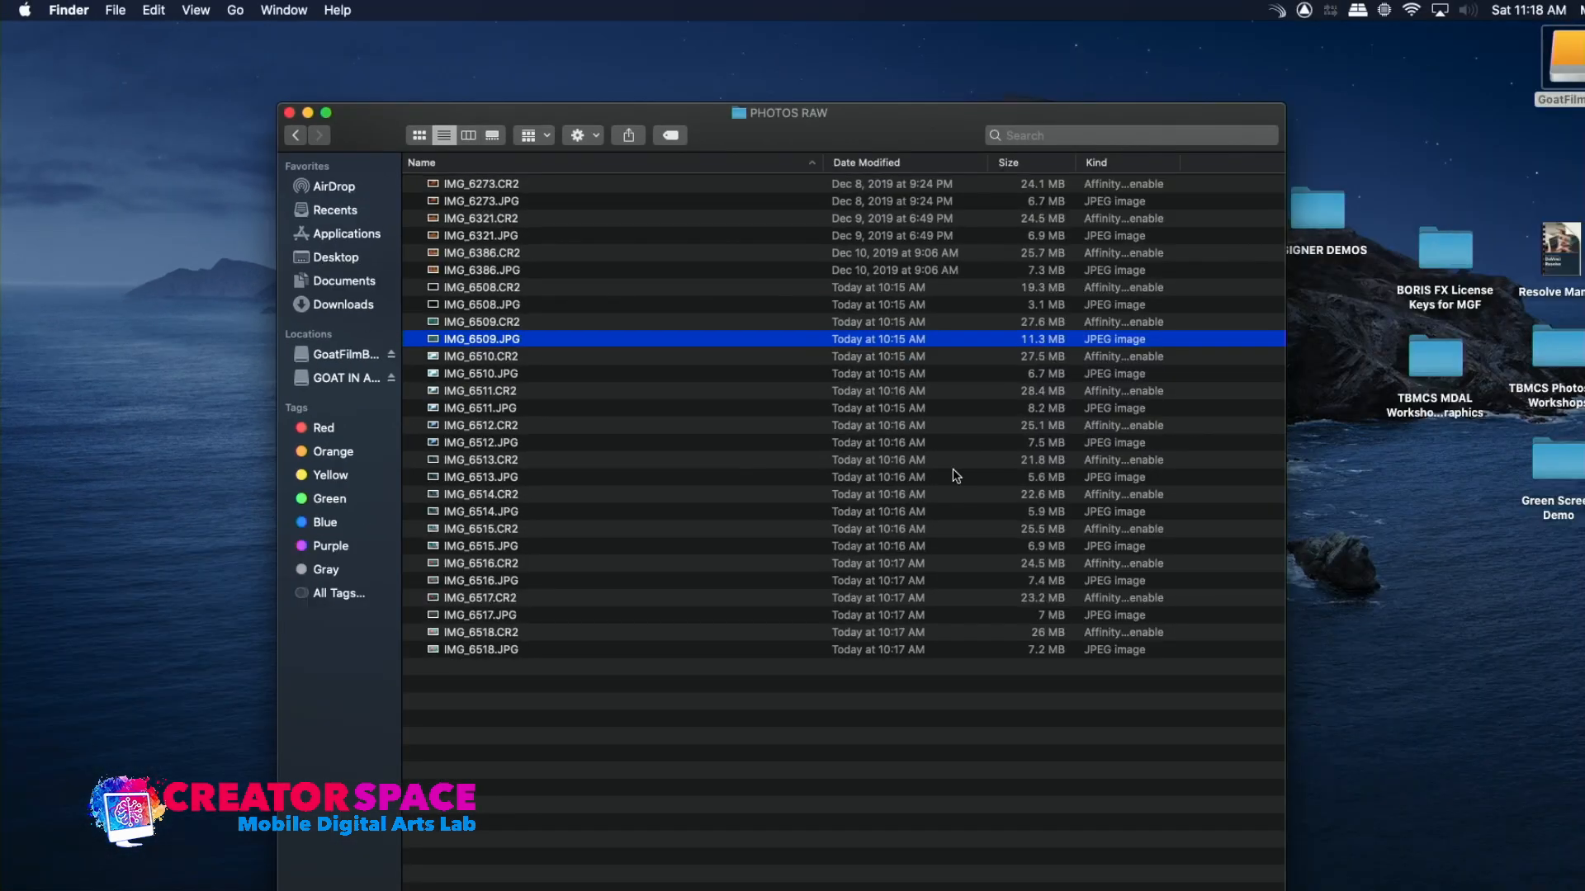
Preview the JPEG photos IMG_6509 through IMG_6514 one at a time, closing each after viewing
double_click(428, 336)
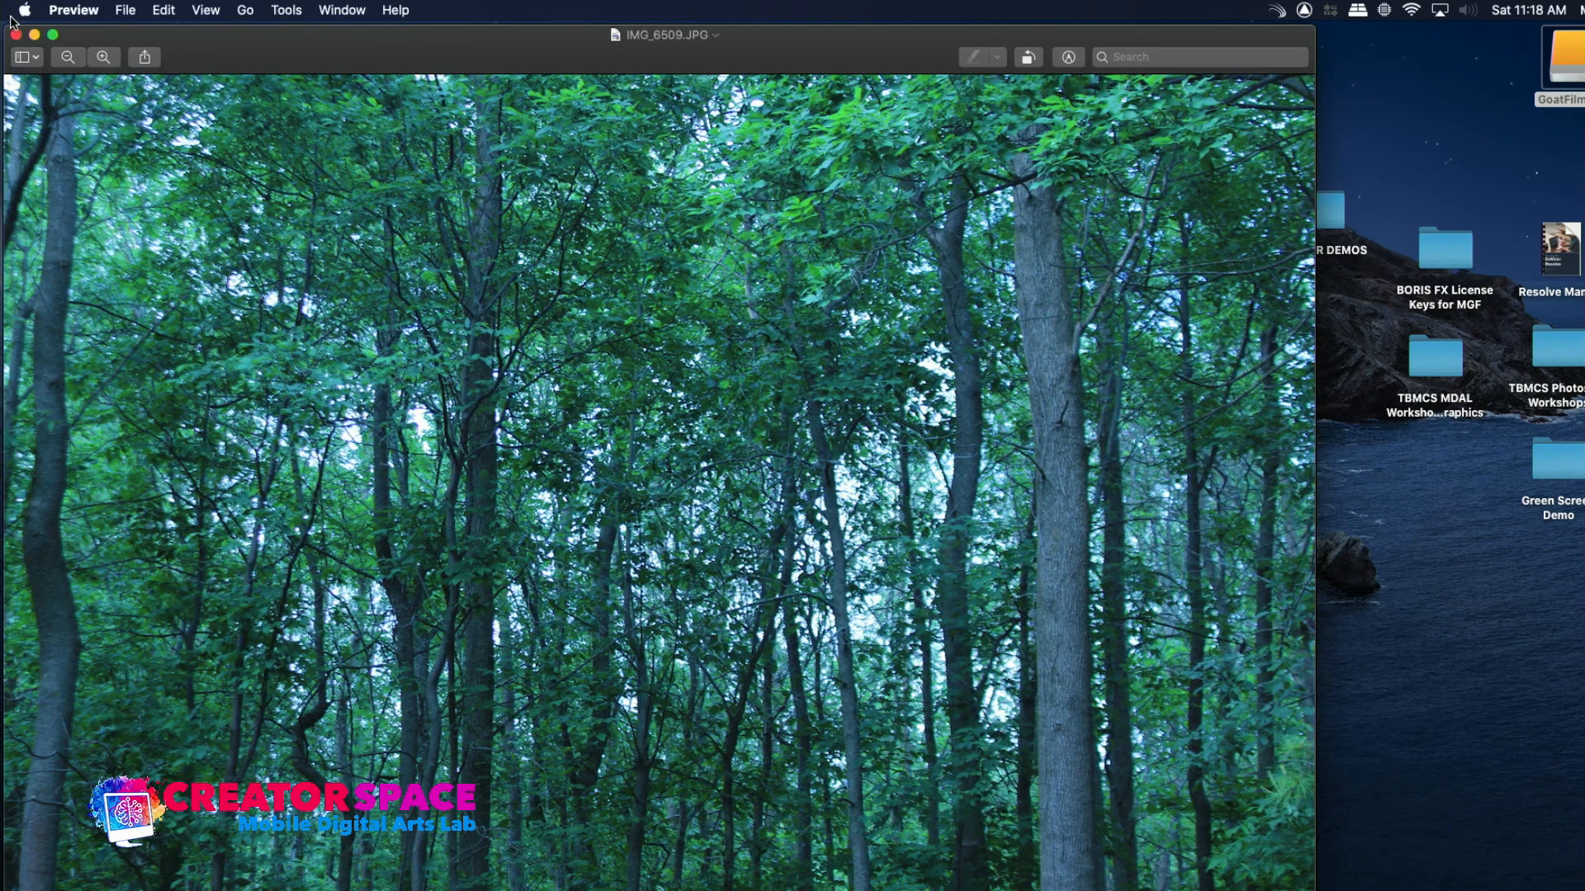
left_click(15, 34)
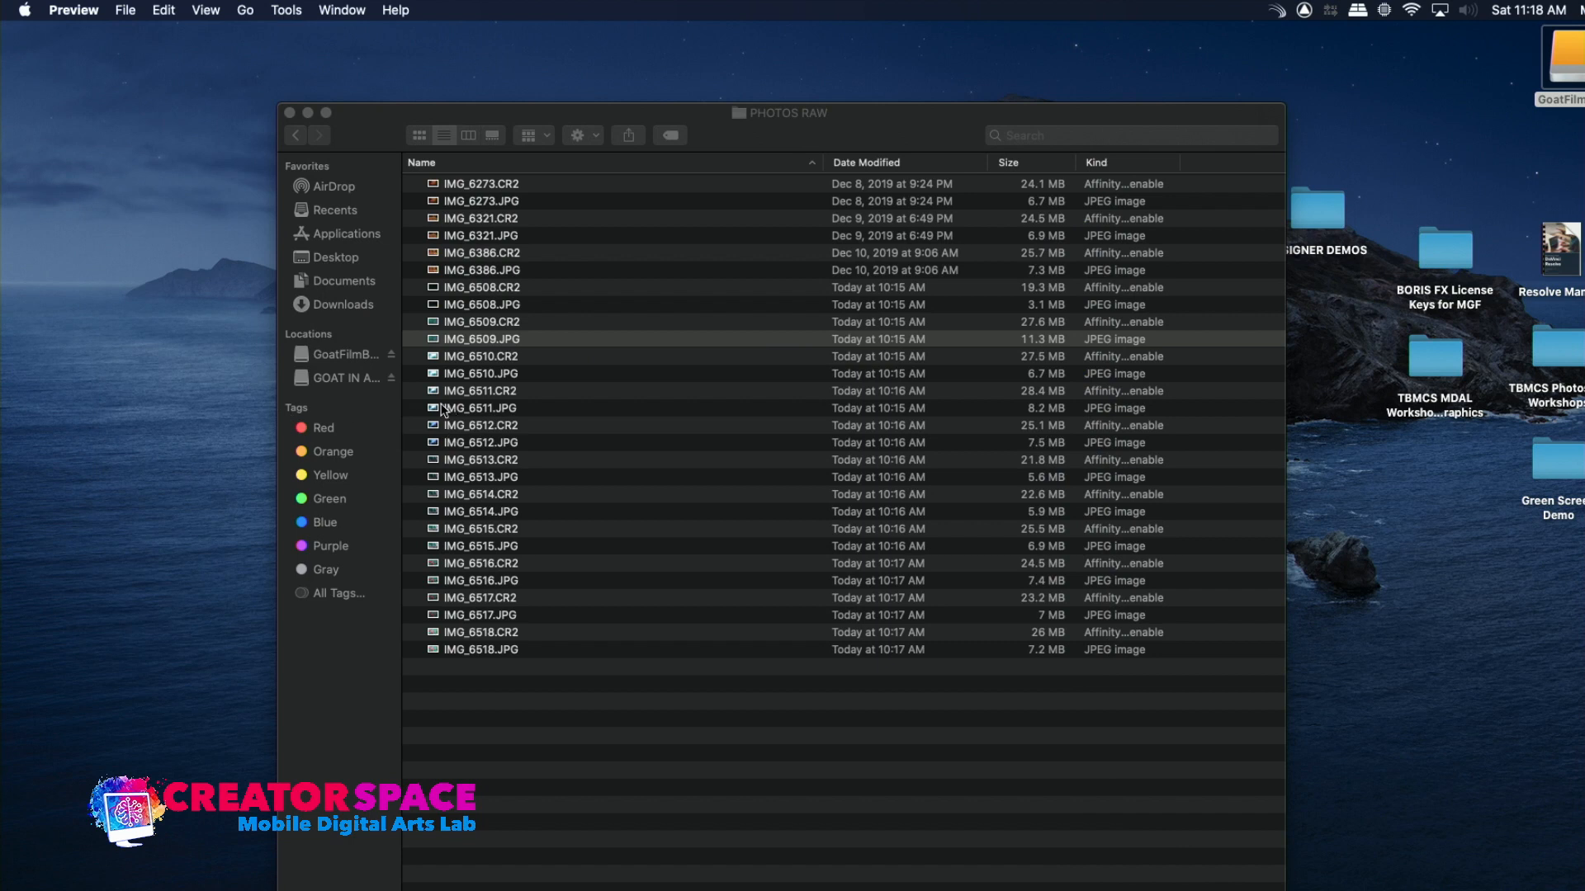
double_click(437, 373)
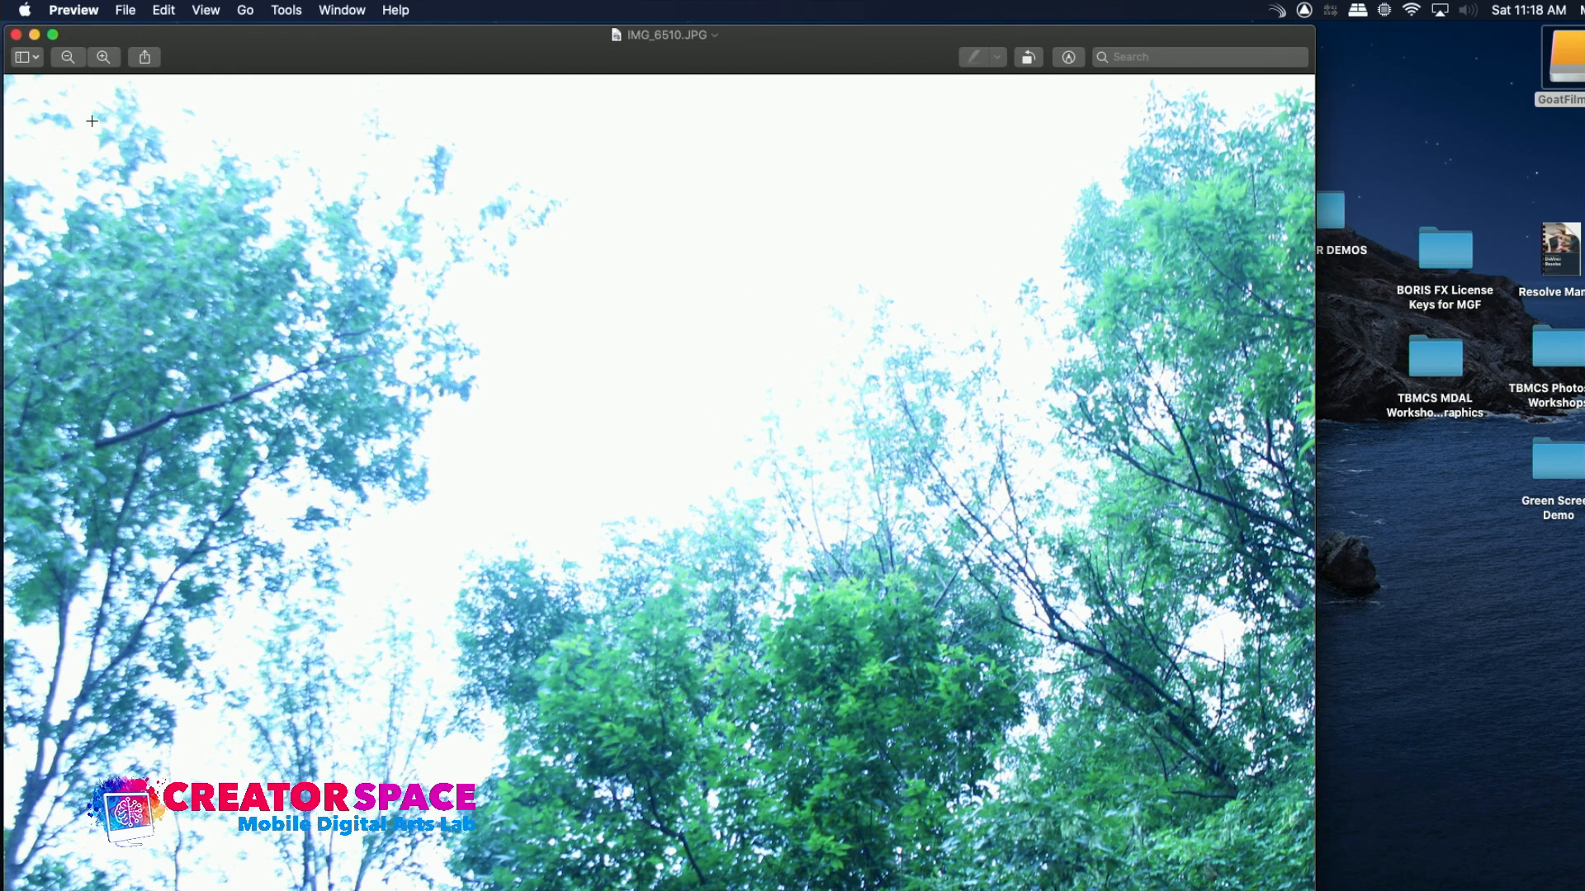
left_click(15, 35)
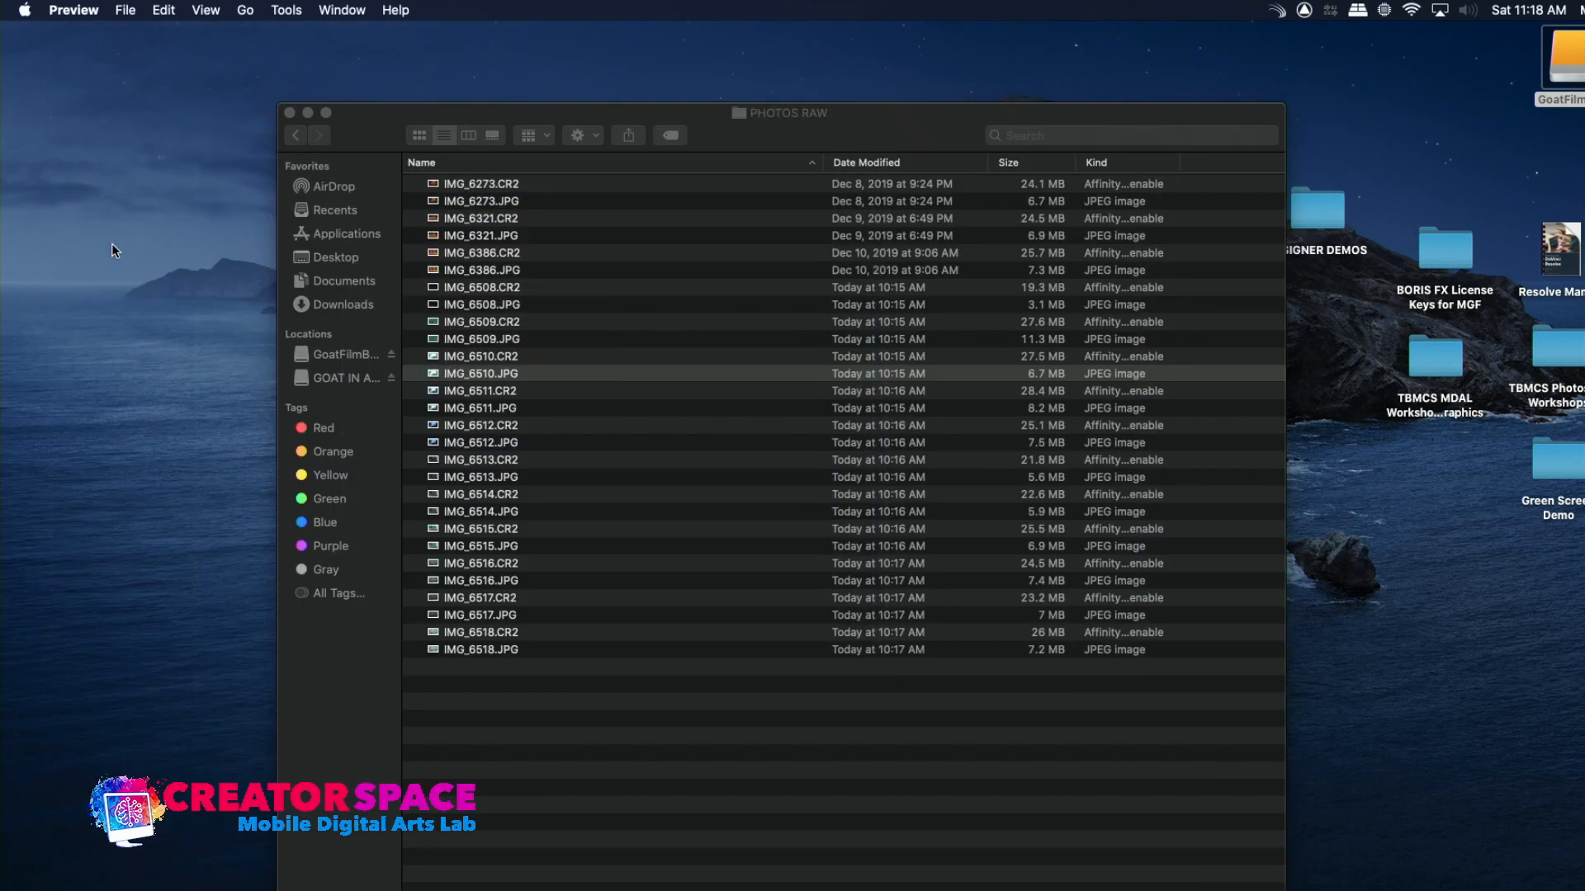
double_click(437, 408)
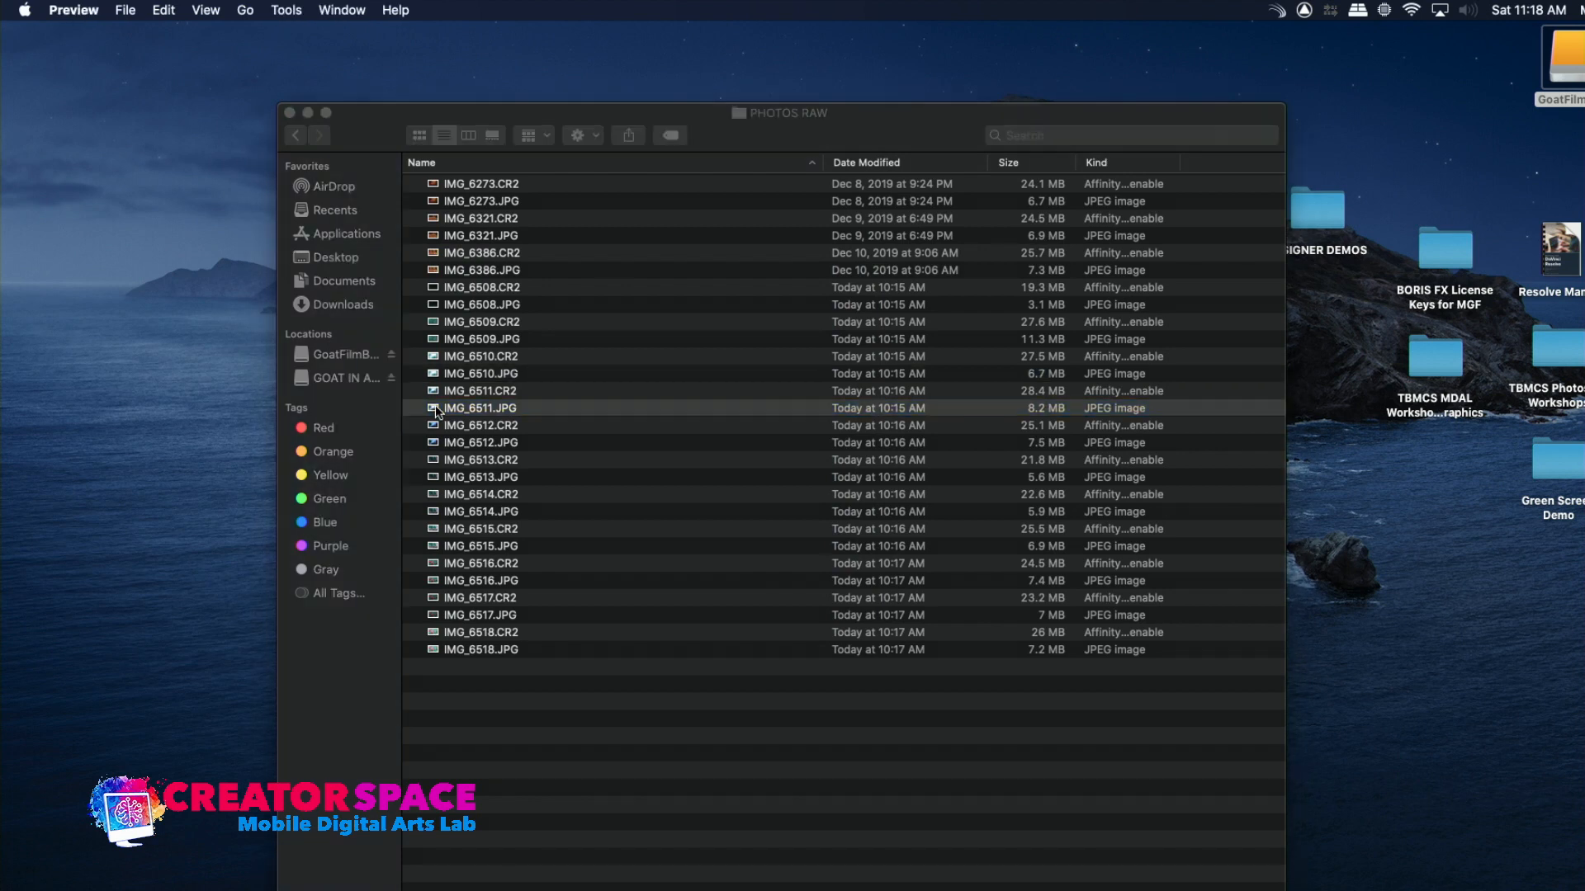
left_click(16, 34)
double_click(436, 443)
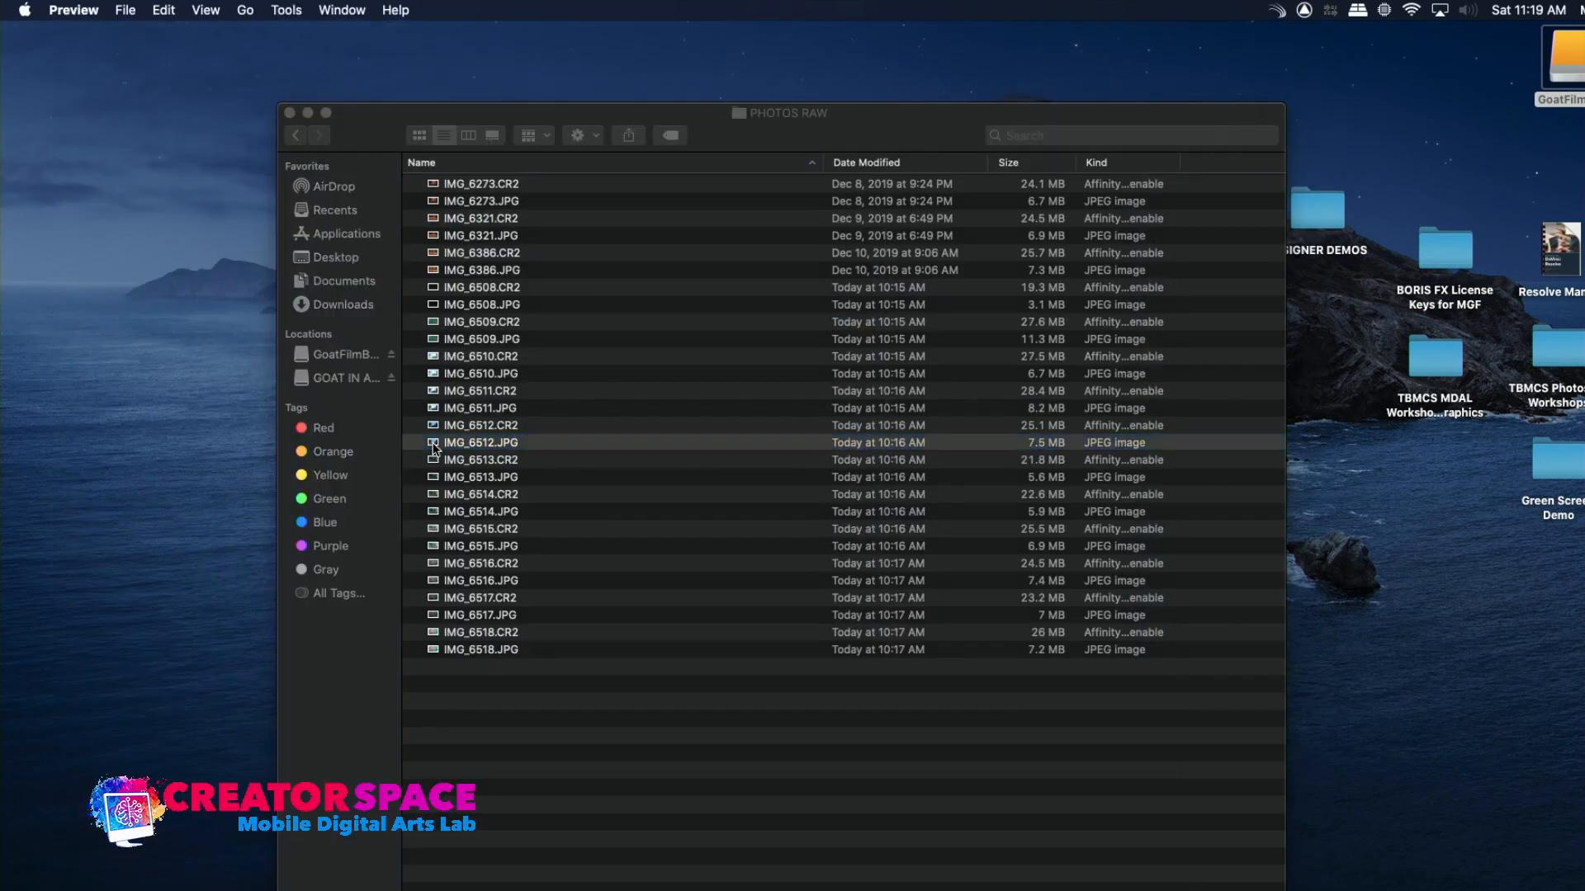
left_click(16, 35)
double_click(426, 477)
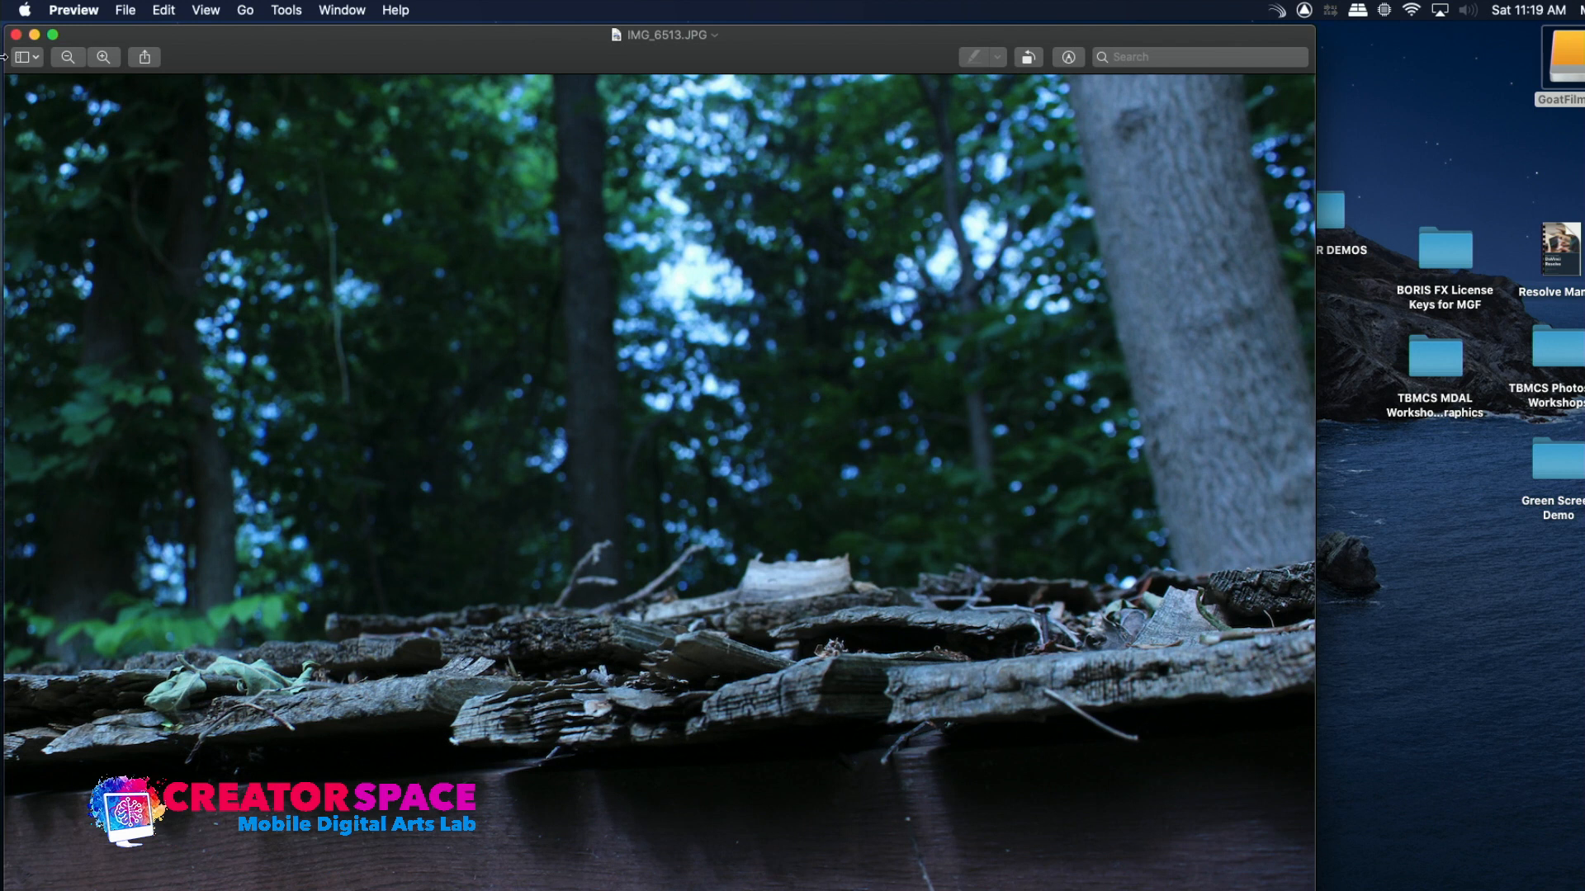
left_click(15, 35)
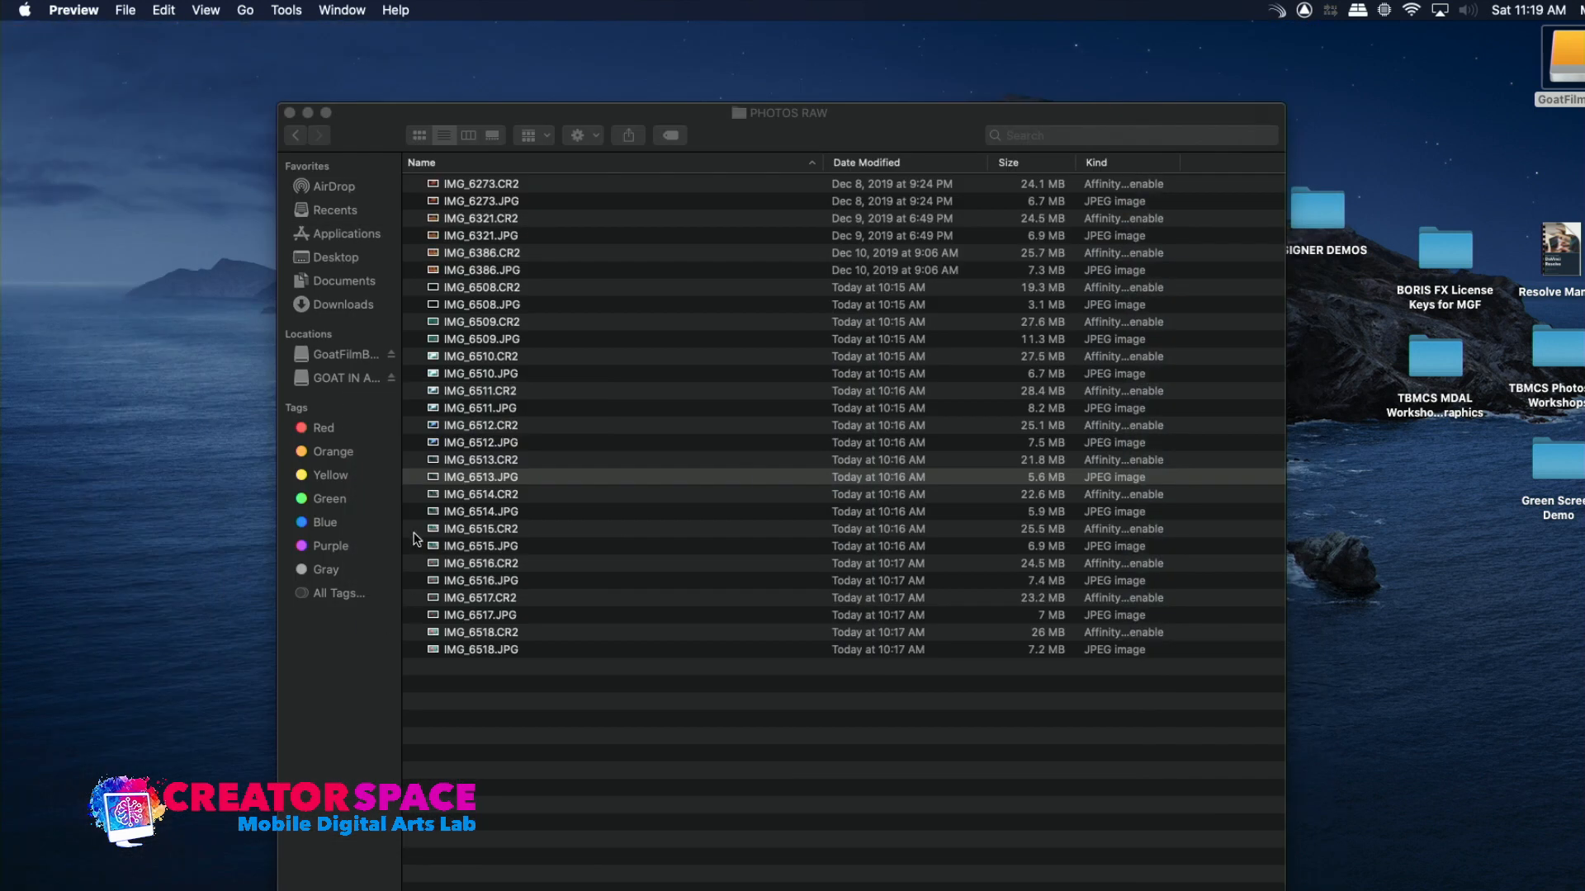
left_click_drag(430, 511, 291, 430)
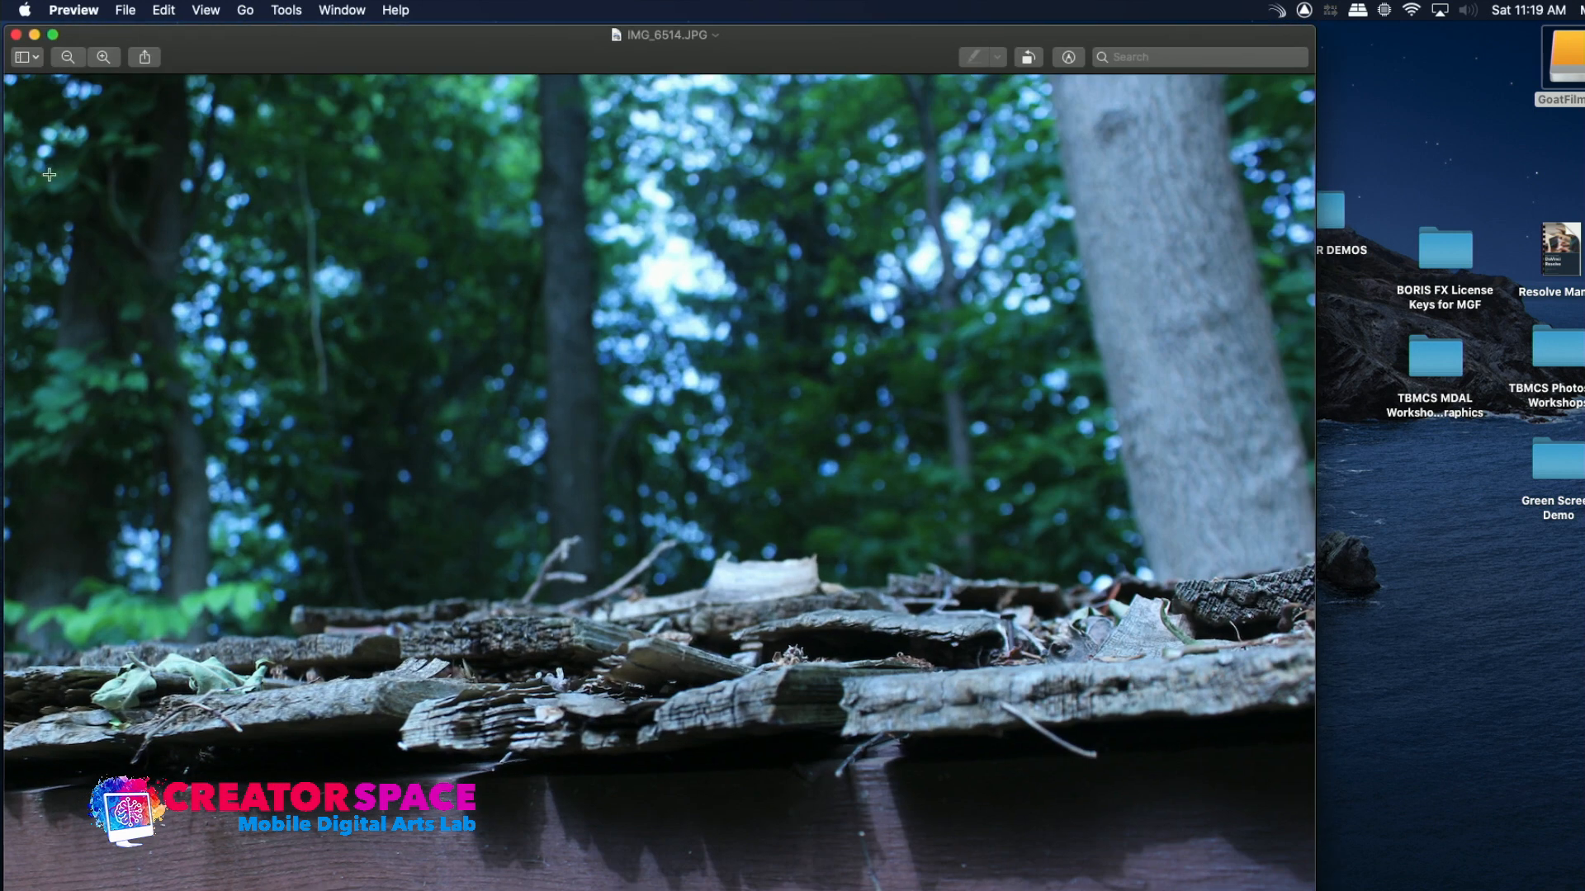
left_click(16, 35)
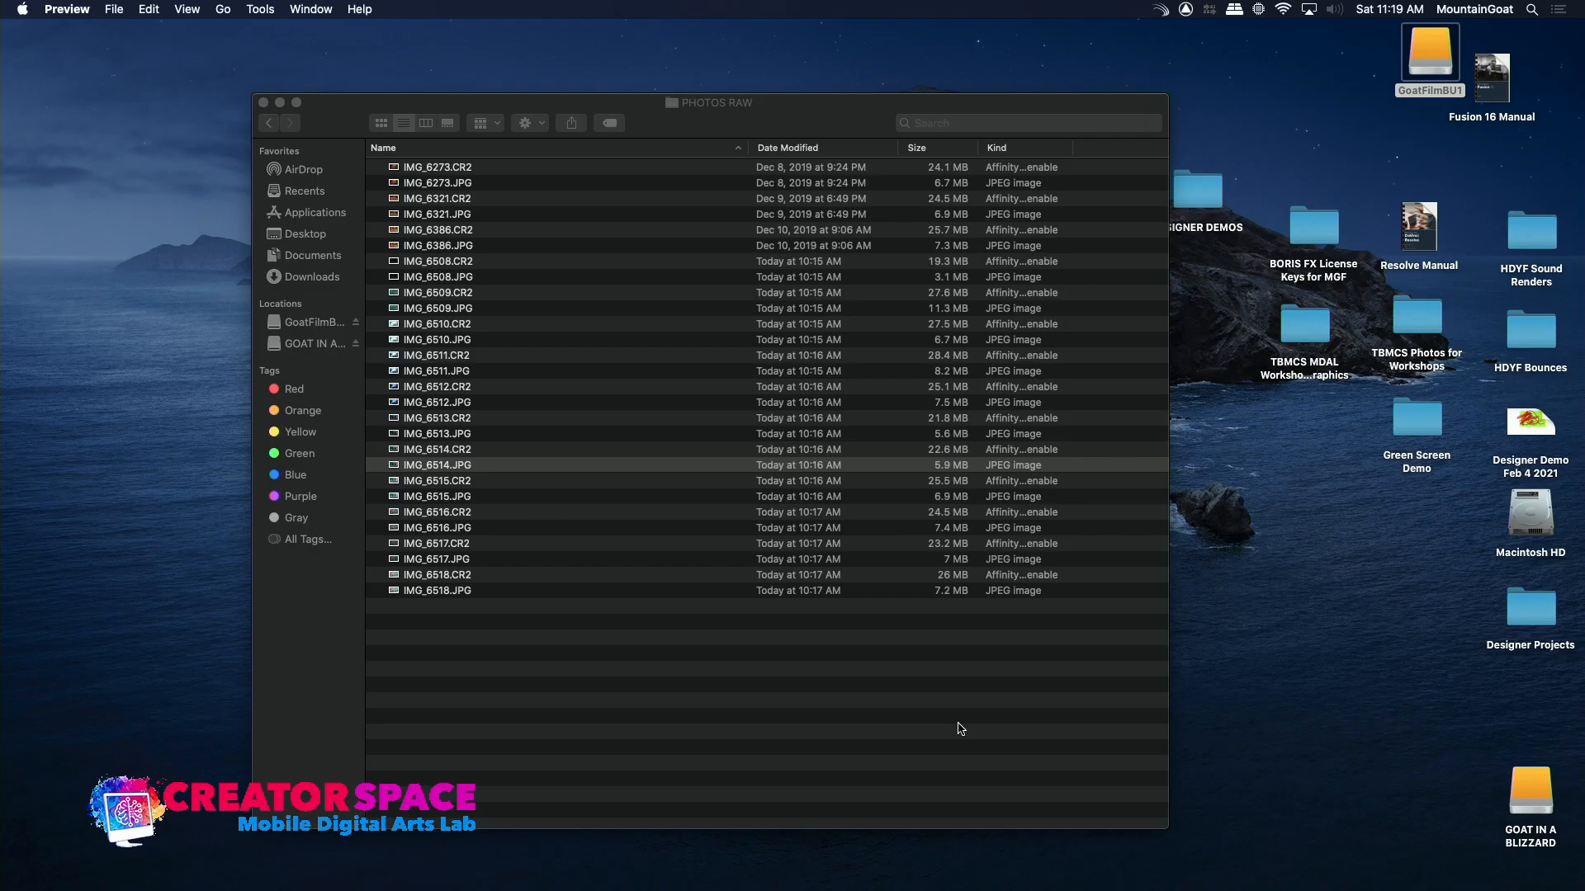
Launch Affinity Photo and open IMG_6509.JPG from the PHOTOS RAW folder
mouse_move(935, 875)
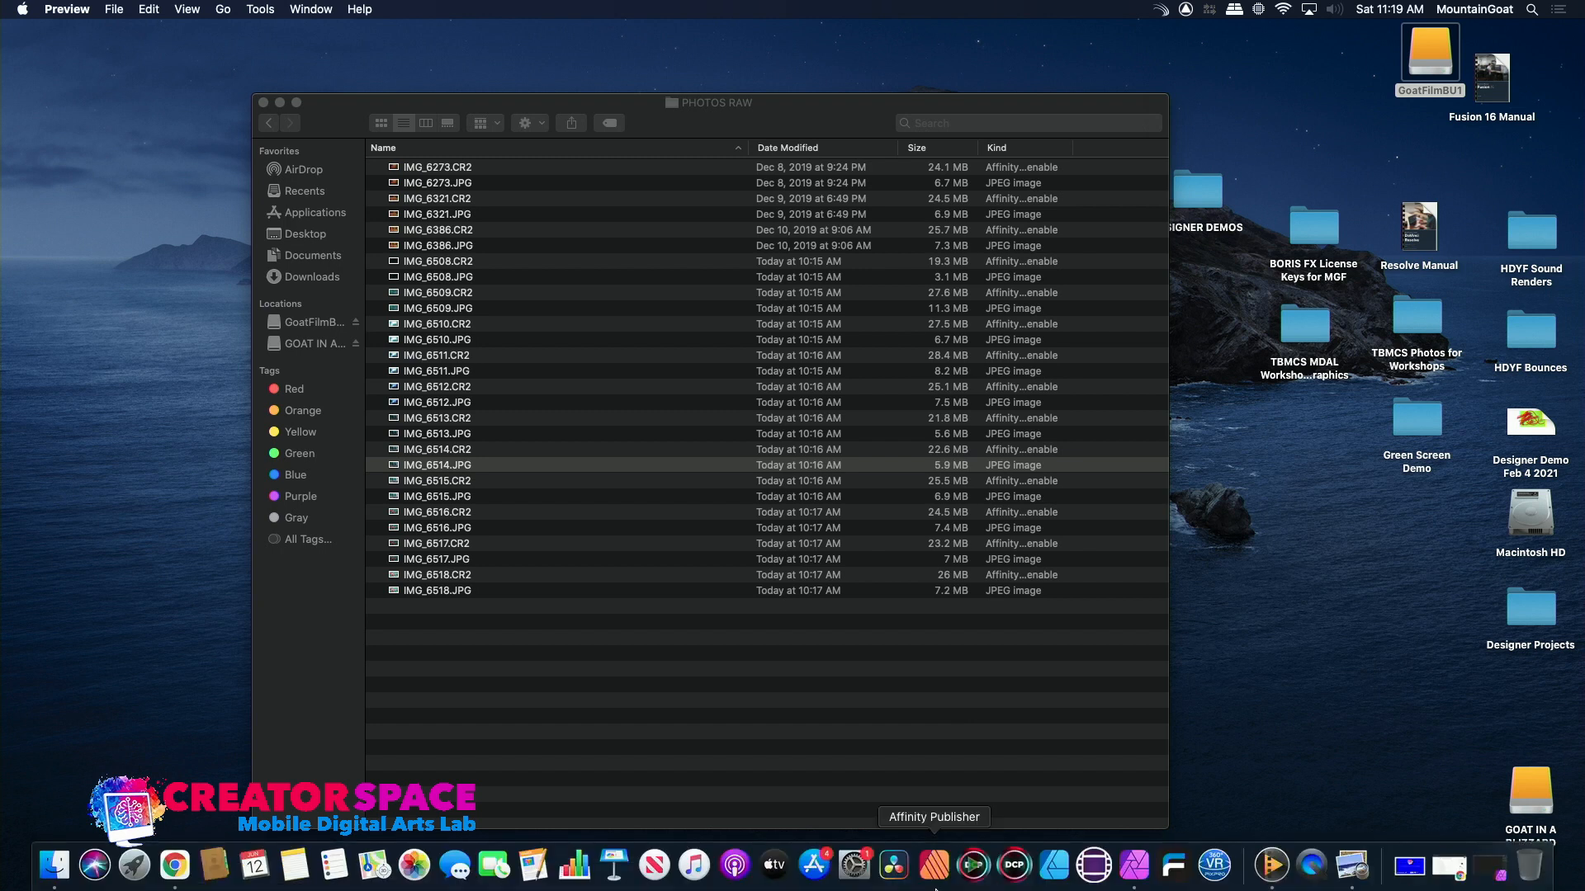
left_click(1135, 866)
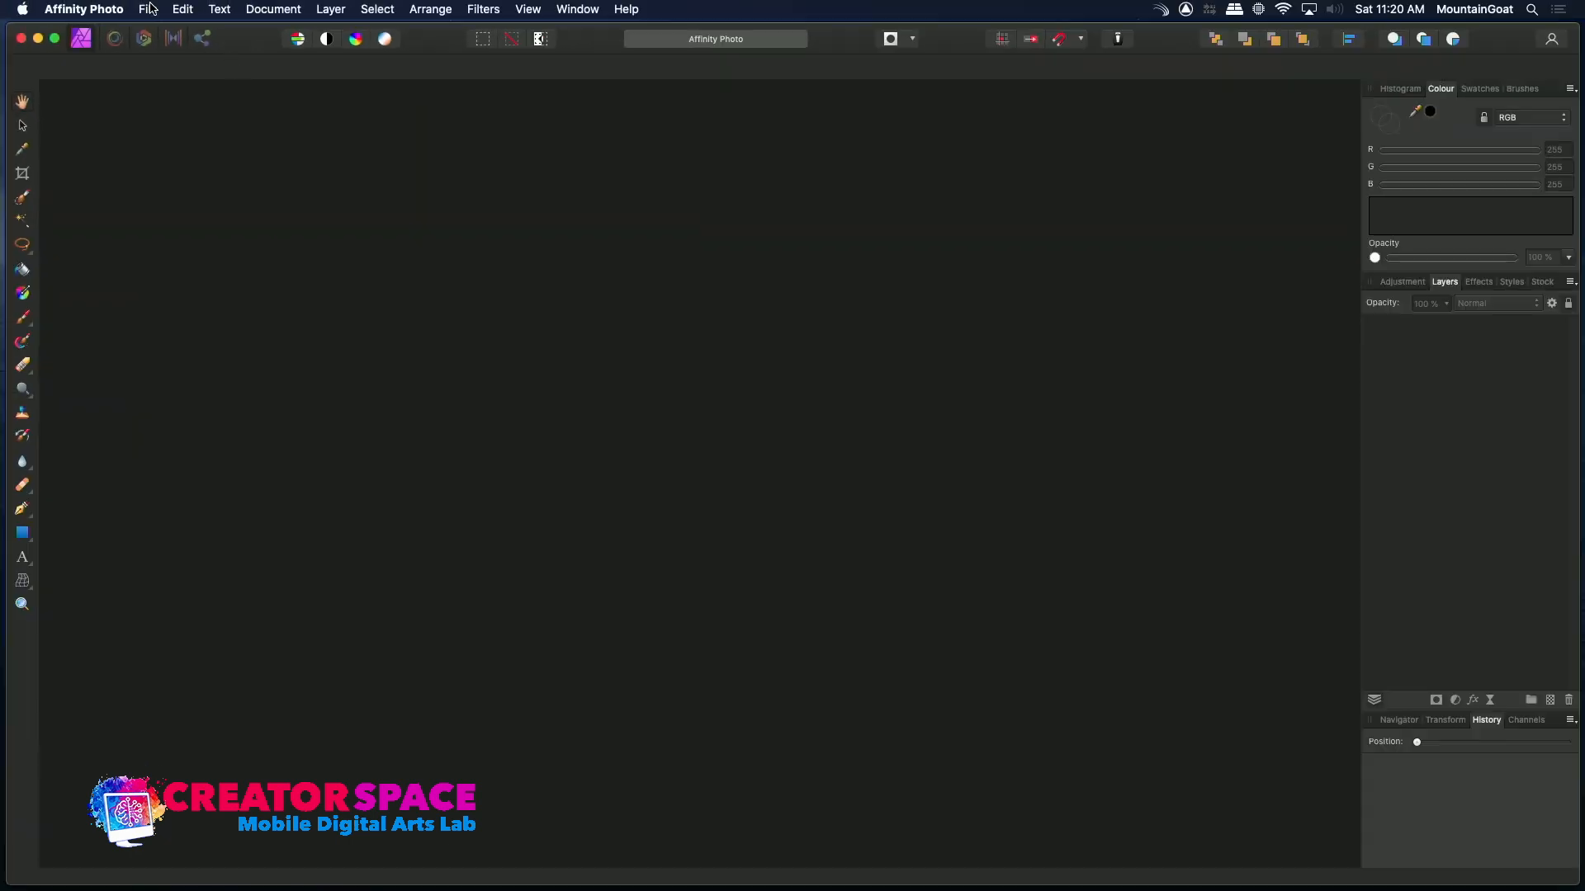
left_click(151, 9)
left_click(184, 181)
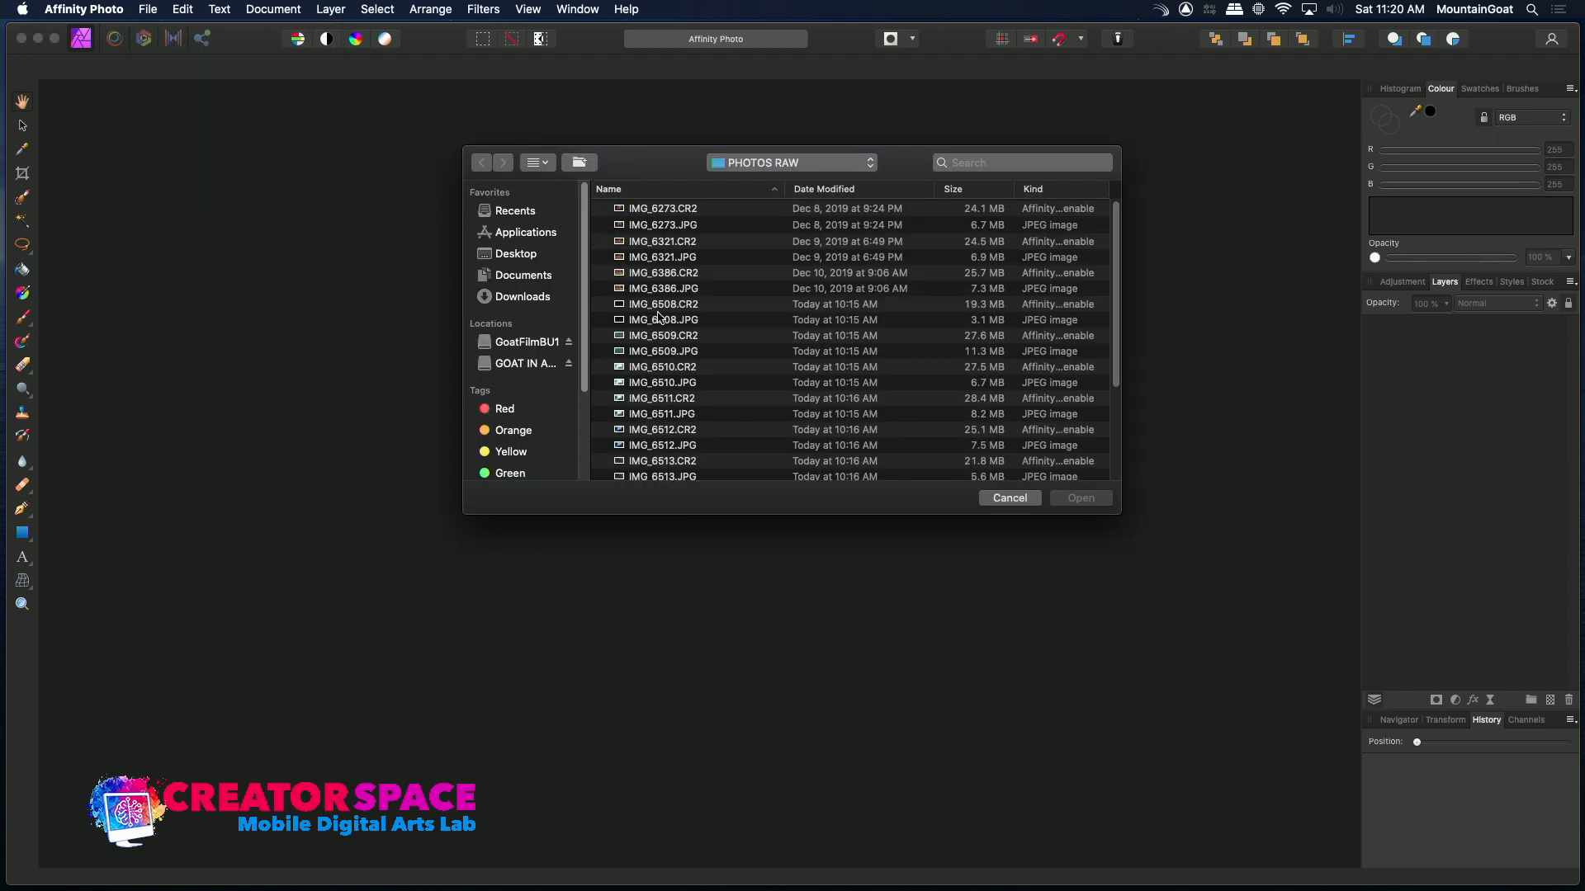
double_click(621, 356)
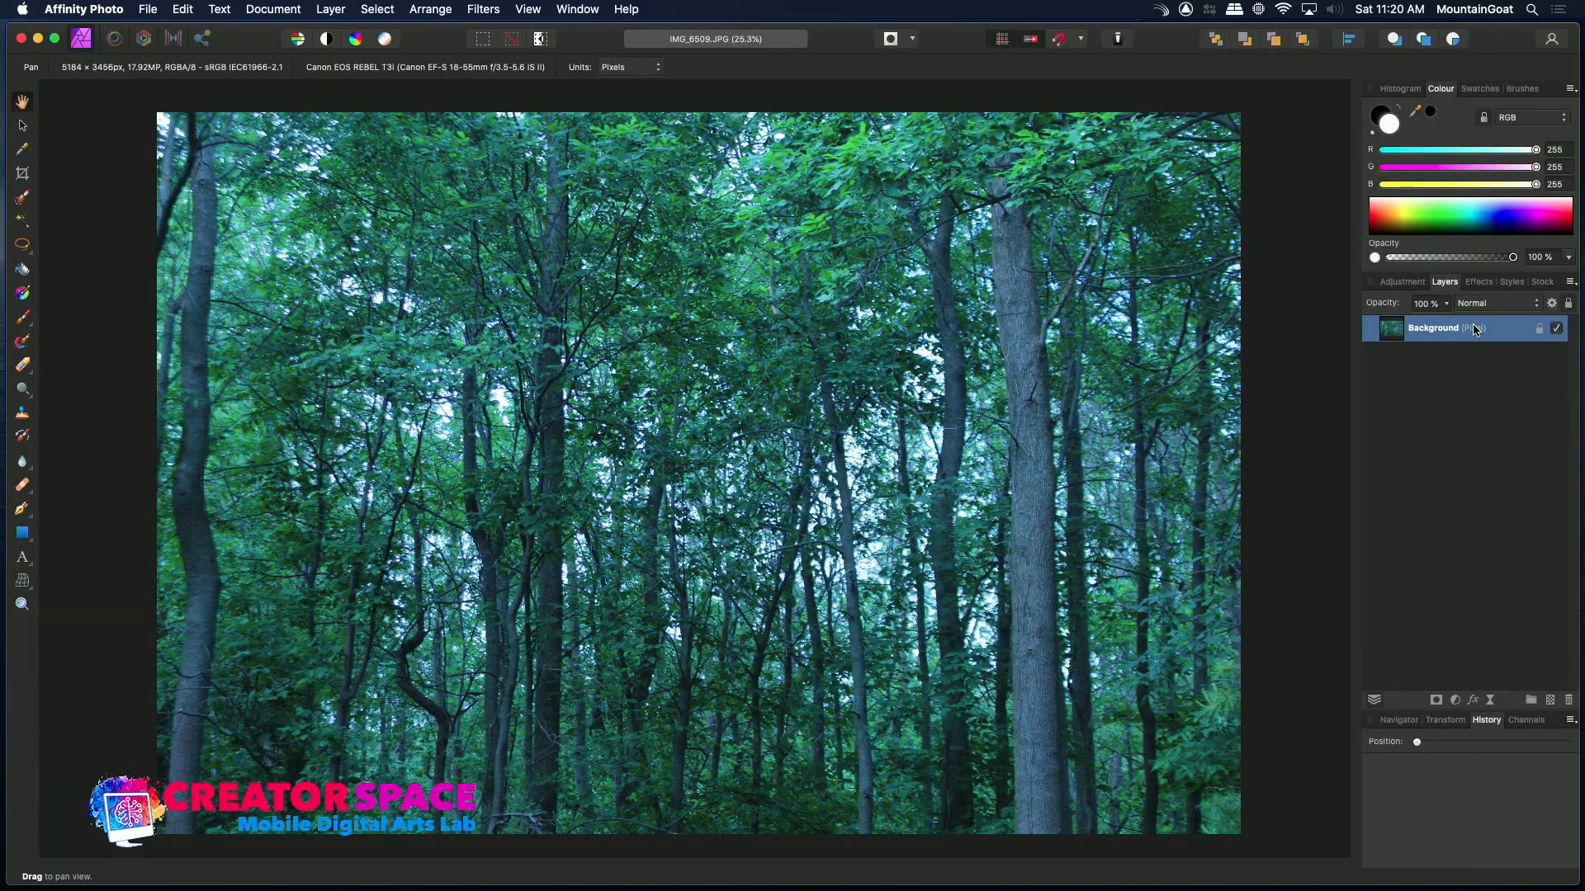
Add an HSL adjustment from the Desaturate preset, setting saturation shift to 29% and luminosity shift to -11%
left_click(1402, 282)
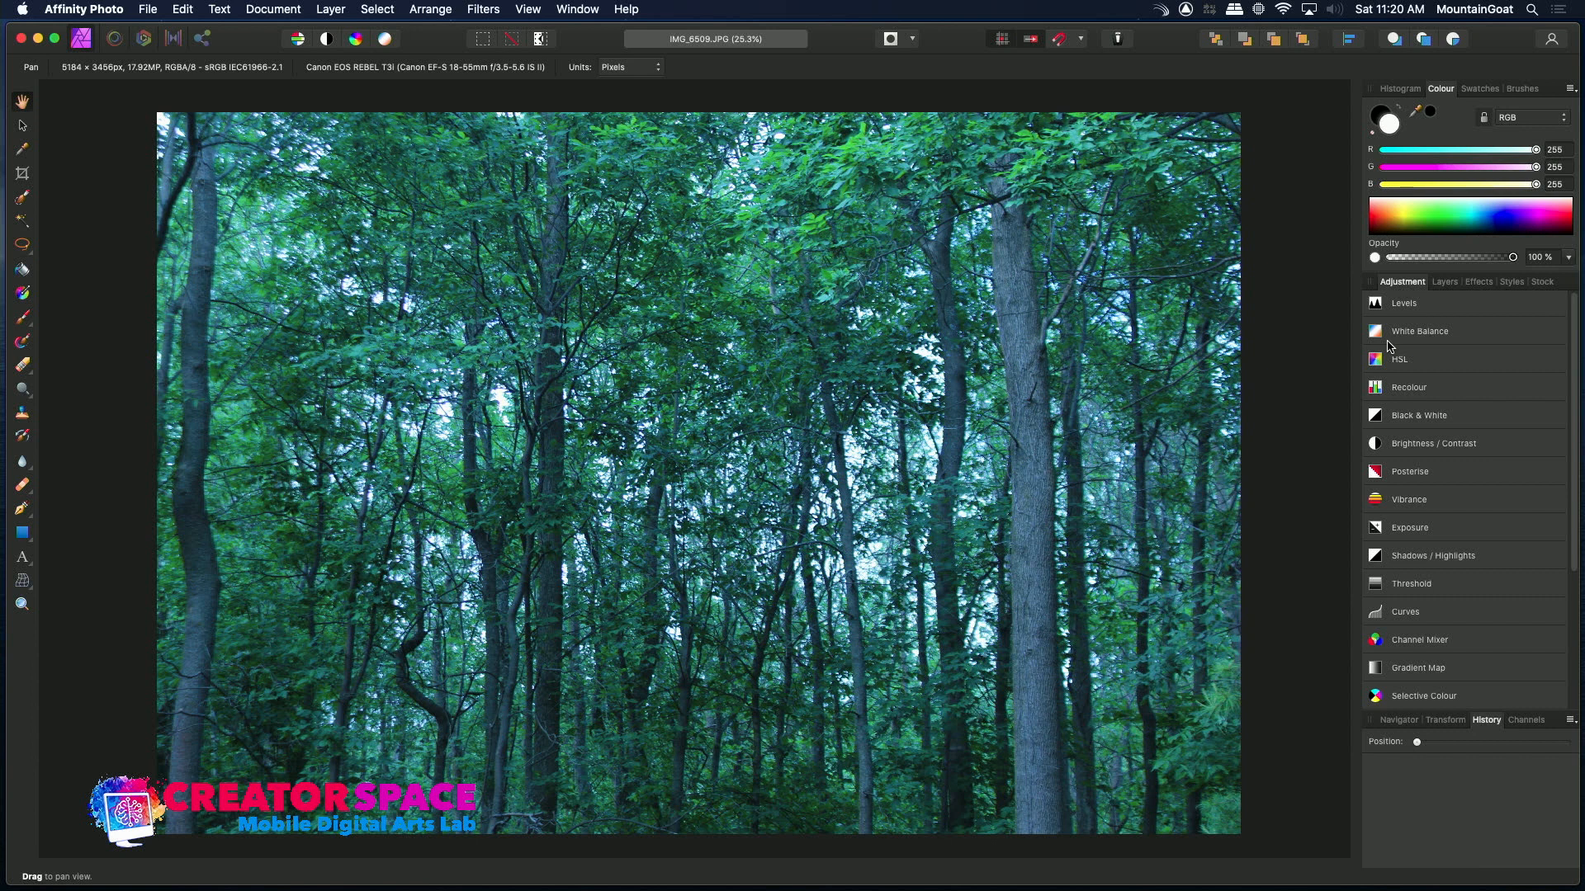
mouse_move(1384, 364)
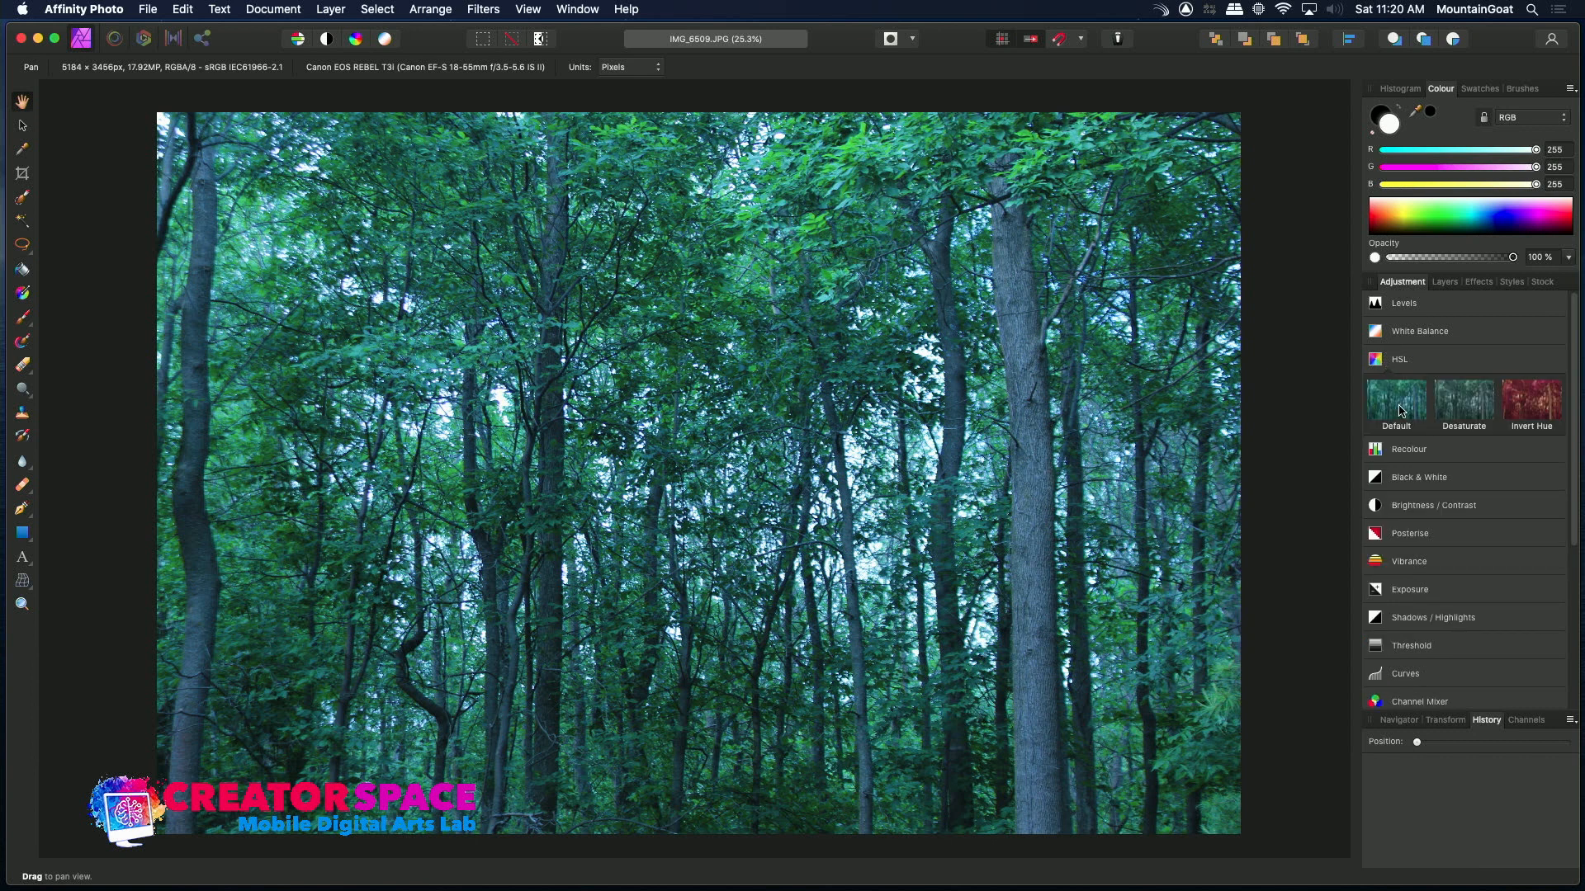
left_click(1465, 403)
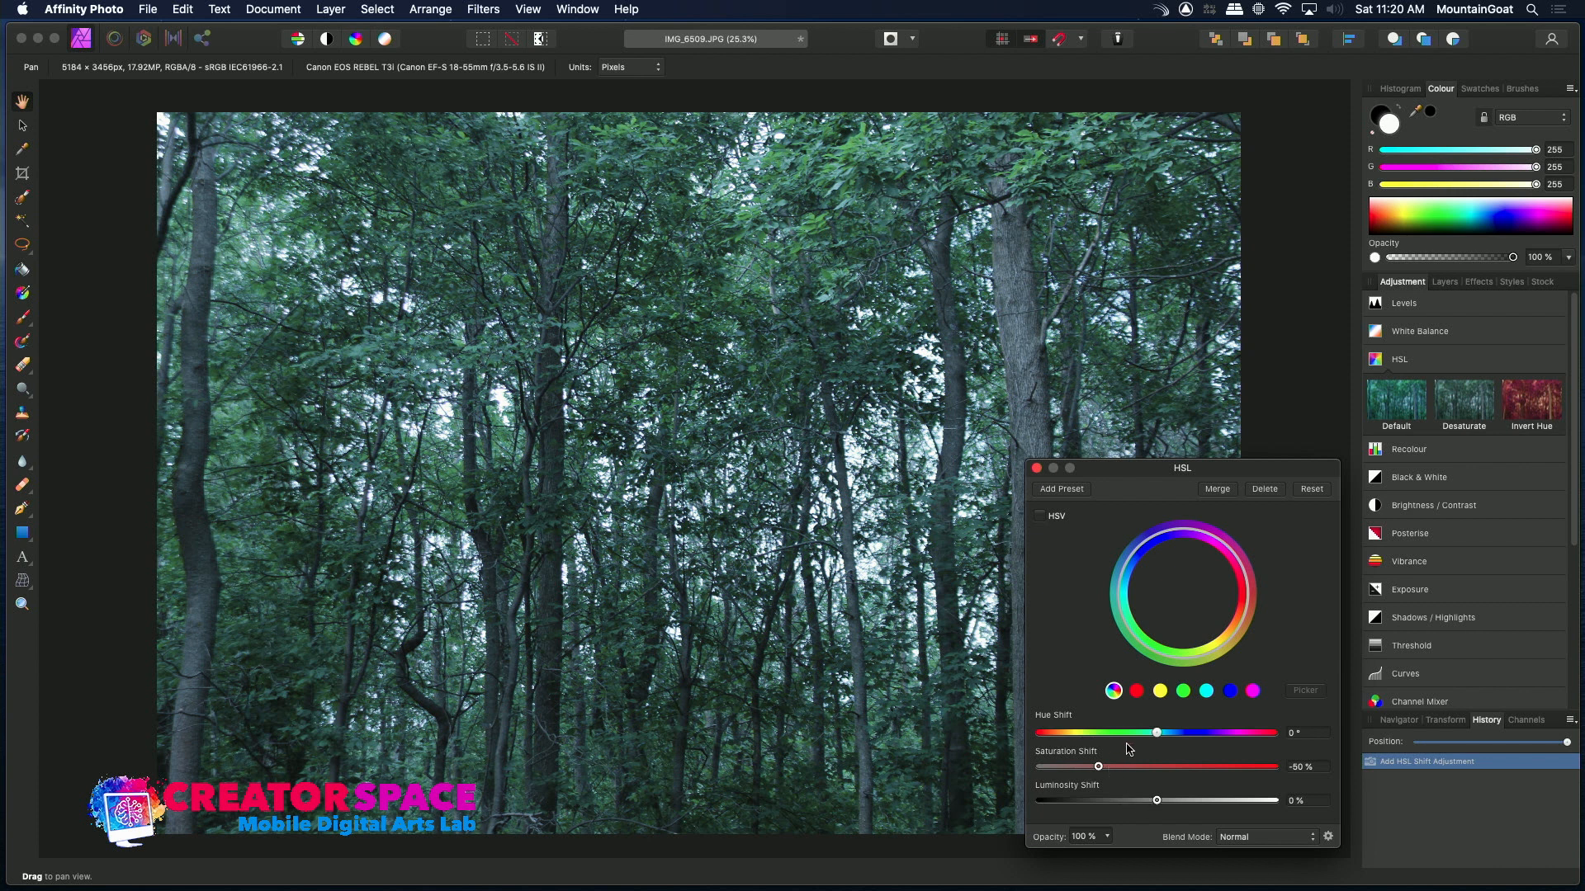
left_click_drag(1099, 768, 1144, 805)
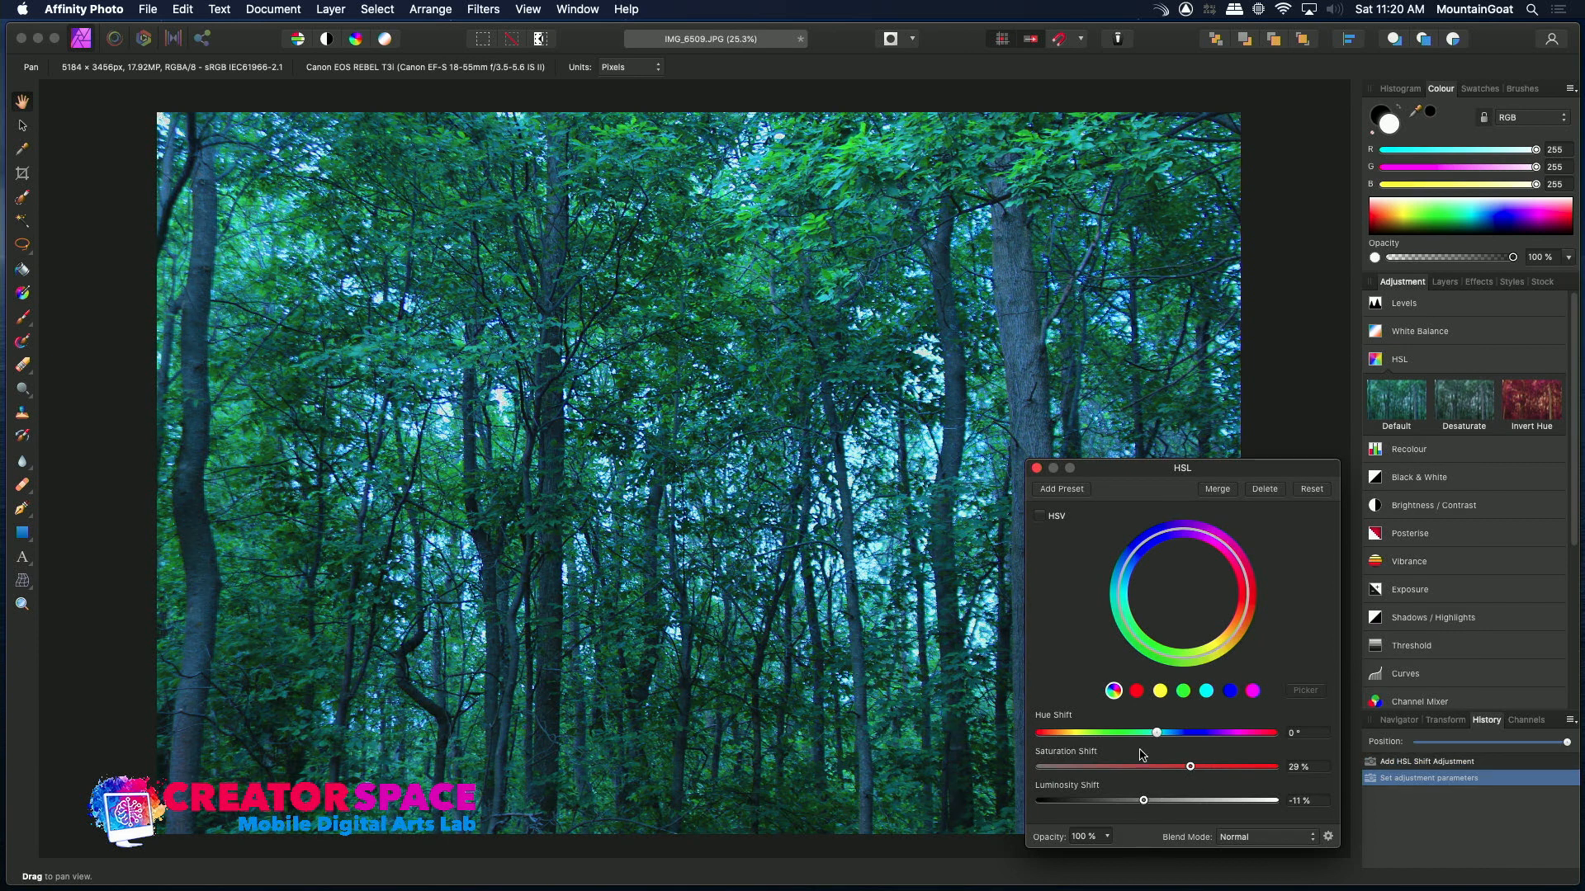
left_click(1036, 467)
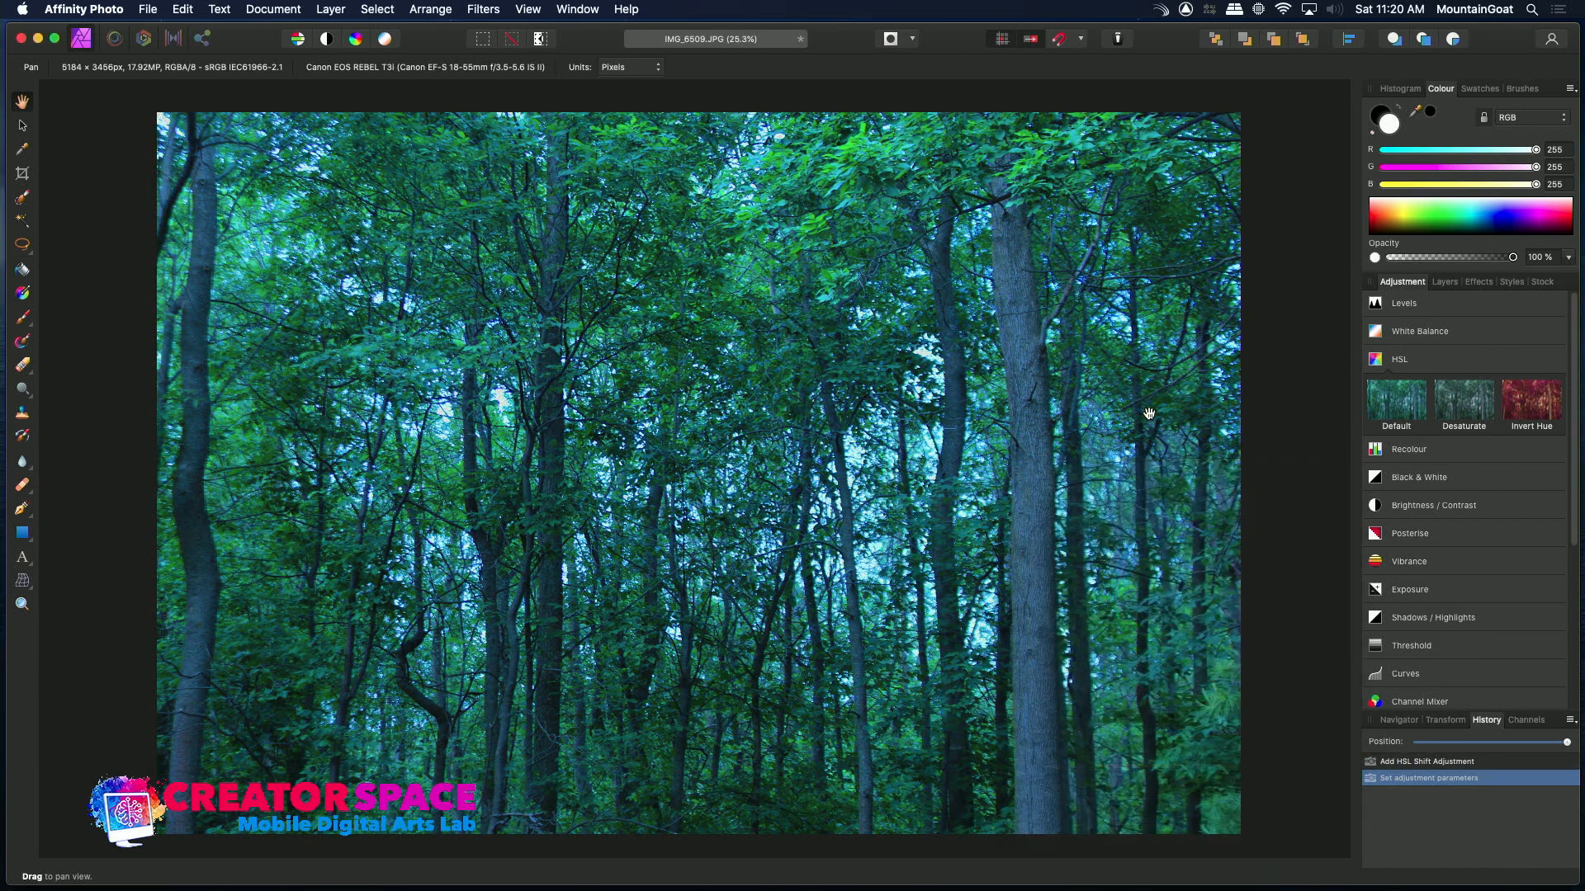
left_click(1445, 283)
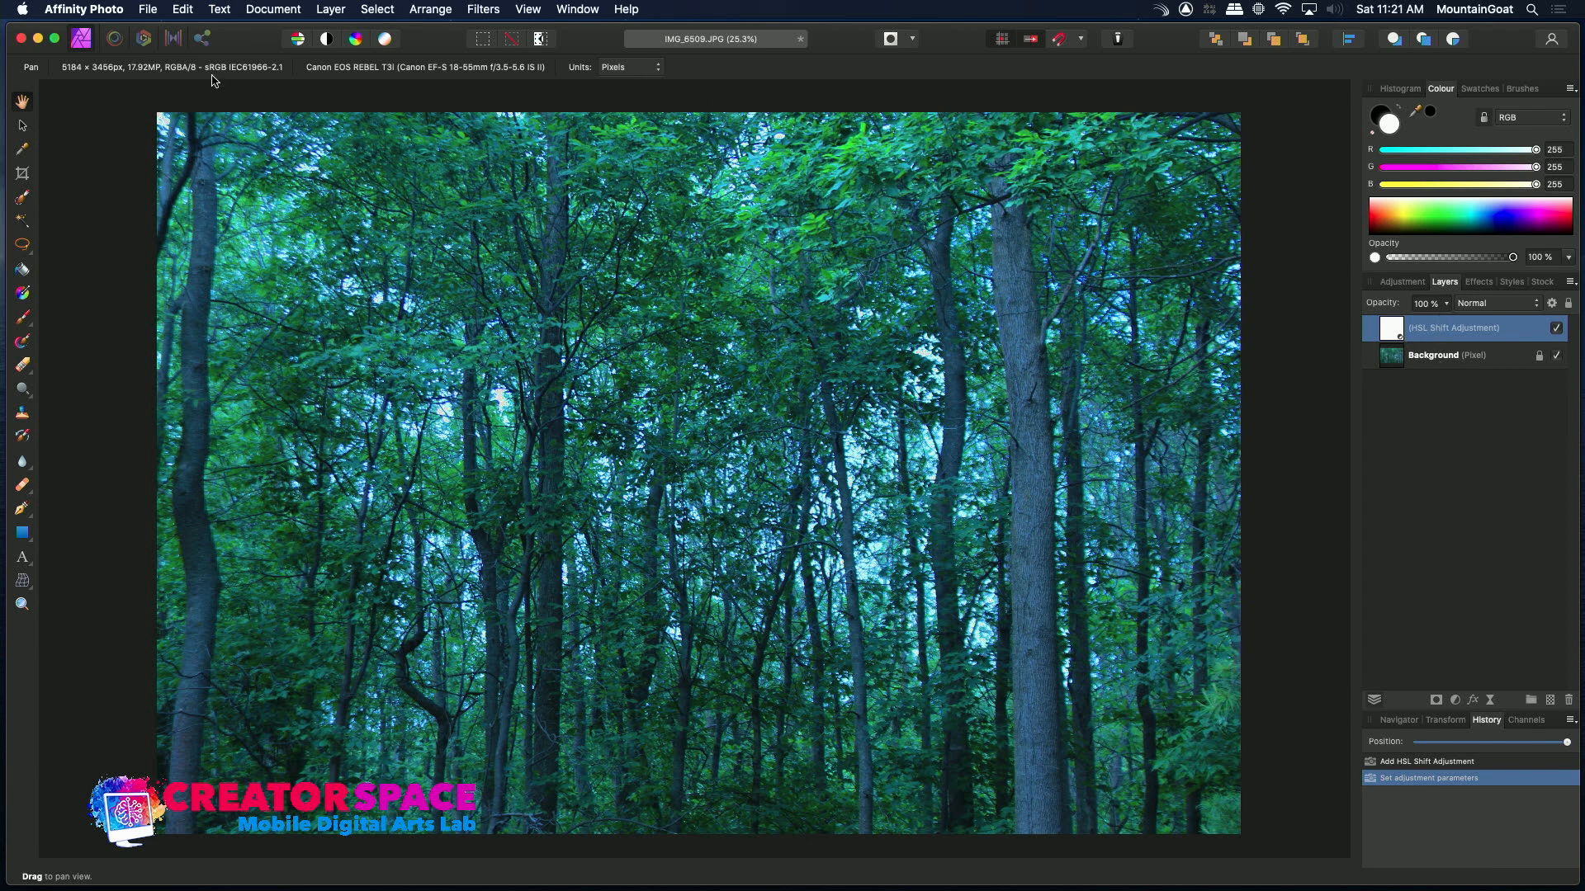
Open the raw file IMG_6509.CR2 from the PHOTOS RAW folder
left_click(148, 9)
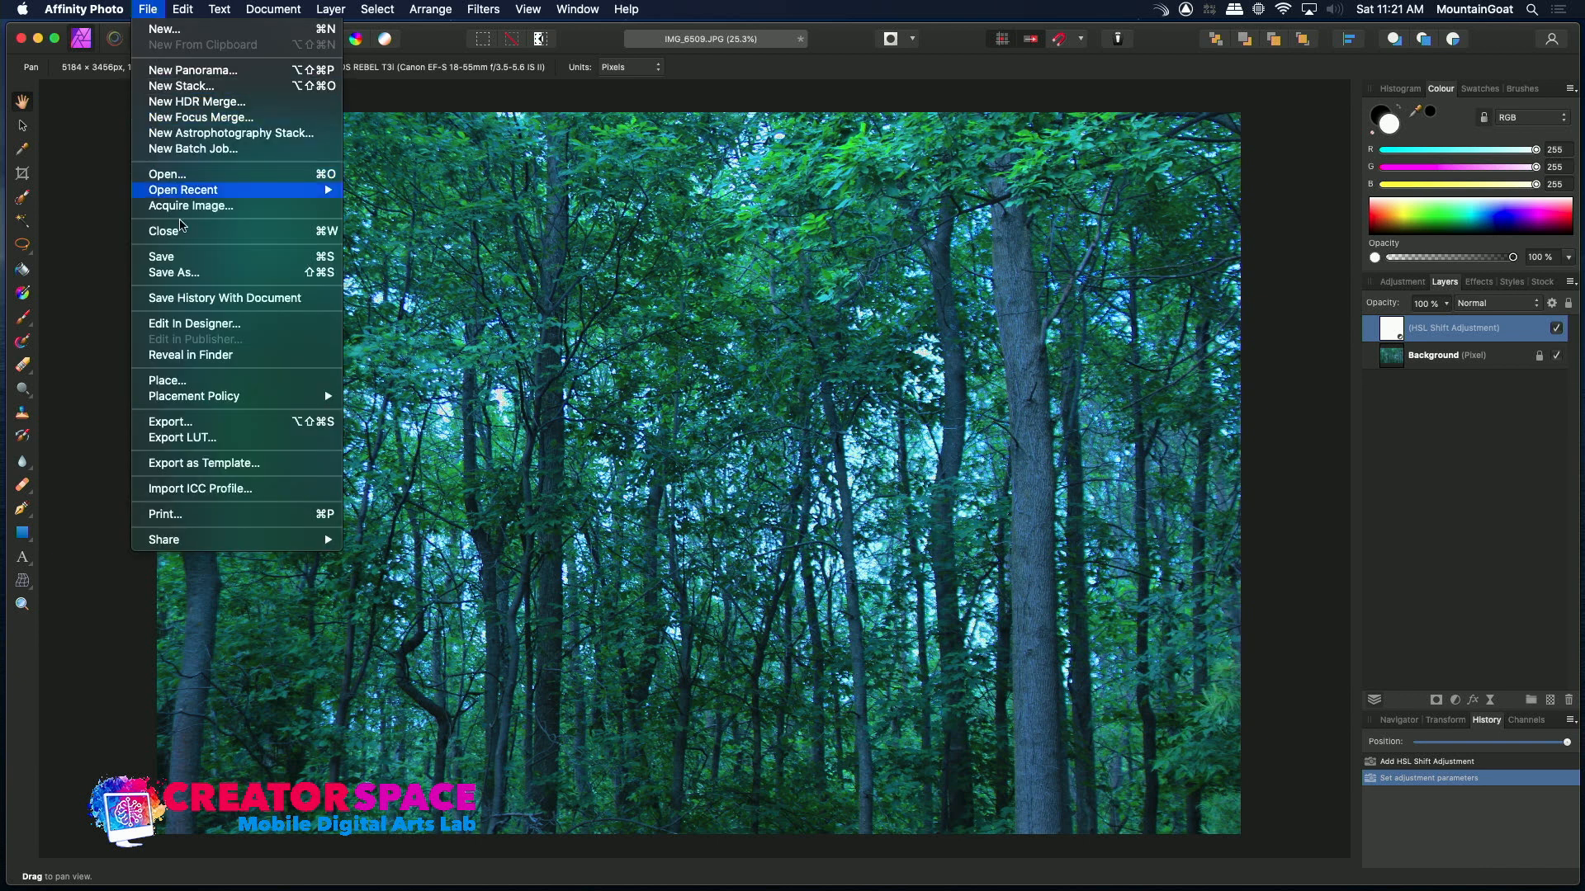
left_click(181, 176)
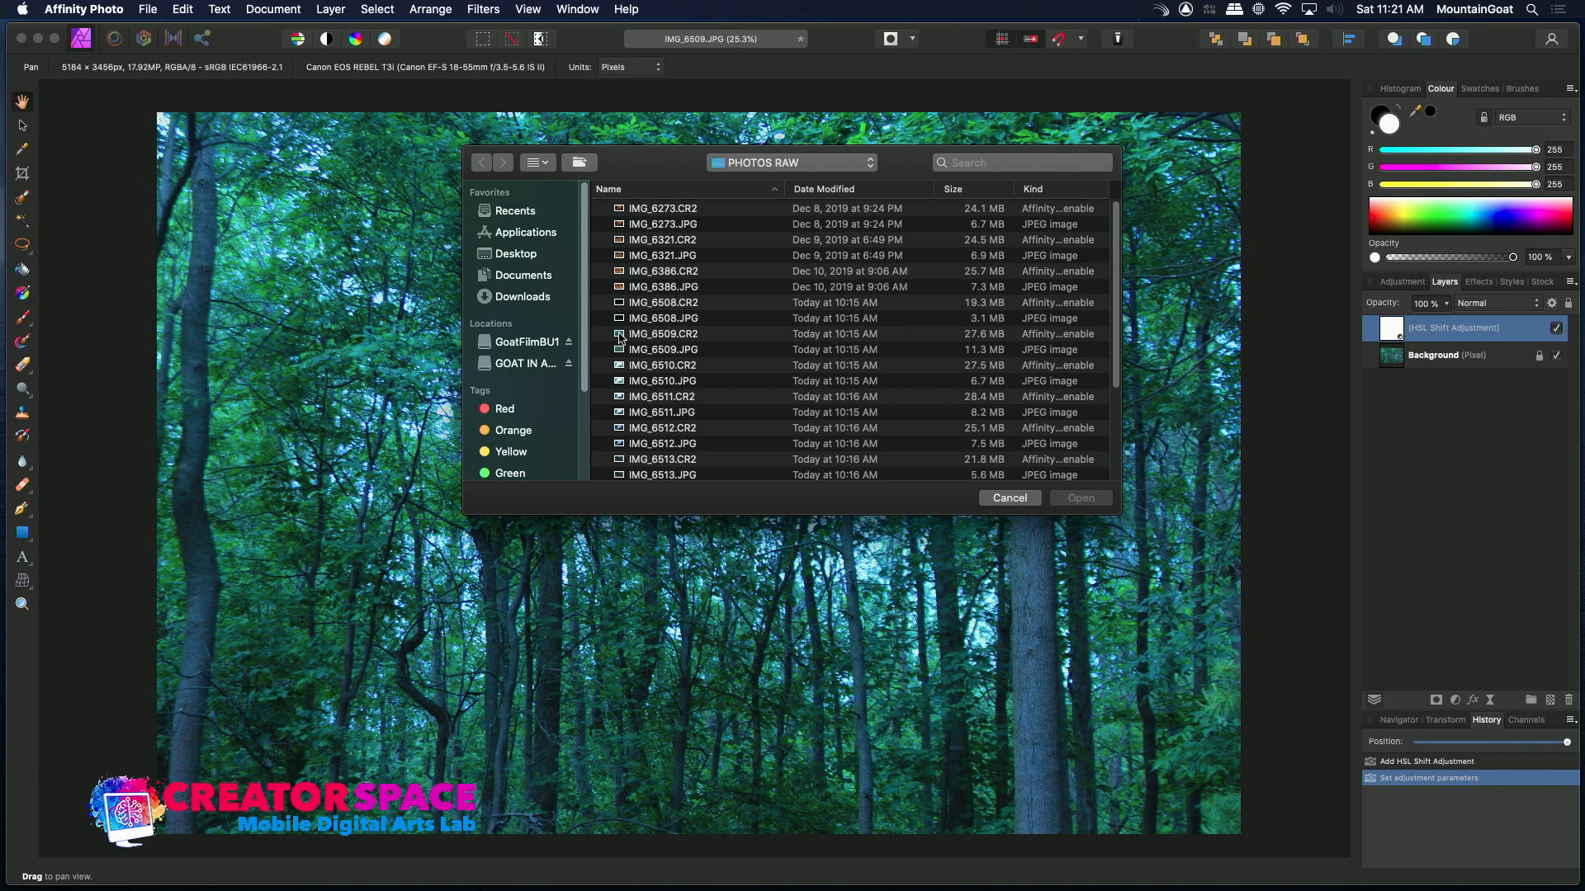
left_click(621, 335)
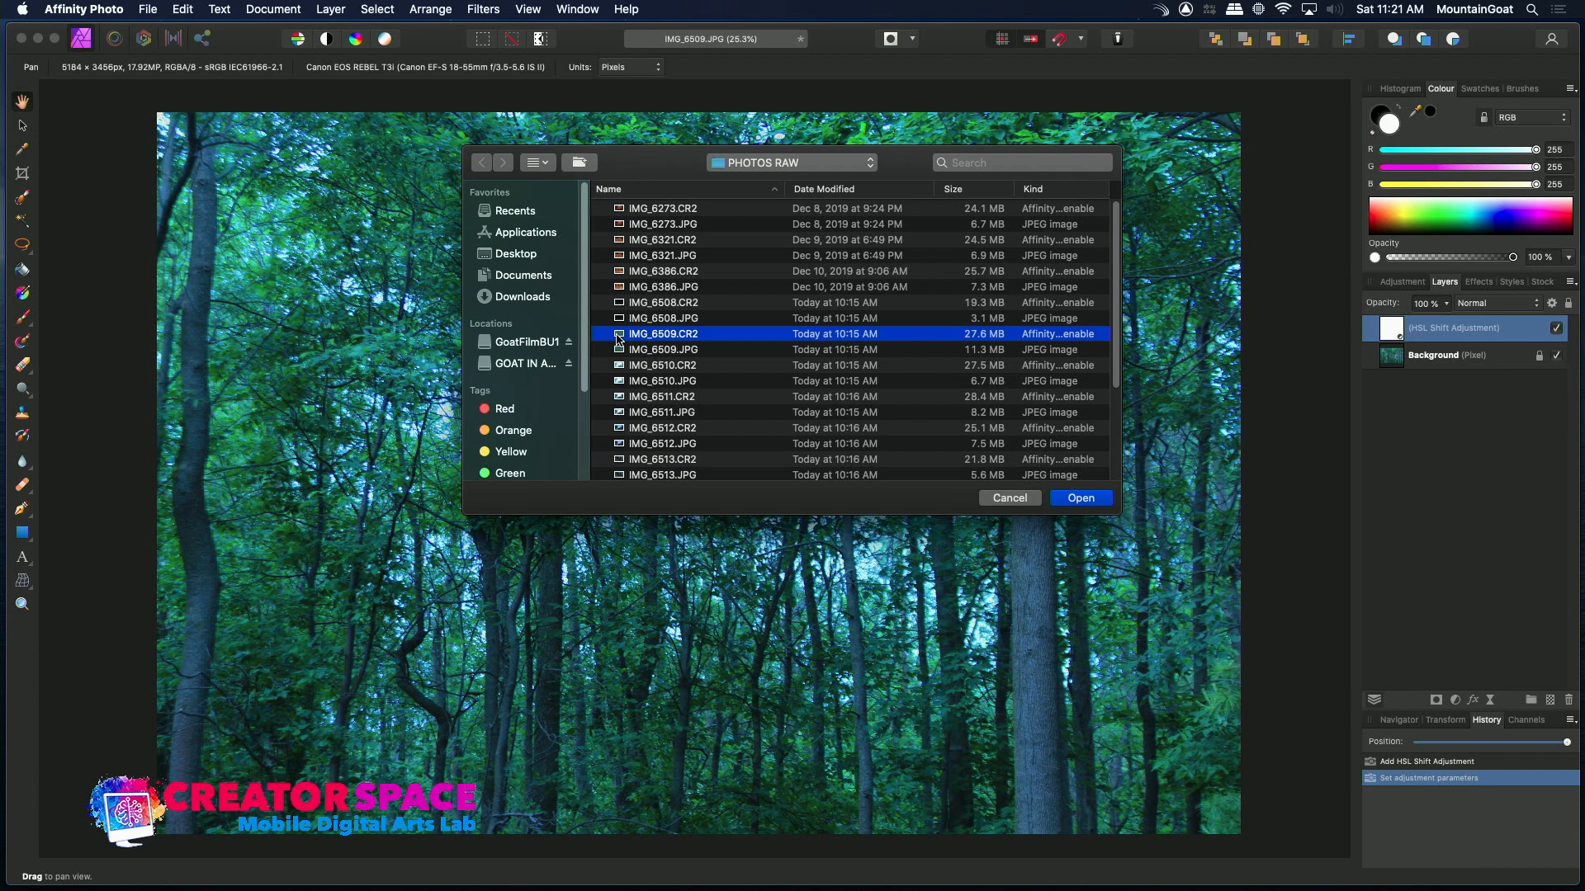
double_click(618, 339)
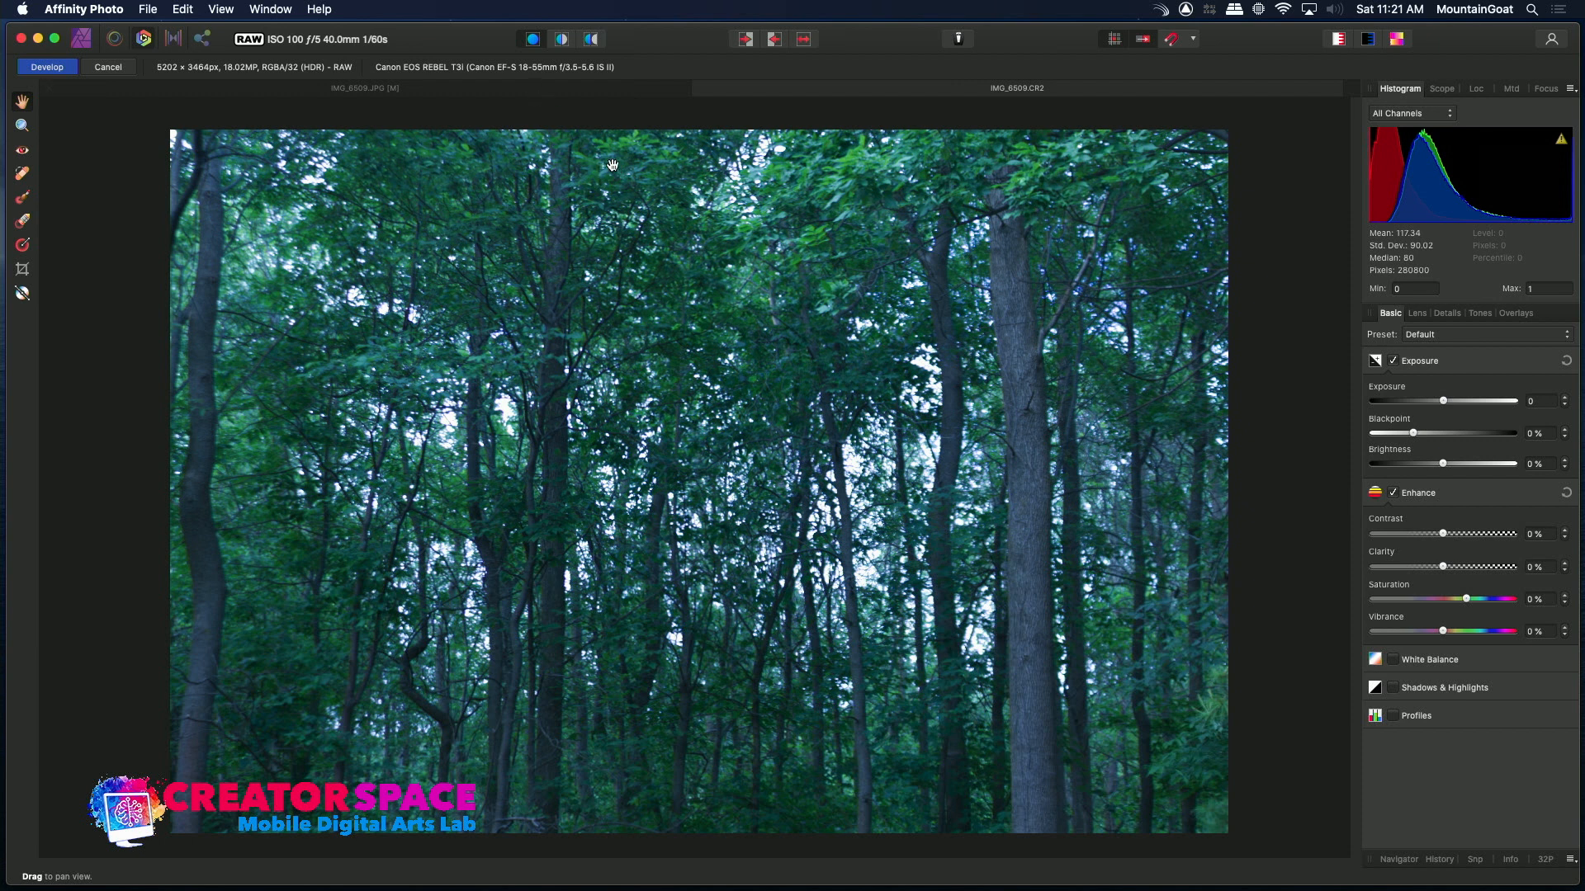
Switch between the IMG_6509.JPG and IMG_6509.CR2 document tabs to compare the edited JPEG with the raw image
left_click_drag(741, 165, 657, 17)
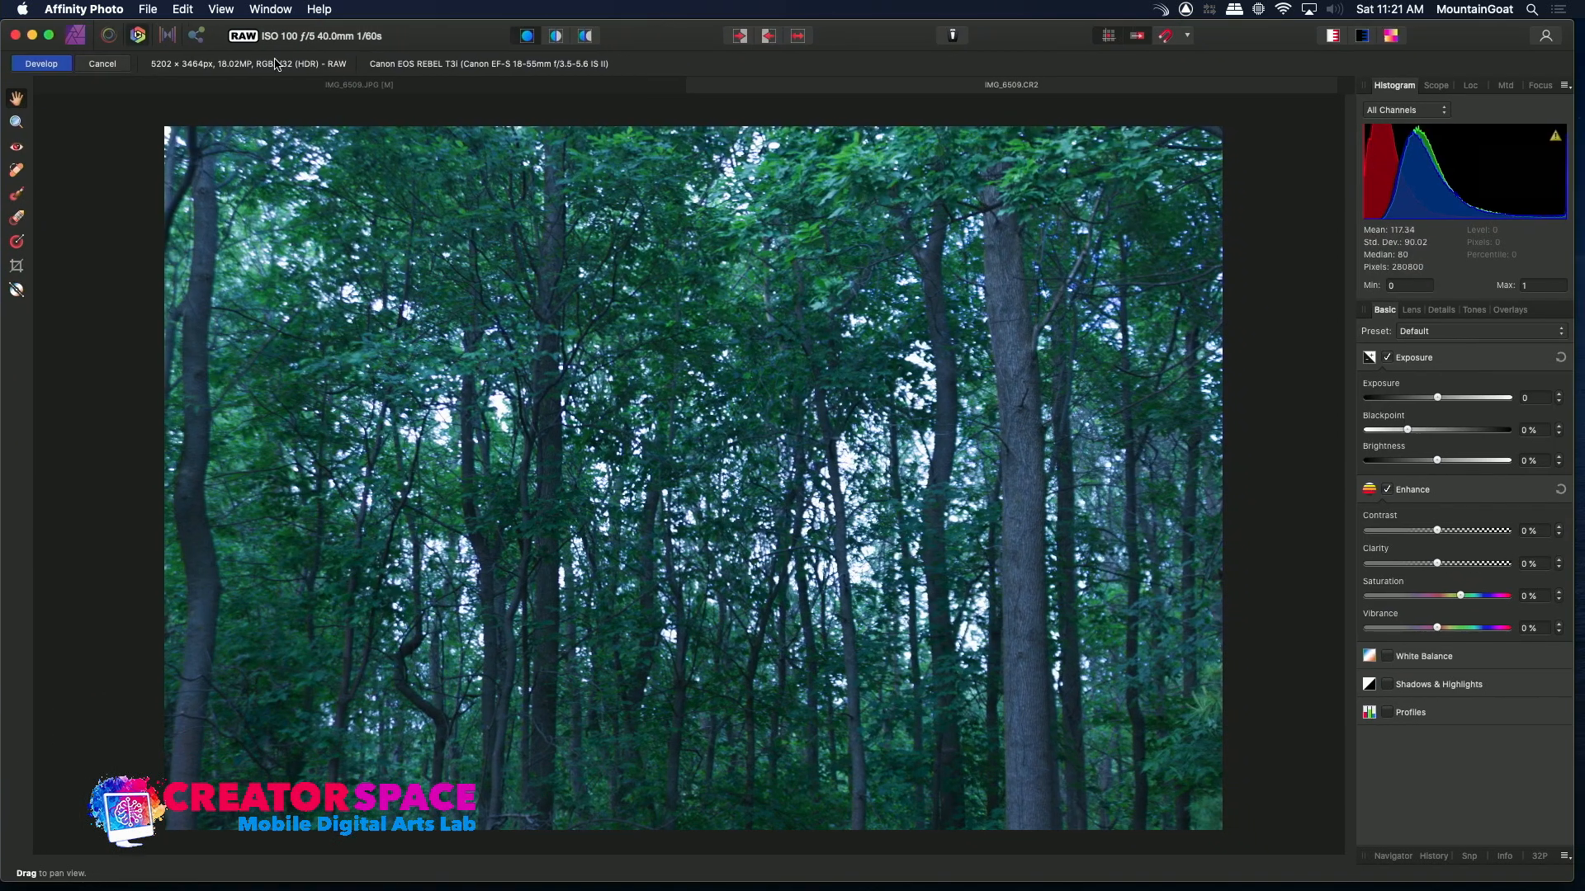
left_click(473, 84)
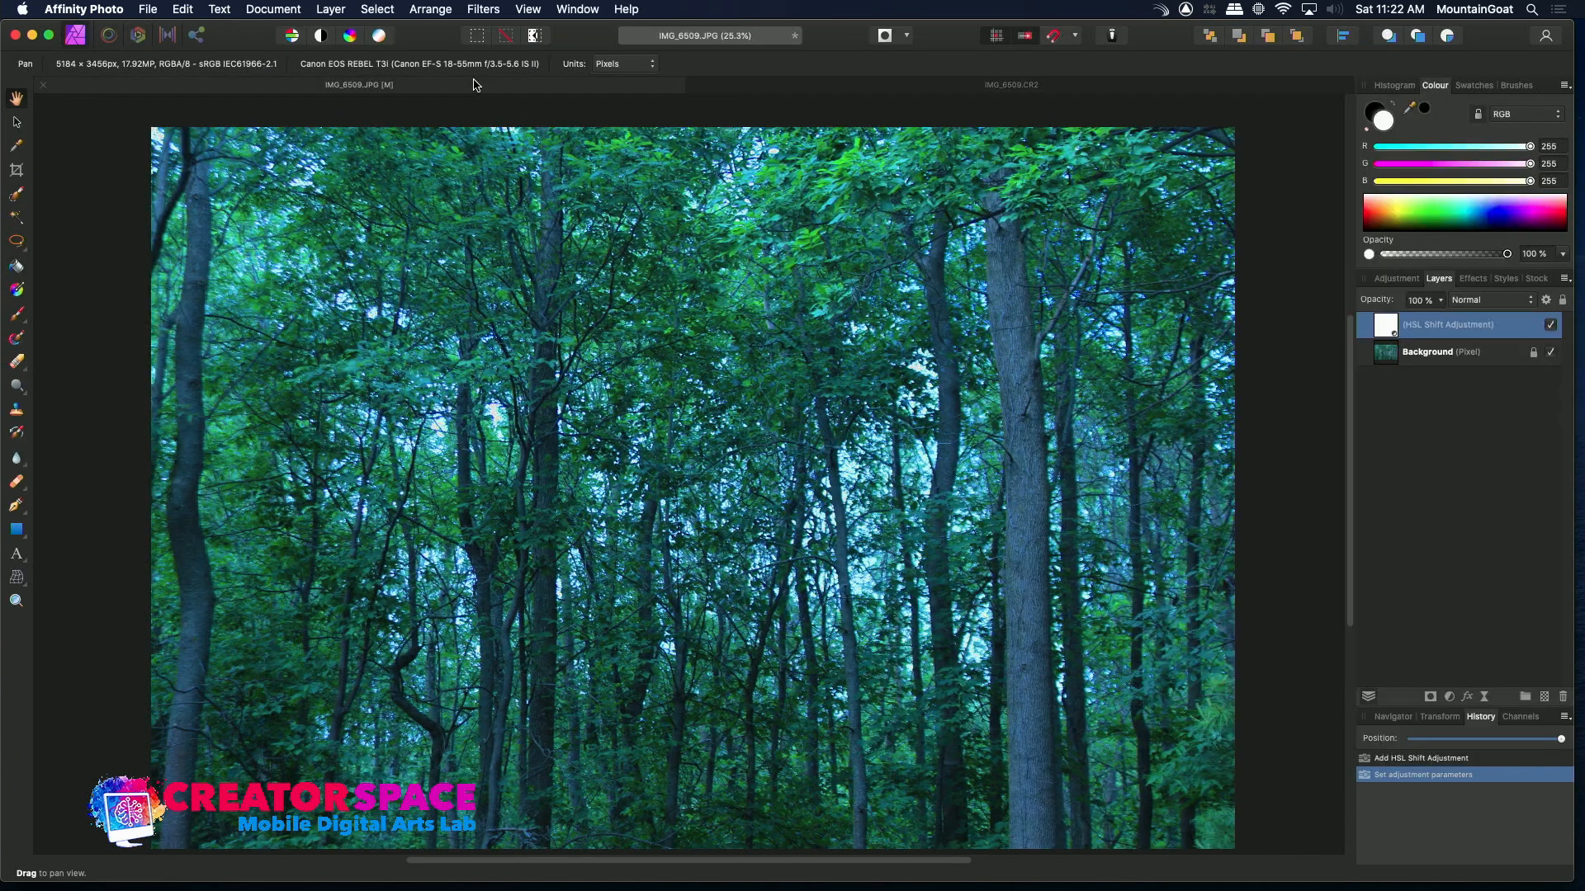
left_click(856, 91)
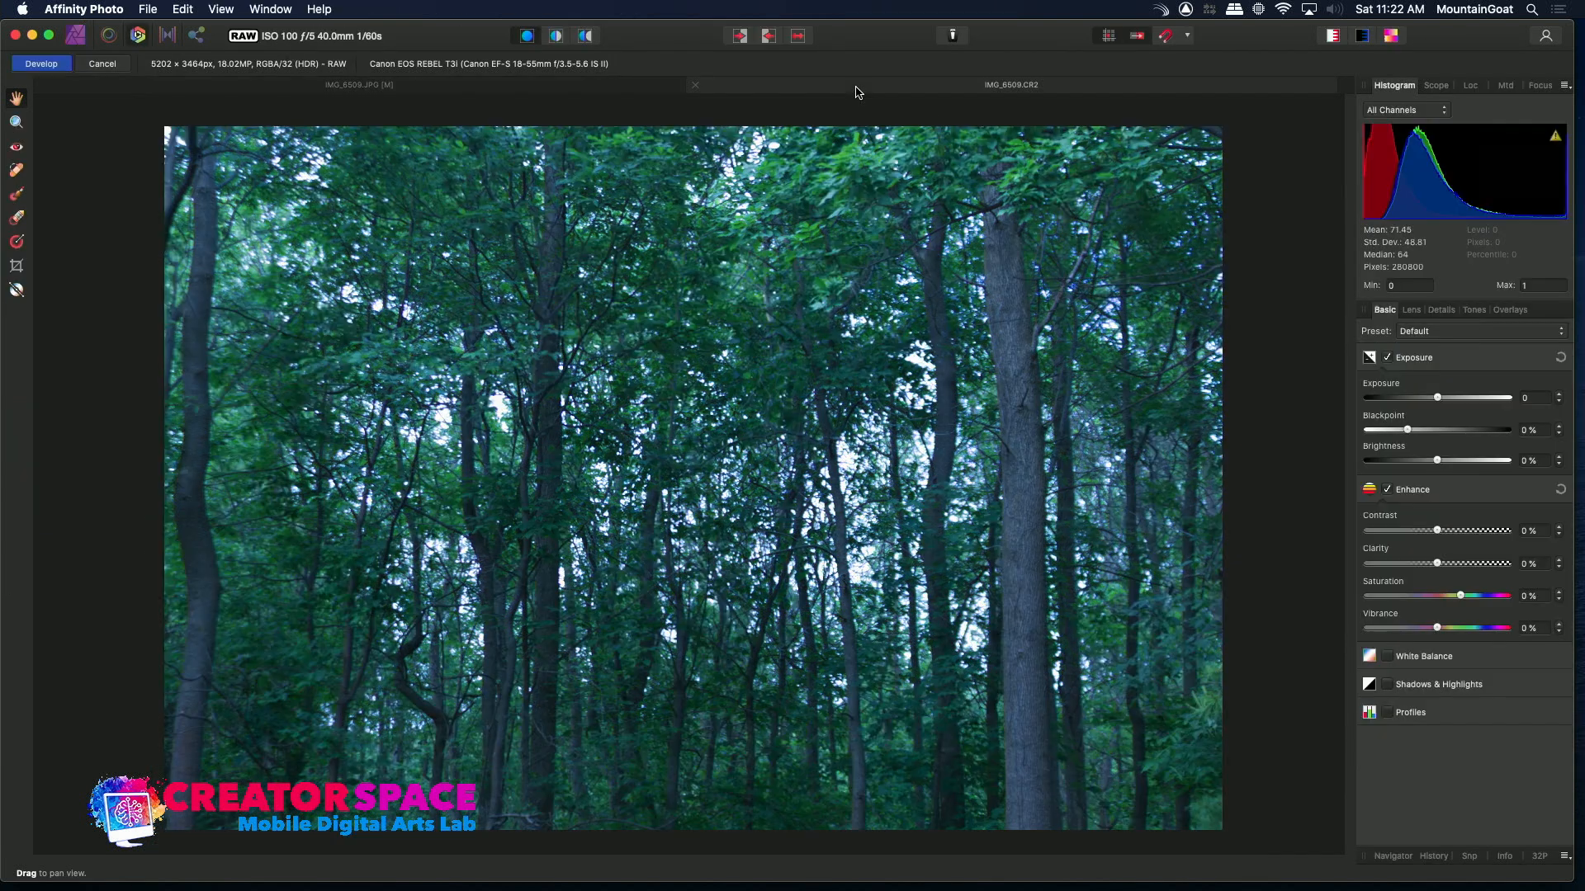
left_click(532, 87)
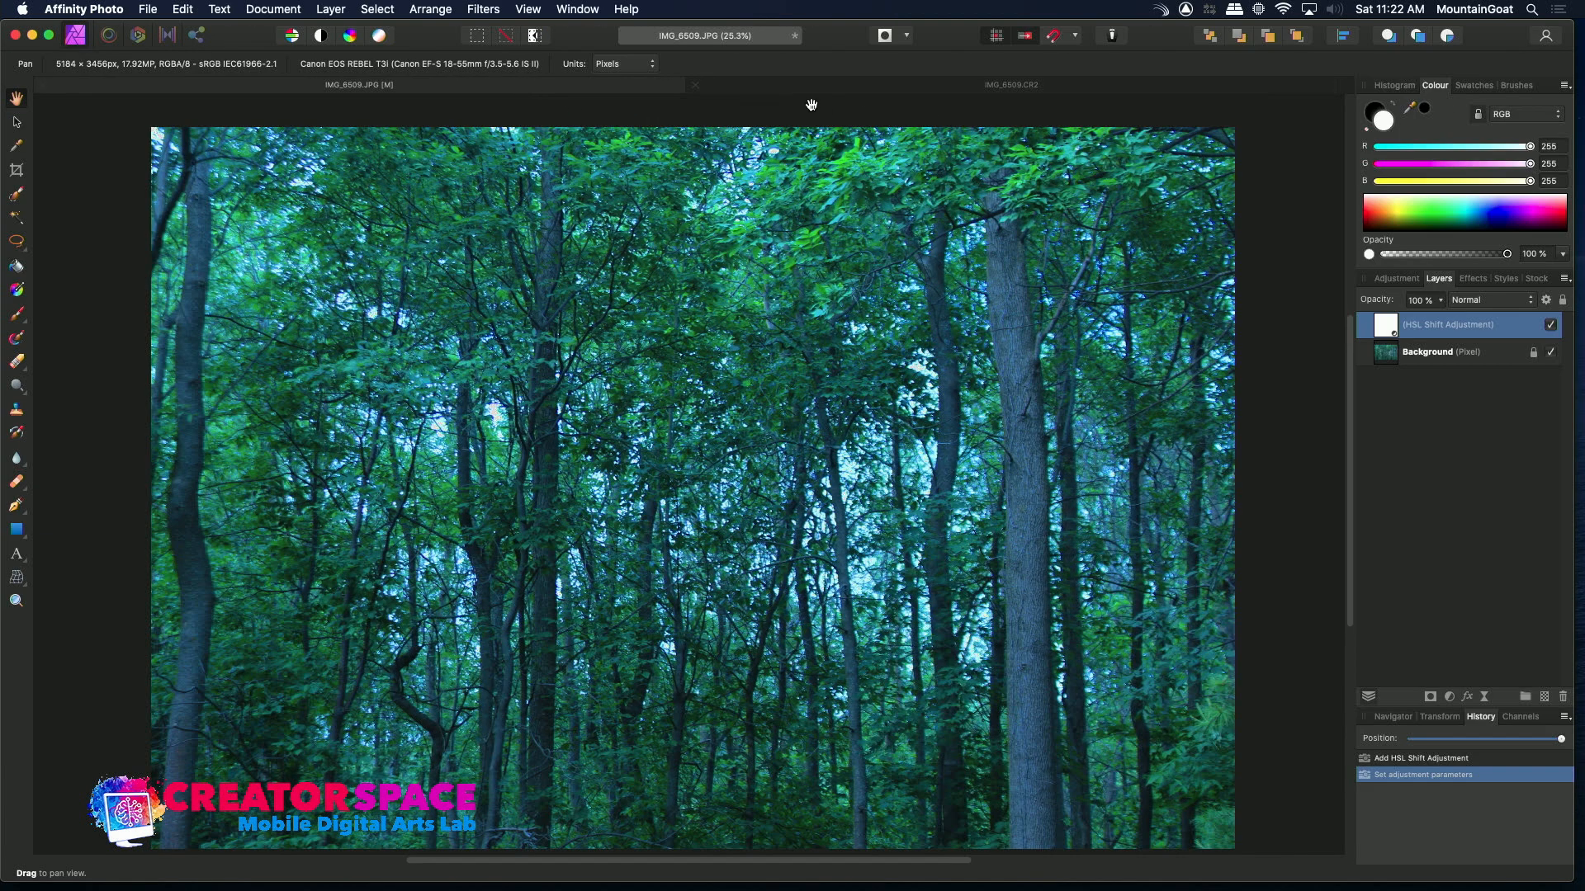
left_click(847, 93)
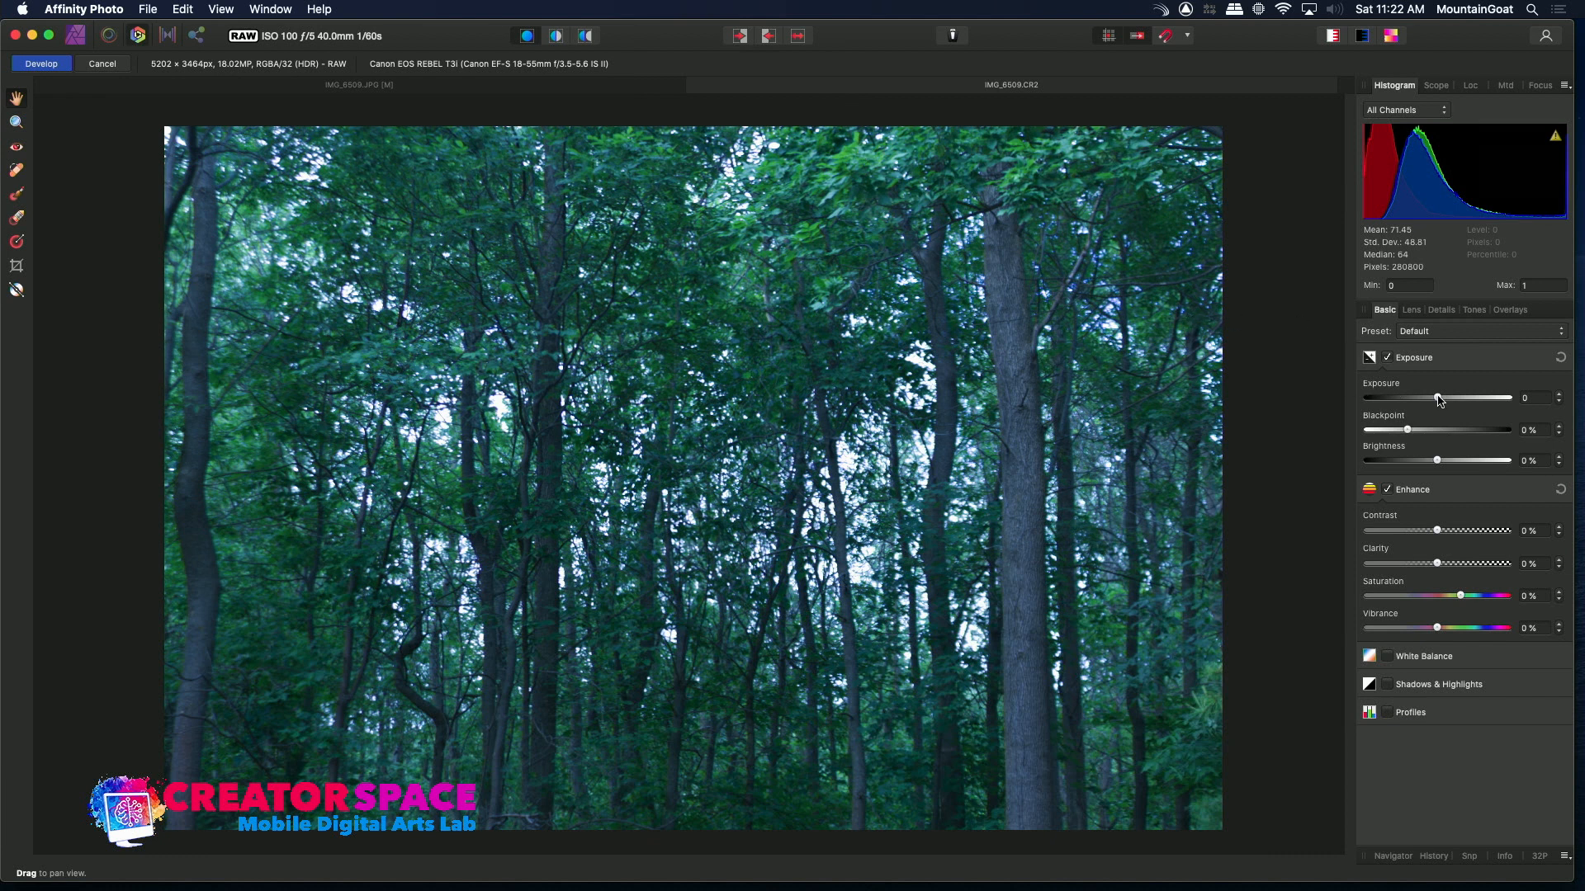
Set the raw exposure to 1.342, blackpoint to 8% and brightness to -7%
left_click_drag(1438, 398, 1419, 464)
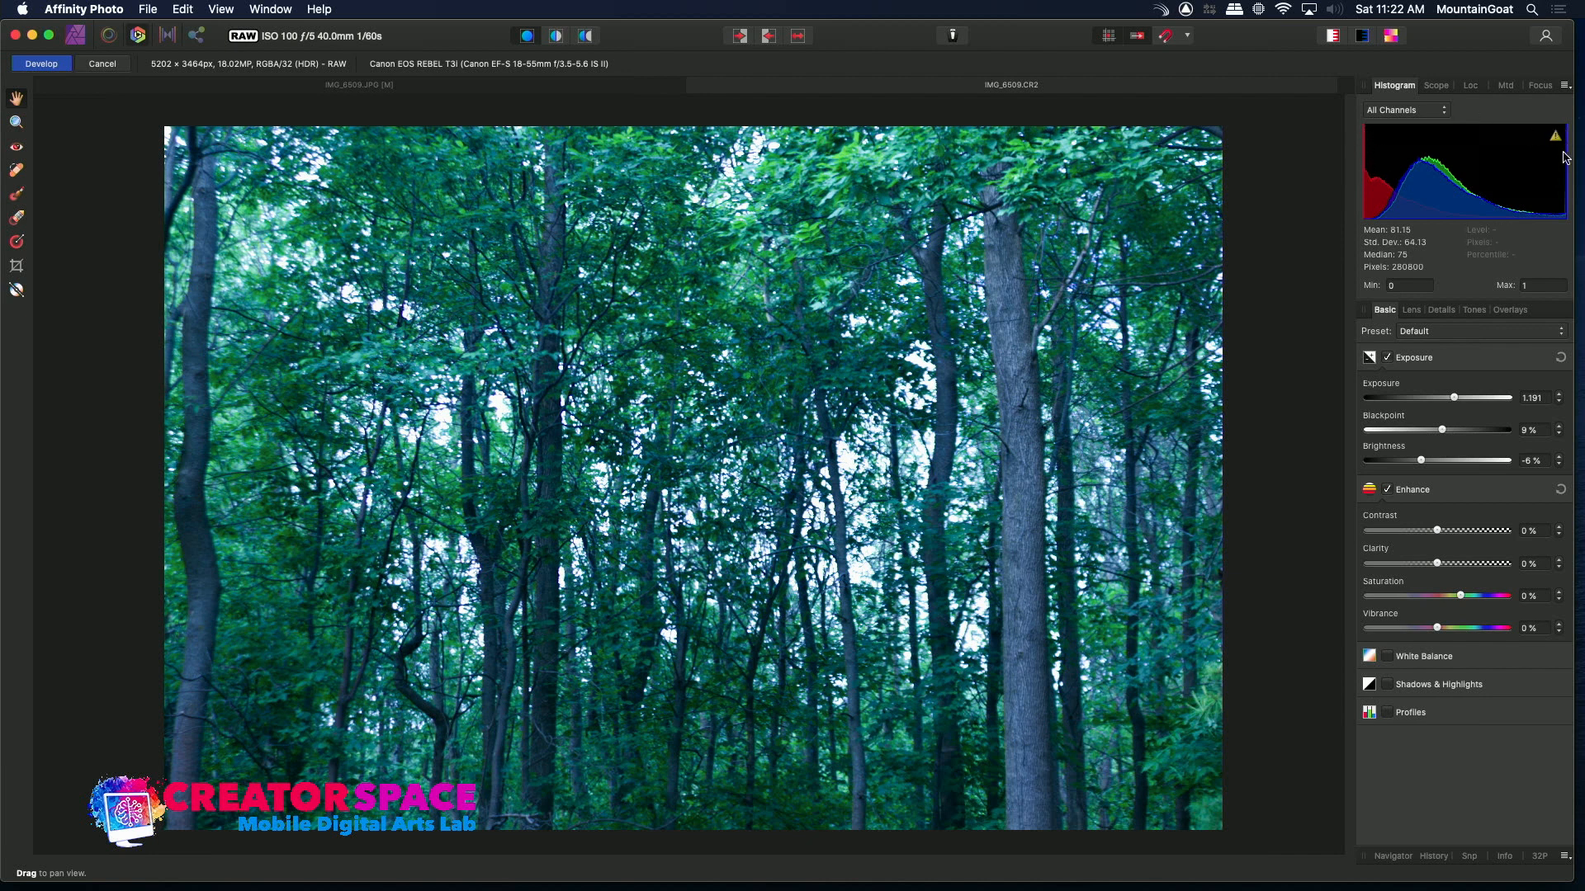
left_click_drag(1424, 464, 1433, 398)
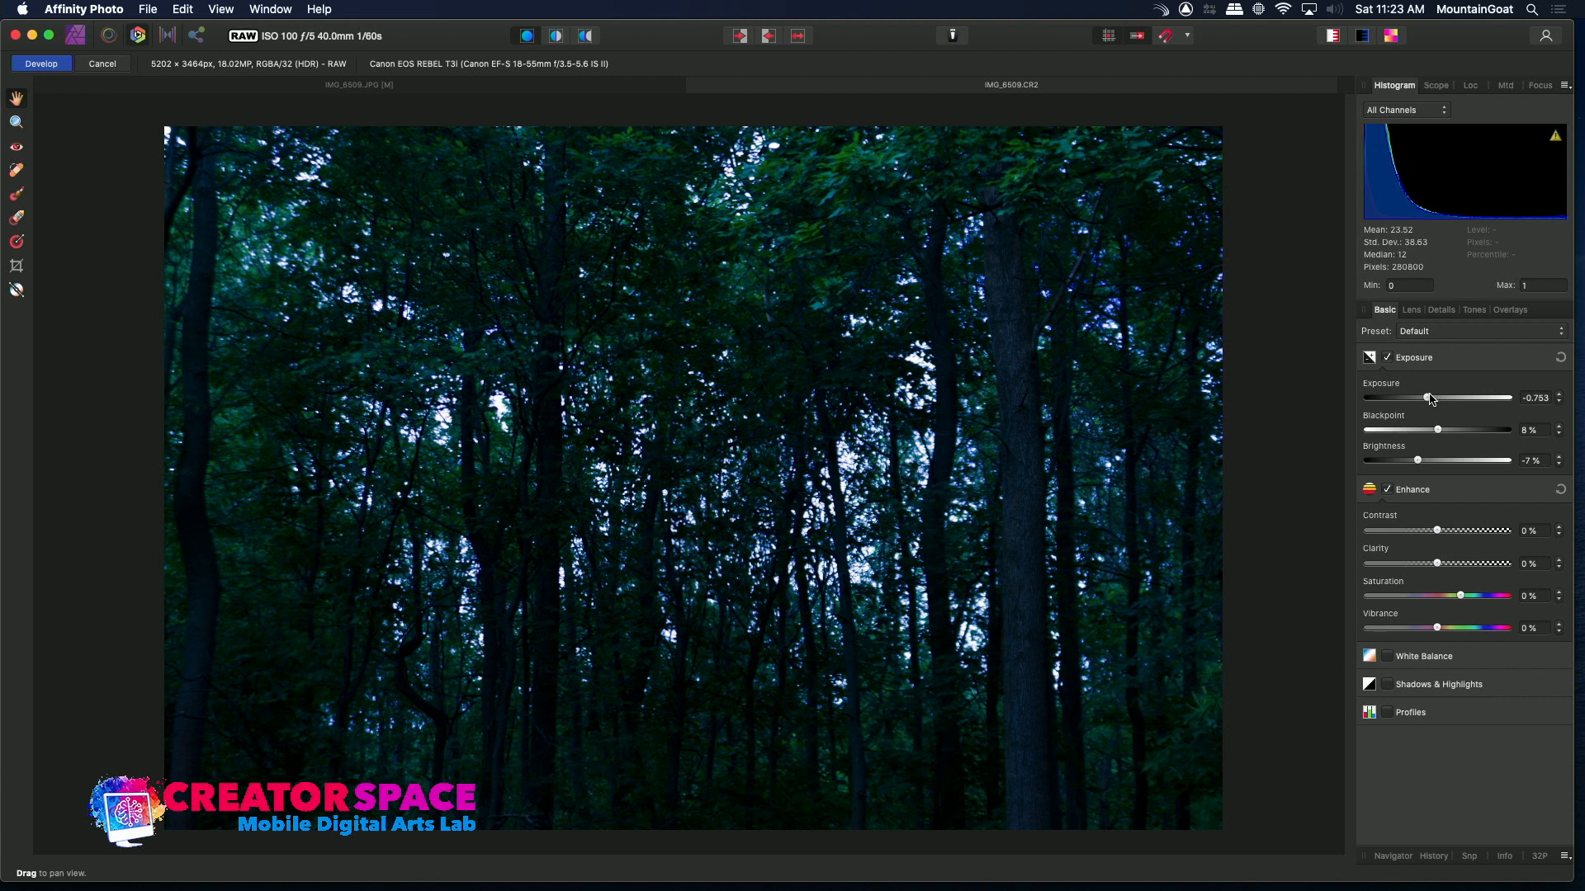
left_click_drag(1432, 402, 1456, 402)
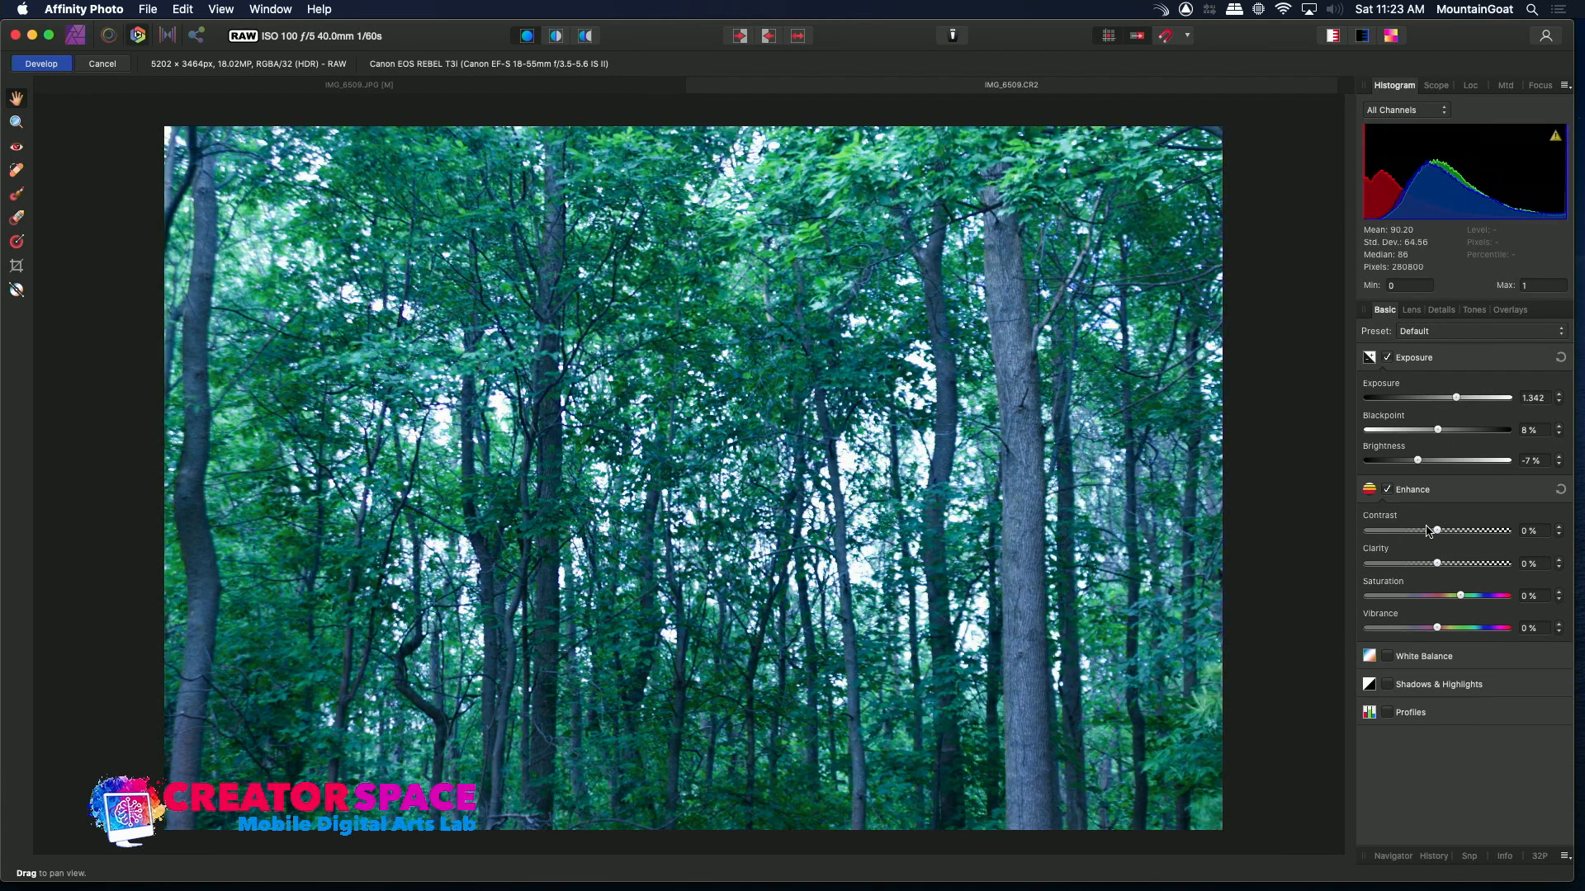
Set the raw Enhance contrast to 11%, saturation to -40% and vibrance to 20%
left_click_drag(1437, 534, 1453, 536)
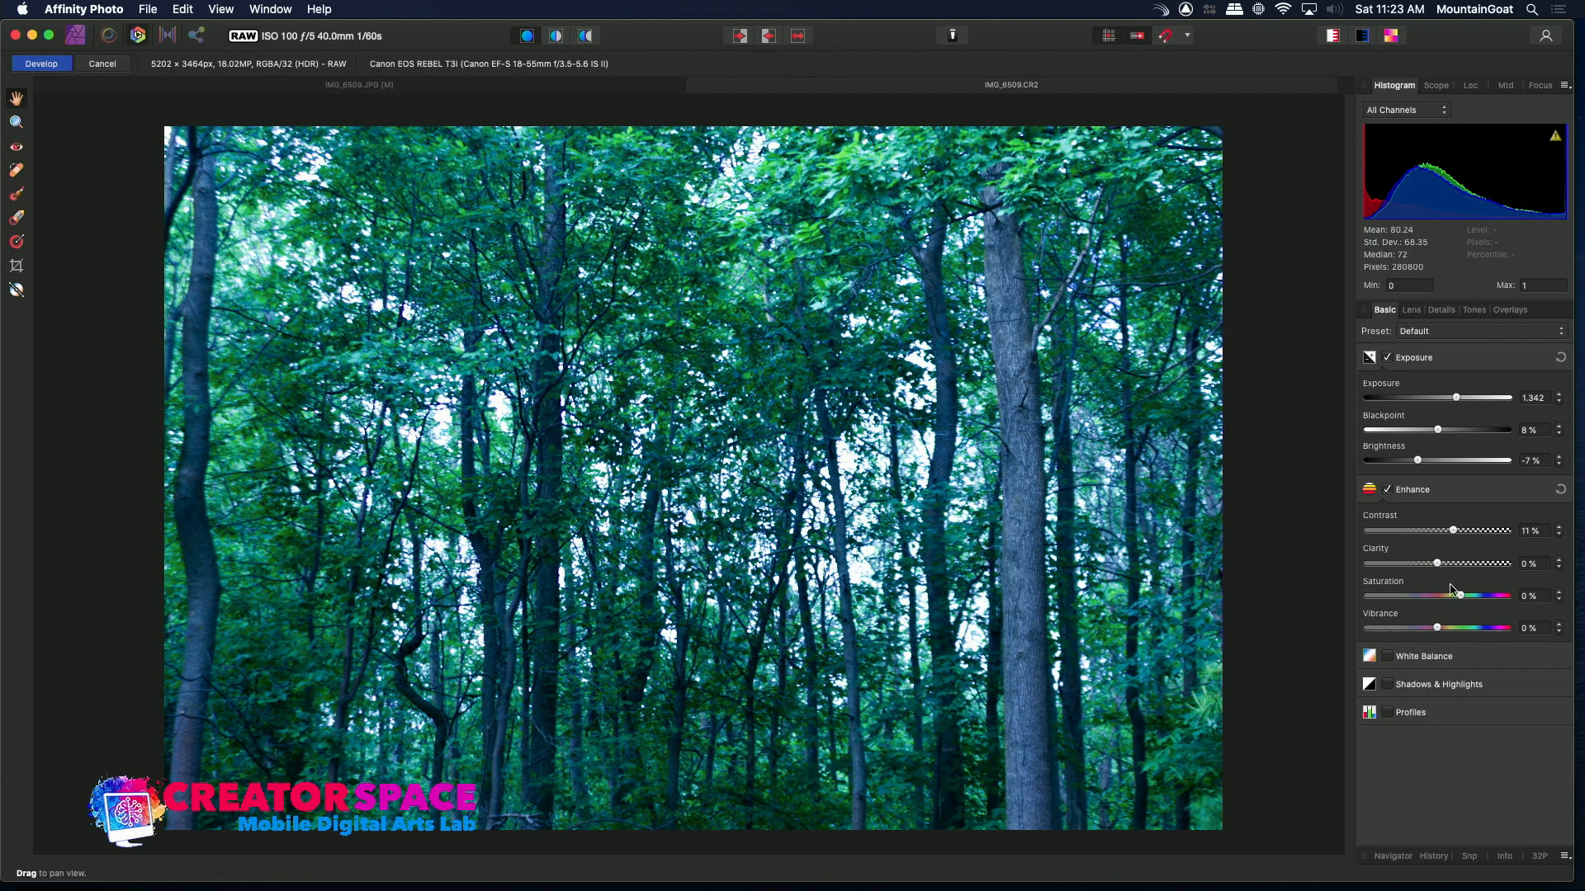
left_click_drag(1461, 600, 1427, 601)
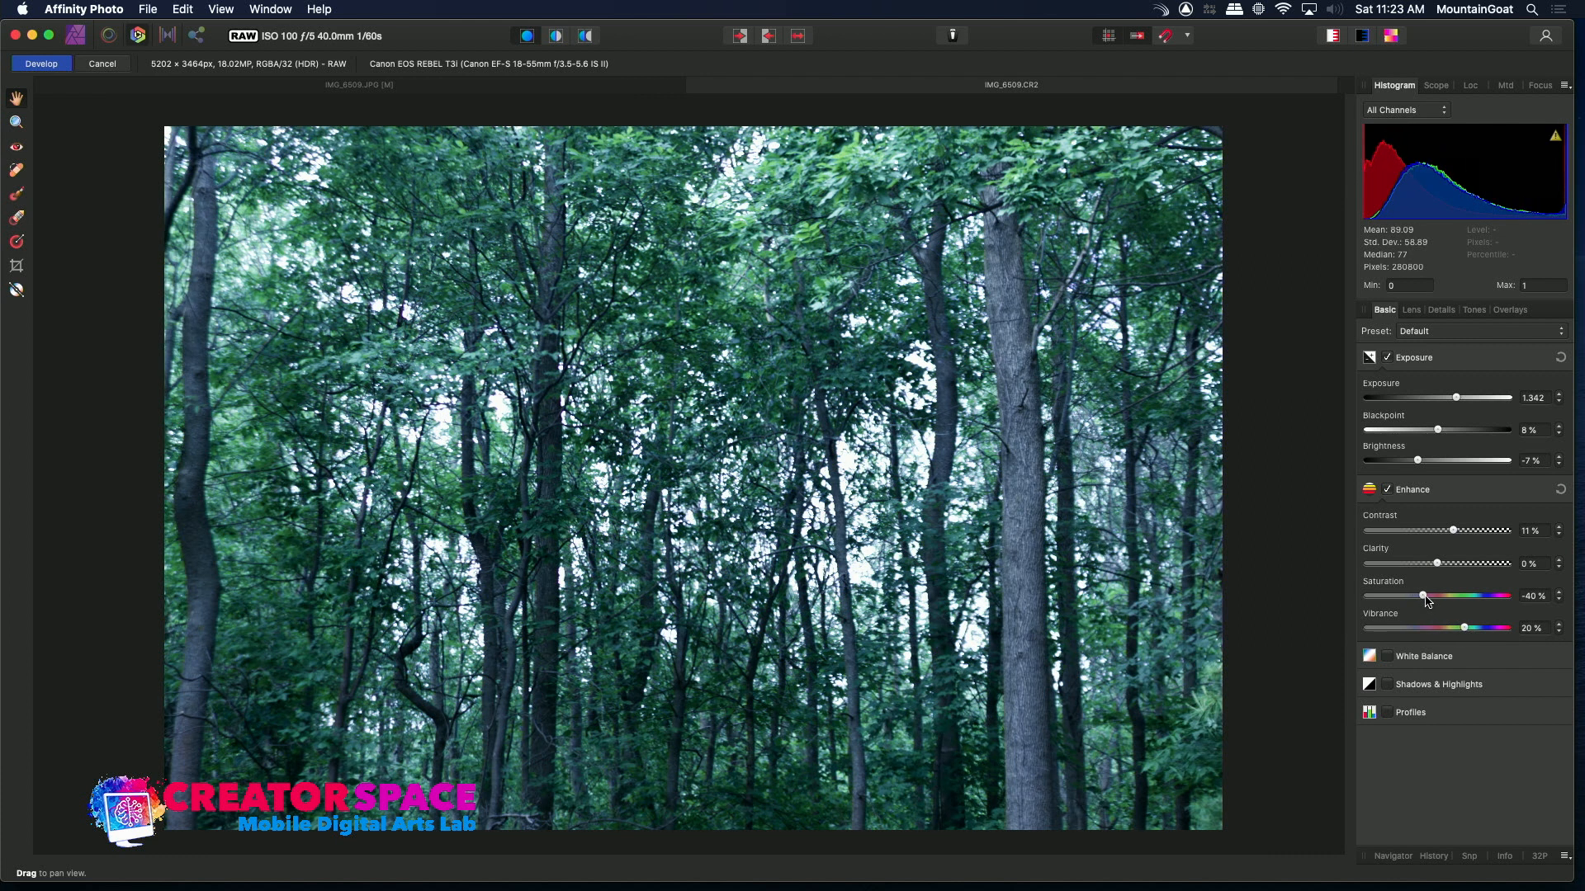
Enable White Balance and set the temperature to 5676 K
left_click(1388, 657)
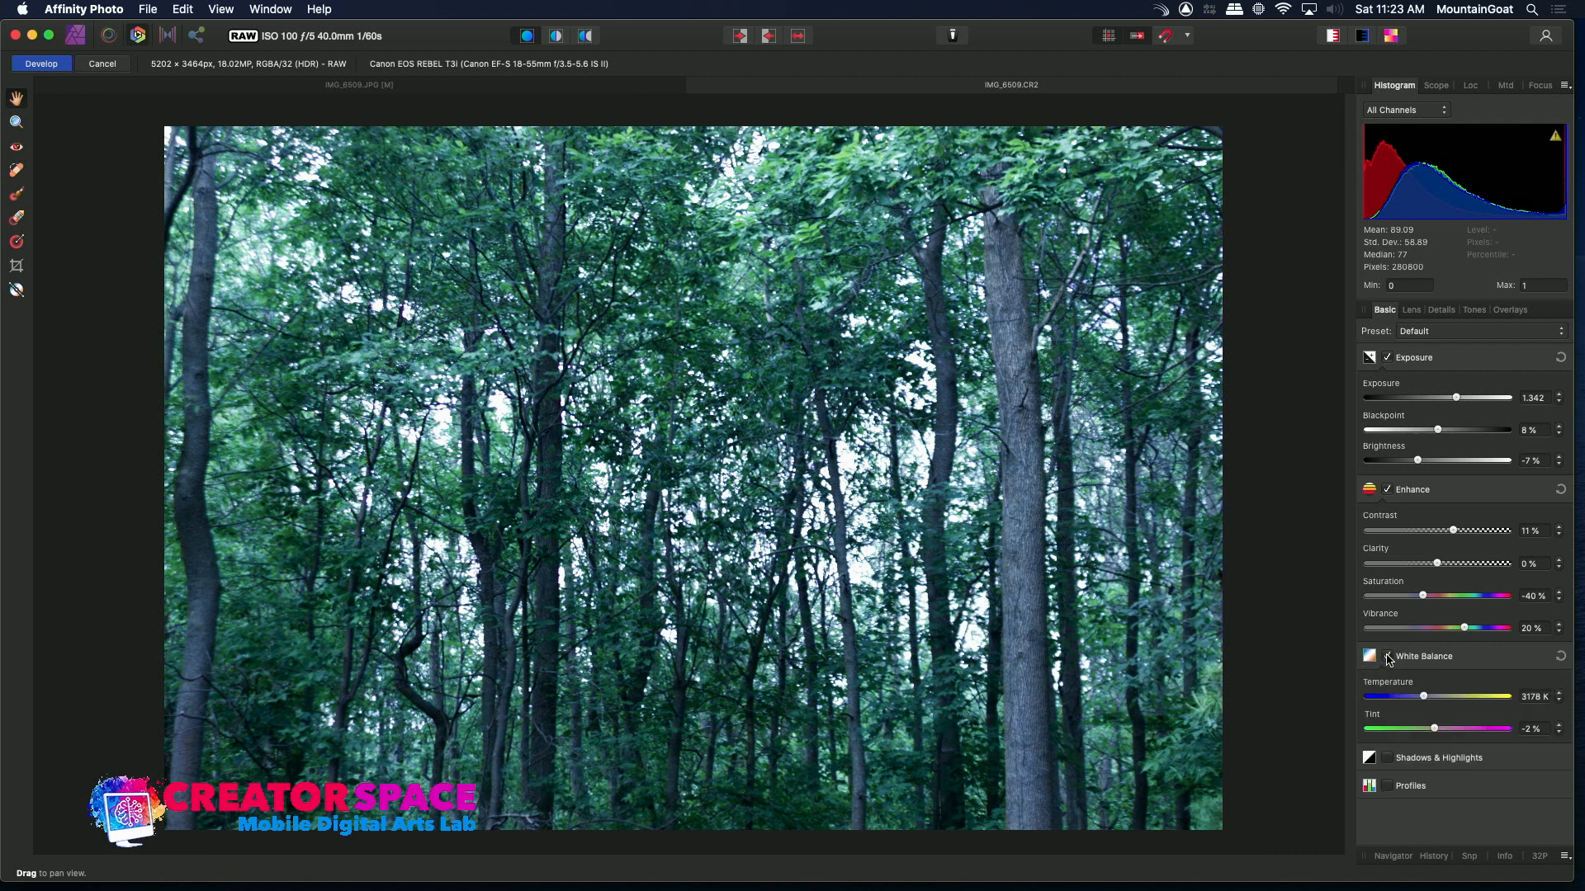
left_click_drag(1424, 700, 1466, 710)
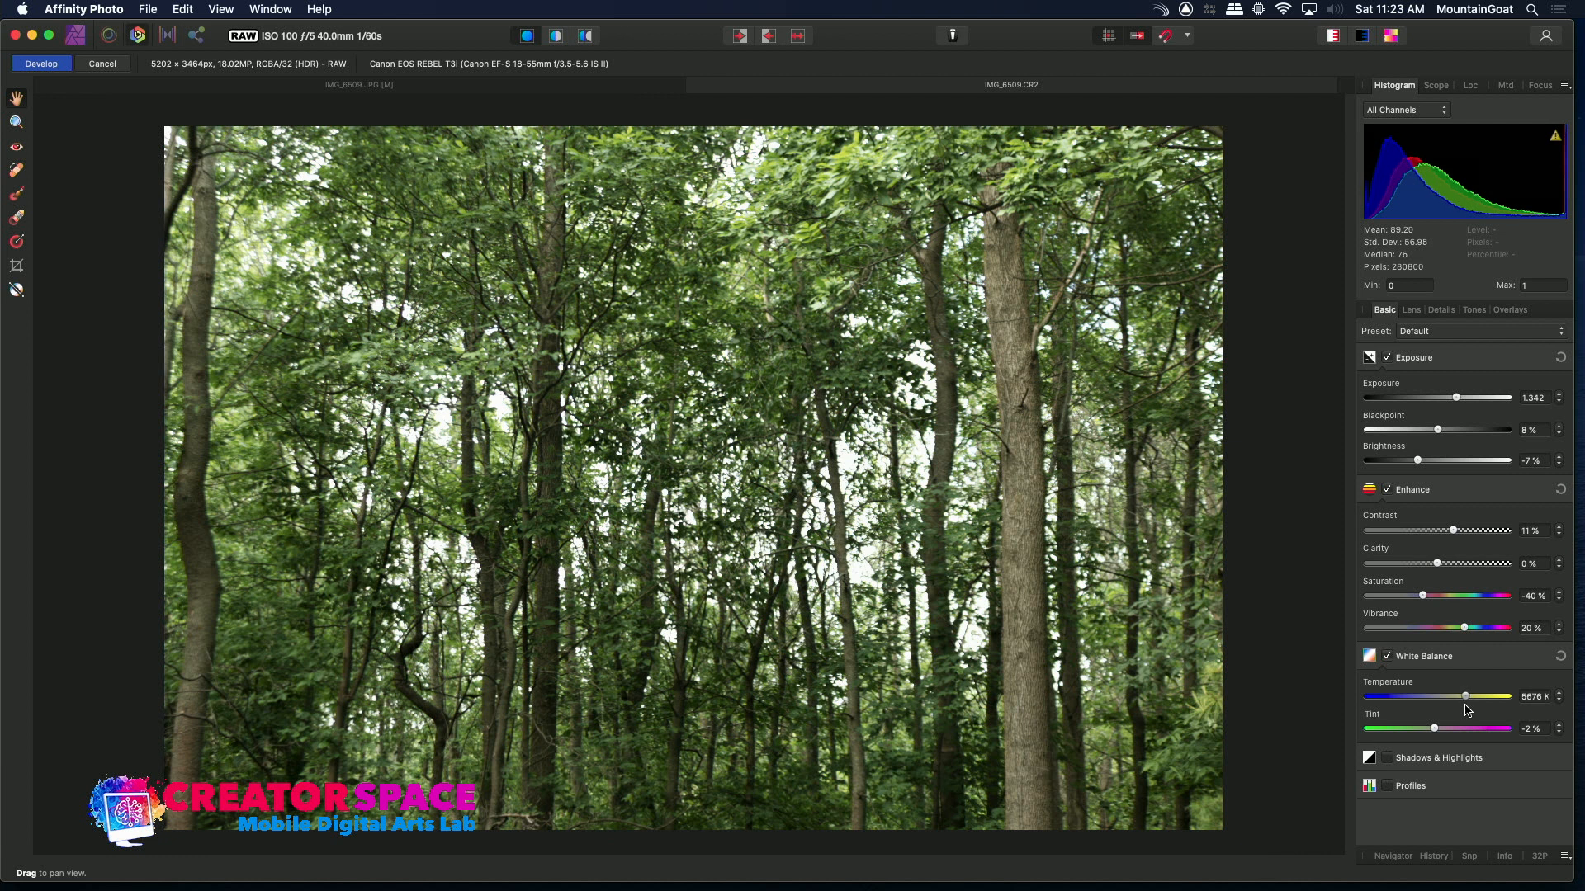
left_click_drag(1465, 705, 1467, 704)
Switch between the IMG_6509.JPG and IMG_6509.CR2 tabs to compare the two edits
left_click(455, 88)
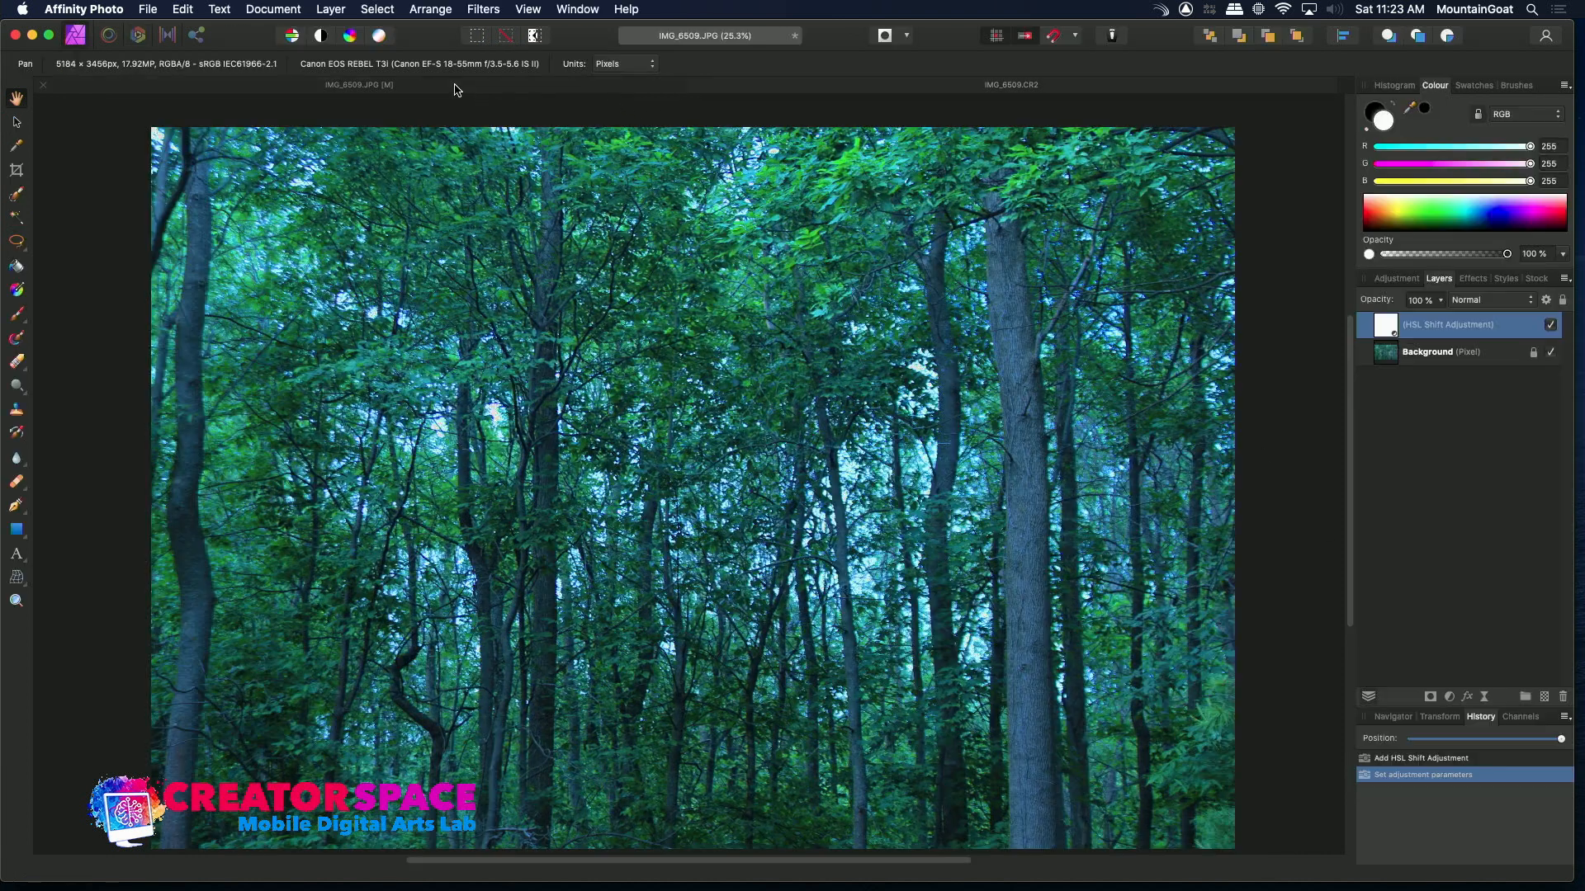
left_click(823, 87)
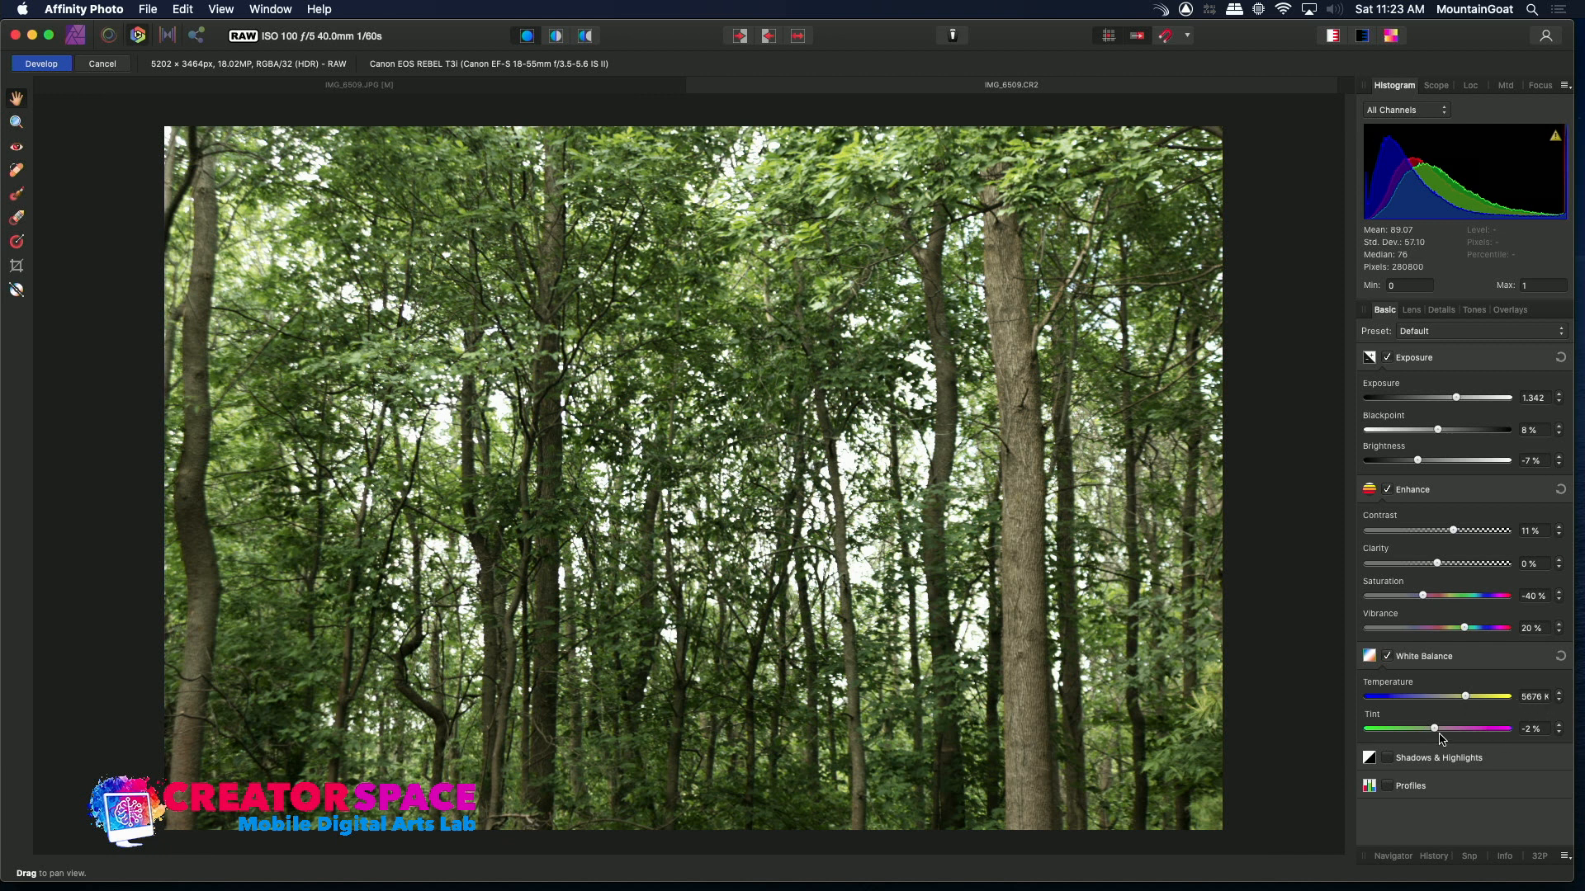
Set the white balance tint to 14% and return to the raw document tab
left_click_drag(1437, 734, 1461, 739)
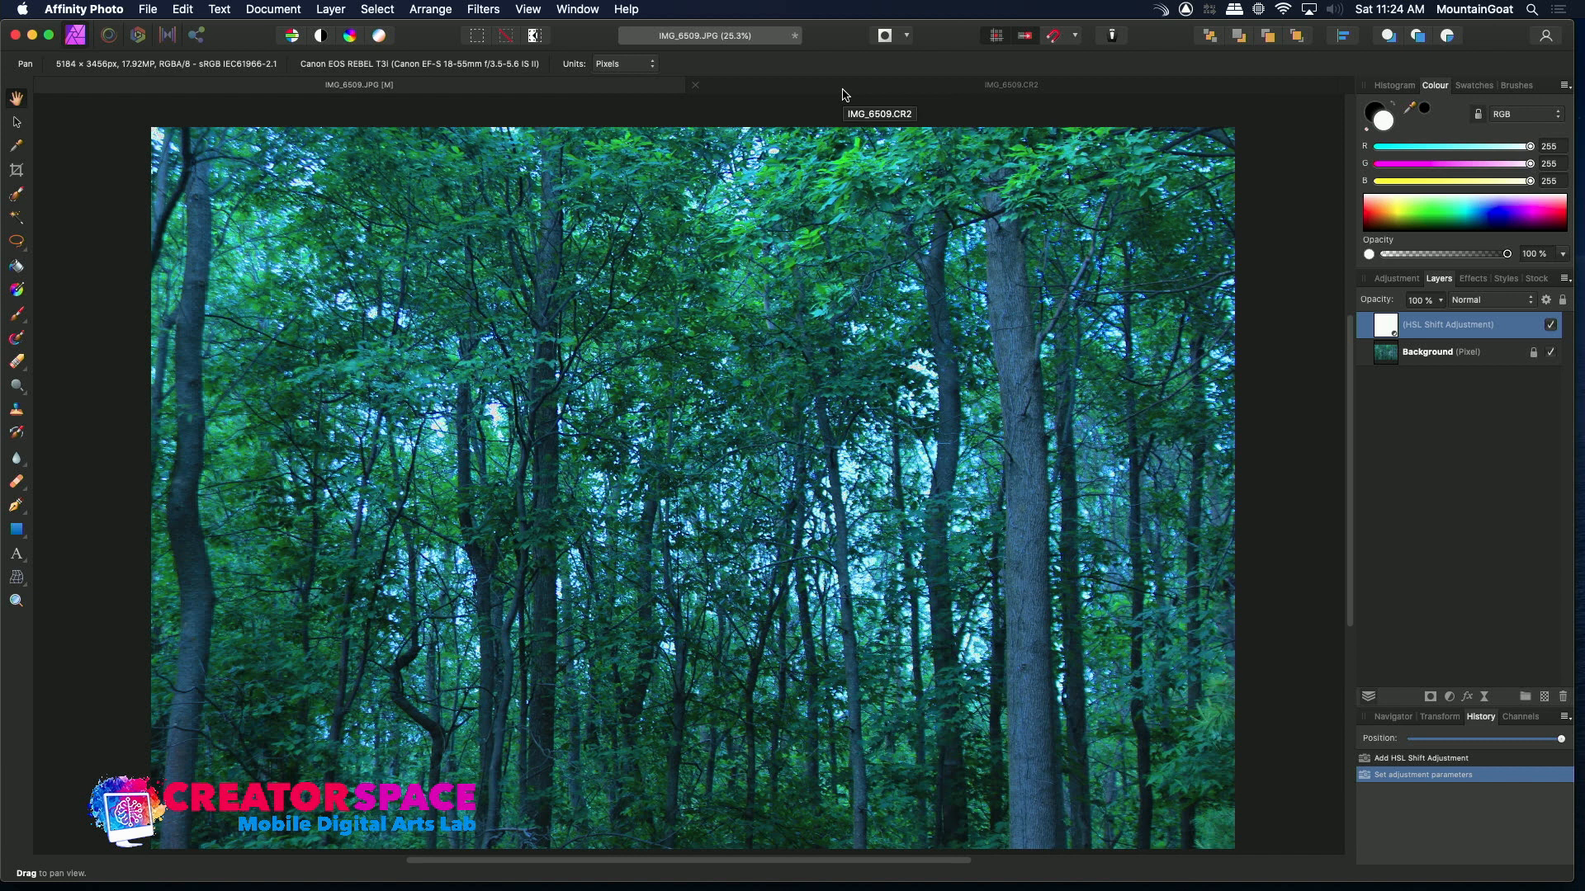
left_click(844, 93)
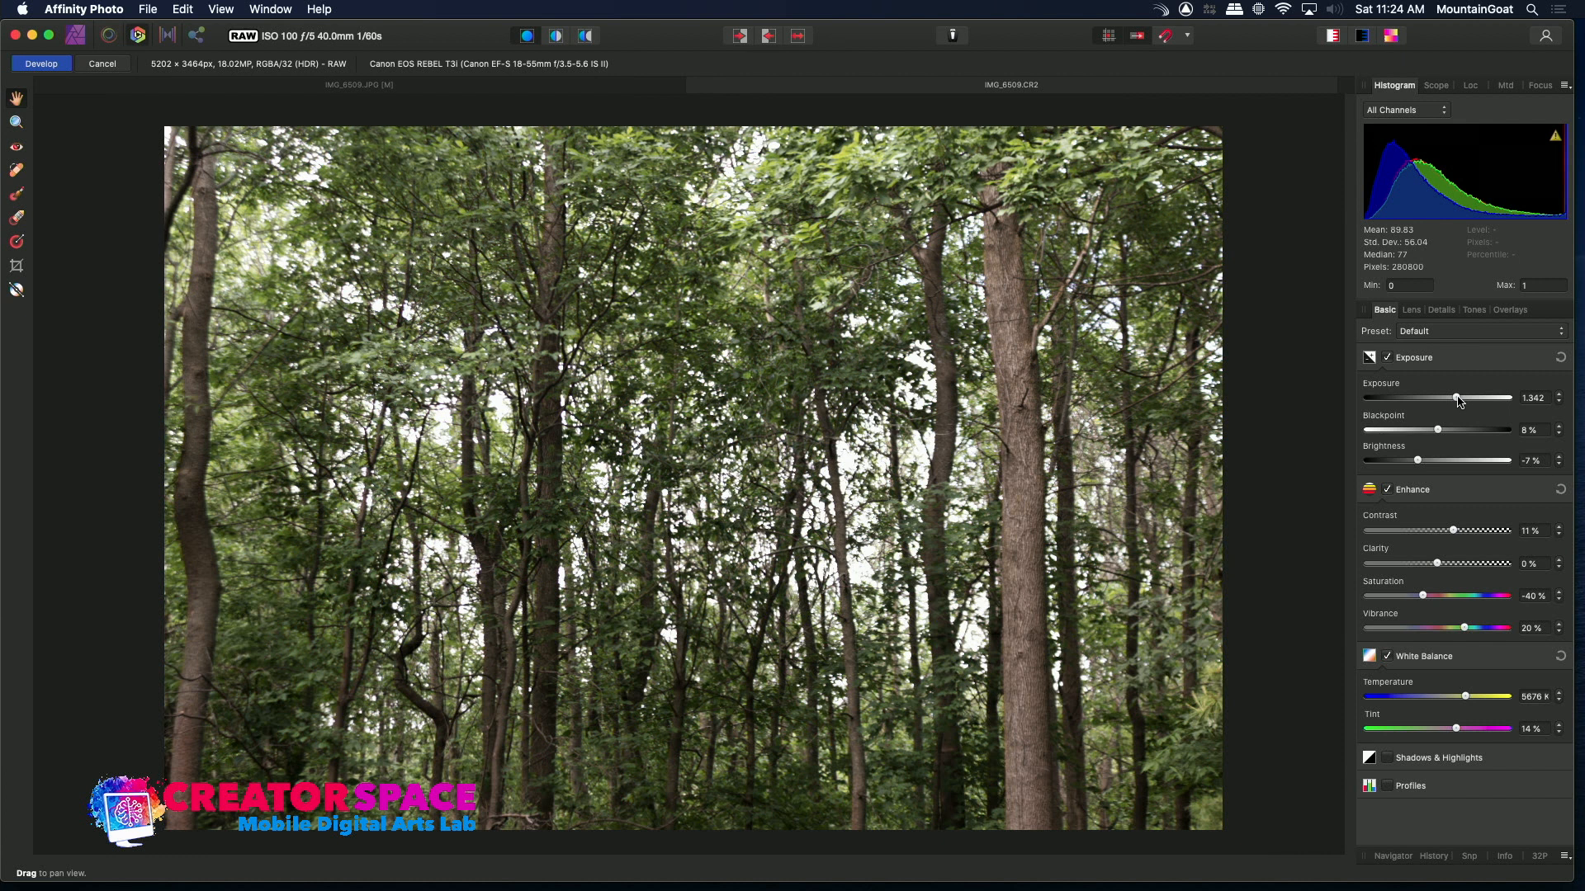
Set the raw exposure to 1.639 and brightness to -12%
left_click_drag(1459, 401, 1469, 402)
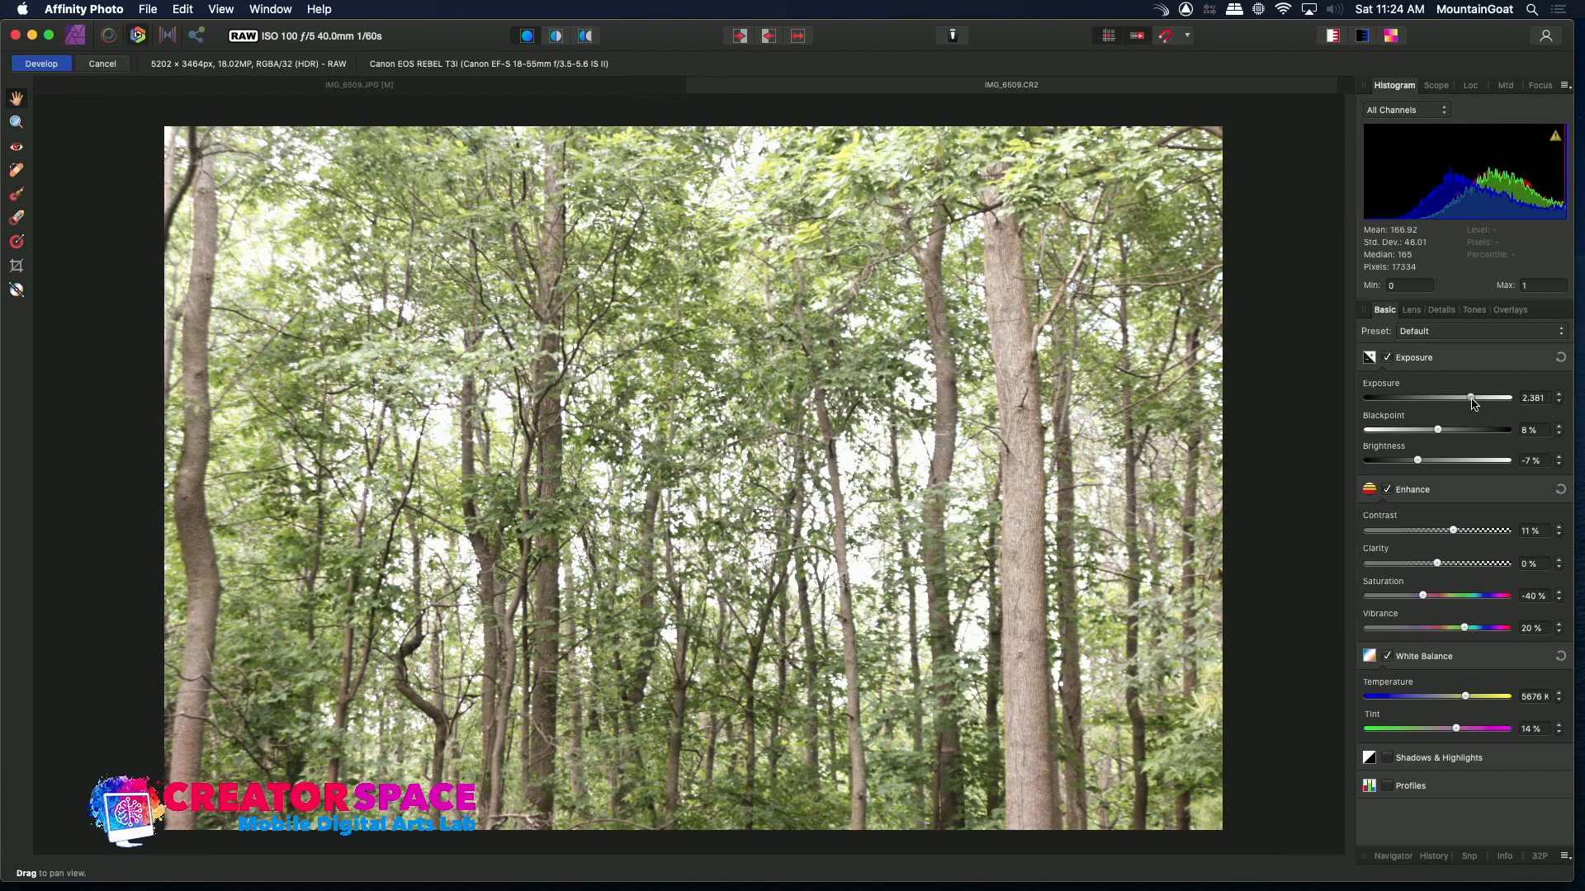
left_click_drag(1475, 404, 1408, 466)
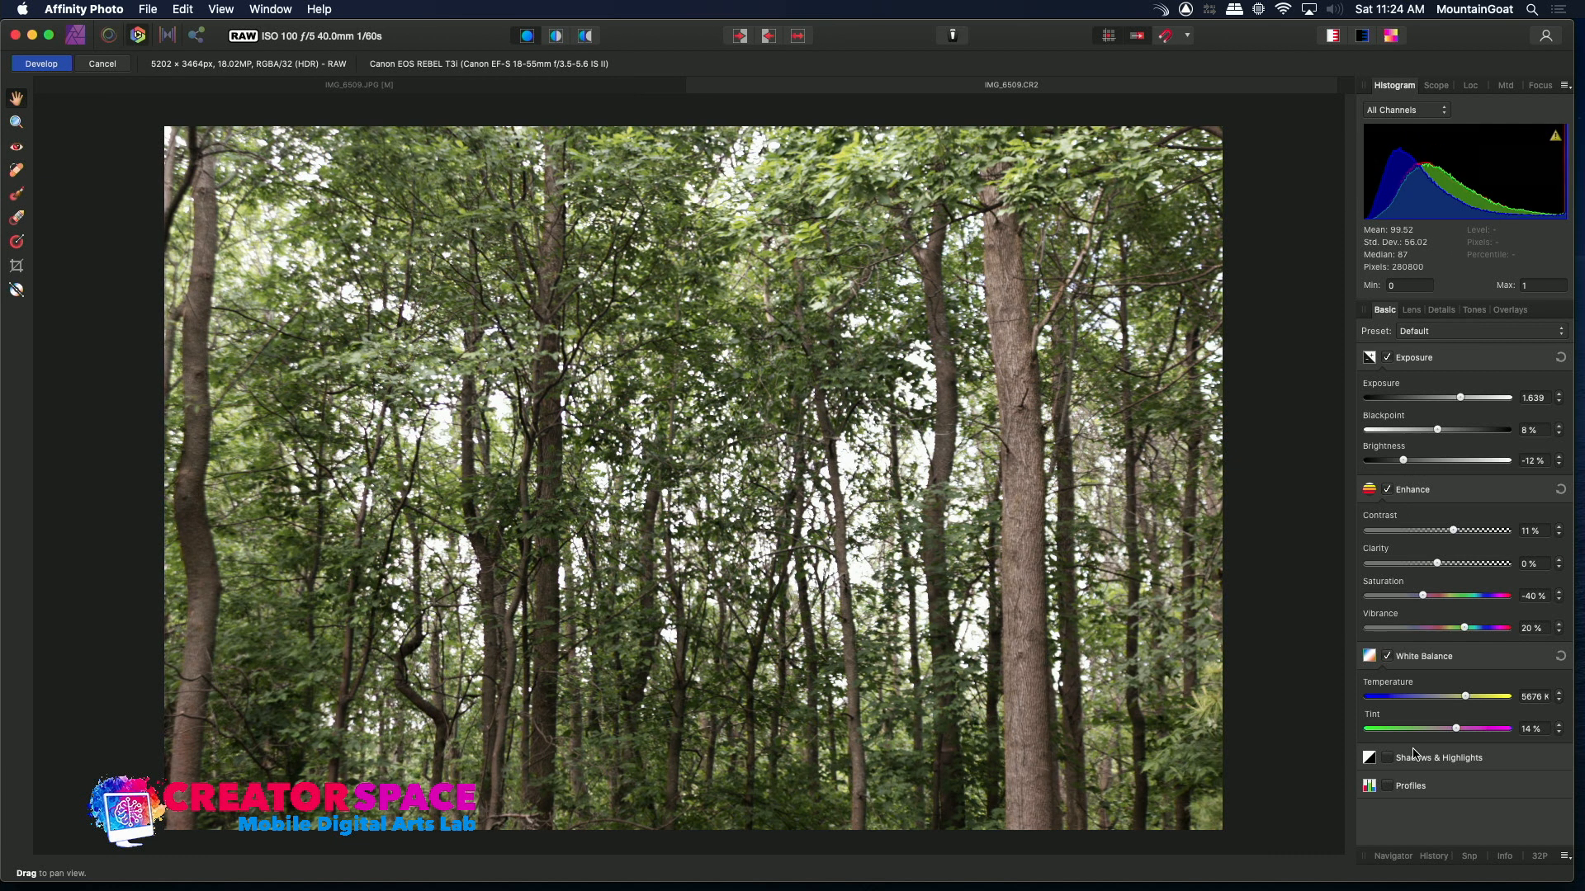
Enable Shadows & Highlights and set shadows to -14% and highlights to -74%
left_click(1387, 758)
left_click_drag(1433, 798, 1384, 837)
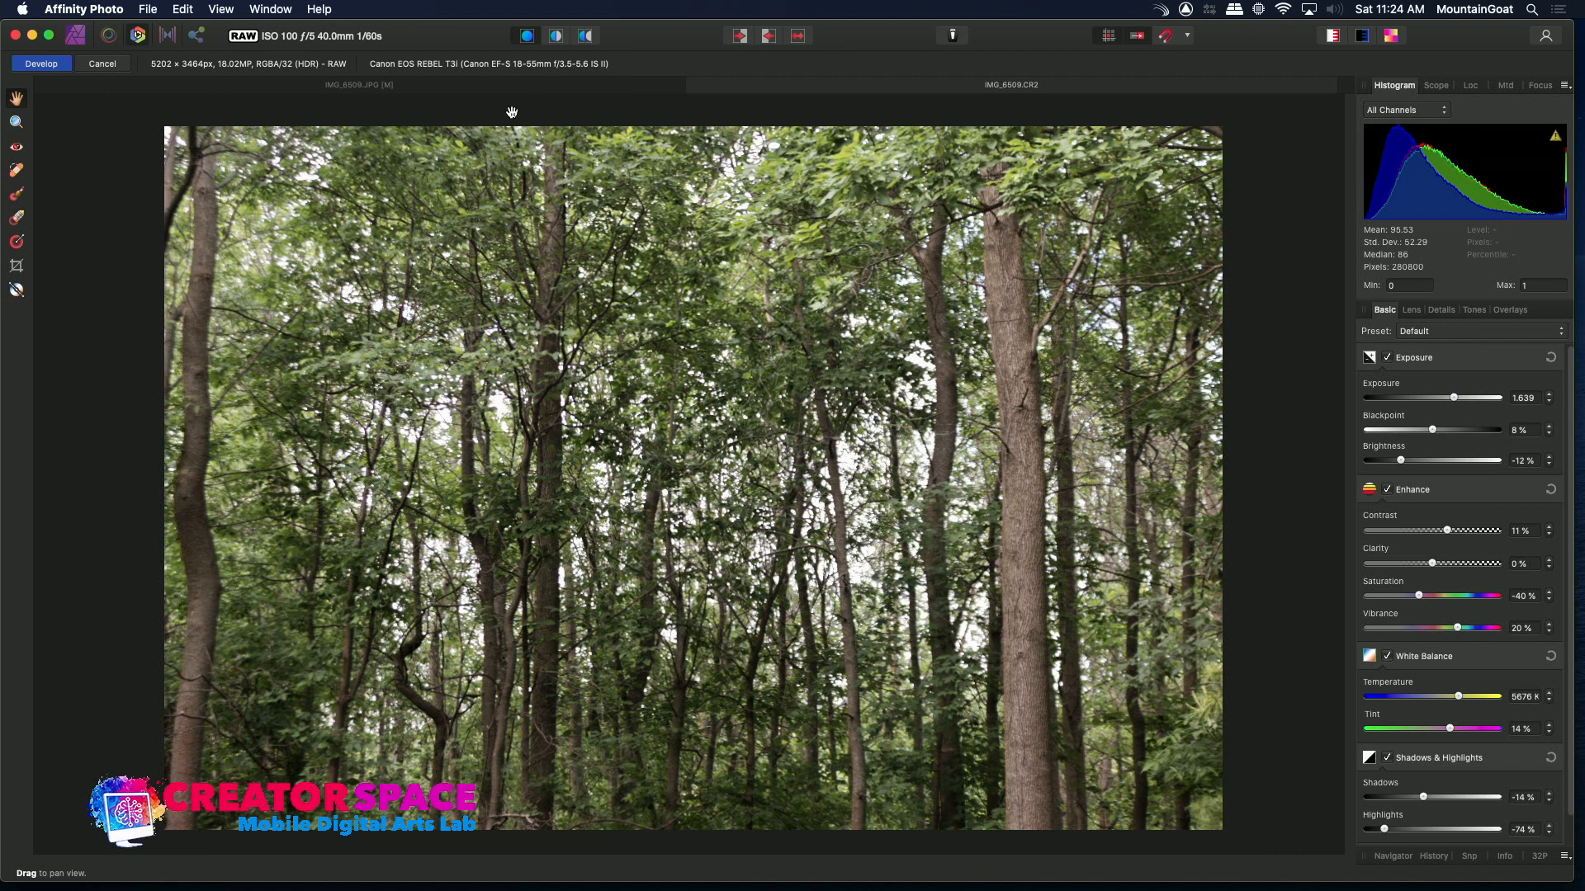
Switch back and forth between the JPEG and raw document tabs to compare results
left_click(502, 85)
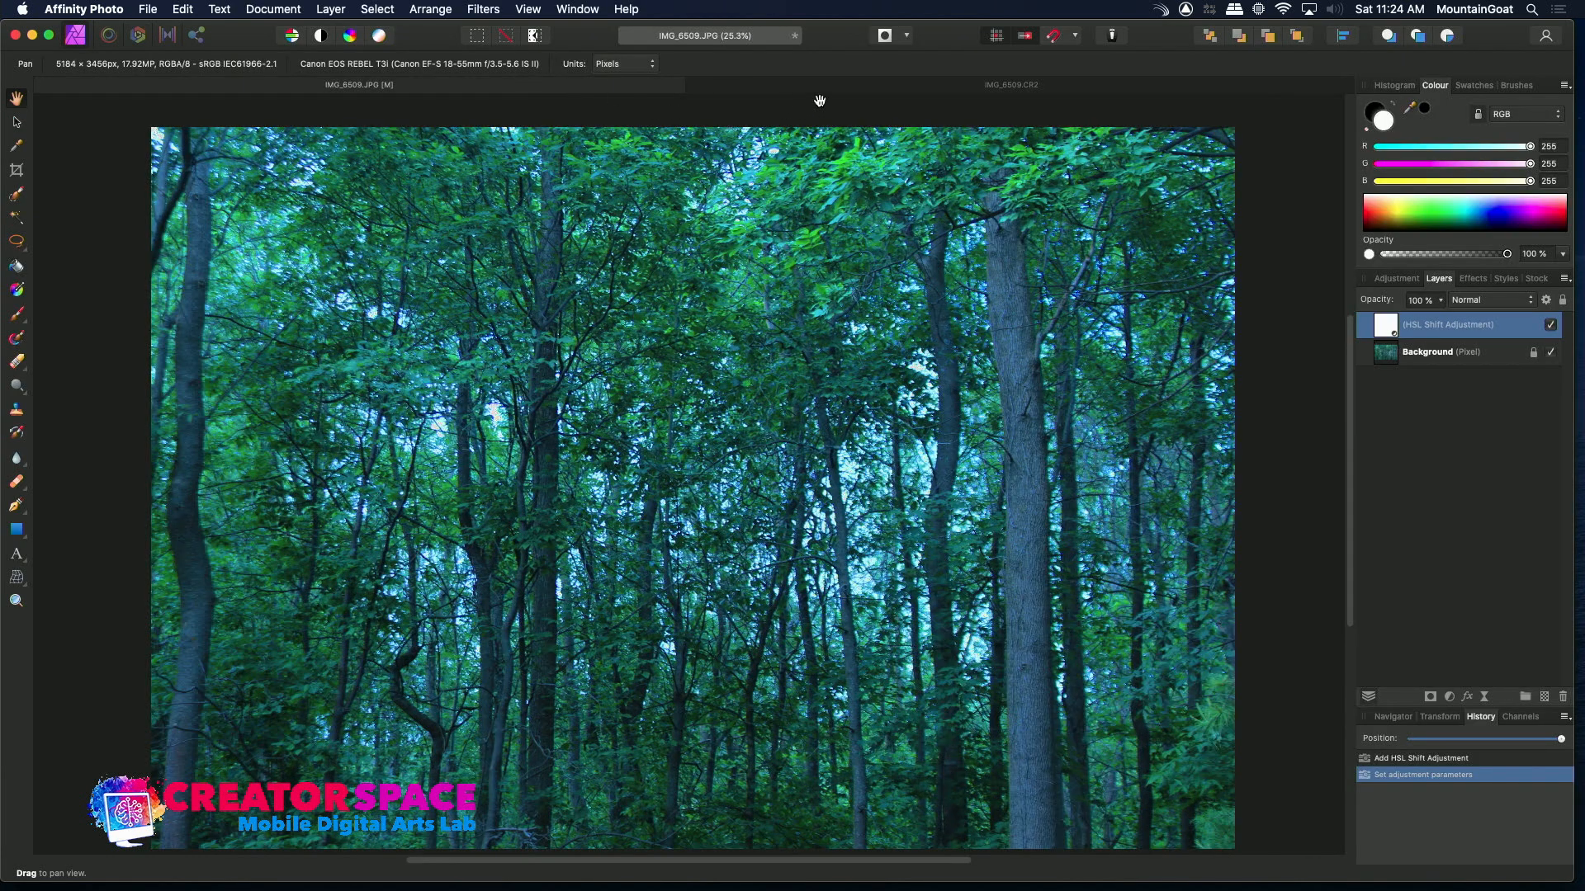
left_click(863, 87)
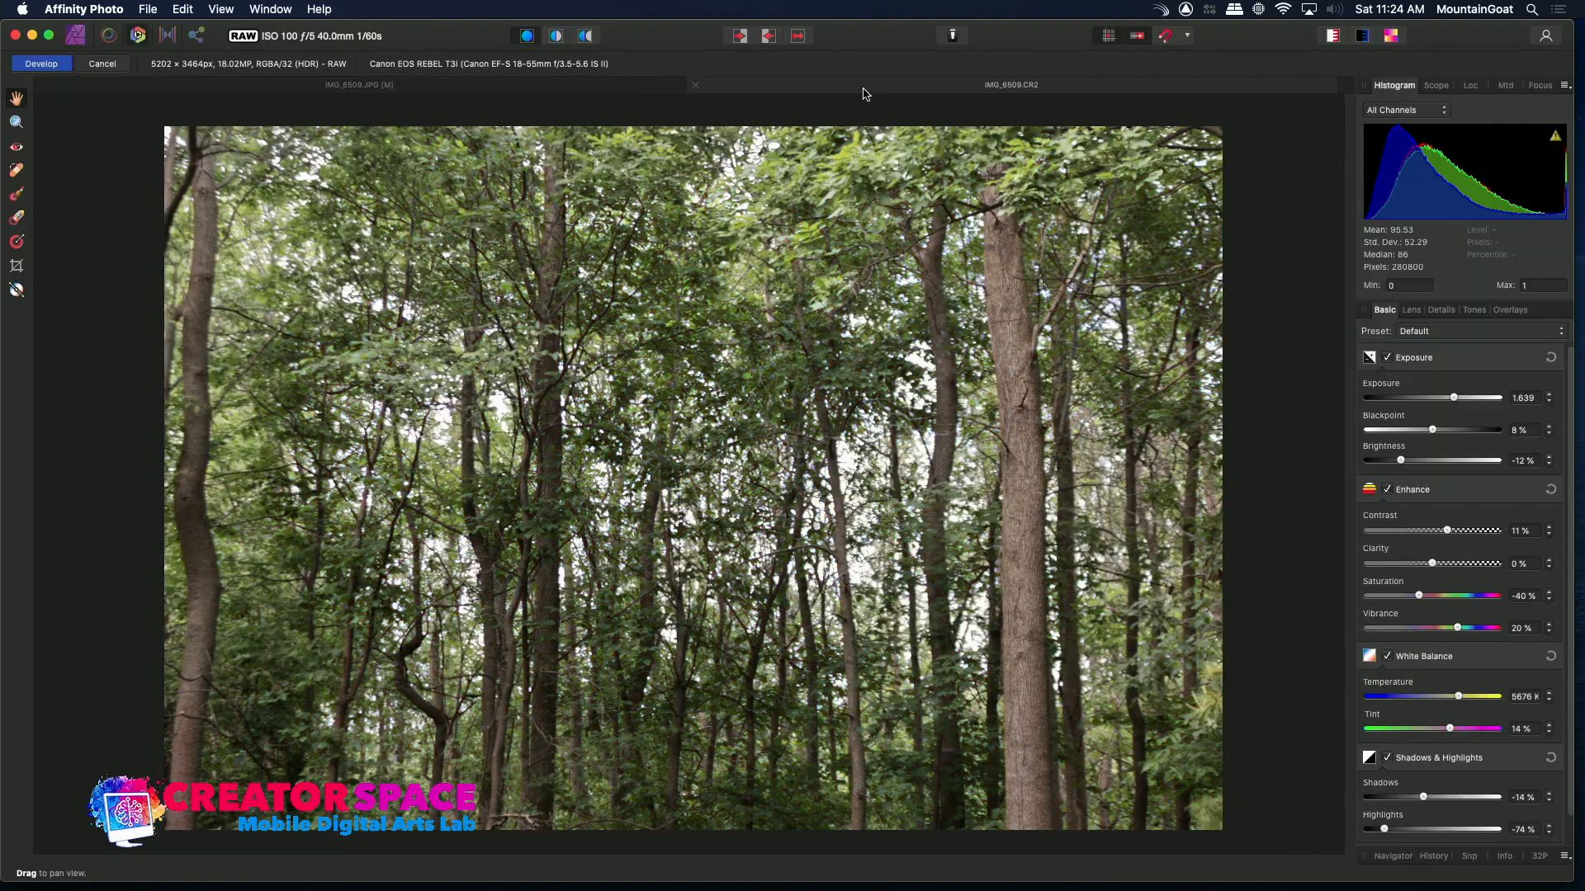
left_click(433, 89)
left_click(791, 87)
Enable the Profiles section, review the output profile list keeping sRGB IEC61966-2.1, and develop the raw image
left_click_drag(1568, 552, 1579, 652)
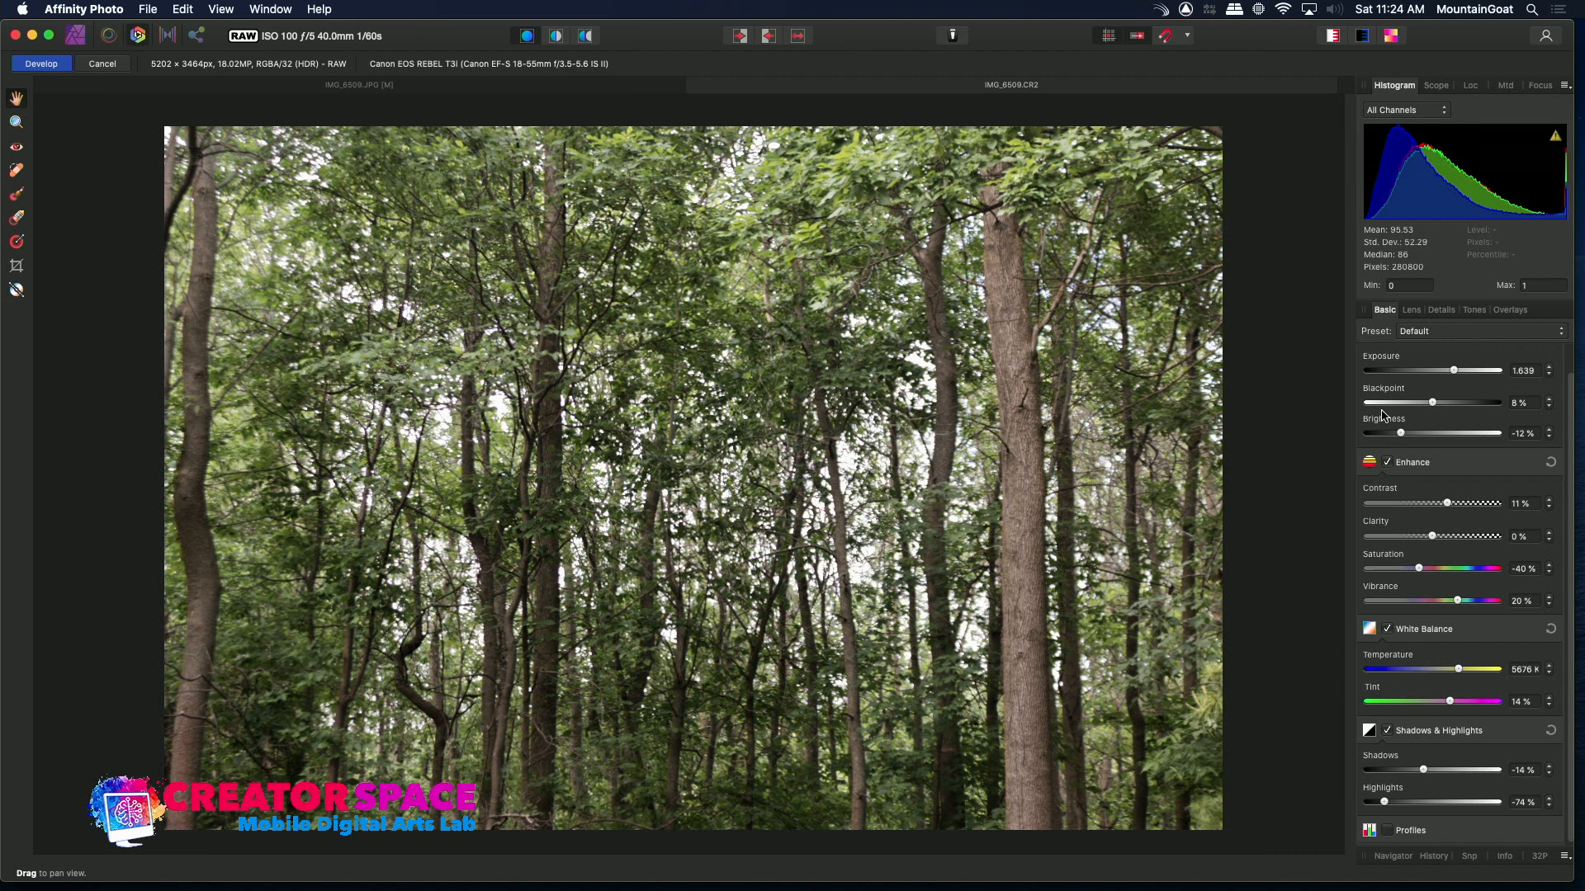
left_click(1388, 831)
scroll(1573, 685, "down", 2)
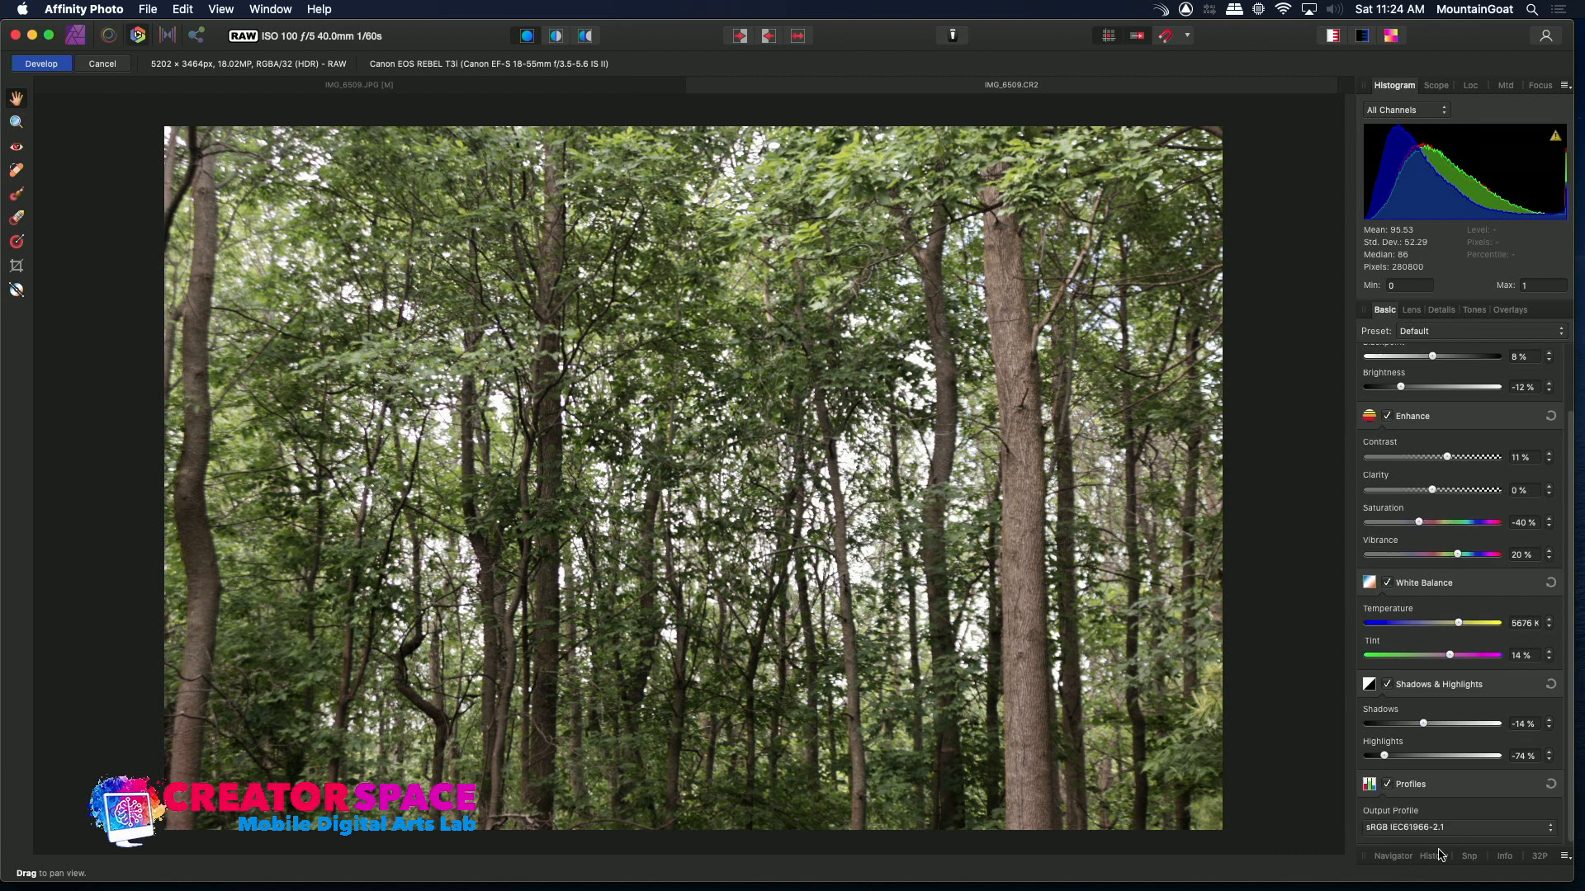
left_click(1467, 834)
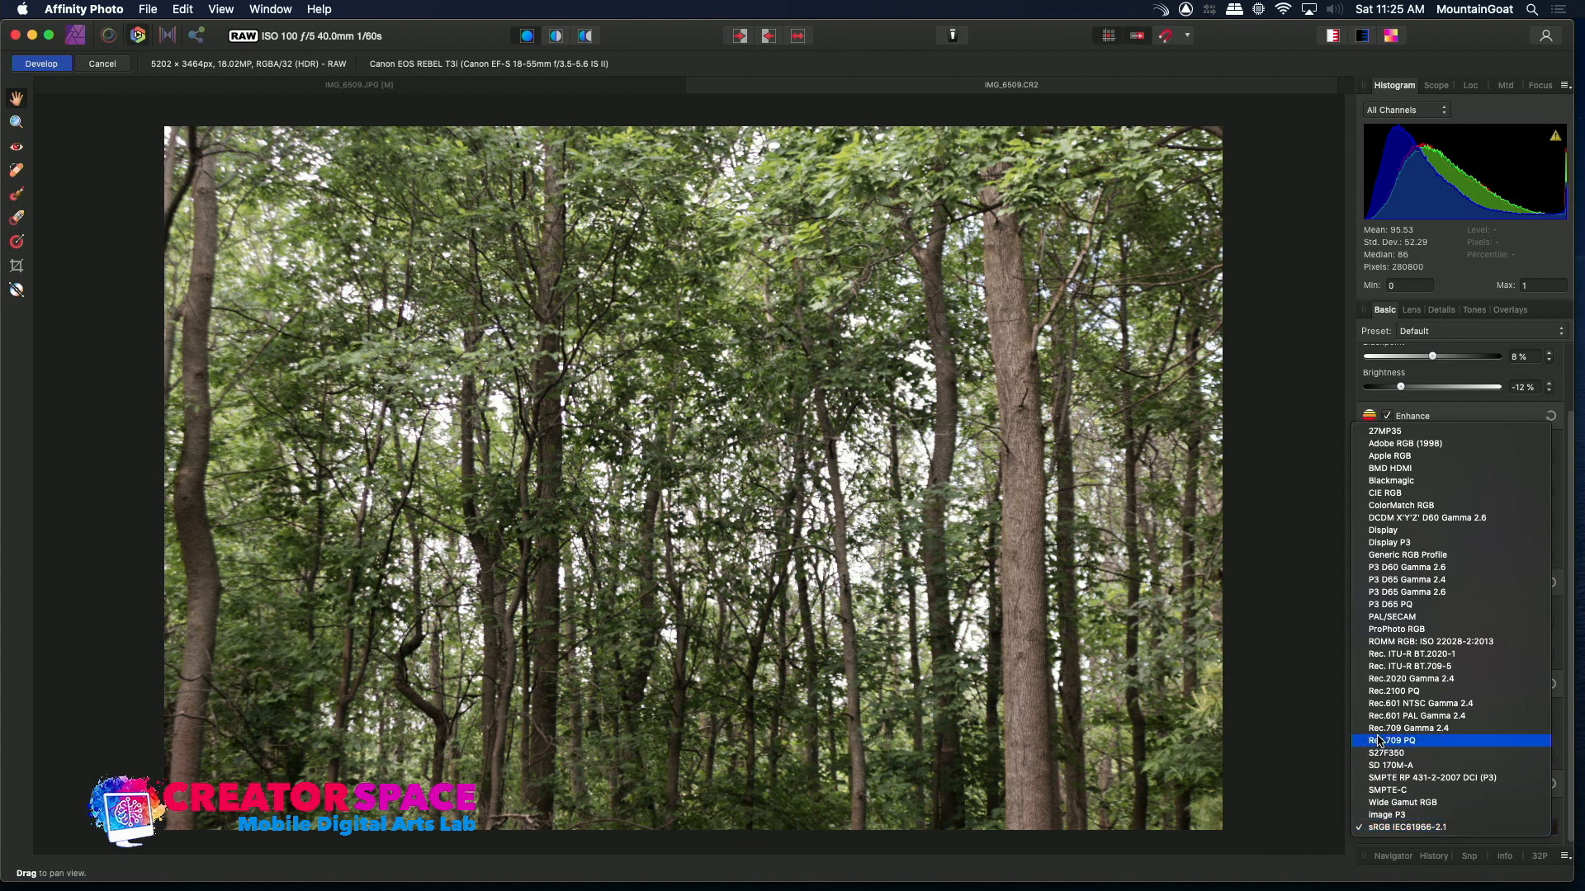
left_click(1290, 475)
scroll(1564, 732, "up", 3)
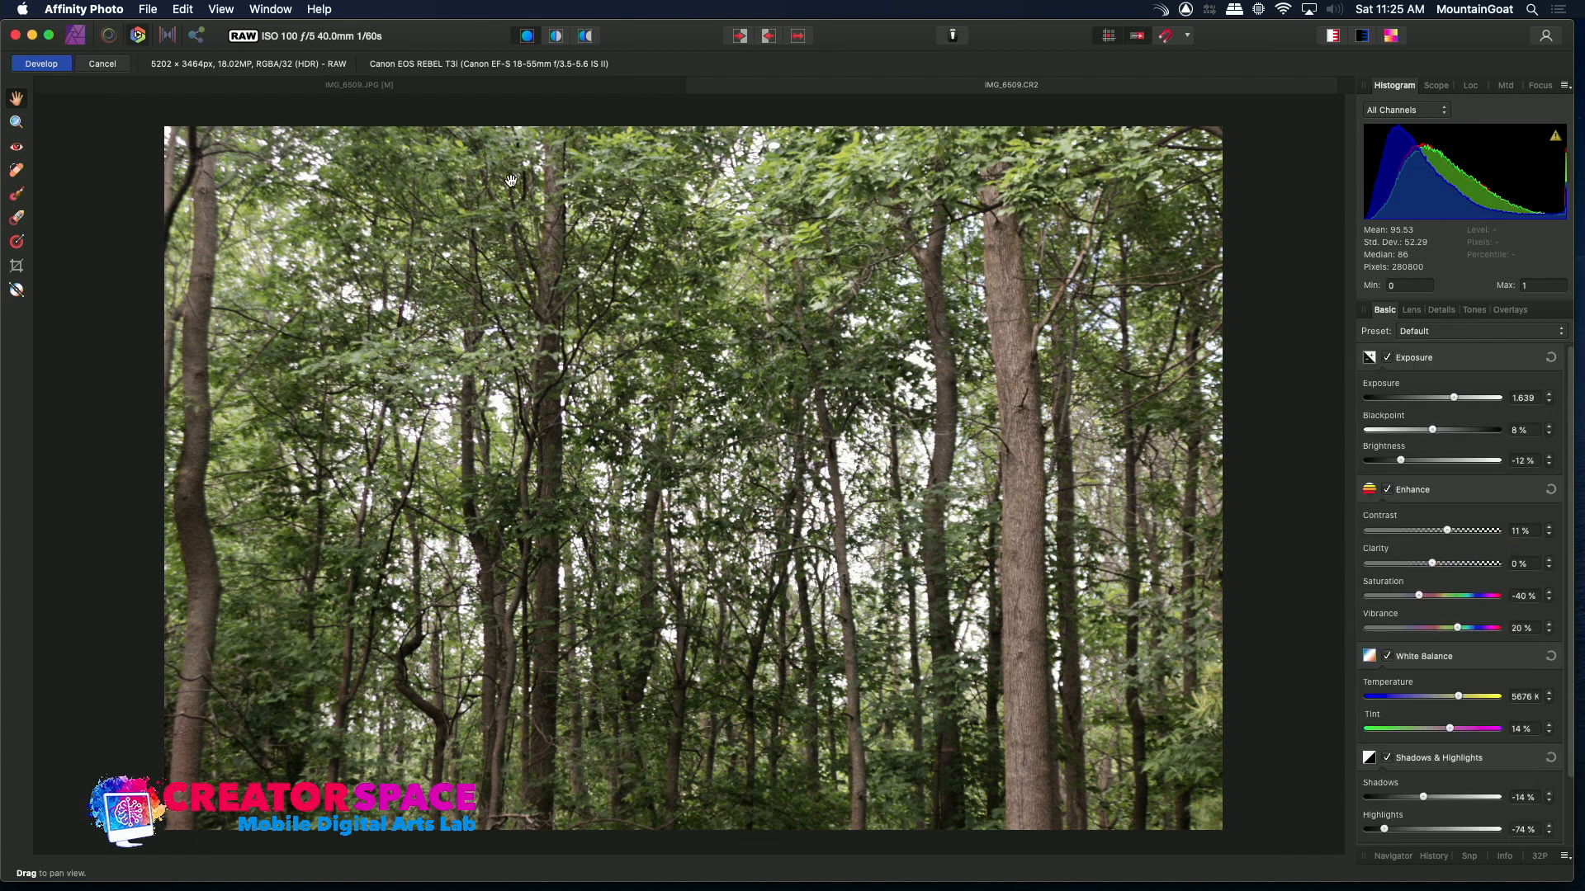
left_click(41, 64)
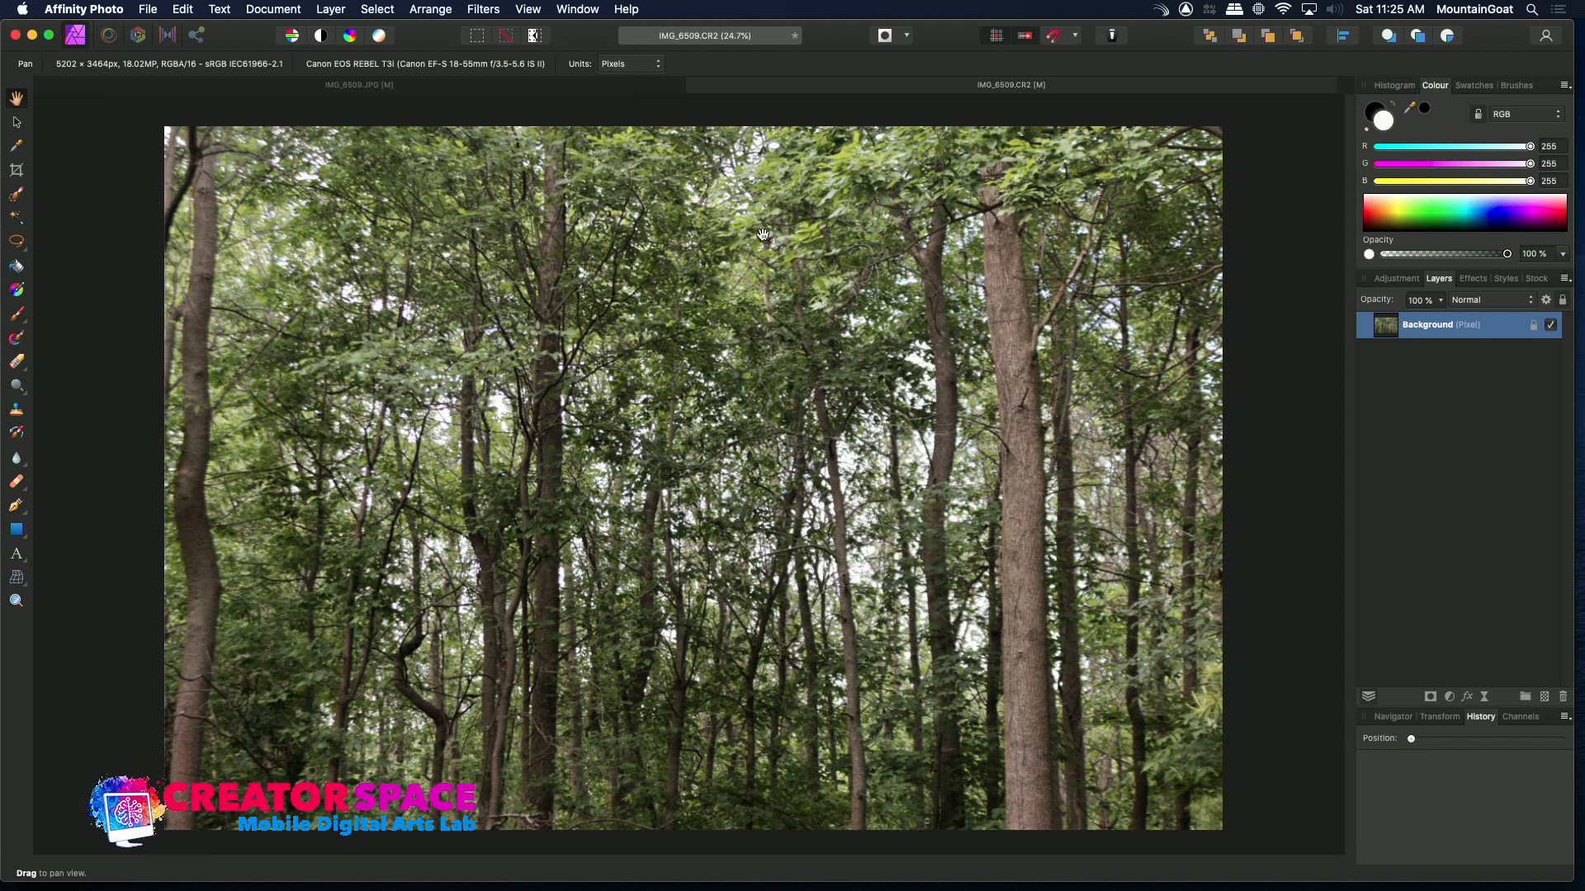
Save the developed image as IMG_6509 Affinity in the PHOTOS RAW folder
left_click(147, 9)
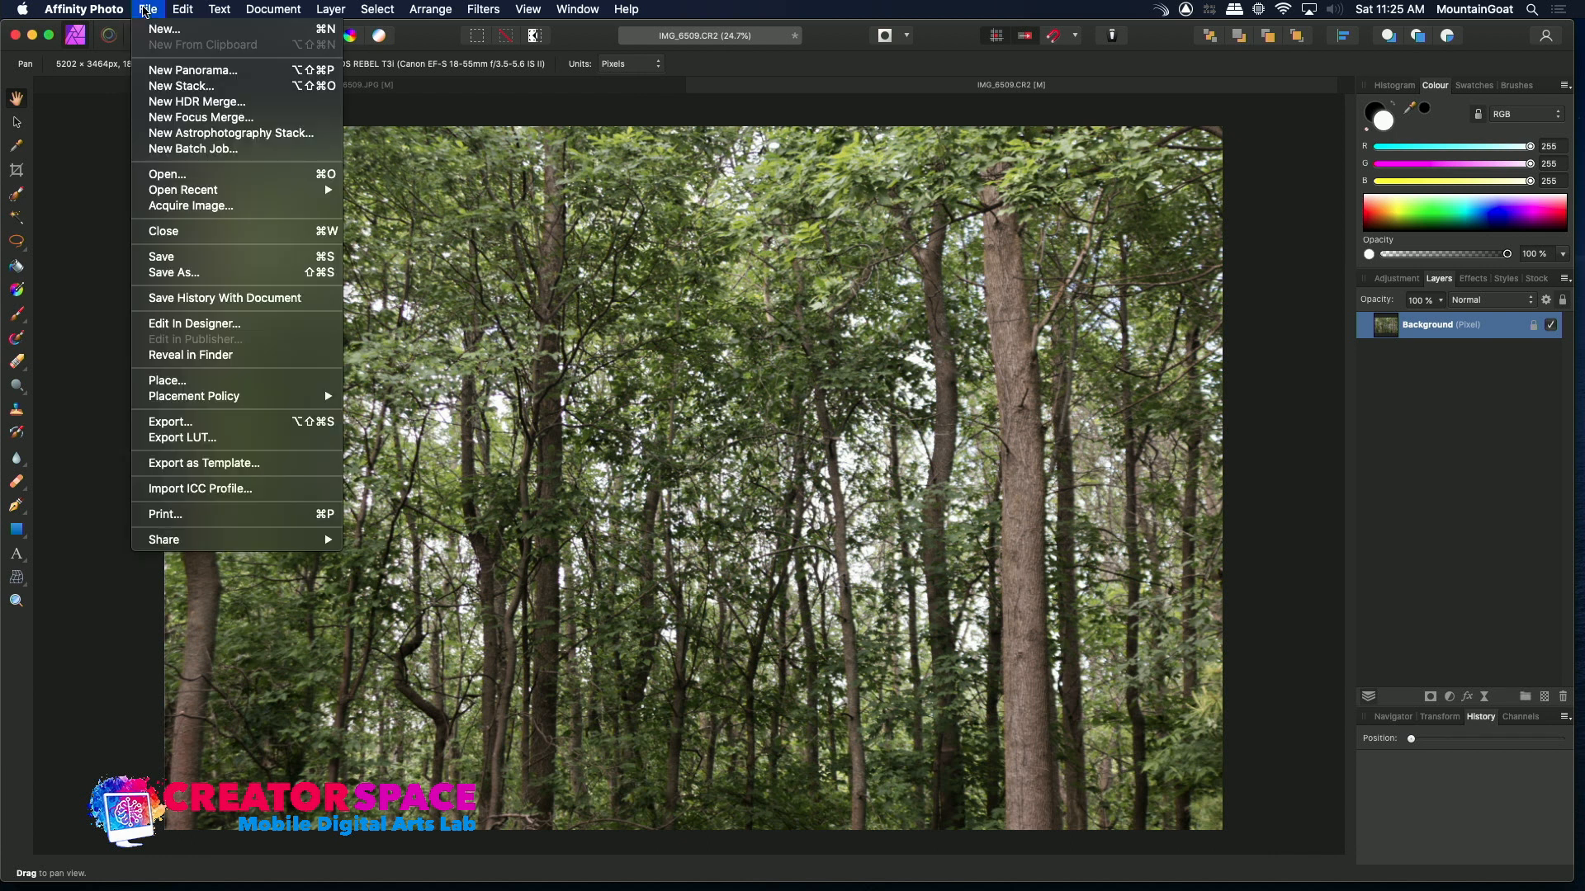
left_click(170, 273)
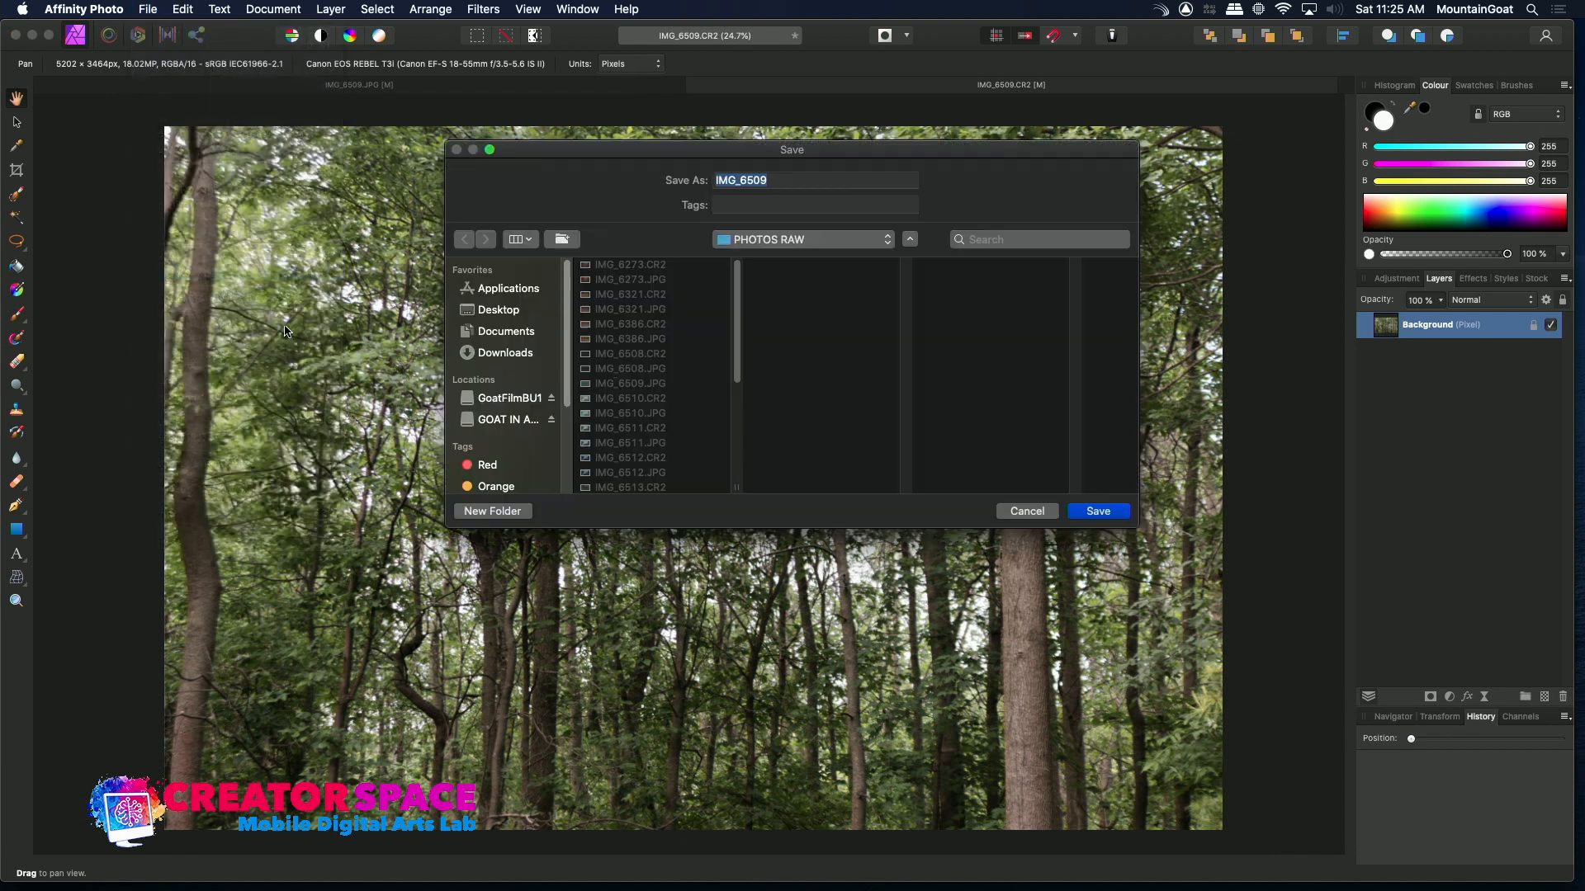
left_click(768, 182)
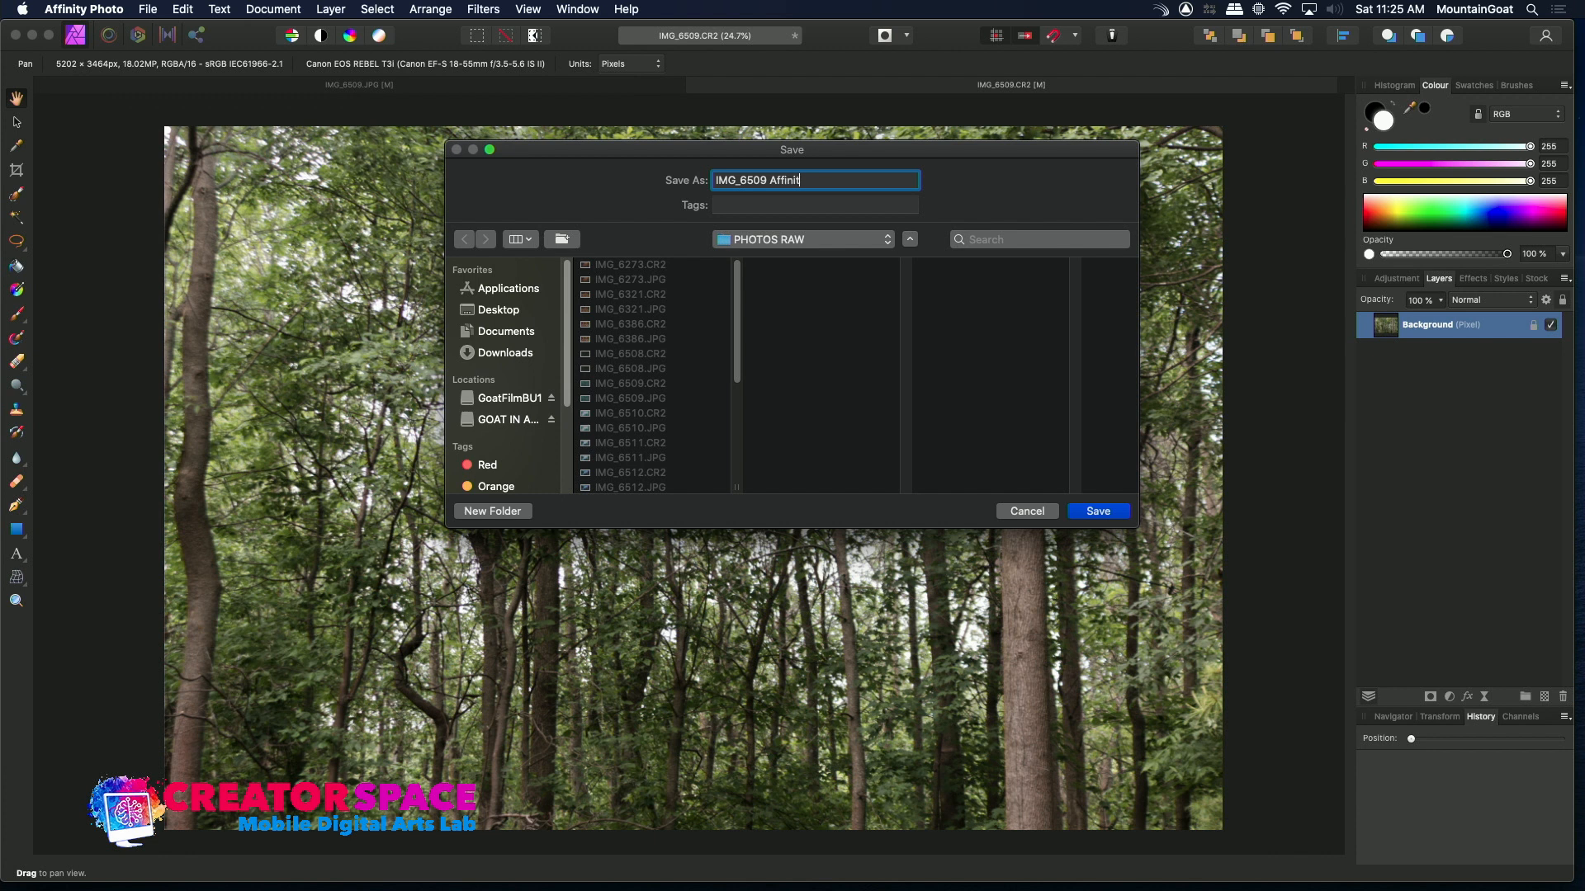
type("Affinity")
left_click(1098, 511)
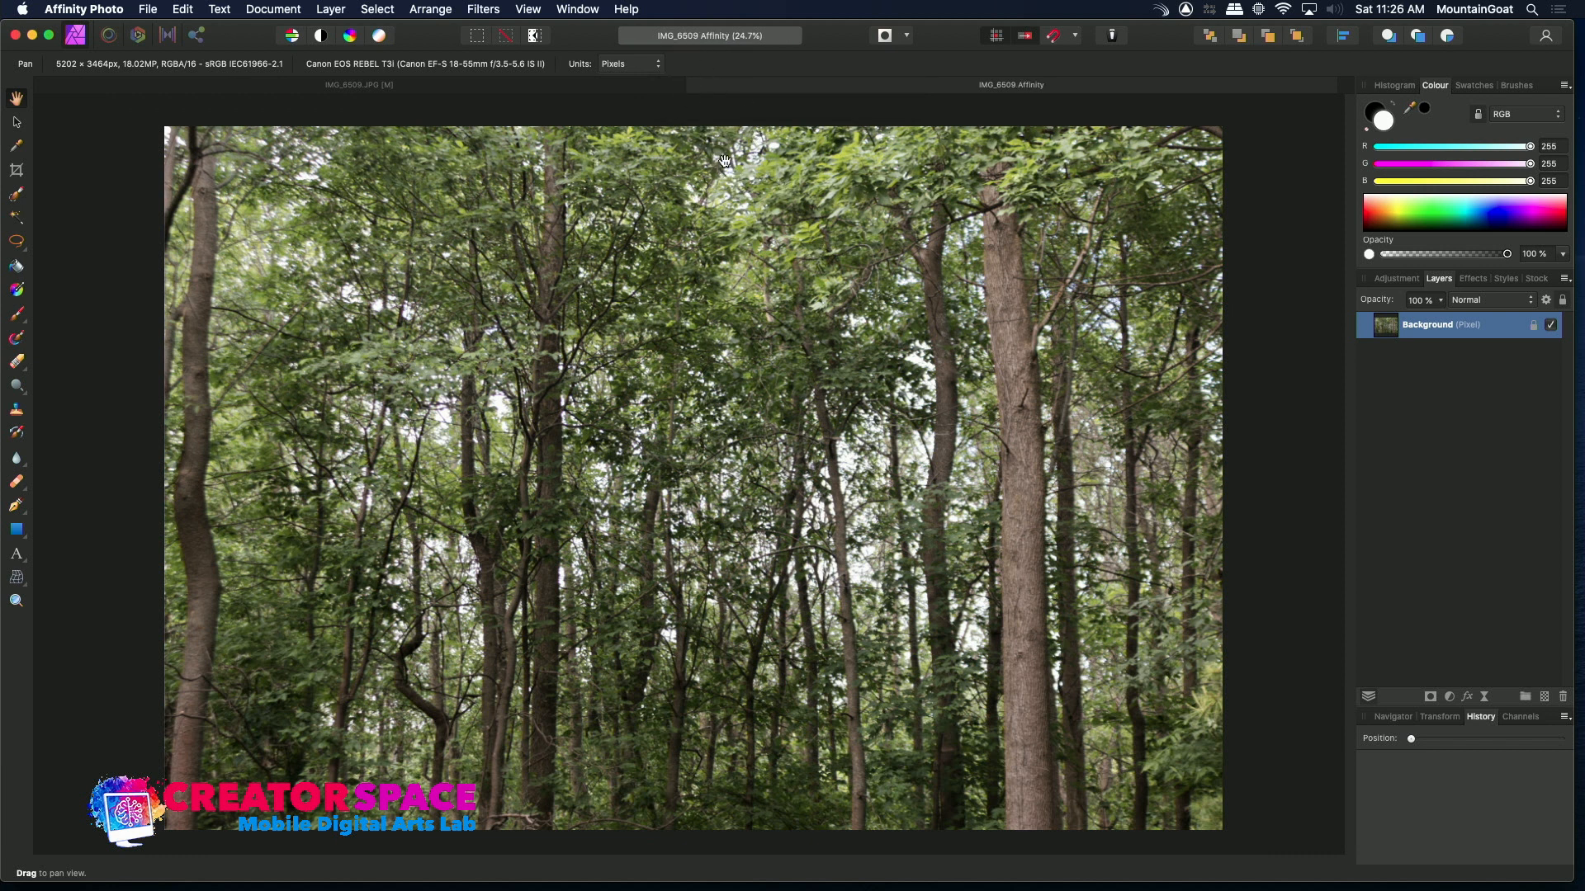
Hide the app, locate the saved IMG_6509 Affinity.afphoto file in Finder, and return to Affinity Photo
key("super+h")
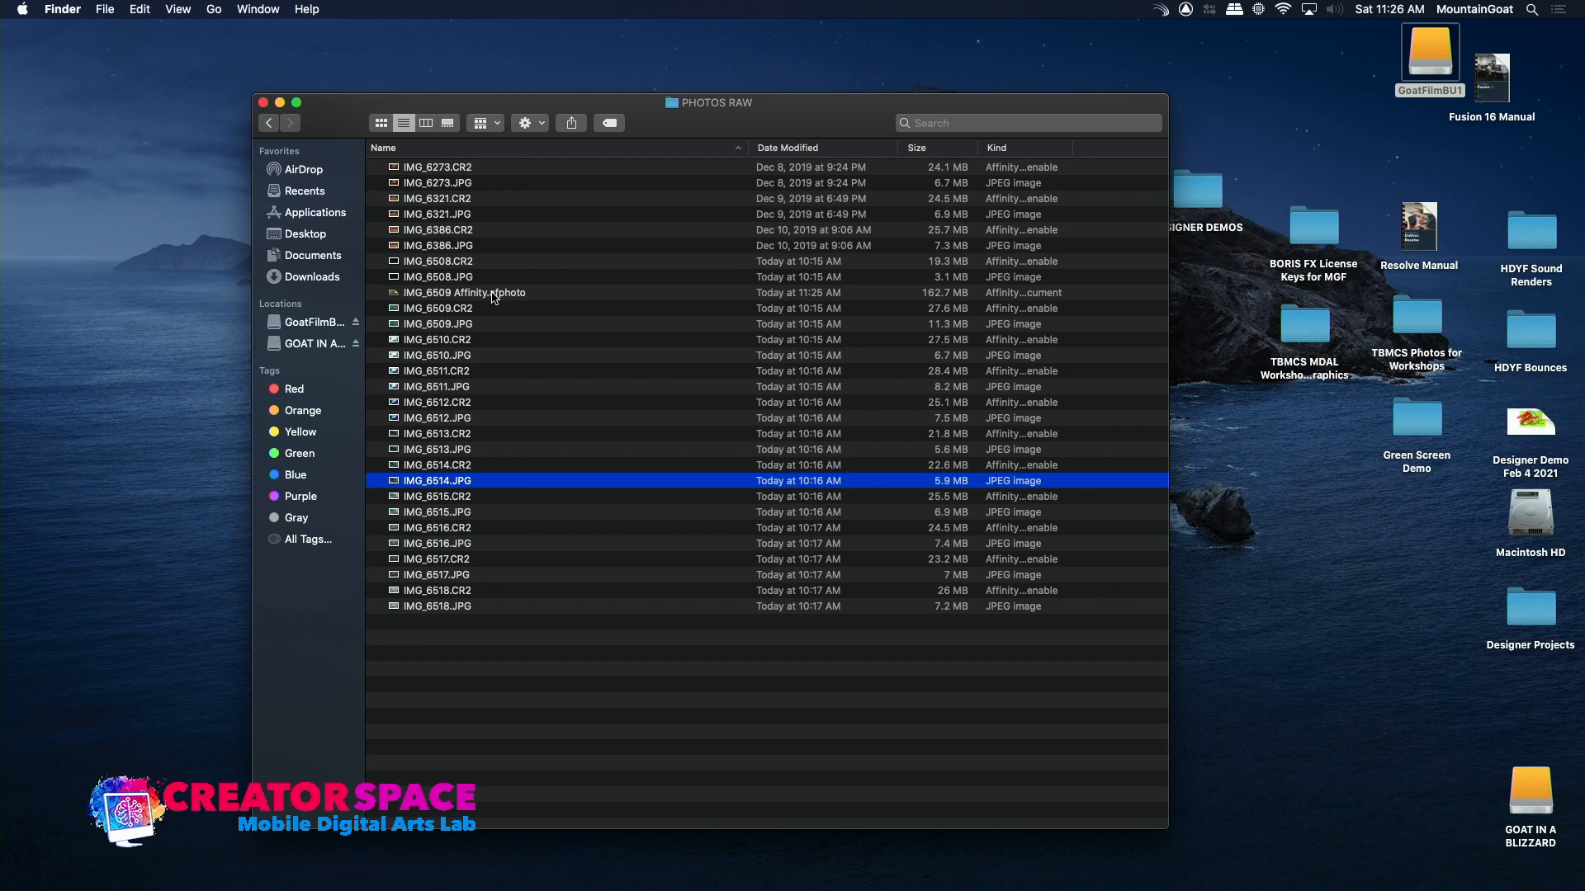
left_click(402, 295)
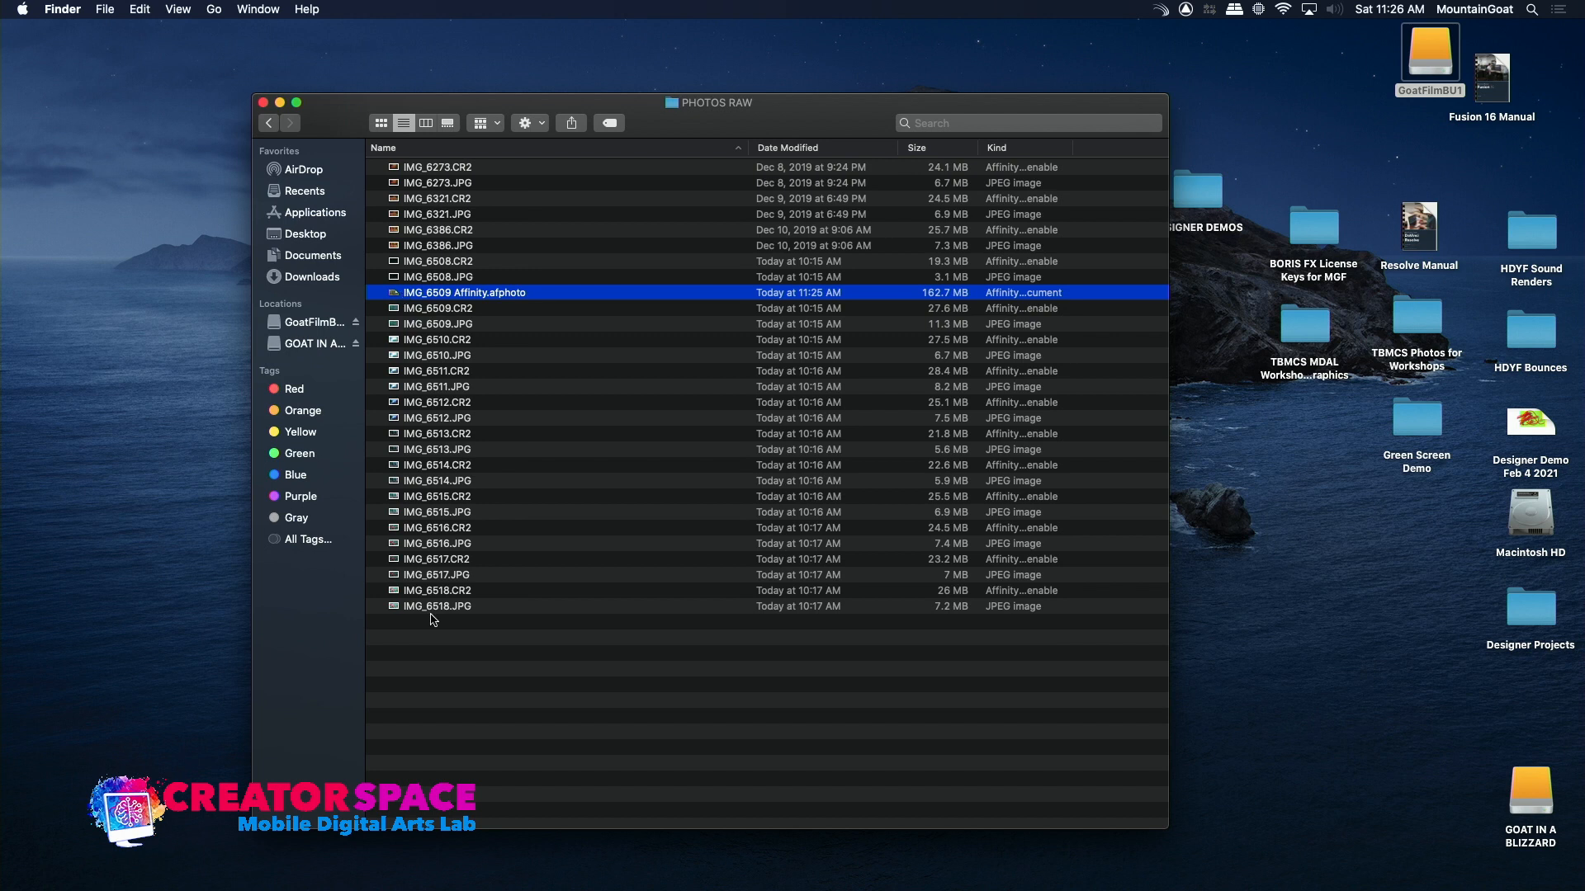
mouse_move(353, 889)
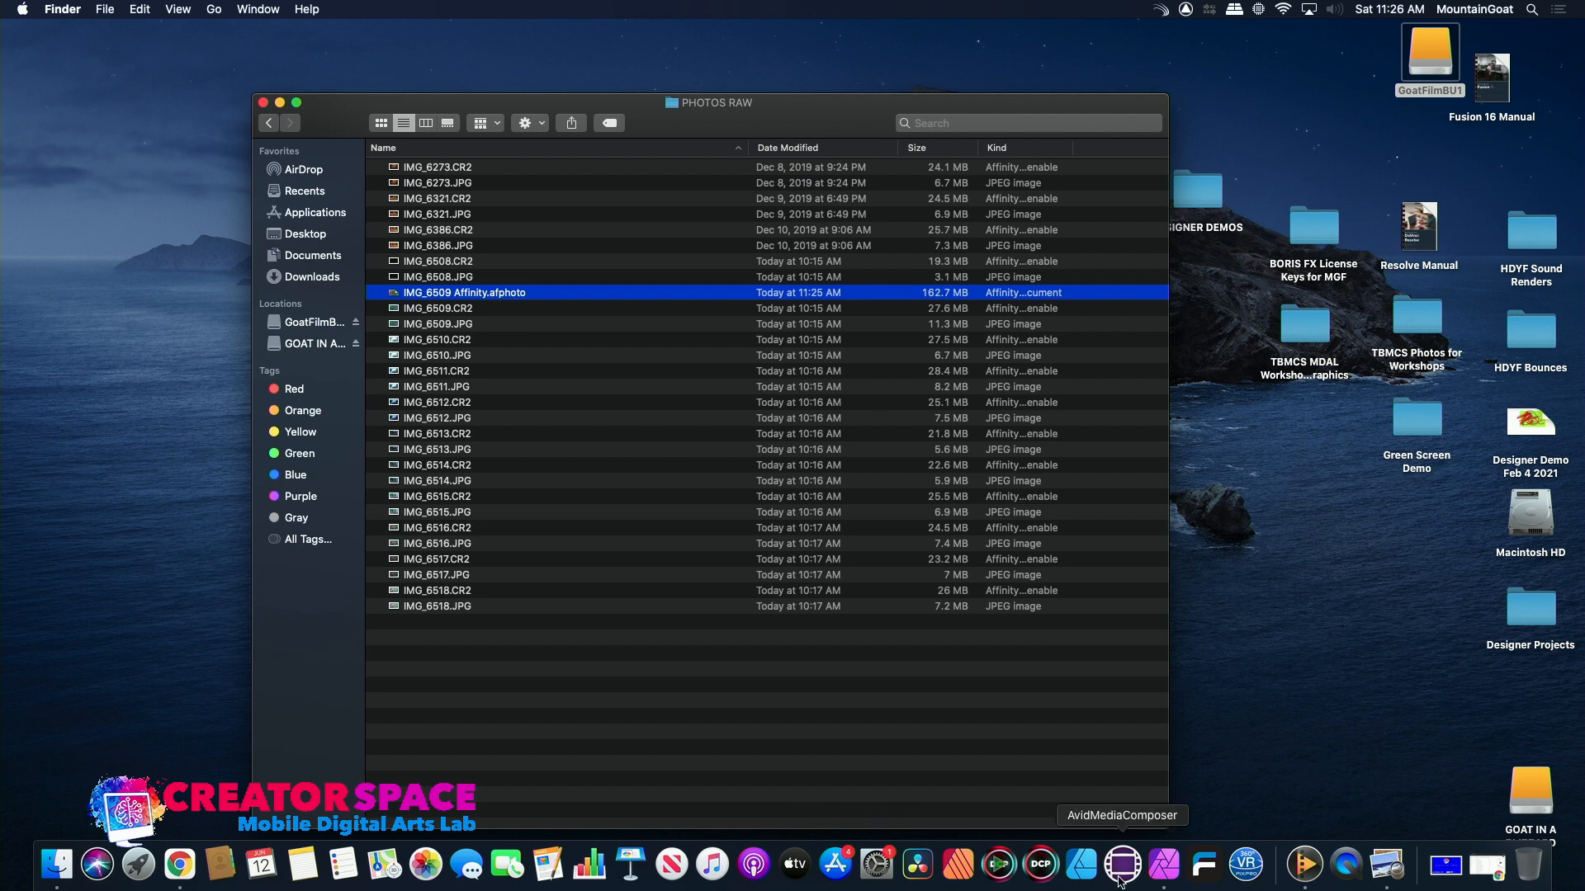
left_click(1165, 876)
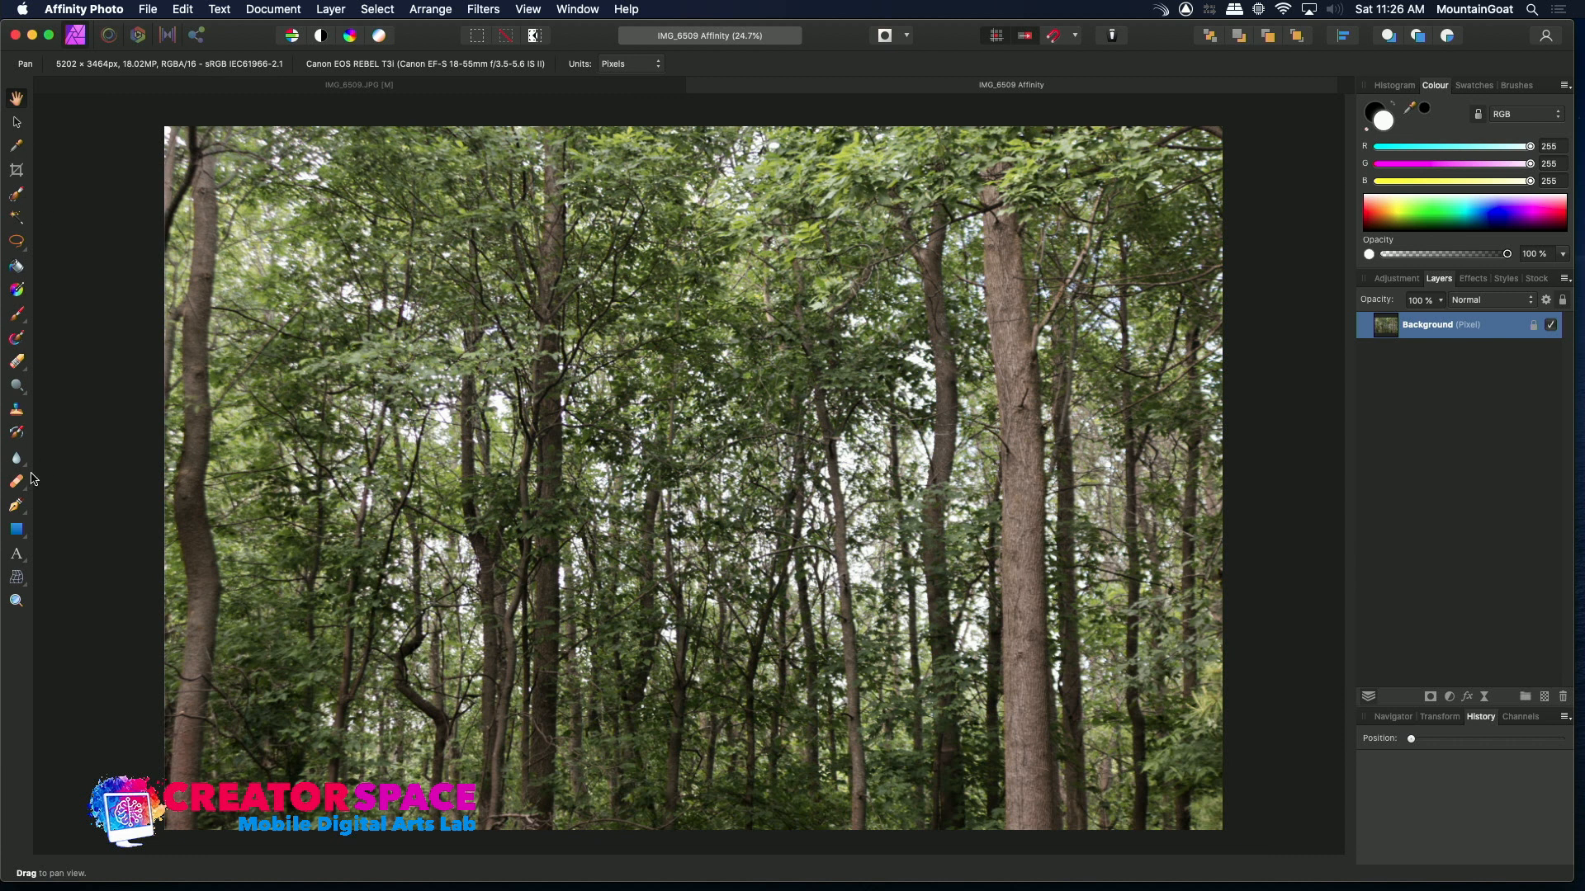
Zoom in and out and pan around the developed image to inspect foliage detail
left_click(15, 600)
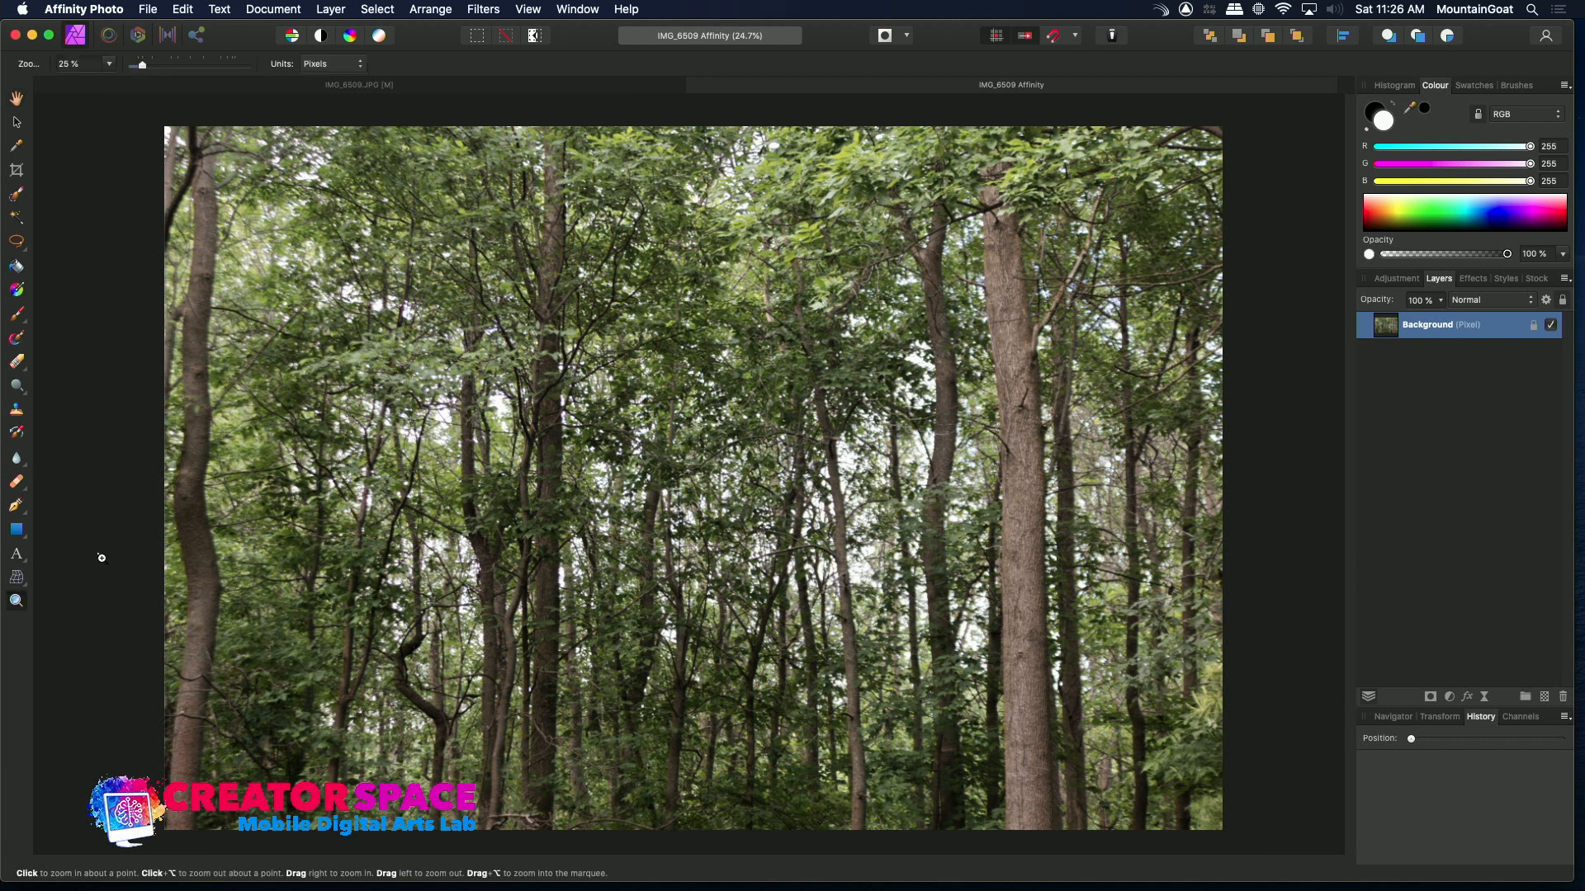
left_click(646, 443)
left_click(816, 367)
left_click(820, 365)
left_click(819, 365)
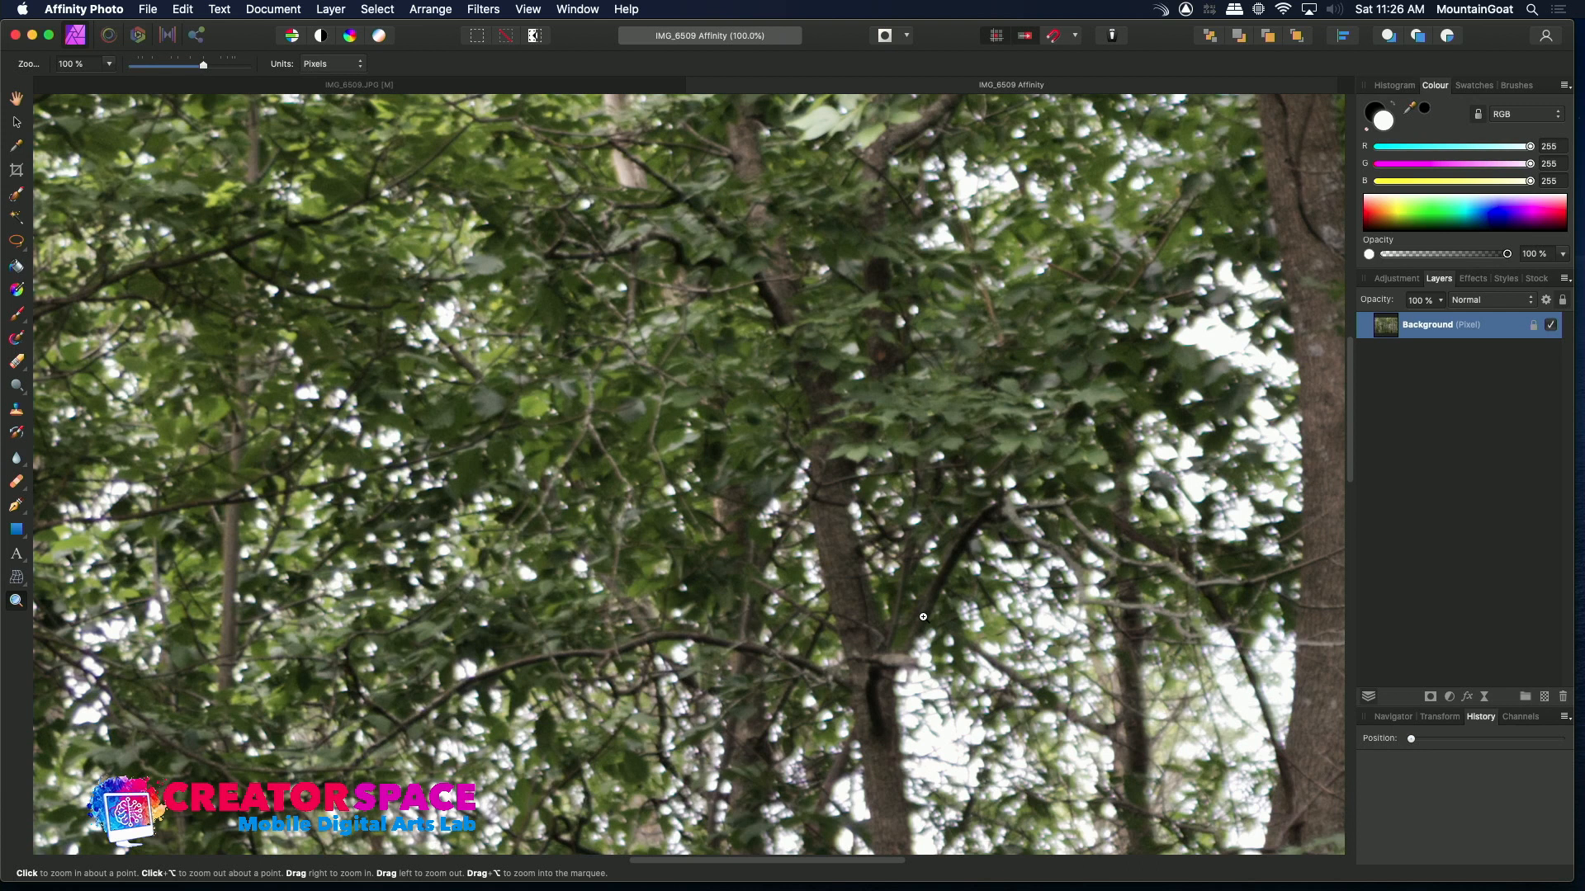
left_click(949, 647)
left_click(1179, 550)
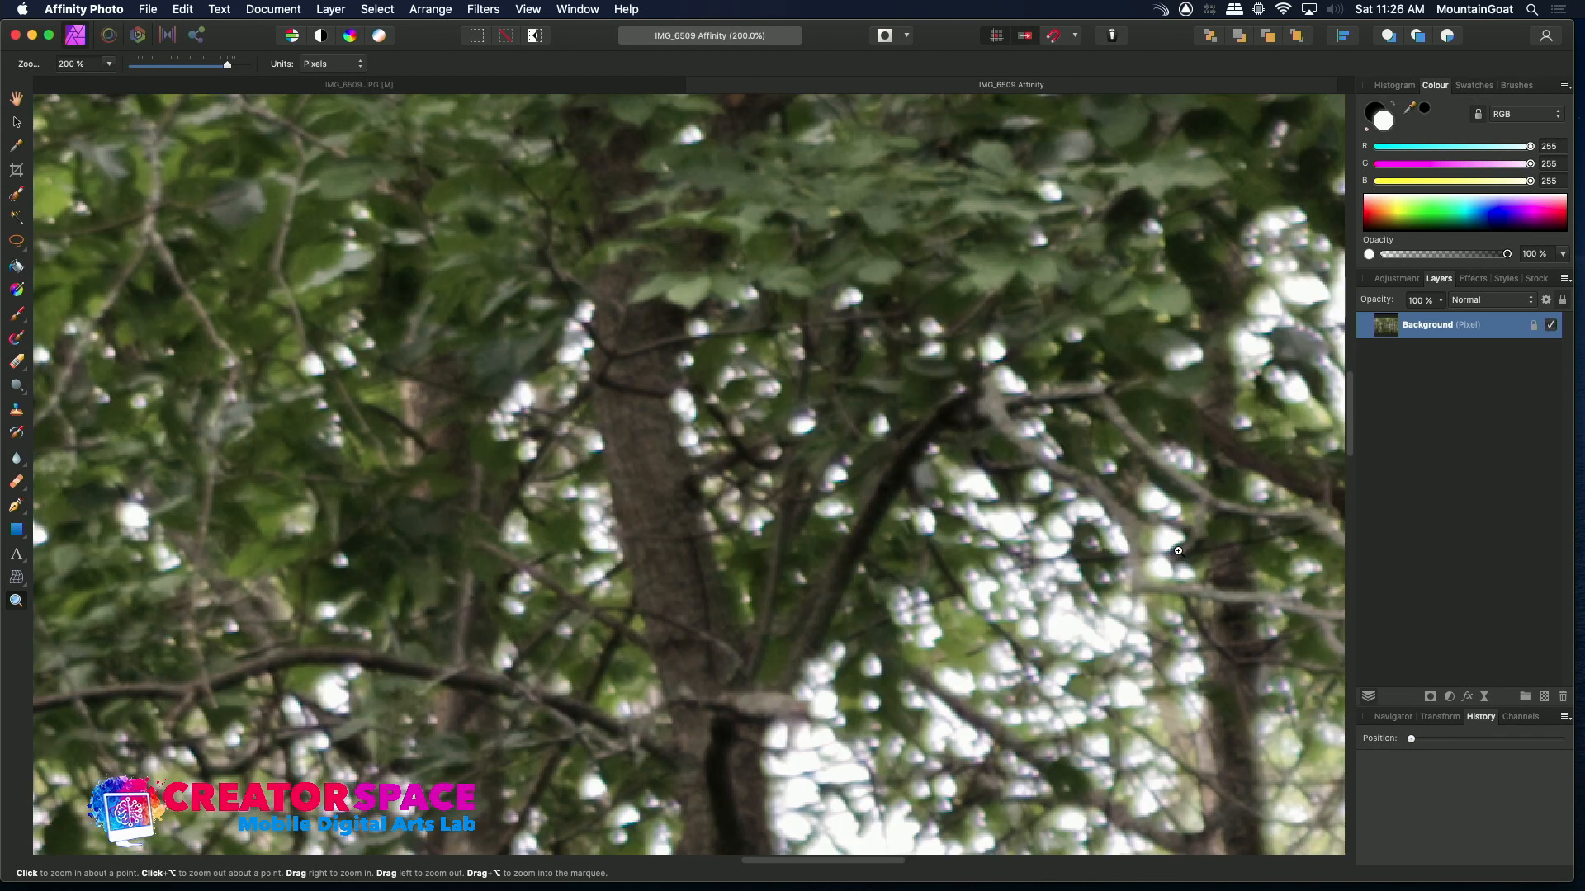
left_click(1179, 551)
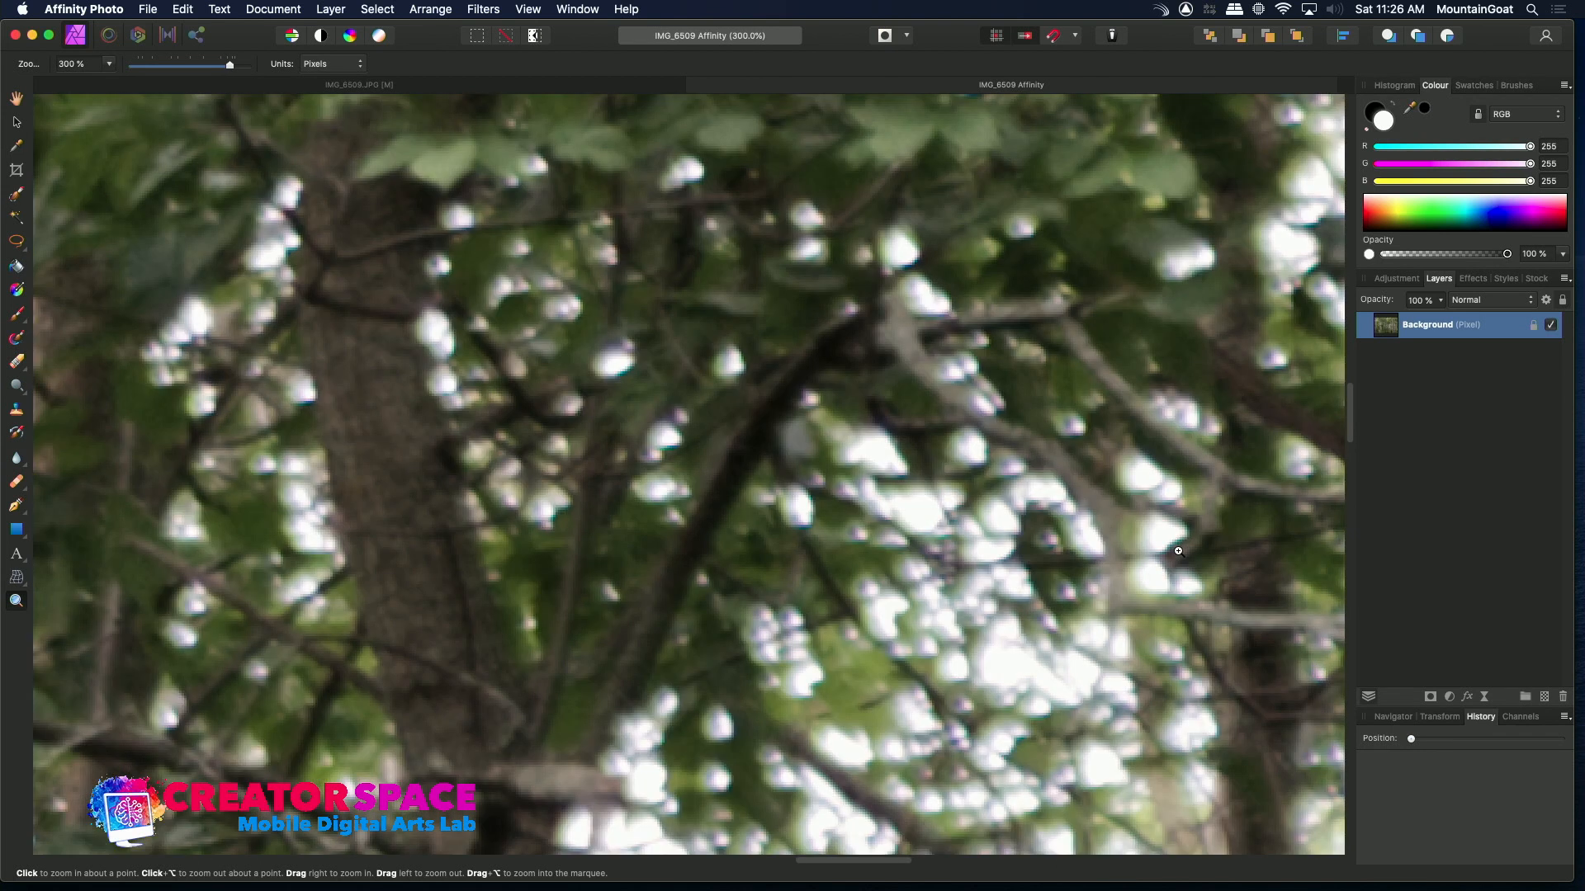
left_click(1113, 556, "alt")
left_click(1114, 557, "alt")
left_click(1113, 557, "alt")
left_click(1113, 556, "alt")
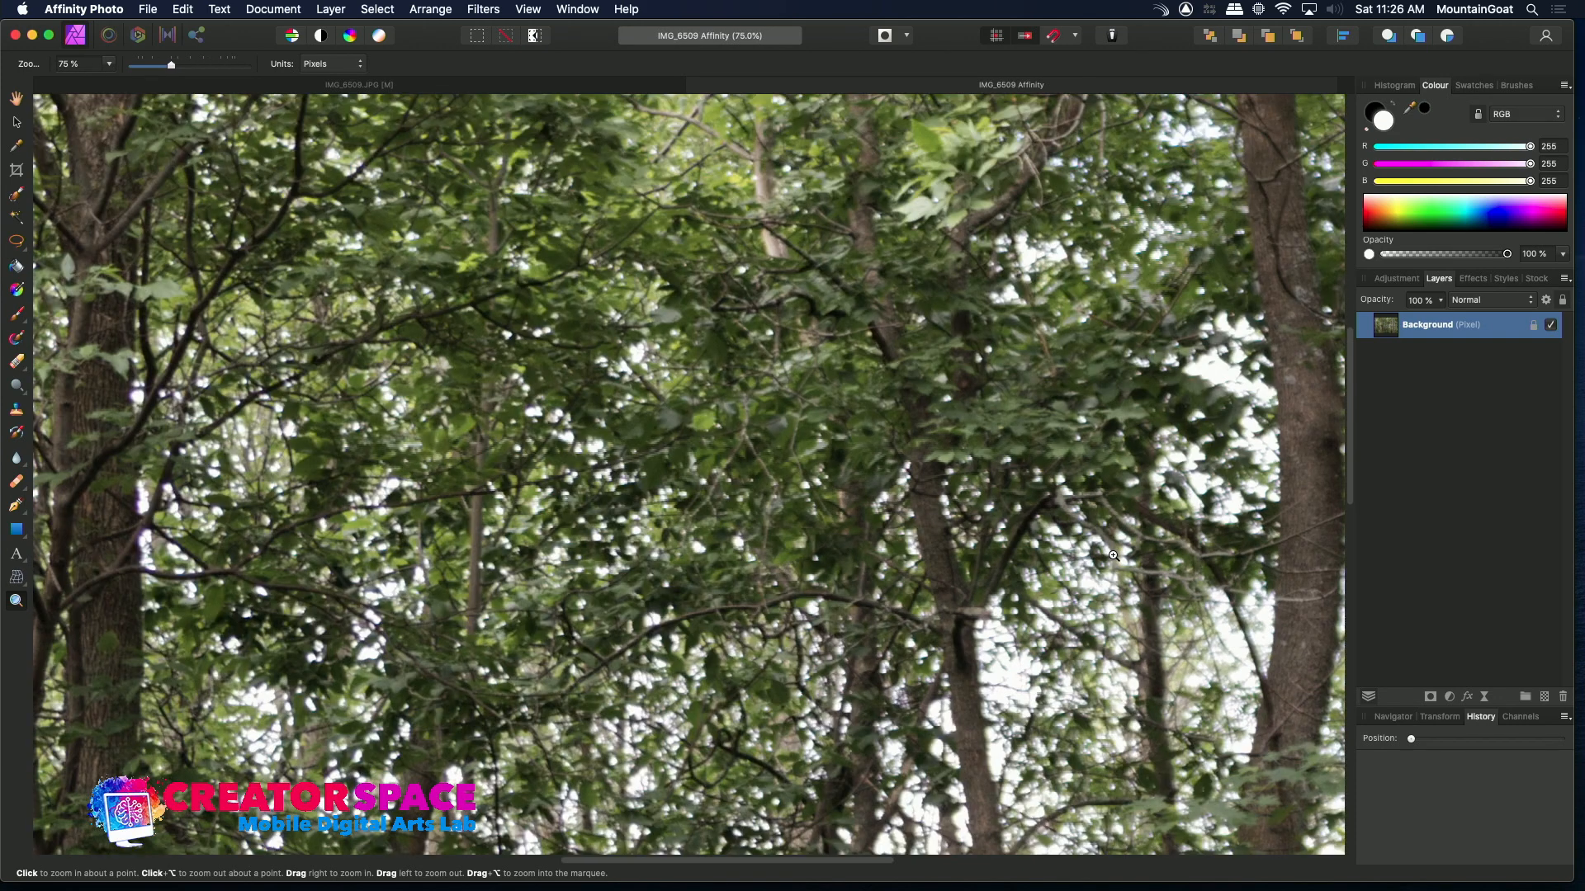
left_click(1088, 557, "alt")
left_click(1087, 556, "alt")
left_click(1088, 557, "alt")
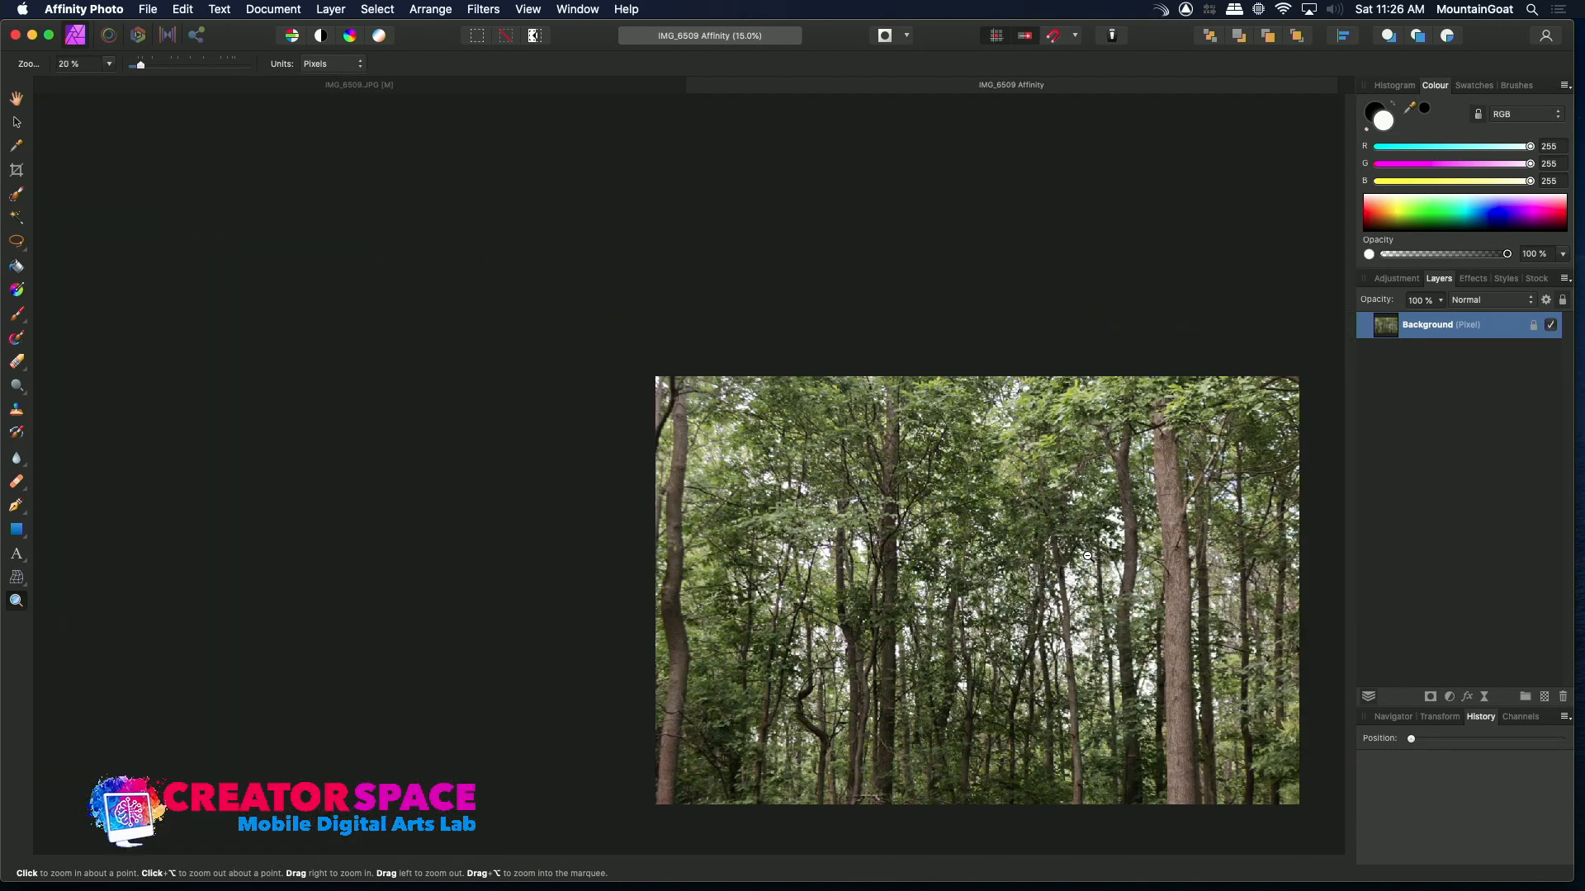
left_click(1106, 564)
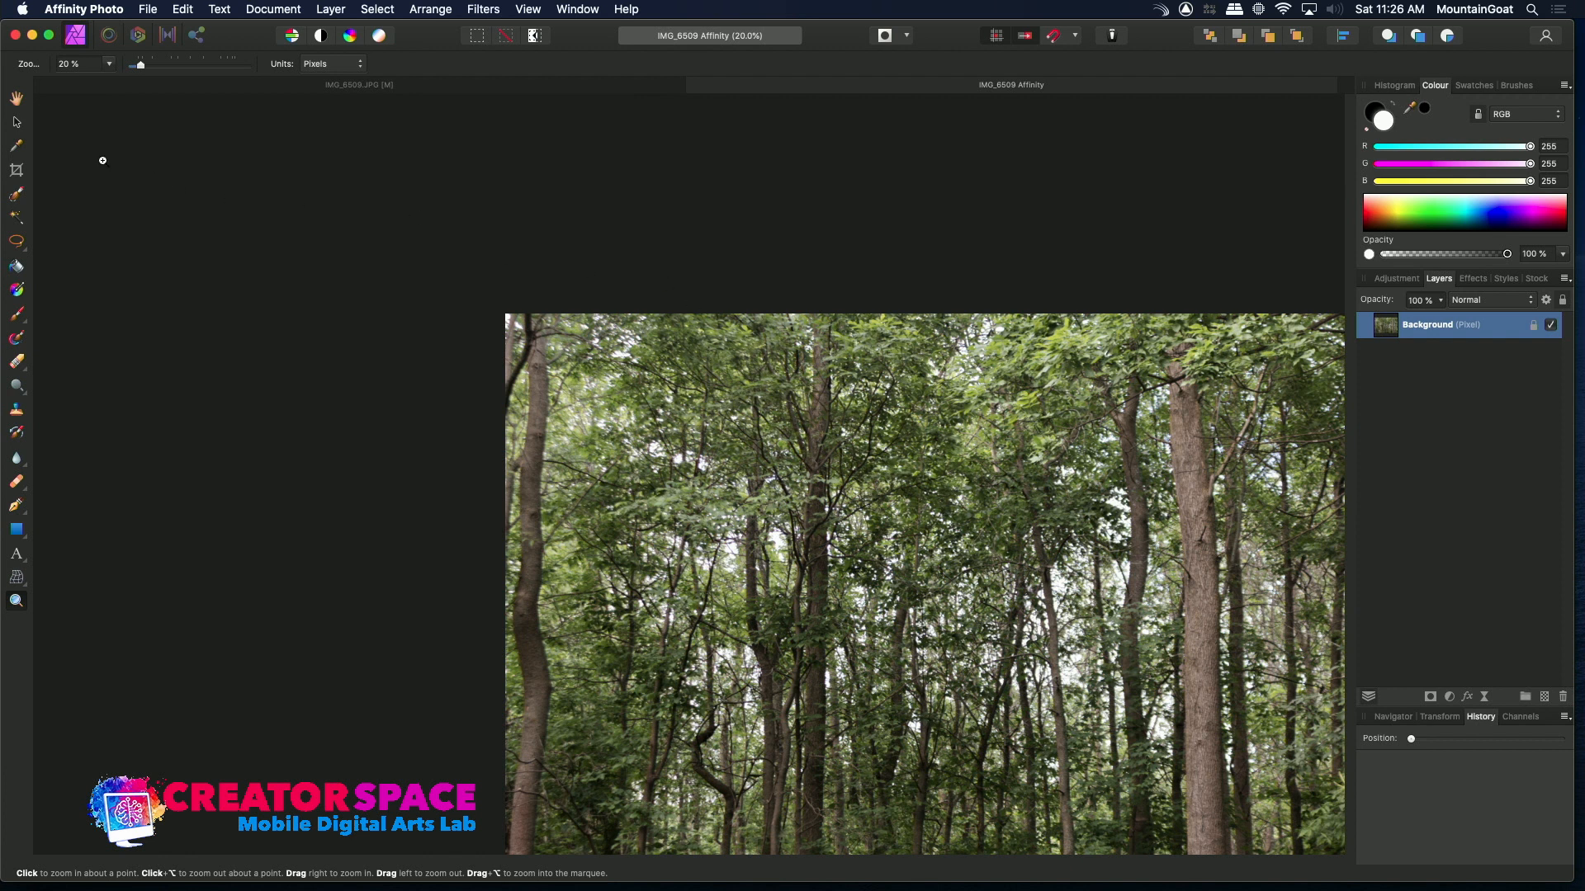
left_click(17, 98)
left_click_drag(669, 473, 431, 346)
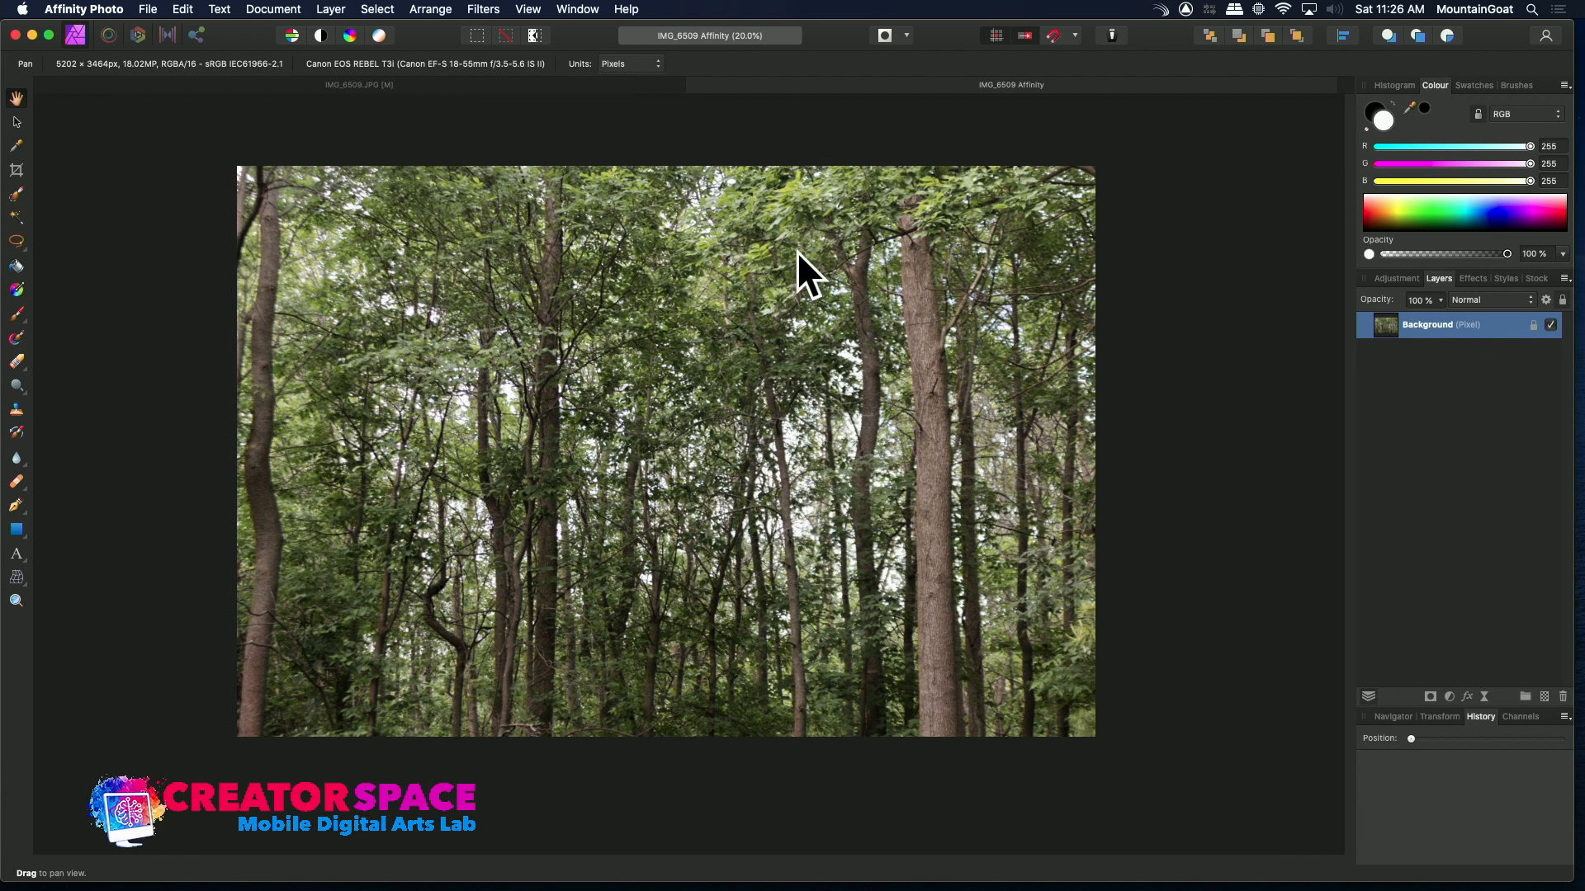
left_click(18, 604)
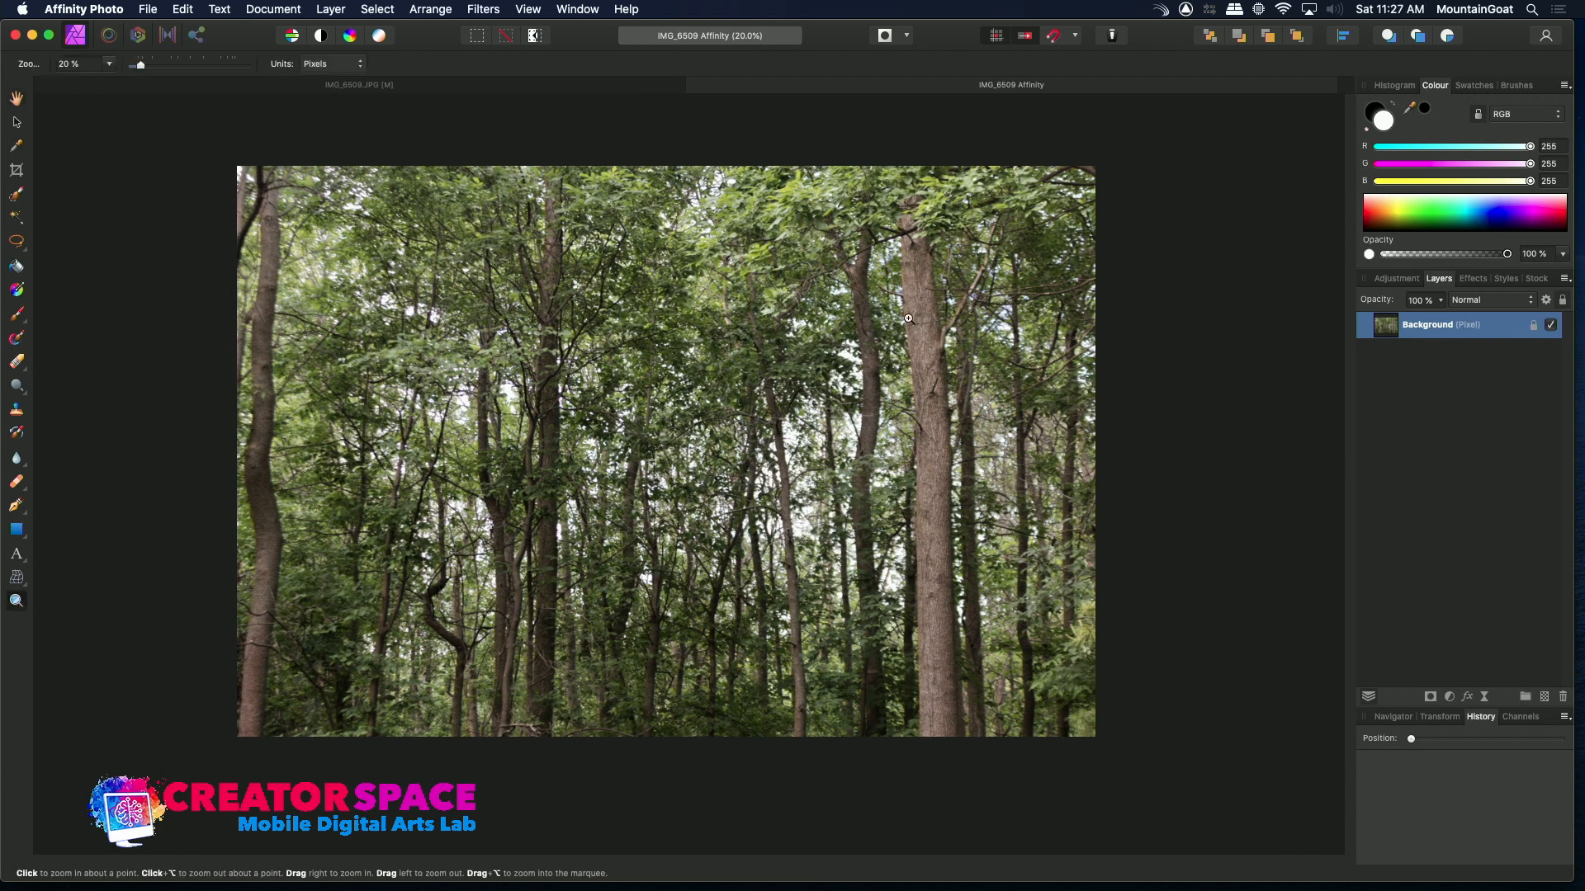
Zoom in on a tree trunk and back out to inspect detail in the developed raw image
left_click(932, 341)
left_click(931, 342)
left_click(932, 342)
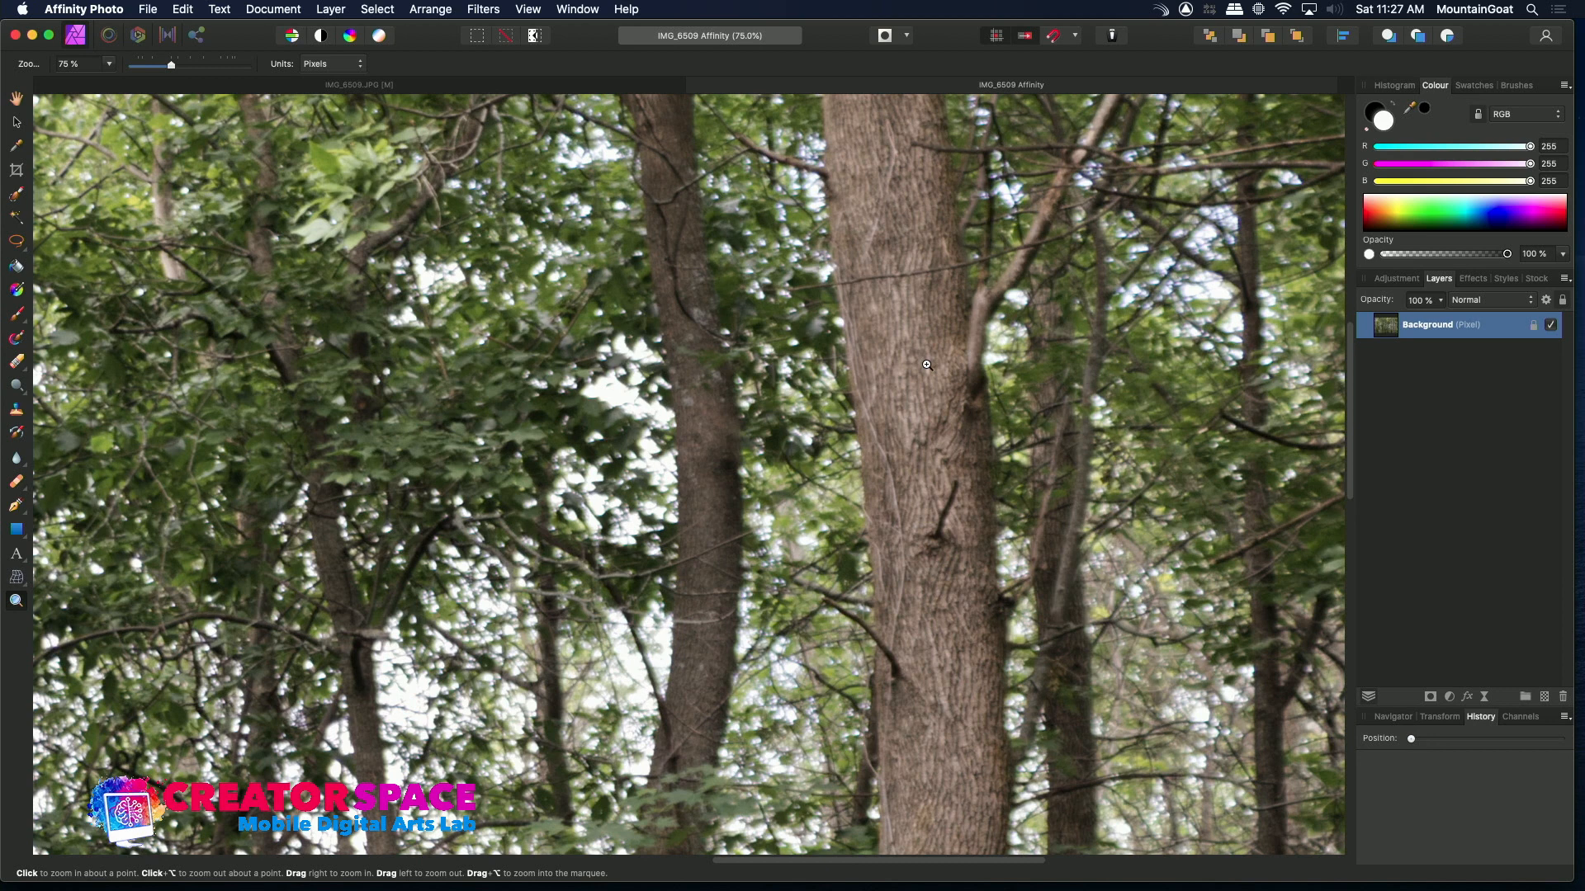
left_click(927, 365, "alt")
left_click(927, 365, "alt")
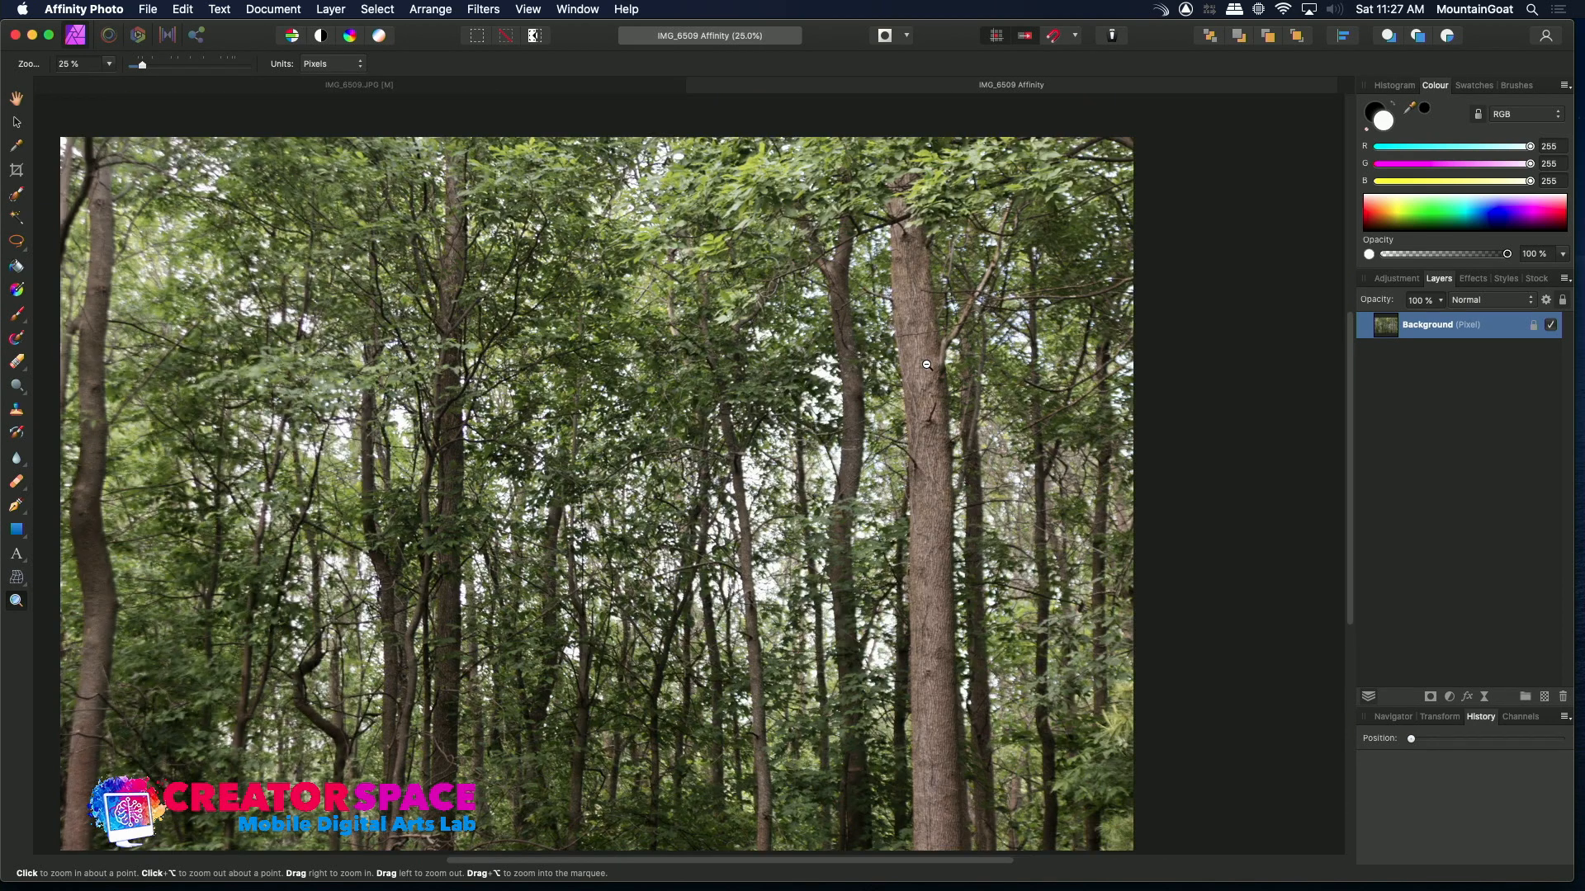
left_click(927, 365, "alt")
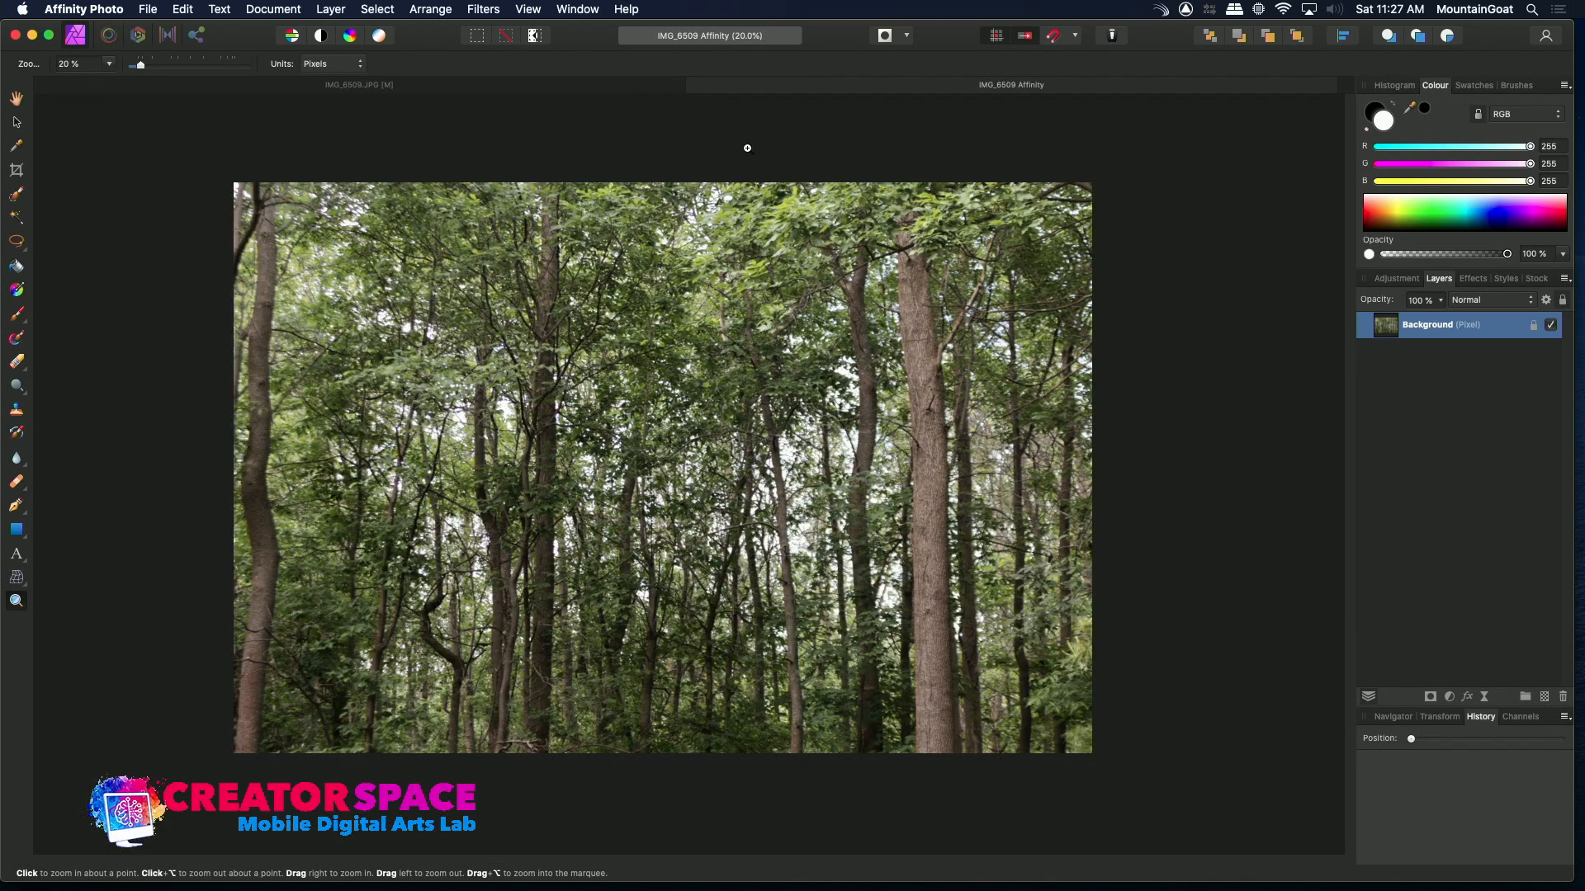
left_click(17, 99)
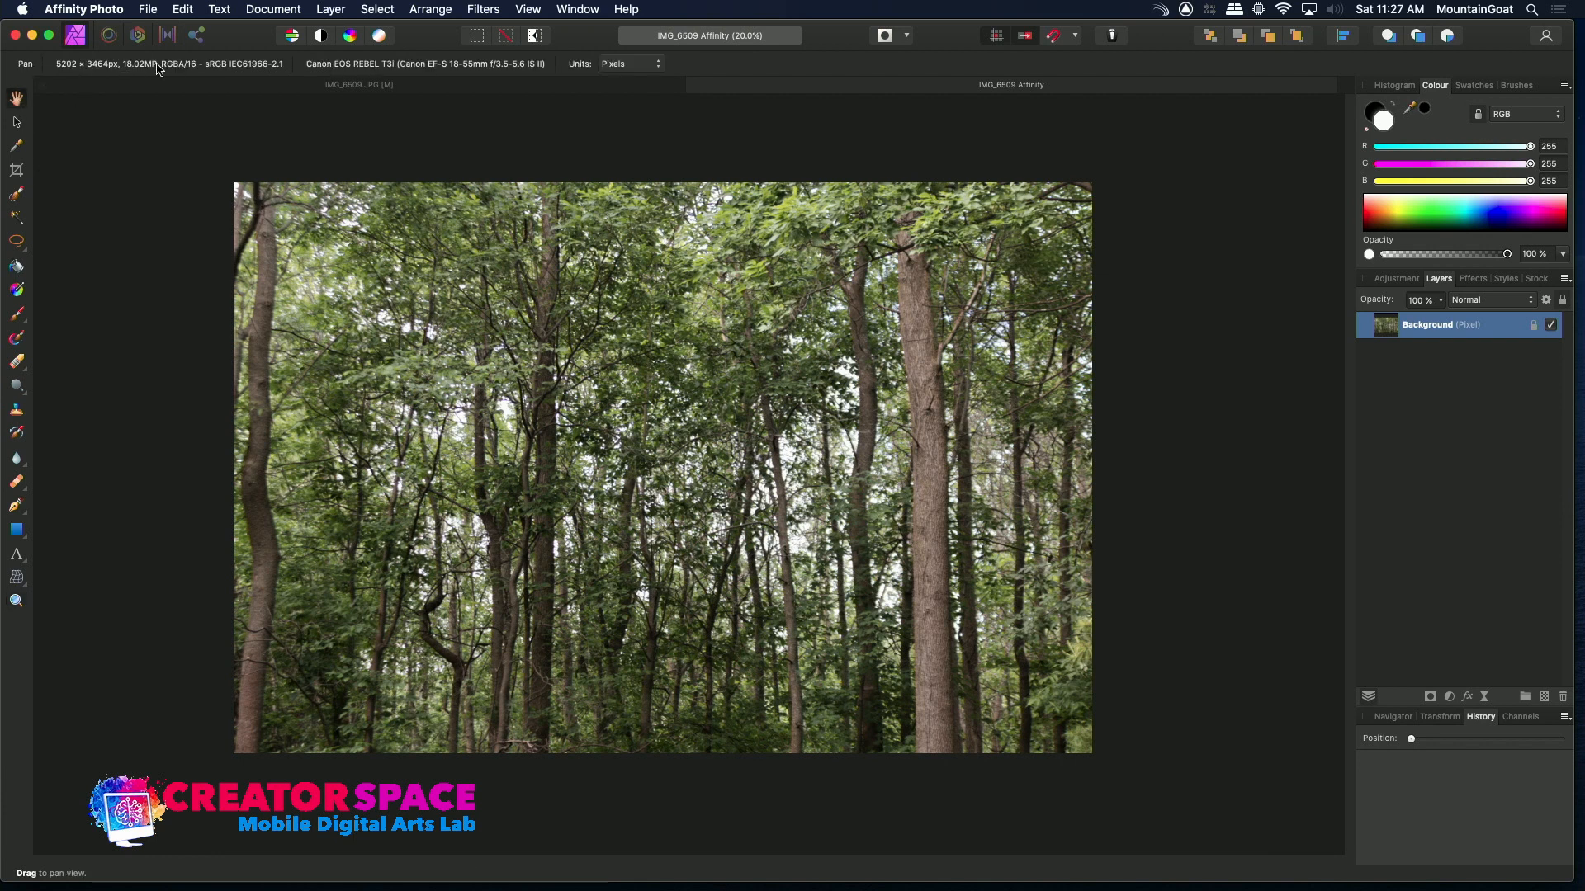
Switch between the IMG_6509 JPEG and developed raw documents to compare them, then close the JPEG without saving
left_click(294, 89)
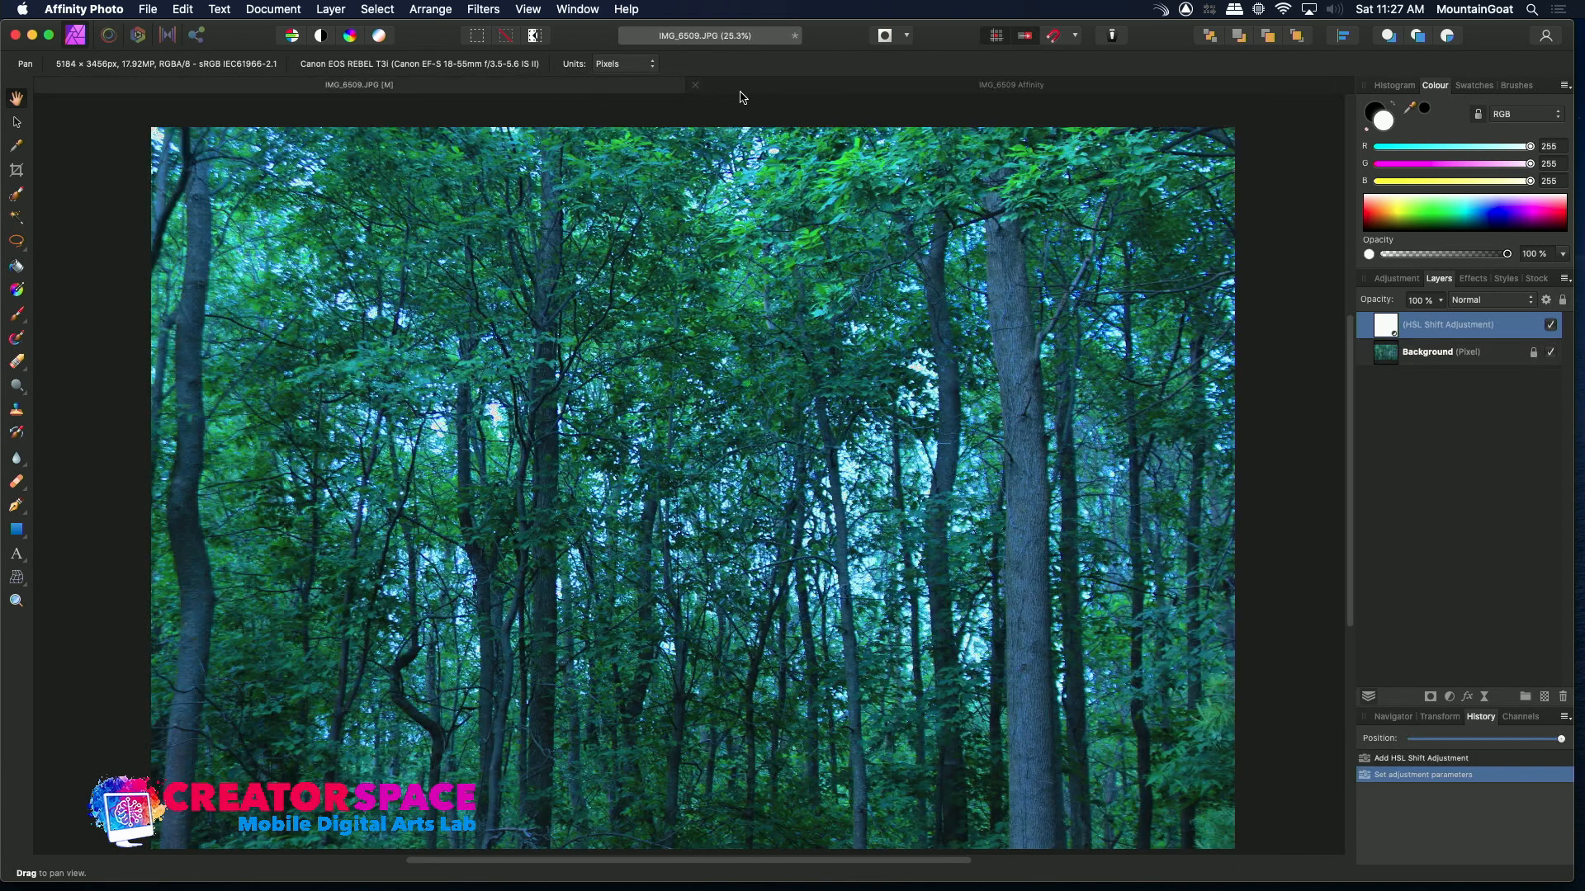
left_click(771, 85)
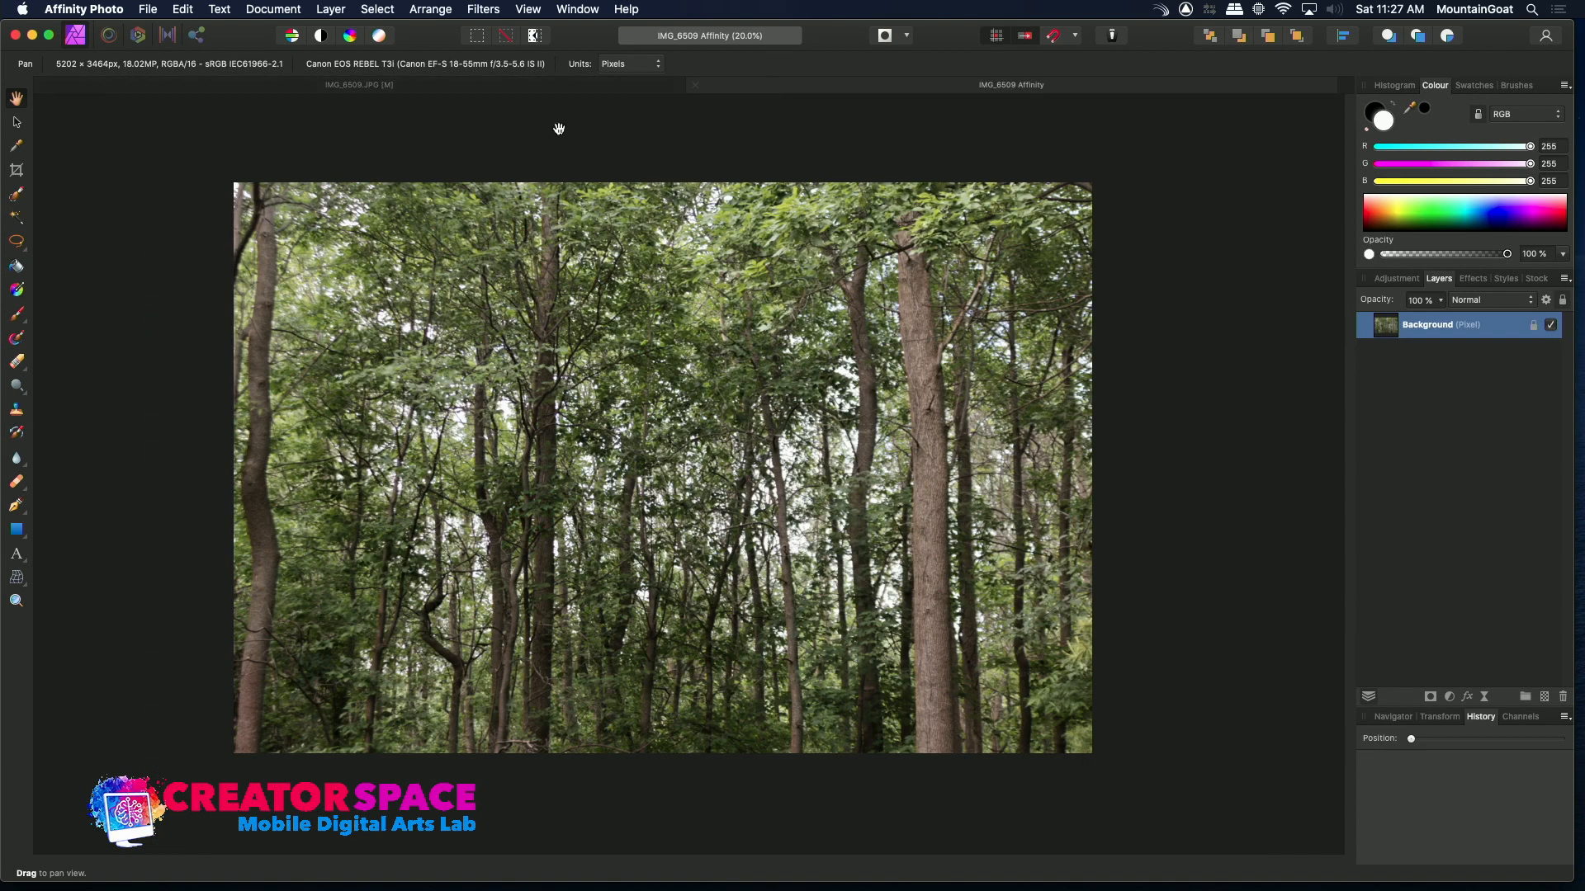
left_click(428, 89)
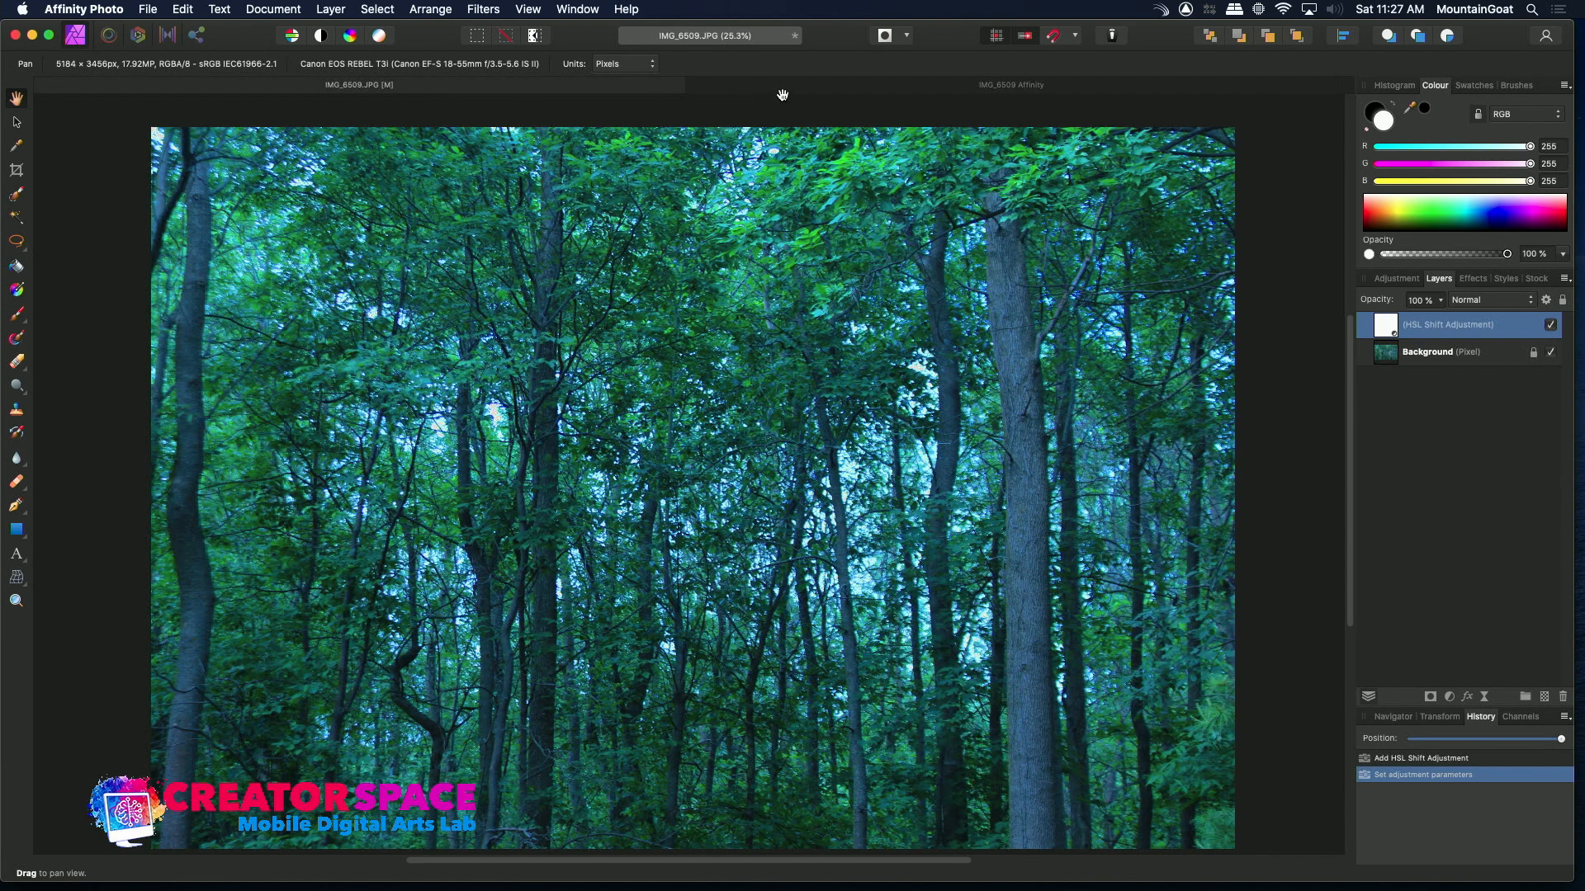
left_click(834, 88)
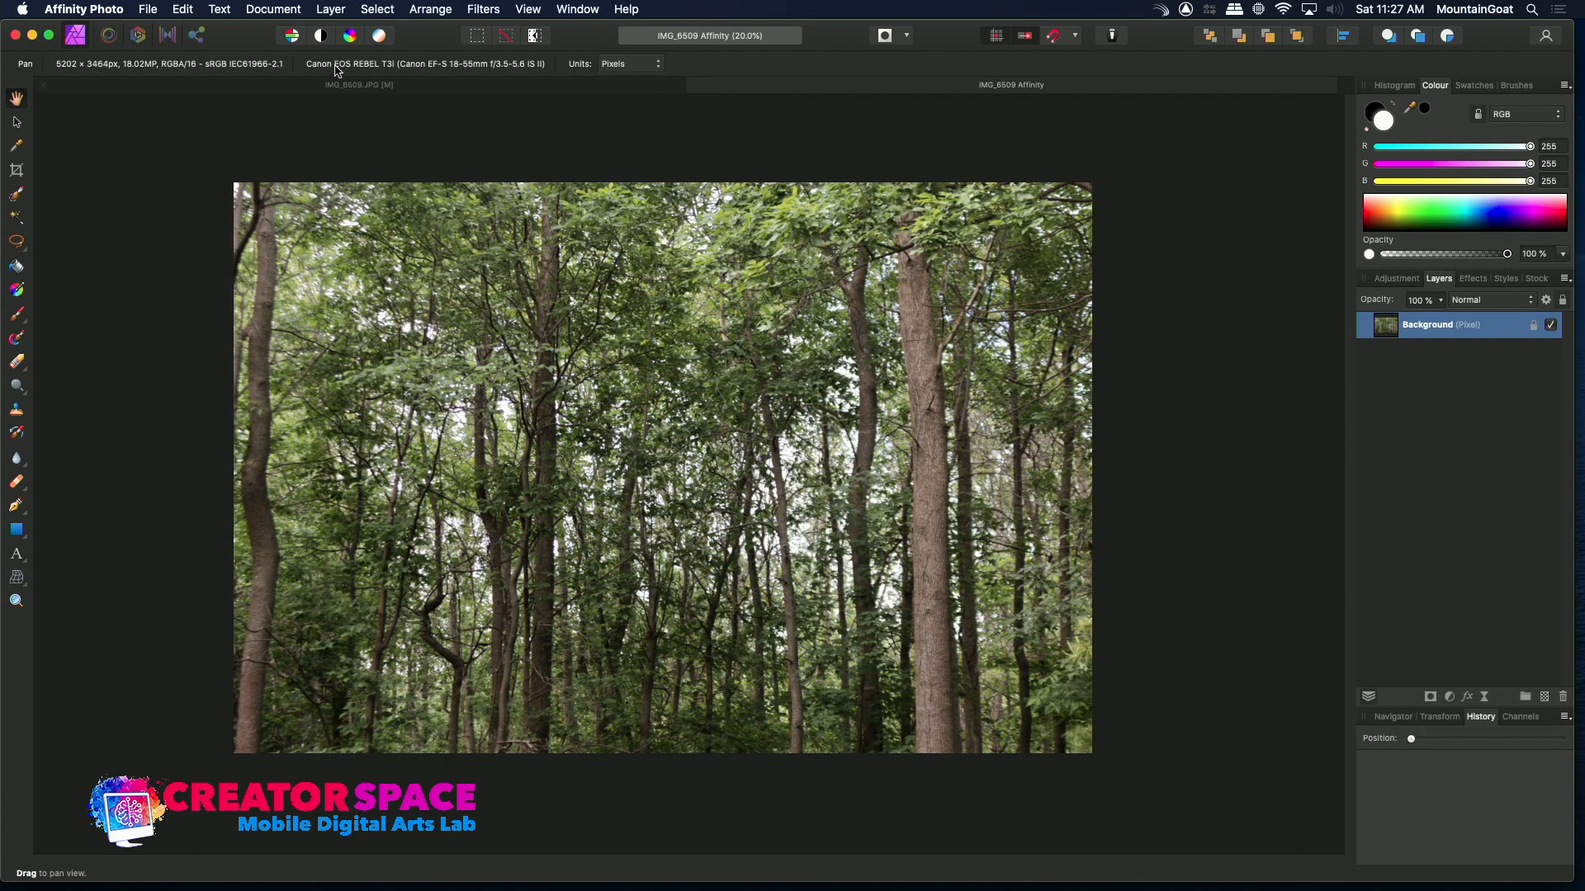
left_click(385, 90)
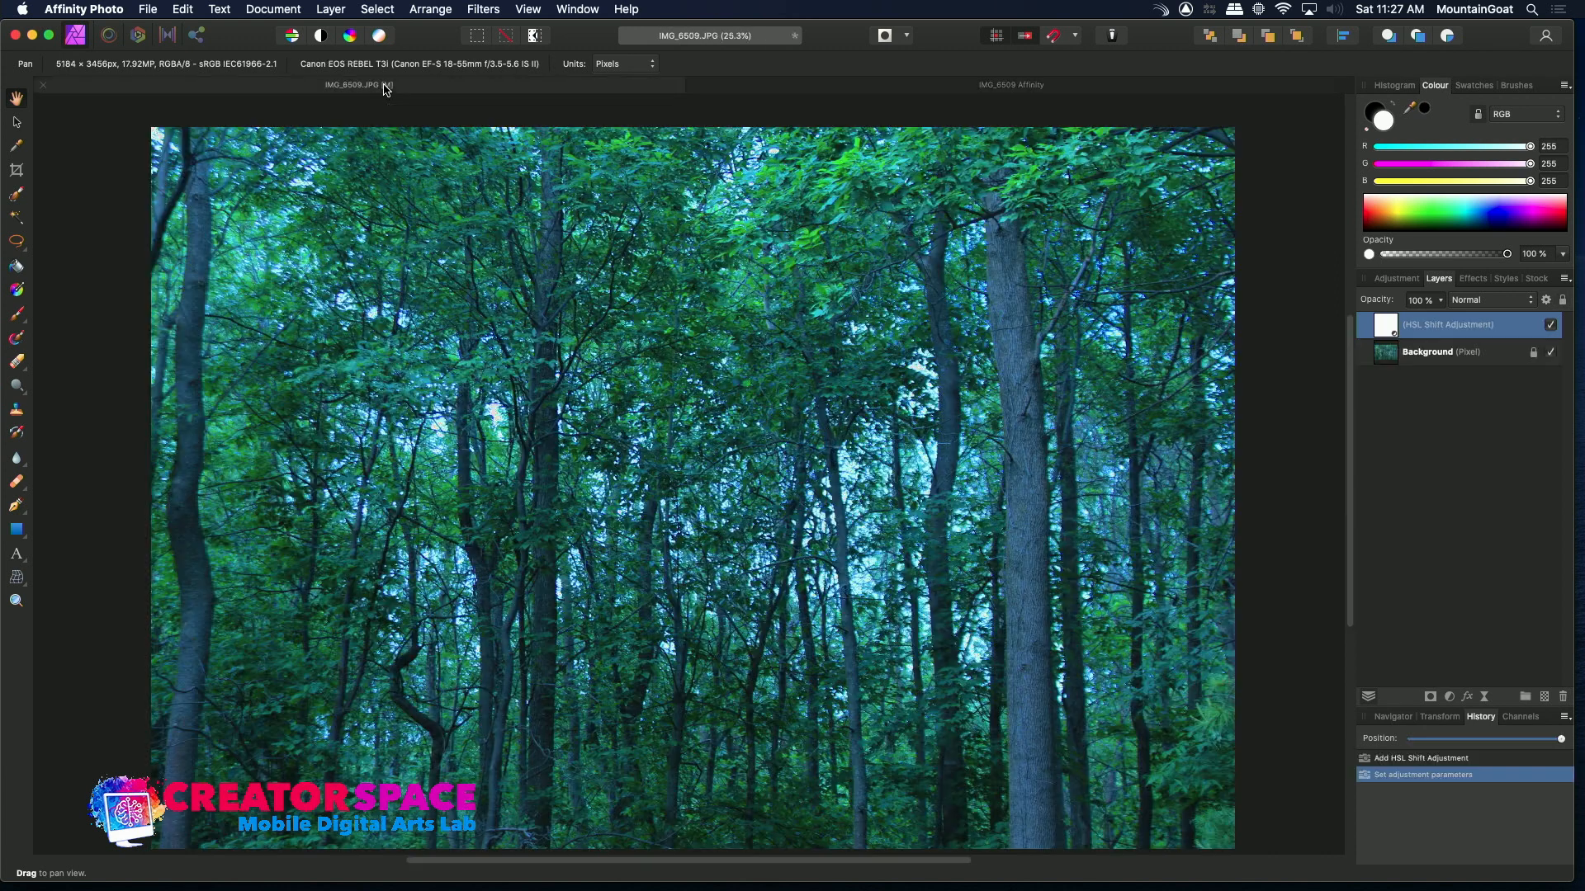
left_click(945, 87)
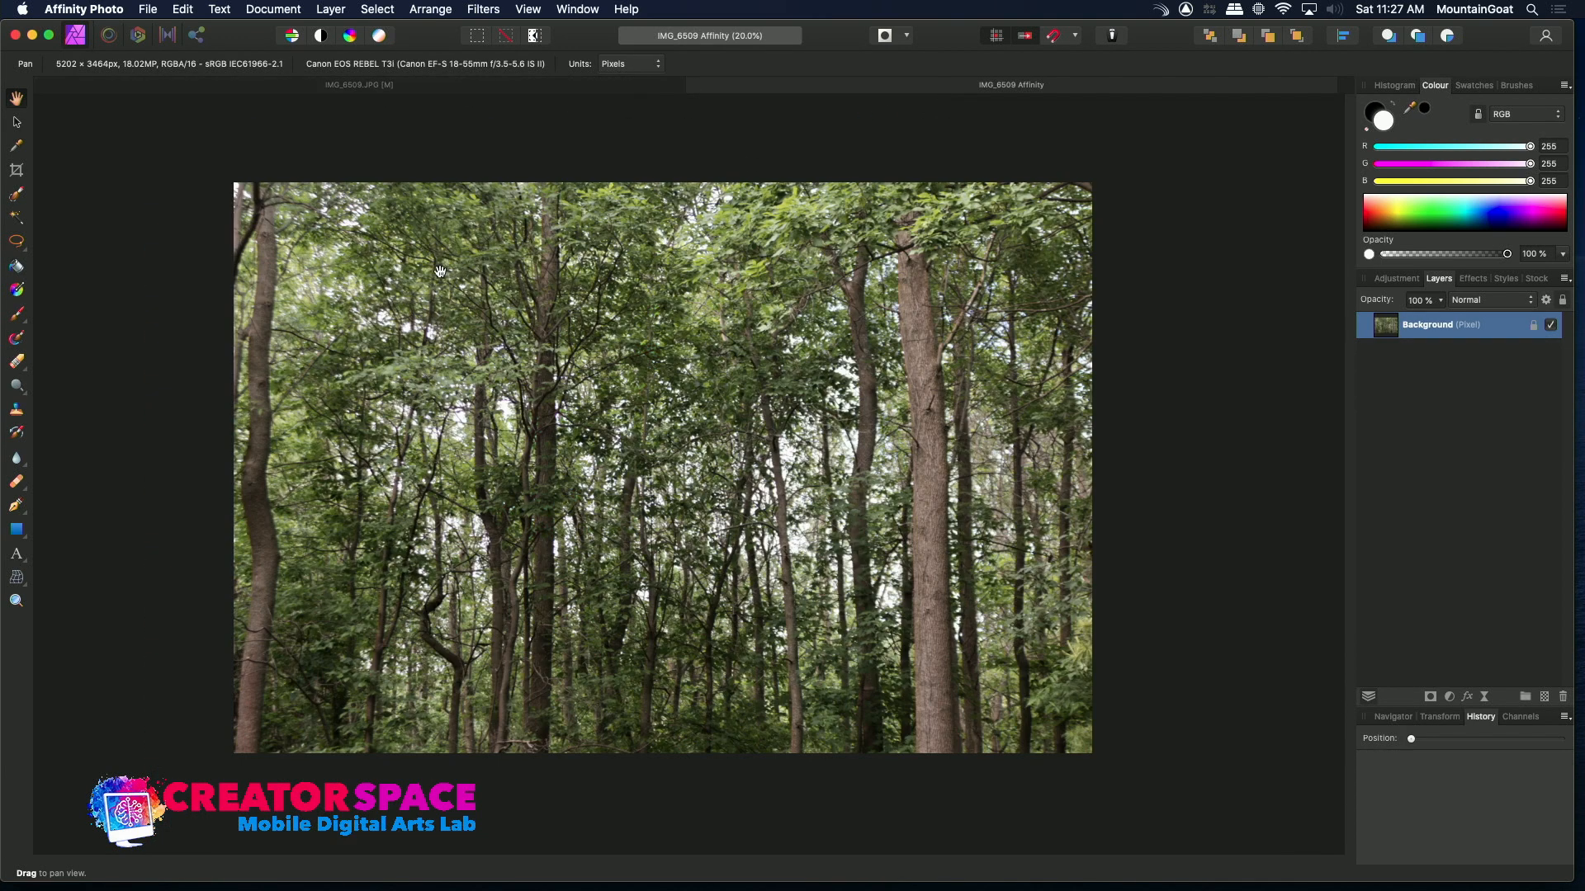
left_click(448, 89)
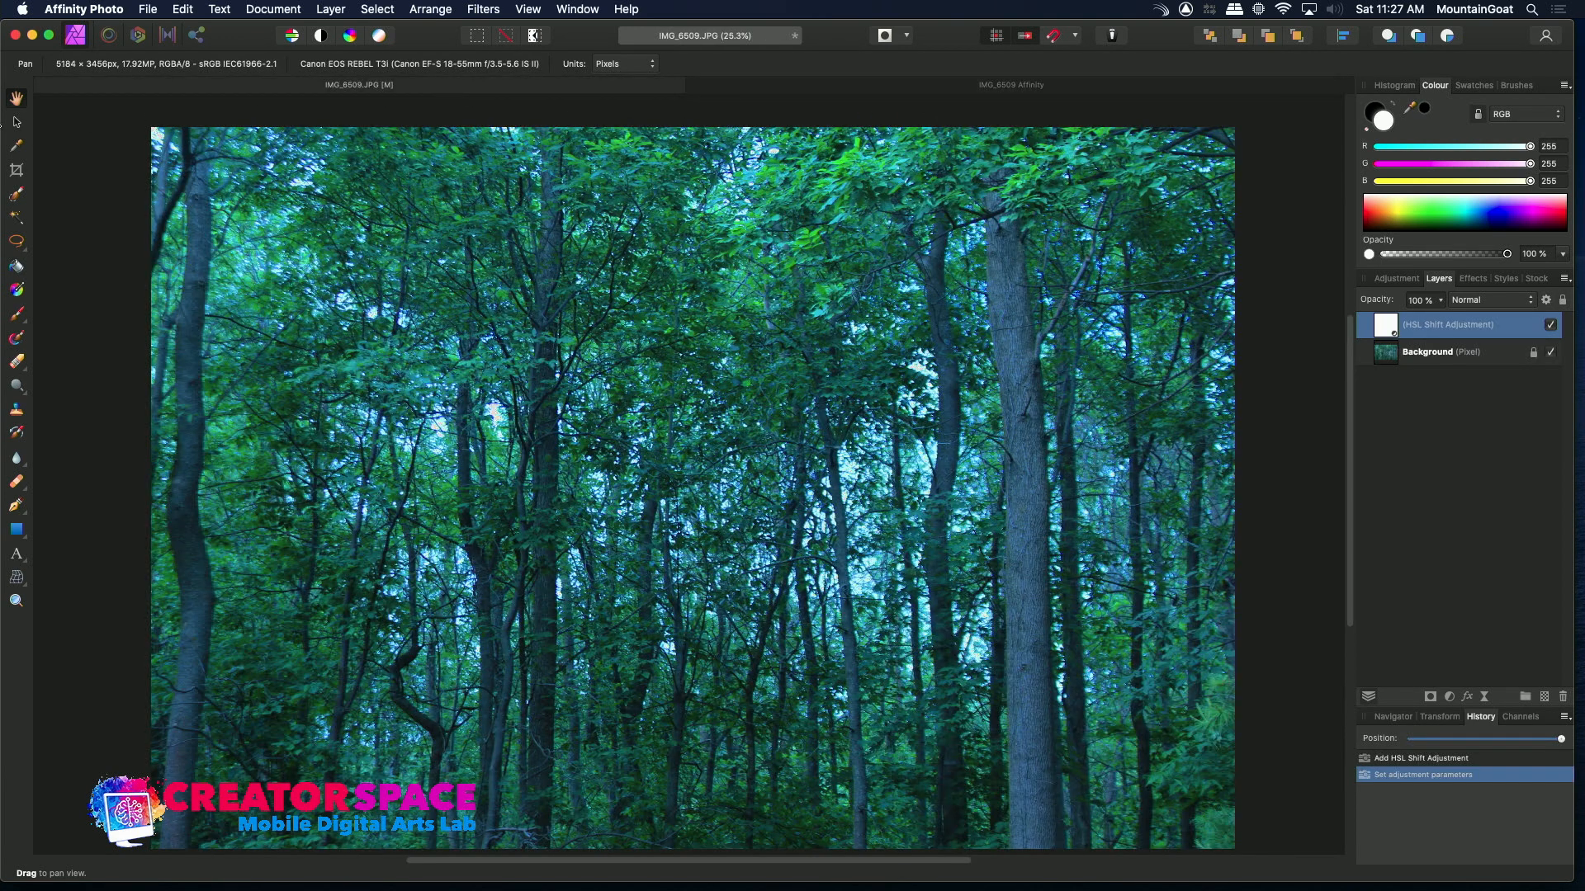
left_click(44, 85)
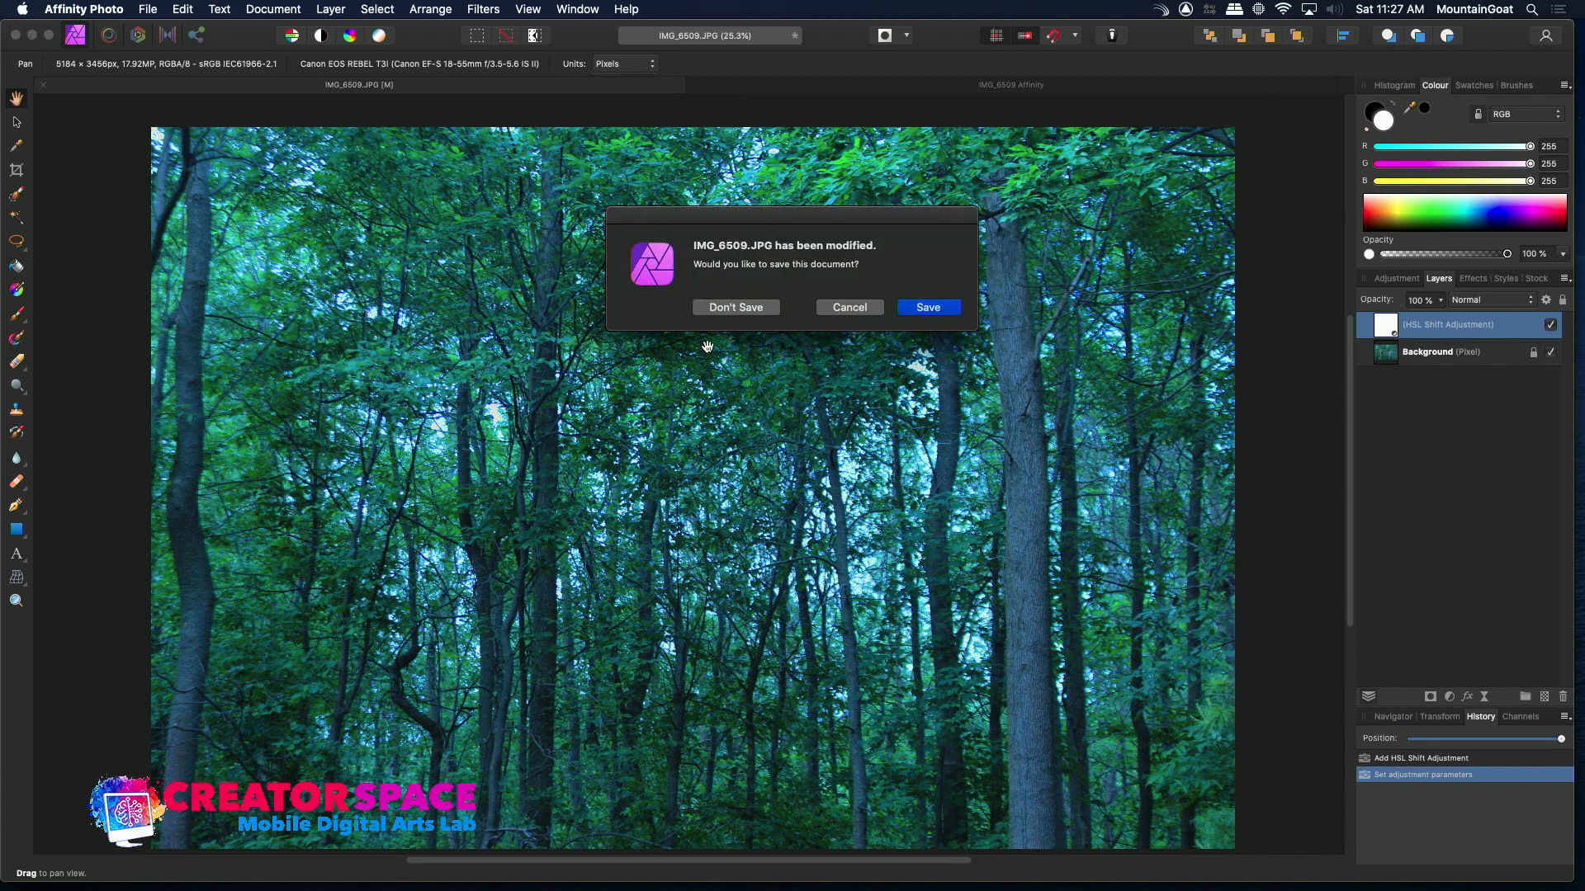
left_click(715, 308)
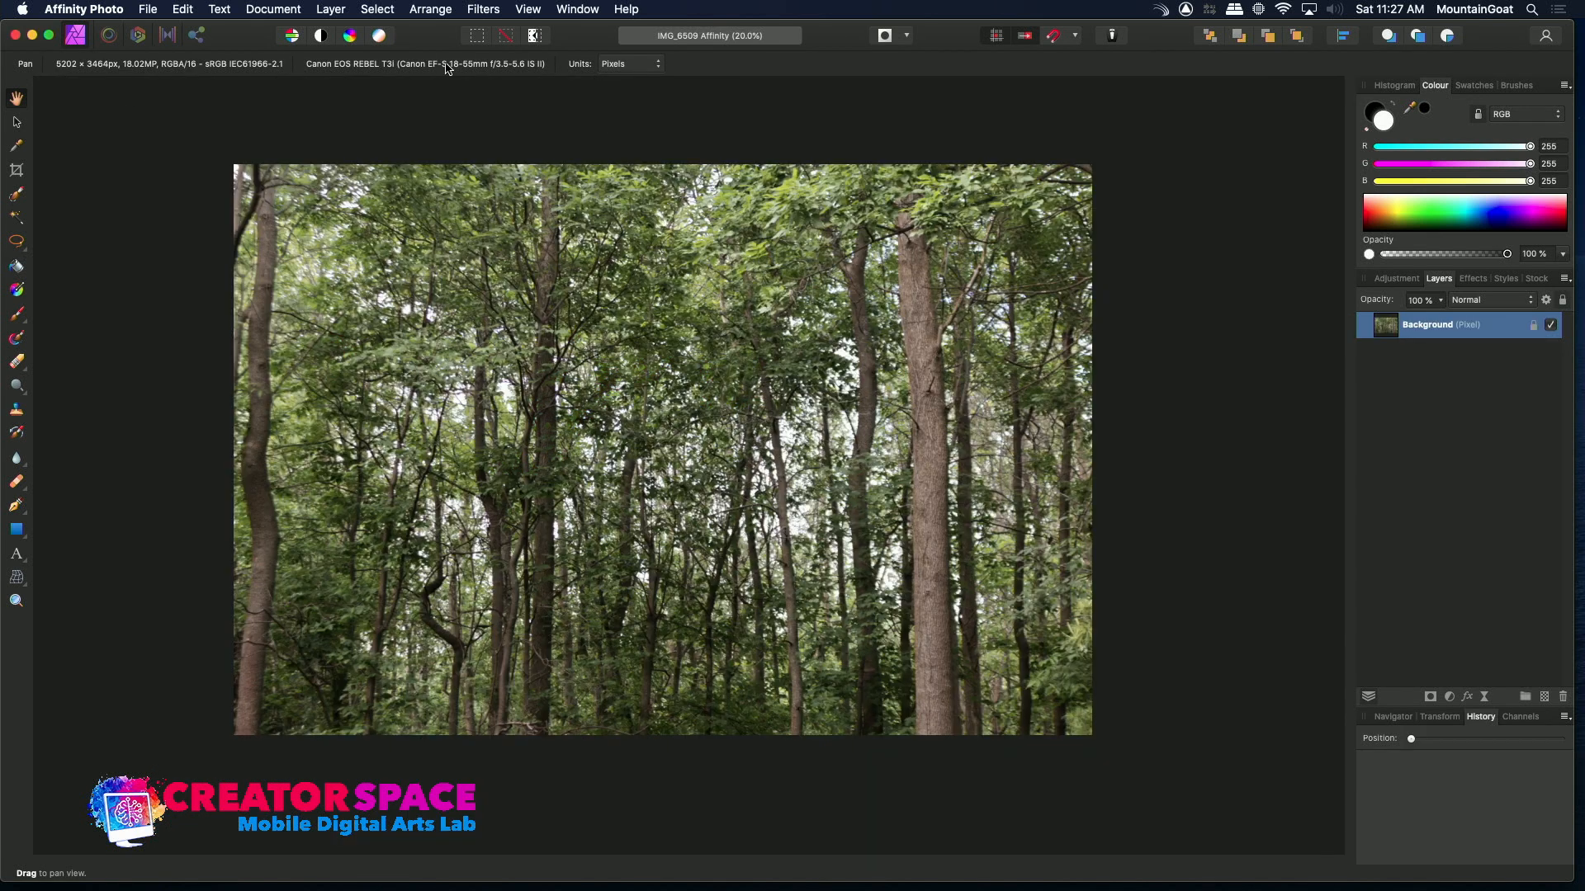
Open IMG_6510.JPG from the PHOTOS RAW folder
left_click(148, 9)
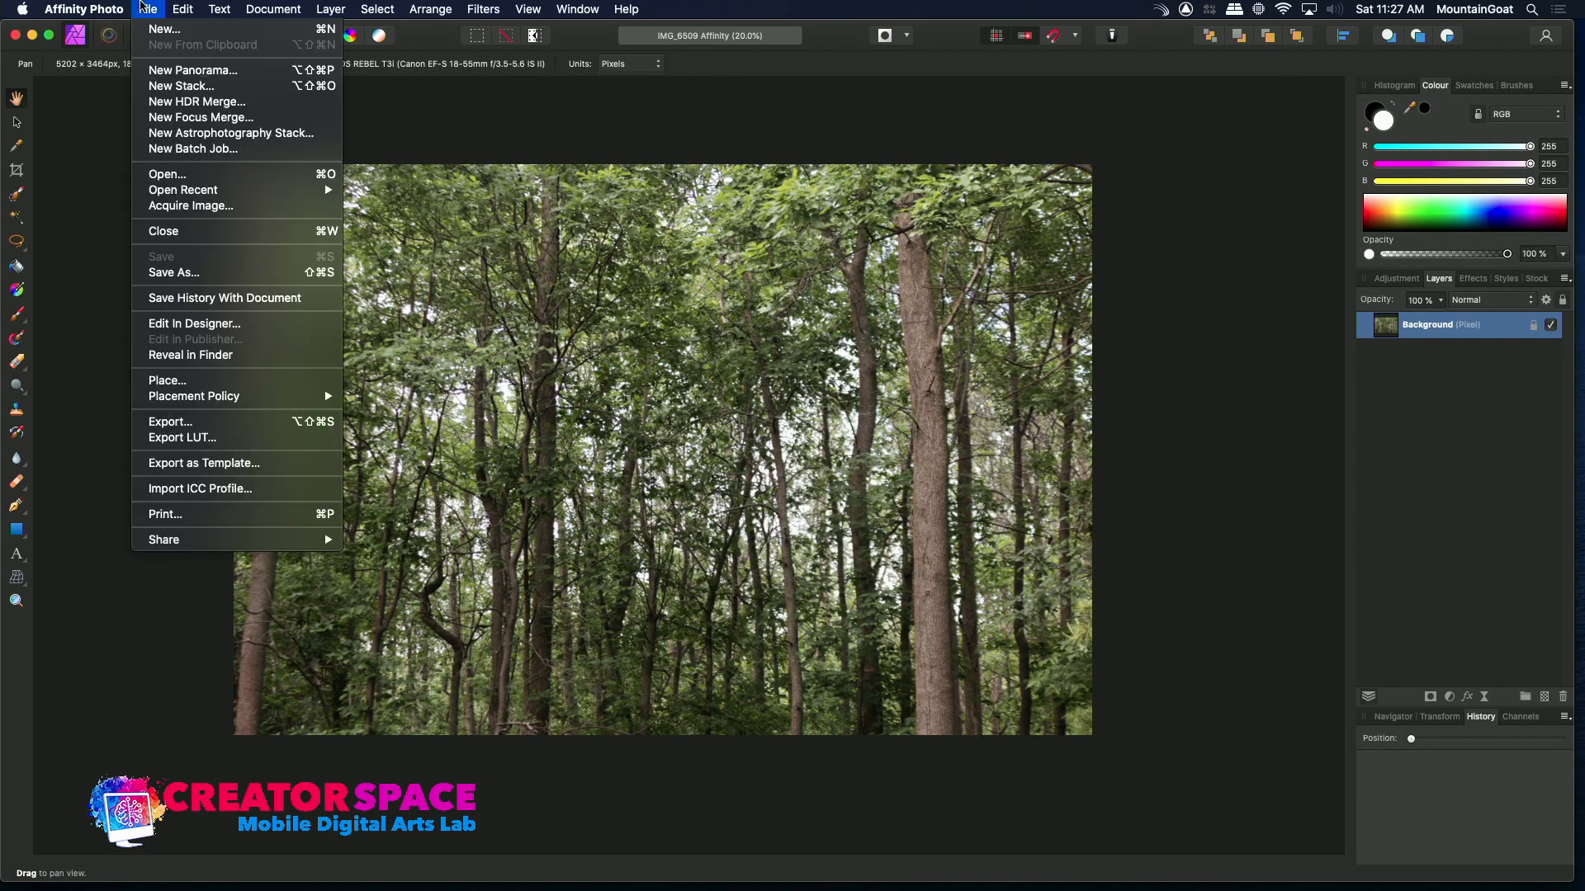
mouse_move(152, 8)
left_click(191, 177)
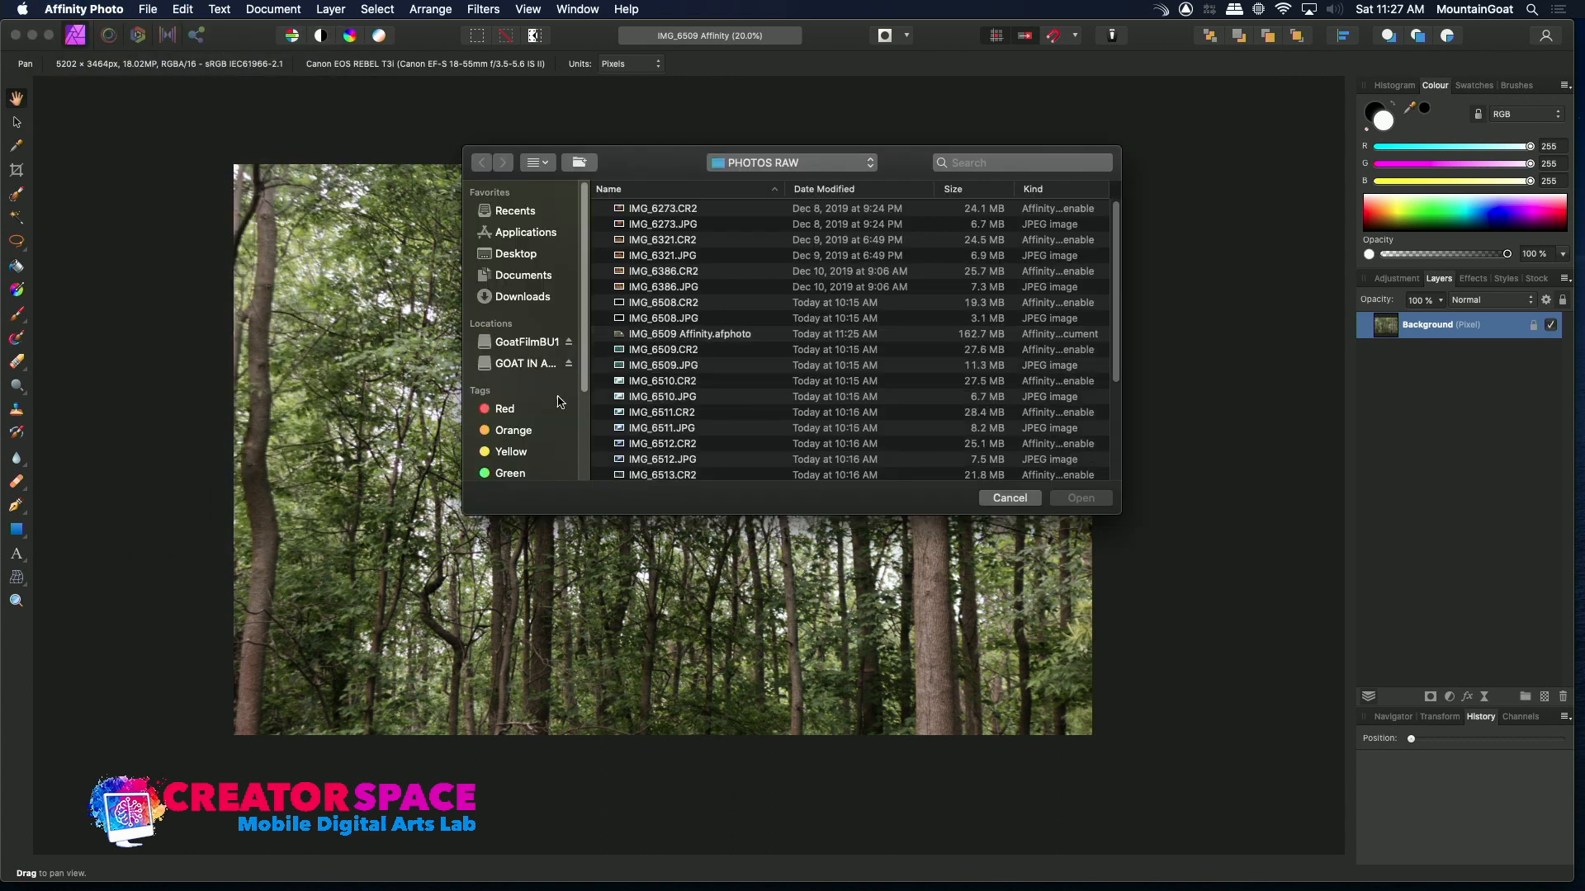
left_click(620, 397)
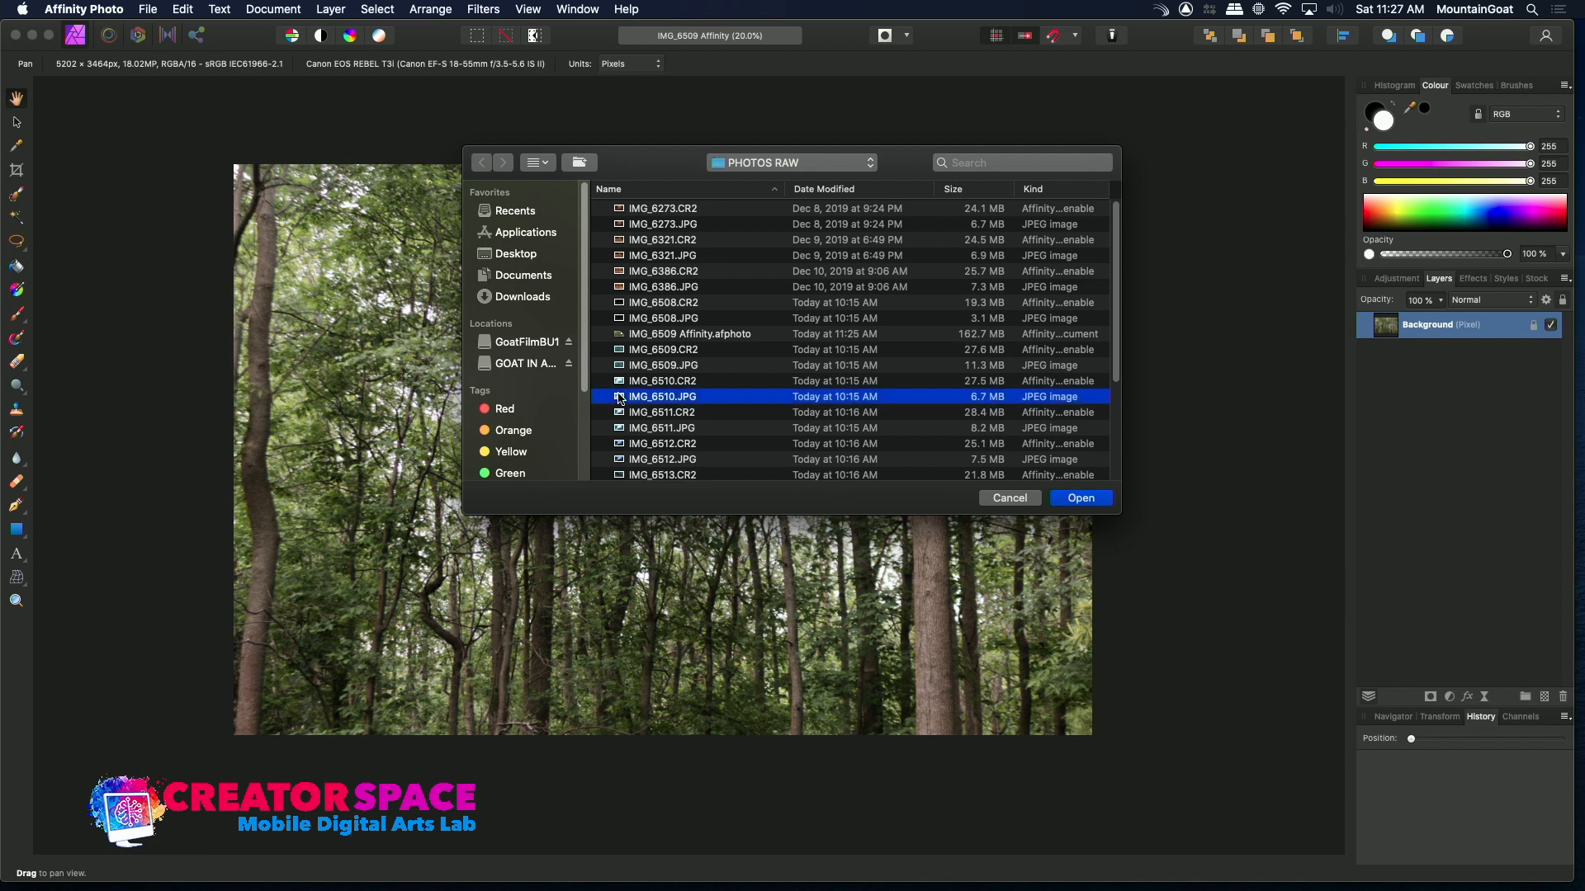
double_click(620, 397)
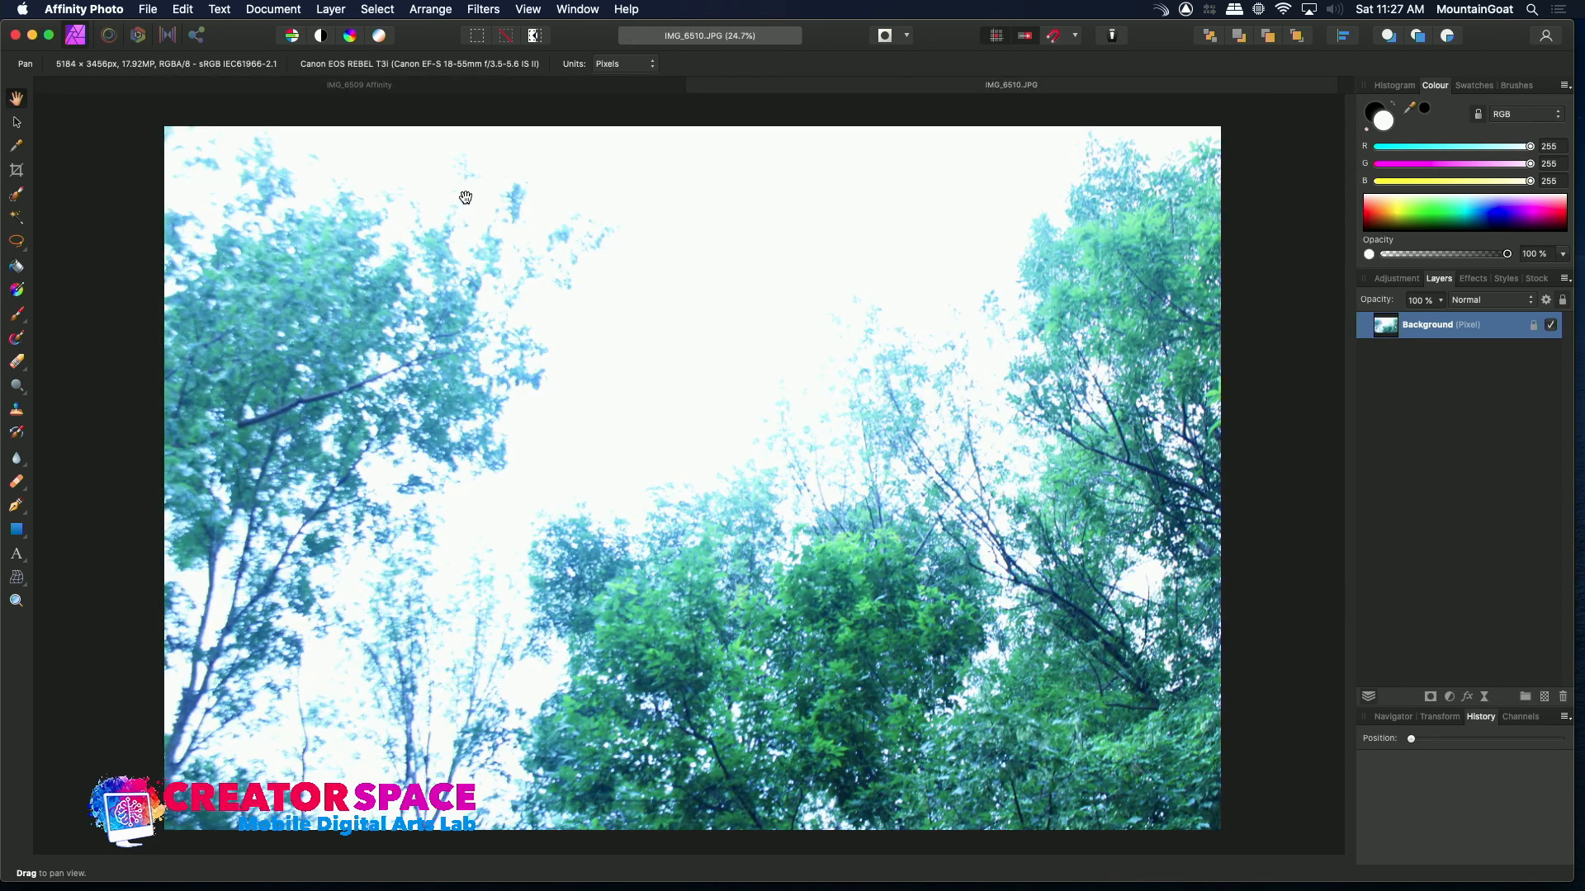
Open the matching IMG_6510.CR2 raw file from the same folder
left_click(147, 8)
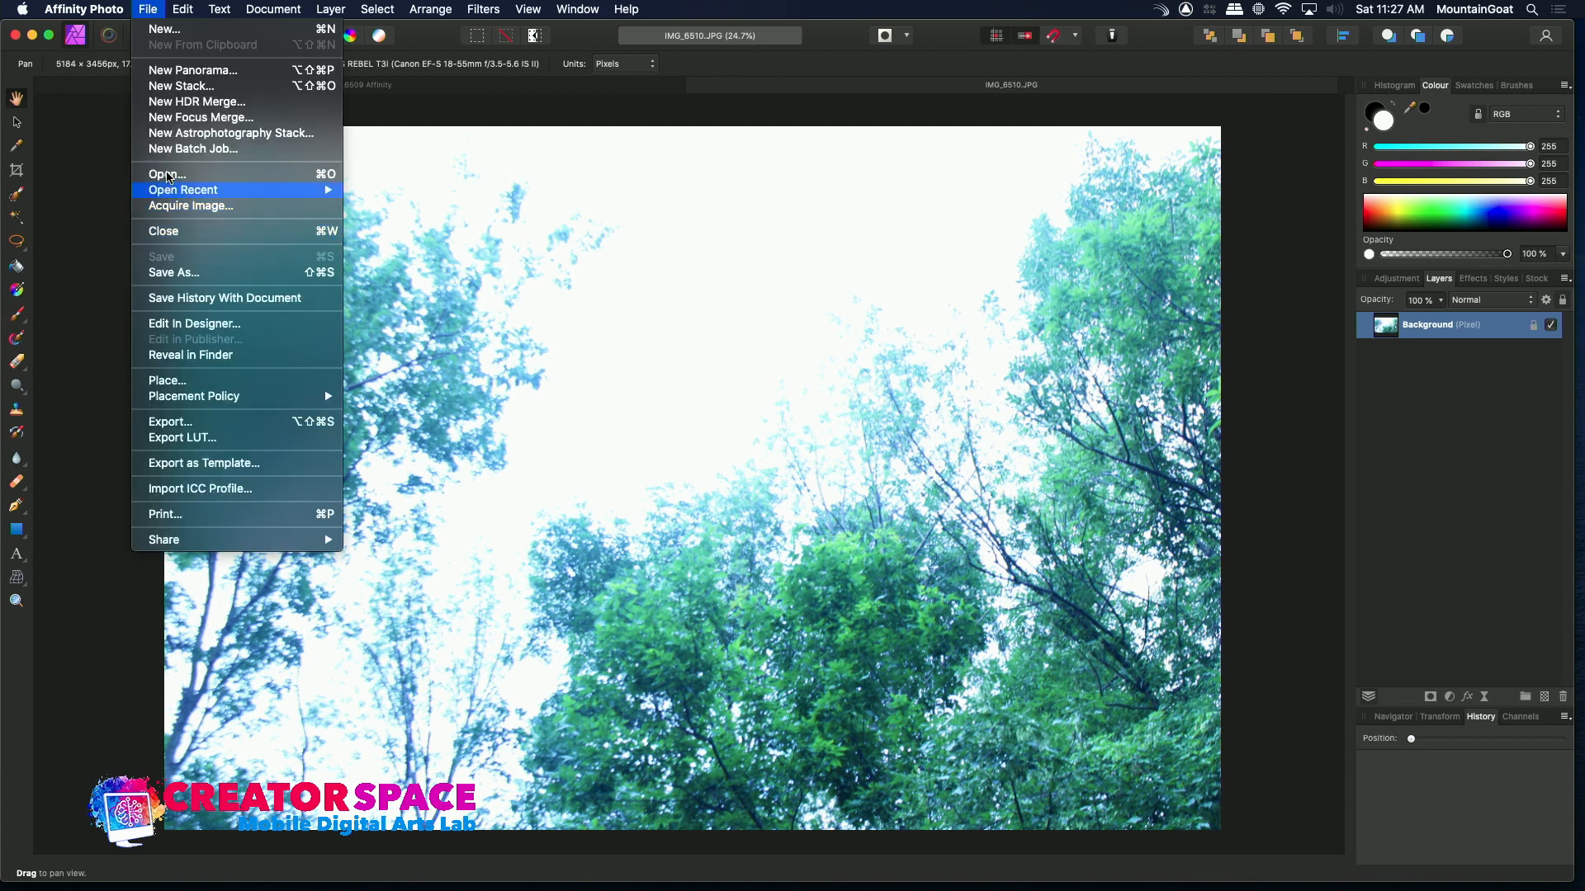
left_click(168, 174)
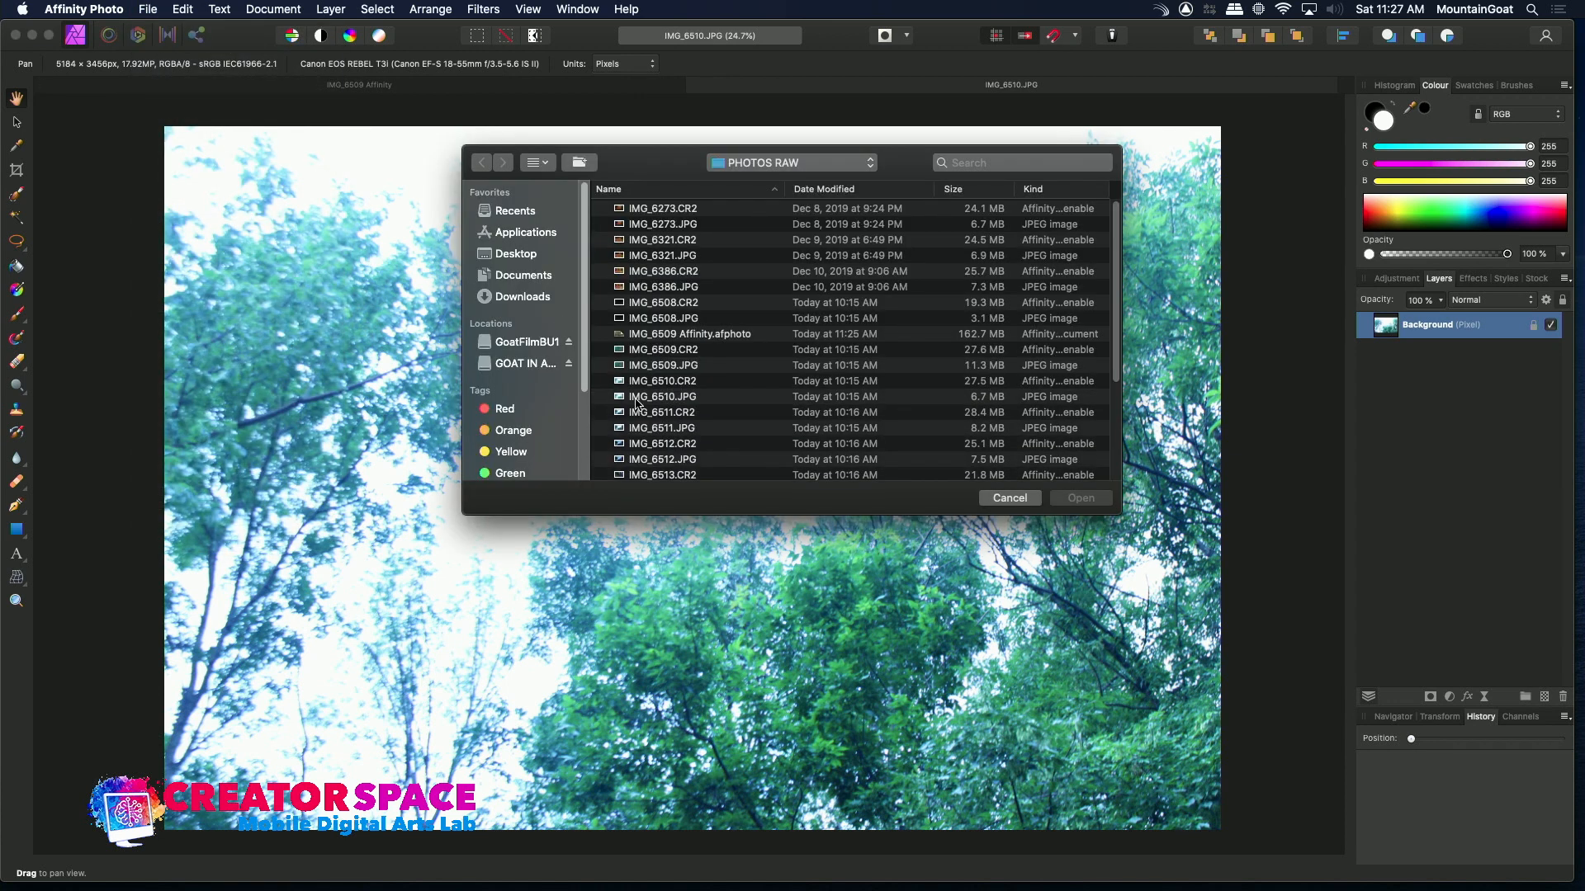
double_click(632, 382)
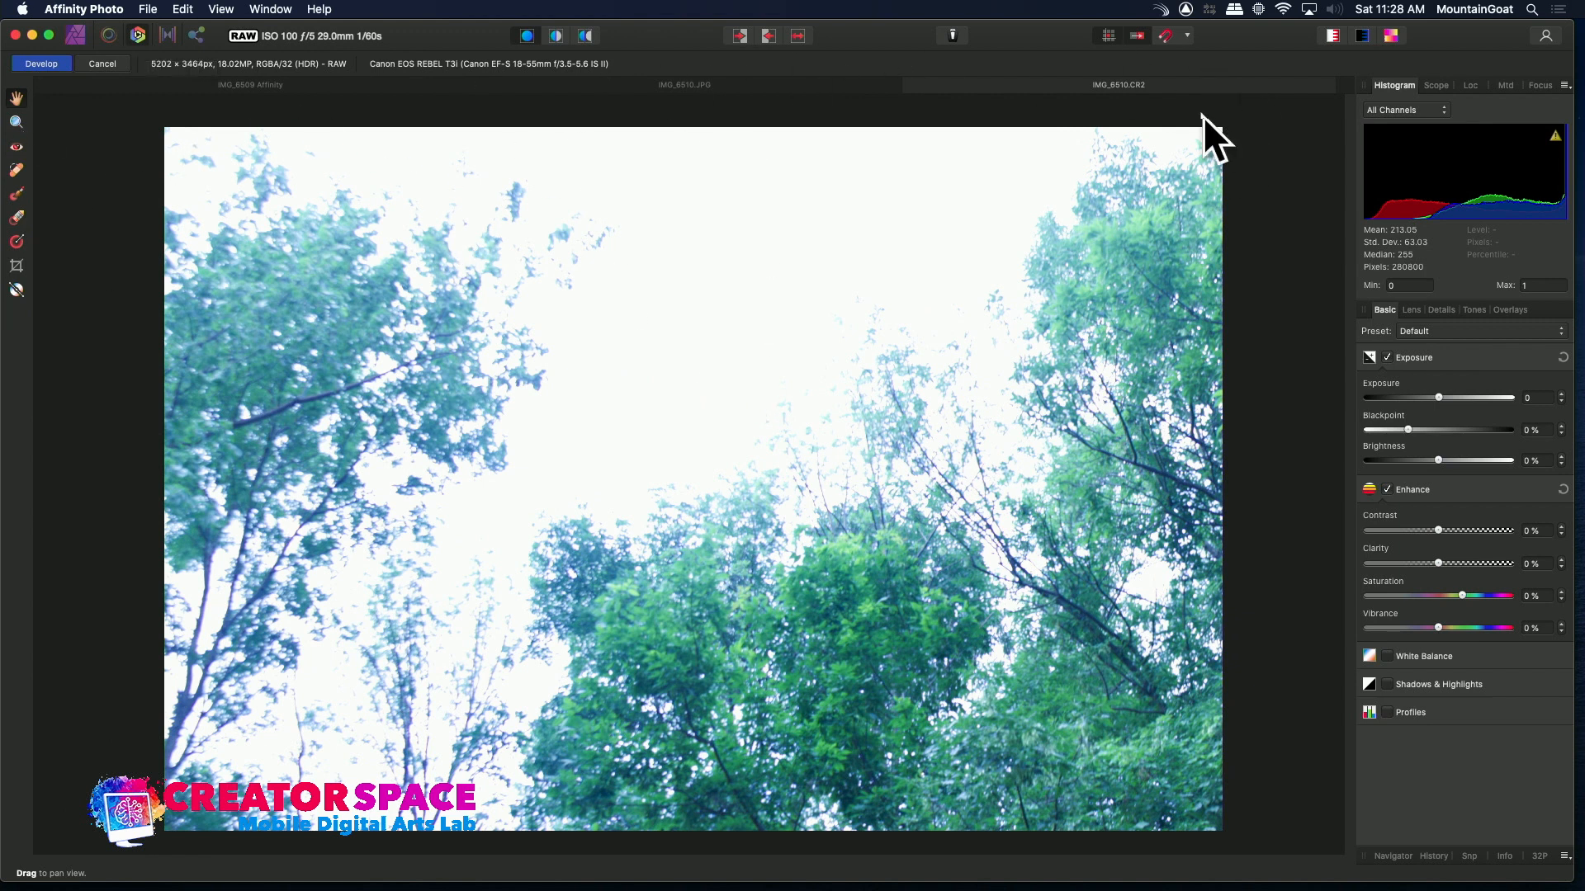
Switch between the IMG_6510 JPEG and raw tabs to compare the two versions
left_click(841, 89)
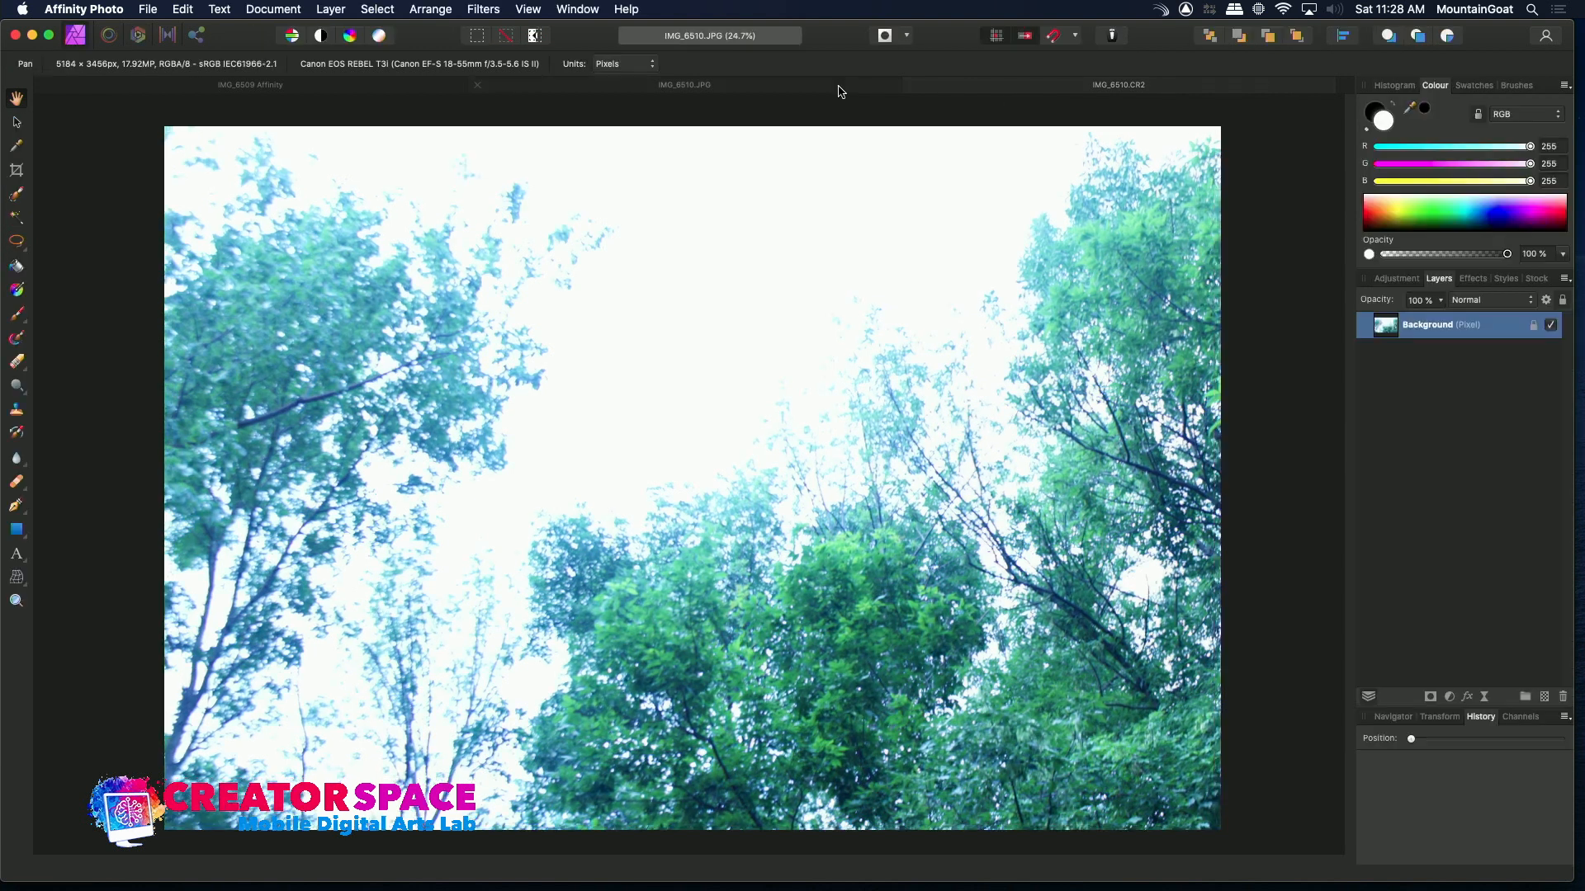
left_click(955, 89)
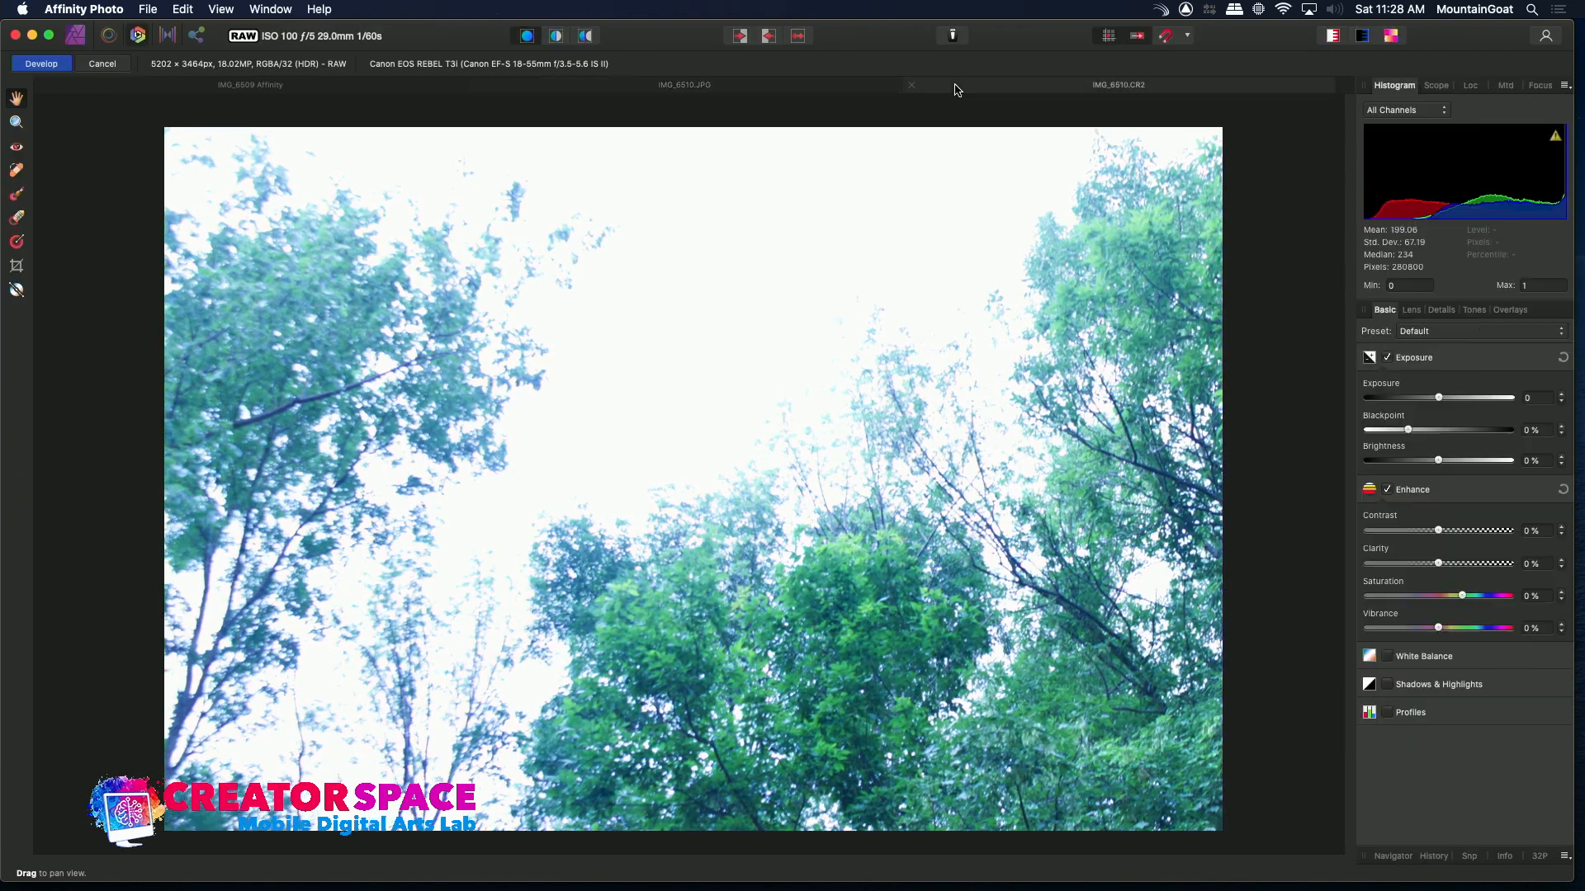
left_click(677, 86)
left_click(993, 90)
Enable White Balance with the temperature at 5591 K and set exposure to -0.765
left_click(1385, 658)
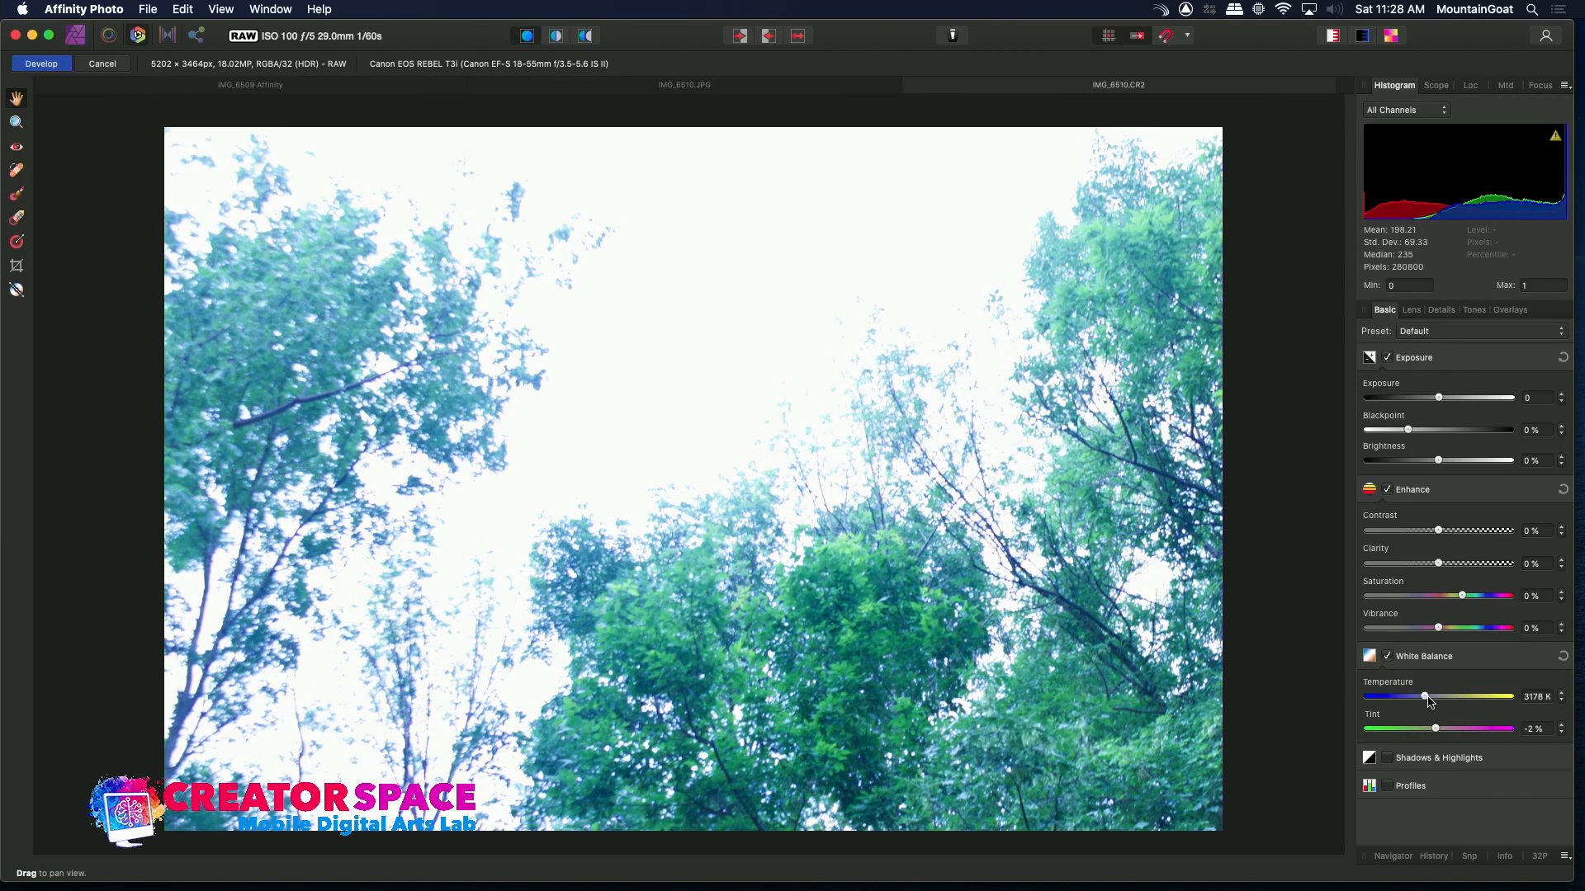
left_click_drag(1427, 698, 1463, 702)
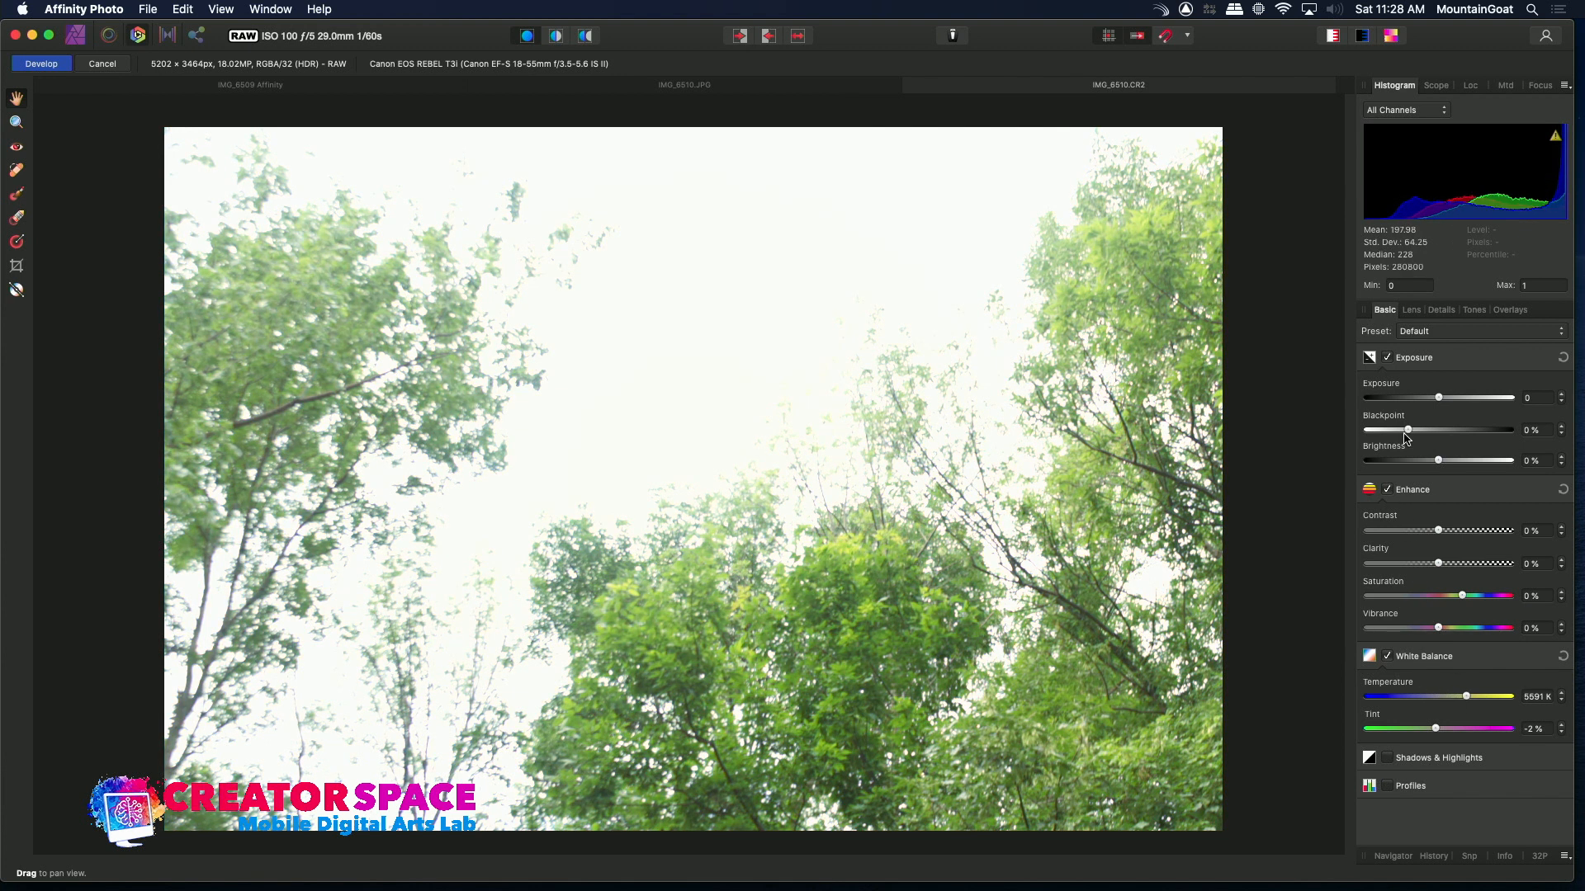
mouse_move(1438, 401)
left_mouse_down()
mouse_move(1410, 403)
mouse_move(1428, 406)
left_mouse_up()
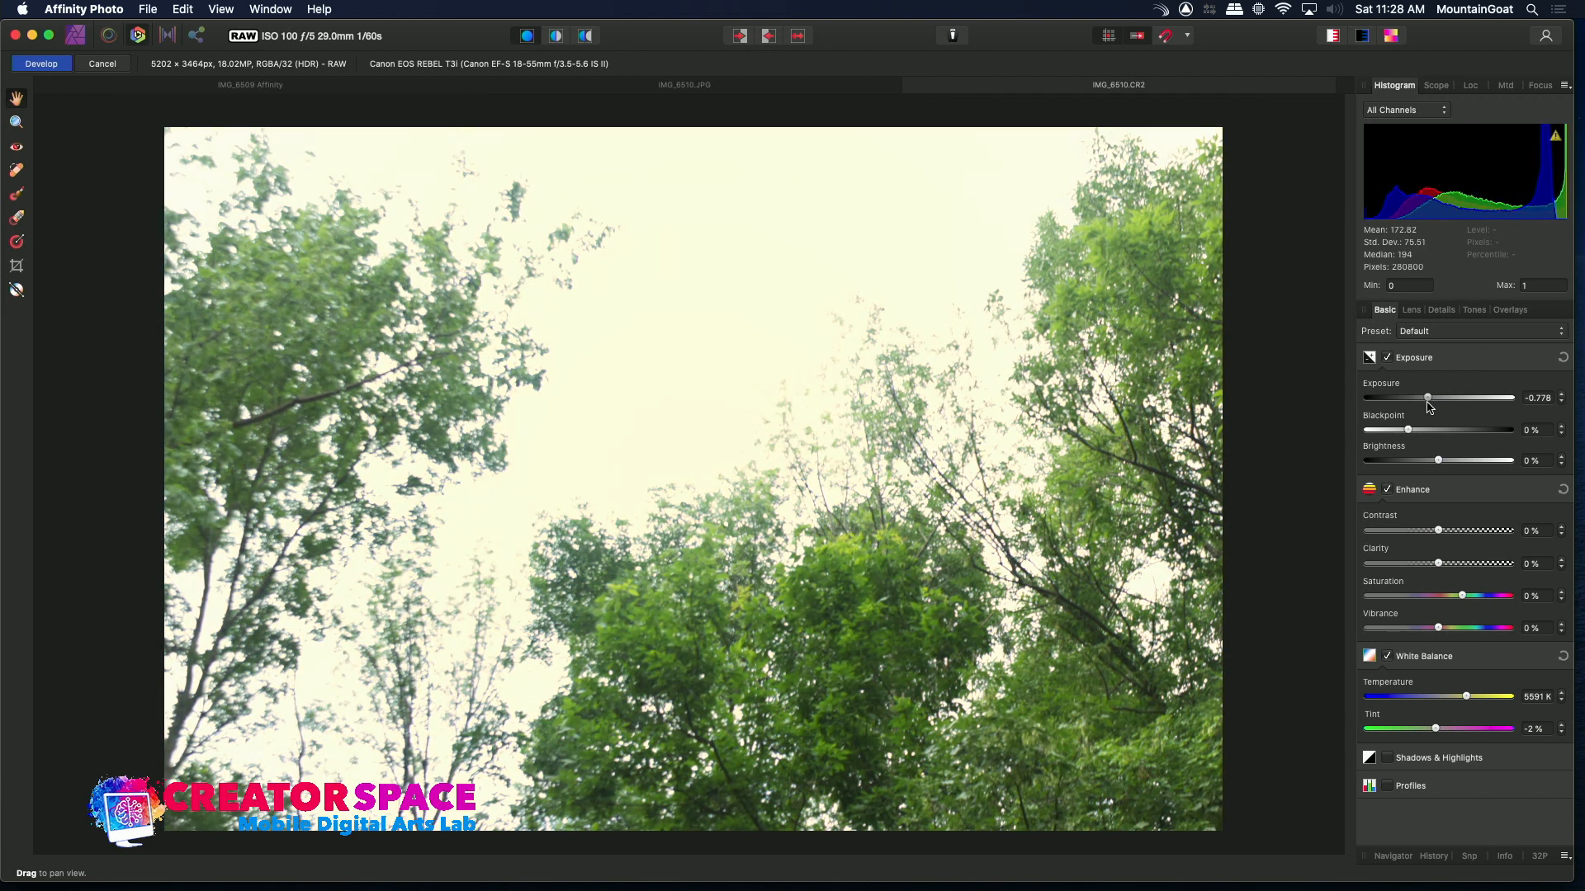
Enable Shadows & Highlights with shadows 18% and highlights -73%, and set tint to -1%
left_click(1389, 758)
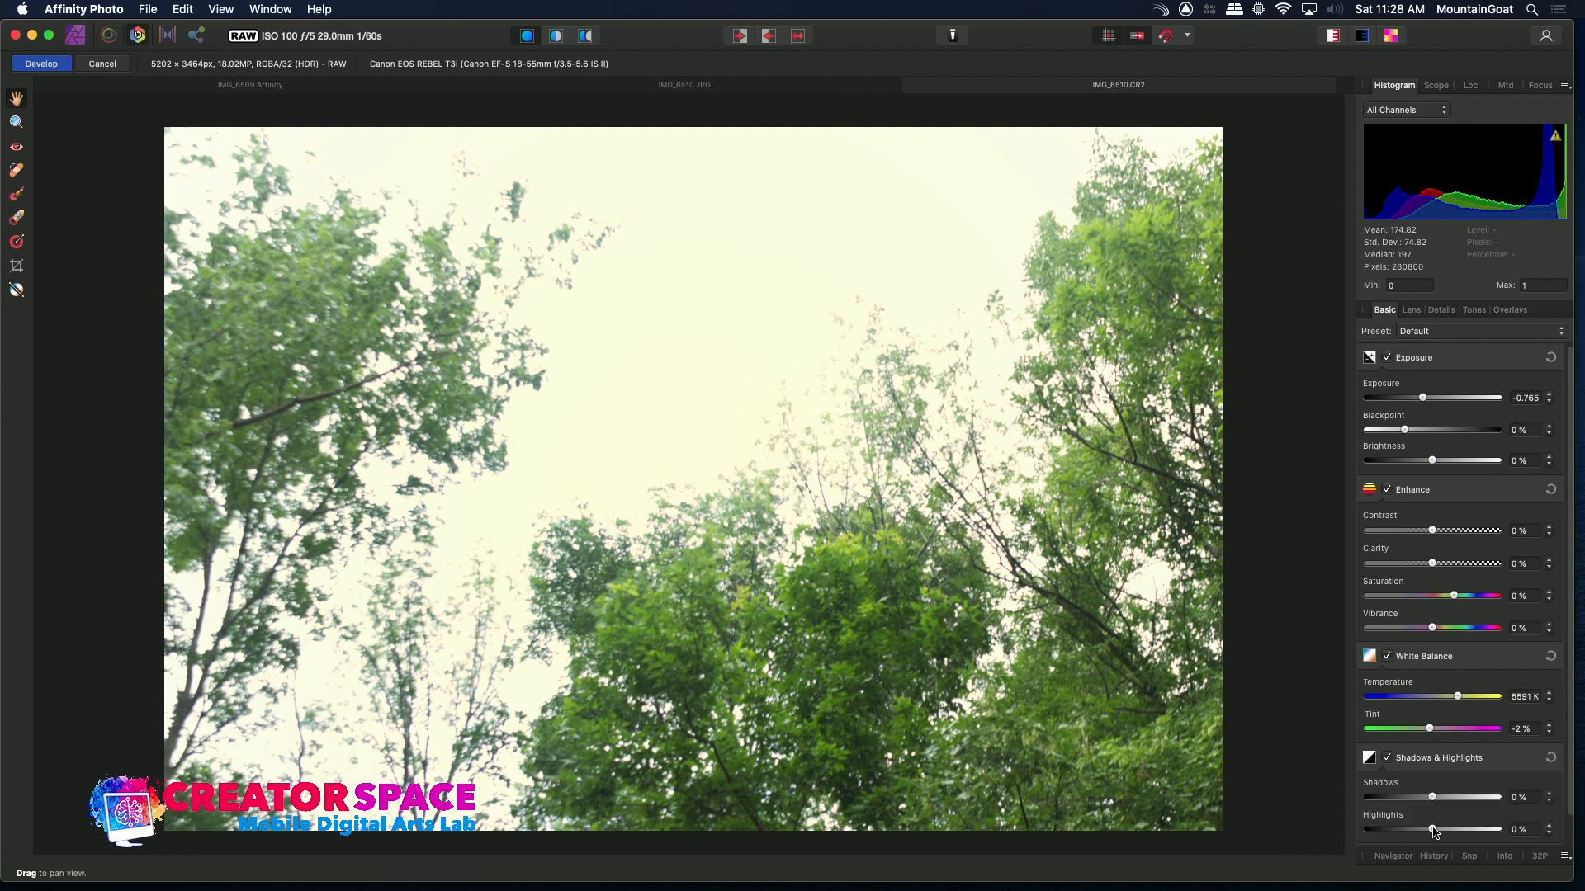
left_click_drag(1433, 831, 1445, 799)
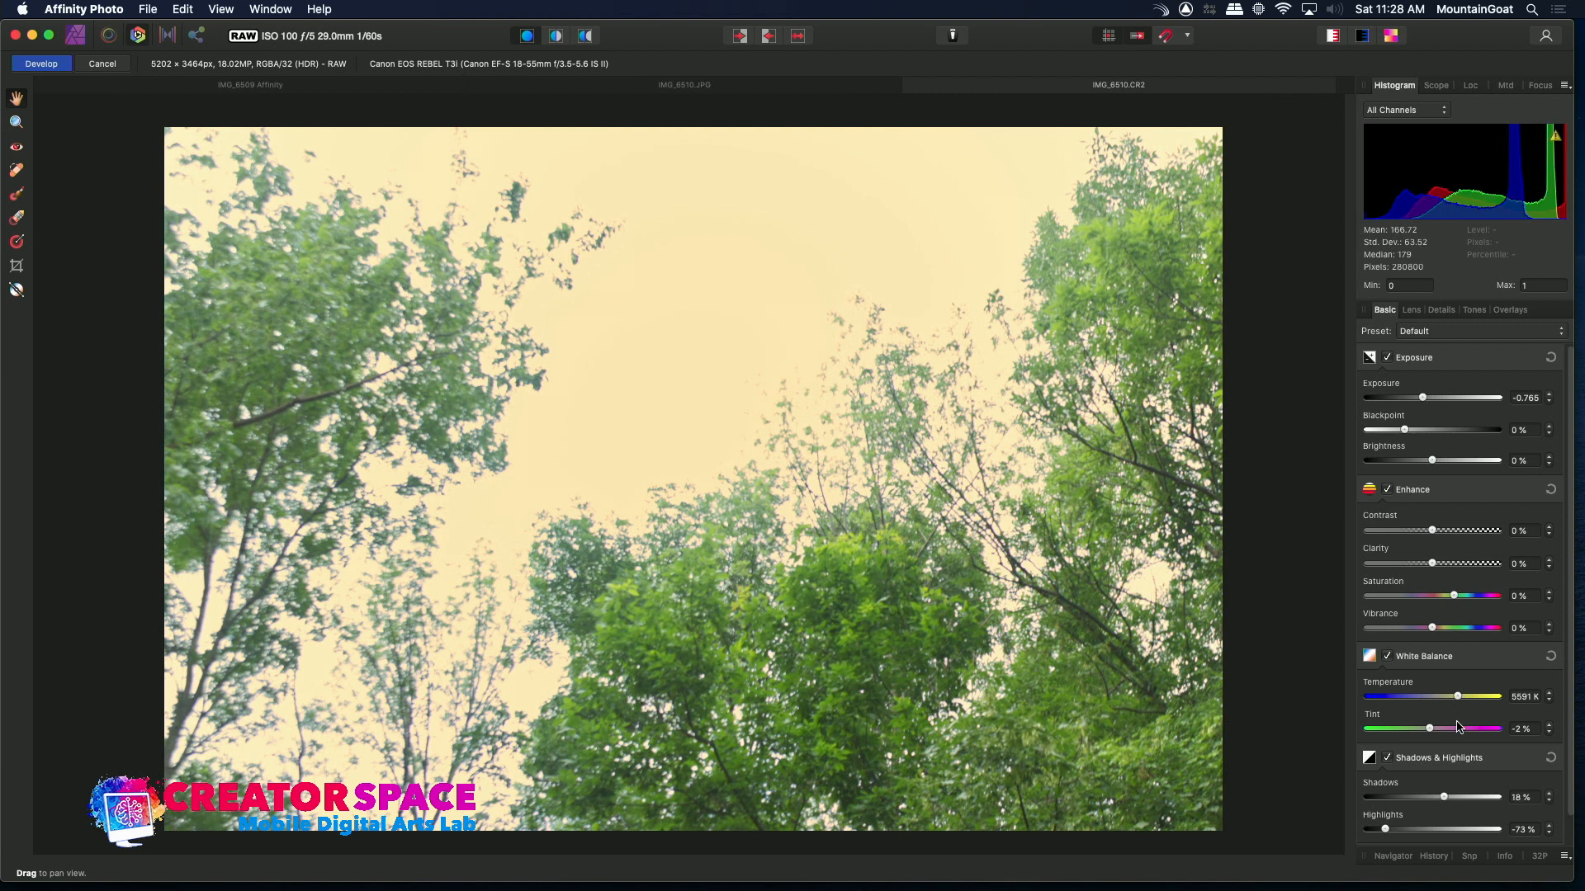
mouse_move(1436, 732)
left_mouse_down()
mouse_move(1413, 733)
mouse_move(1457, 732)
mouse_move(1433, 727)
left_mouse_up()
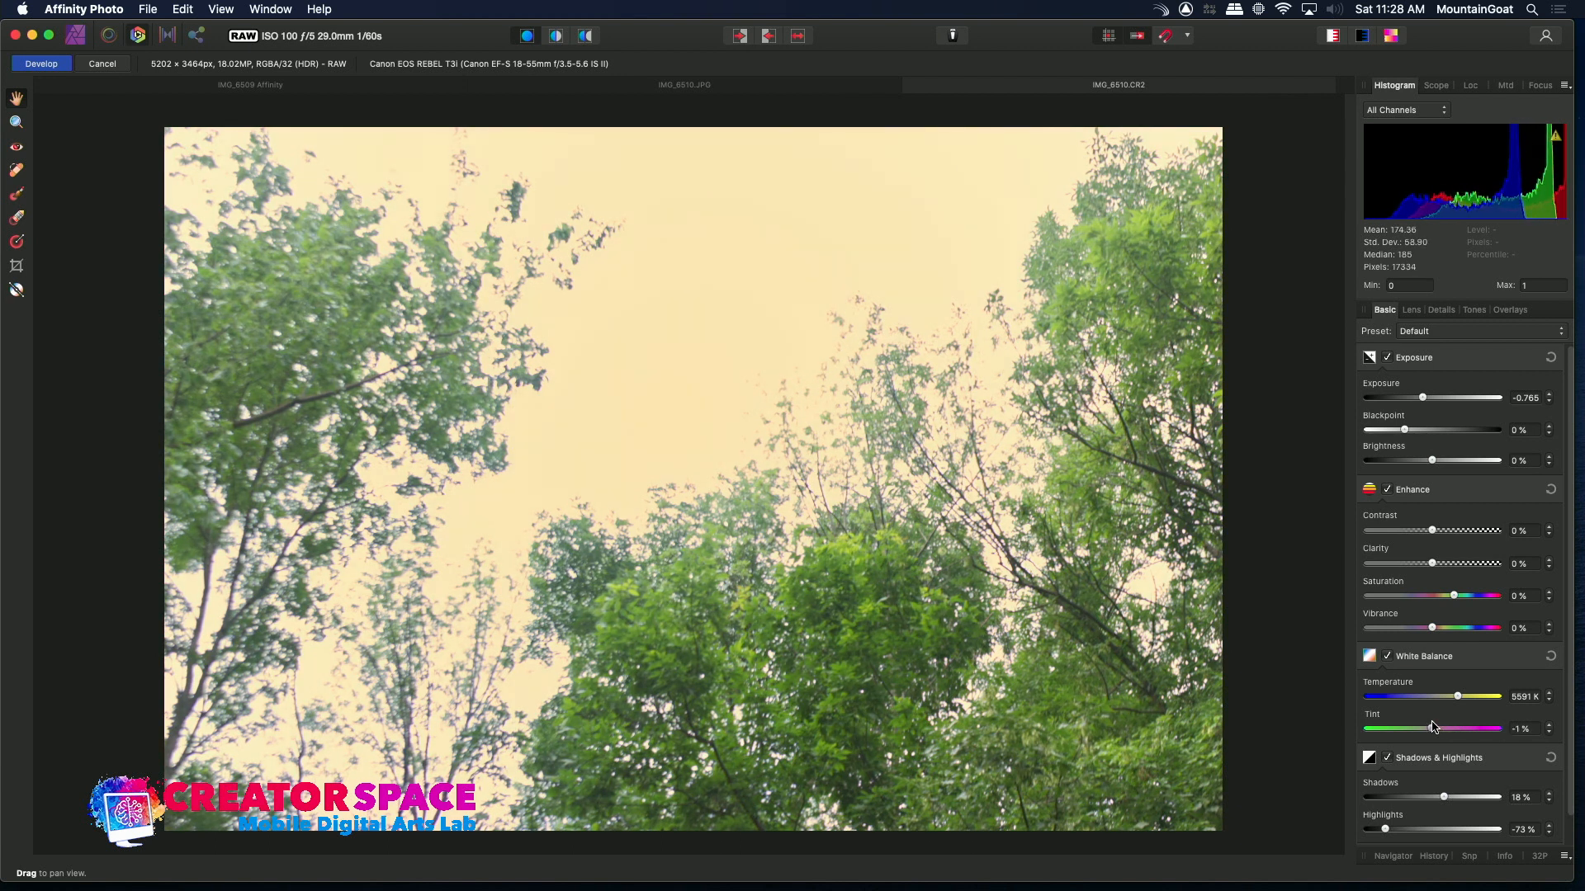
Refine the raw: saturation -18%, exposure 0.01, blackpoint 6%, brightness -8%, contrast 16%, clarity -1%, shadows -3%
left_click_drag(1453, 599, 1437, 599)
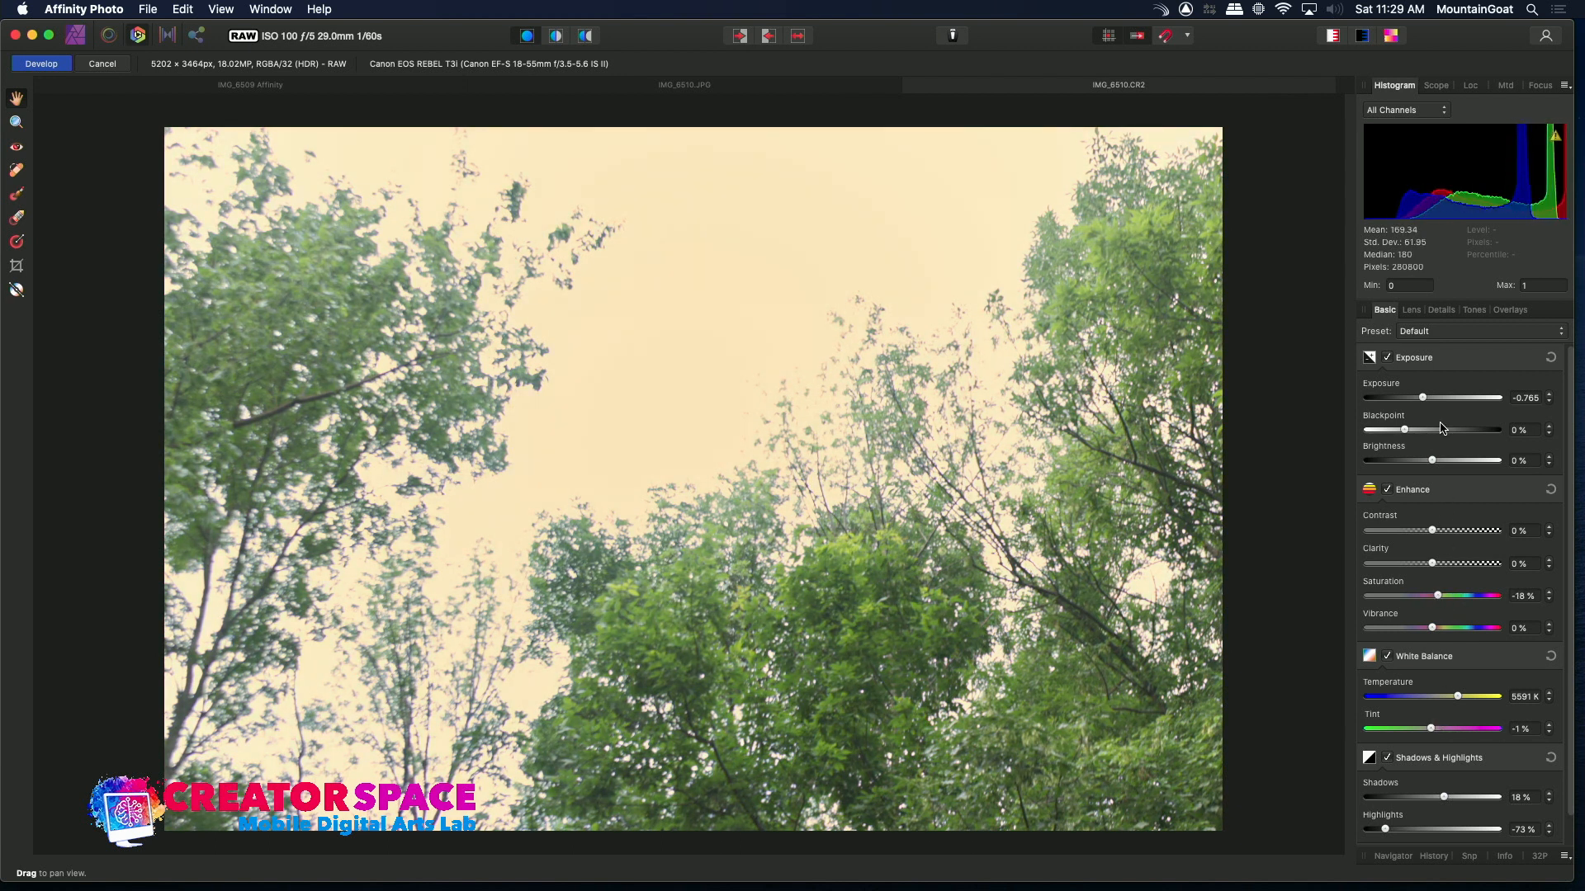
mouse_move(1430, 401)
left_mouse_down()
mouse_move(1406, 399)
mouse_move(1441, 399)
mouse_move(1436, 412)
left_mouse_up()
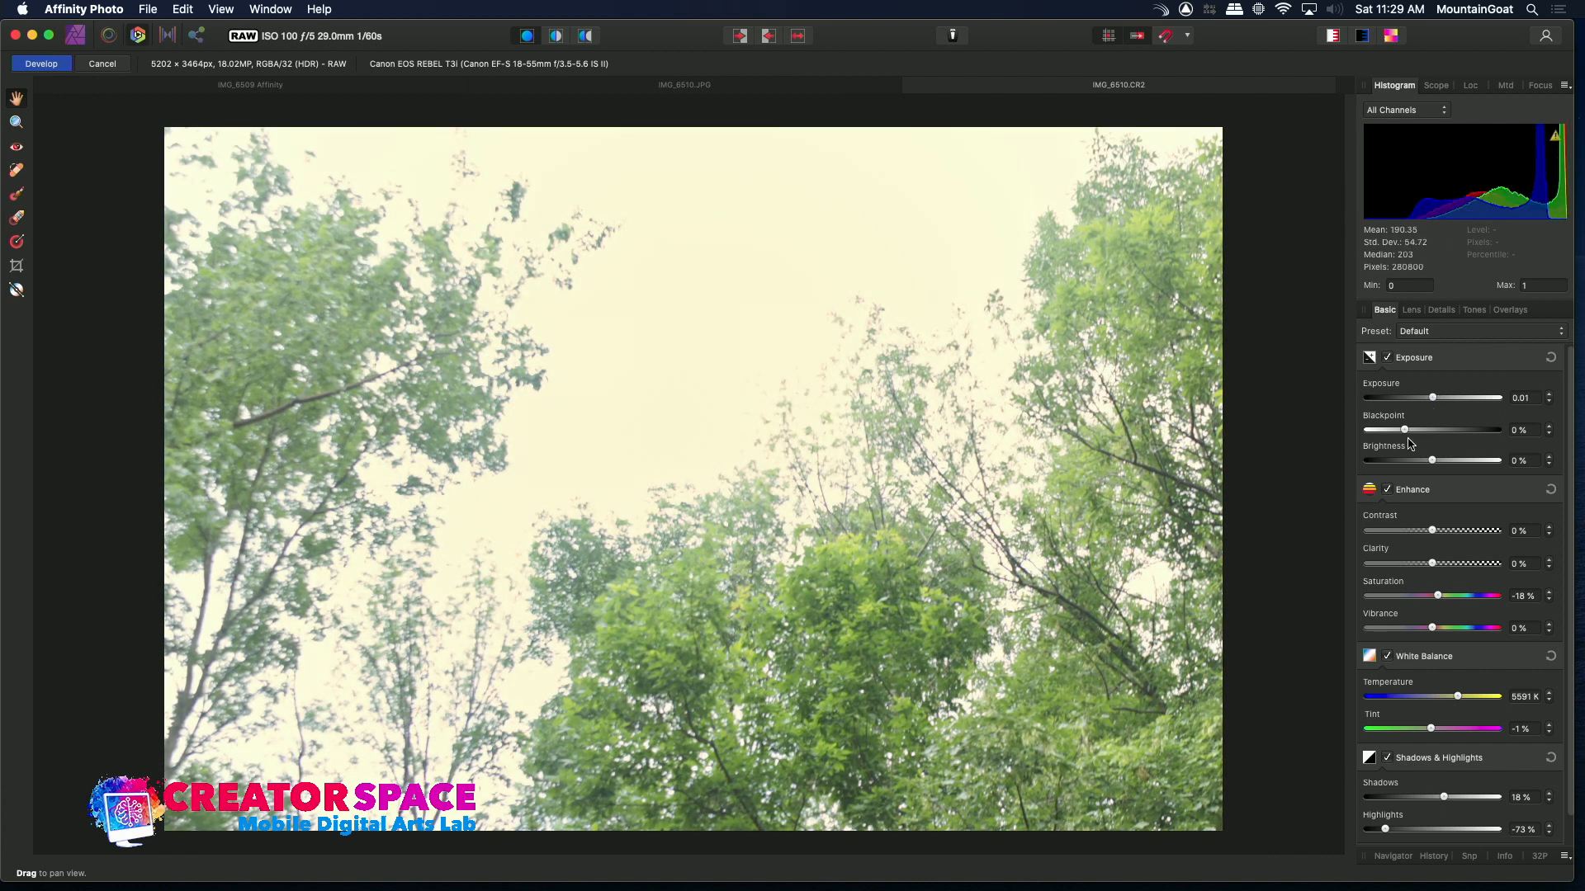
mouse_move(1434, 463)
left_mouse_down()
mouse_move(1386, 465)
mouse_move(1416, 477)
mouse_move(1413, 433)
mouse_move(1453, 450)
mouse_move(1426, 443)
left_mouse_up()
left_click_drag(1431, 533, 1453, 533)
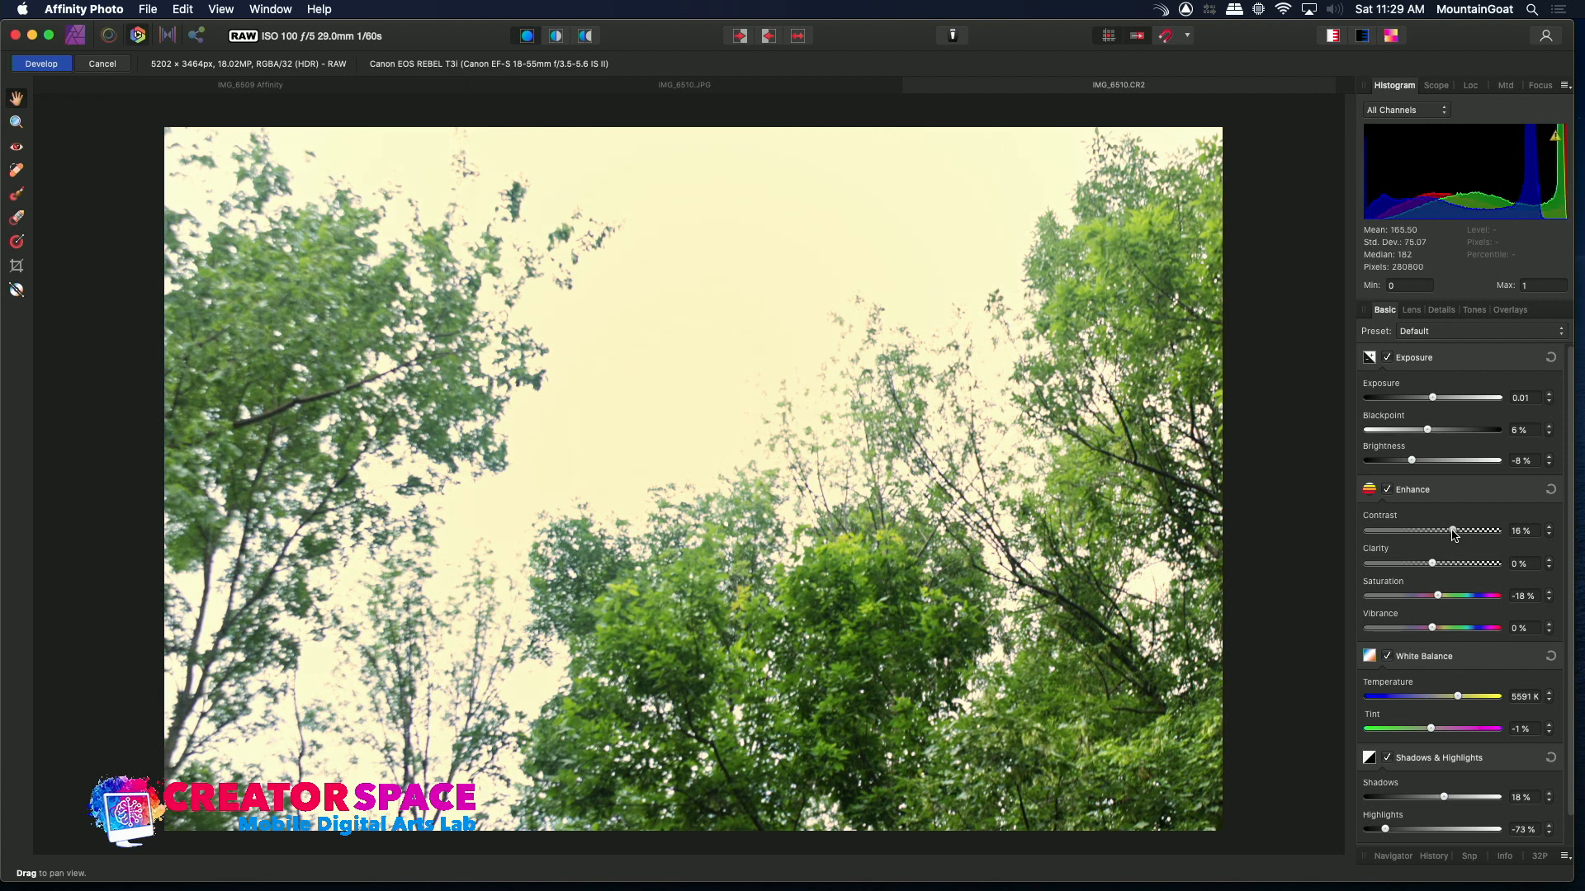
mouse_move(1433, 565)
left_mouse_down()
mouse_move(1482, 570)
mouse_move(1413, 567)
mouse_move(1459, 577)
mouse_move(1434, 577)
left_mouse_up()
left_click_drag(1445, 799, 1387, 835)
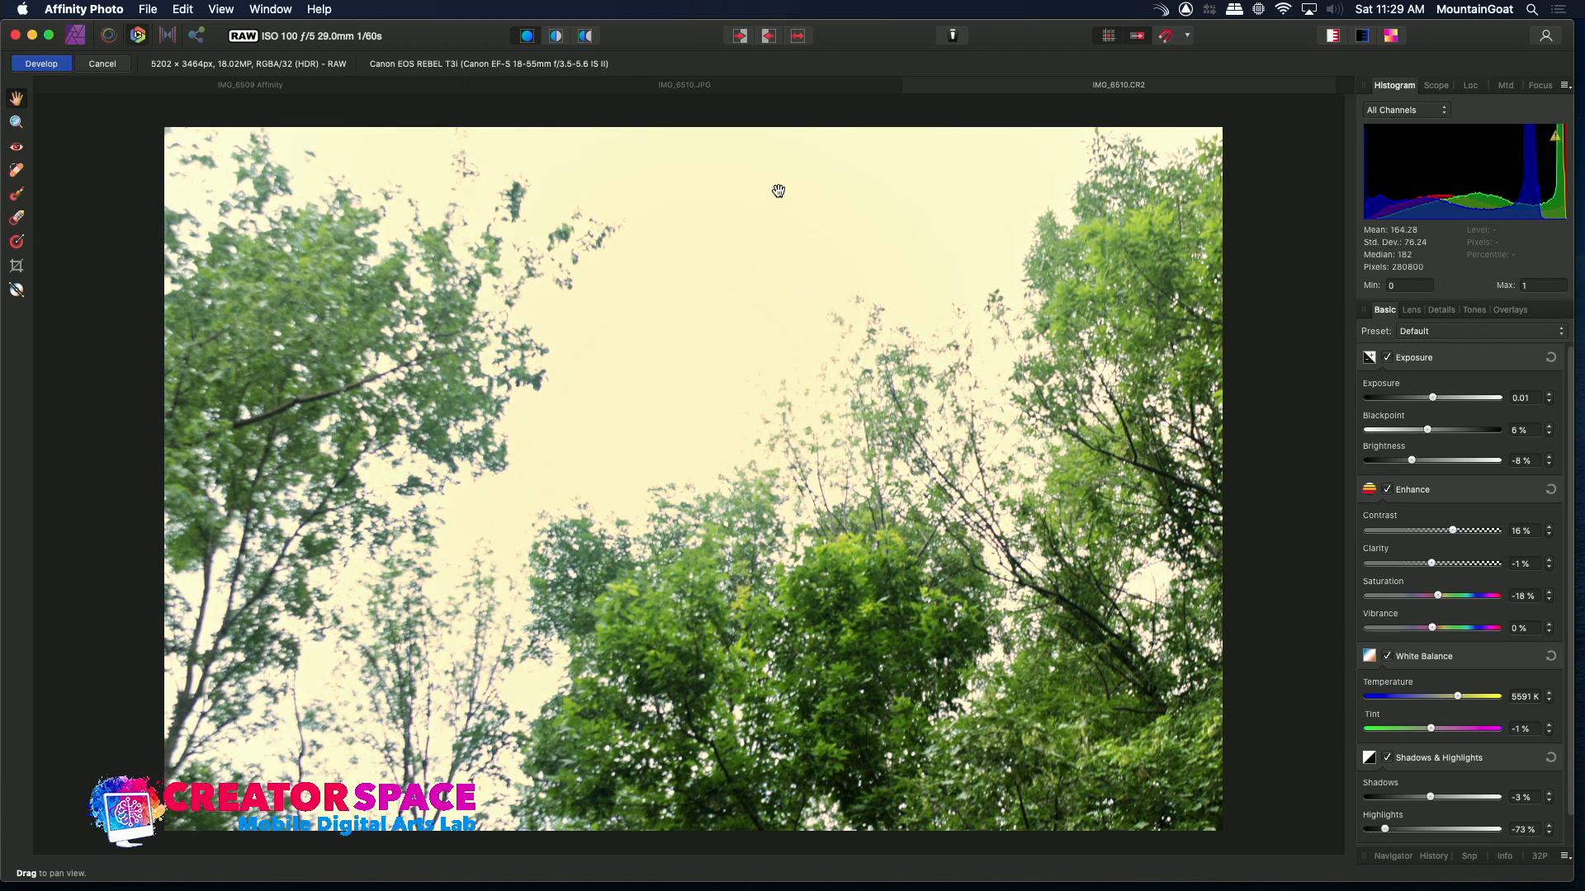
Flip between the IMG_6510 JPEG and adjusted raw tabs to compare the results
left_click(726, 89)
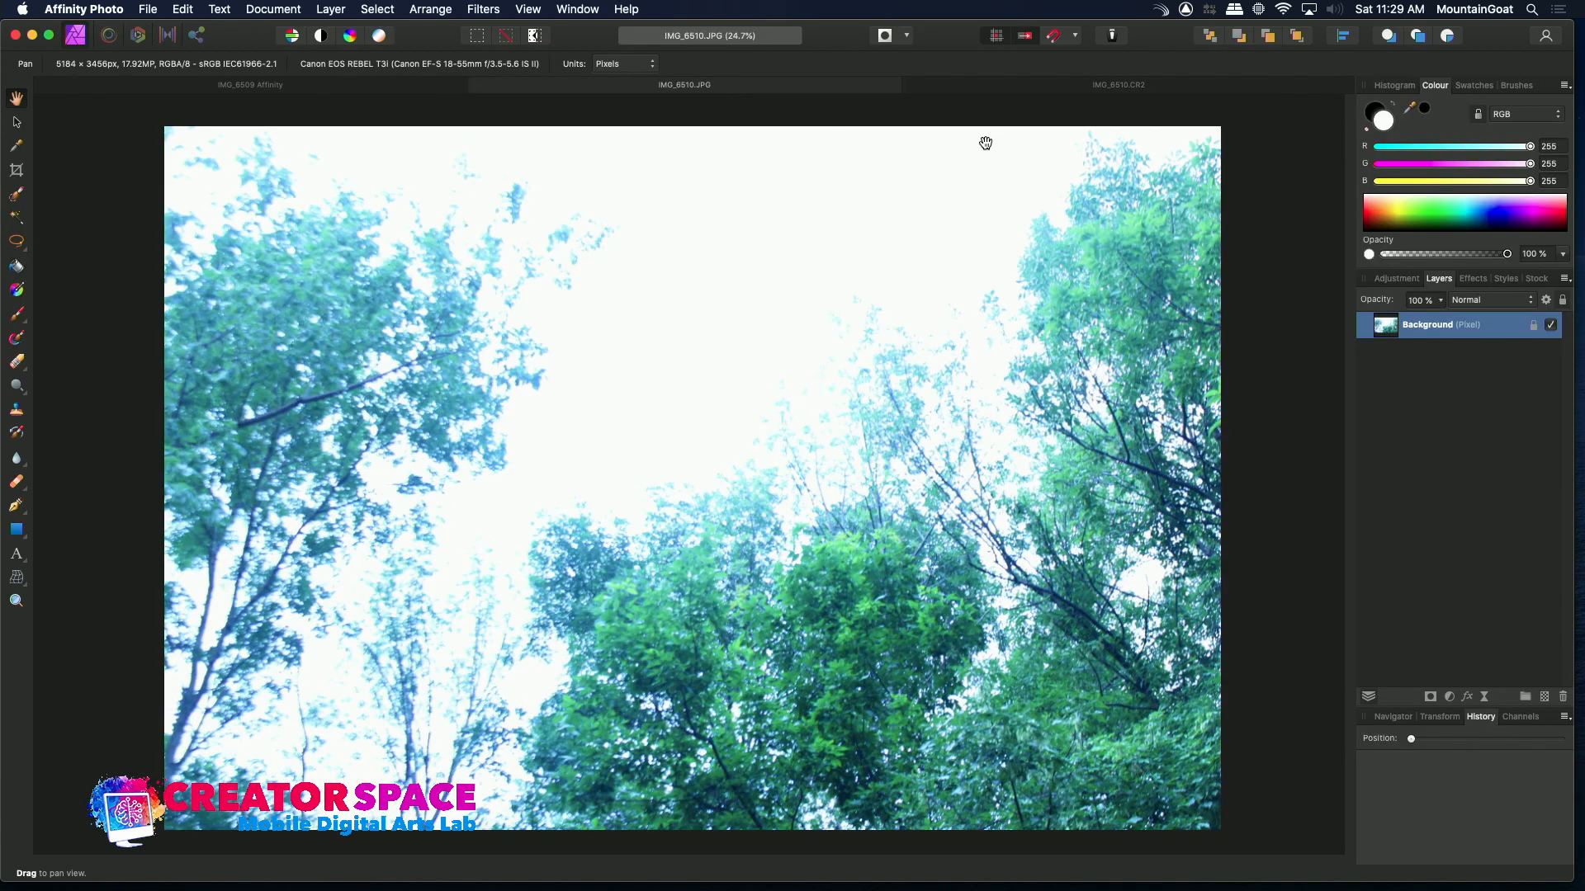
left_click(1049, 89)
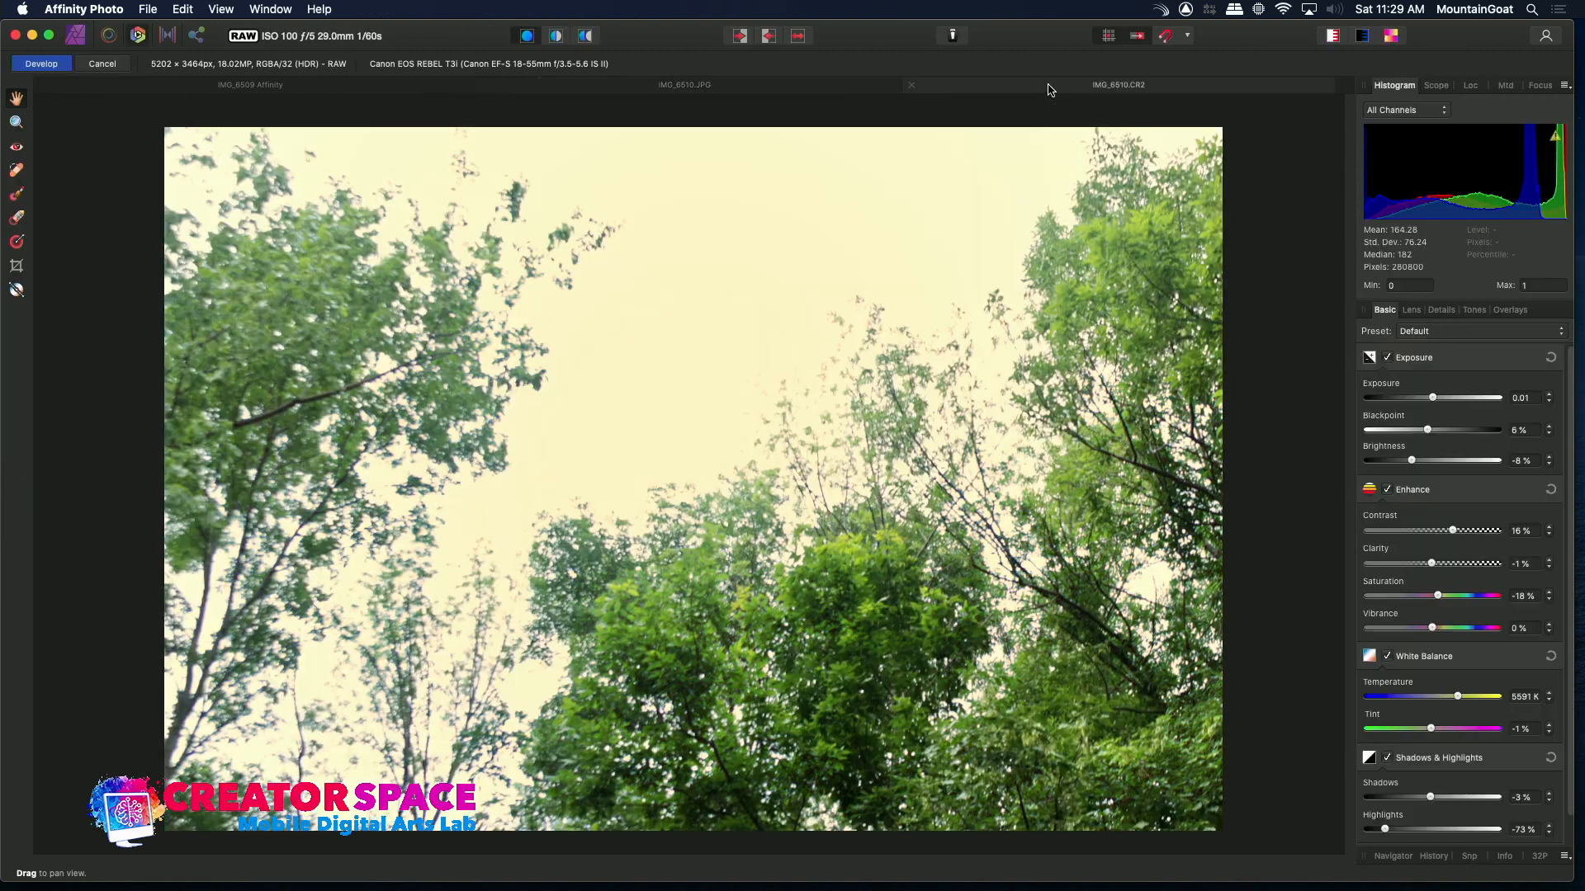
left_click(843, 91)
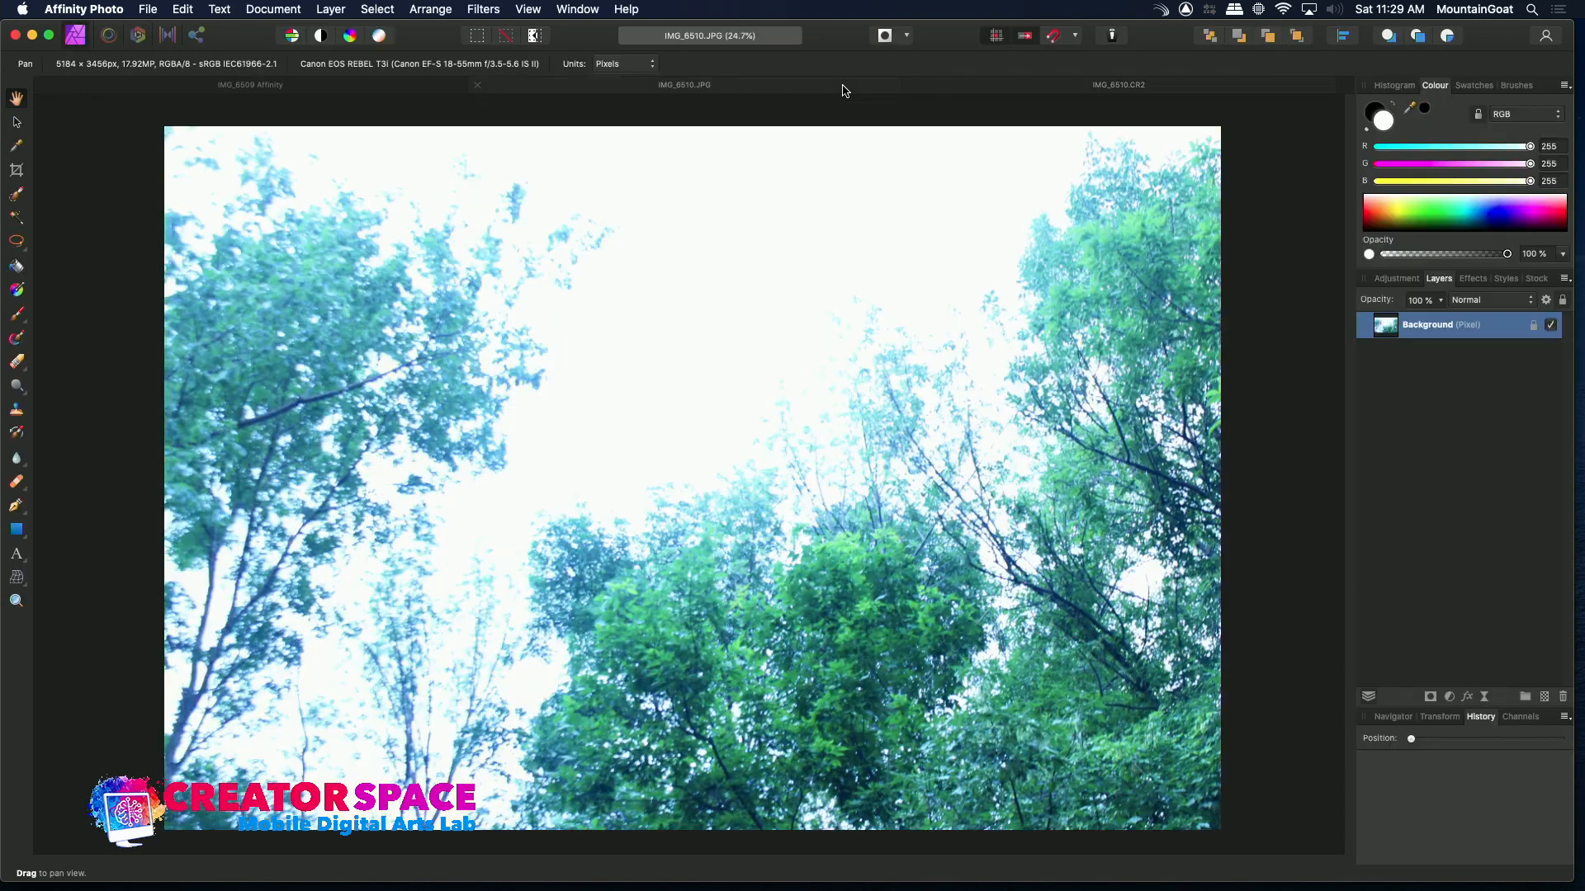
Switch to the IMG_6510 raw and set the white balance temperature to 4889 K
left_click(1020, 93)
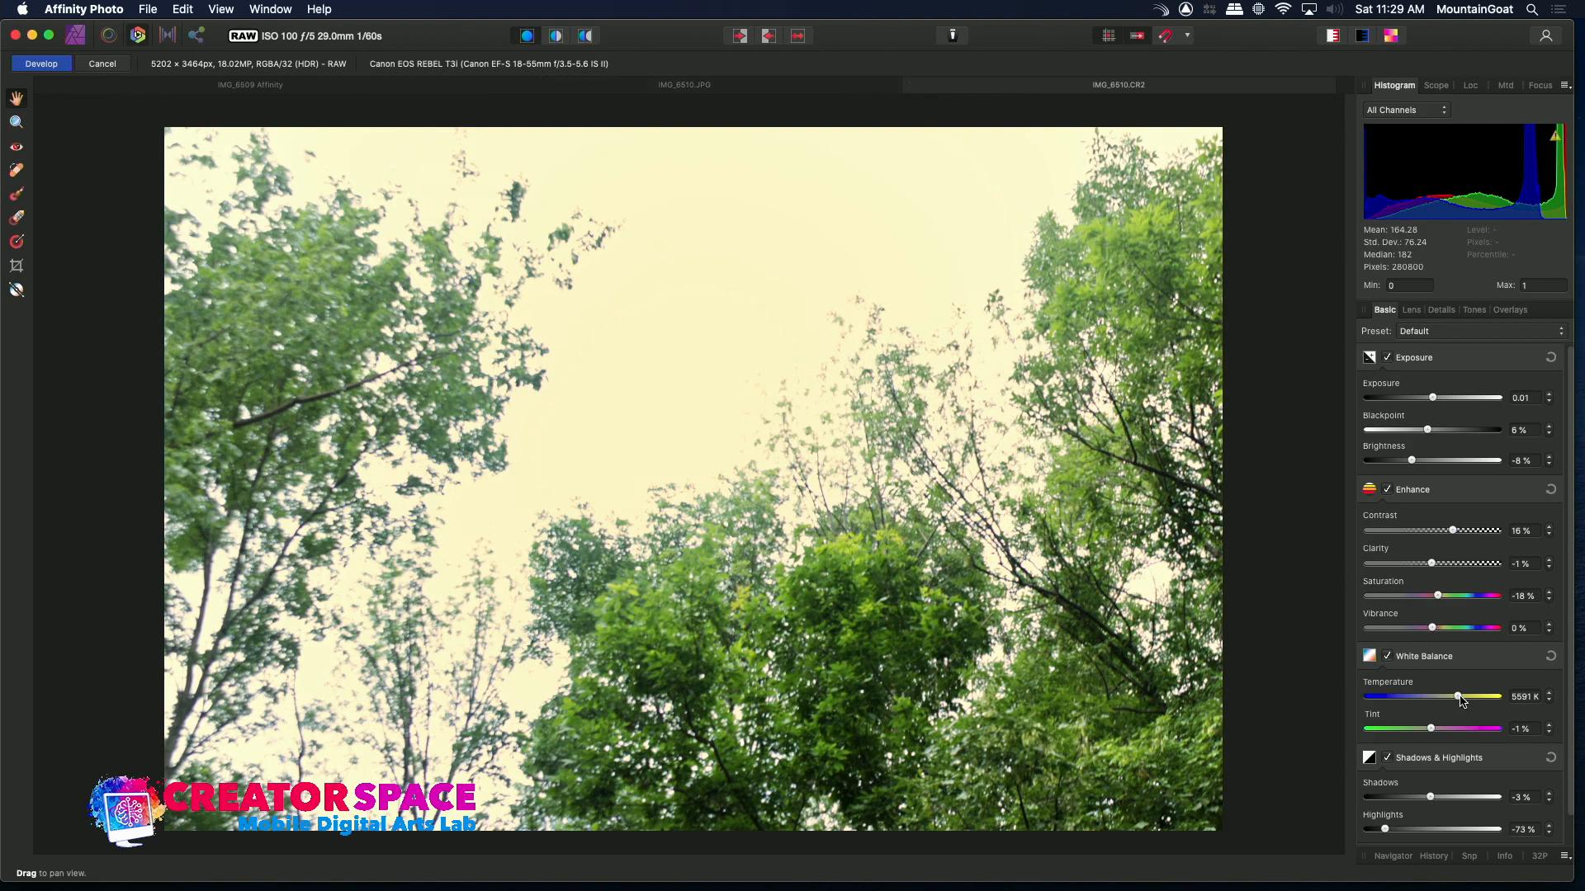
left_click_drag(1459, 700, 1452, 700)
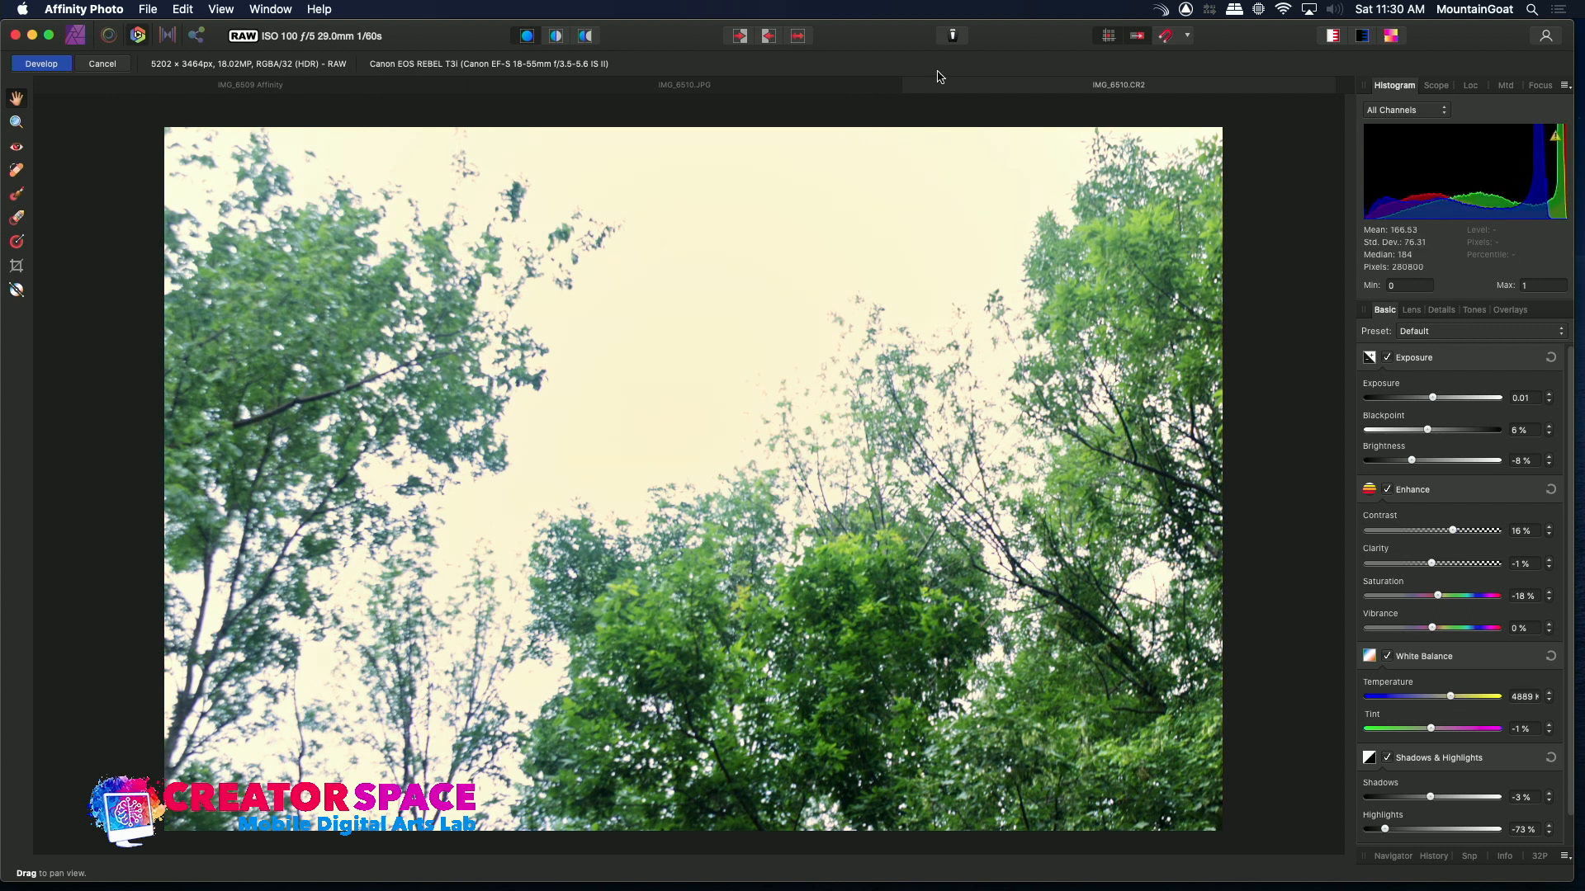
Flip repeatedly between the IMG_6510 JPEG and raw tabs to compare the two versions
left_click(800, 89)
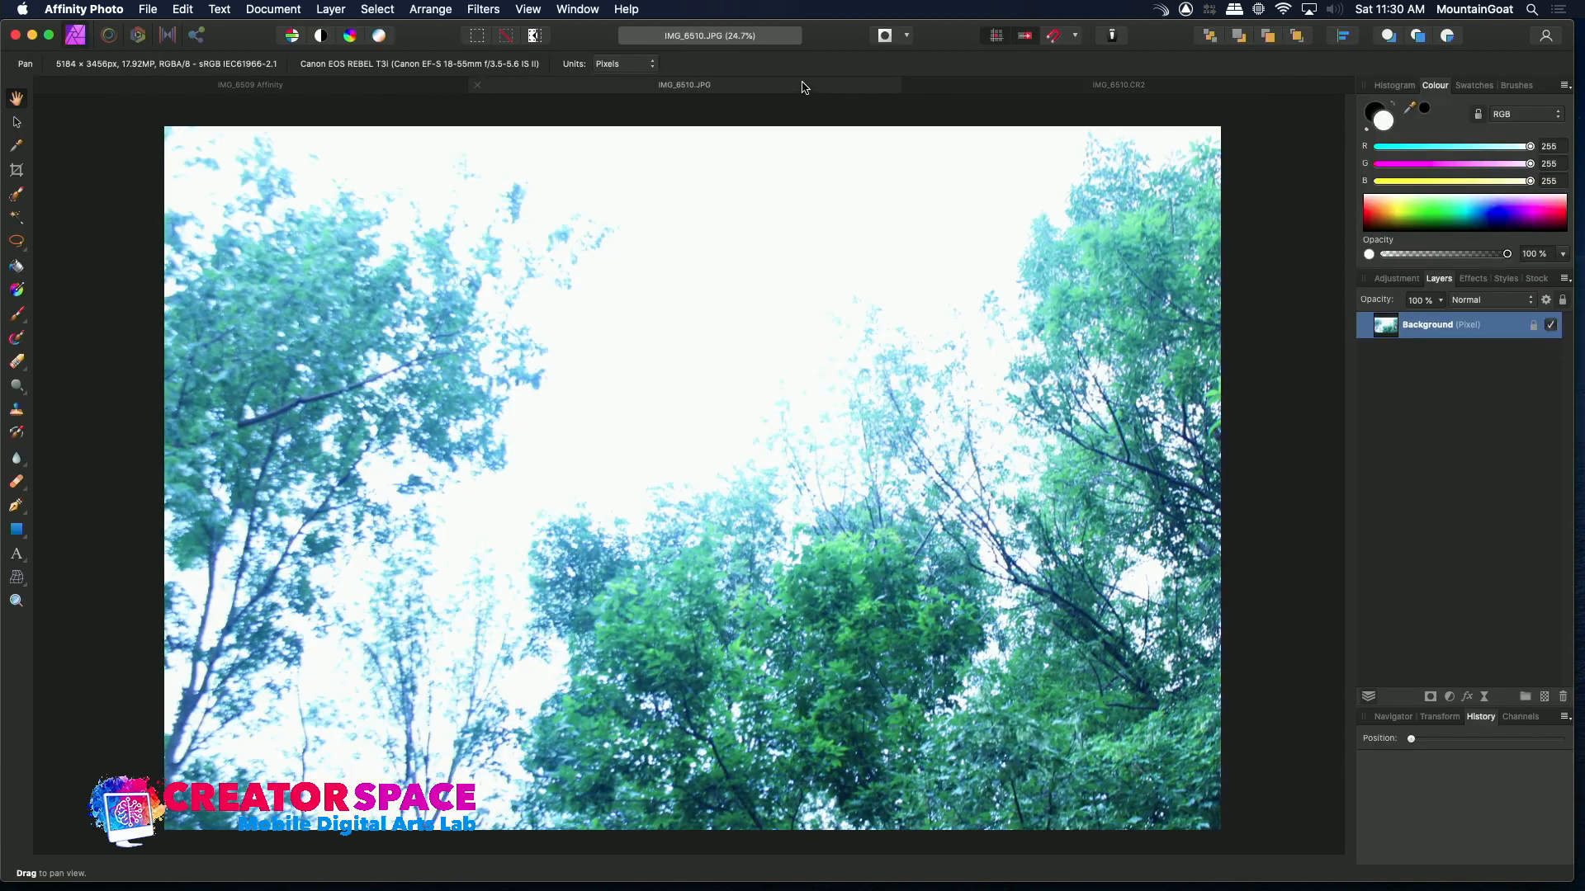
left_click(1006, 89)
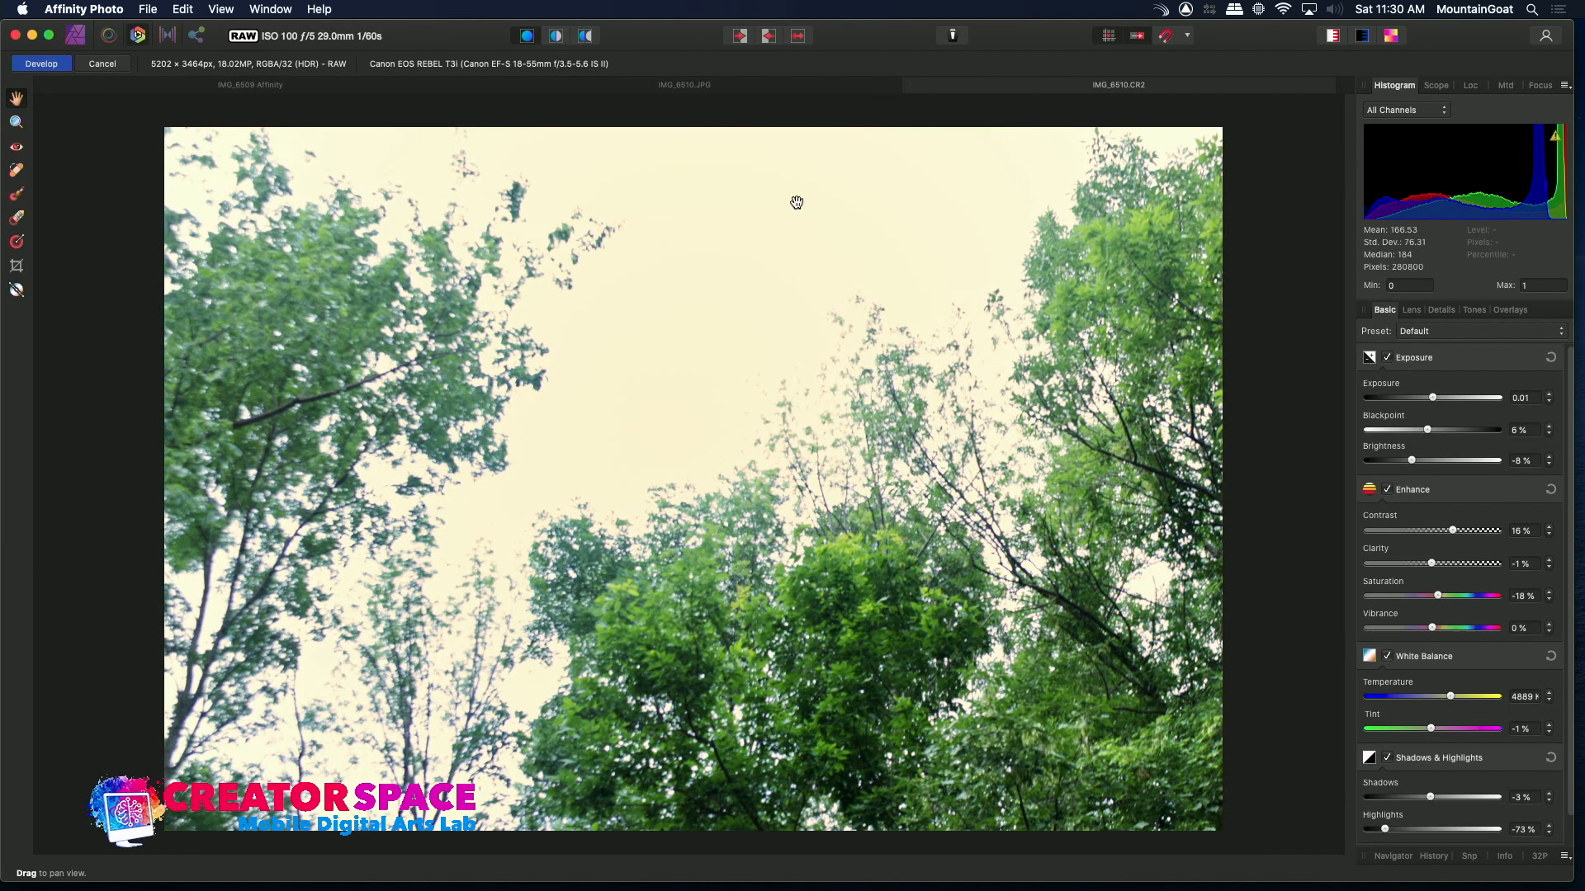
left_click(788, 83)
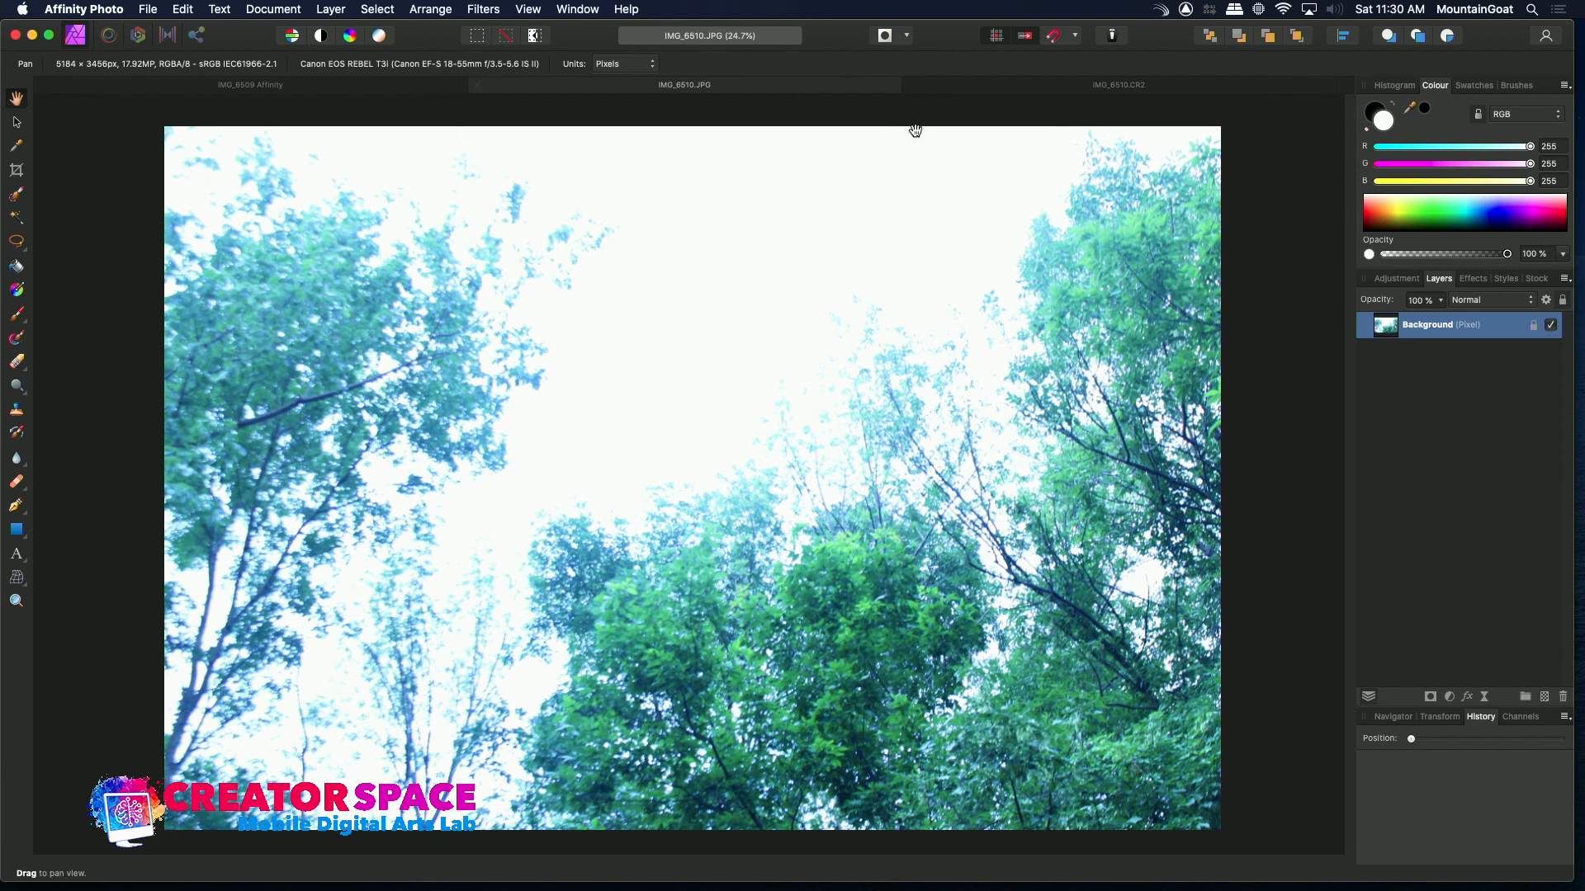
left_click(1024, 92)
left_click(808, 89)
left_click(1006, 91)
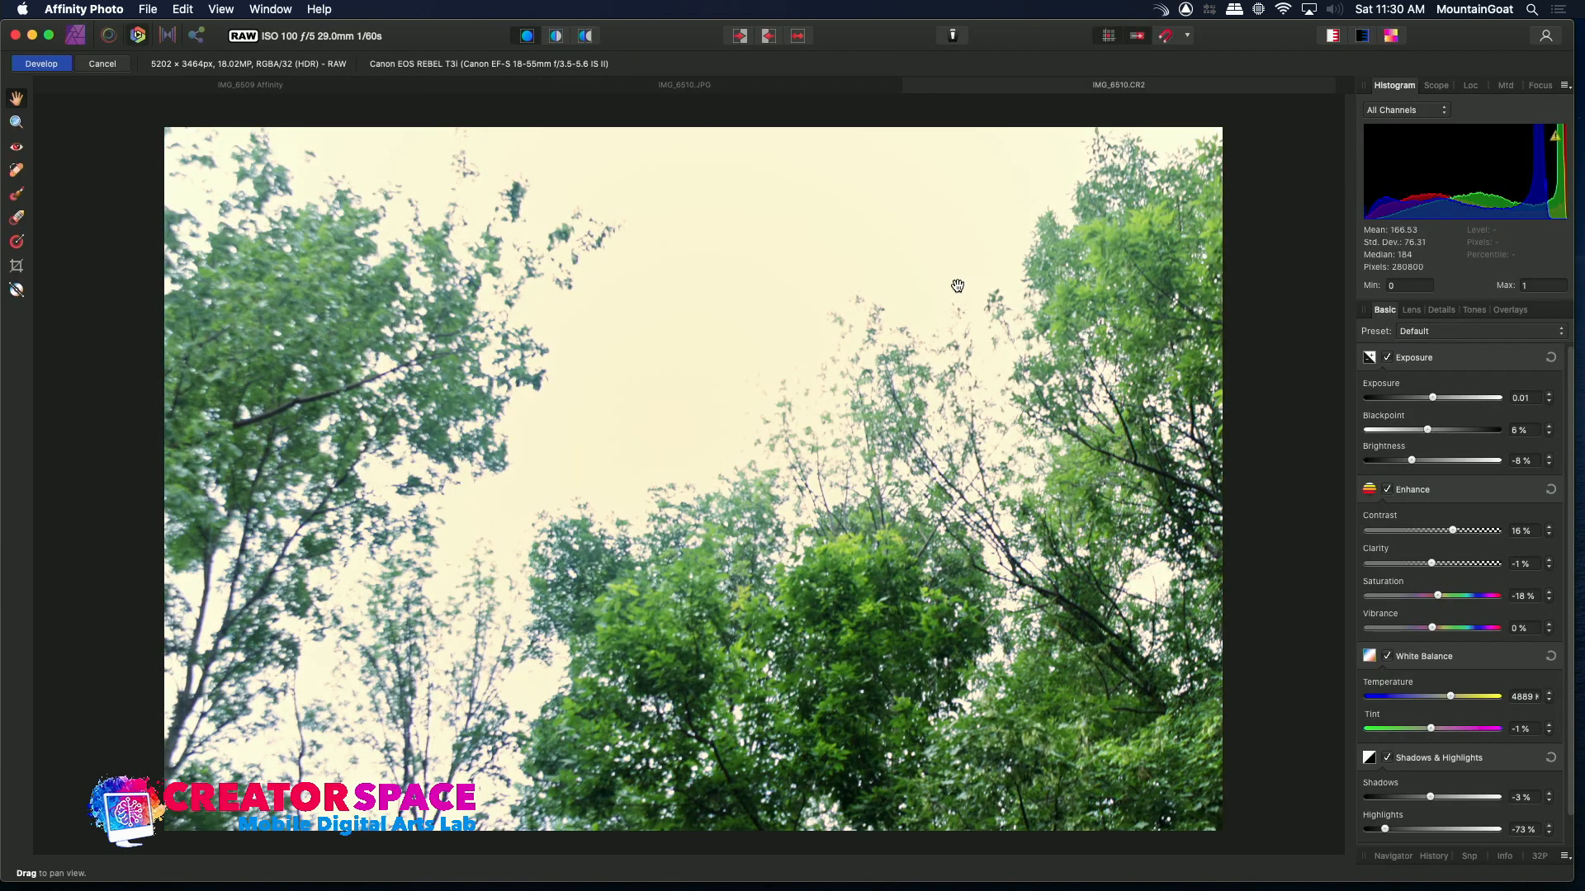
left_click(777, 92)
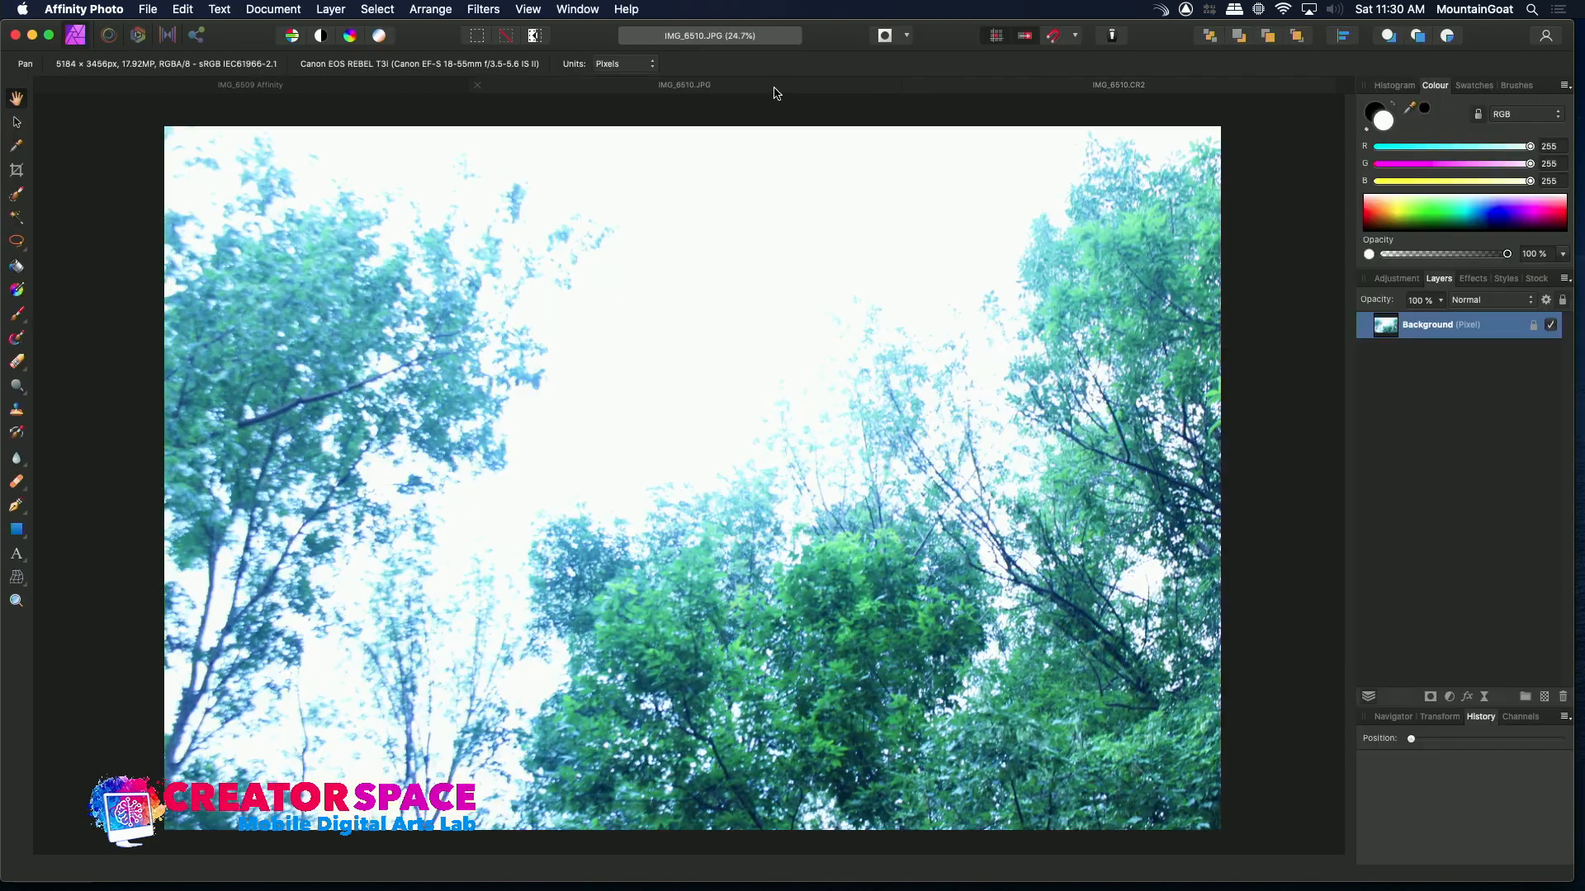
left_click(1027, 90)
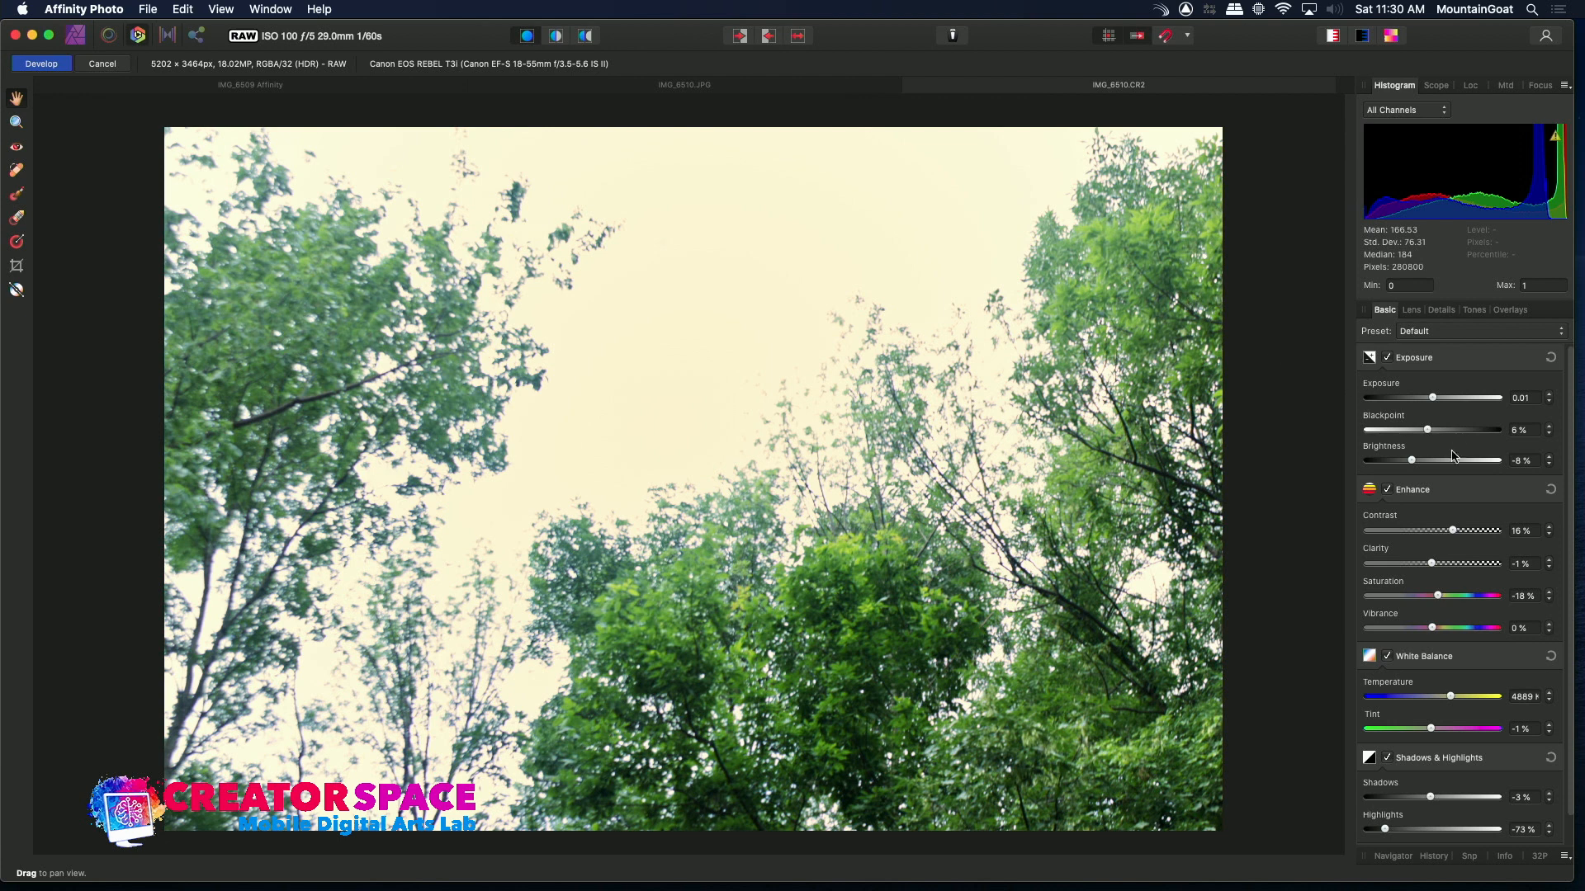
Adjust the raw with exposure 0.272, brightness -12%, saturation -9% and vibrance -11%
mouse_move(1442, 397)
left_mouse_down()
mouse_move(1503, 420)
mouse_move(1375, 402)
mouse_move(1436, 408)
left_mouse_up()
mouse_move(1413, 465)
left_mouse_down()
mouse_move(1399, 464)
mouse_move(1432, 467)
mouse_move(1375, 474)
mouse_move(1401, 475)
left_mouse_up()
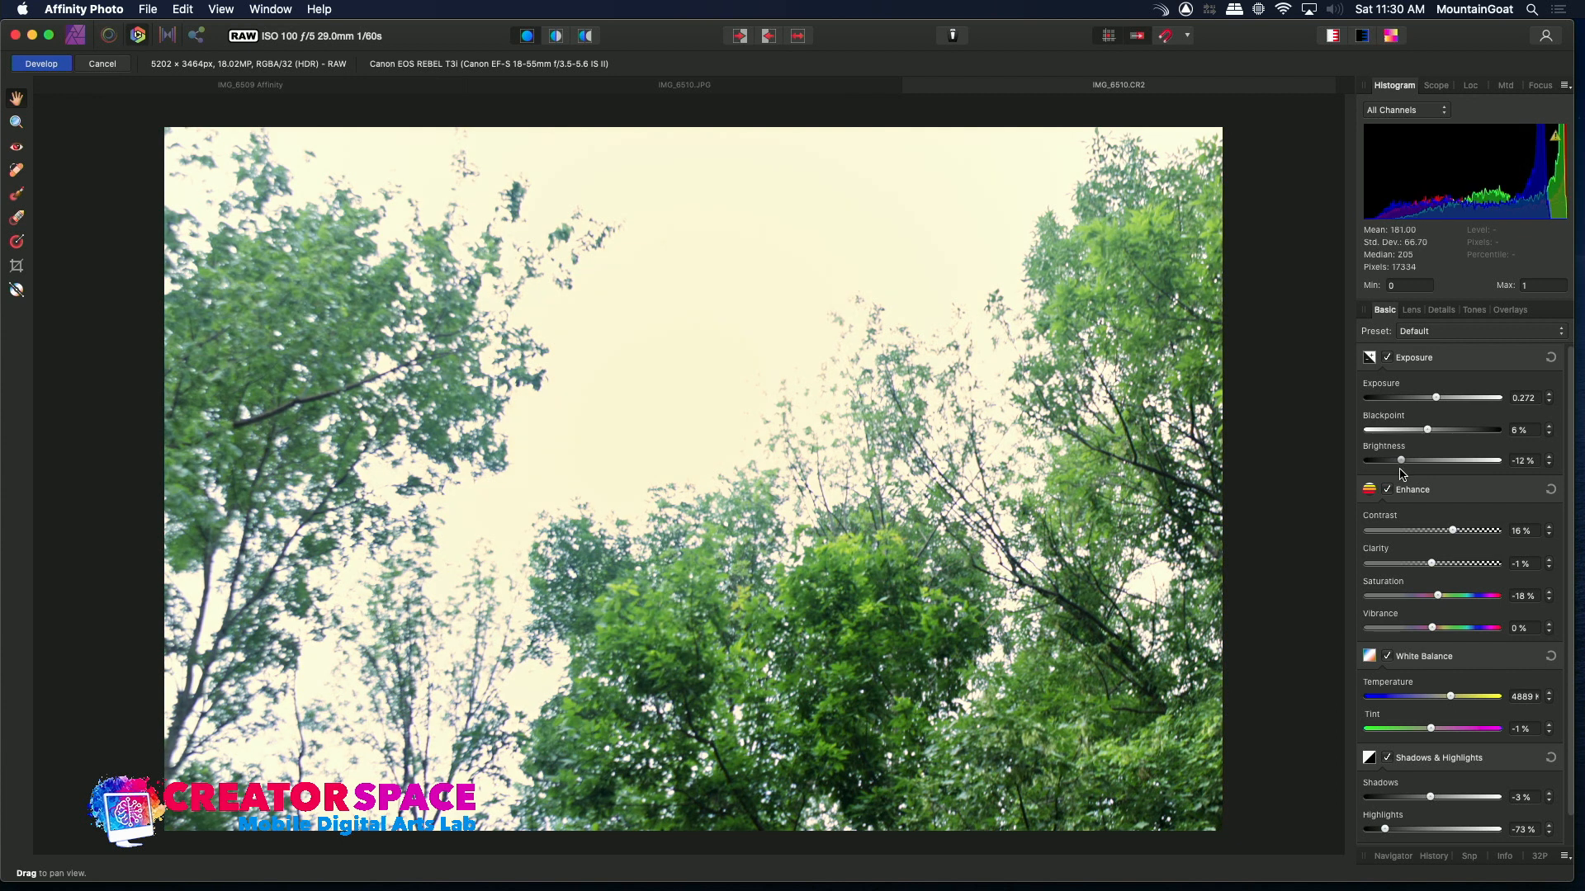
left_click_drag(1439, 599, 1418, 630)
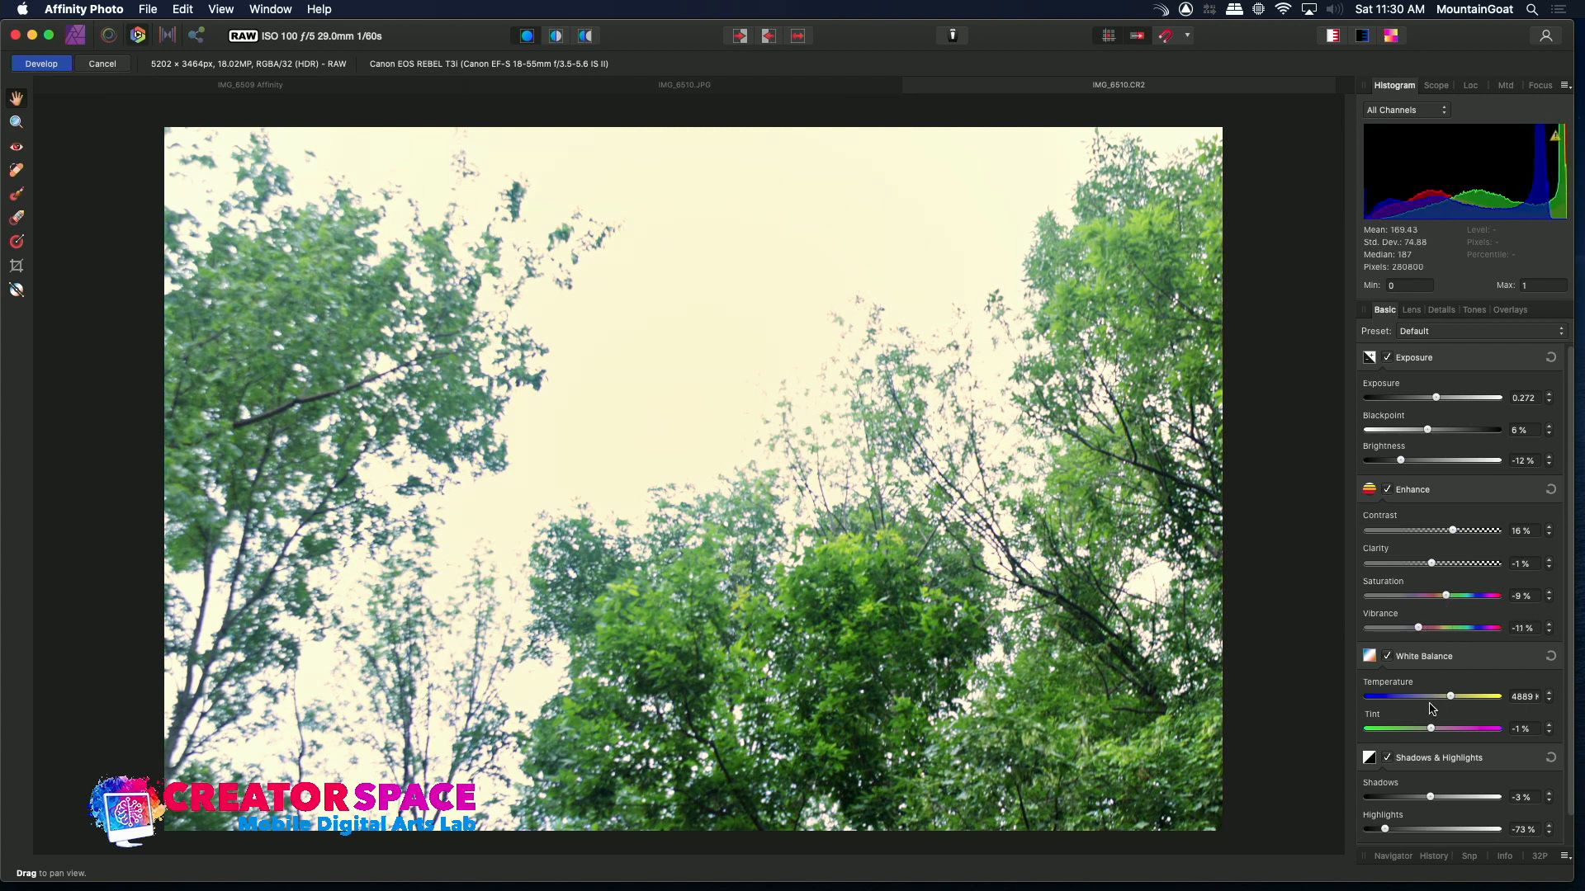
Set the temperature to 4675 K and tint to -2%, and compare the result with the JPEG tab
left_click_drag(1430, 732, 1449, 702)
left_click_drag(1568, 625, 1569, 648)
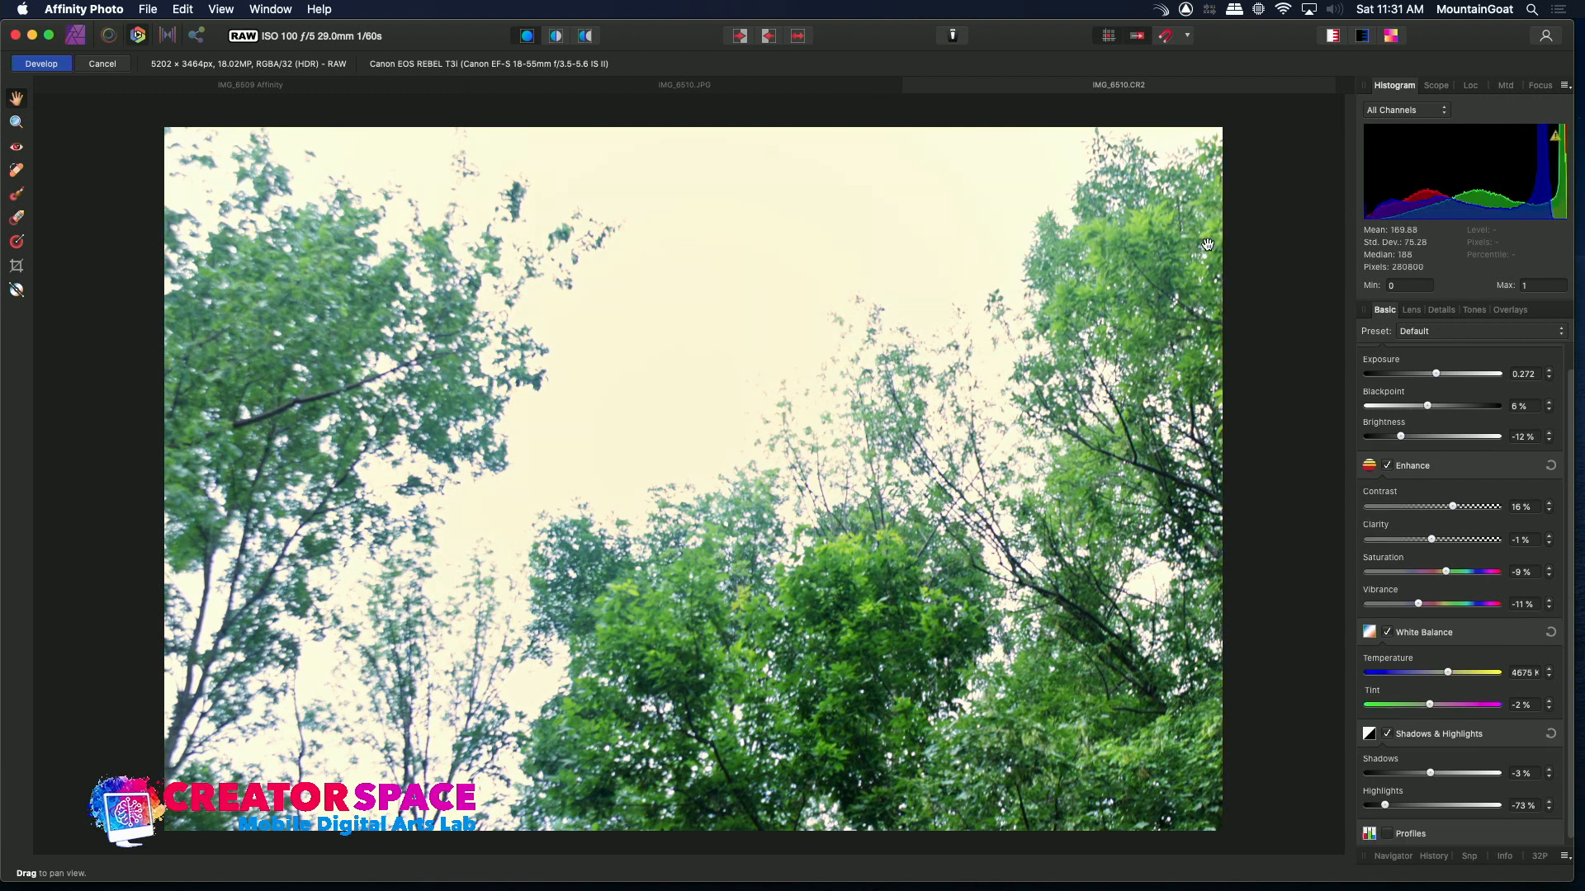
left_click(838, 87)
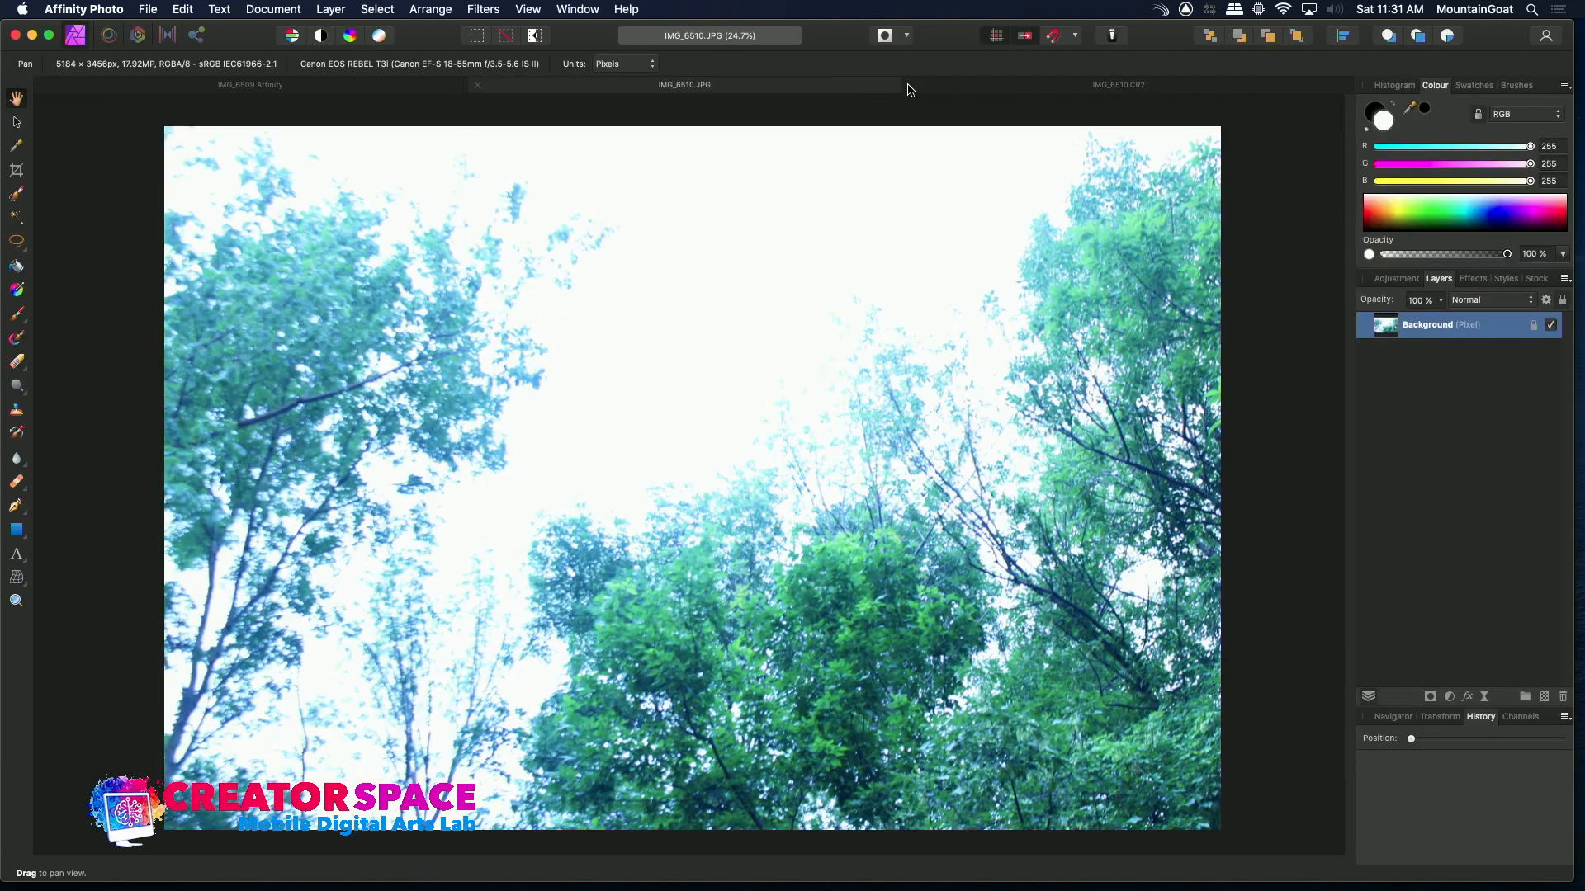
left_click(1001, 89)
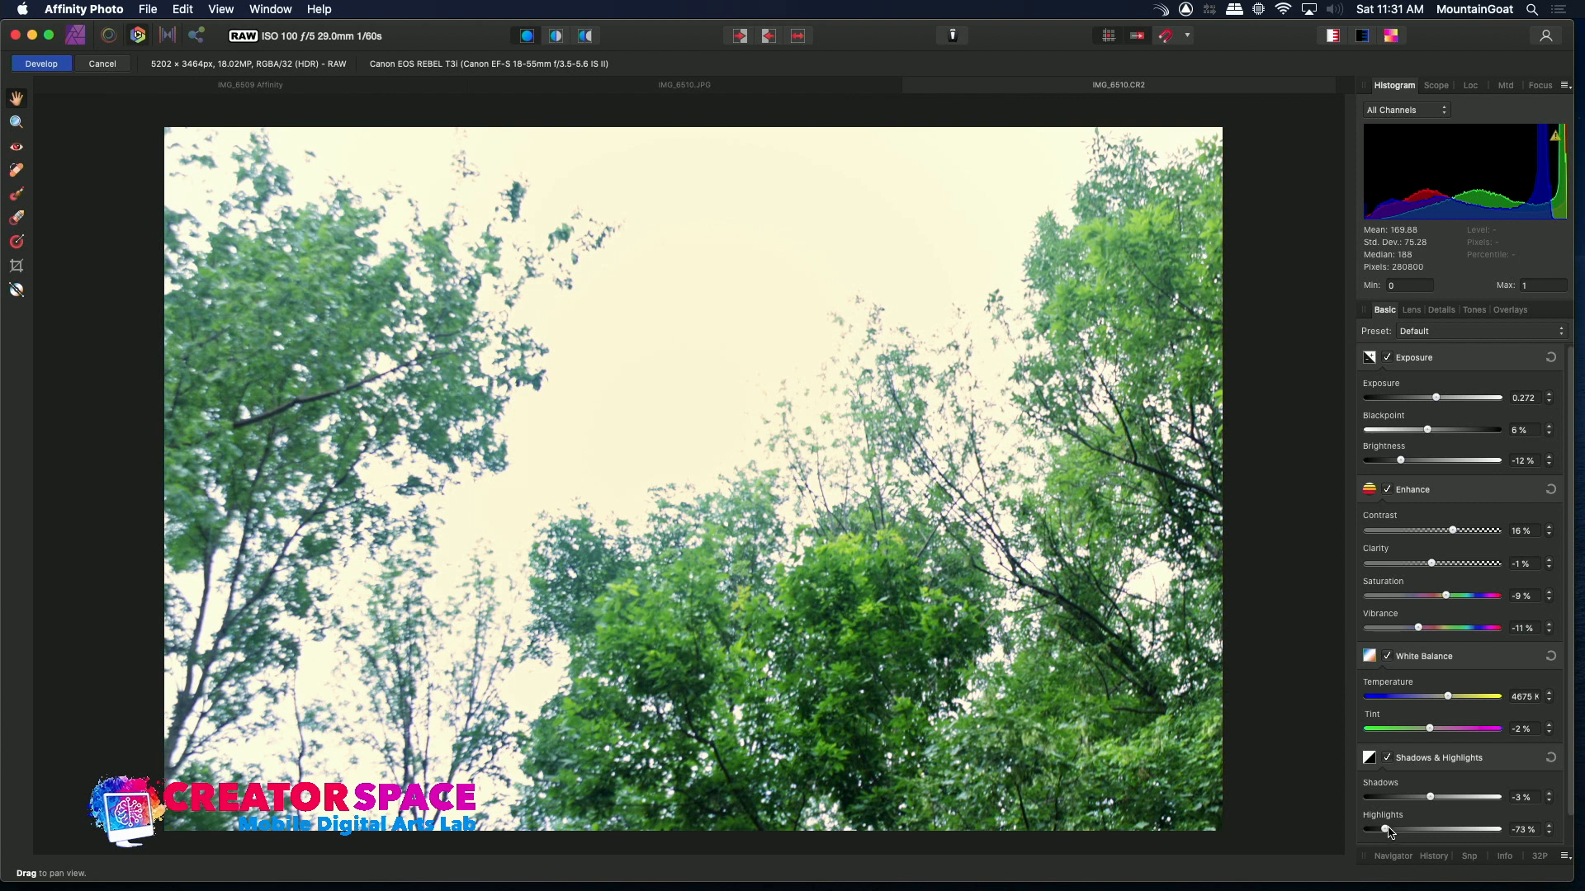
Set highlights to -76% and temperature to 5001 K, and develop the IMG_6510 raw
mouse_move(1387, 834)
left_mouse_down()
mouse_move(1370, 834)
mouse_move(1412, 837)
mouse_move(1383, 833)
left_mouse_up()
left_click_drag(1450, 699, 1454, 702)
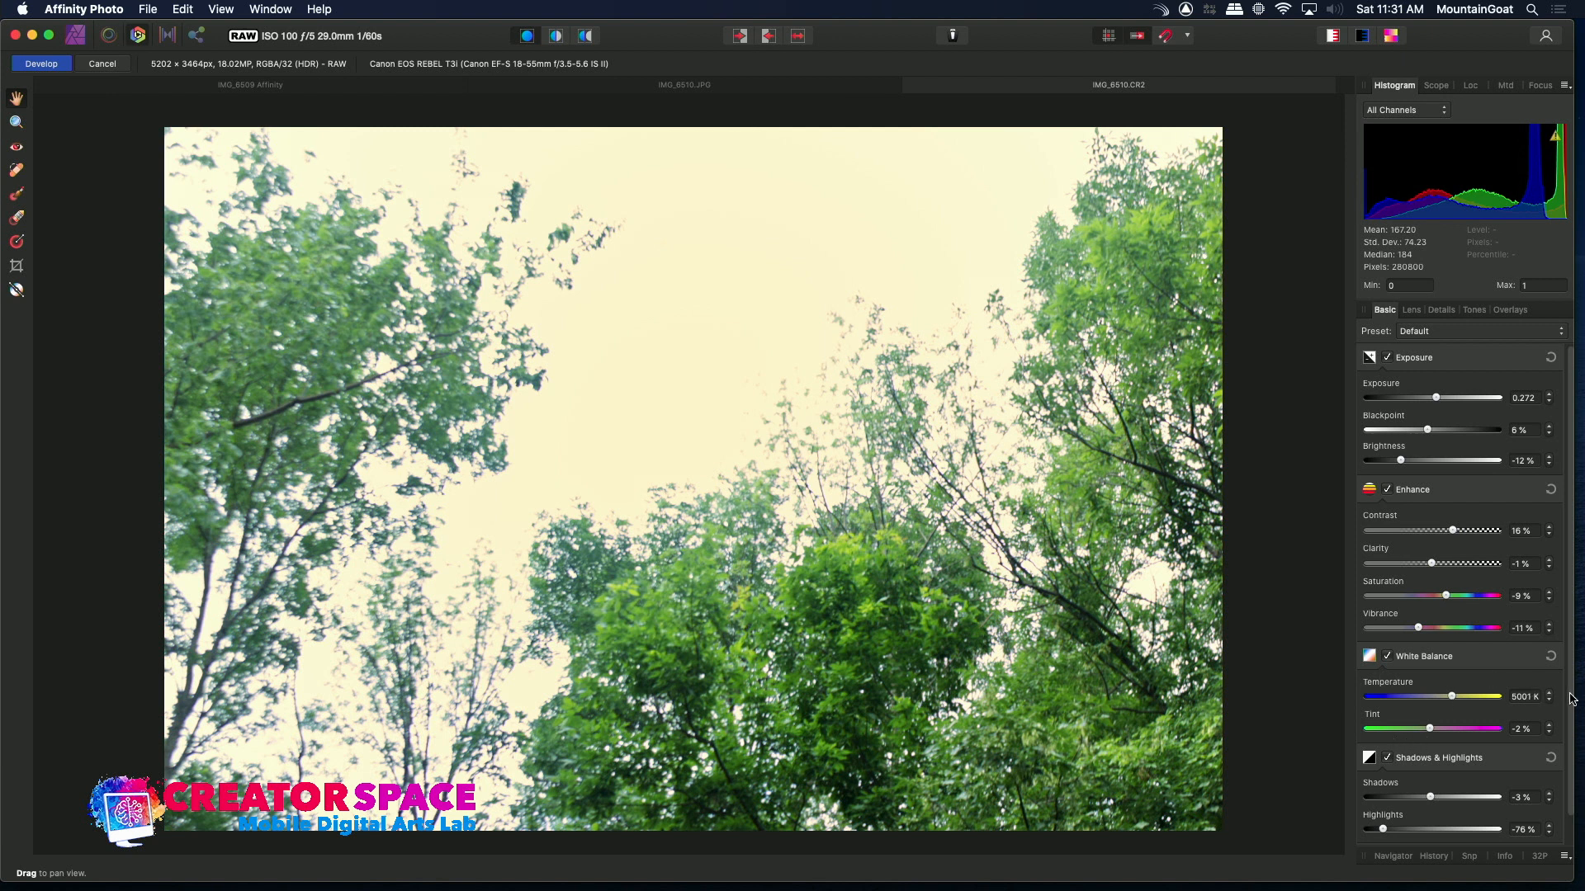
scroll(1572, 711, "down", 2)
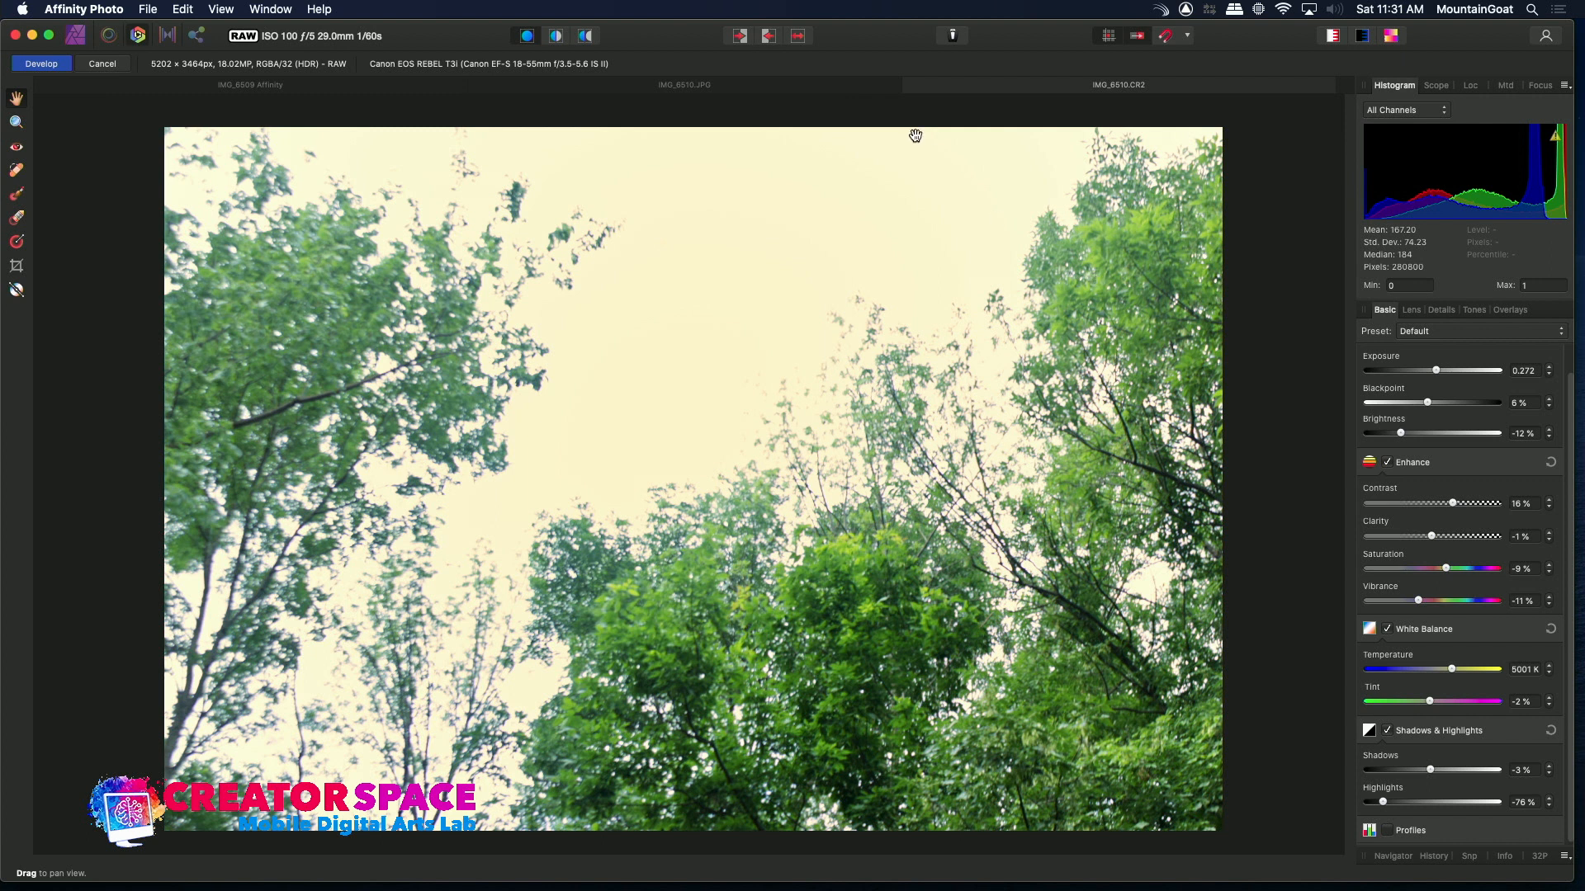
left_click(25, 66)
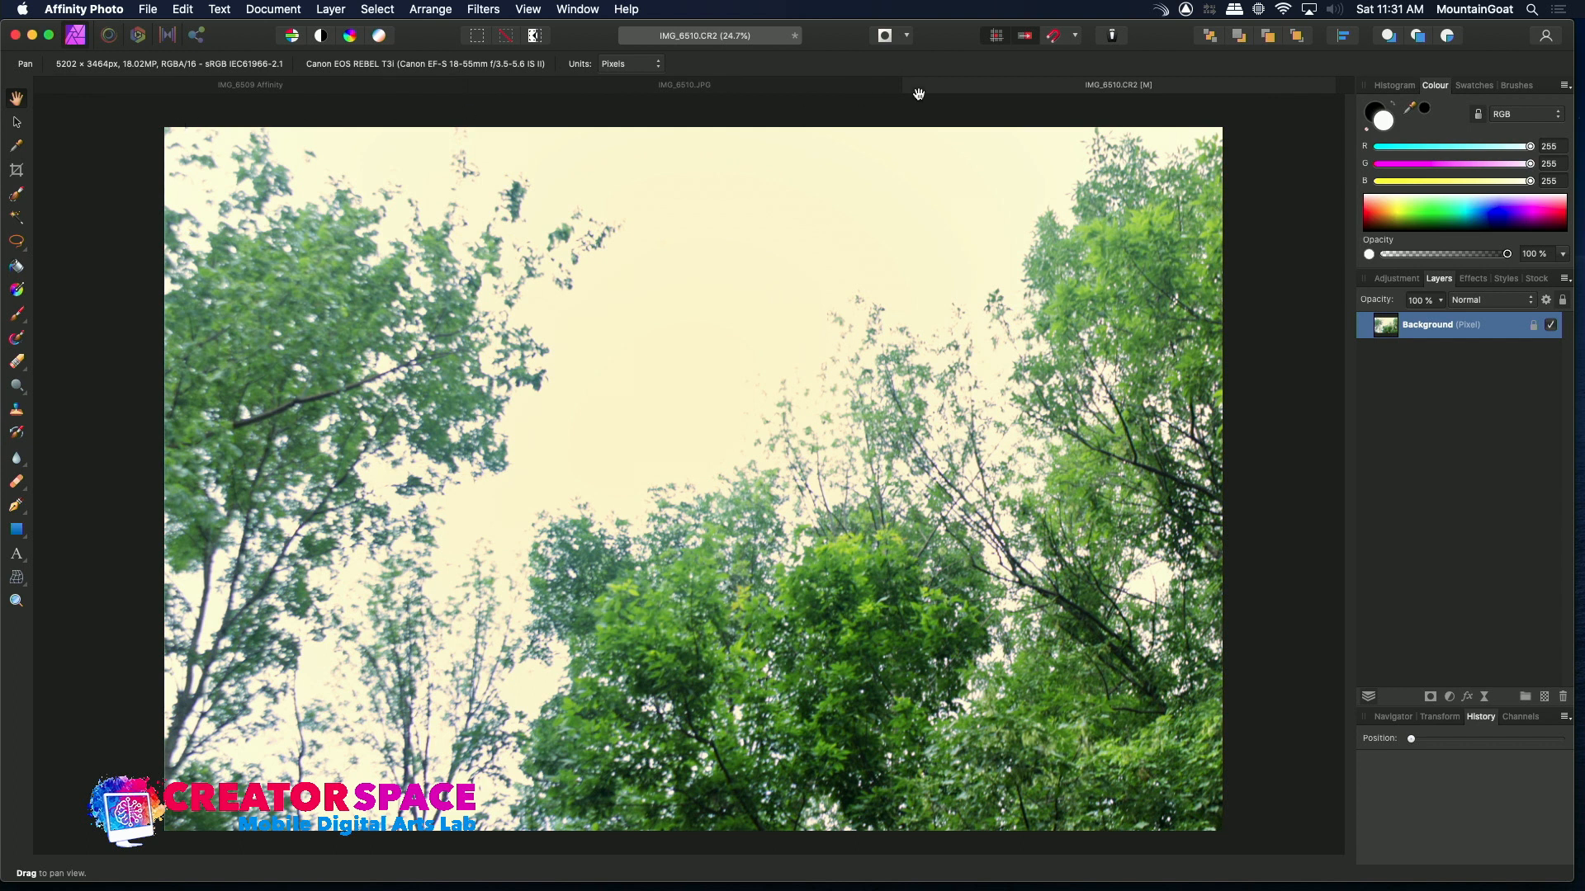
Compare the developed IMG_6510 raw against its JPEG, and close the JPEG document
left_click(828, 90)
left_click(978, 94)
left_click(828, 83)
left_click(1007, 91)
left_click(819, 96)
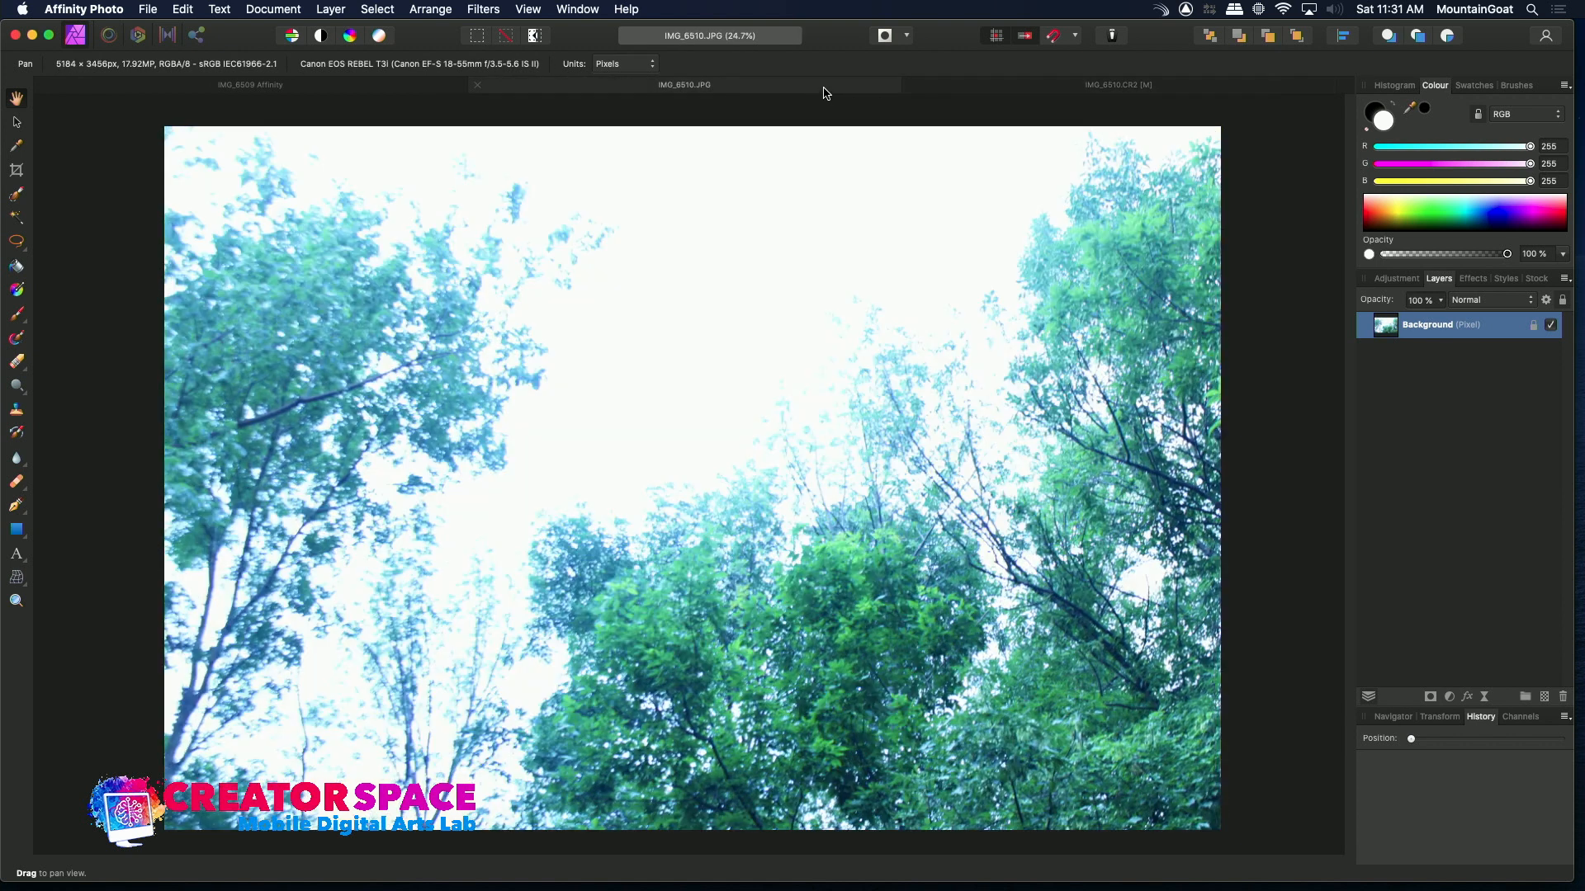
left_click(960, 95)
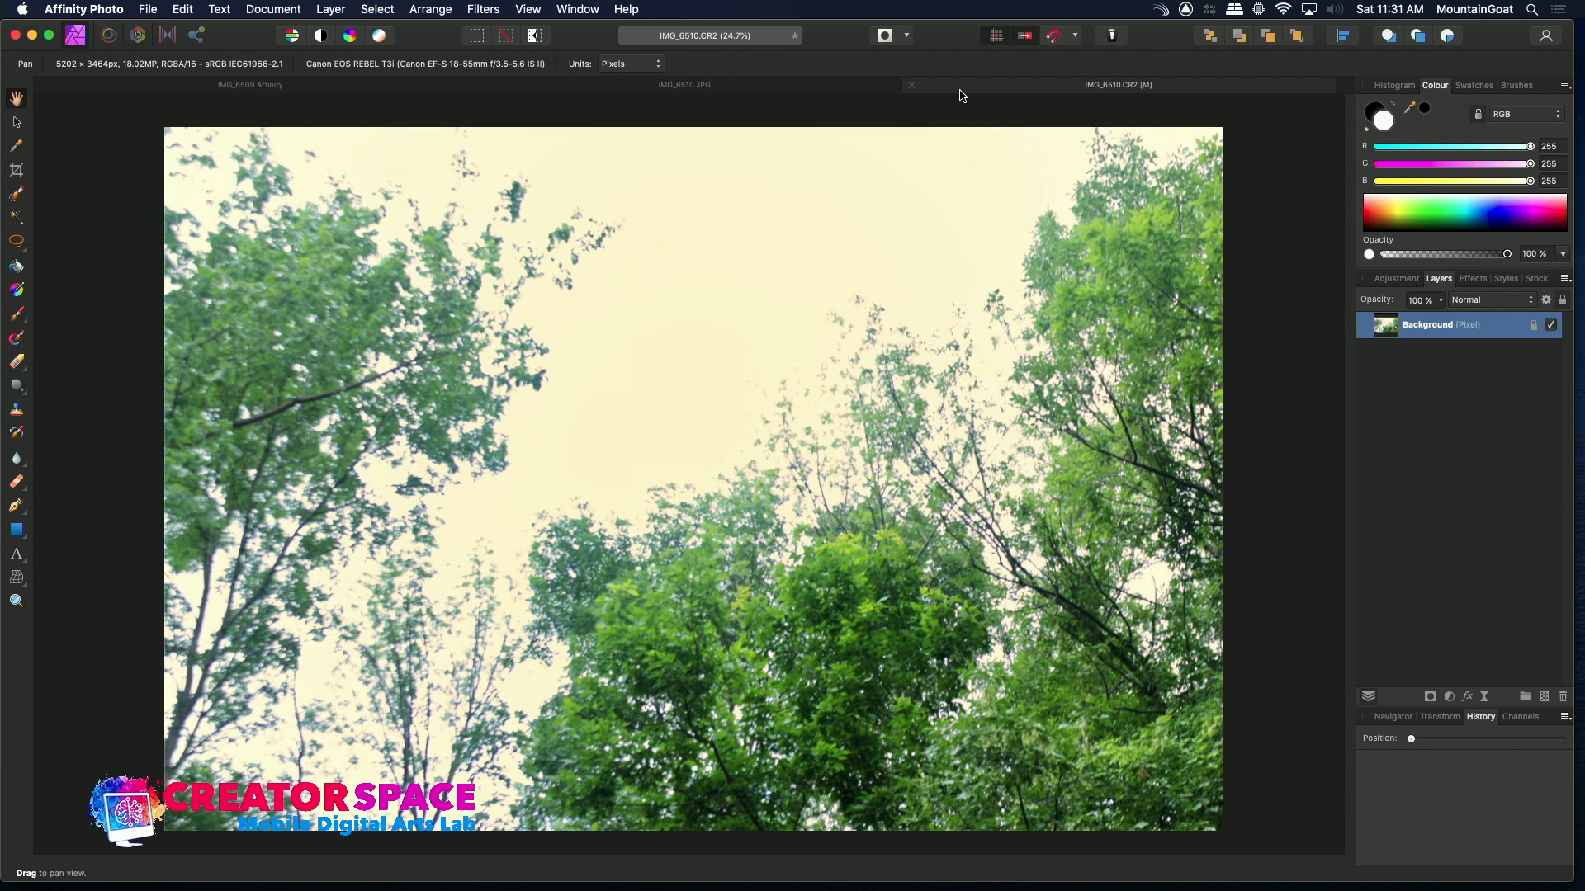
left_click(809, 86)
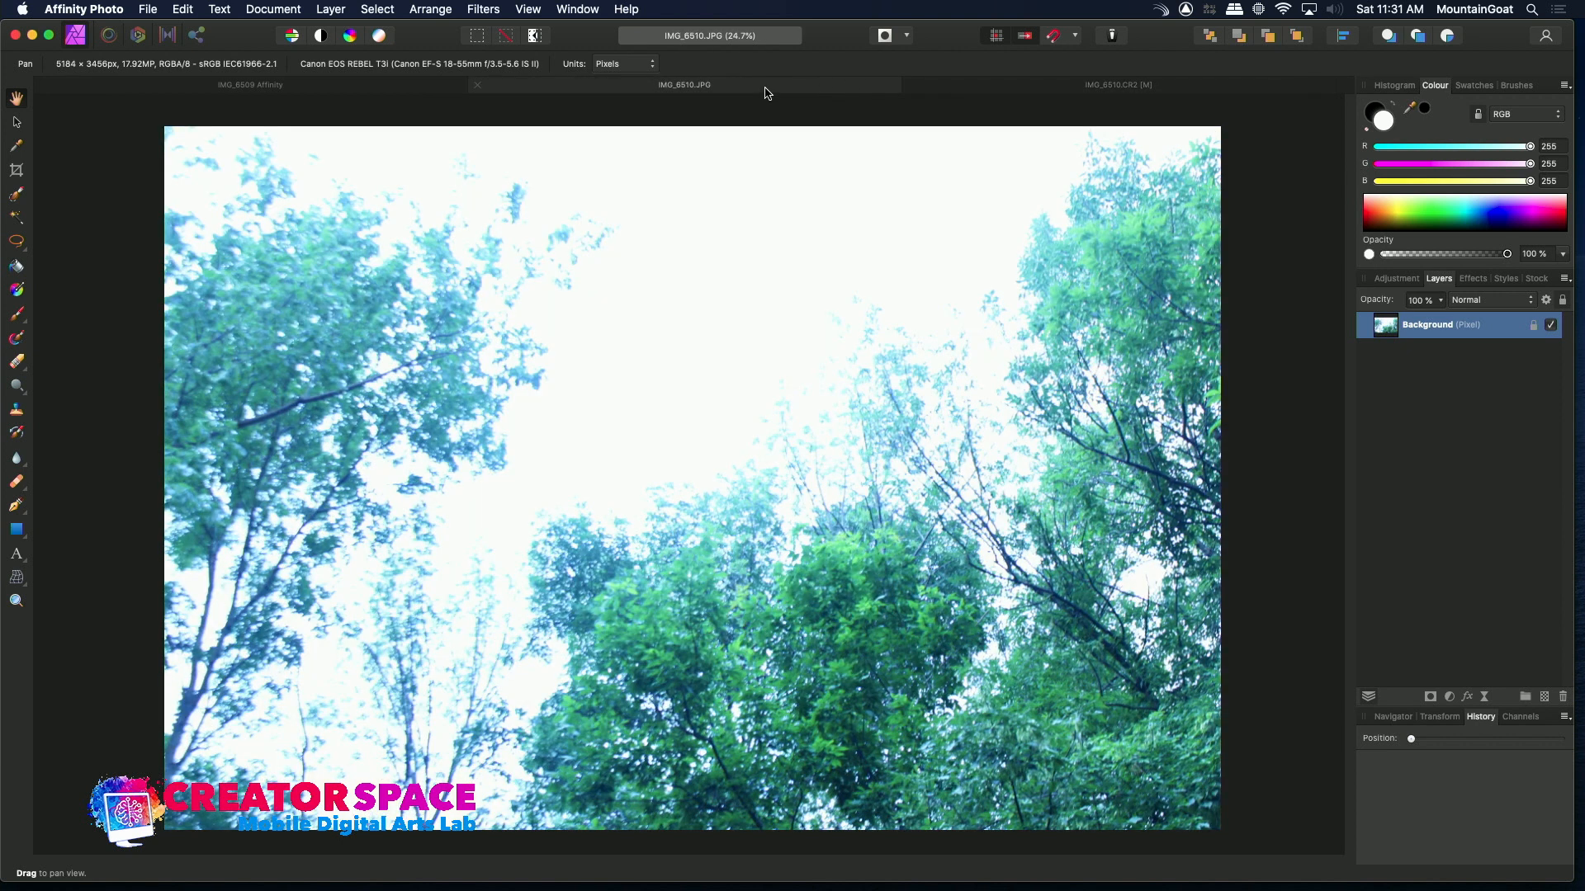
left_click(477, 85)
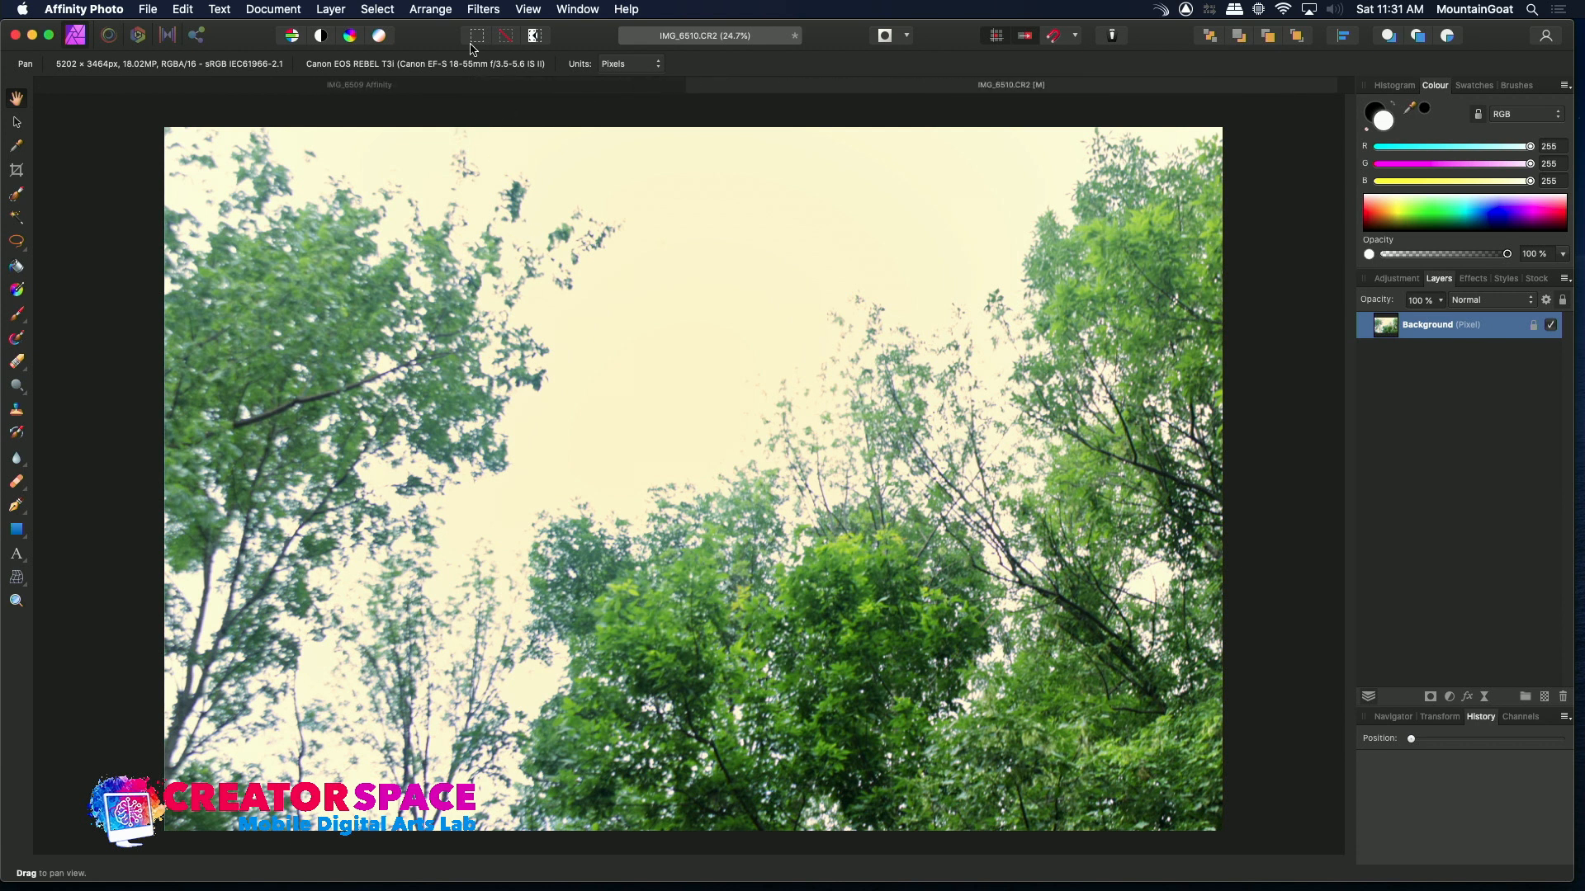
Open IMG_6512.JPG from the PHOTOS RAW folder
left_click(148, 10)
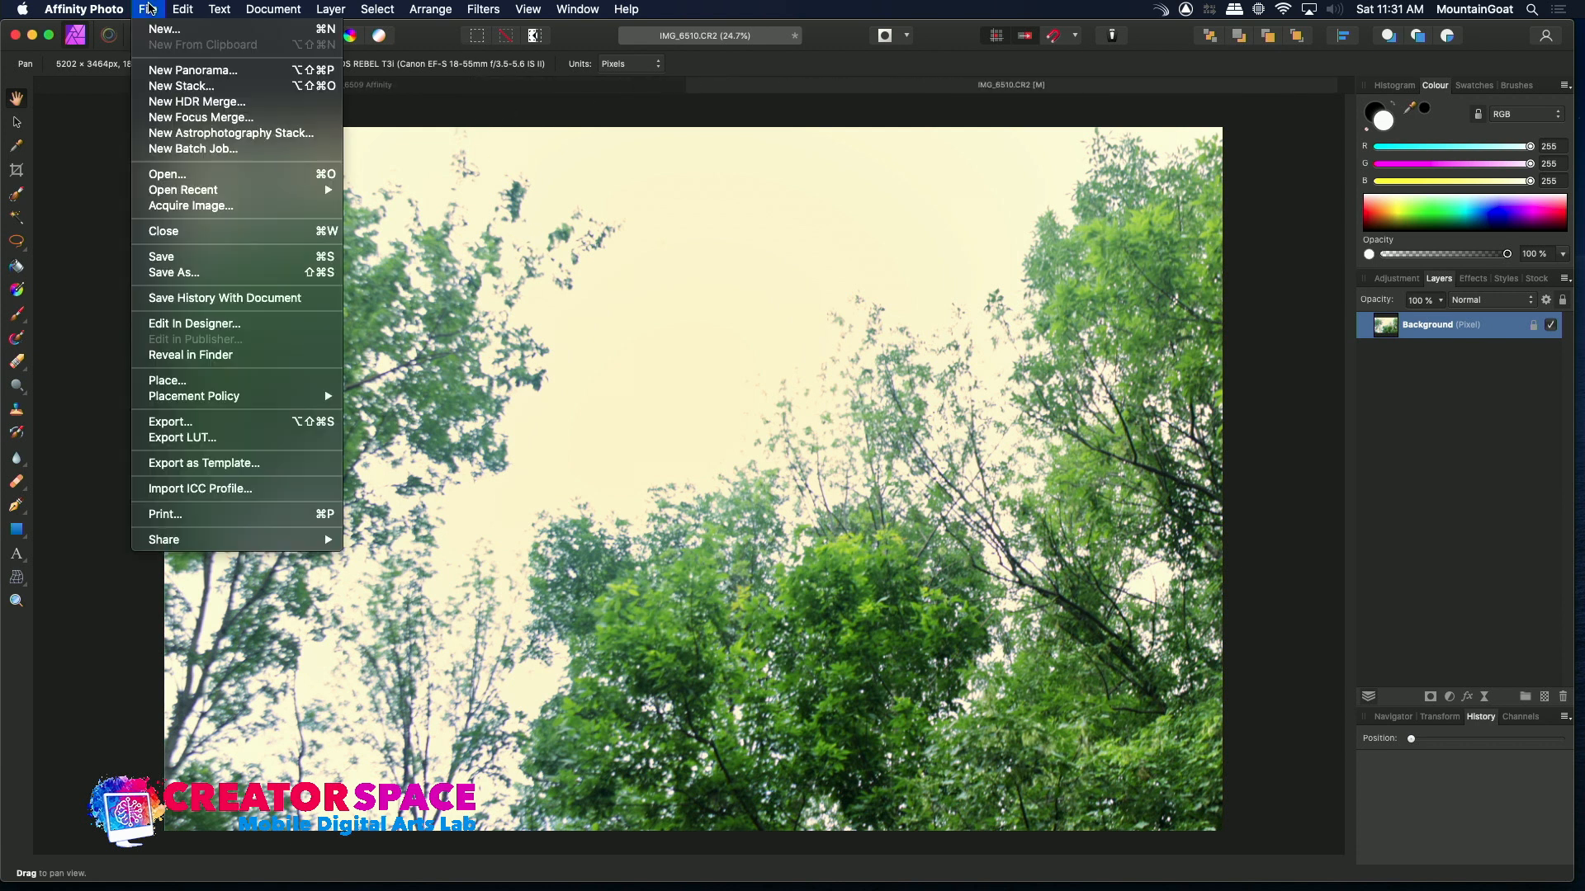
left_click(159, 176)
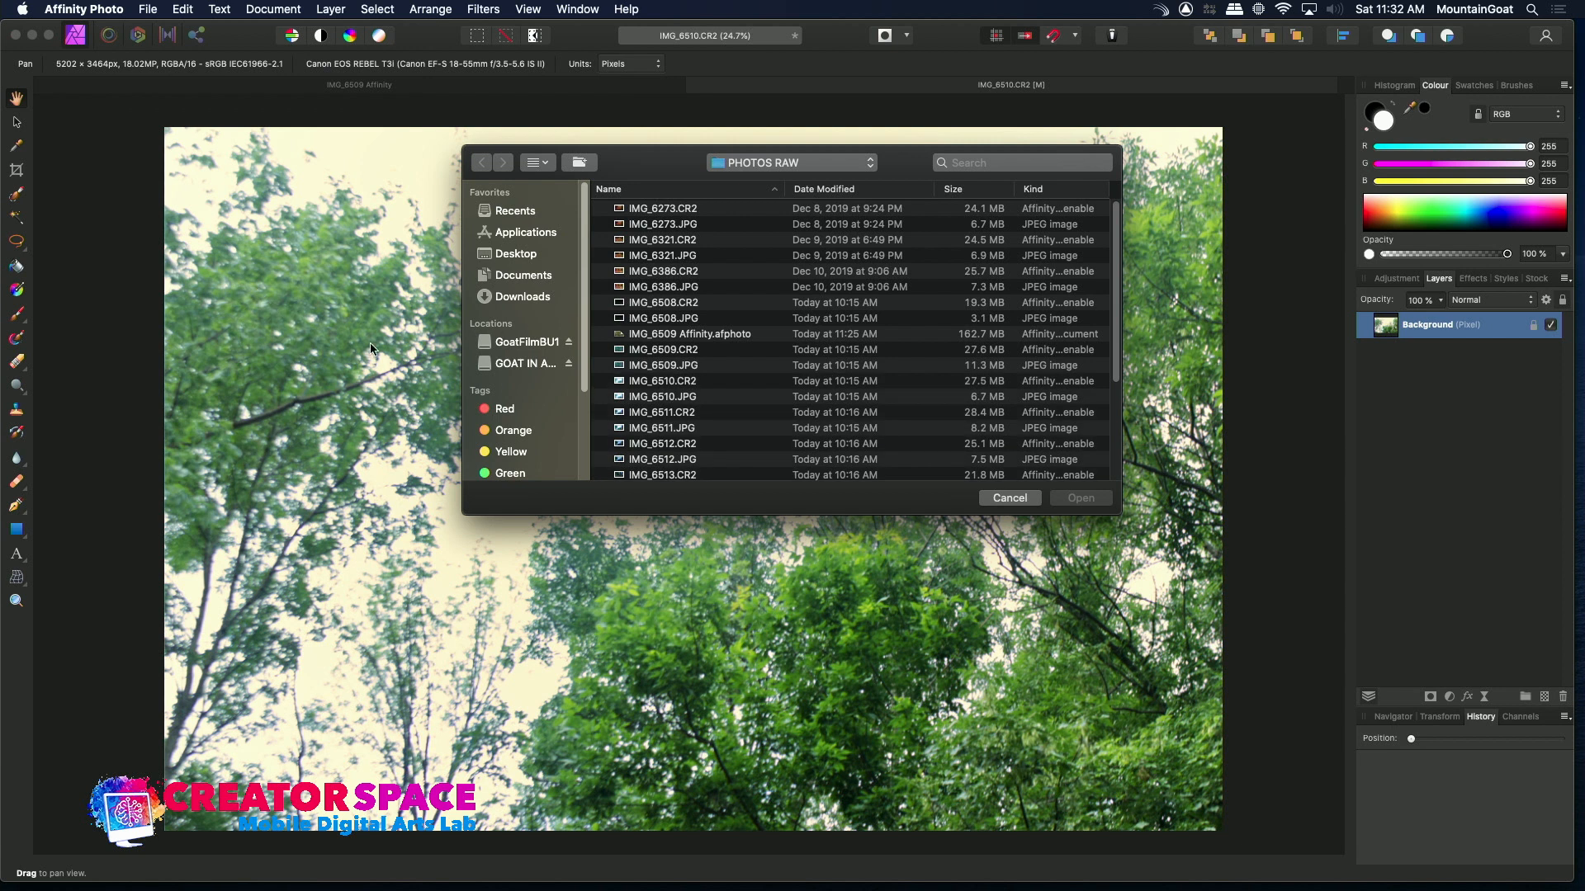
left_click(618, 462)
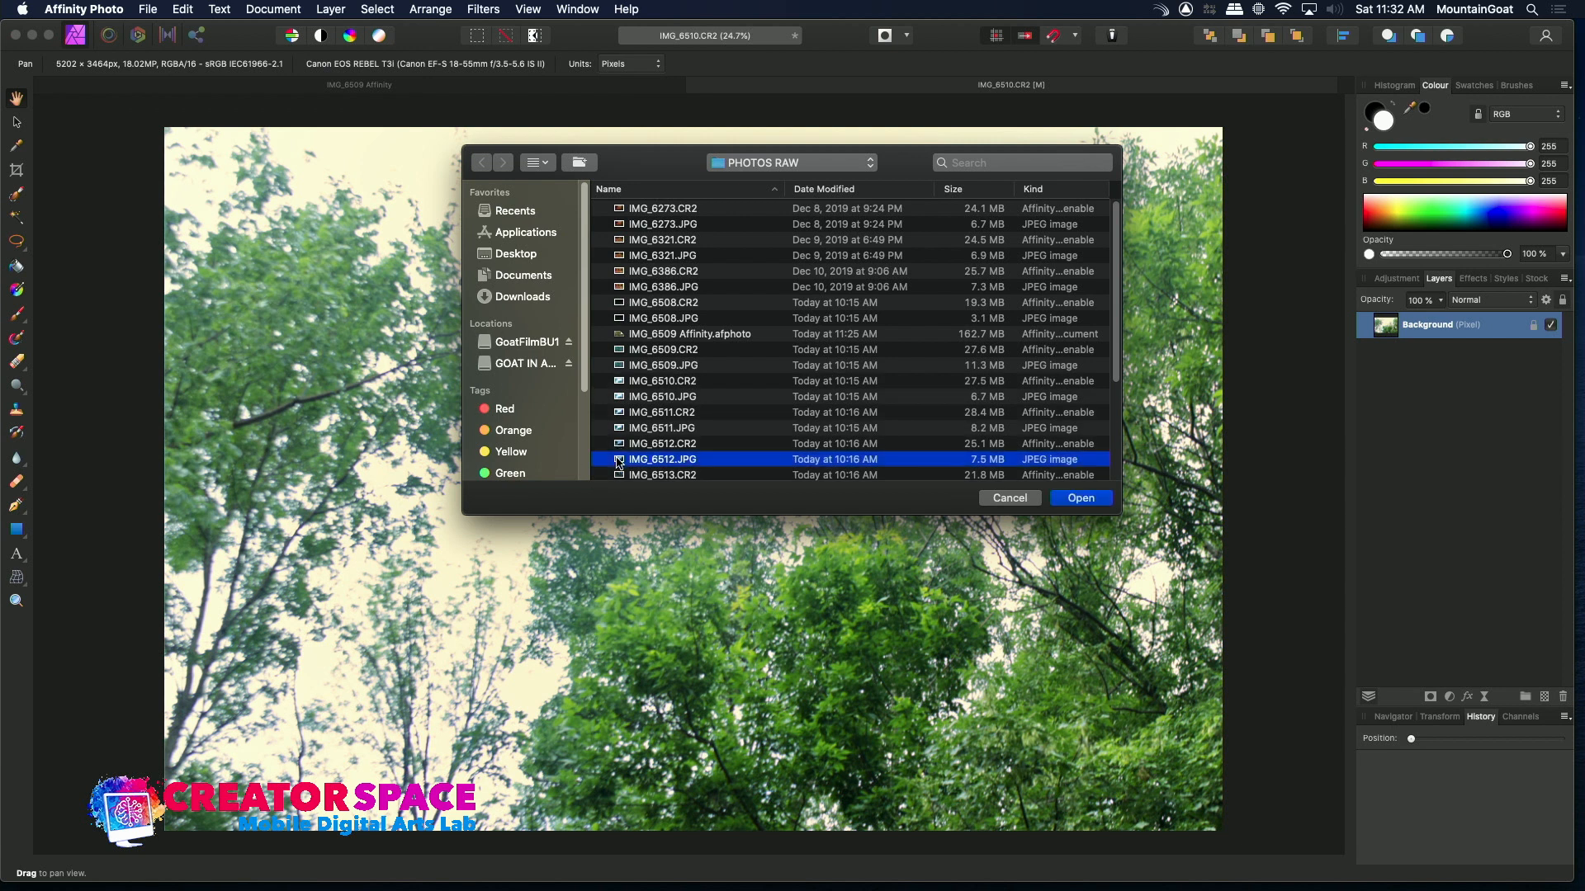
double_click(618, 460)
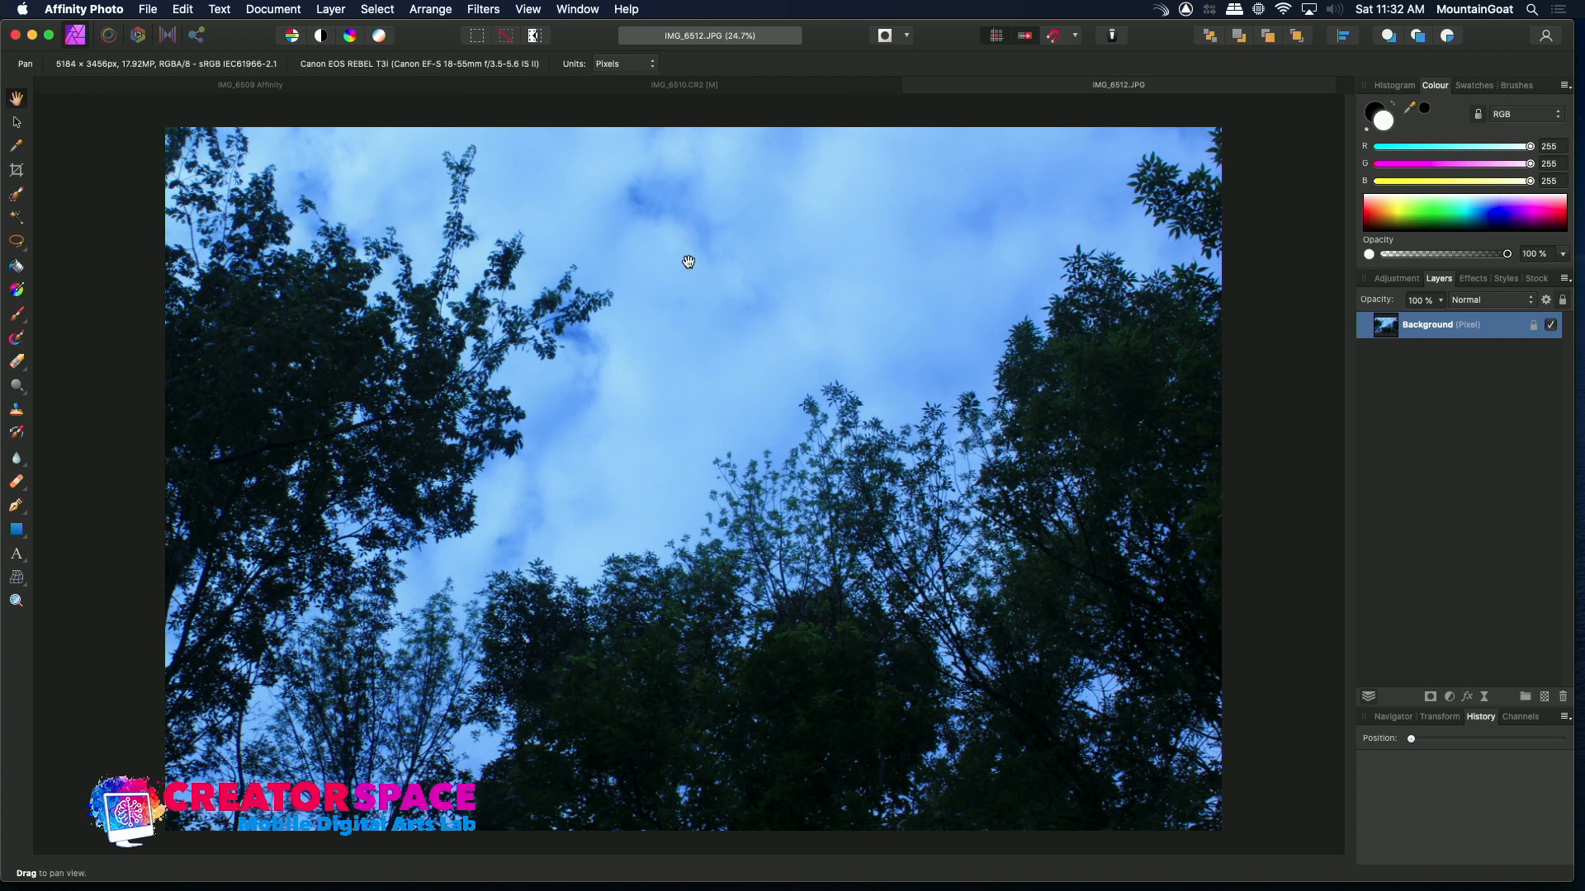
Open IMG_6512.CR2 from the same folder and compare it with the JPEG tab
left_click(149, 9)
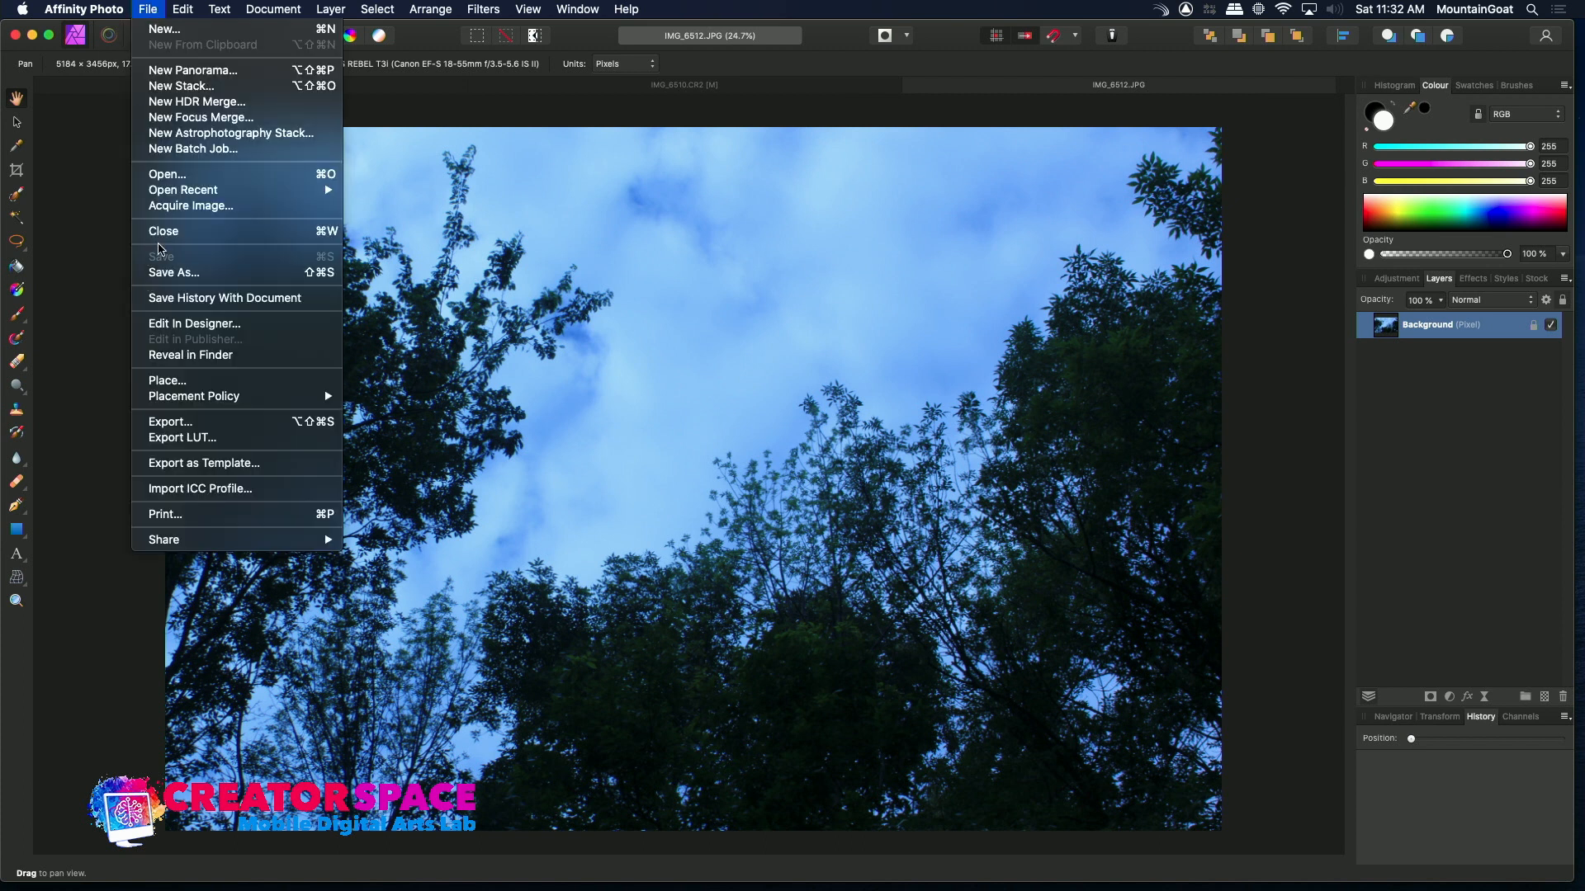
left_click(183, 177)
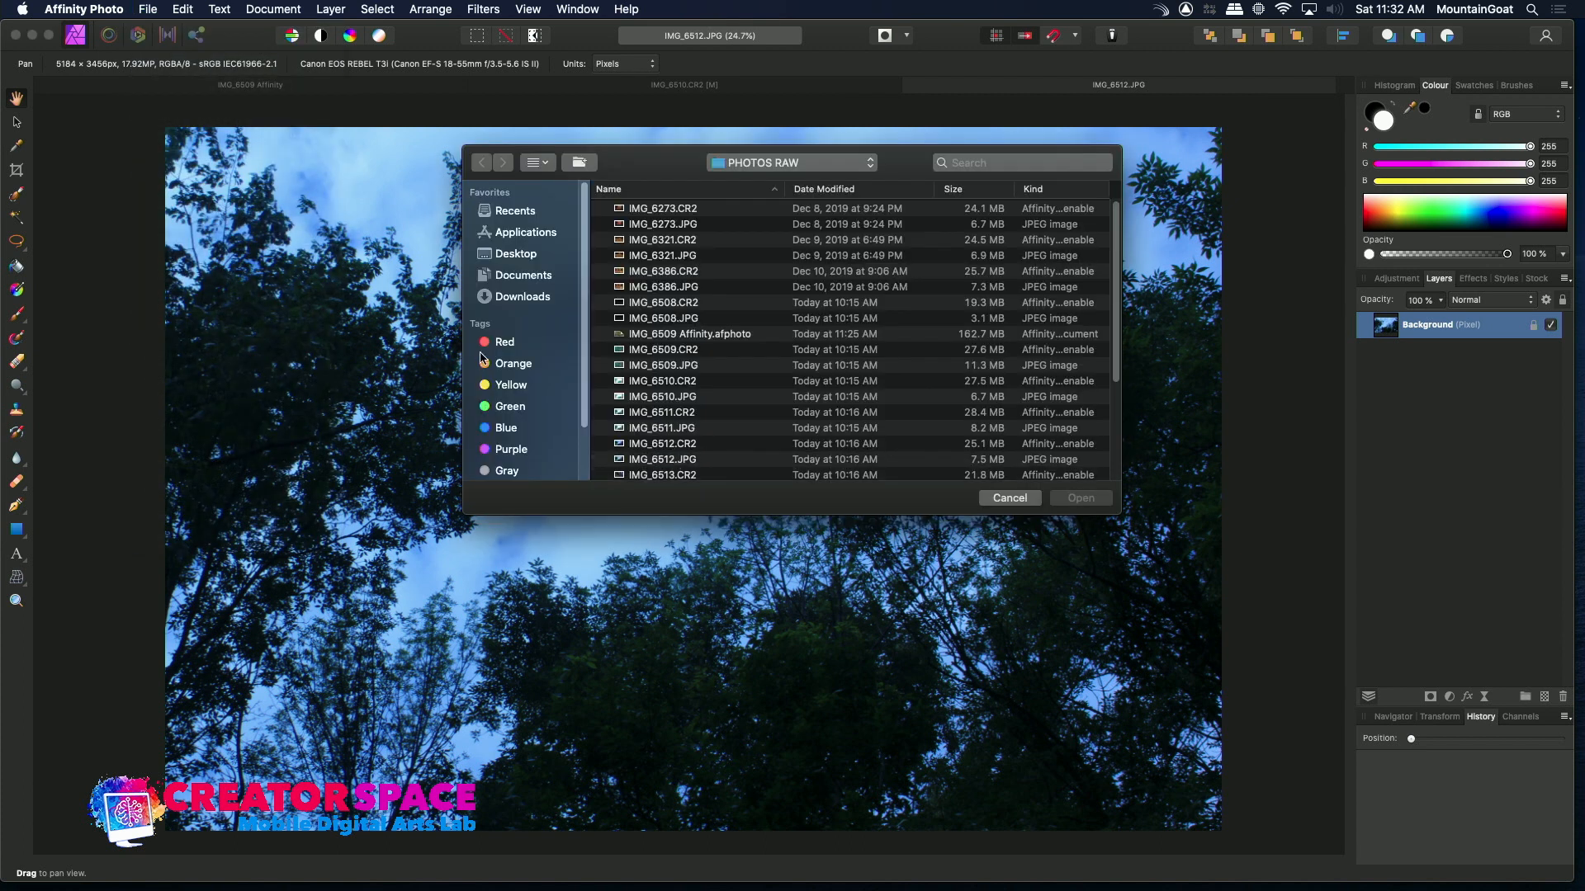
double_click(621, 444)
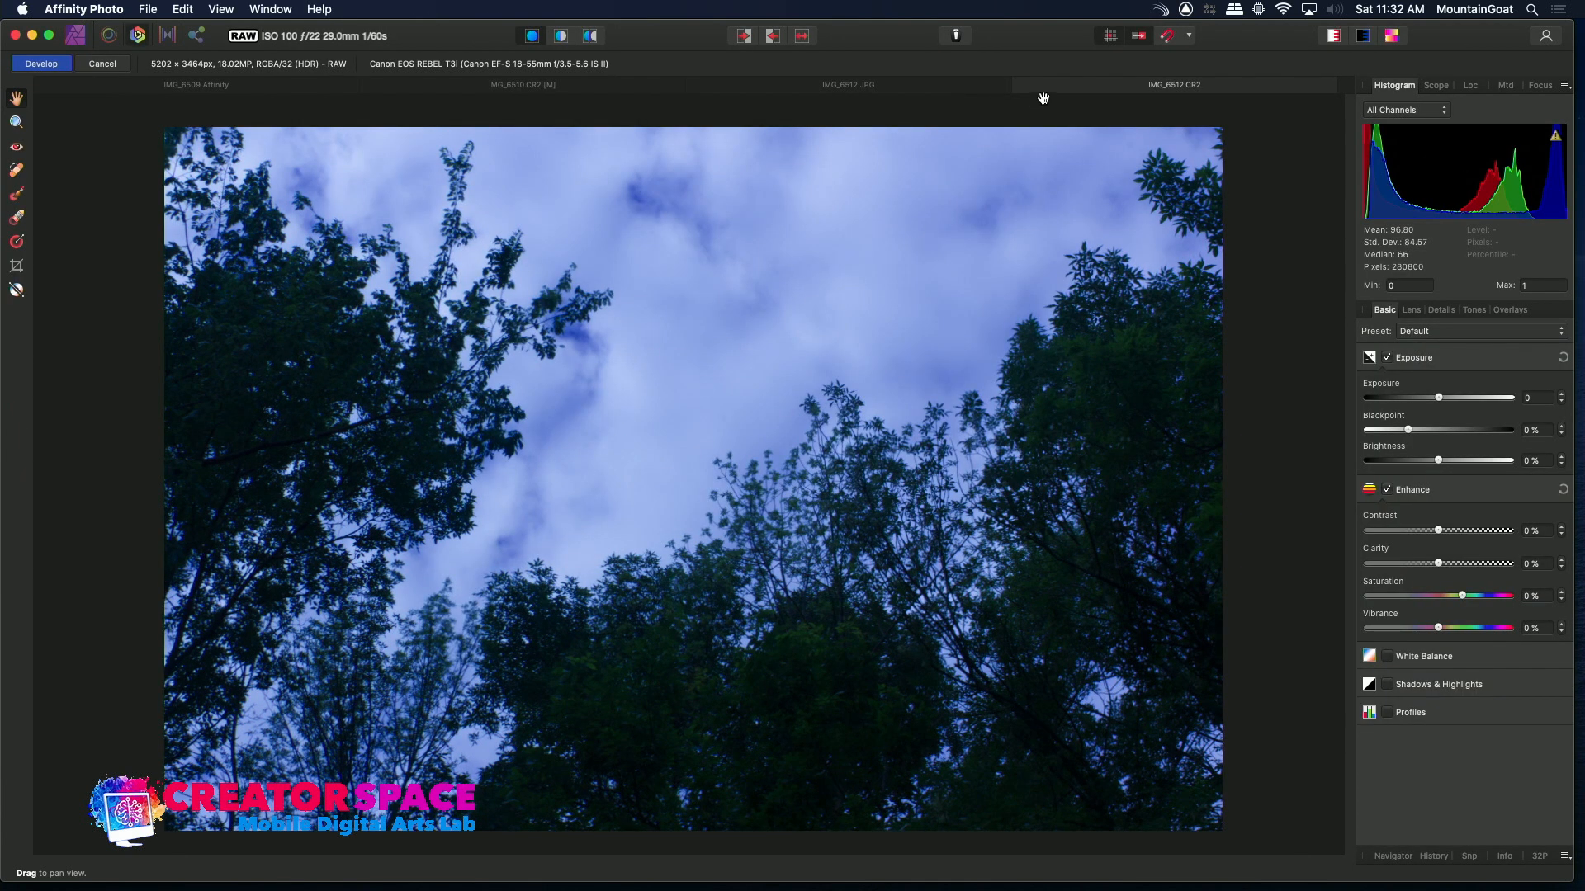
left_click(954, 85)
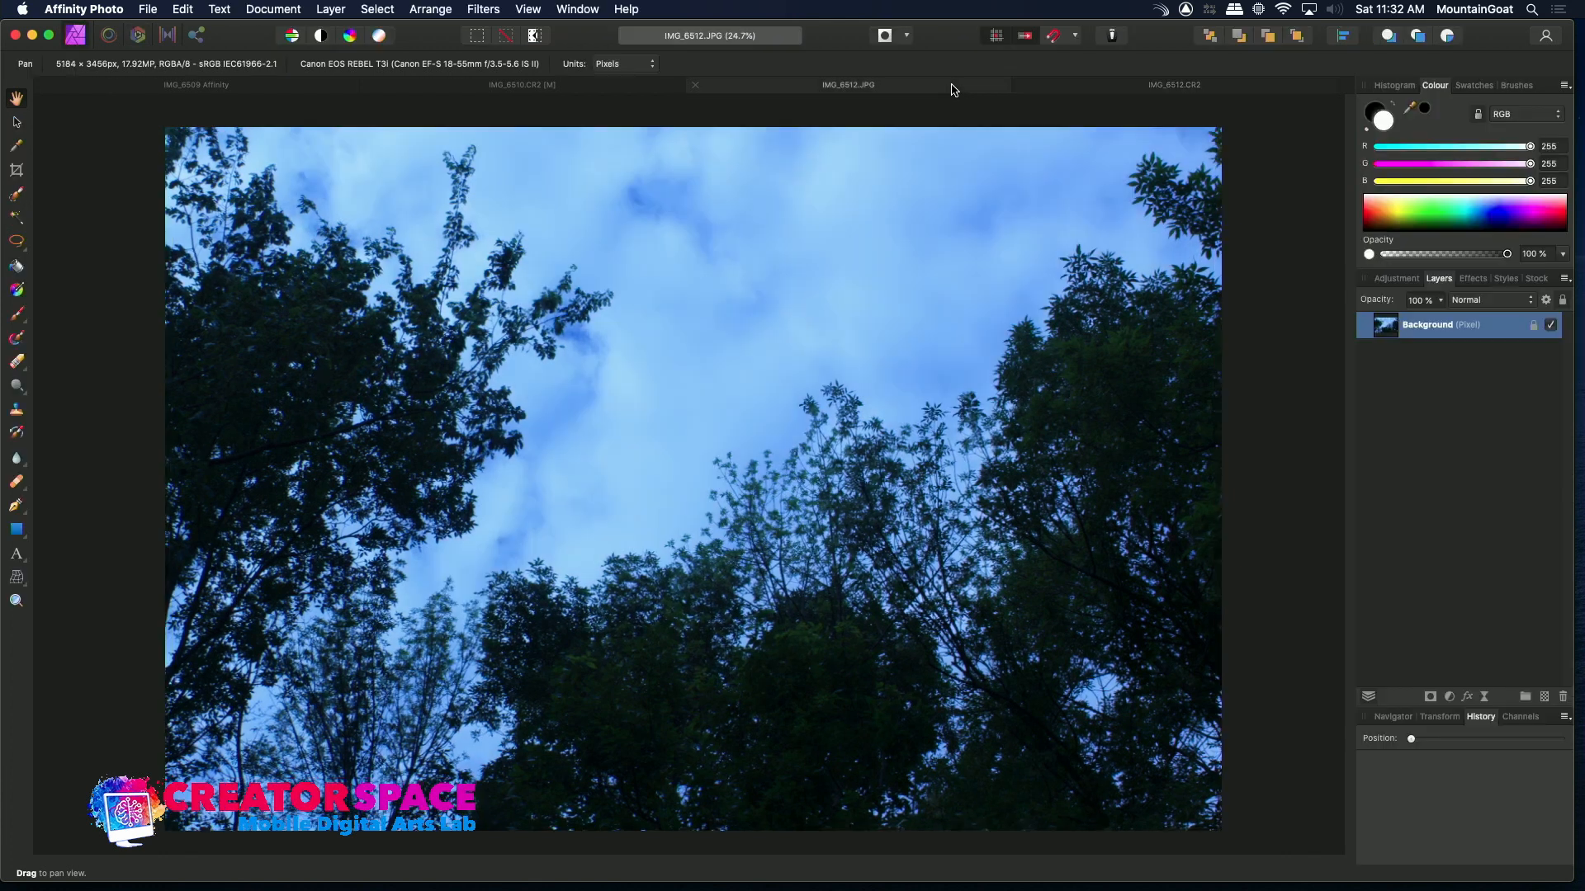
left_click(1088, 89)
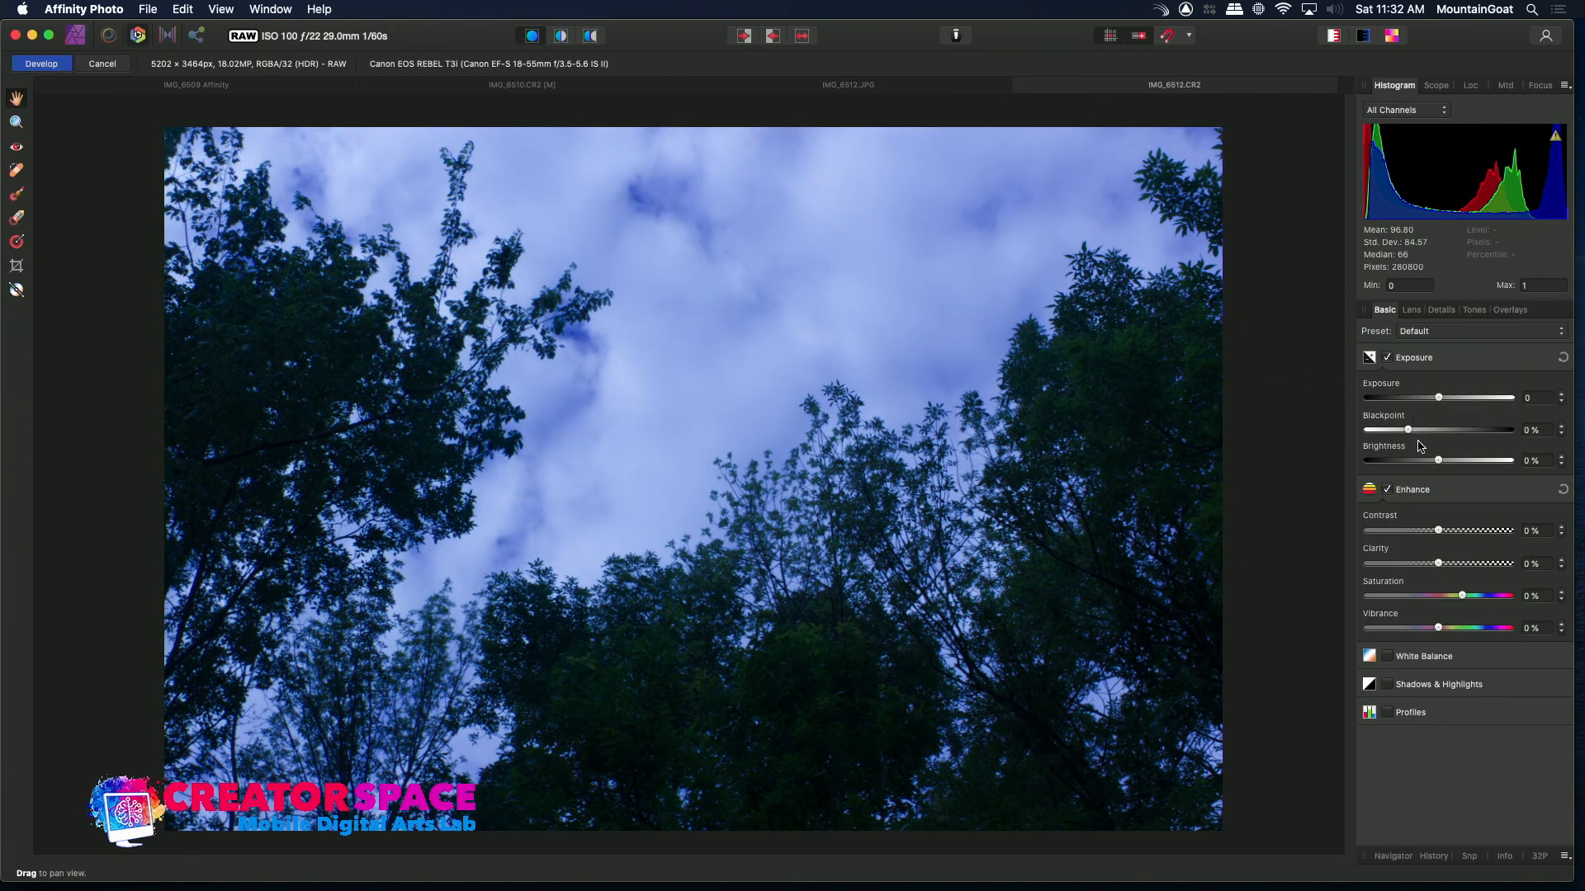
Adjust the IMG_6512 raw: exposure 1.315, blackpoint -7%, brightness 13%, contrast 4%
left_click_drag(1441, 400, 1458, 410)
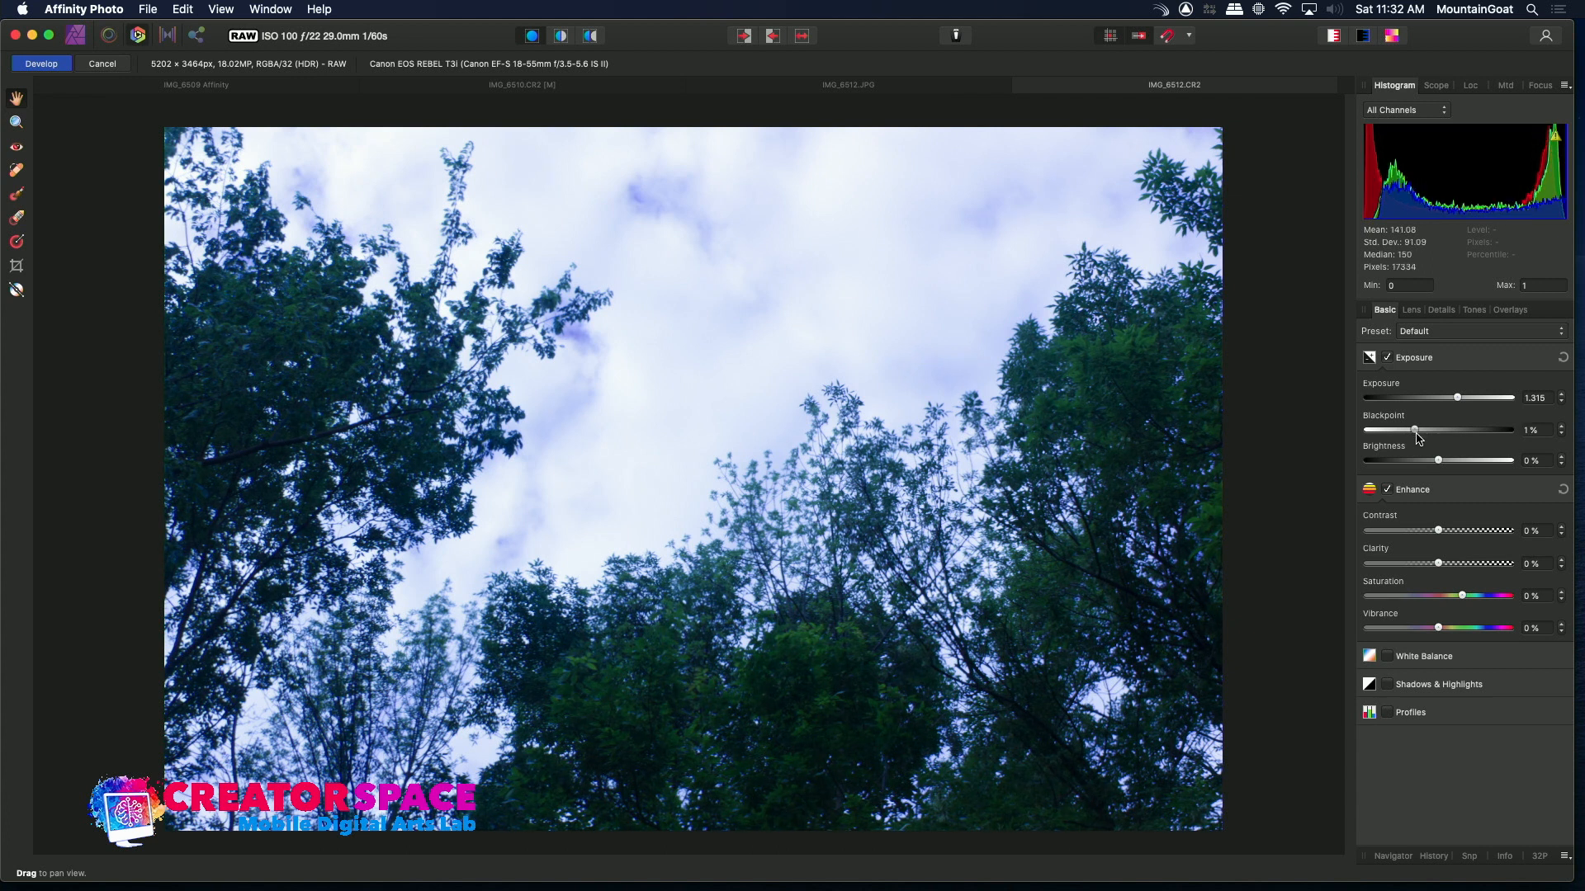
left_click_drag(1408, 431, 1380, 429)
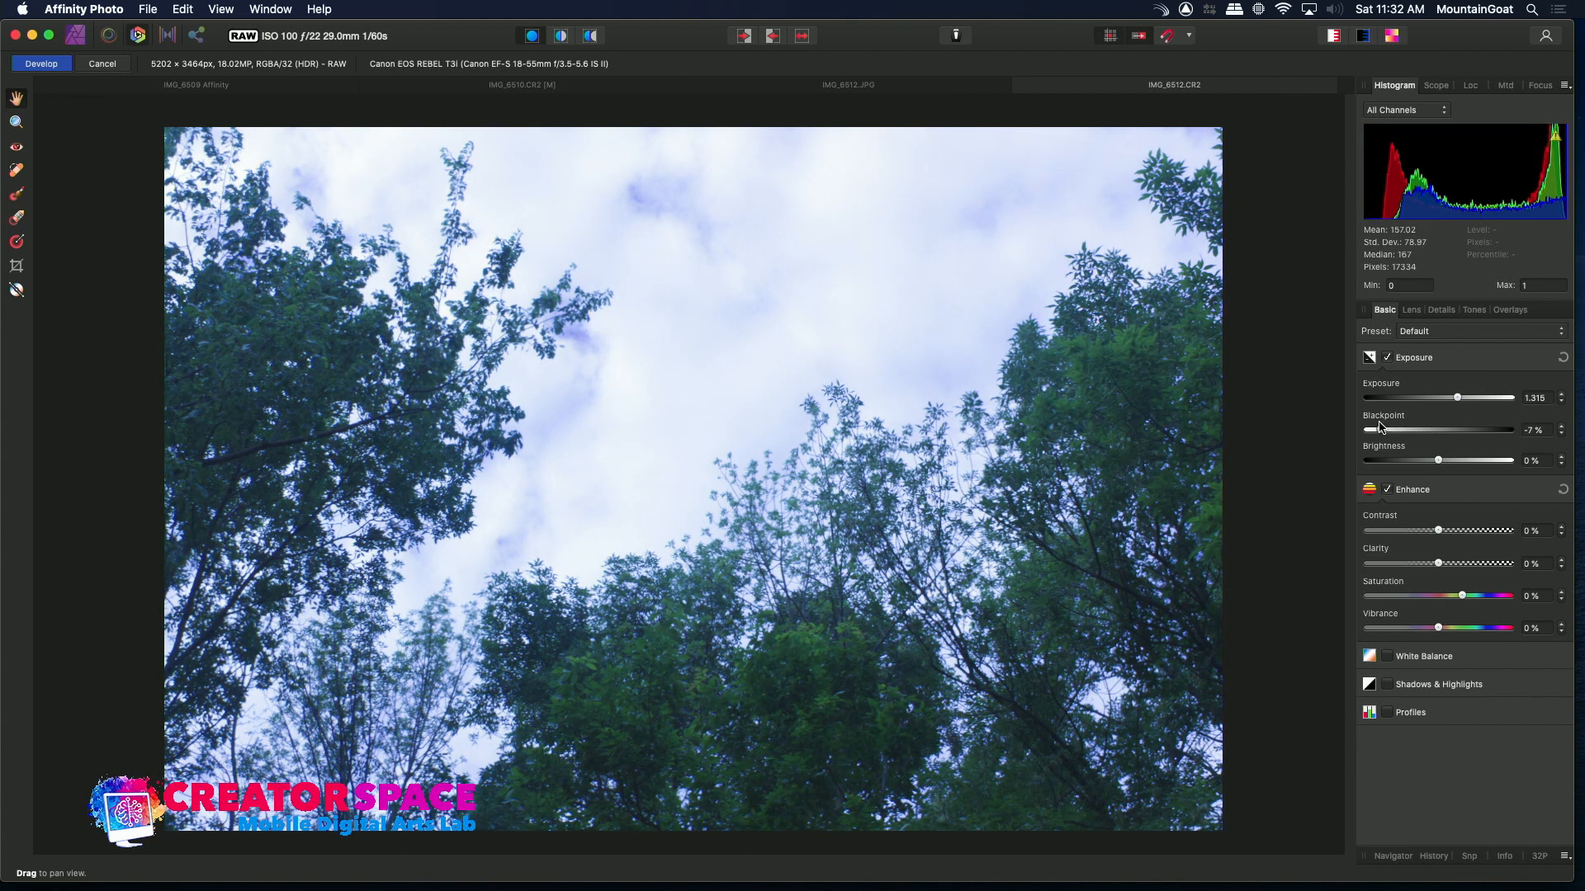
left_click_drag(1437, 462, 1476, 481)
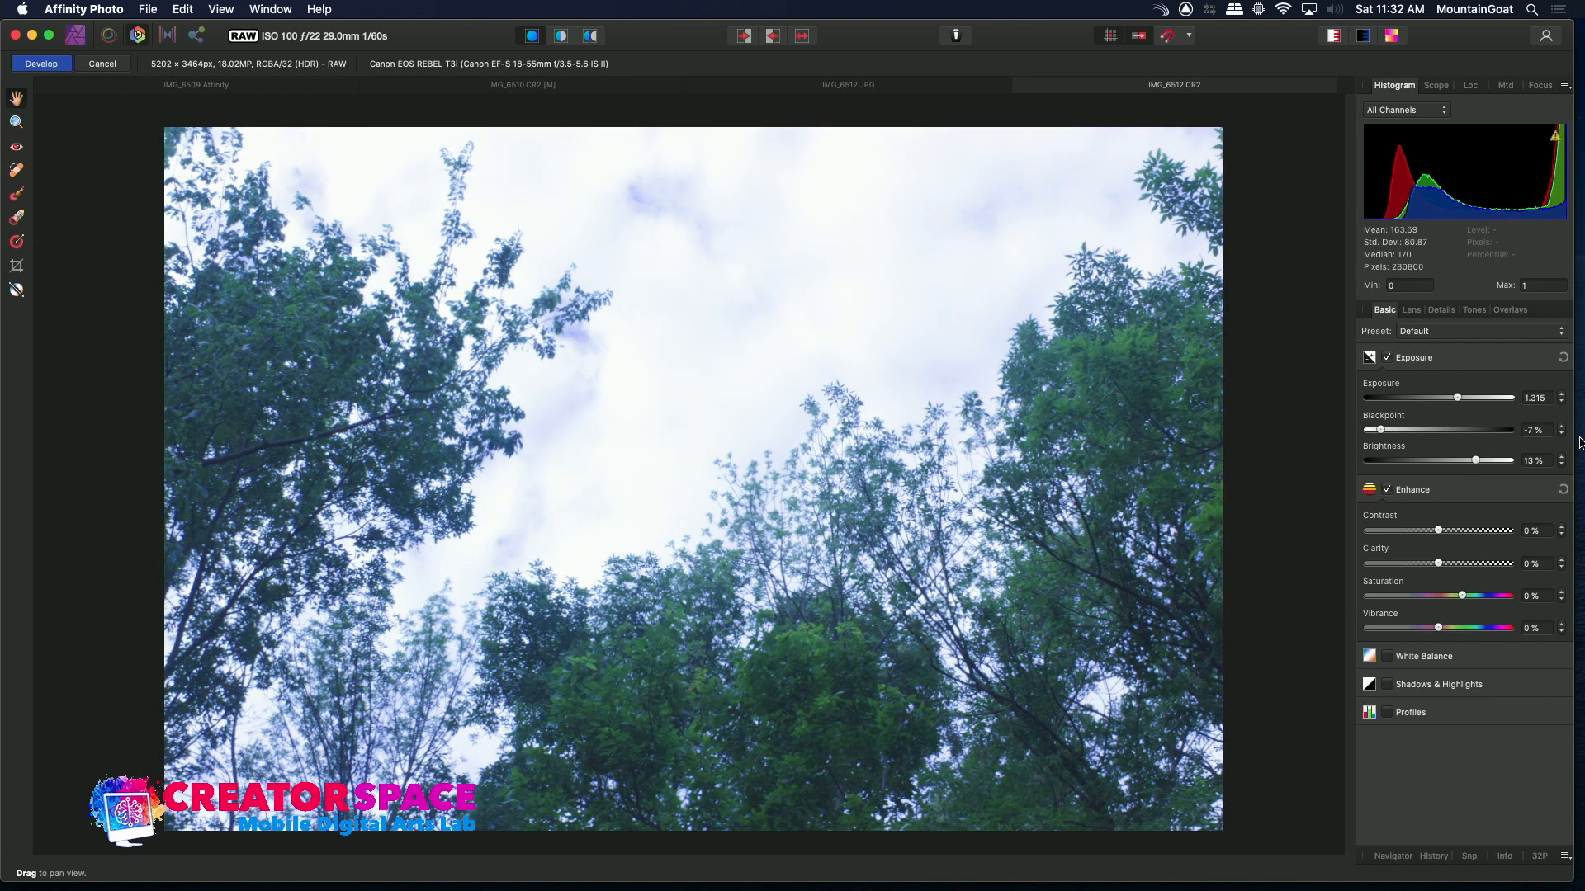
left_click_drag(1434, 533, 1444, 533)
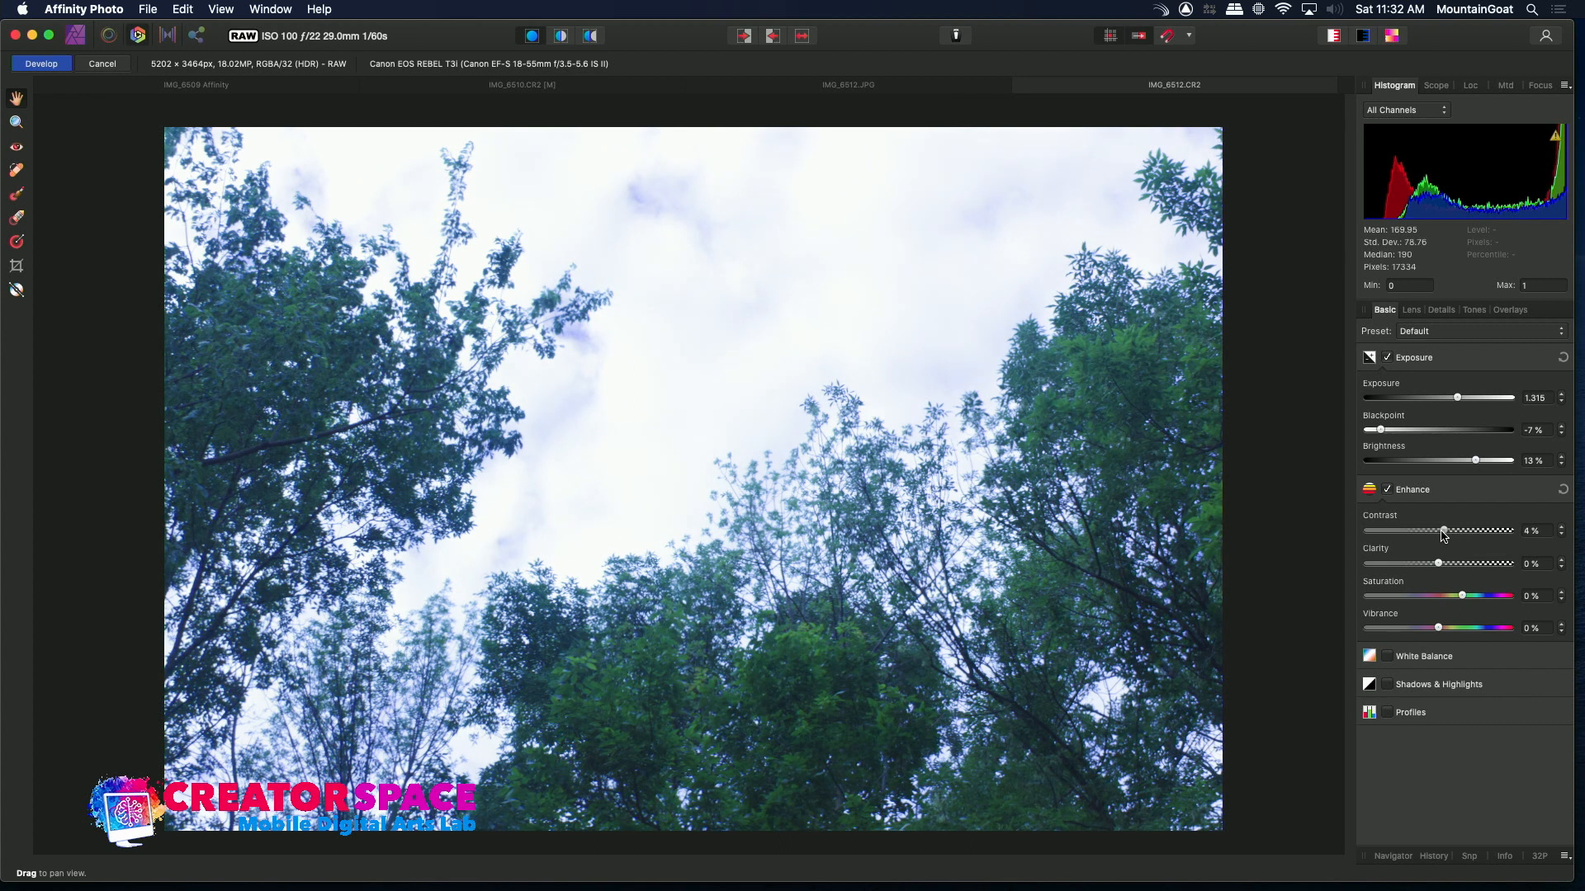
Enable White Balance at 5624 K, and enable Shadows & Highlights with shadows 6% and highlights -25%
left_click(1387, 657)
left_click_drag(1427, 697, 1469, 718)
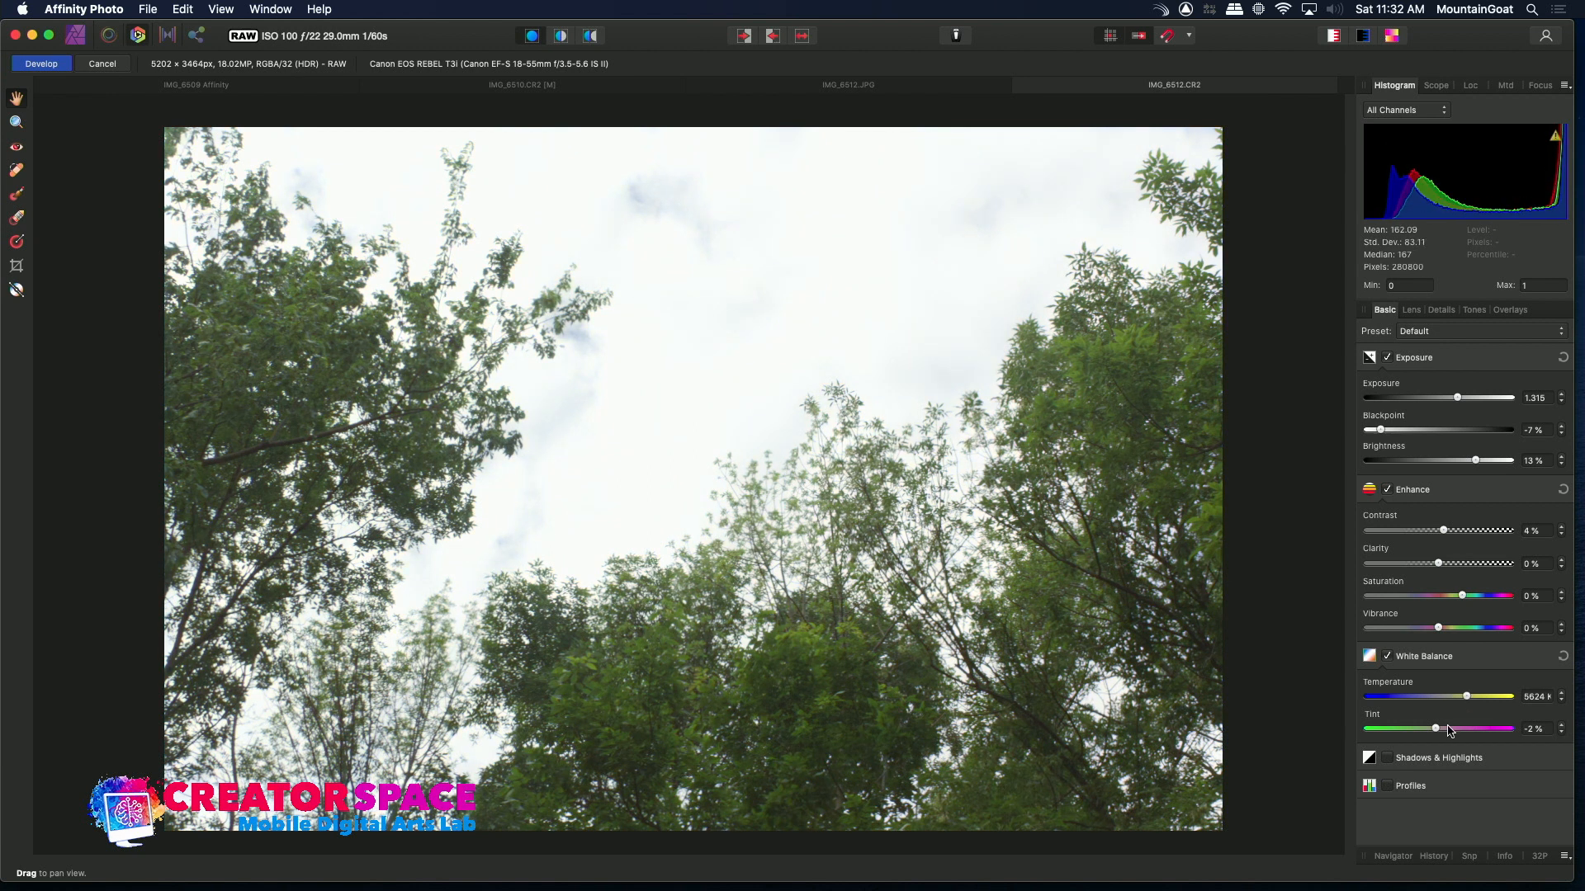
left_click(1387, 759)
left_click_drag(1433, 830, 1436, 797)
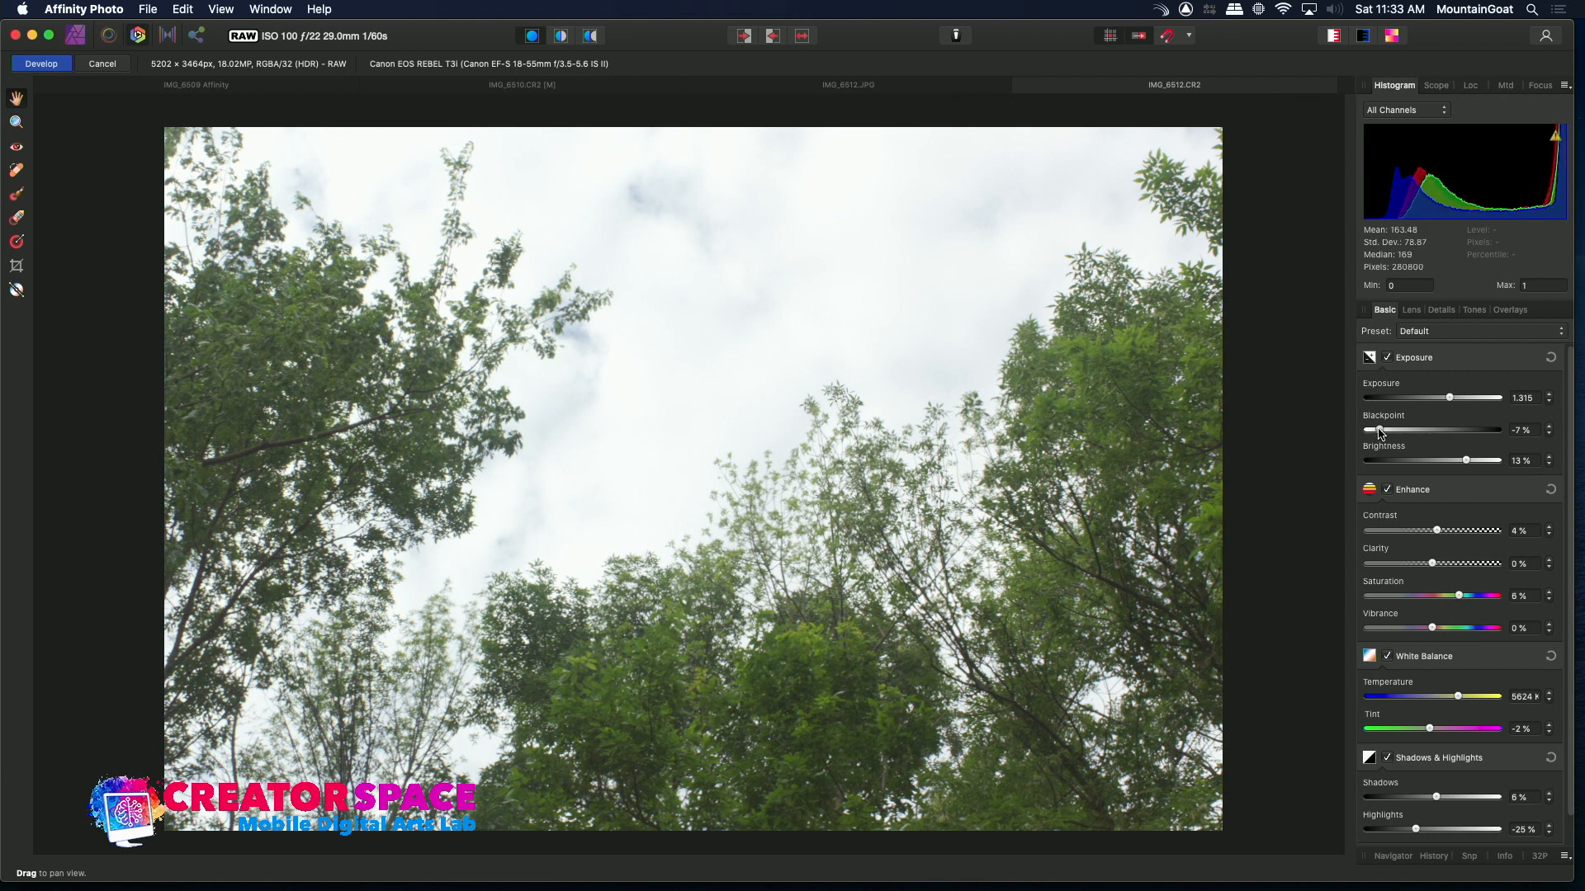
Fine-tune the IMG_6512 raw exposure to 1.321 and brightness to 7%, checking it against the JPEG tab
left_click_drag(1376, 431, 1378, 431)
mouse_move(1465, 466)
left_mouse_down()
mouse_move(1494, 463)
mouse_move(1437, 463)
mouse_move(1466, 461)
left_mouse_up()
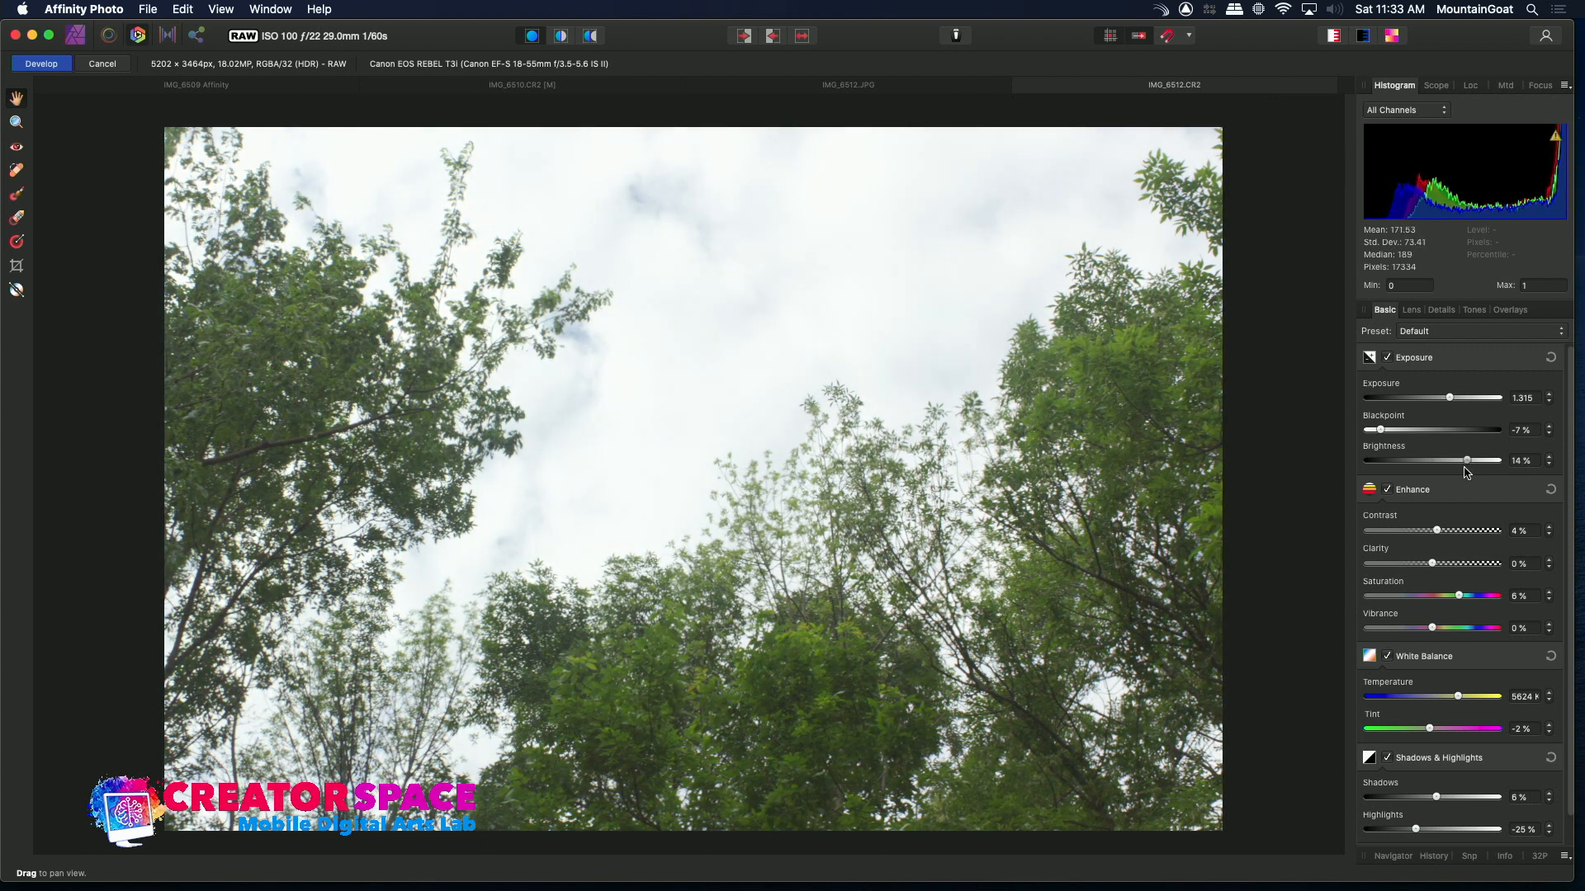
mouse_move(1453, 400)
left_mouse_down()
mouse_move(1466, 399)
mouse_move(1454, 403)
left_mouse_up()
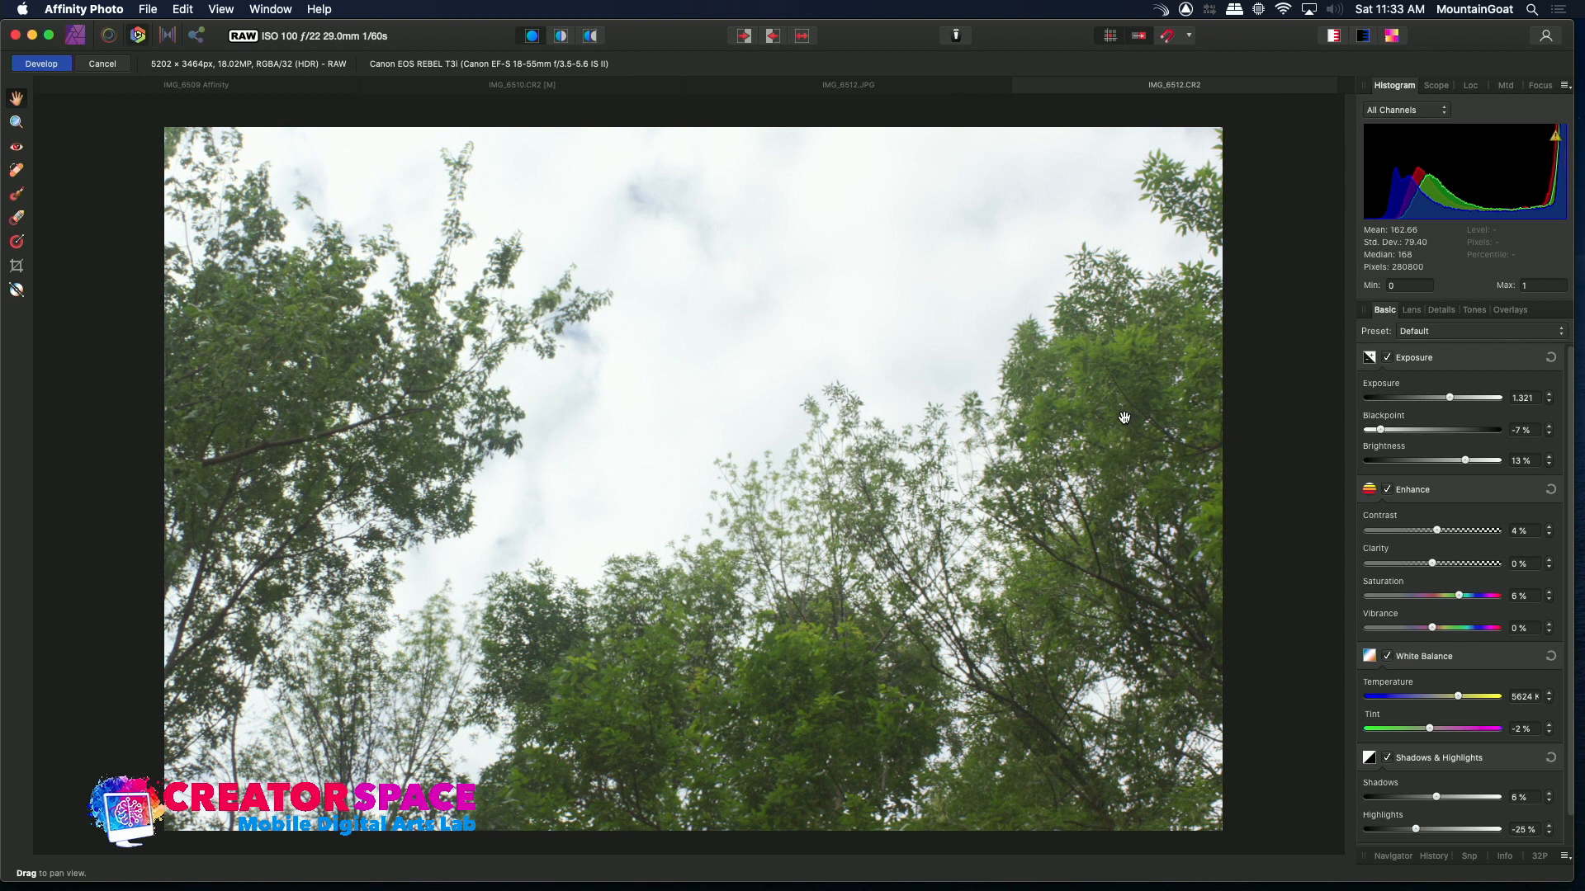
left_click(861, 89)
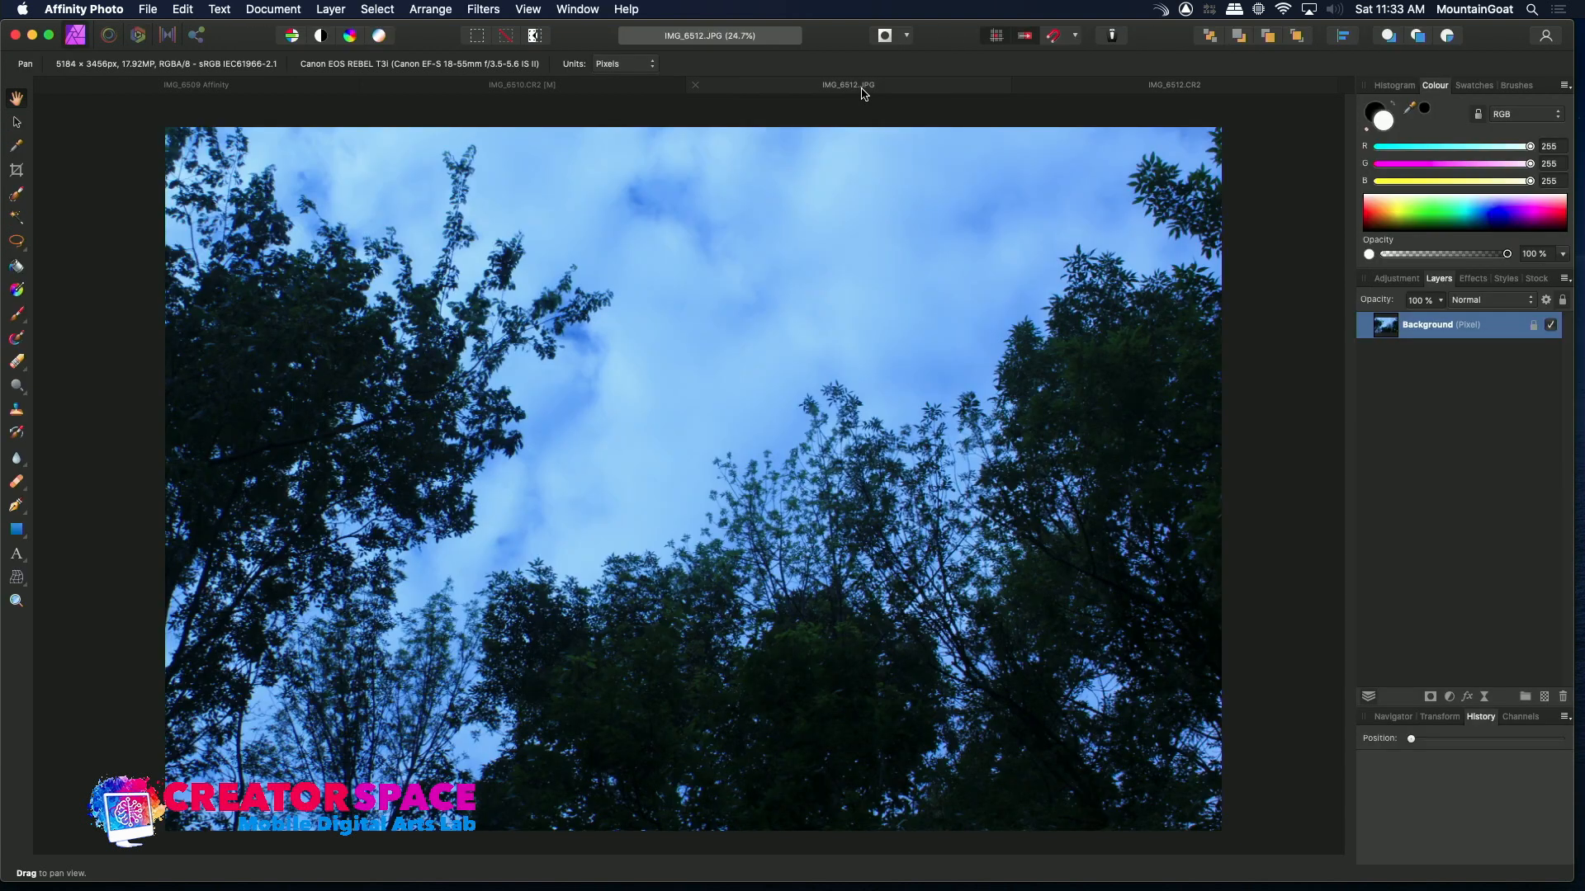
left_click(1099, 89)
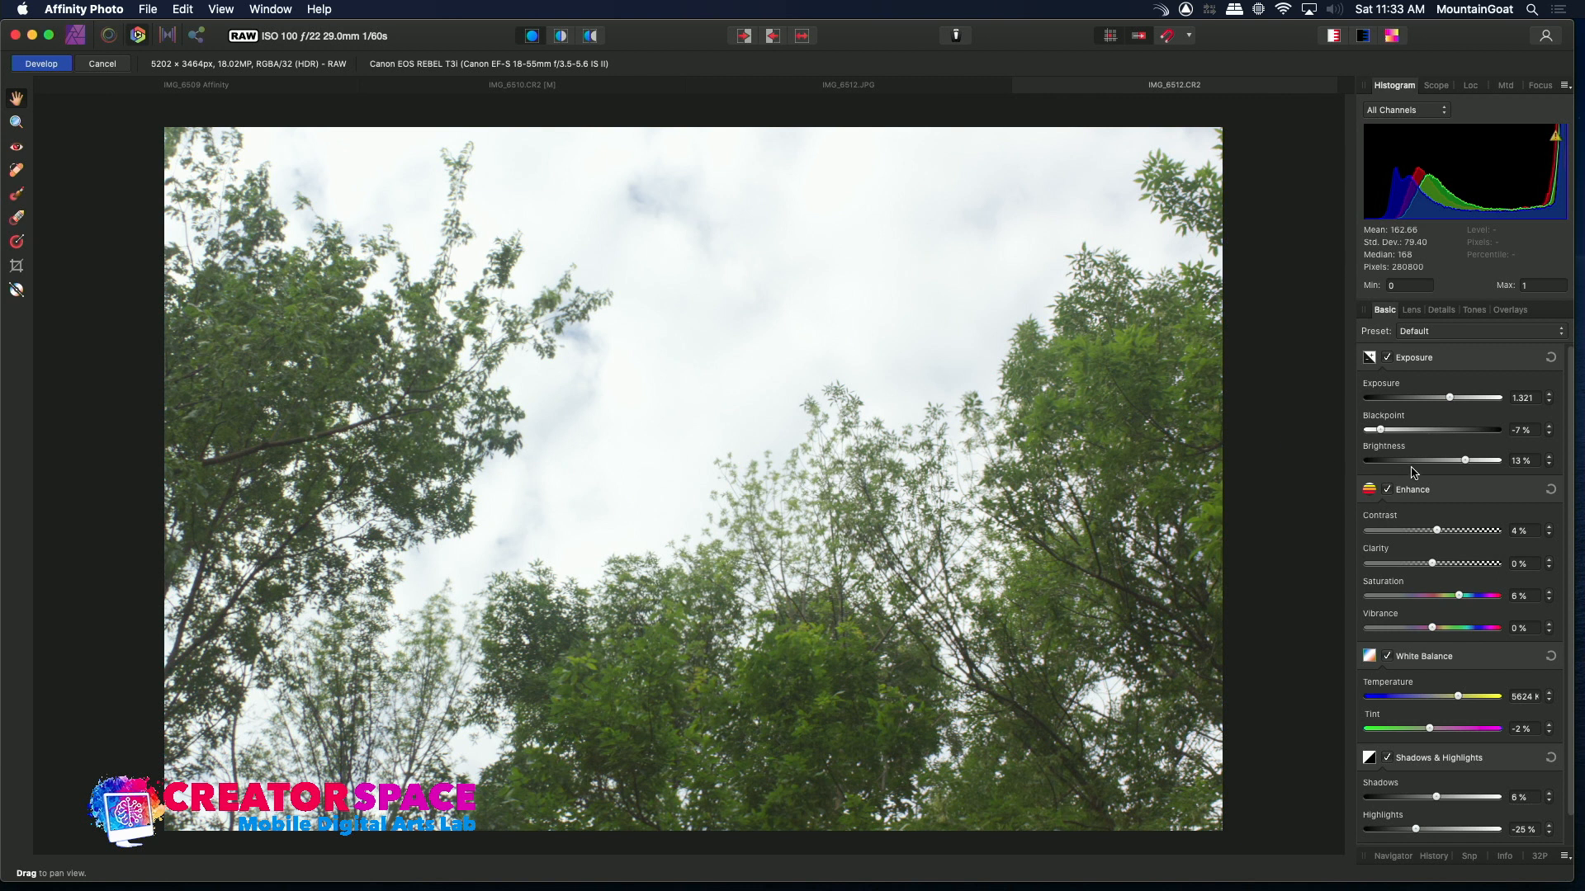
mouse_move(1468, 467)
left_mouse_down()
mouse_move(1434, 464)
mouse_move(1453, 467)
left_mouse_up()
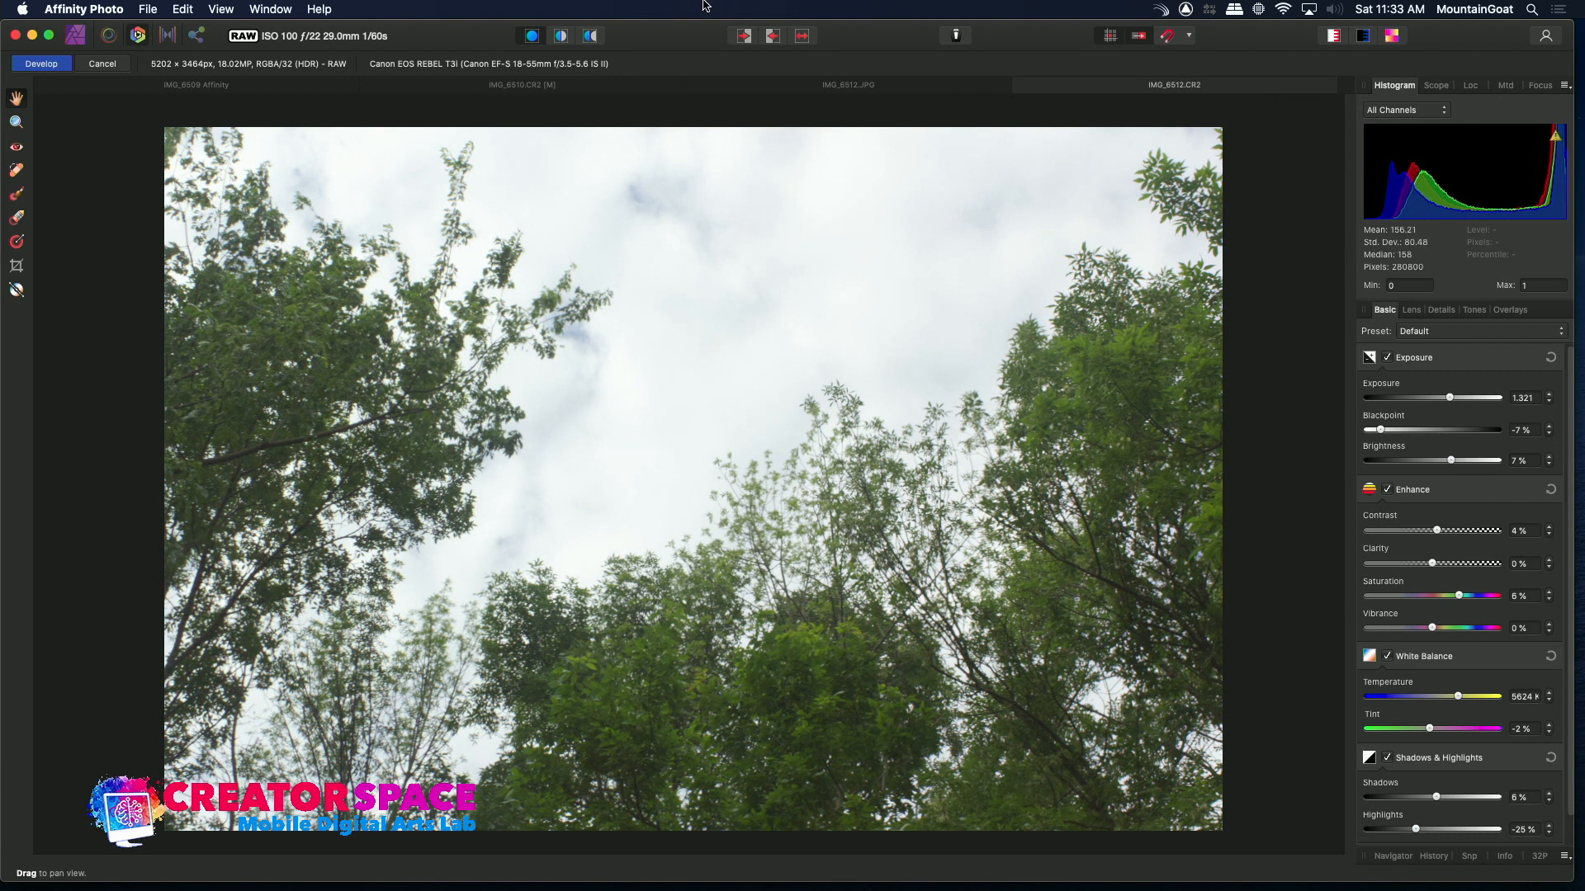
Compare the raw against the IMG_6512 JPEG and IMG_6510 tabs, then develop the IMG_6512 raw
left_click(928, 80)
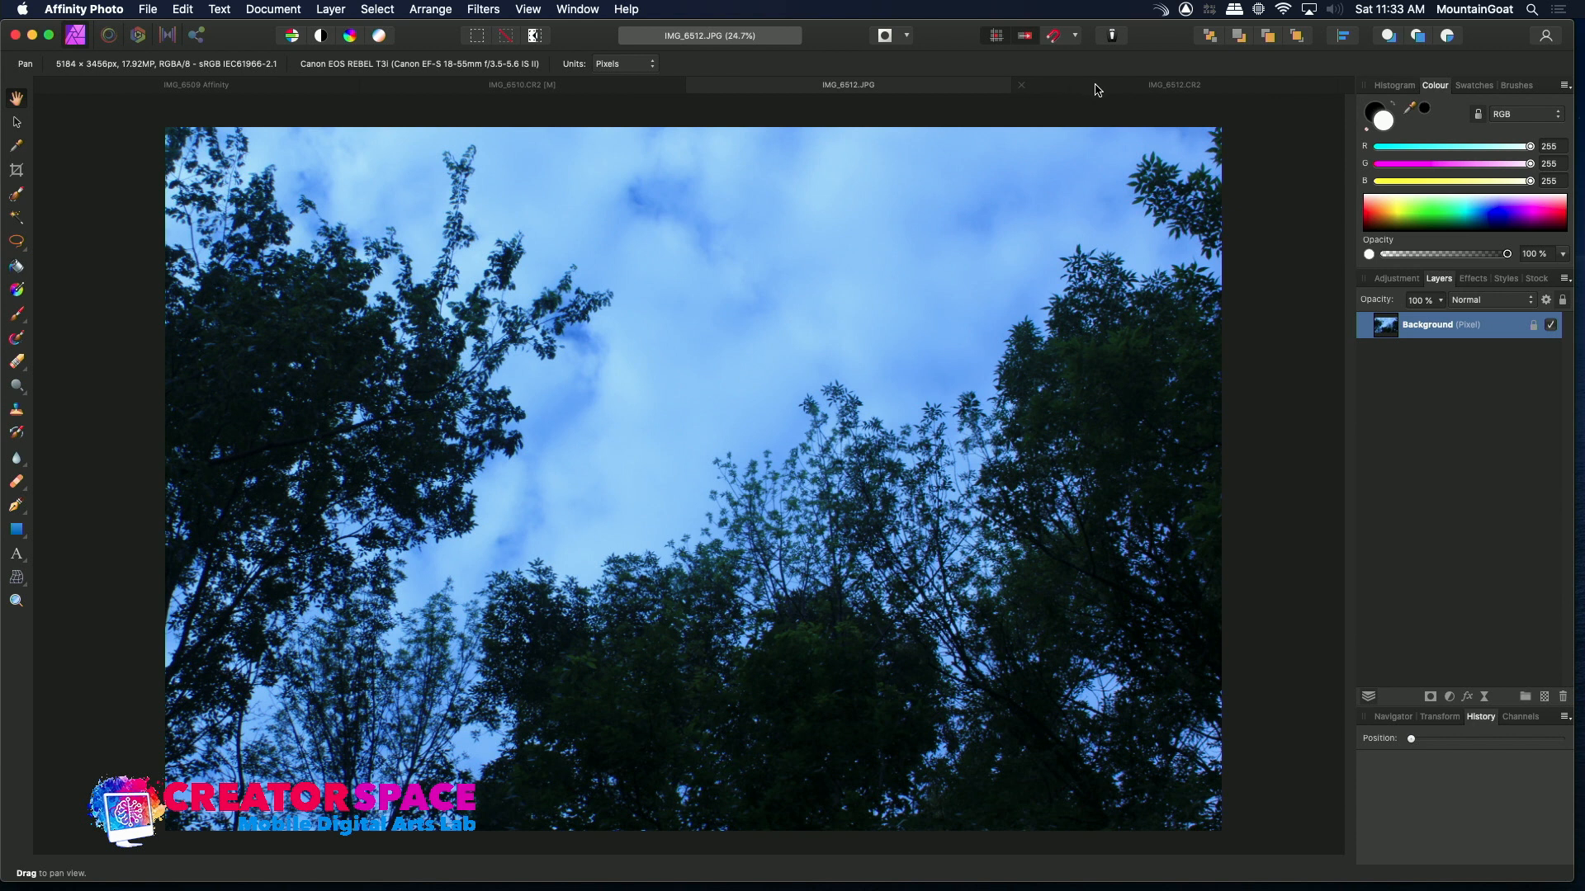
left_click(1096, 86)
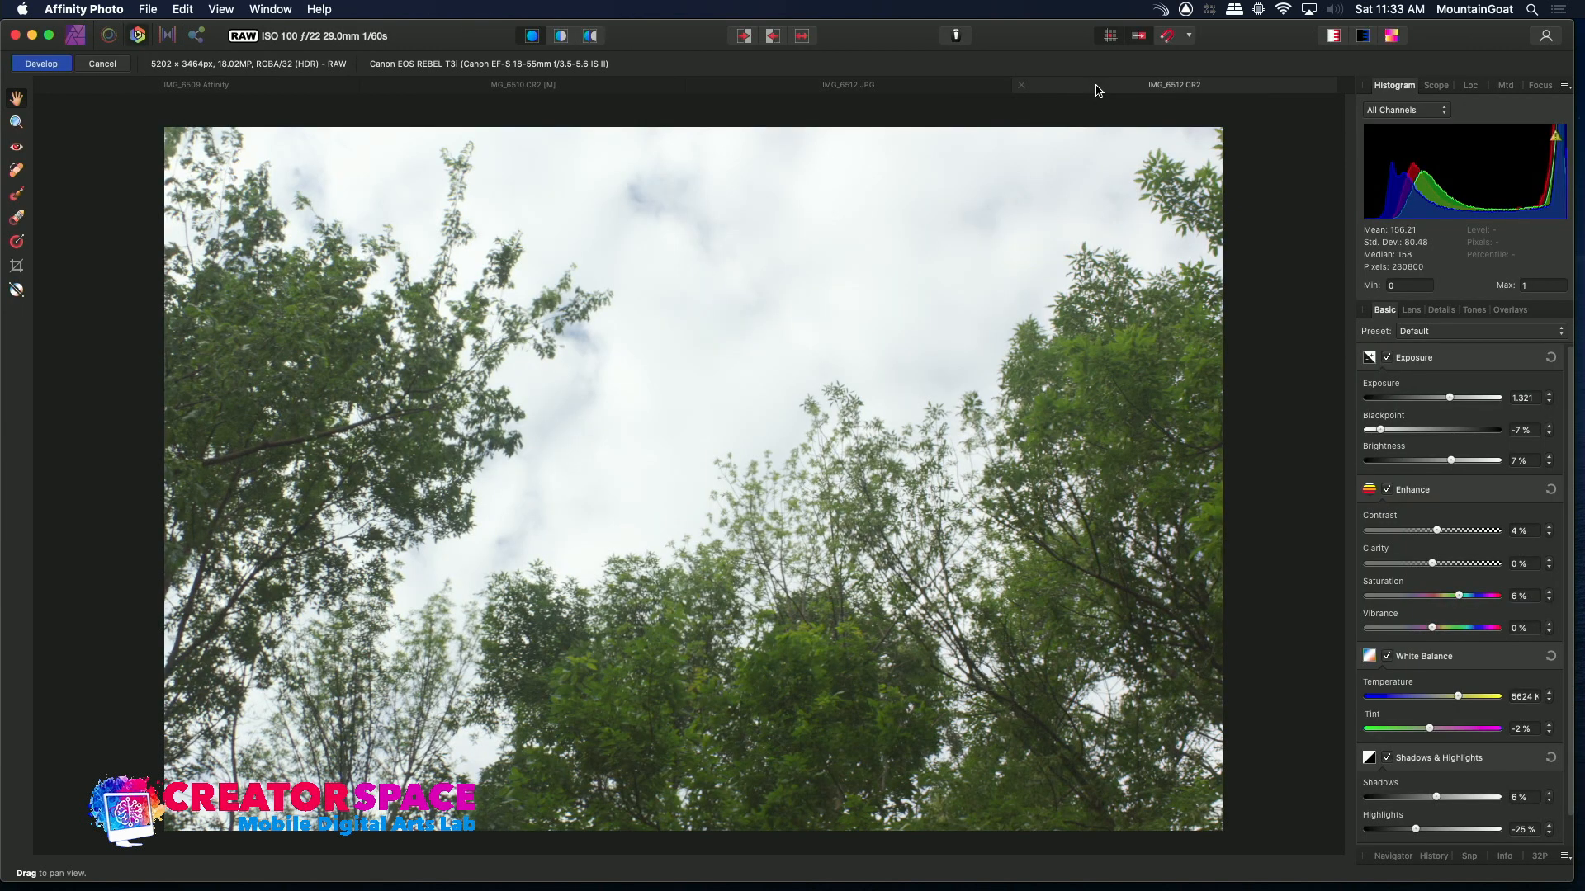
left_click(893, 86)
left_click(1062, 89)
left_click(504, 90)
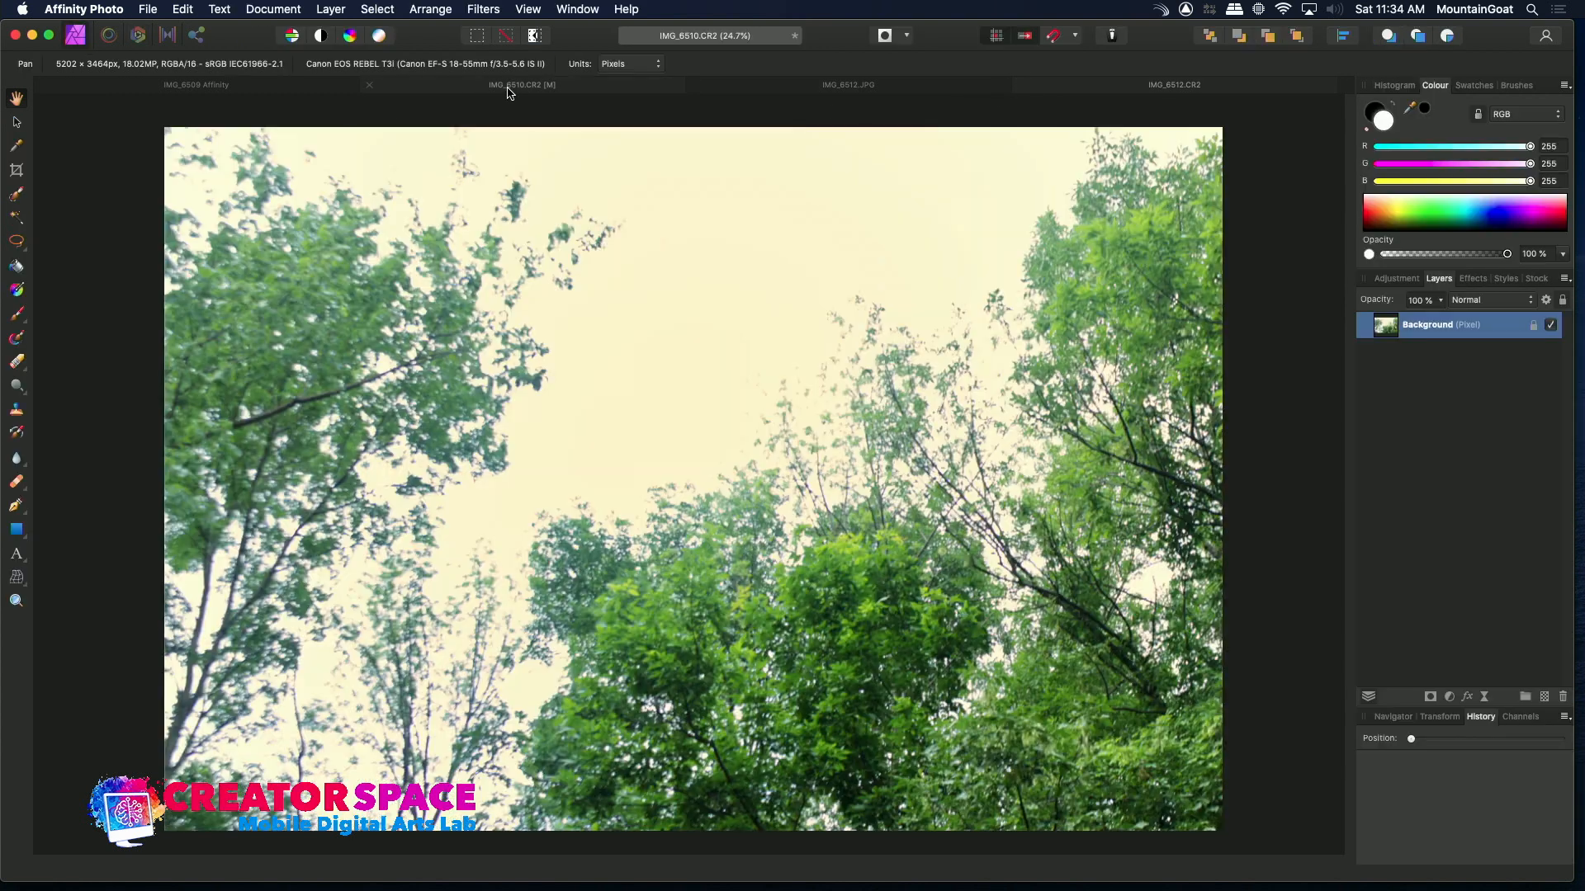
left_click(1127, 89)
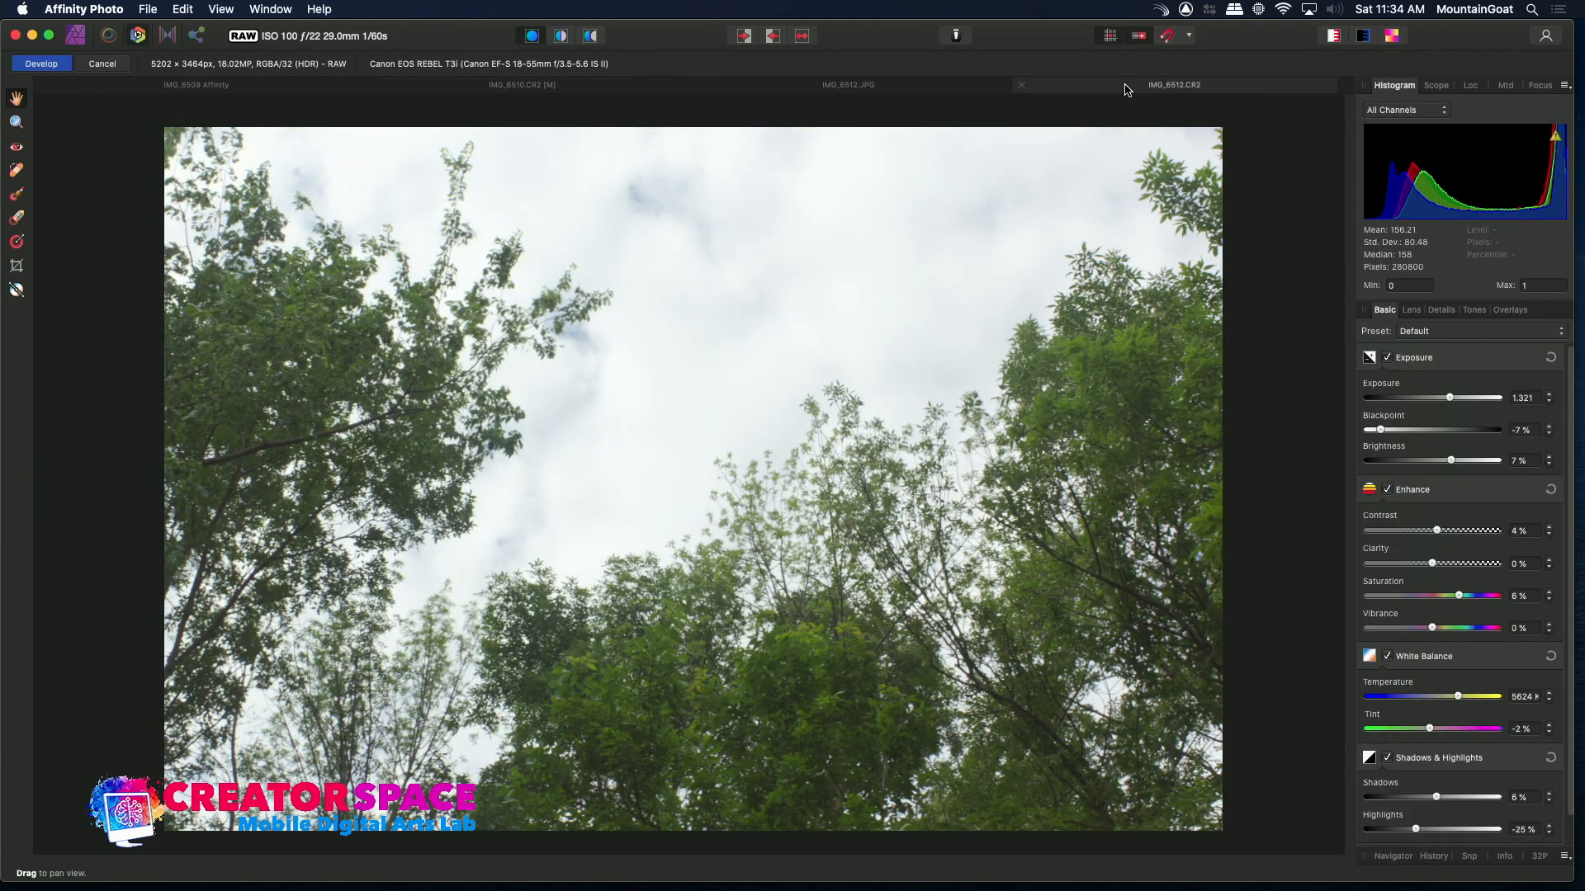
left_click(626, 89)
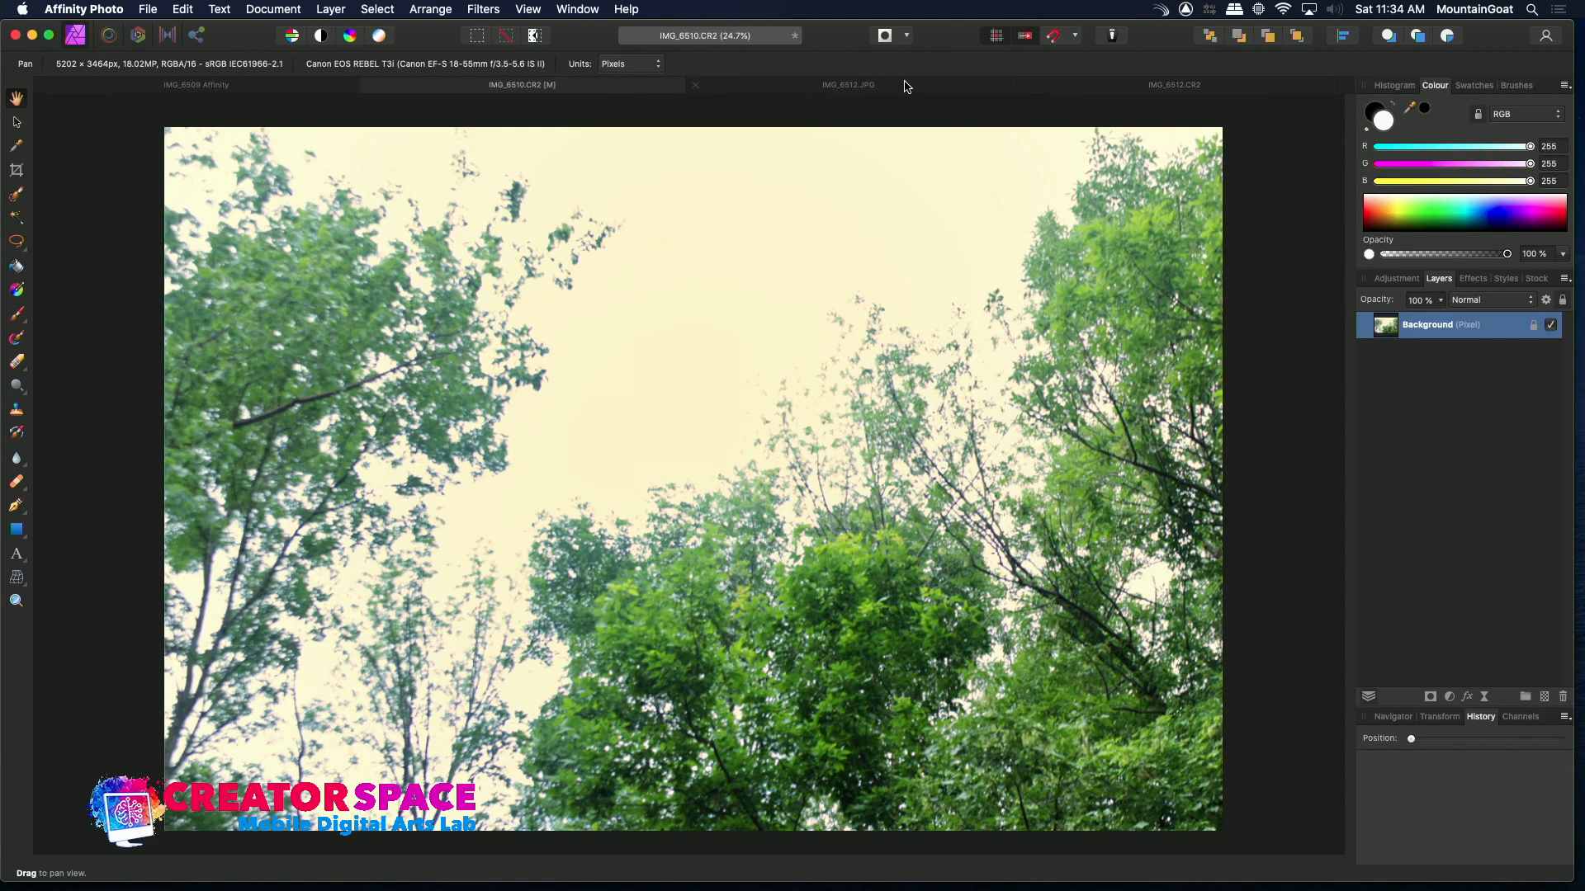
left_click(876, 89)
left_click(1131, 90)
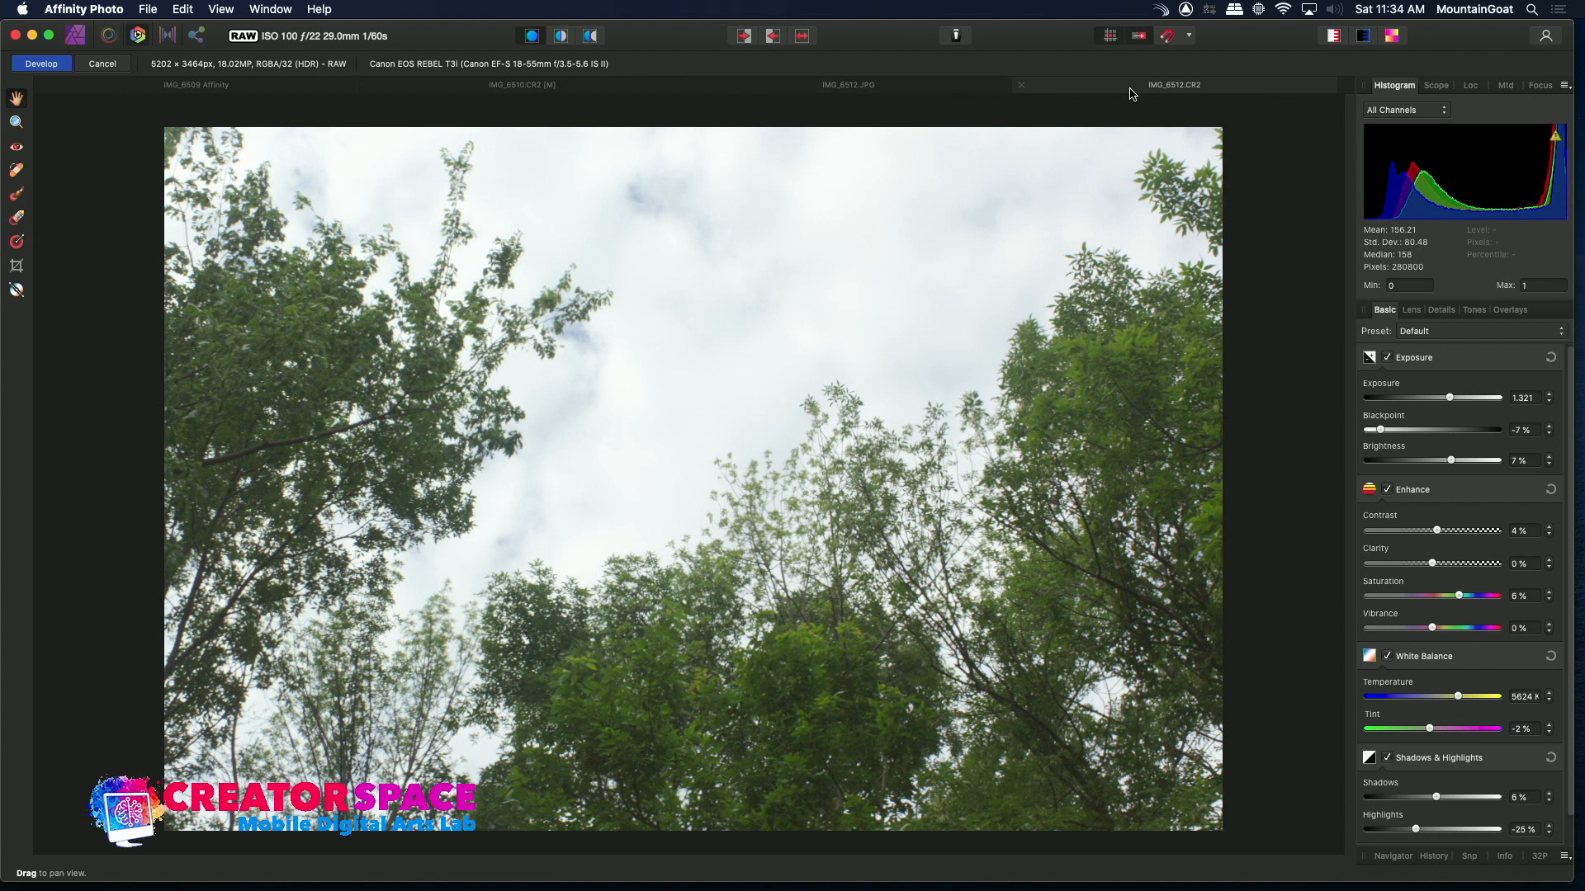
left_click(39, 64)
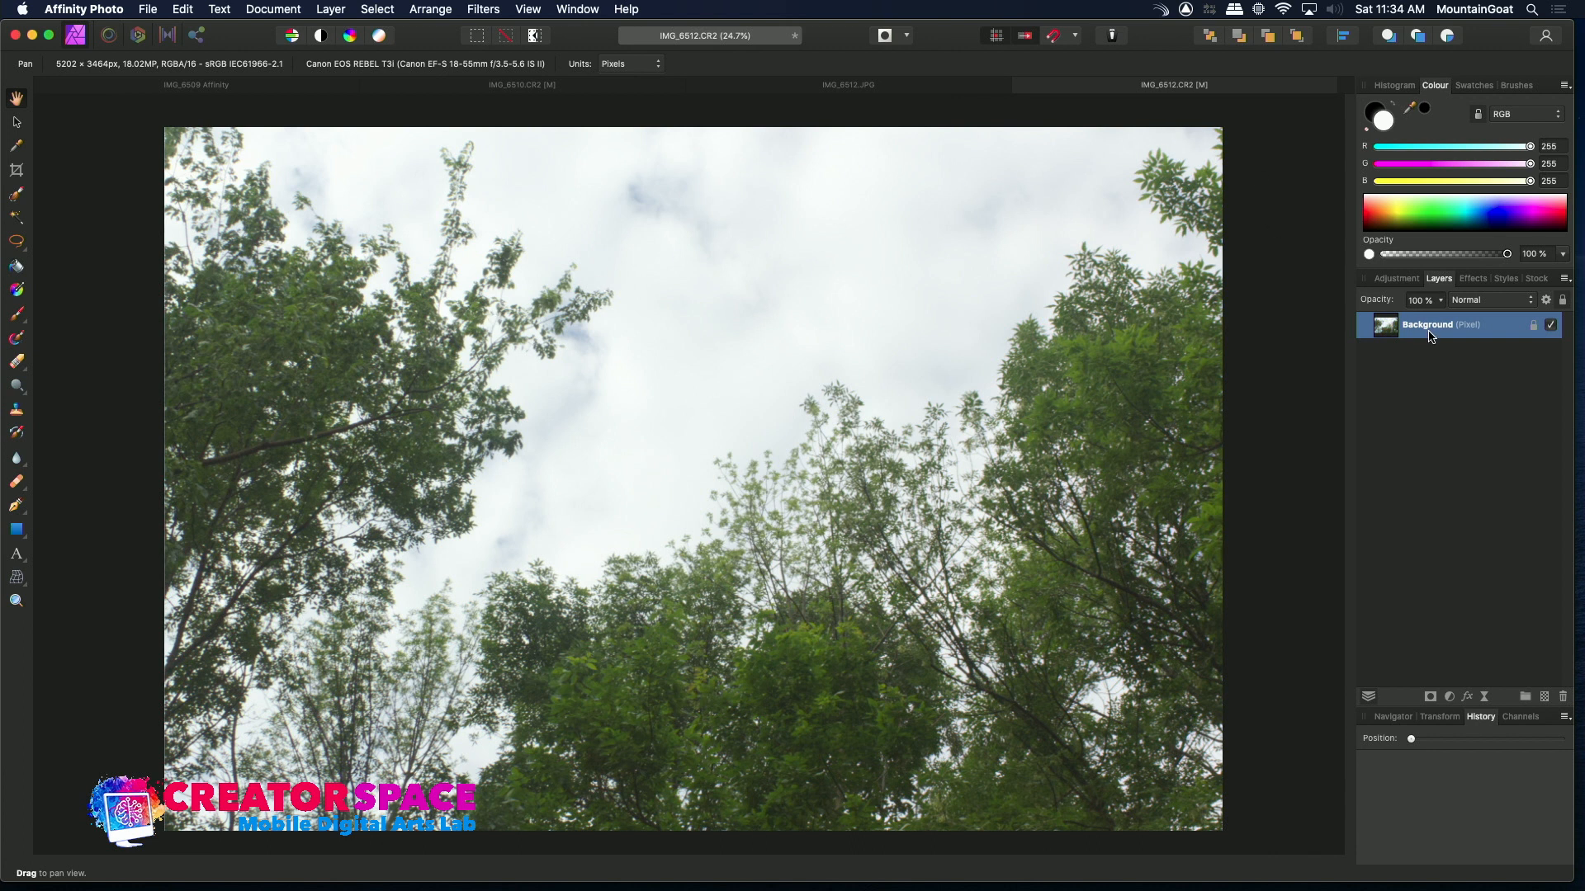
Add a Curves adjustment, raising the midtones and lowering the shadows into a gentle S-curve
left_click(1406, 280)
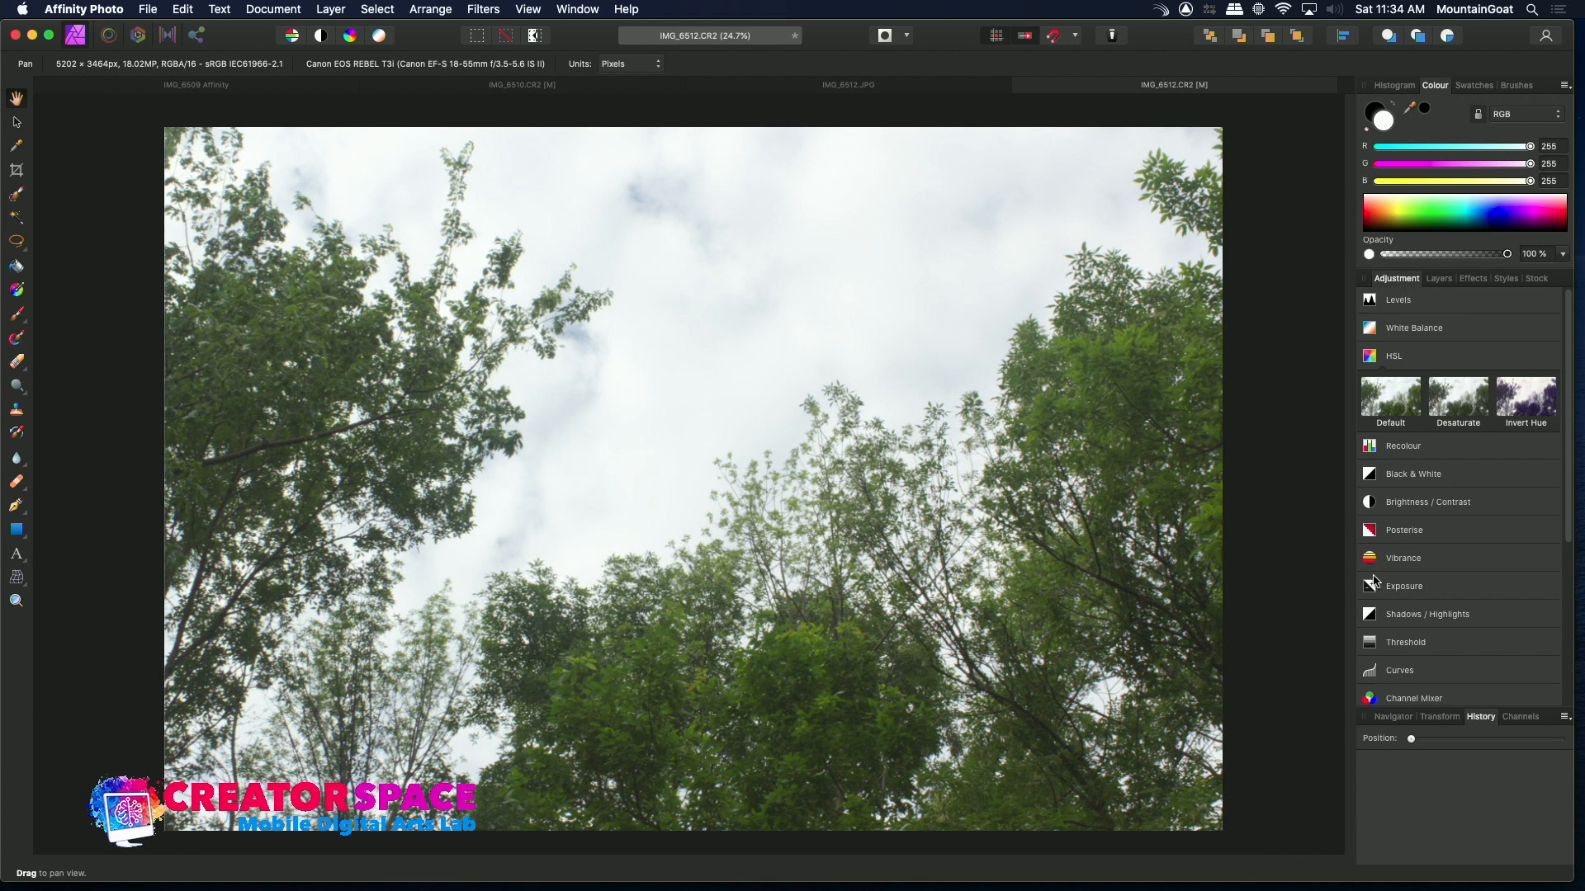
left_click(1369, 672)
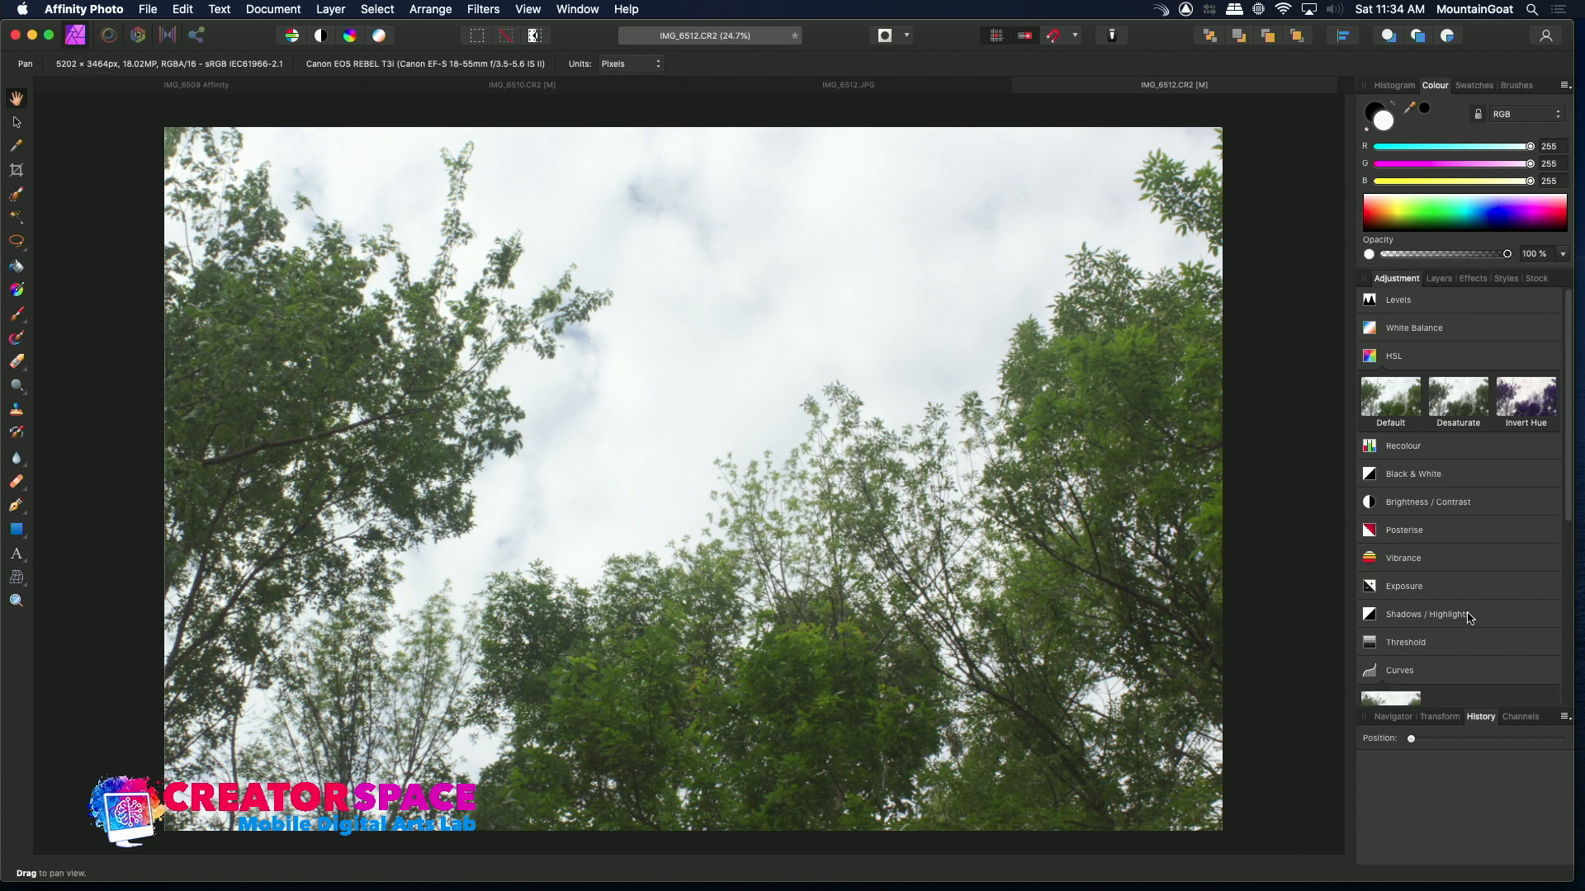
left_click_drag(1569, 518, 1567, 543)
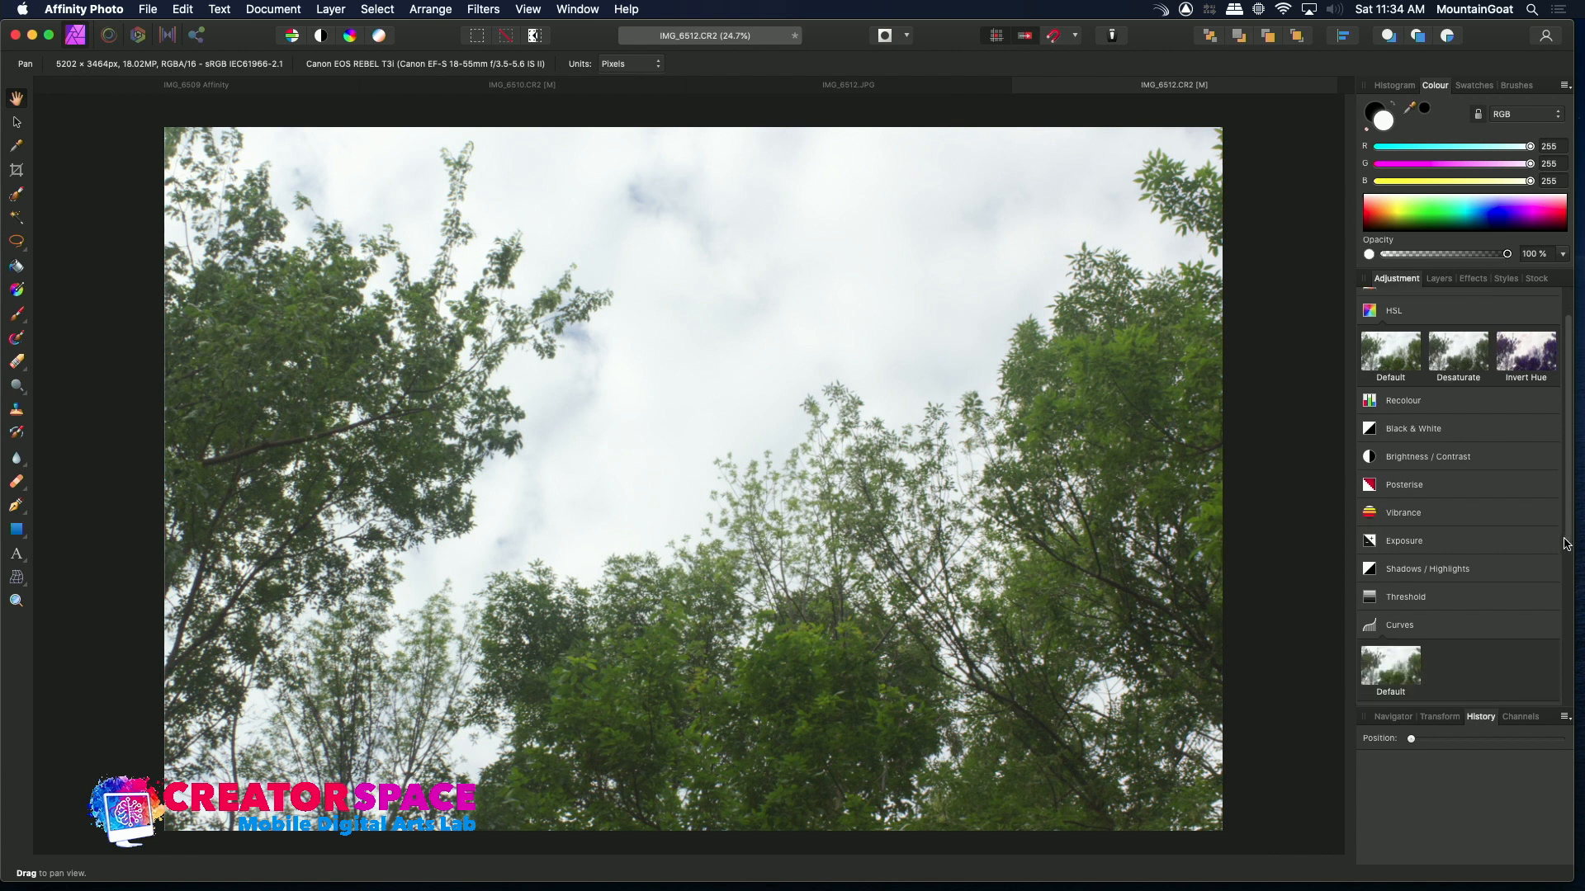
left_click(1398, 667)
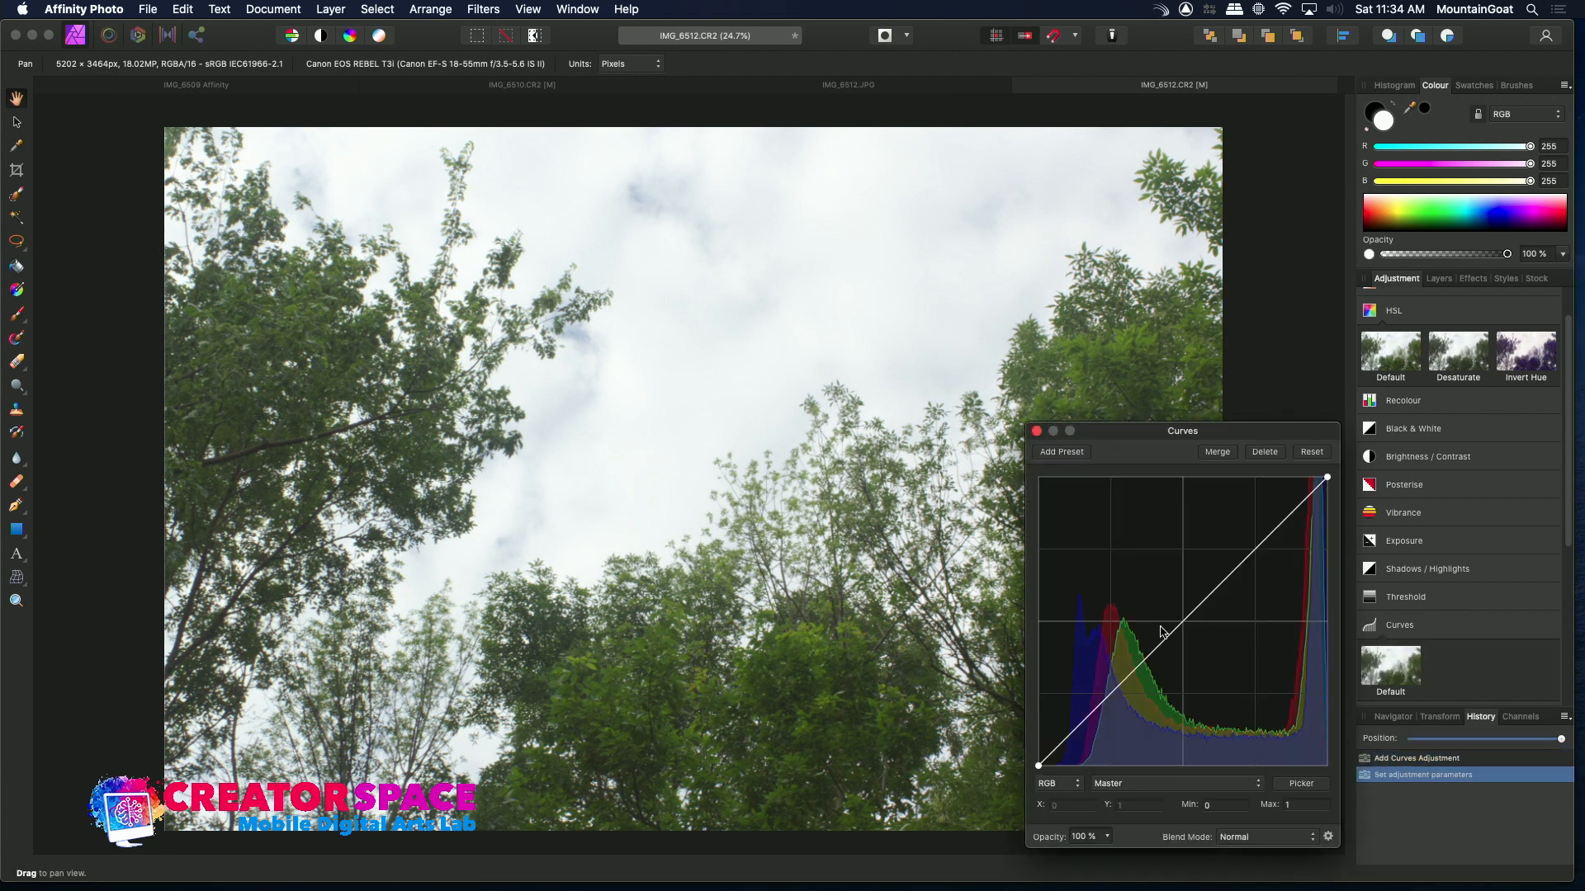
left_click_drag(1189, 621, 1184, 601)
left_click_drag(1093, 708, 1097, 723)
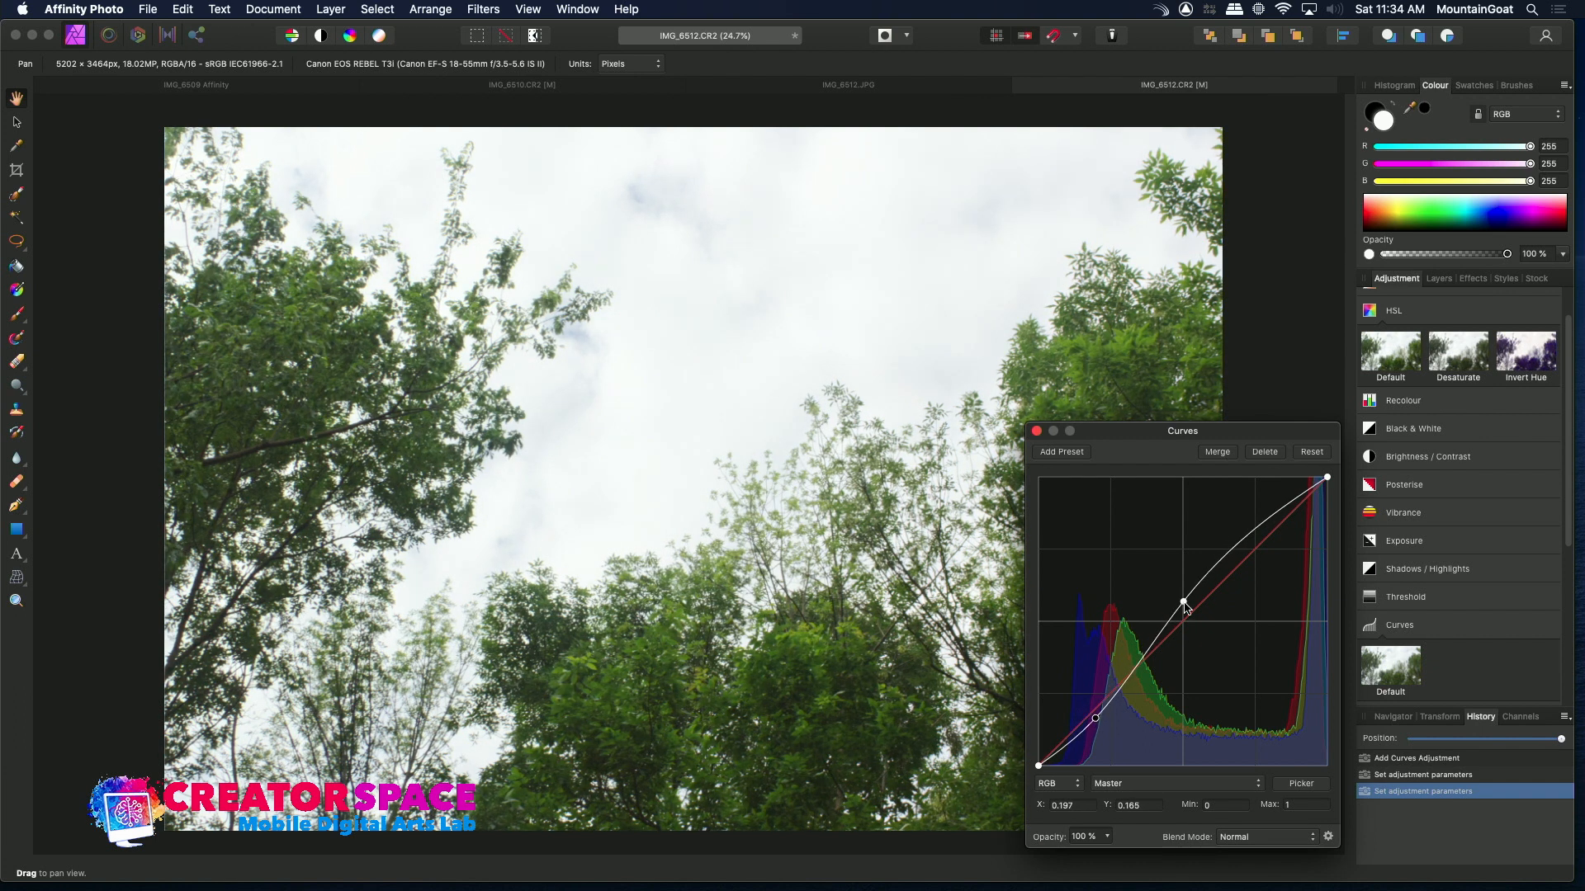
left_click_drag(1185, 607, 1193, 591)
mouse_move(1098, 730)
left_mouse_down()
mouse_move(1073, 735)
mouse_move(1106, 732)
mouse_move(1100, 716)
left_mouse_up()
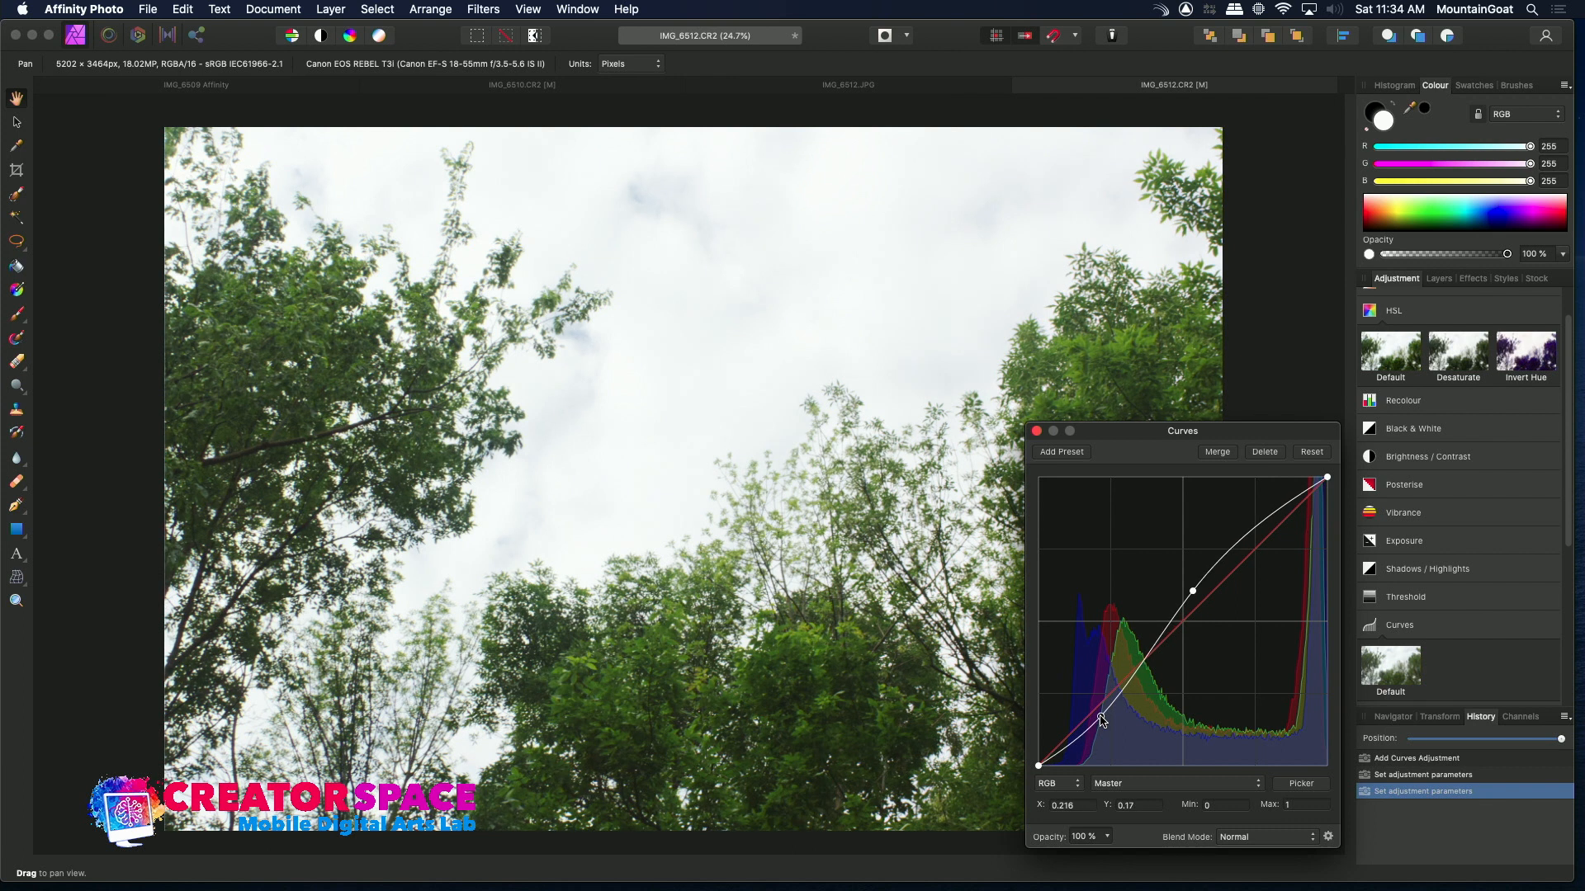
left_click(1038, 431)
Switch between the IMG_6512 JPEG and raw tabs to compare the curves result
left_click(931, 88)
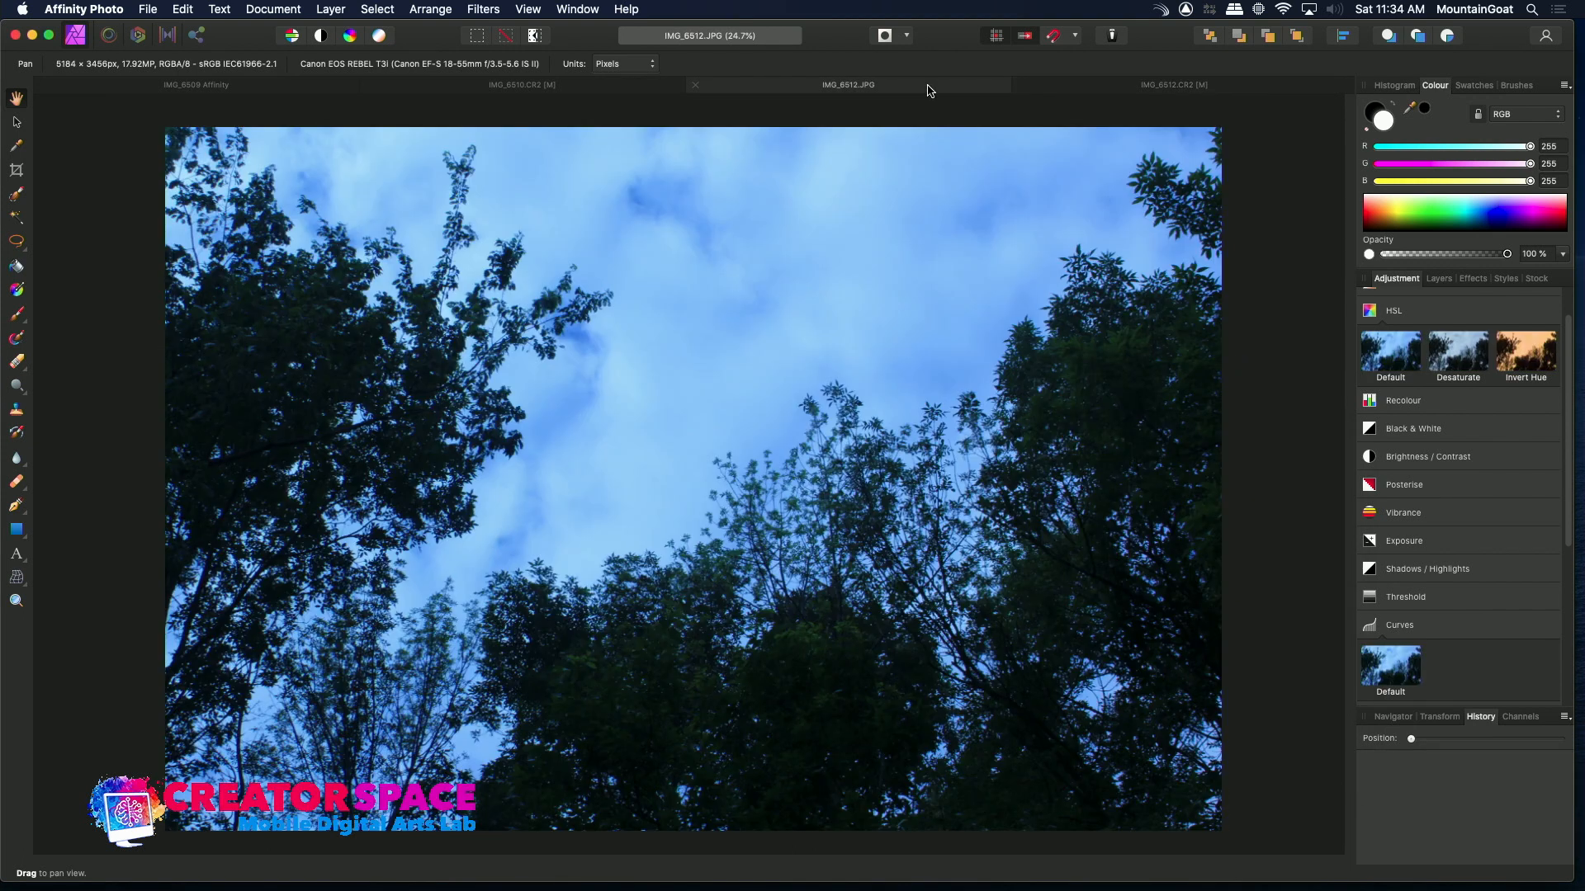
left_click(1090, 91)
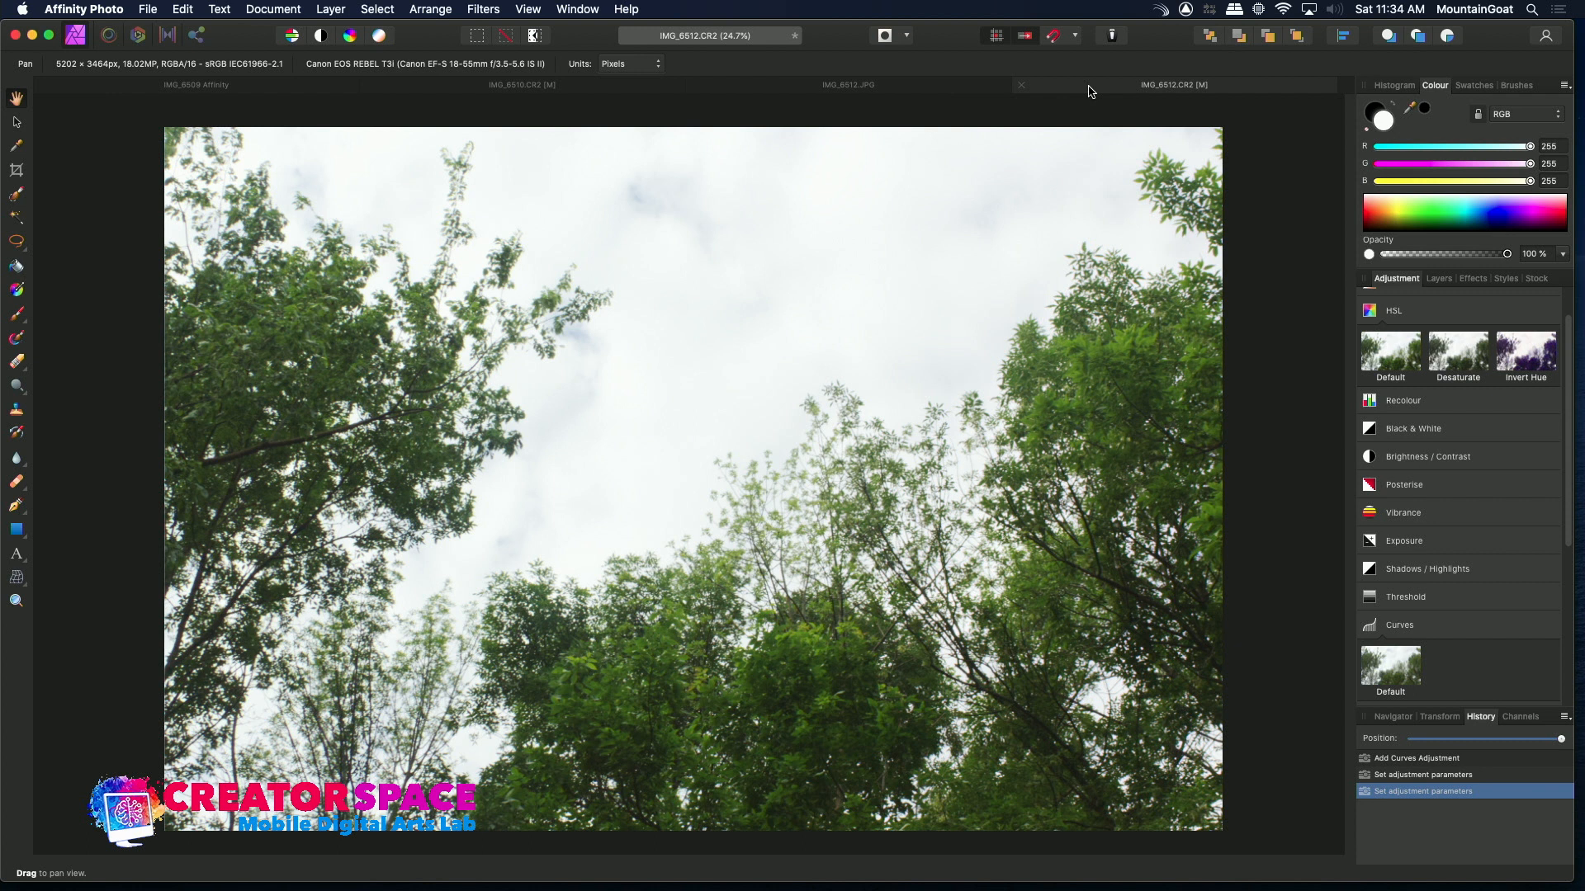
left_click(889, 85)
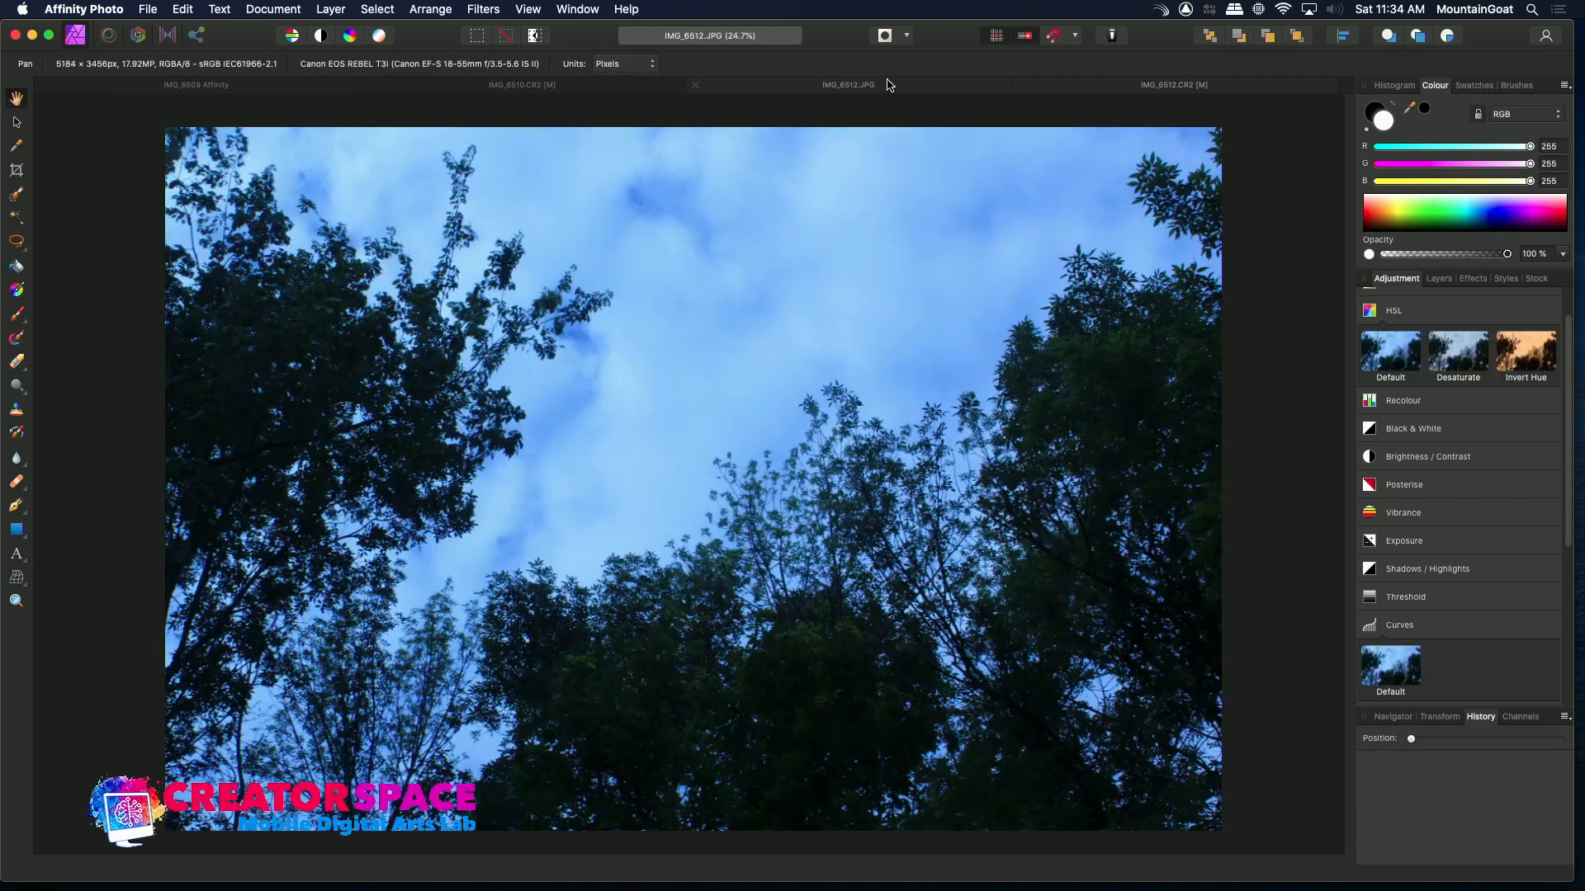
left_click(1114, 89)
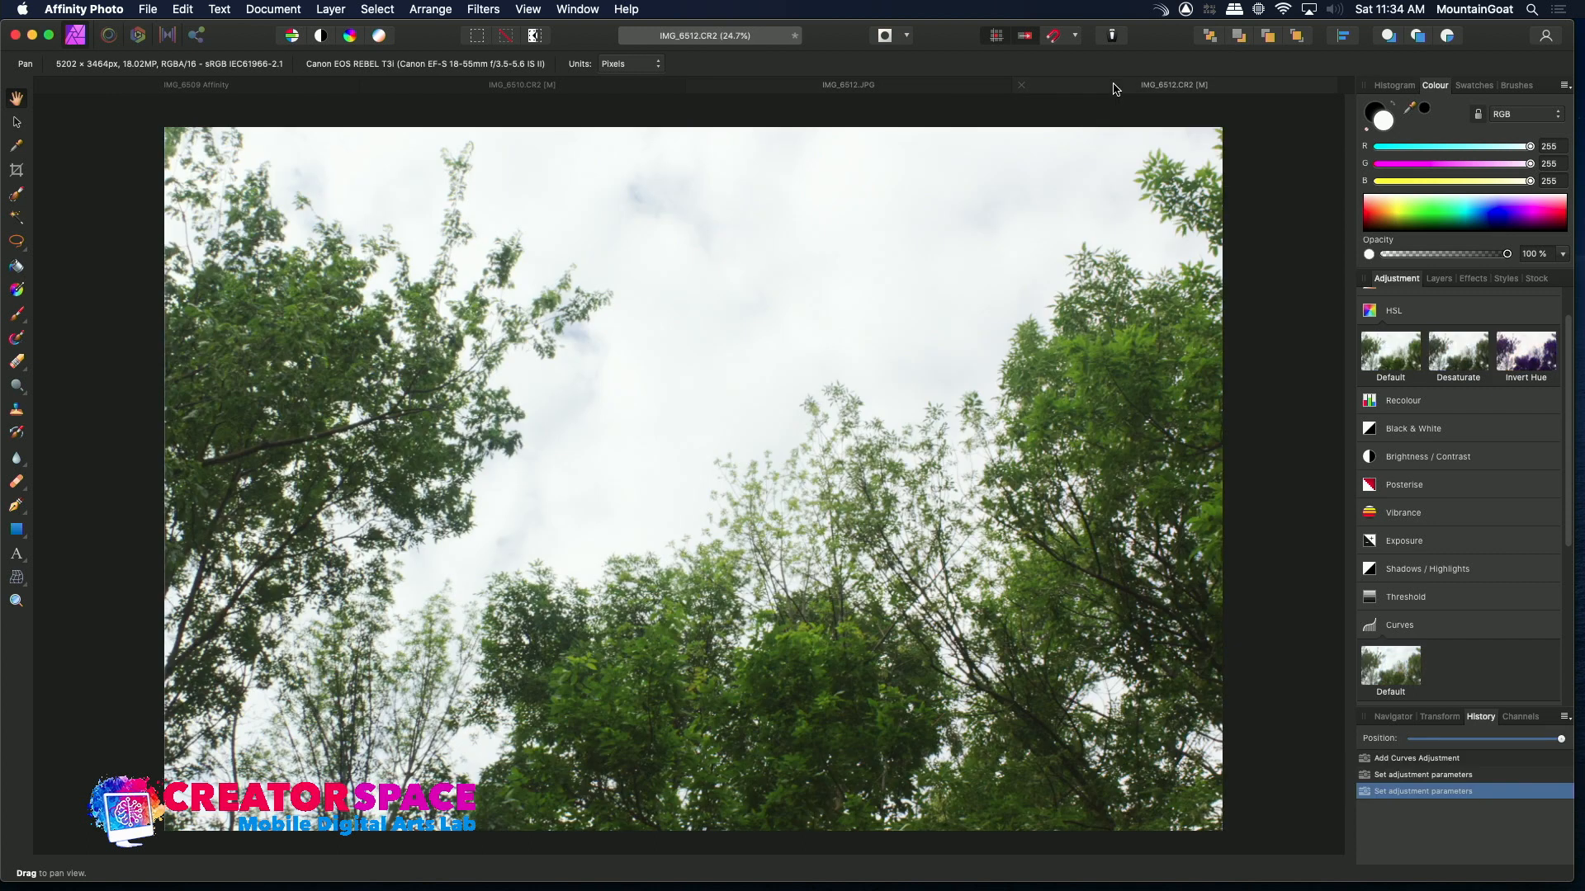
left_click(934, 86)
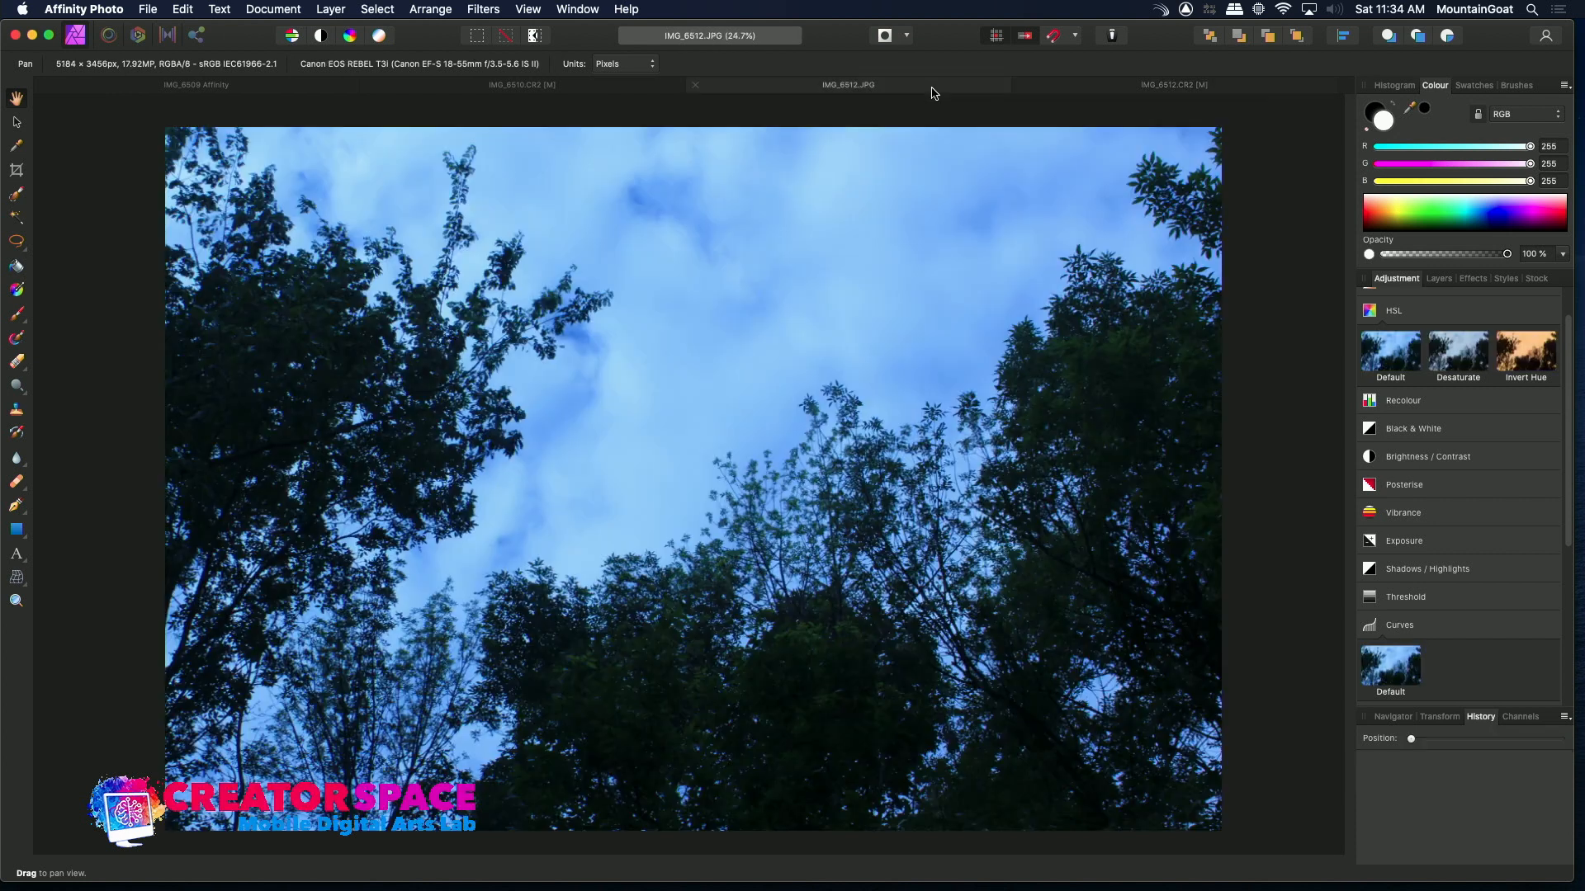
left_click(1089, 89)
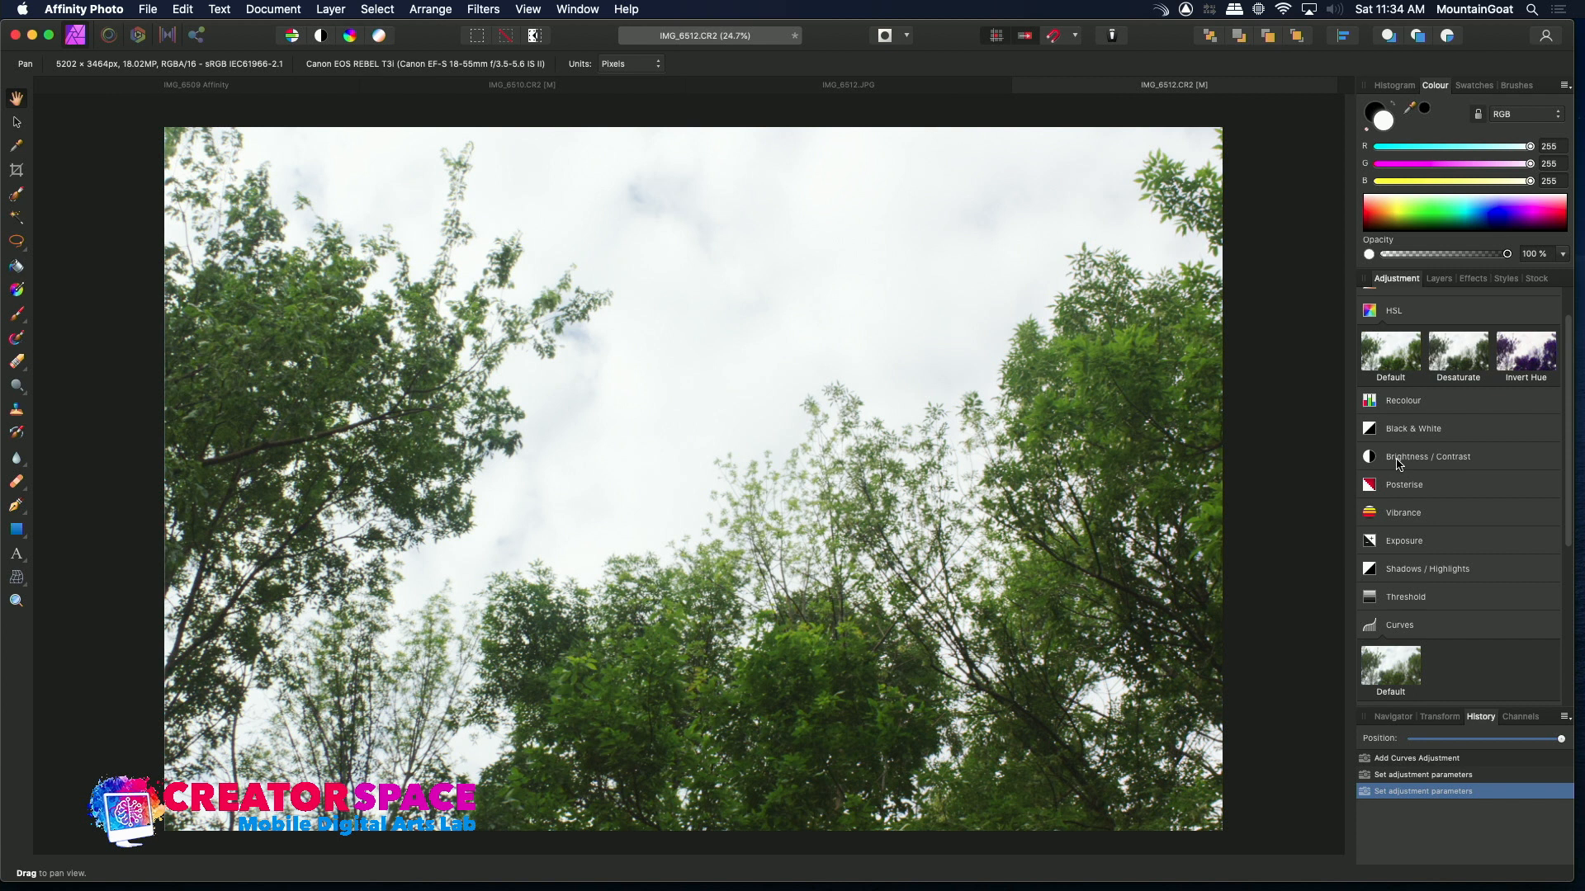
Add a default Shadows / Highlights adjustment and lower the highlights
mouse_move(1401, 569)
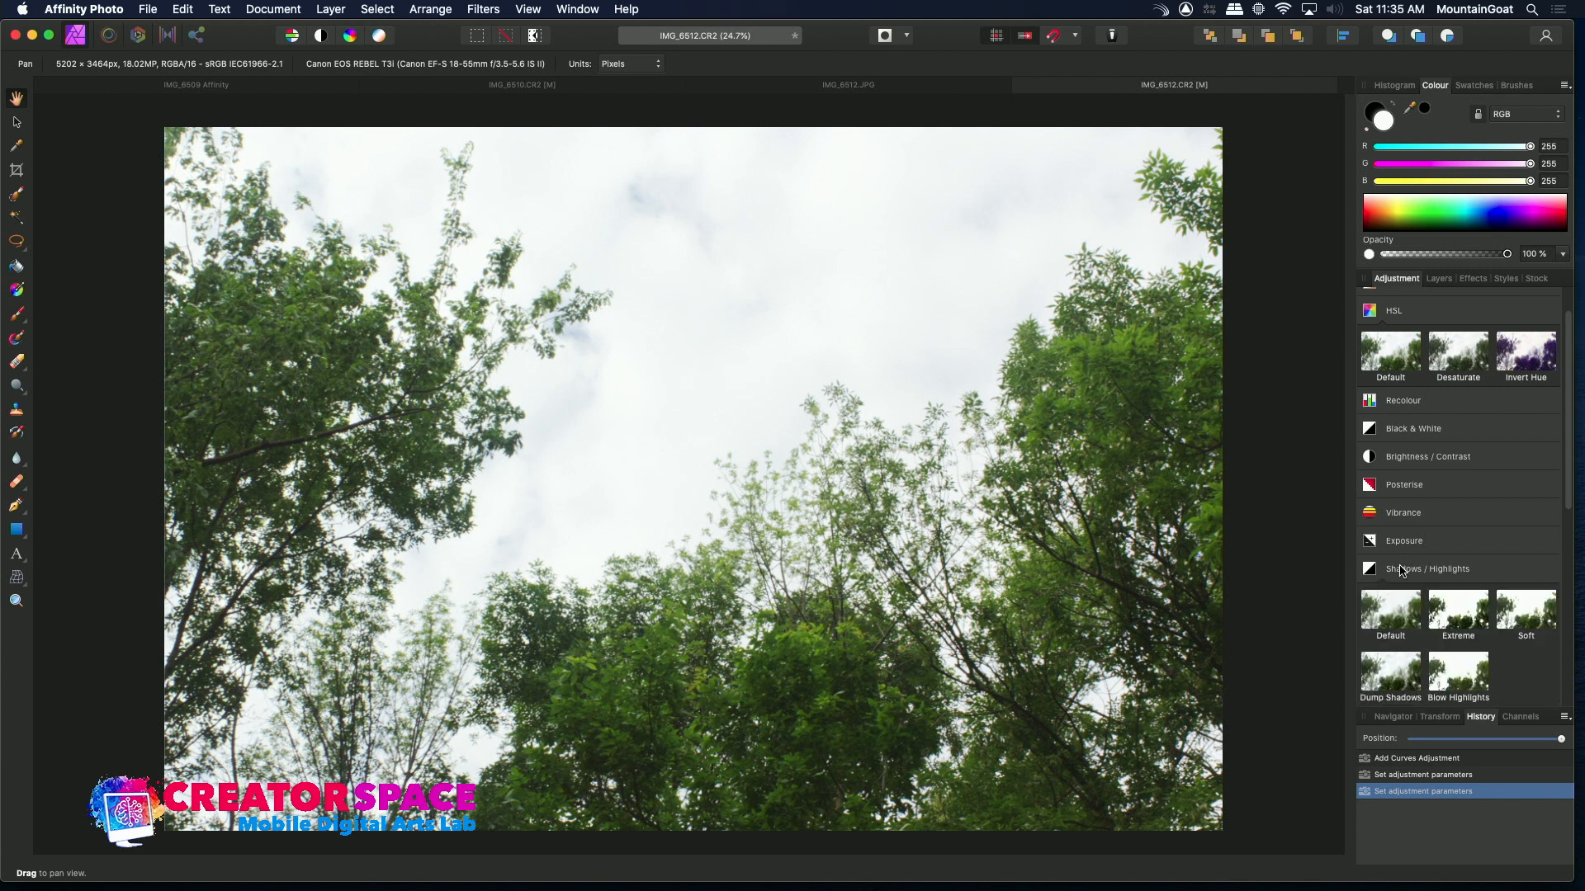
left_click(1401, 612)
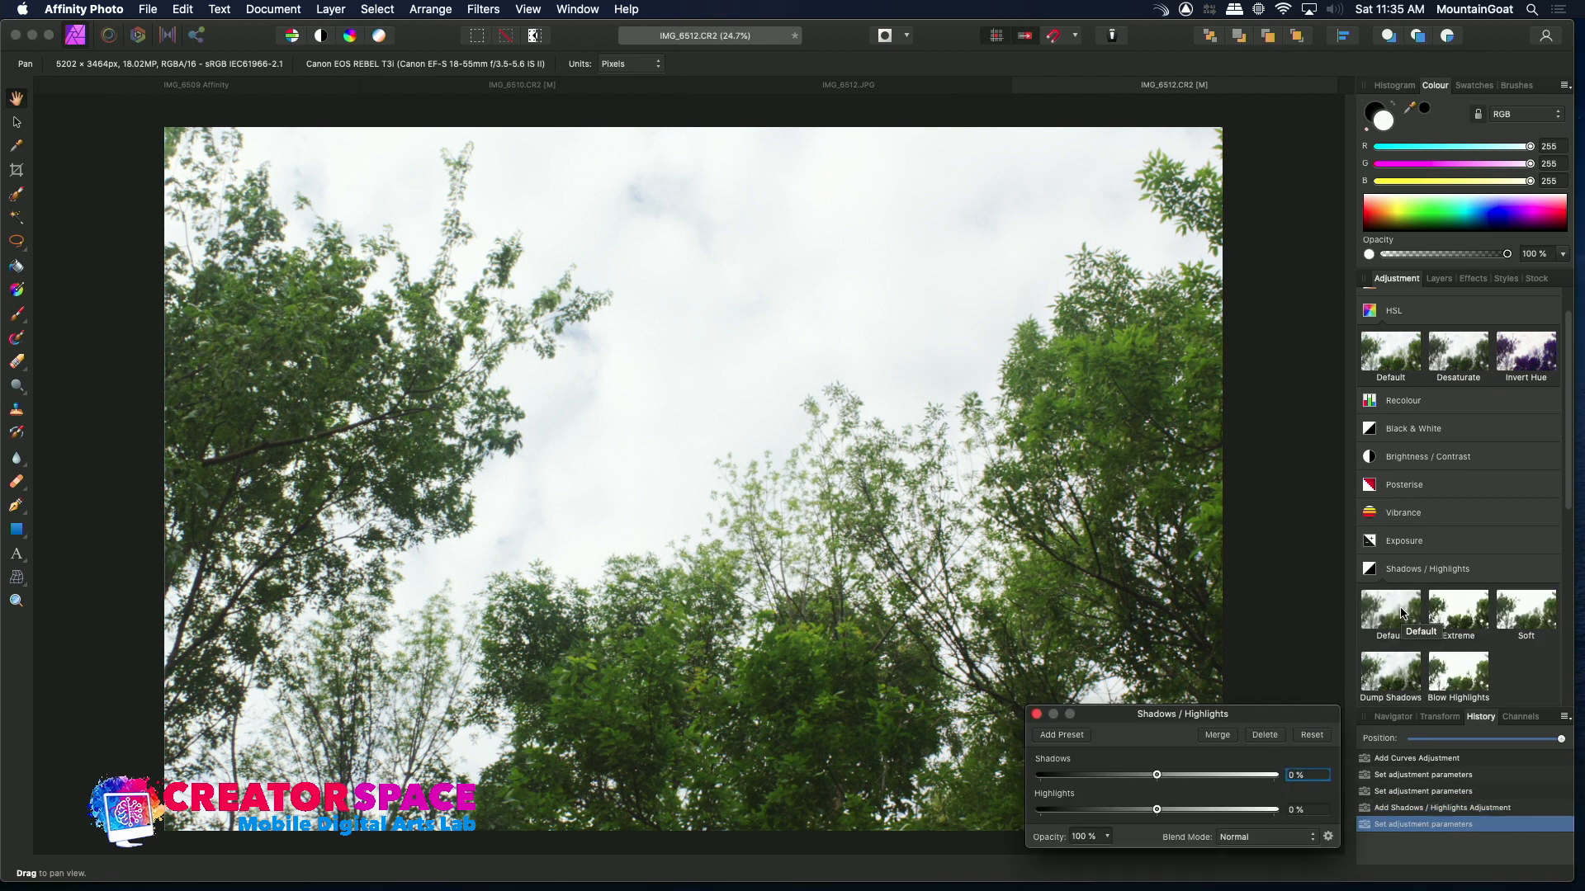
left_click_drag(1156, 811, 1125, 784)
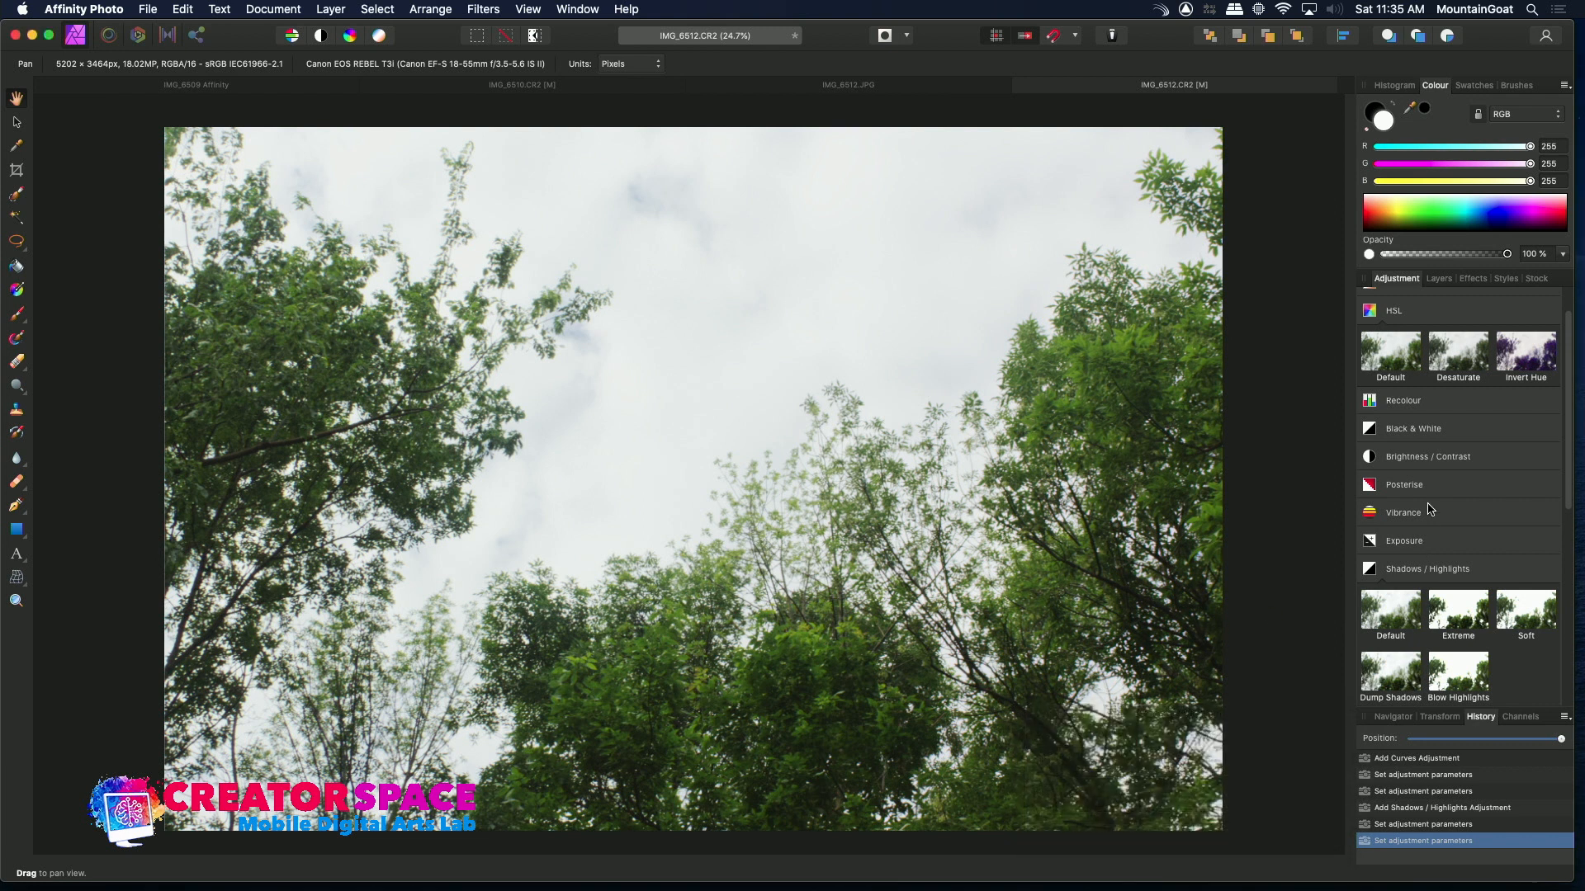
Add a default Brightness / Contrast adjustment and lower the brightness slightly
left_click(1427, 459)
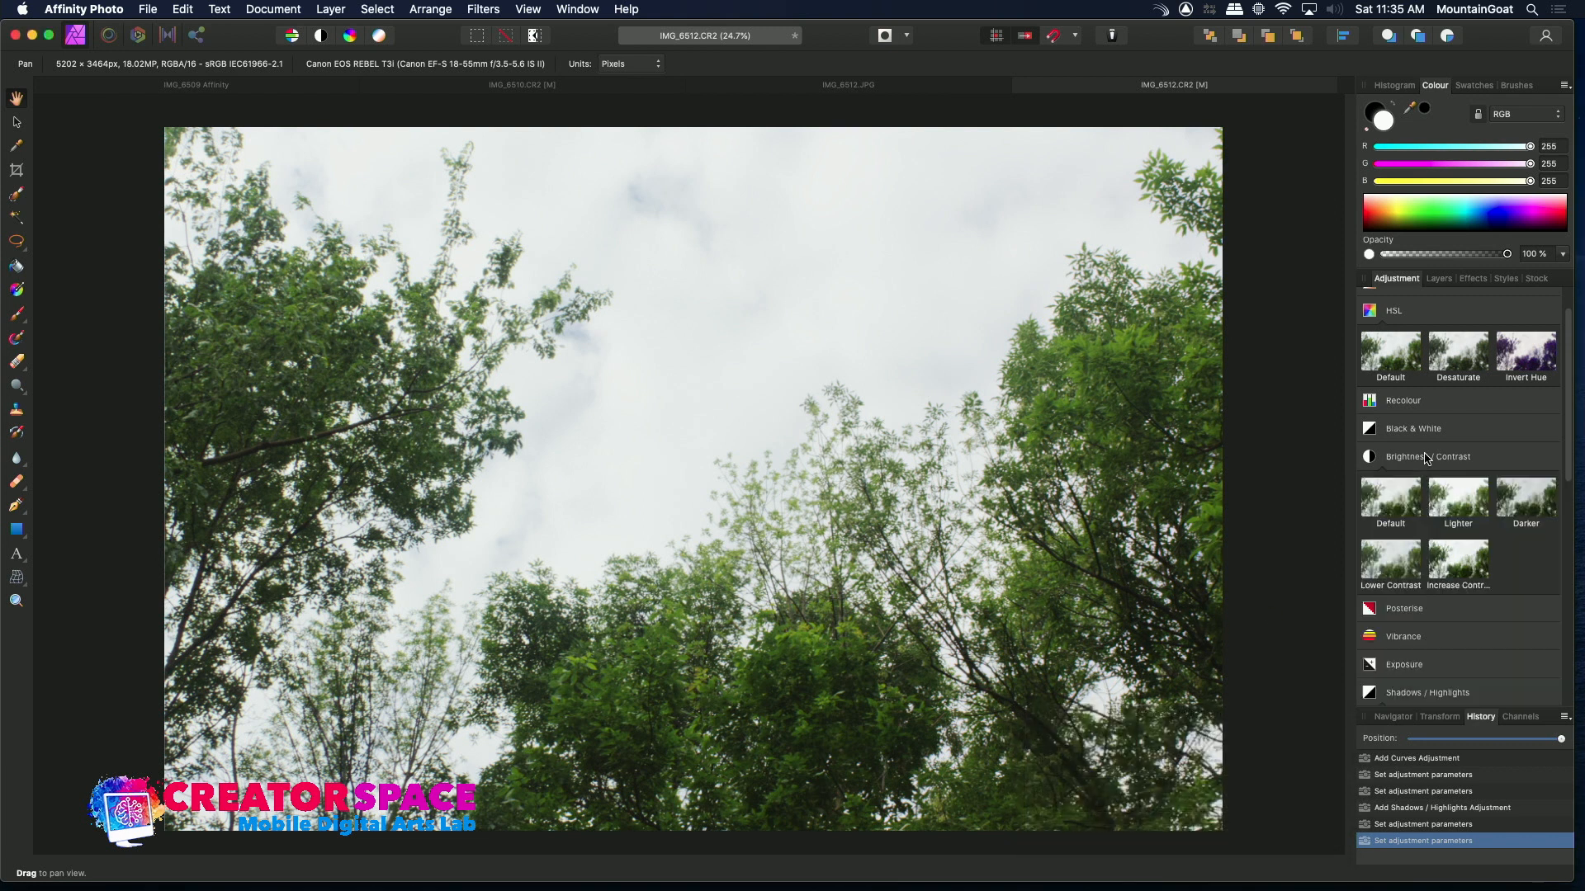
left_click(1377, 516)
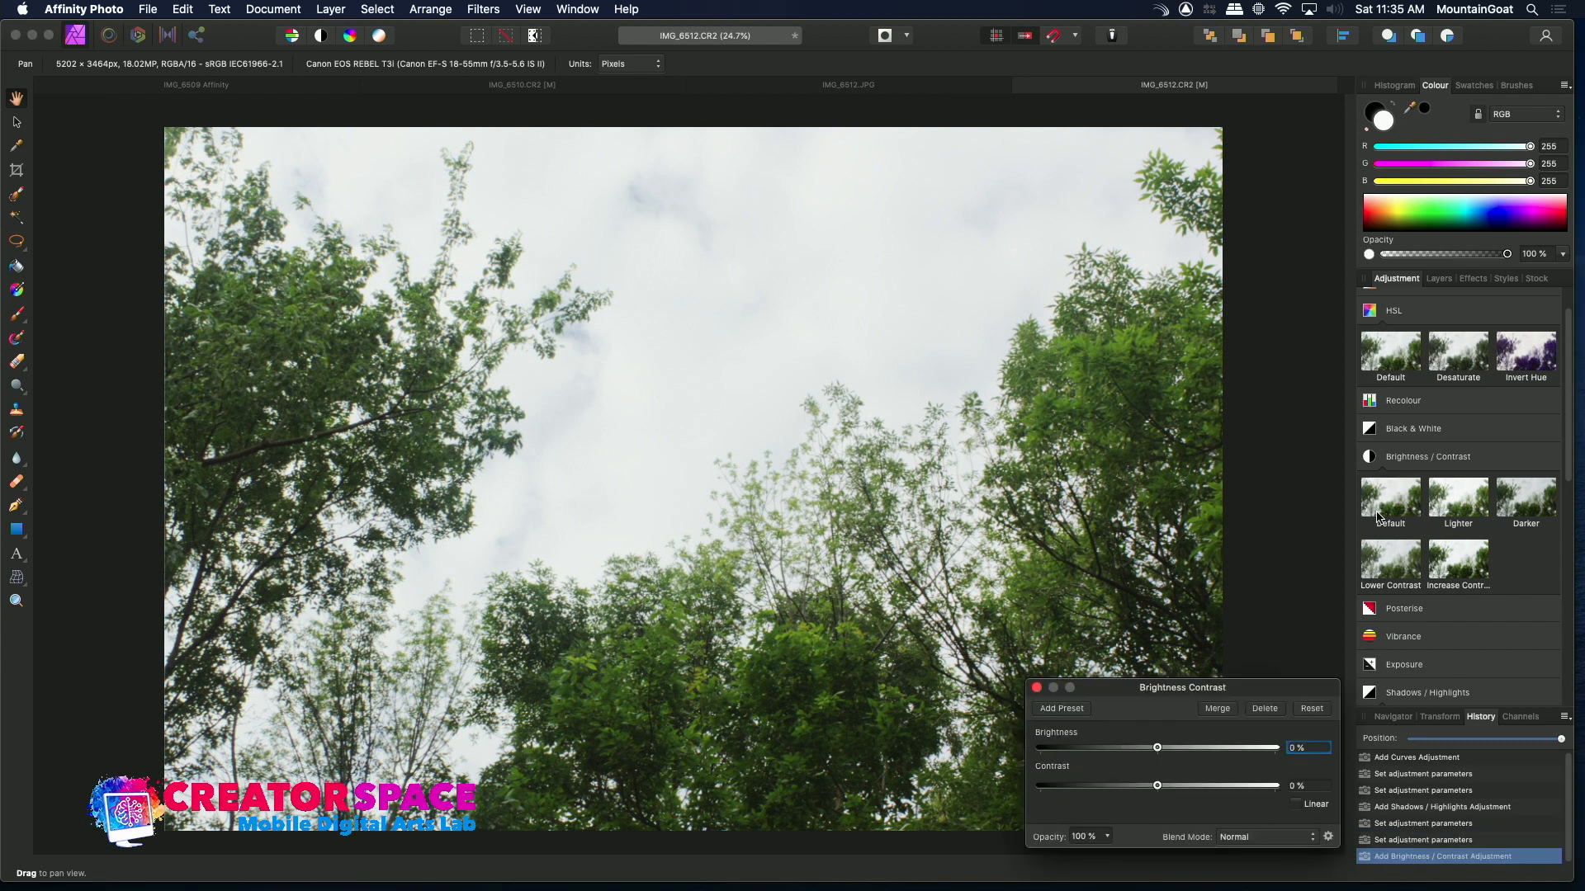
left_click_drag(1158, 751, 1148, 797)
left_click(1036, 688)
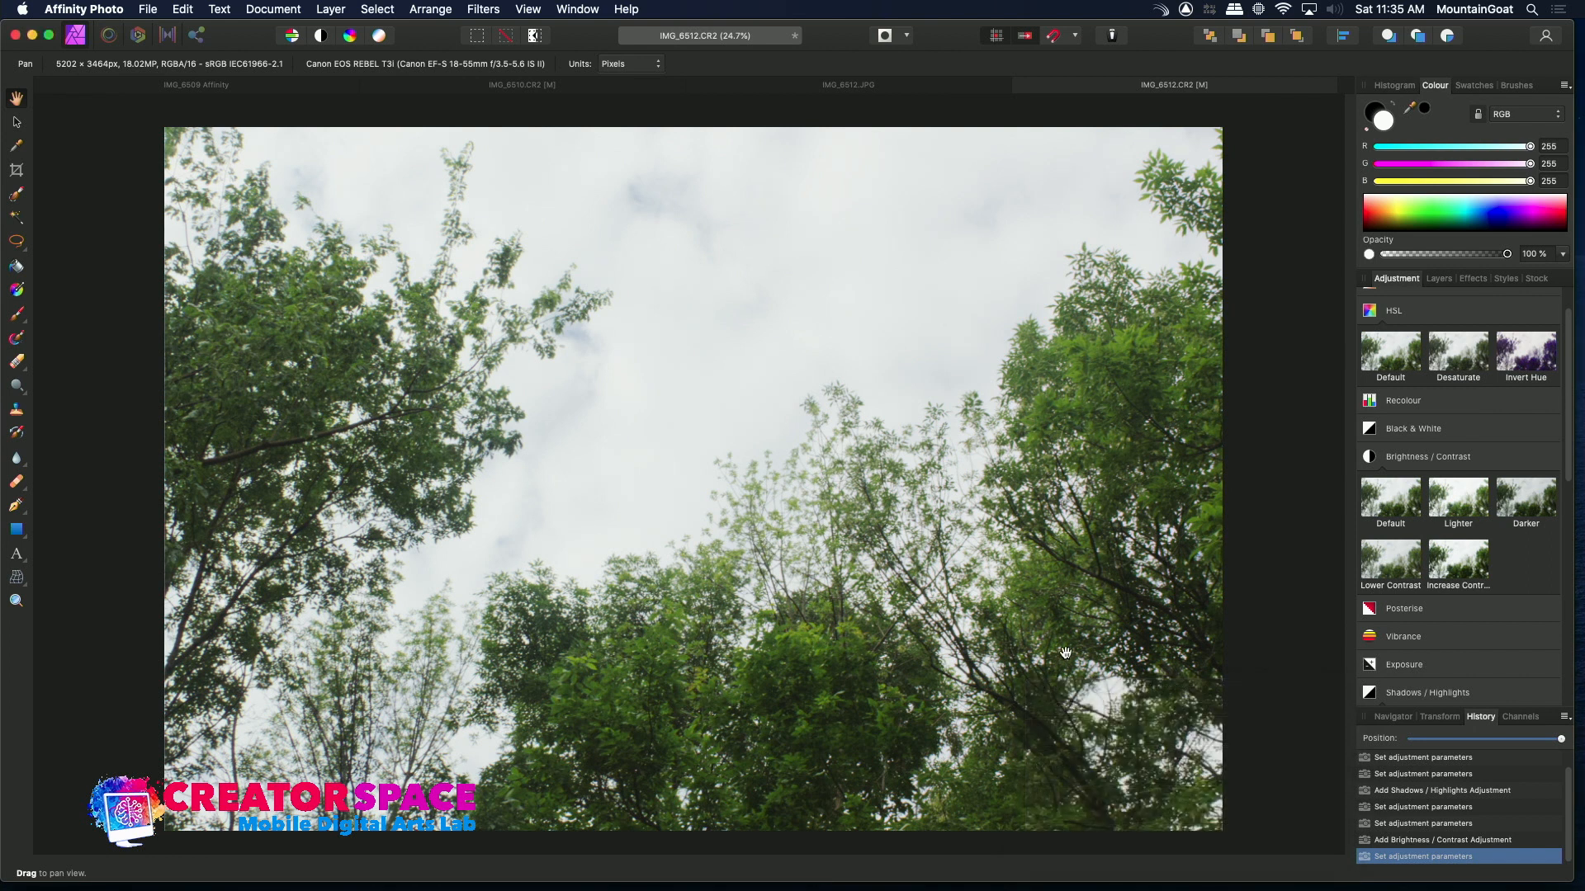
Try a default Black & White adjustment and delete it
left_click(1446, 415)
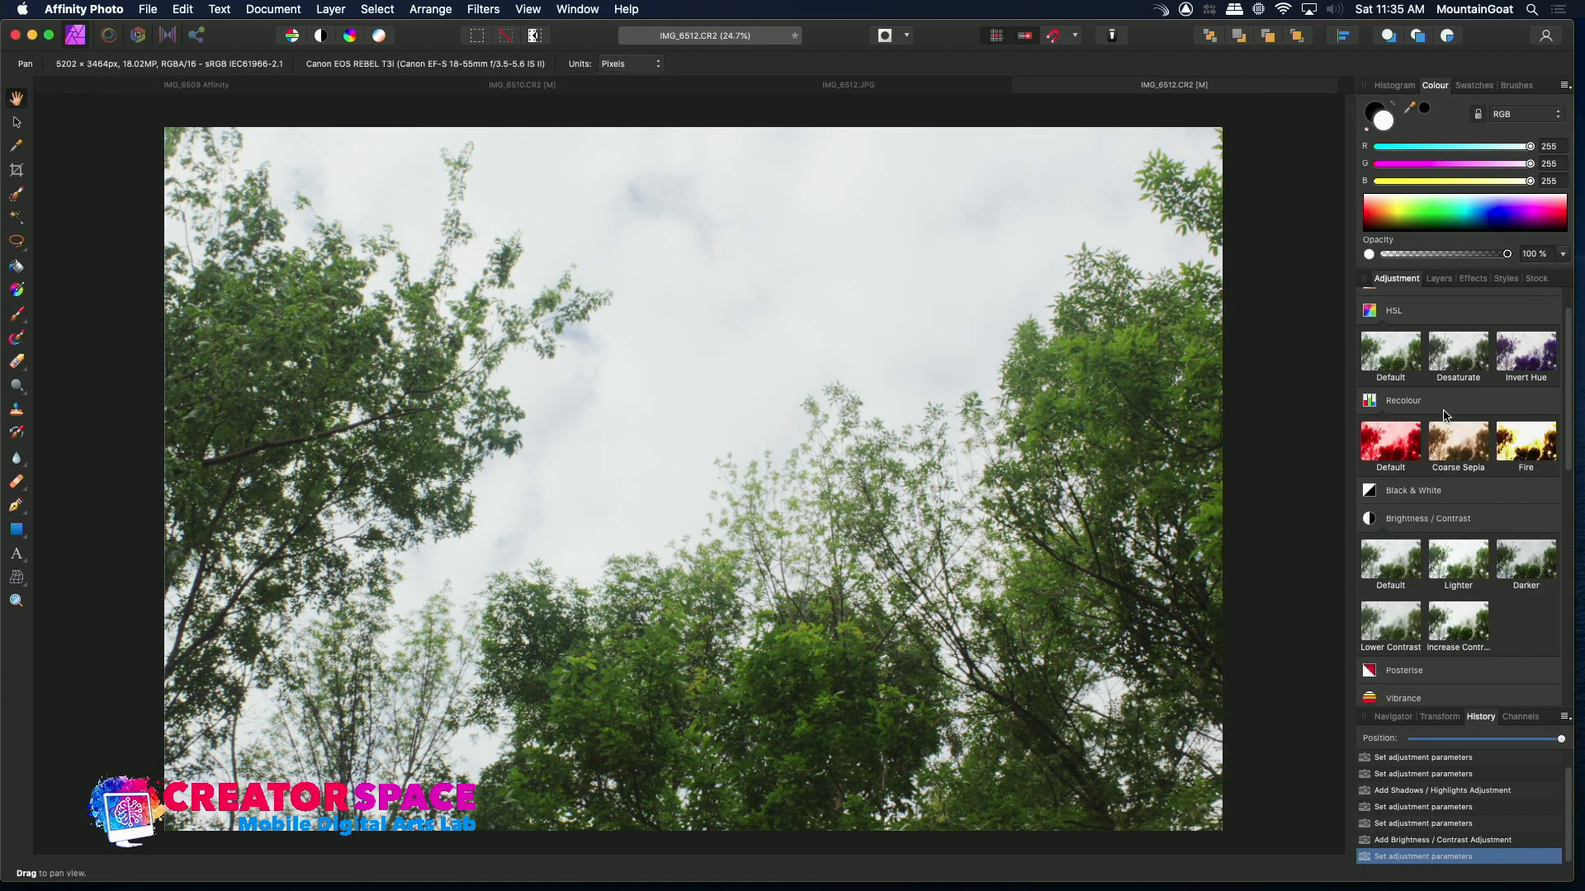
left_click(1396, 402)
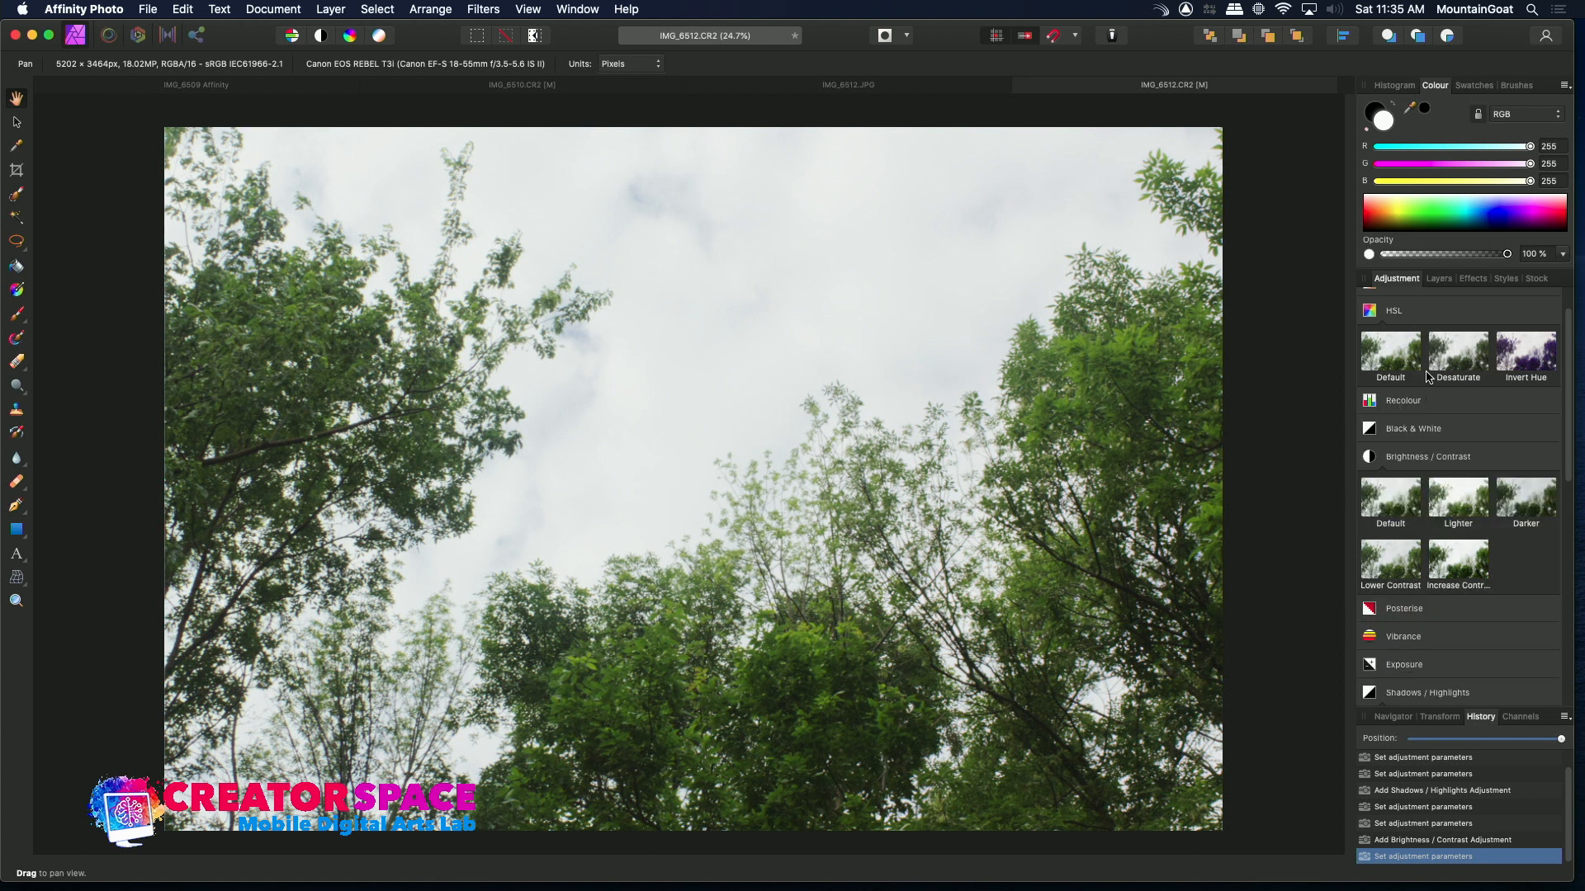
left_click(1420, 435)
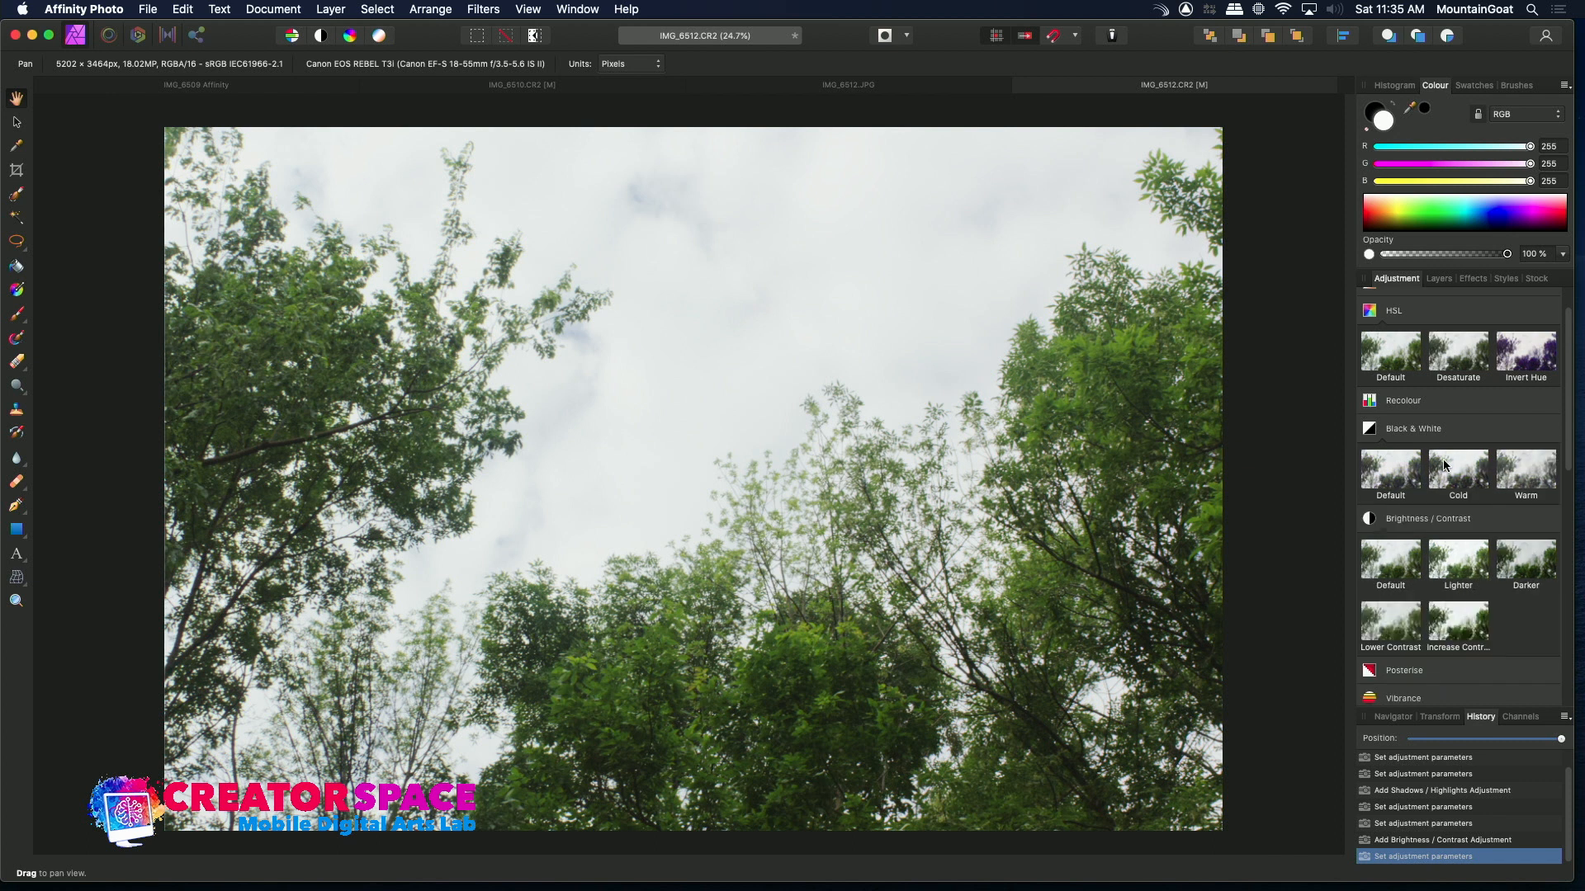
left_click(1397, 481)
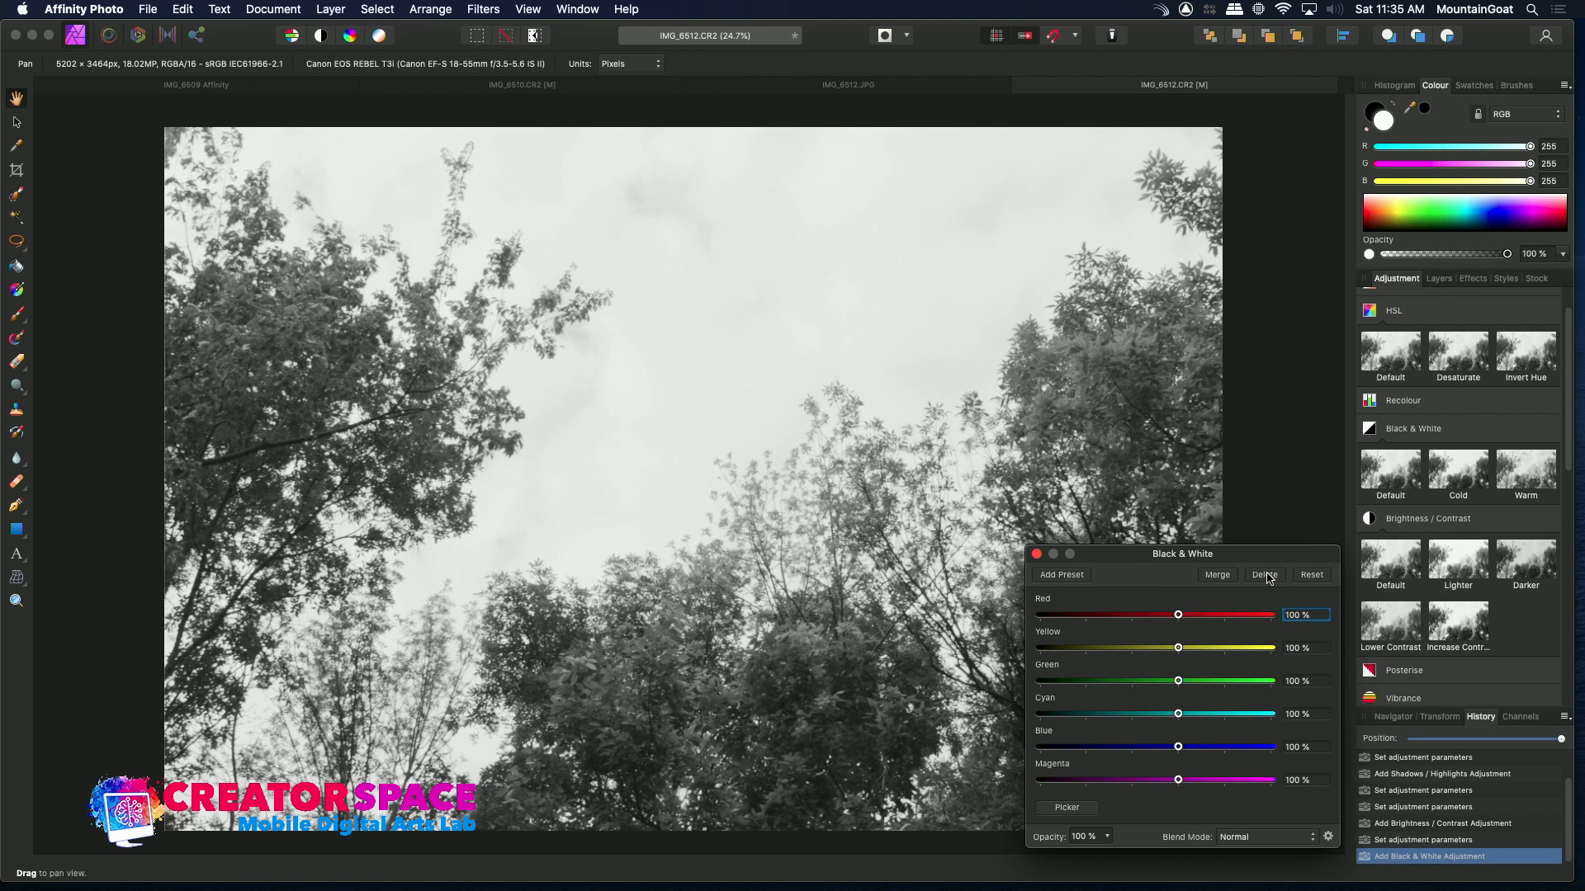
left_click(1265, 575)
left_click_drag(1567, 462, 1570, 547)
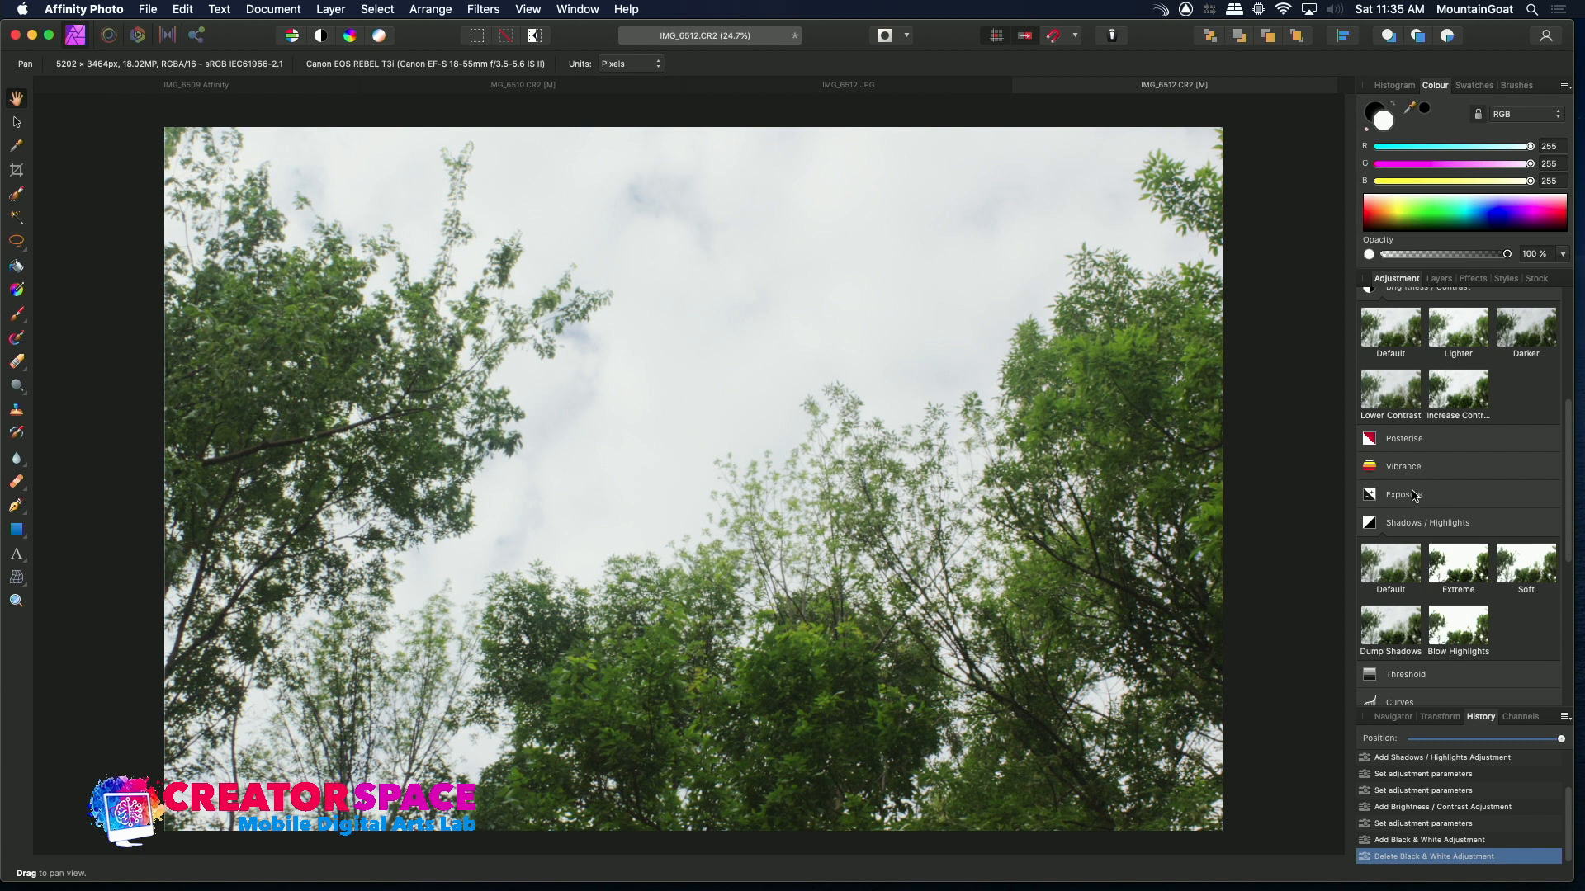
Add an Exposure adjustment at +2 stops, then reset it to the default preset
left_click(1413, 496)
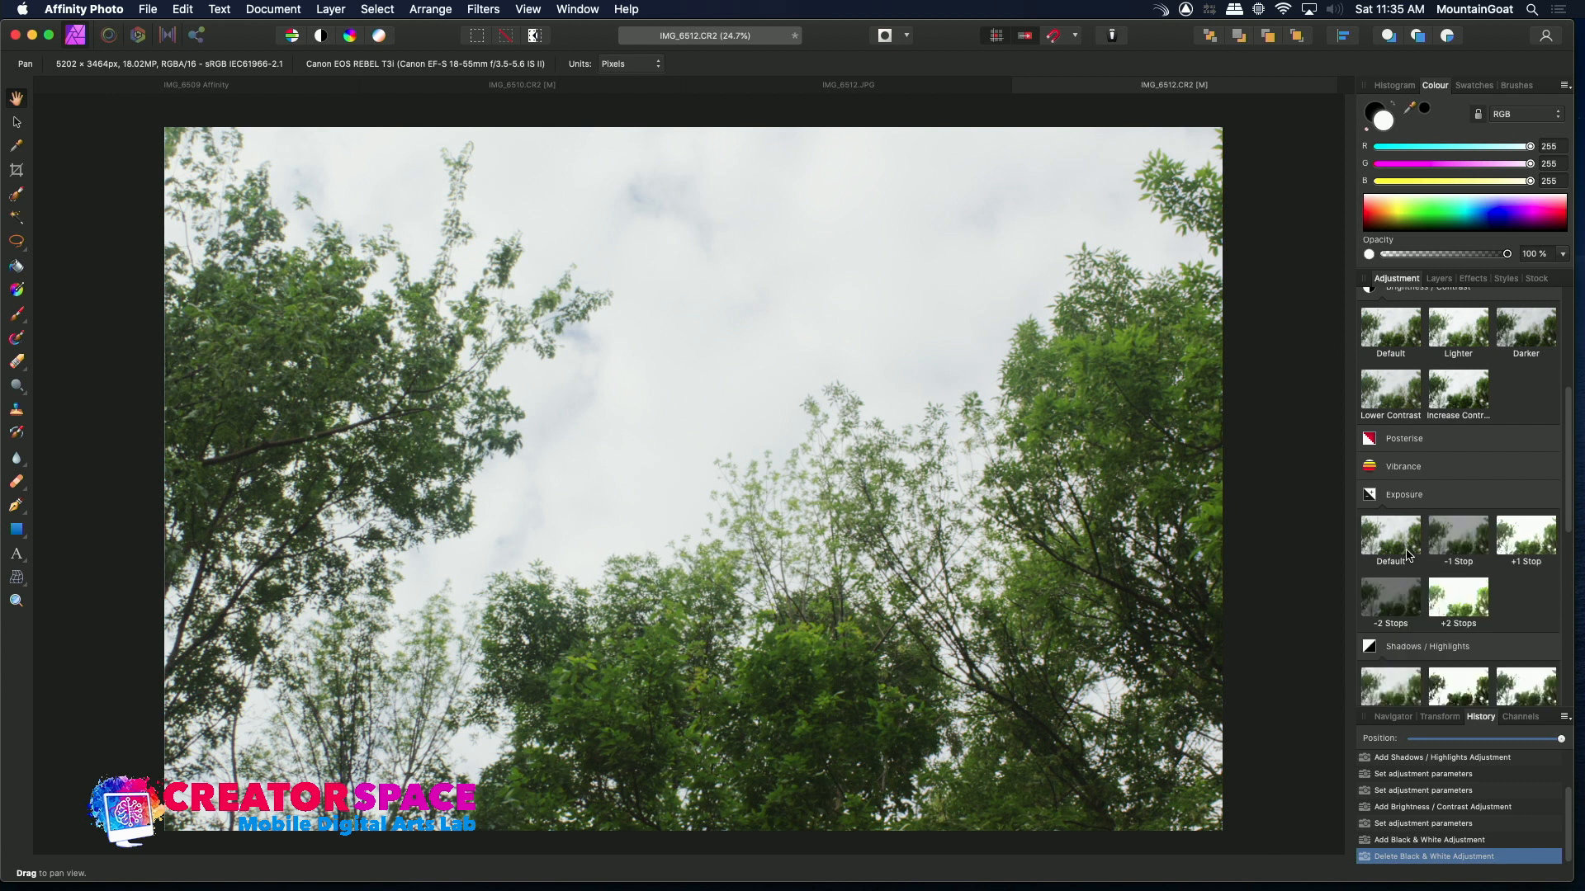
left_click(1455, 591)
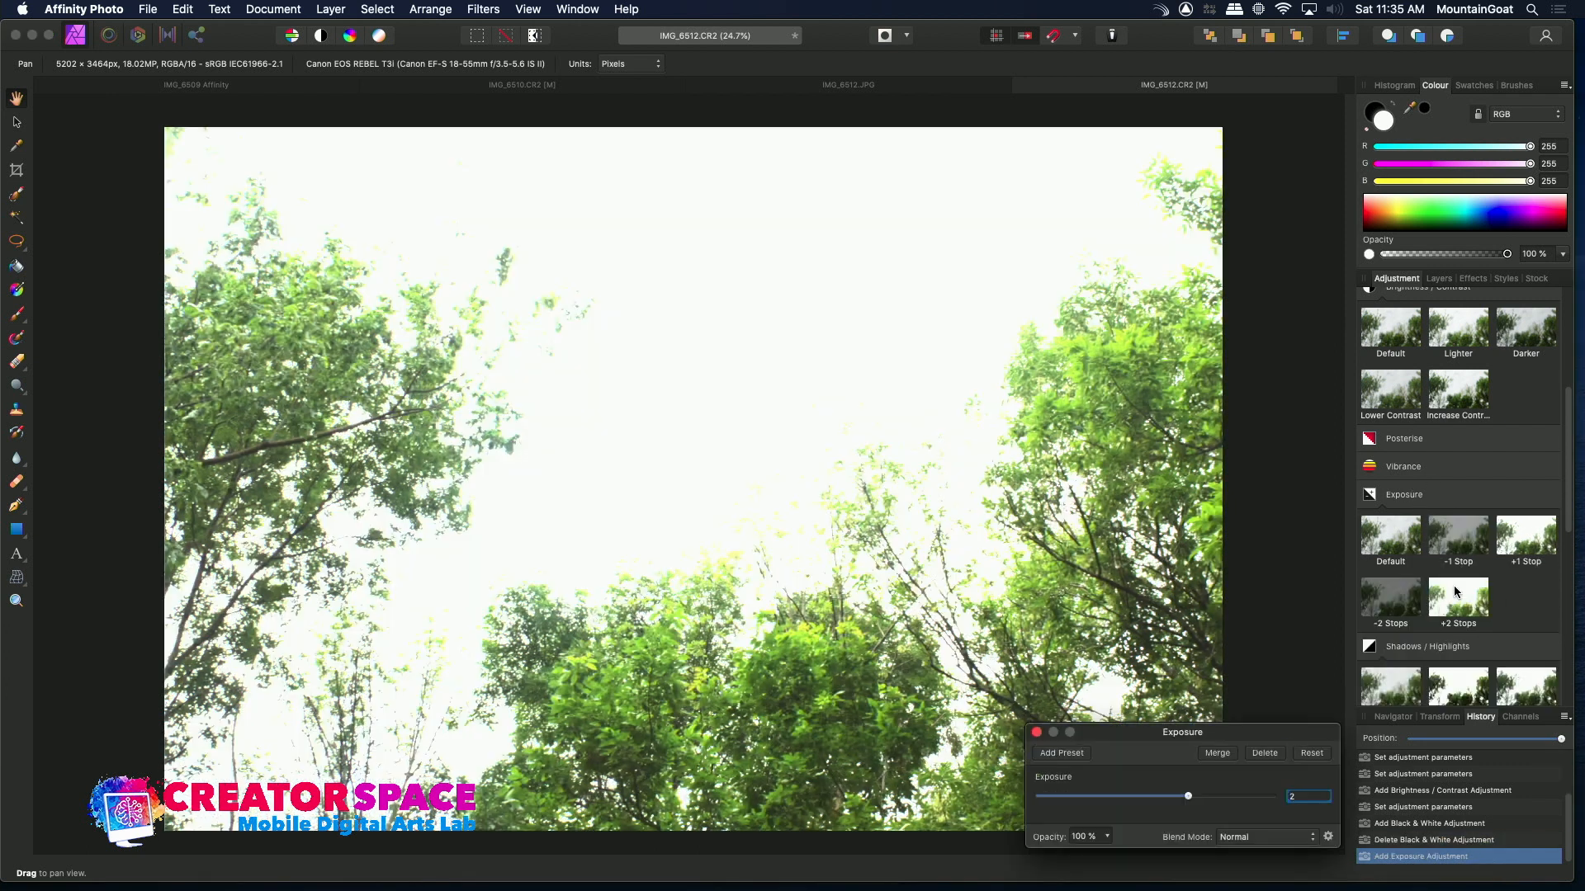
left_click(1402, 536)
left_click(1418, 490)
left_click(1409, 495)
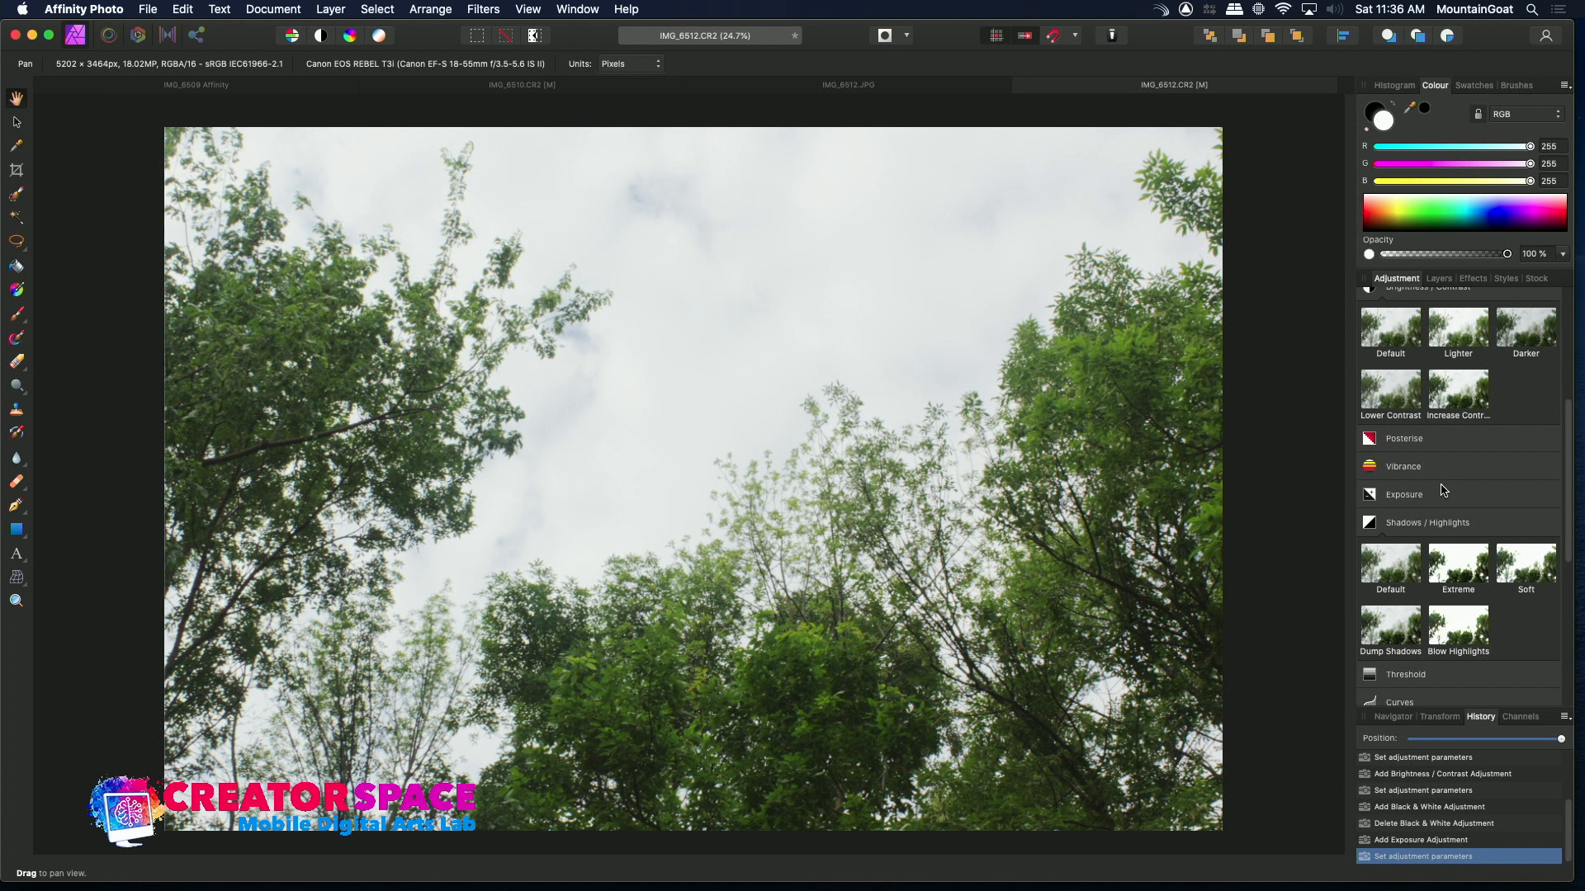
Try a Selective Colour adjustment with the Reds cyan at 34%, then delete it
left_click_drag(1569, 508, 1571, 648)
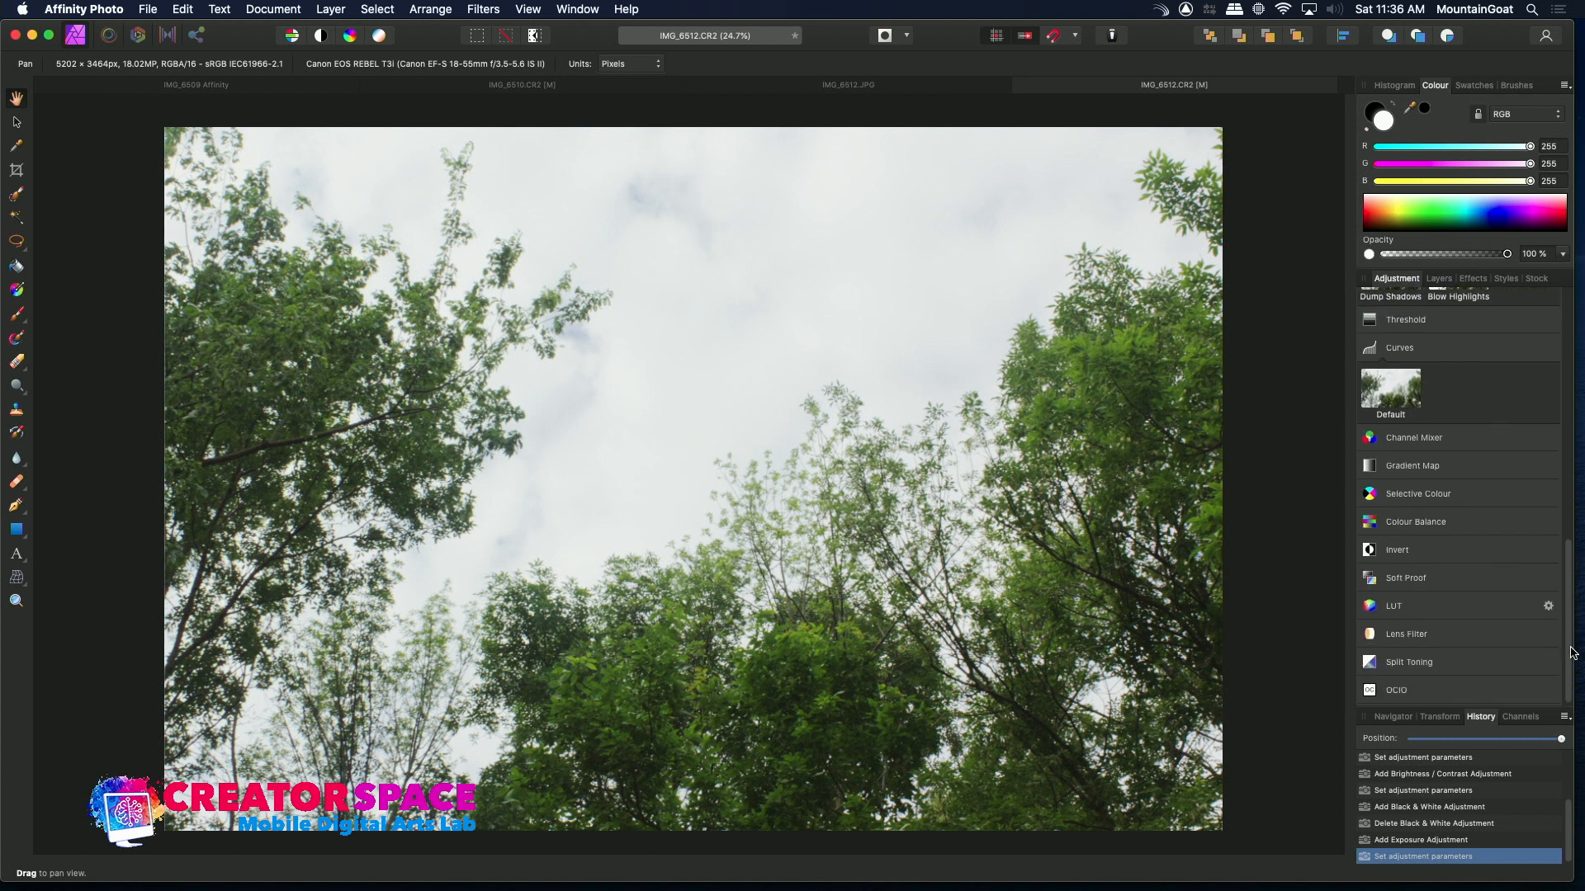
left_click(1425, 495)
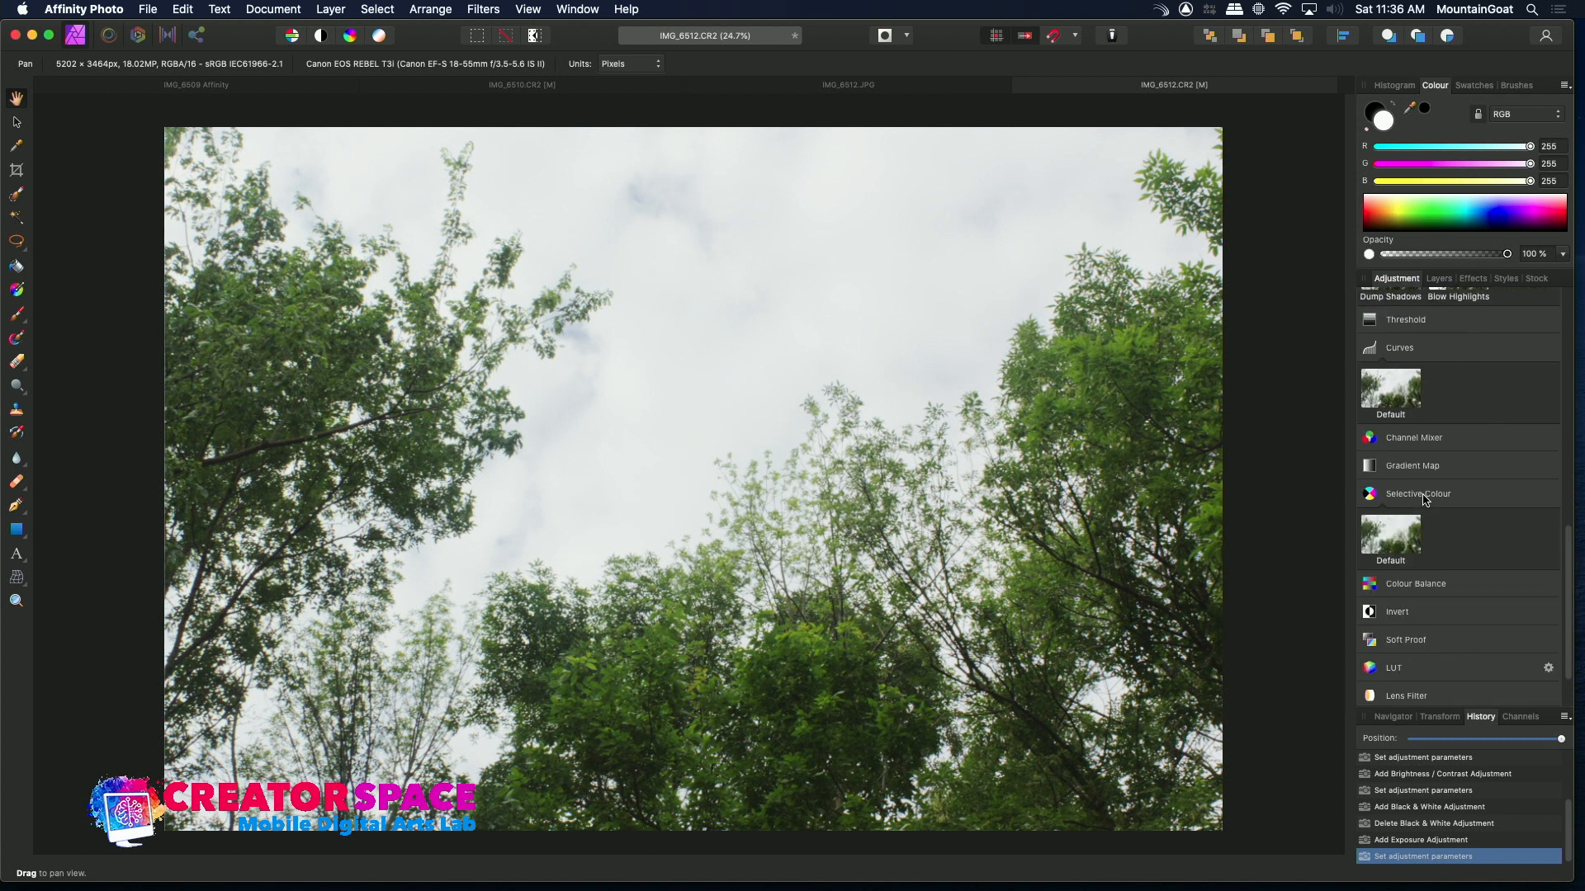
left_click(1387, 542)
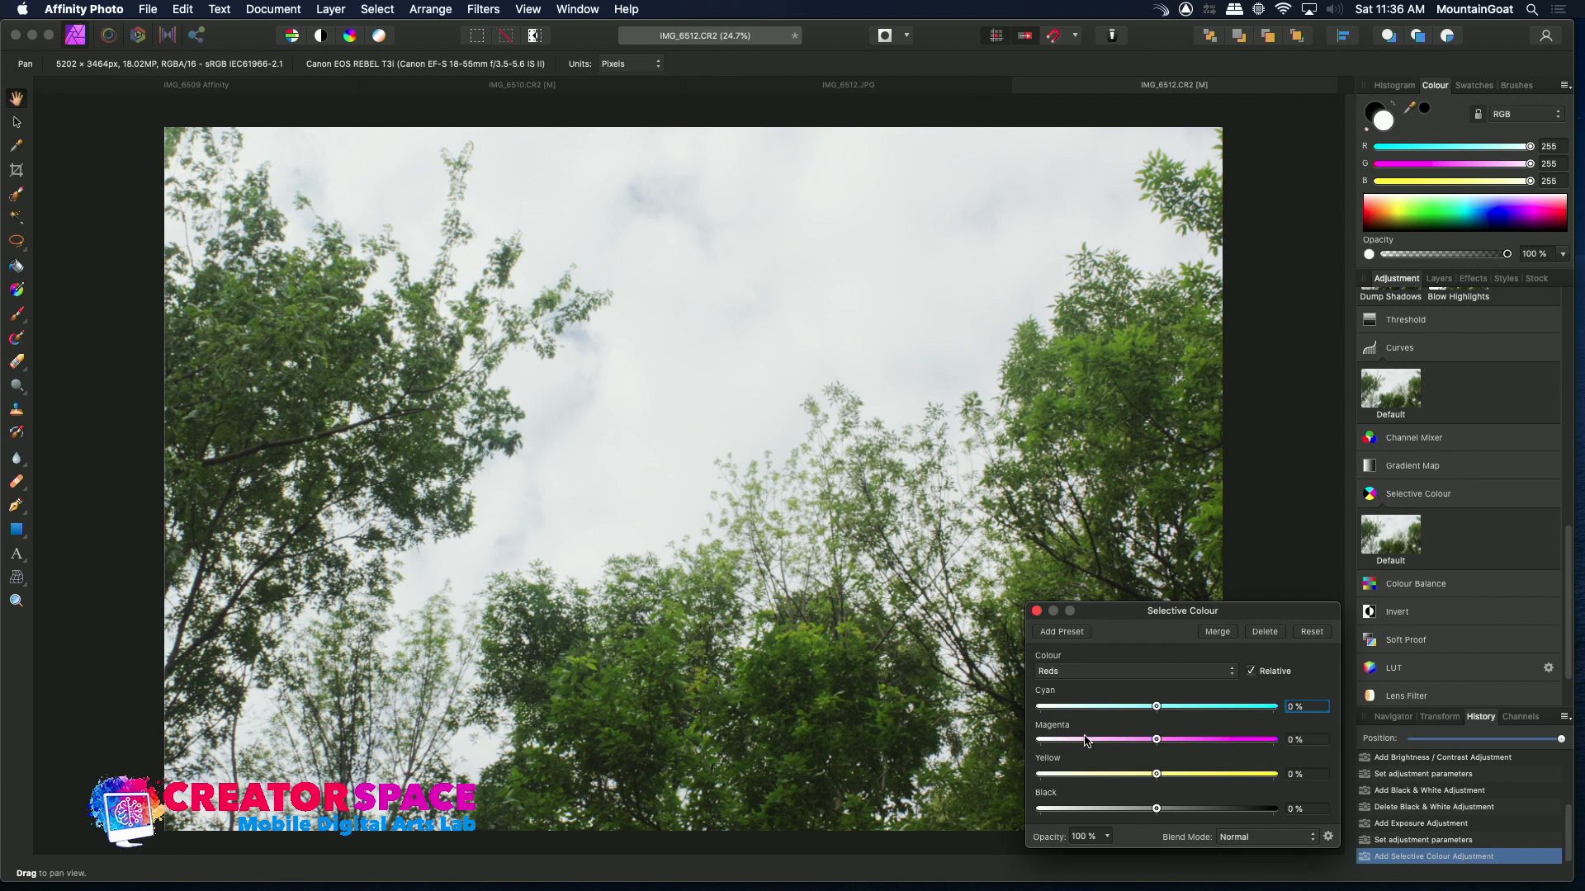
left_click_drag(1160, 710, 1195, 715)
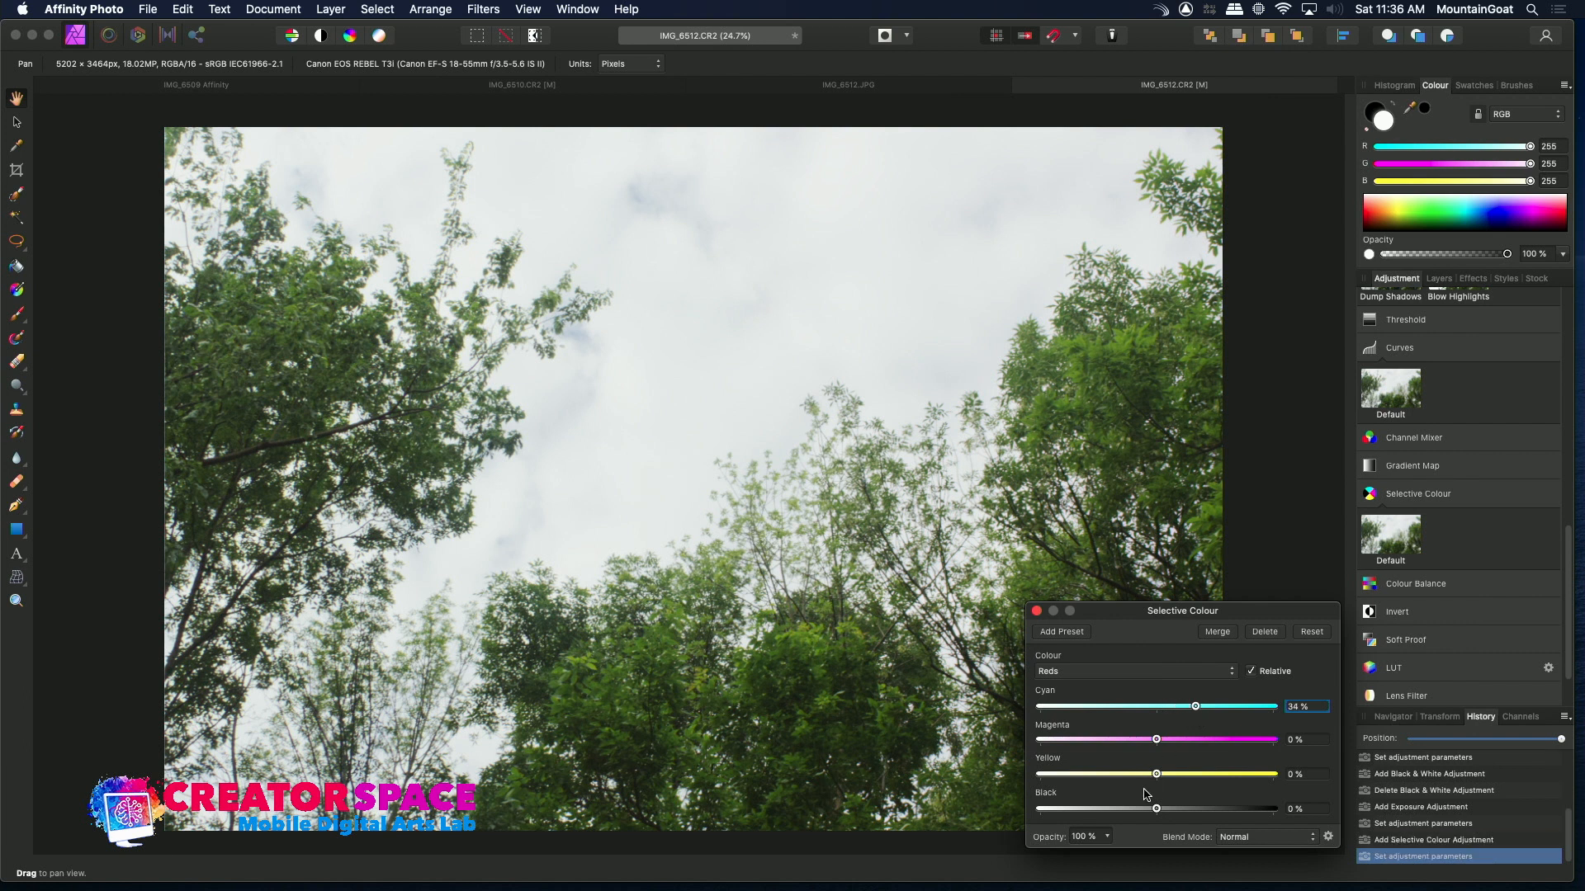
left_click(1106, 677)
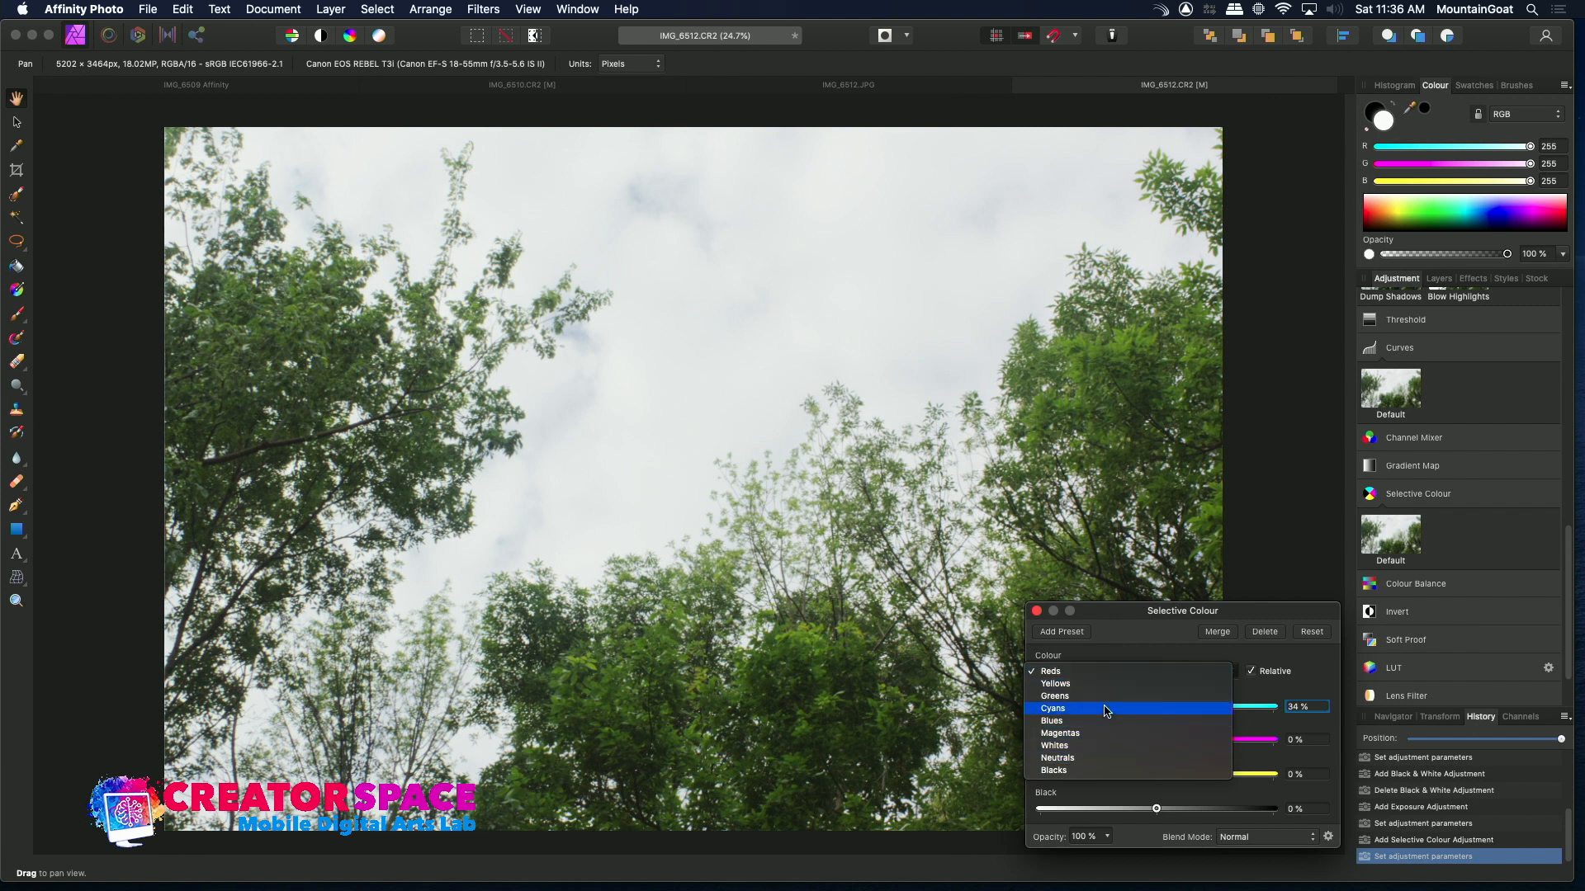
left_click(1104, 723)
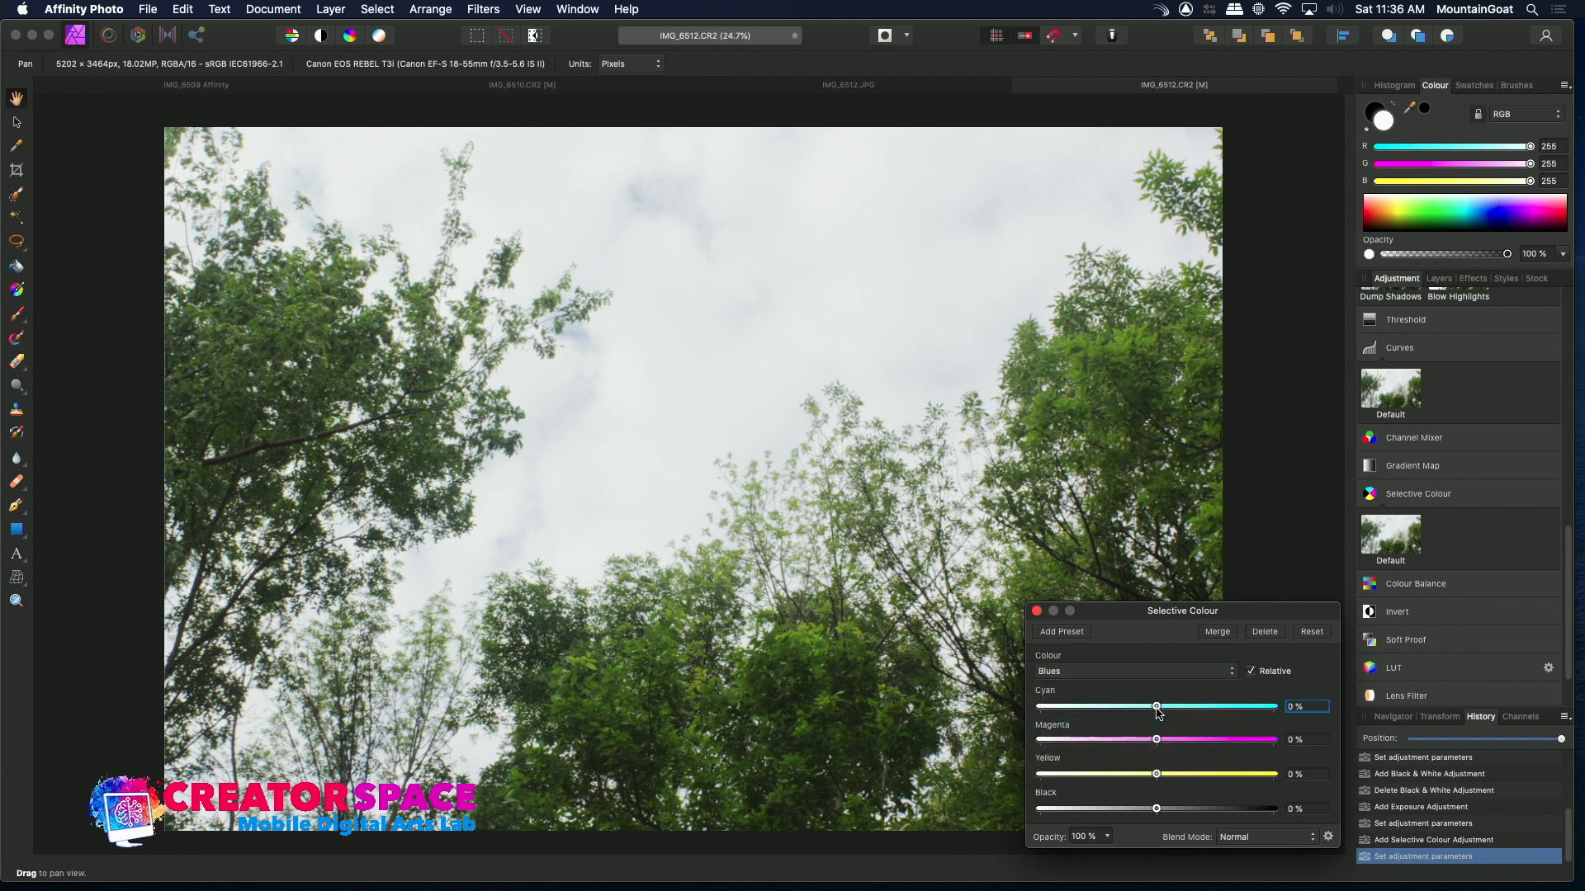
left_click_drag(1159, 710, 1173, 741)
left_click(1264, 632)
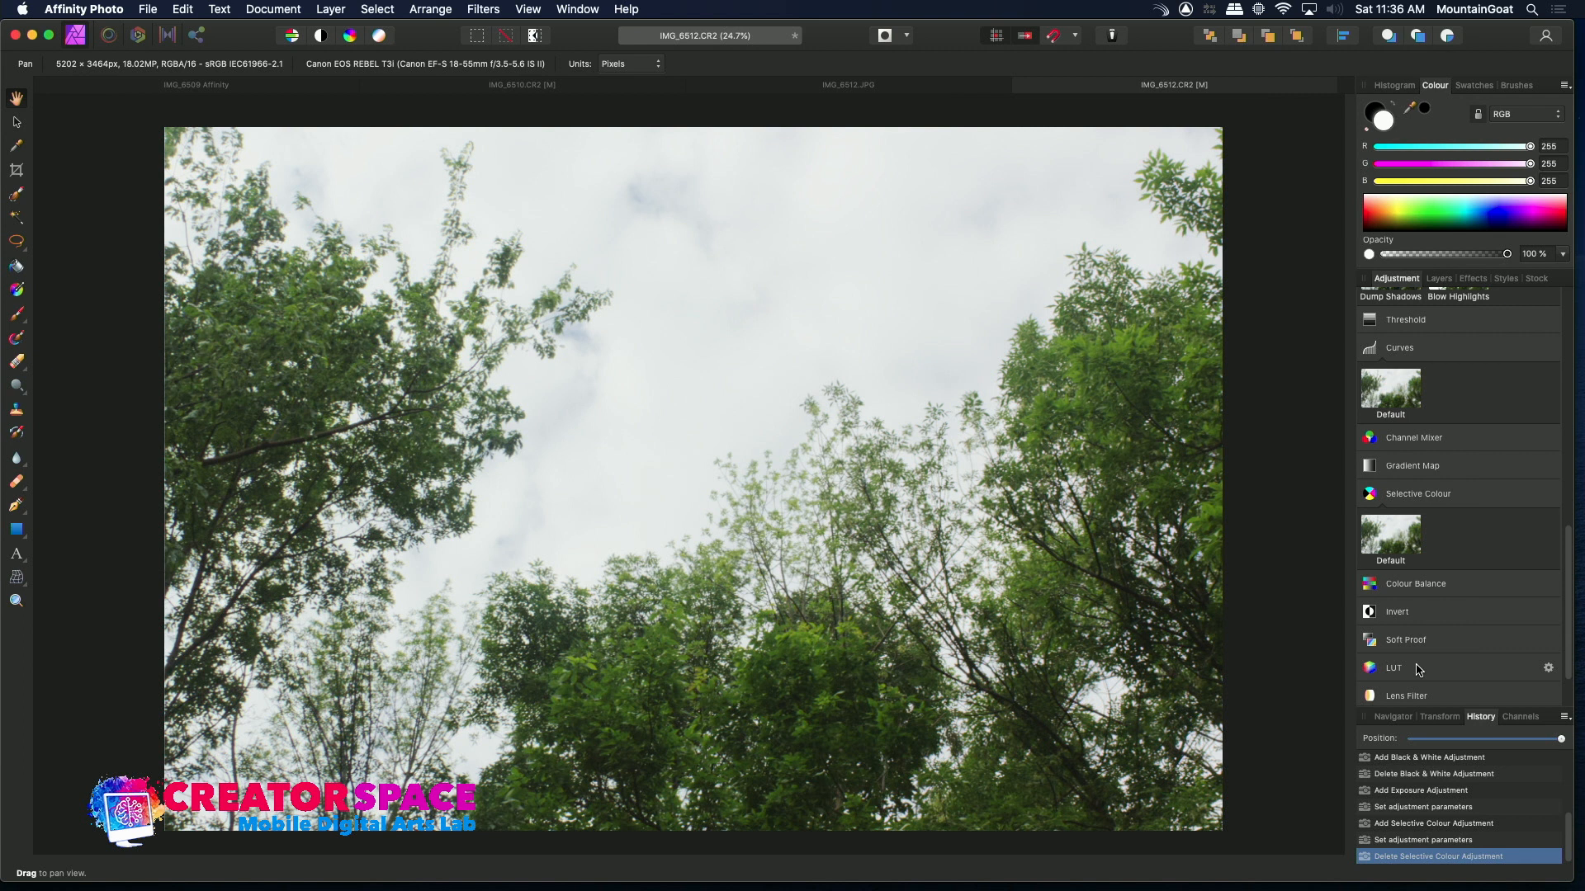
Add a Colour Balance adjustment and set the midtones Cyan/Red to -28% and Yellow/Blue to -13%
left_click(1419, 584)
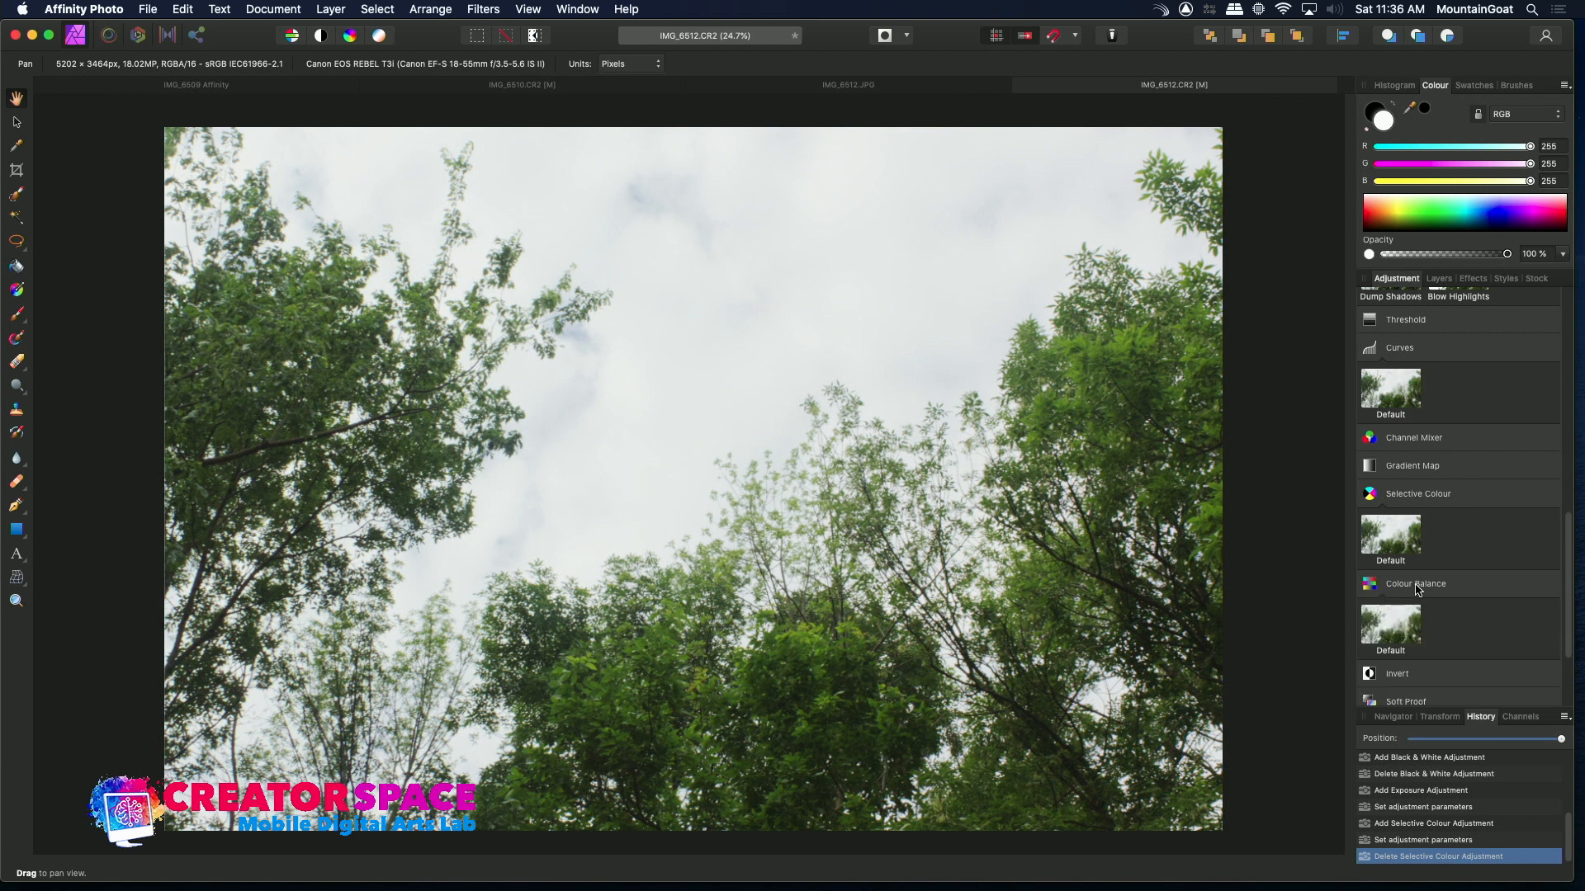
left_click(1396, 628)
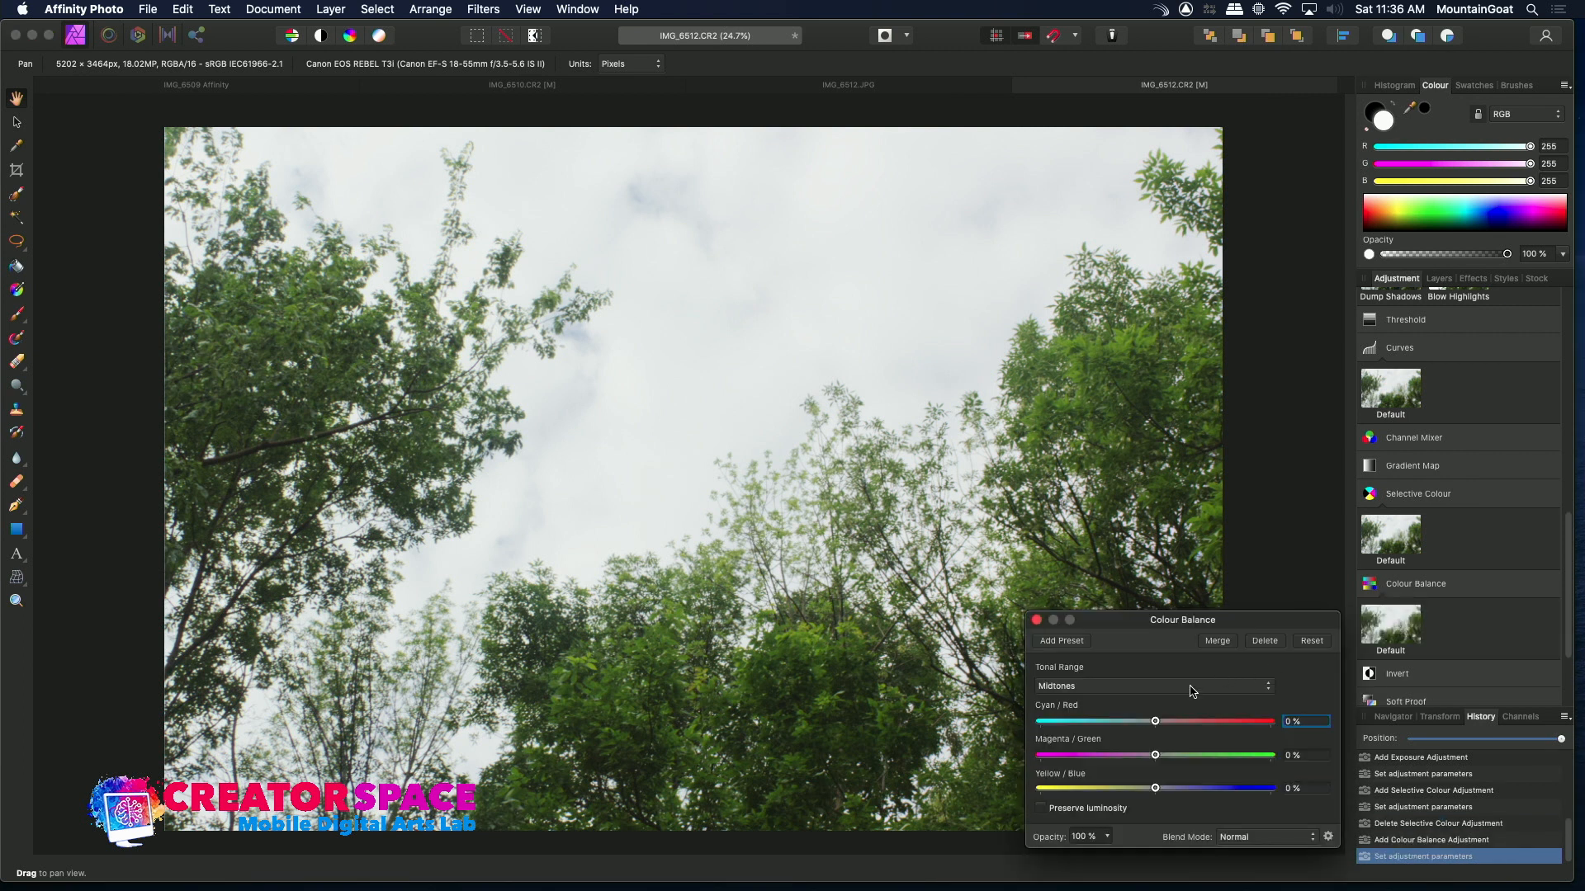
left_click_drag(1156, 724, 1126, 741)
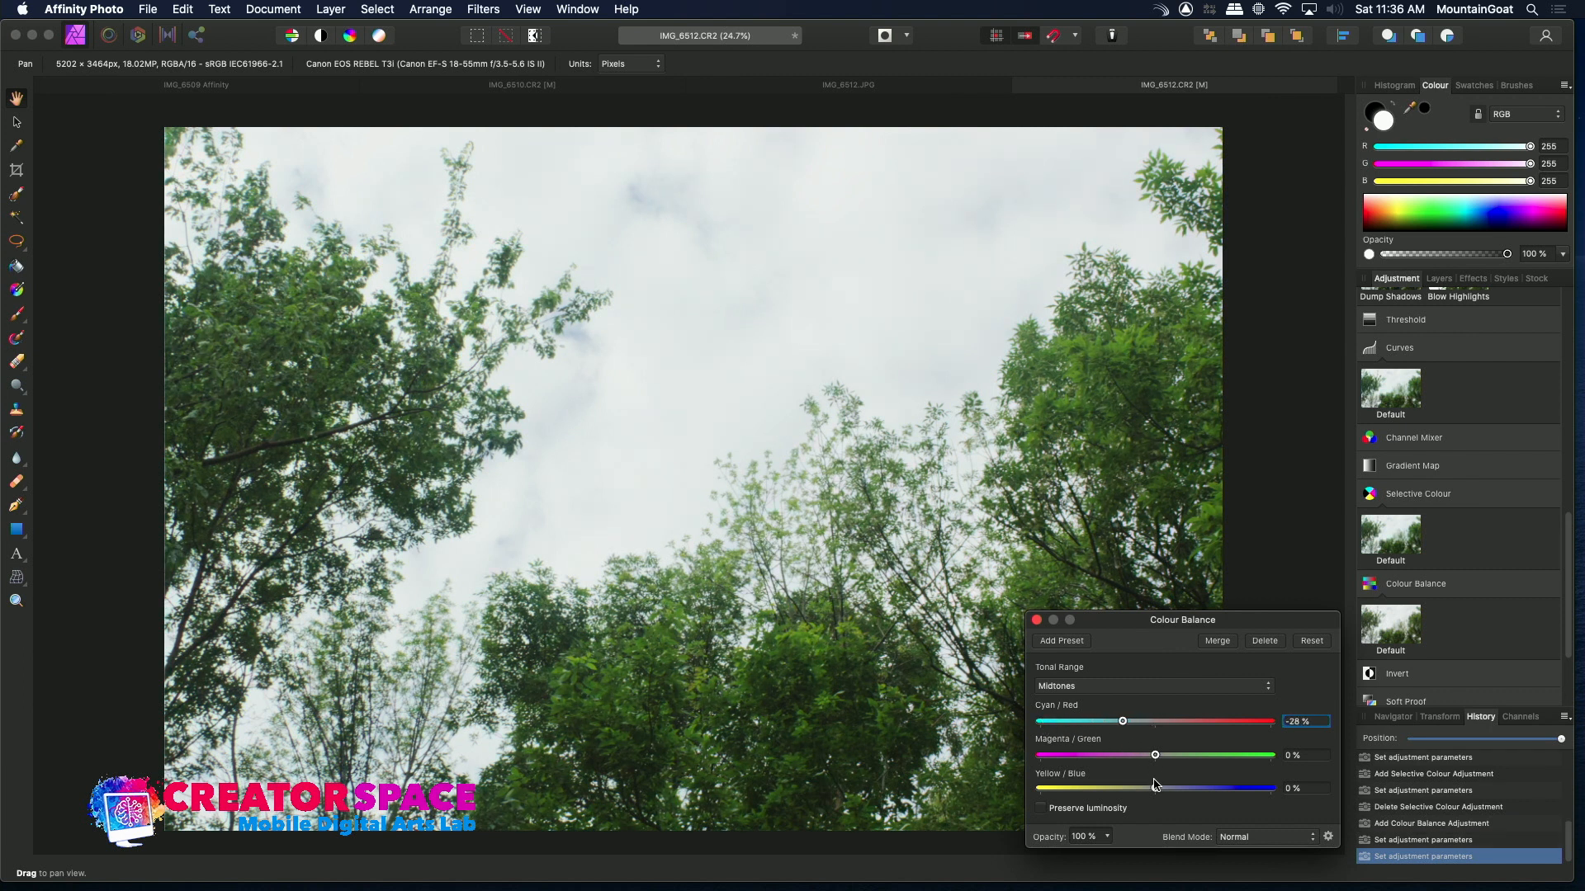
mouse_move(1158, 792)
left_mouse_down()
mouse_move(1252, 821)
mouse_move(1103, 791)
mouse_move(1142, 798)
left_mouse_up()
Set the Colour Balance highlights to Cyan/Red -20% and Yellow/Blue 12%
left_click(1107, 687)
left_click(1105, 700)
mouse_move(1154, 786)
left_mouse_down()
mouse_move(1193, 807)
mouse_move(1167, 803)
left_mouse_up()
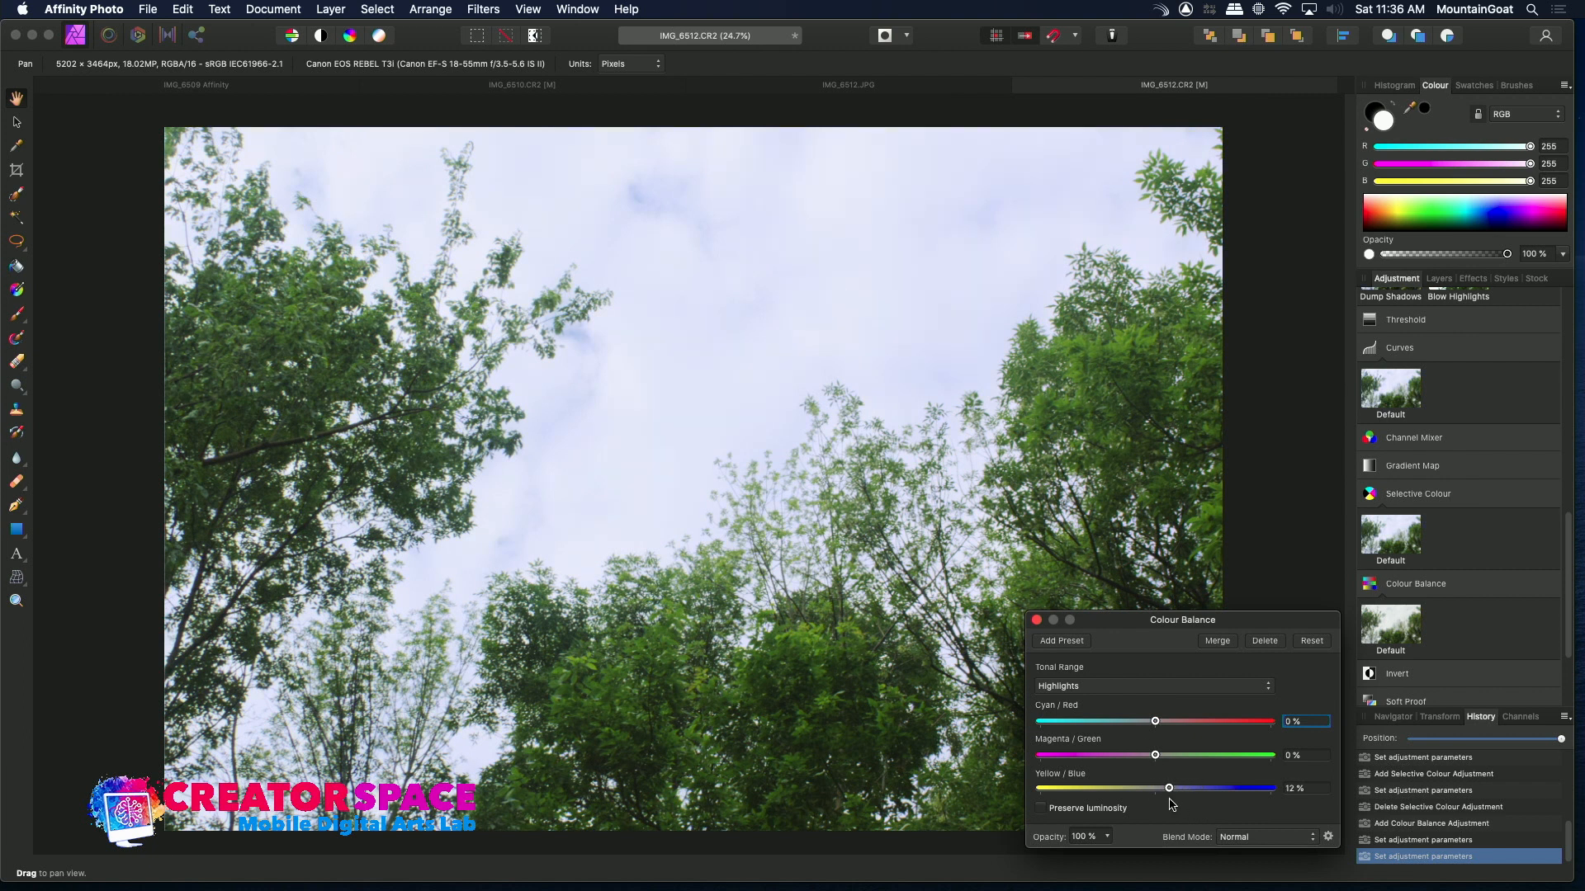
mouse_move(1156, 726)
left_mouse_down()
mouse_move(1125, 730)
mouse_move(1180, 735)
mouse_move(1124, 735)
mouse_move(1136, 741)
left_mouse_up()
Switch the Colour Balance back to midtones and set Yellow/Blue to -27%
left_click(1046, 682)
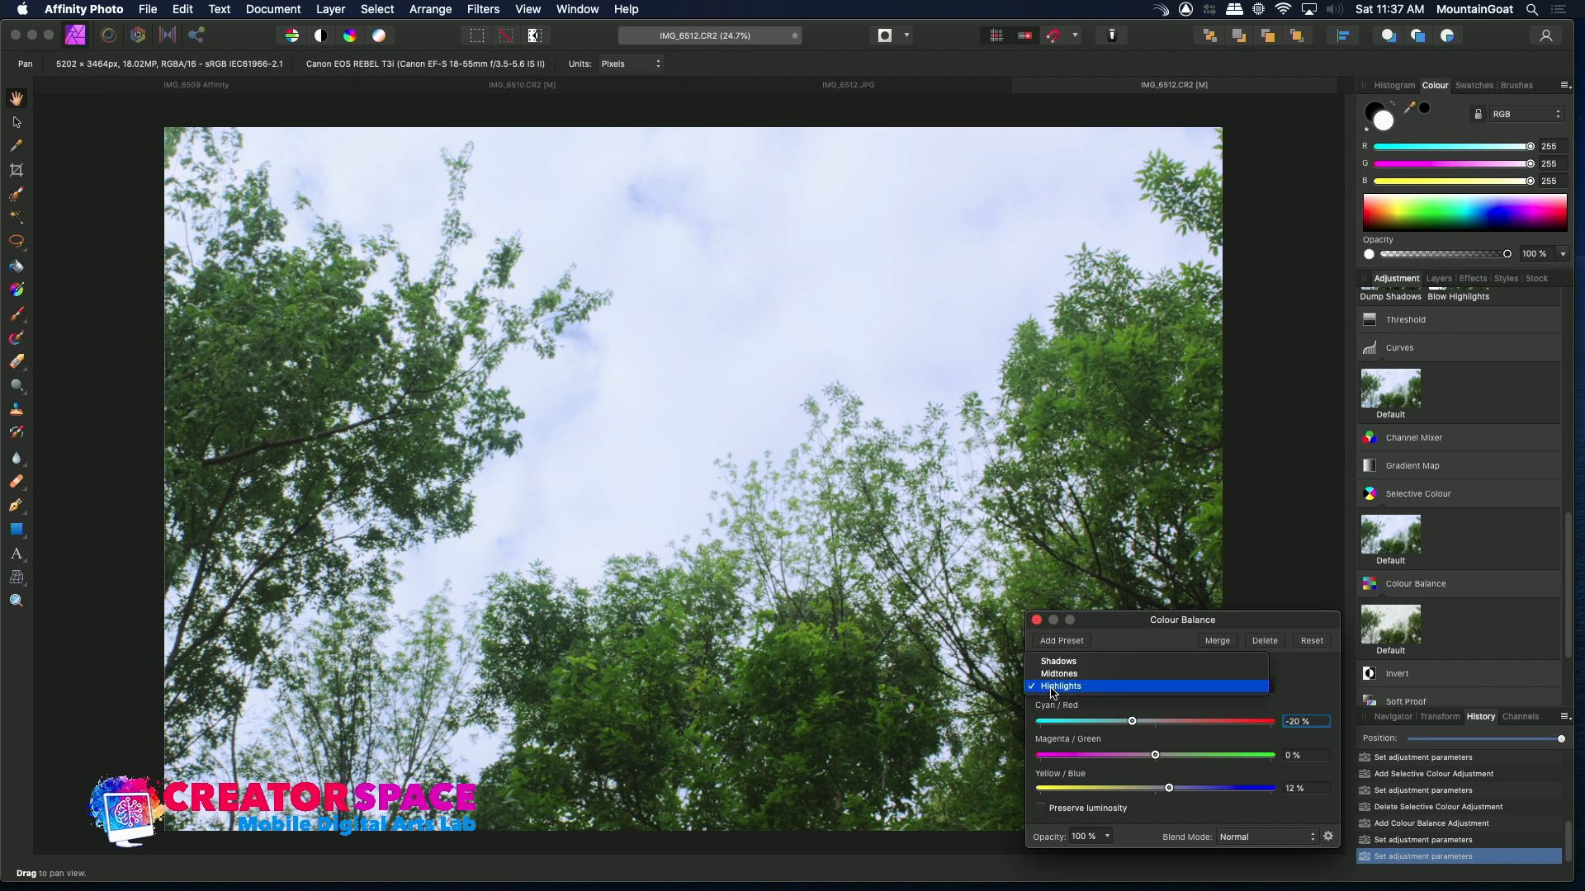
left_click(1058, 675)
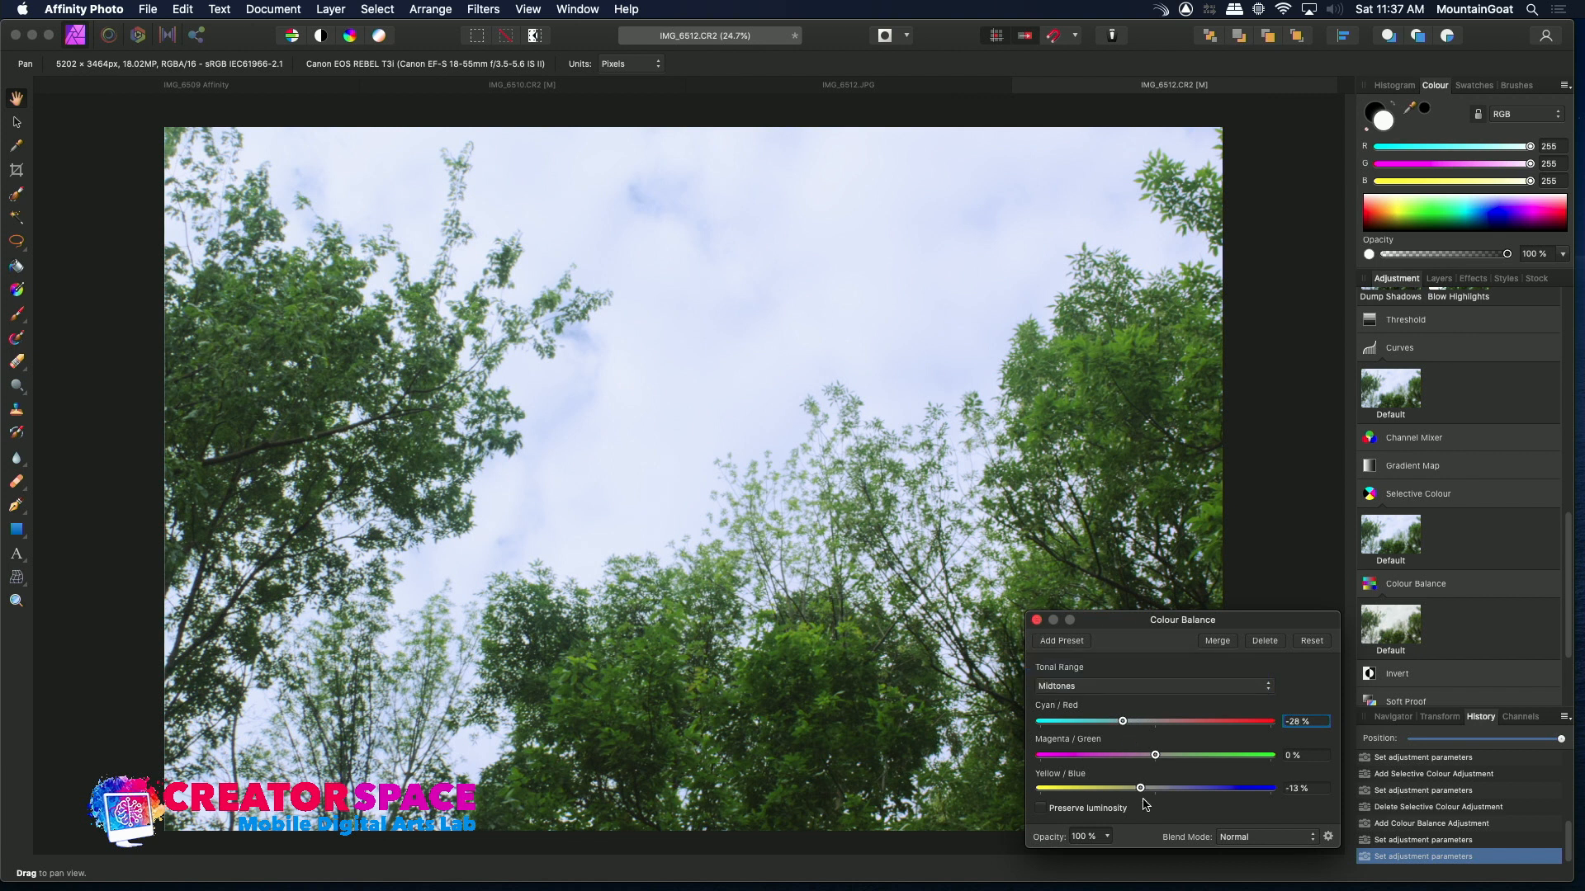
left_click_drag(1141, 788, 1124, 789)
Set the Colour Balance shadows Yellow/Blue to -59%, shift Cyan/Red toward red, and close the dialog
left_click(1120, 695)
left_click(1121, 671)
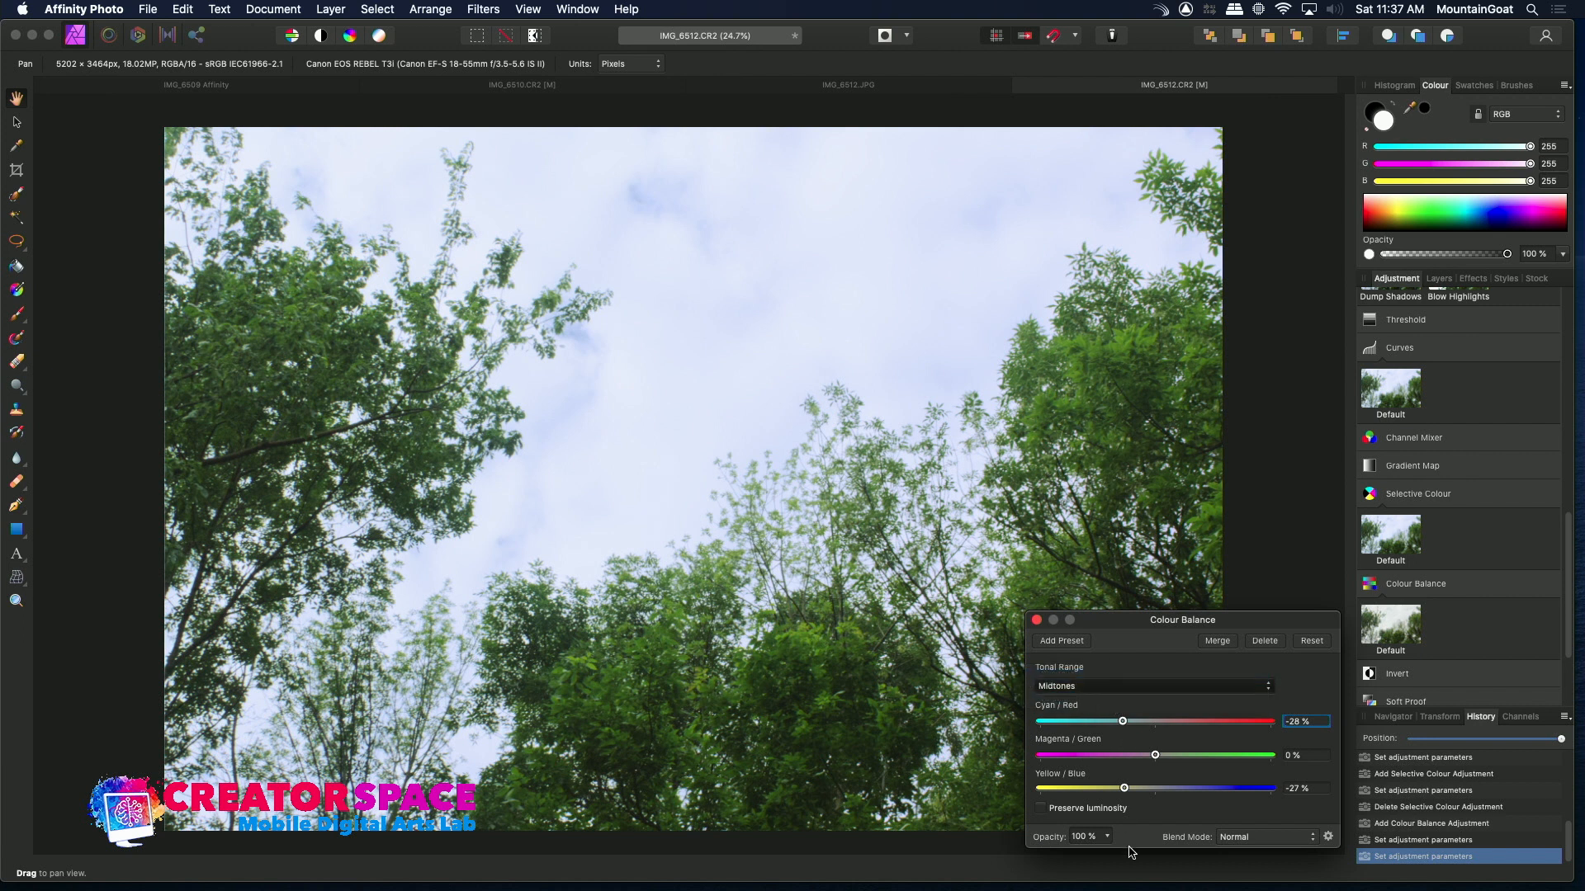
left_click_drag(1155, 790, 1086, 775)
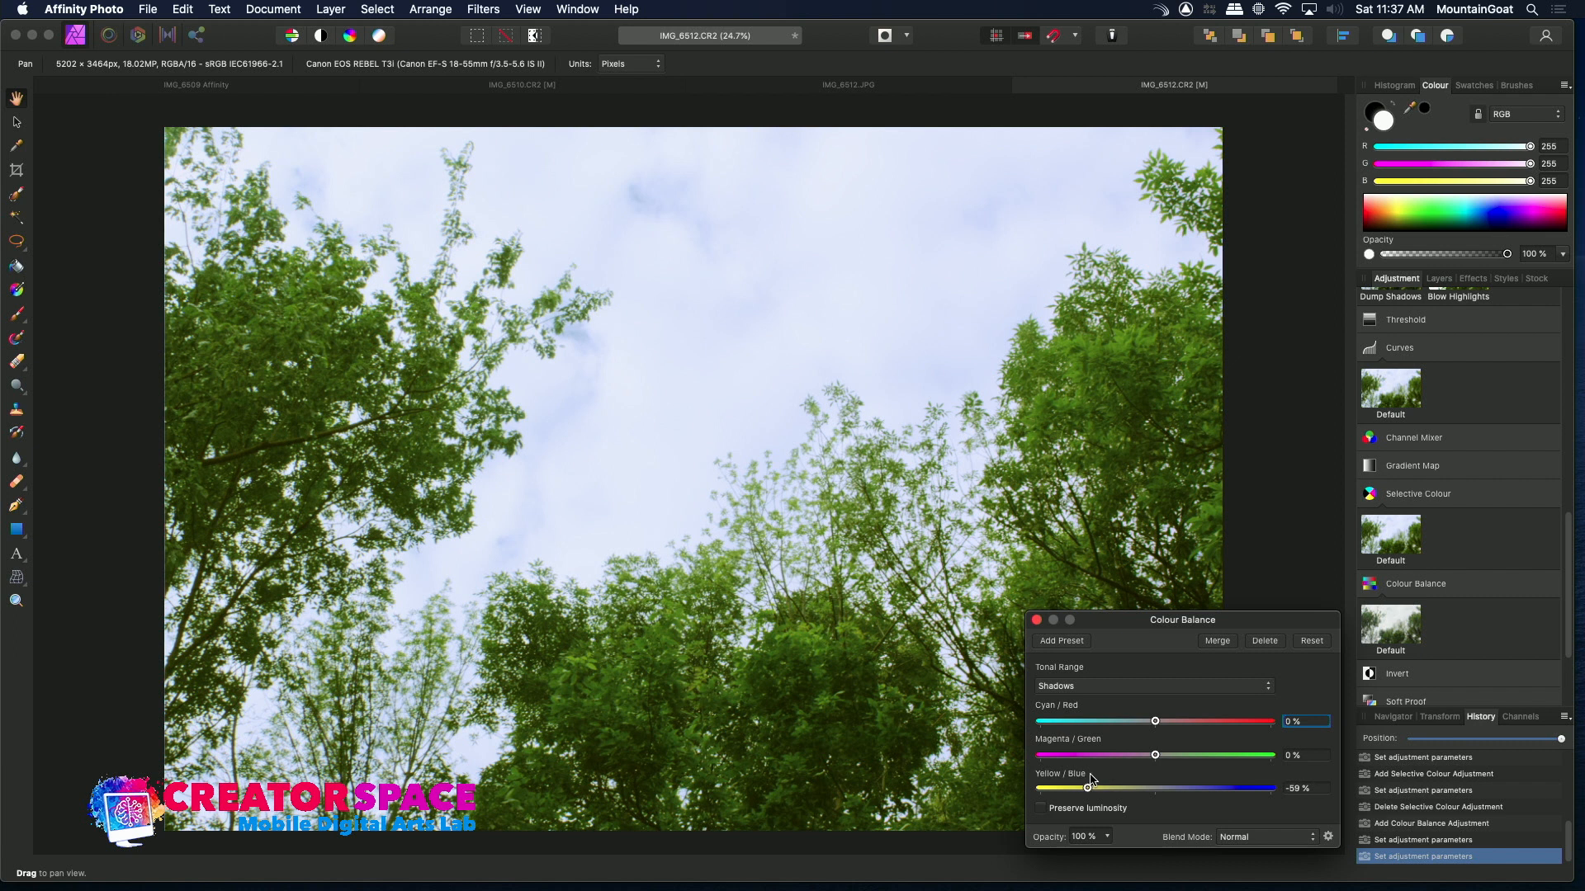
left_click_drag(1143, 720, 1207, 733)
left_click(1035, 619)
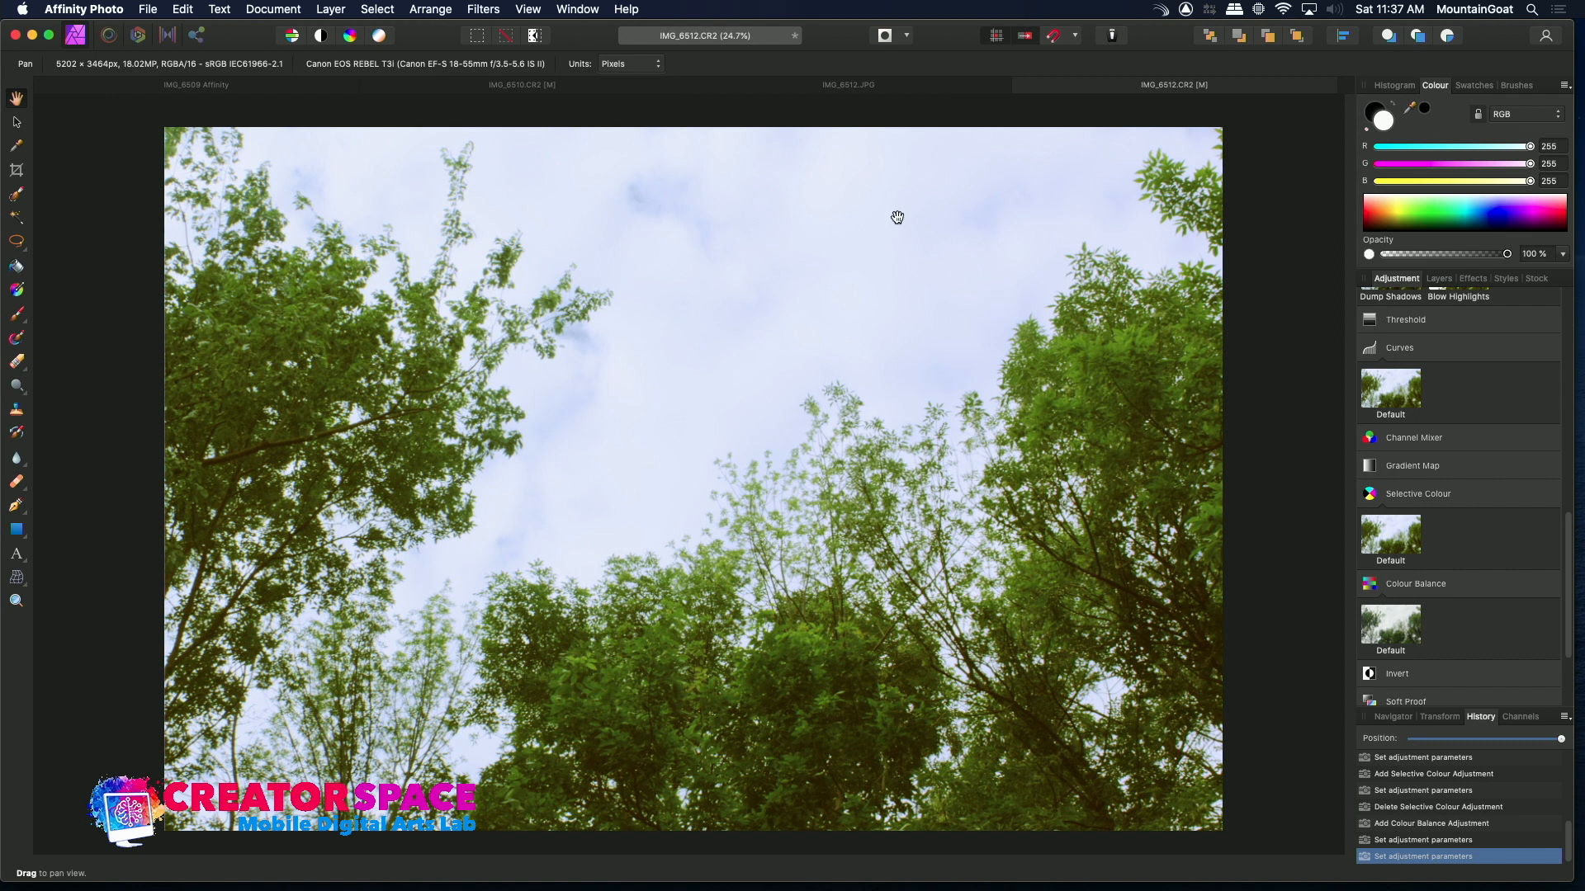
Switch to the IMG_6512 JPEG tab and back to the raw tab to compare
left_click(823, 88)
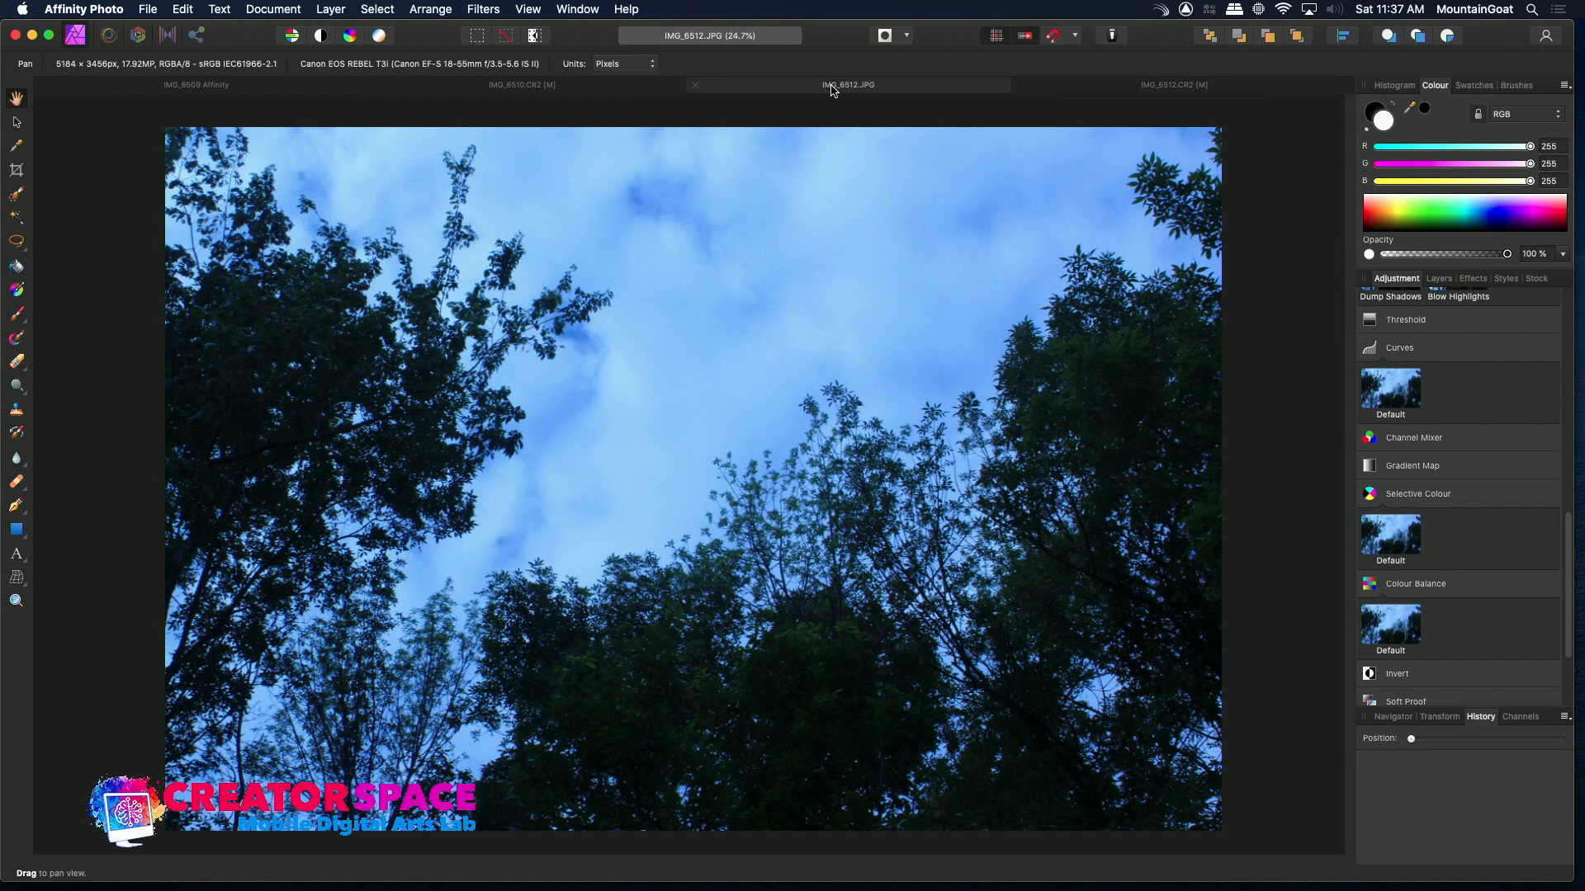
left_click(1121, 87)
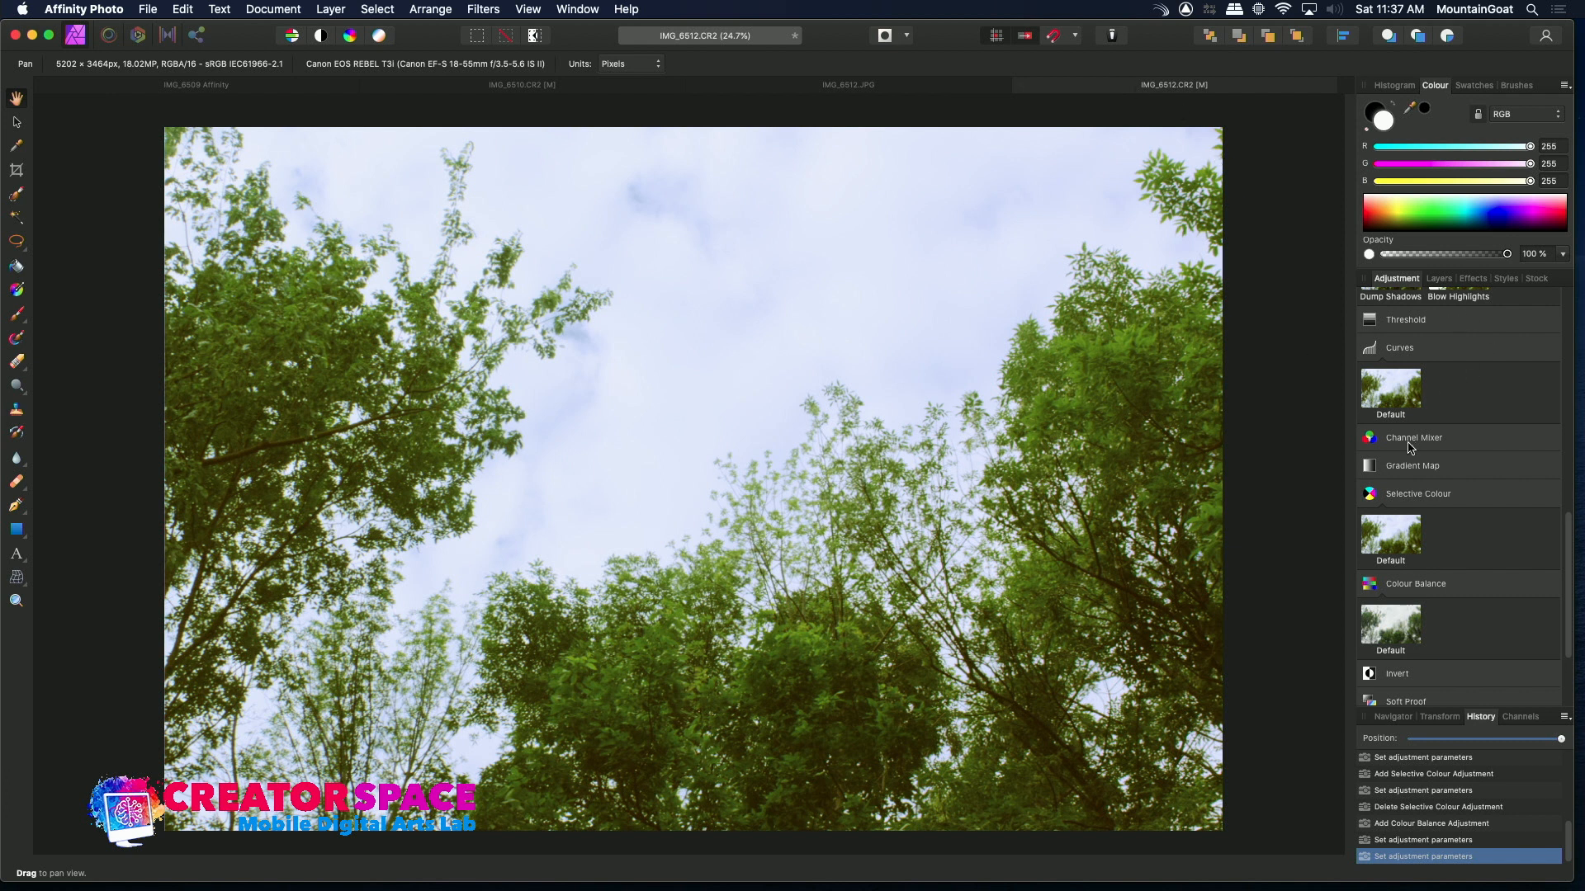
Add a default Curves adjustment and pull two master curve points down to darken shadows and midtones
left_click(1403, 349)
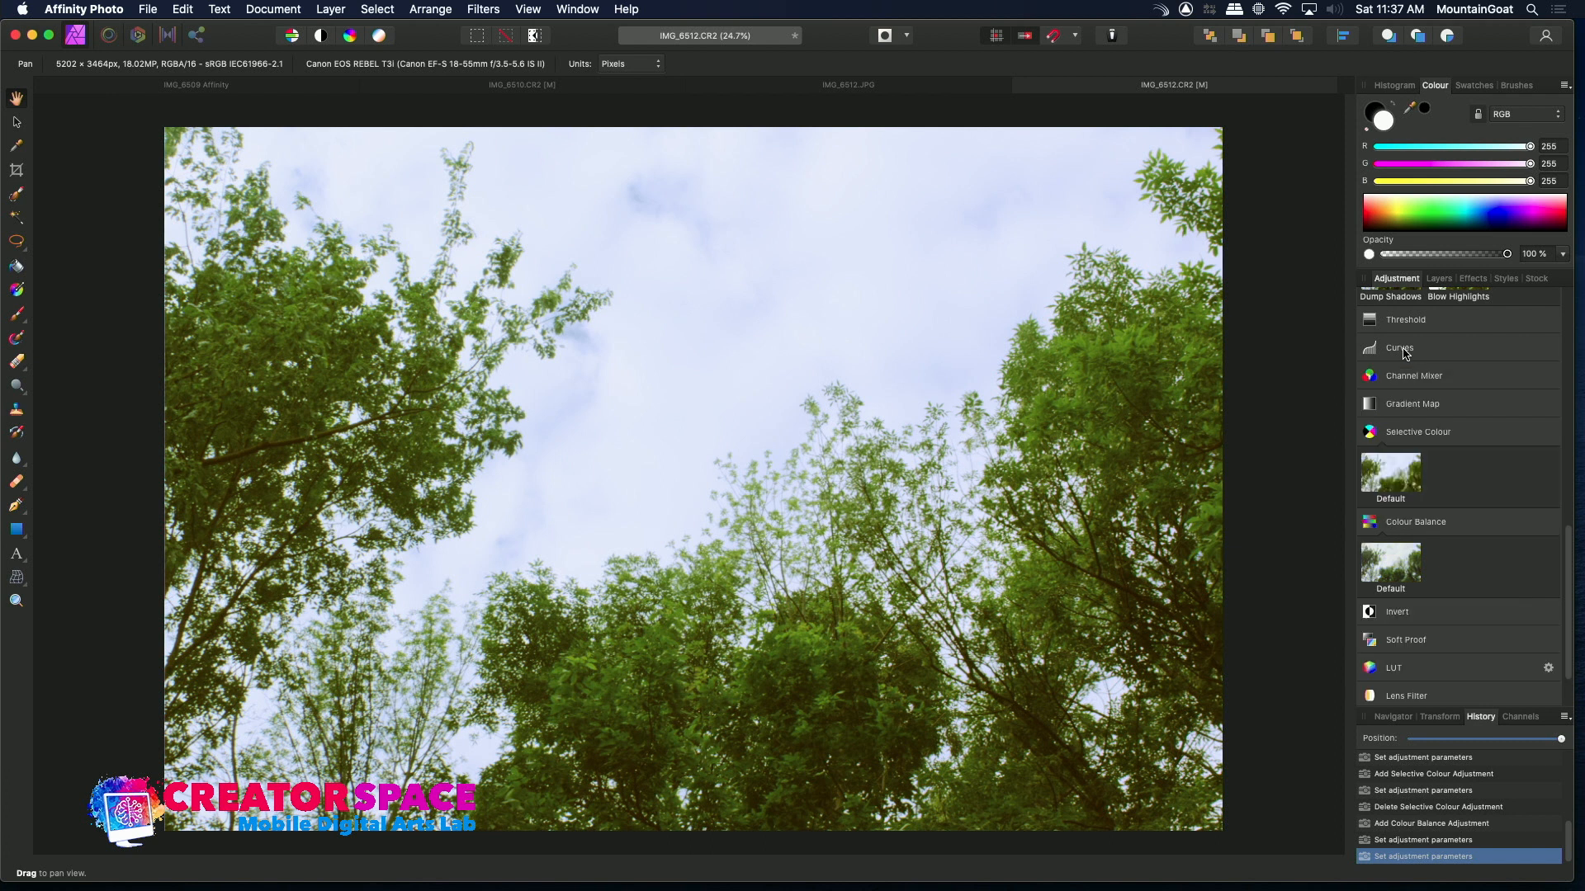
left_click(1404, 350)
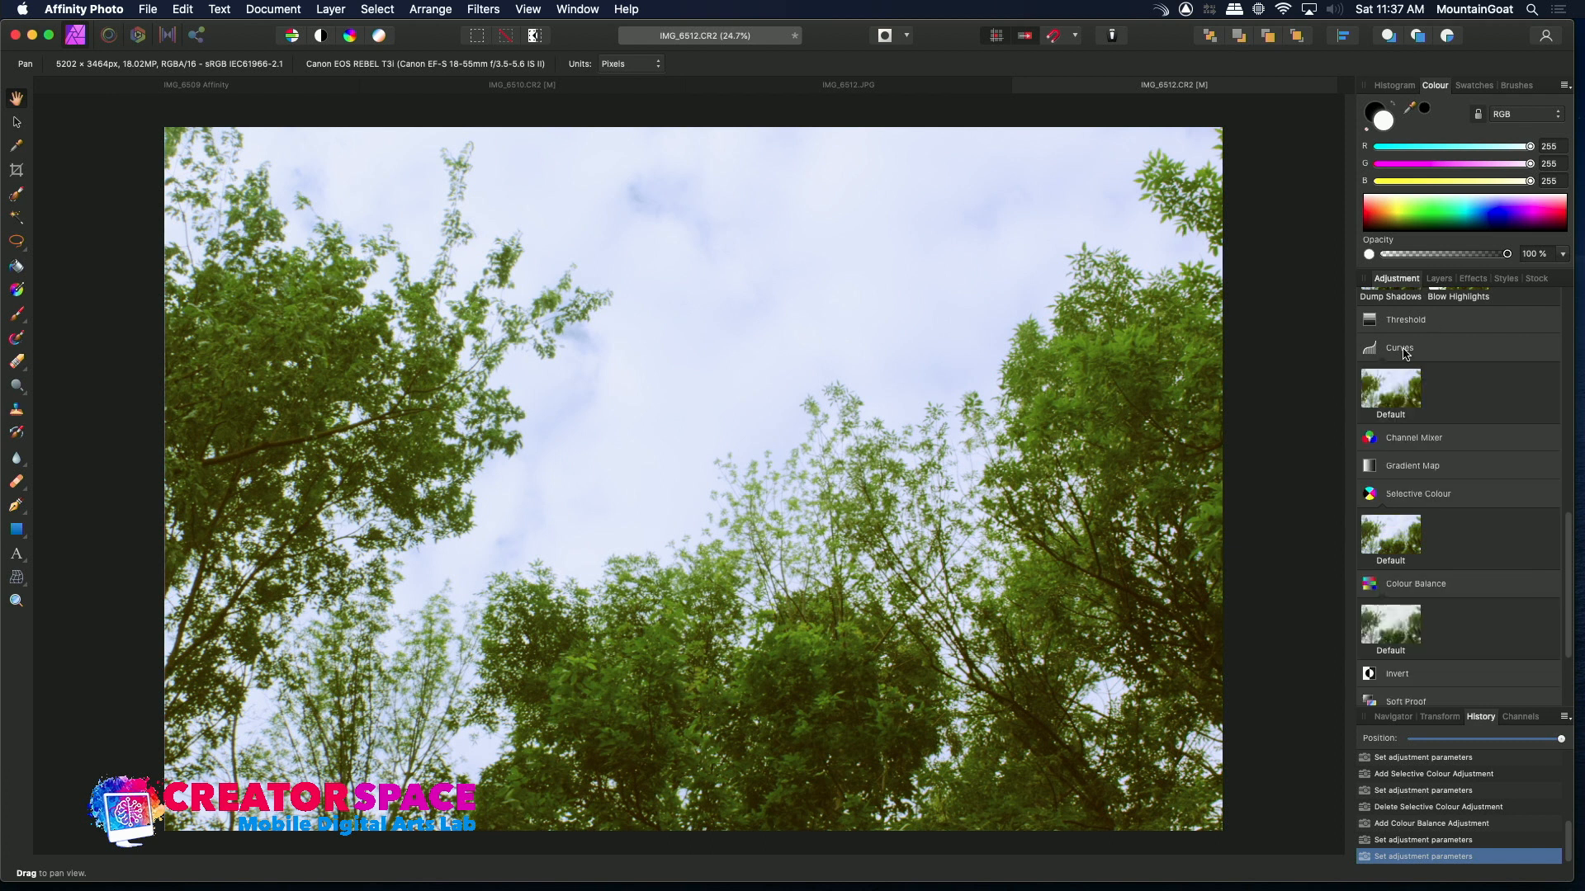
left_click(1397, 402)
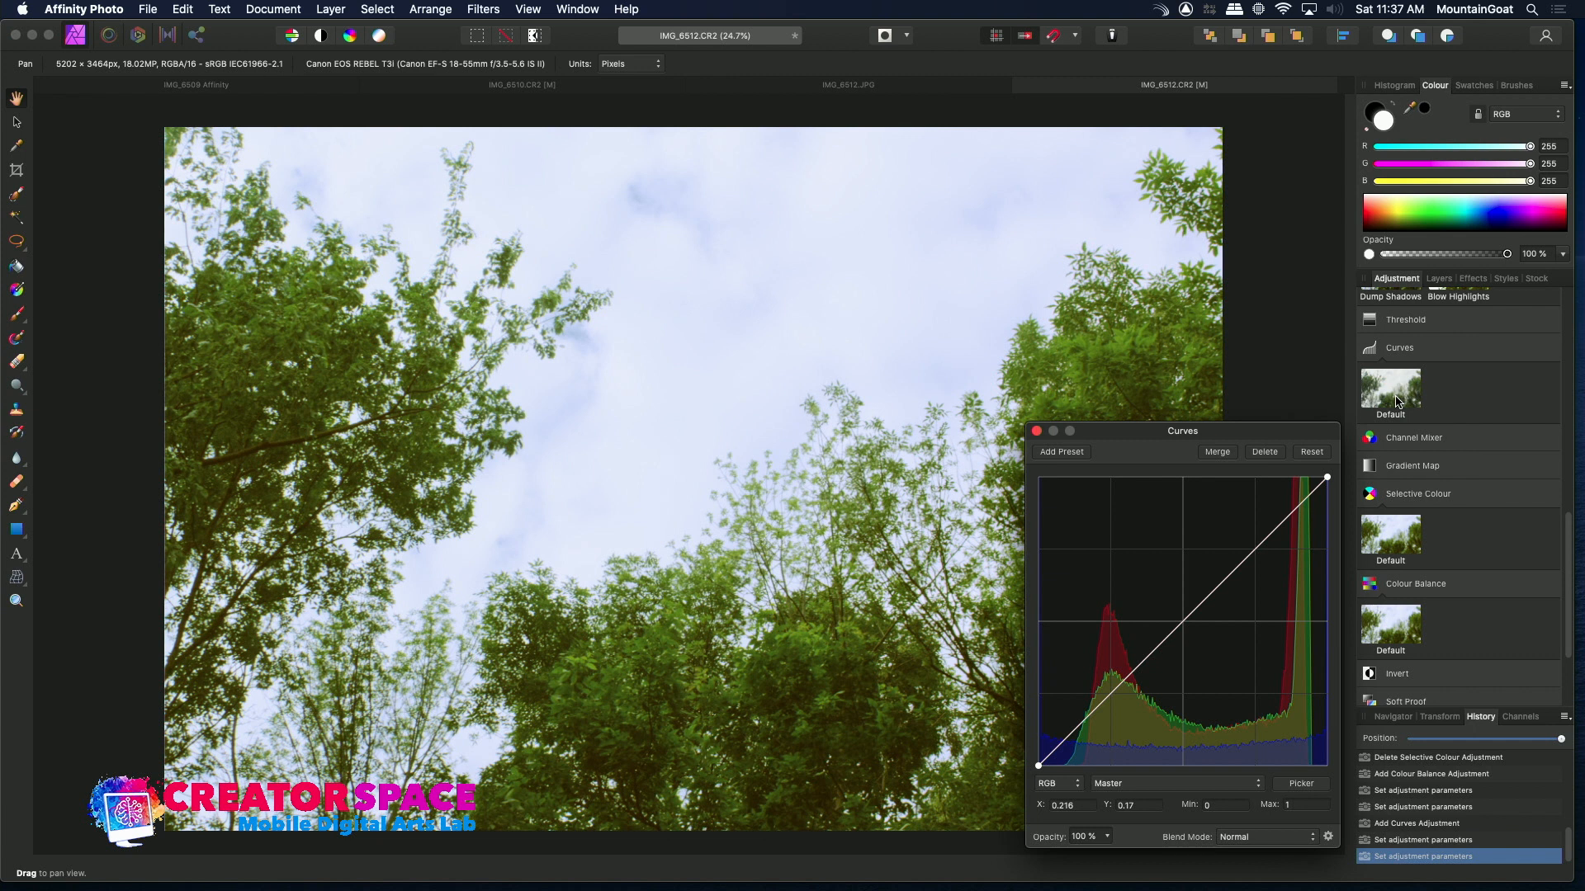
mouse_move(1189, 618)
left_mouse_down()
mouse_move(1202, 630)
mouse_move(1197, 612)
left_mouse_up()
left_click_drag(1107, 707, 1109, 714)
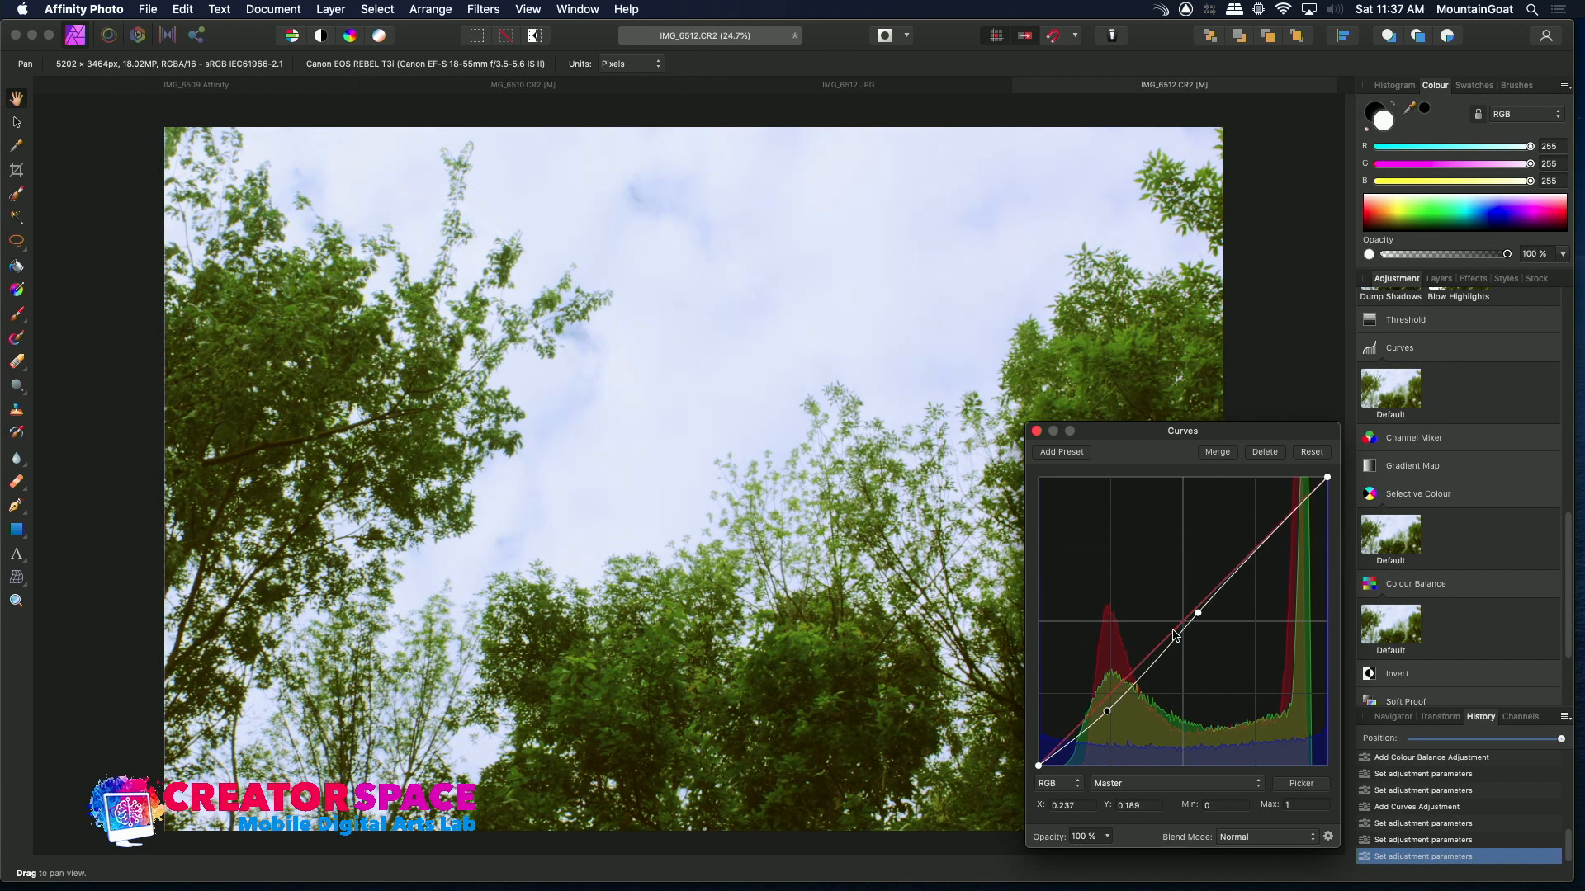
left_click_drag(1199, 617, 1209, 617)
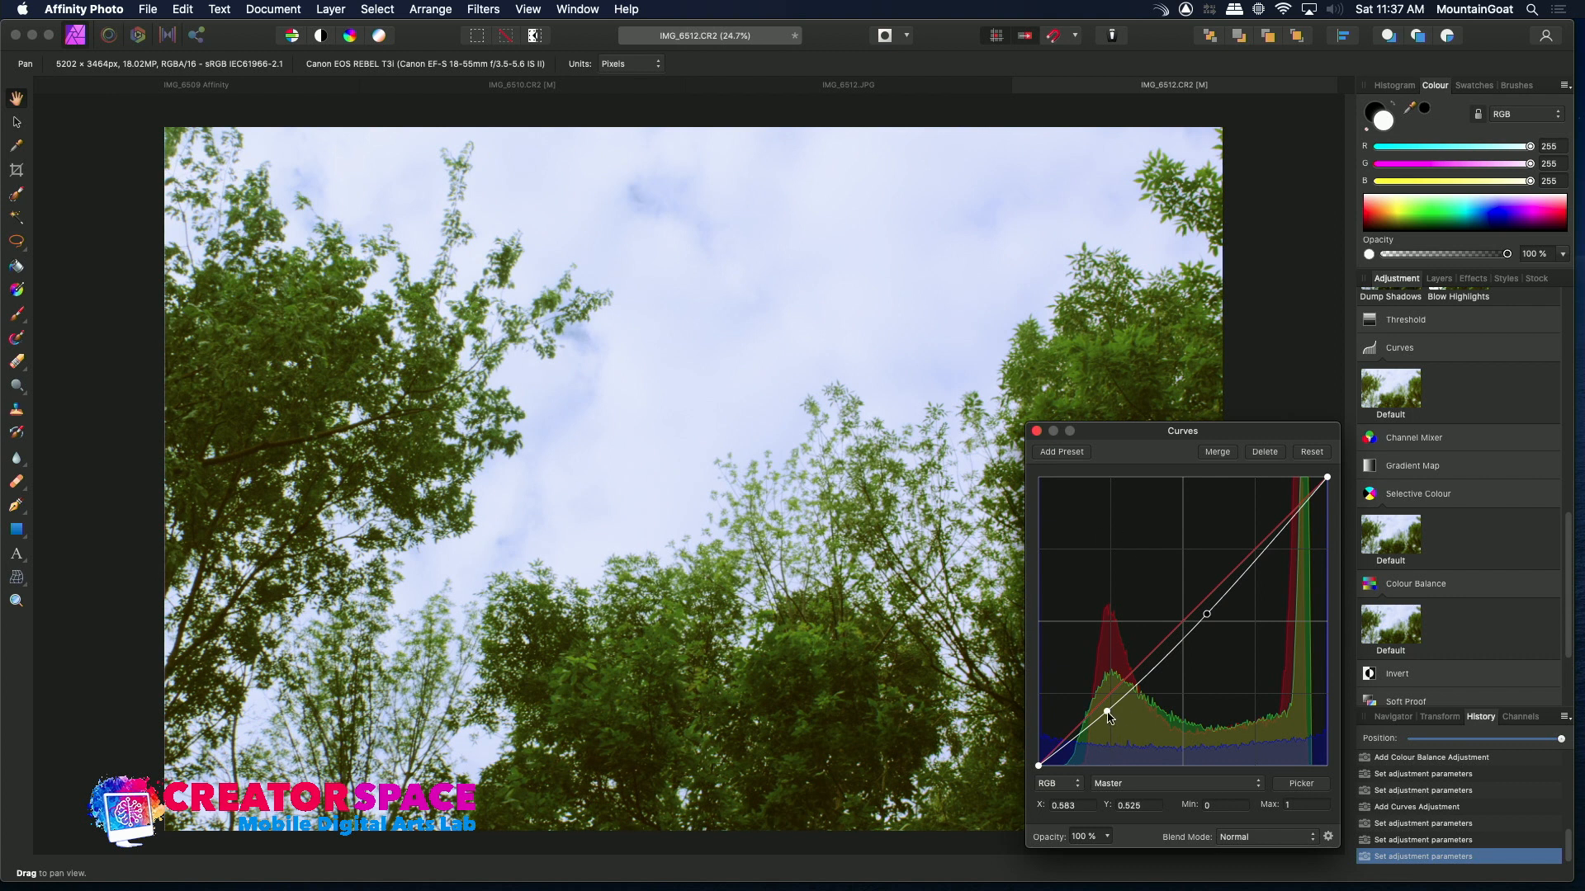
left_click_drag(1108, 714, 1095, 717)
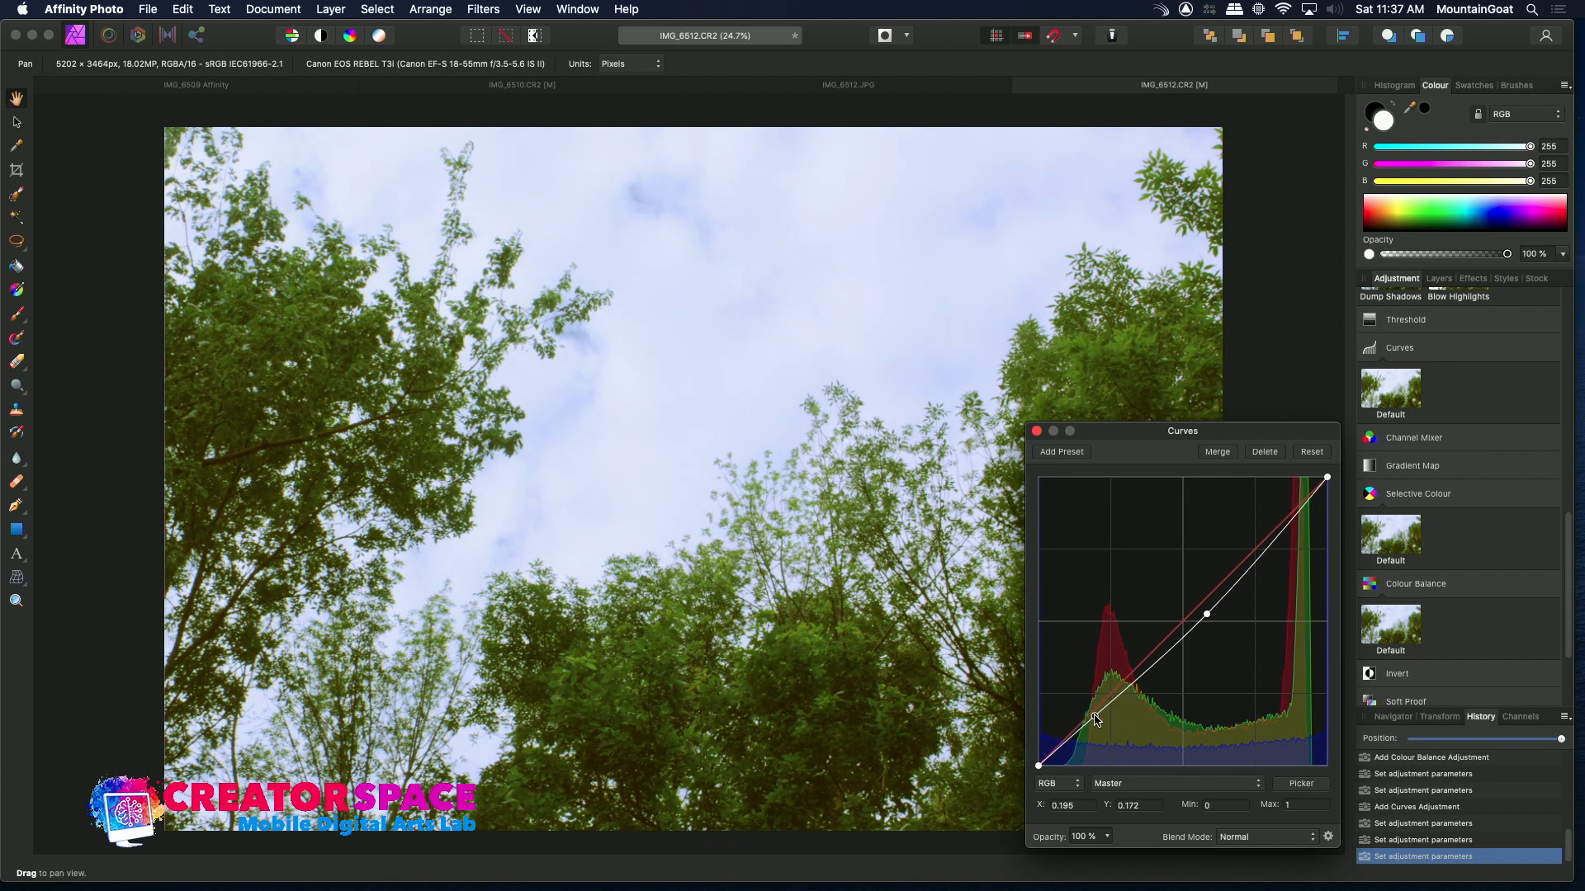
left_click(1038, 430)
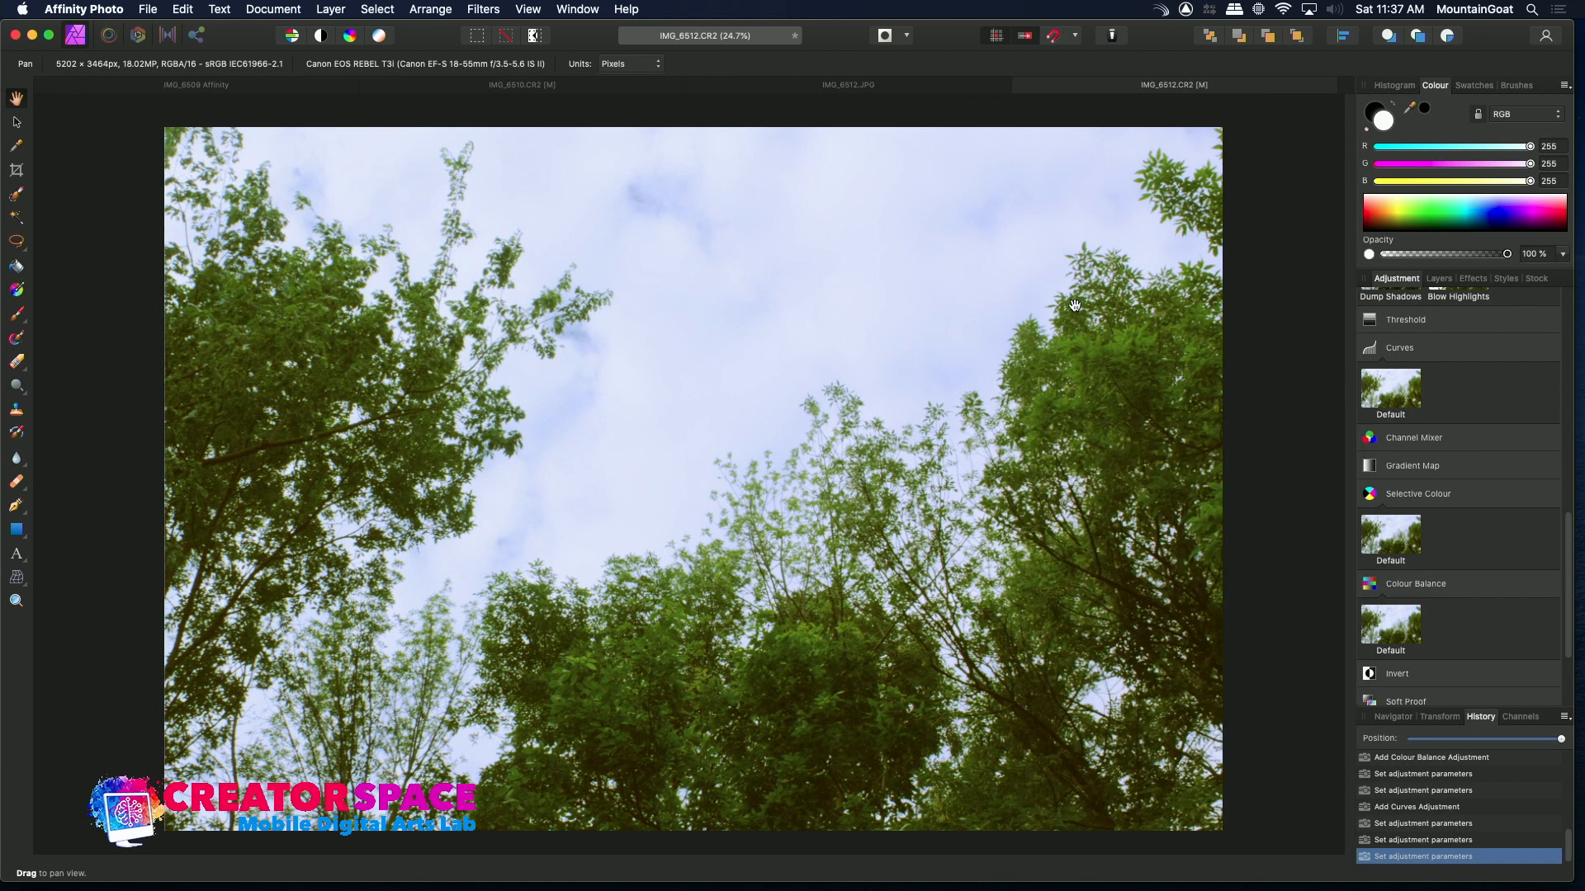
Switch between the IMG_6512 JPEG, IMG_6510 raw and IMG_6512 raw tabs to compare results
left_click(823, 87)
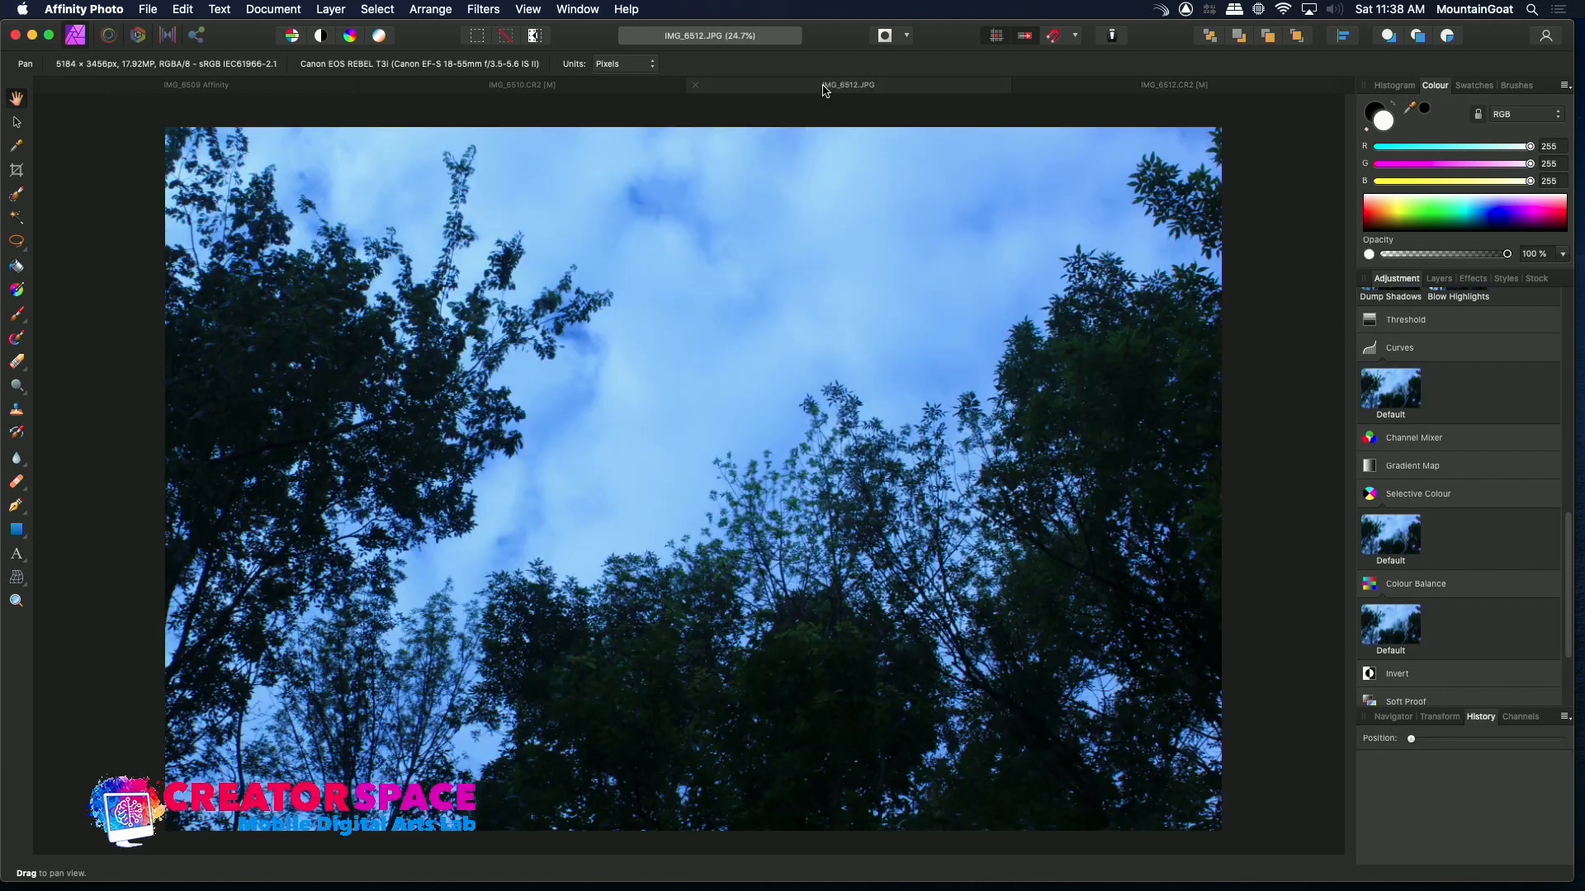
left_click(1132, 91)
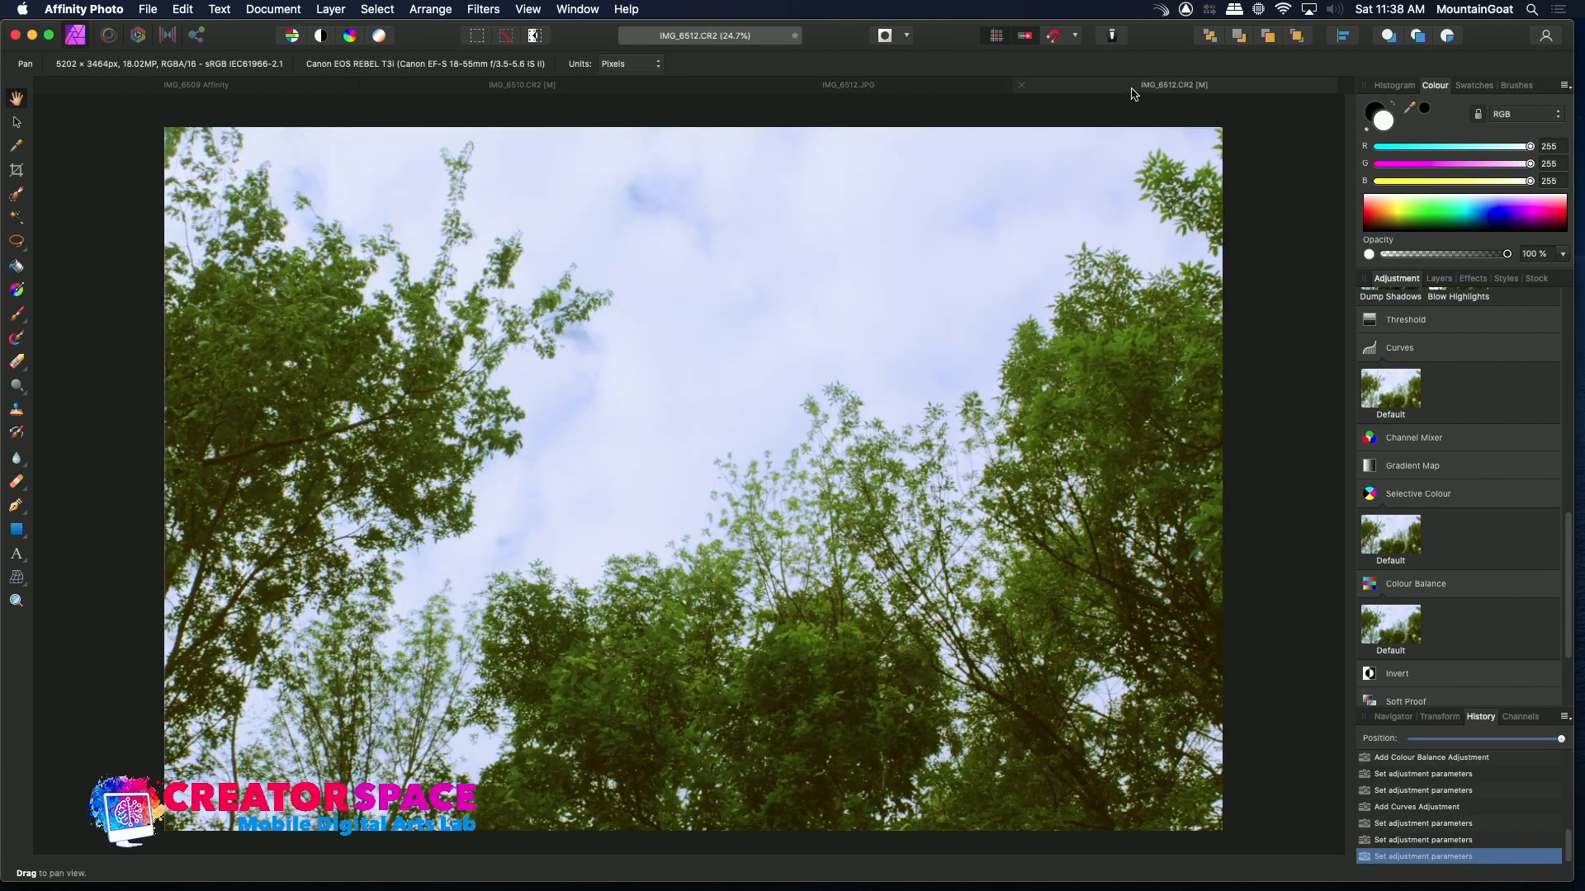
left_click(583, 90)
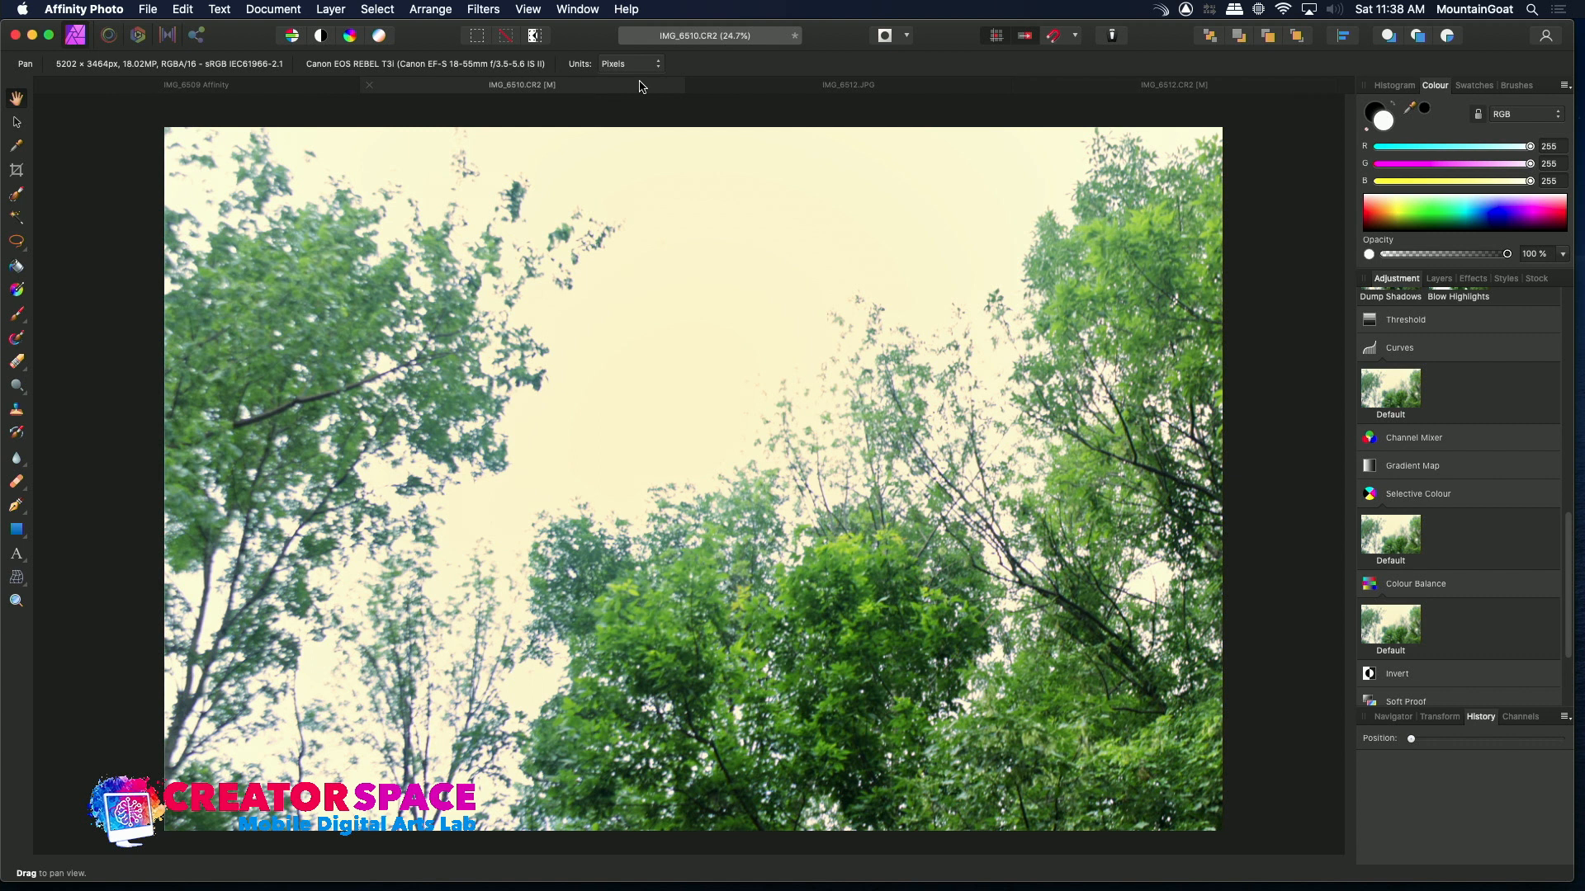
left_click(815, 88)
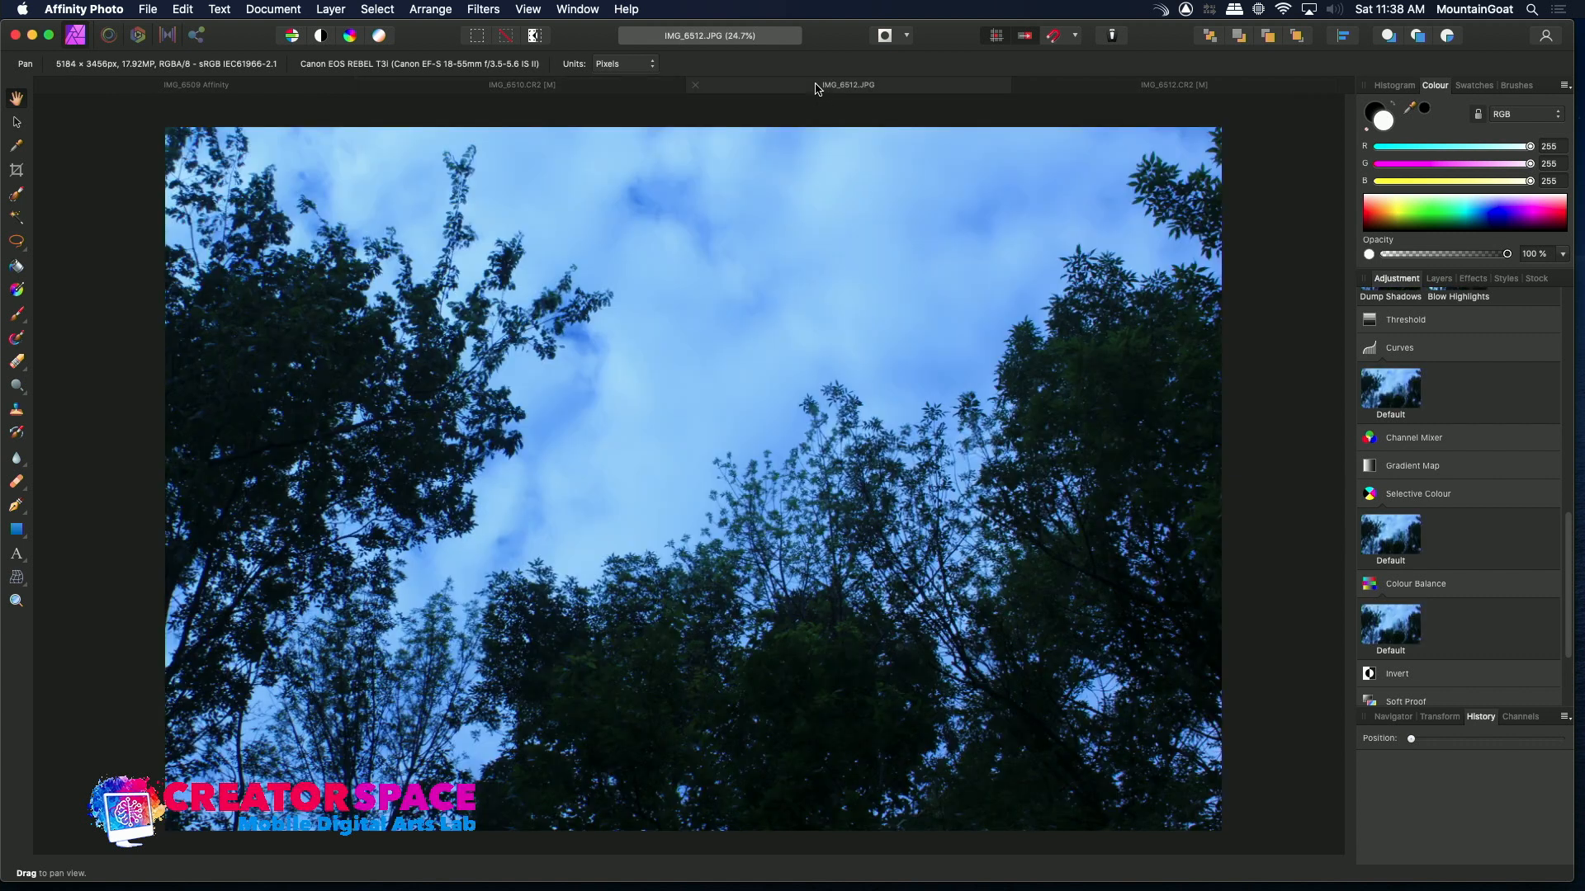
left_click(1158, 89)
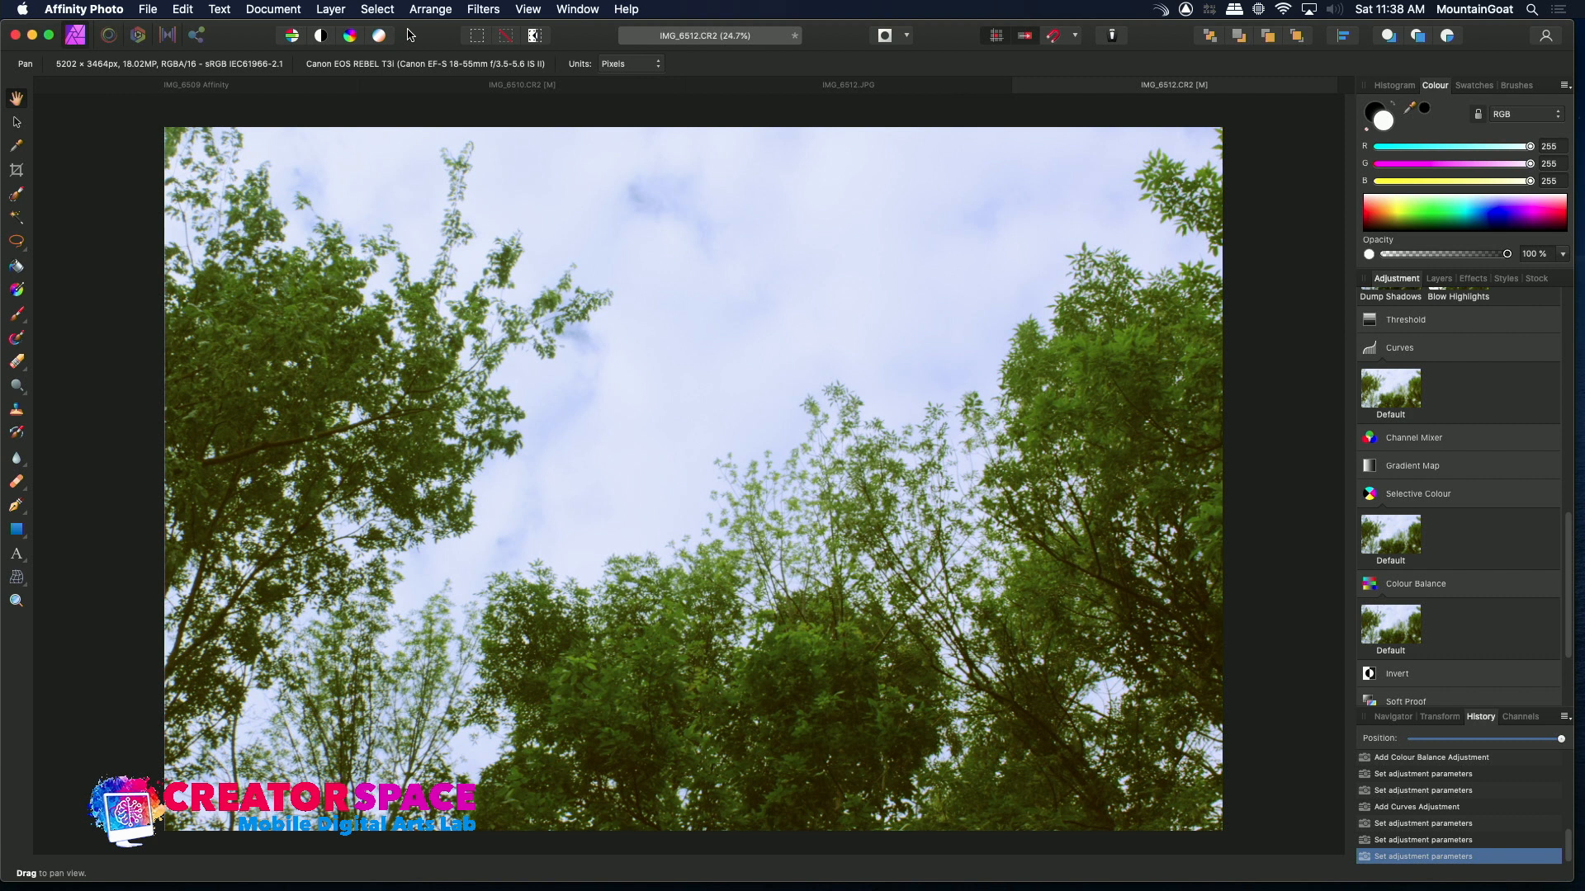
Open the IMG_6517.JPG photo from the PHOTOS RAW folder
left_click(146, 10)
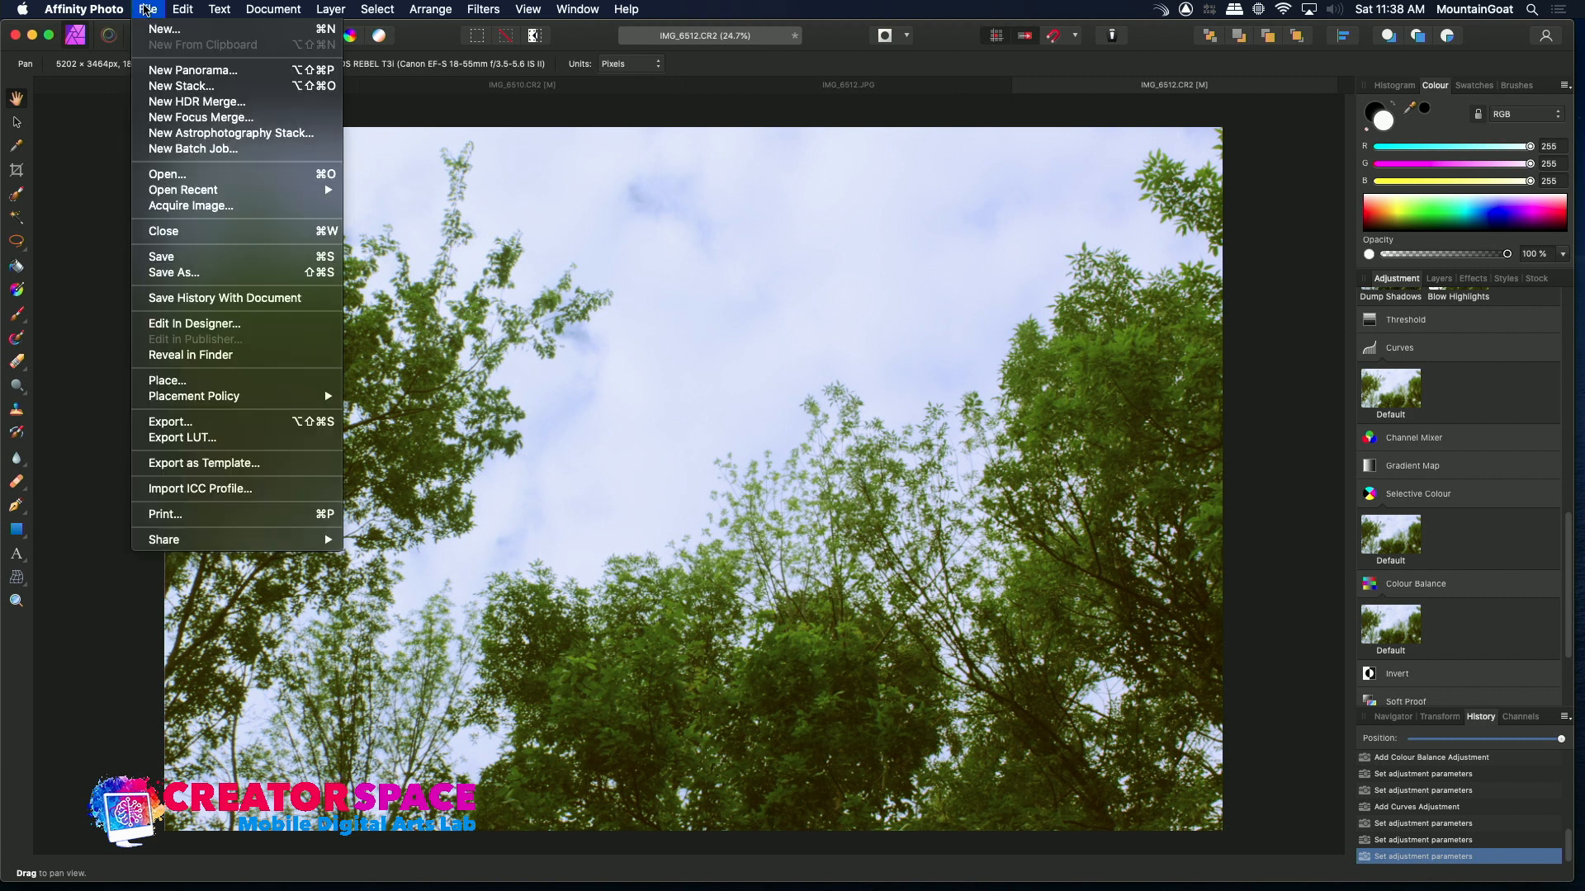
left_click(169, 175)
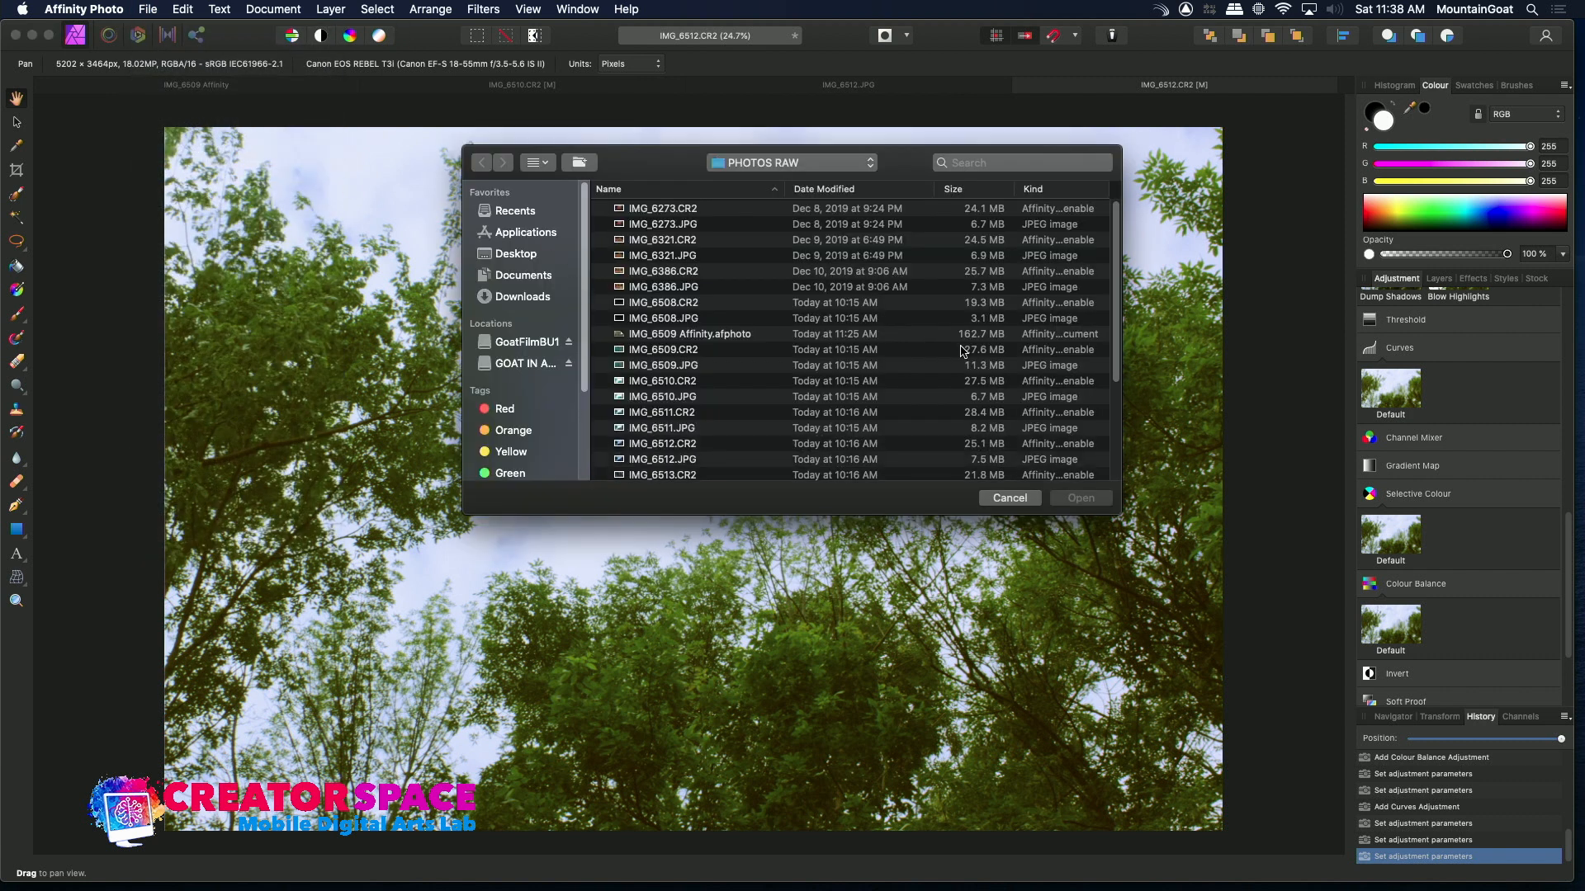
scroll(1107, 360, "down", 5)
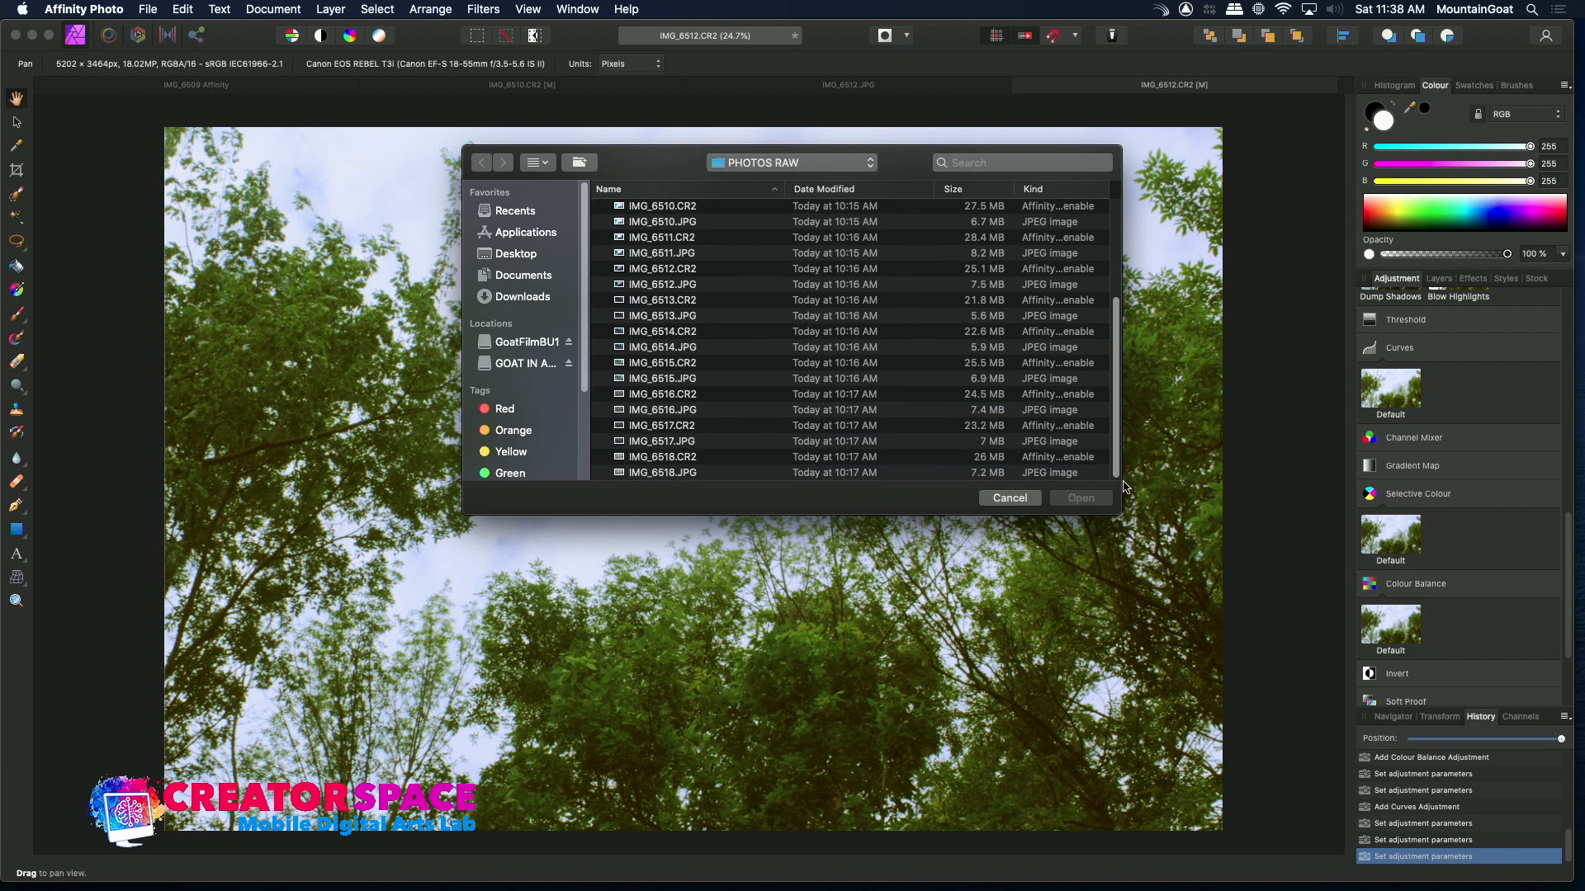
left_click(622, 413)
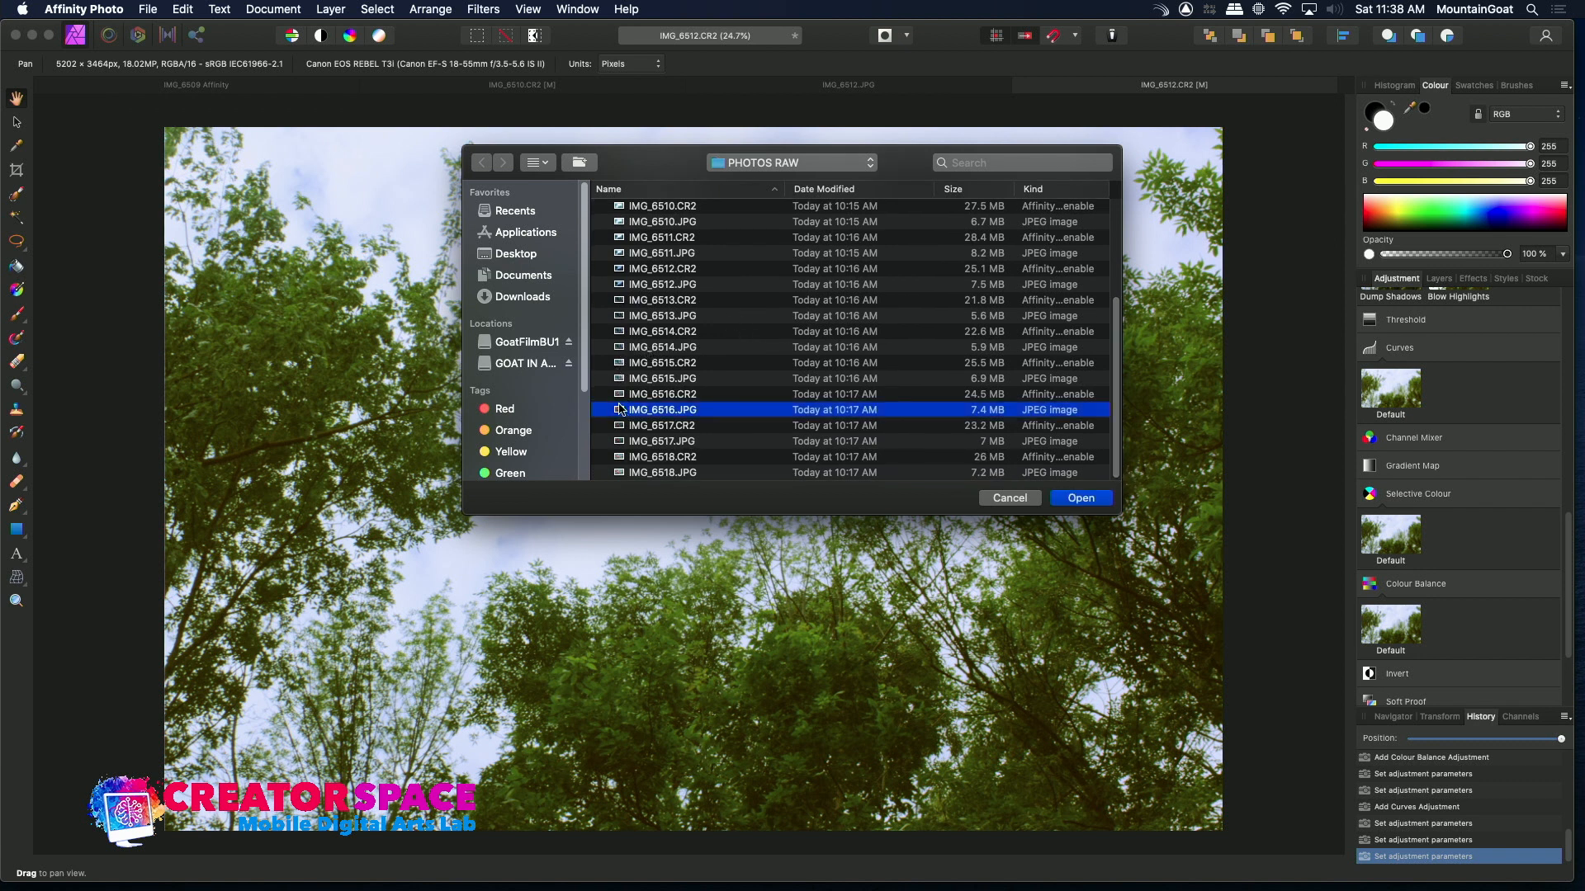
left_click(621, 443)
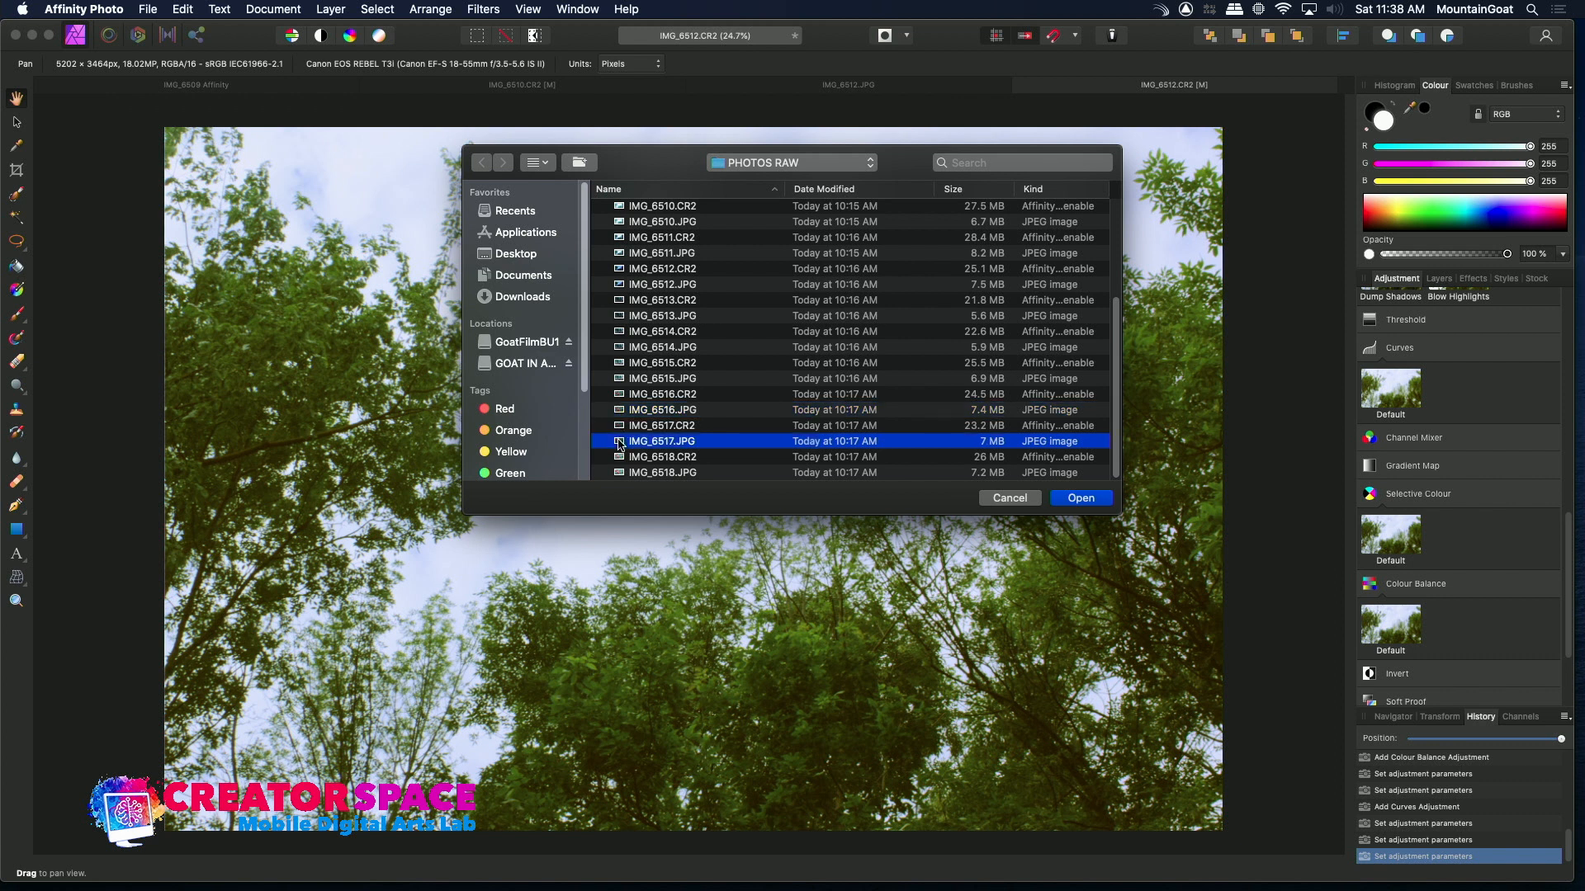
double_click(621, 443)
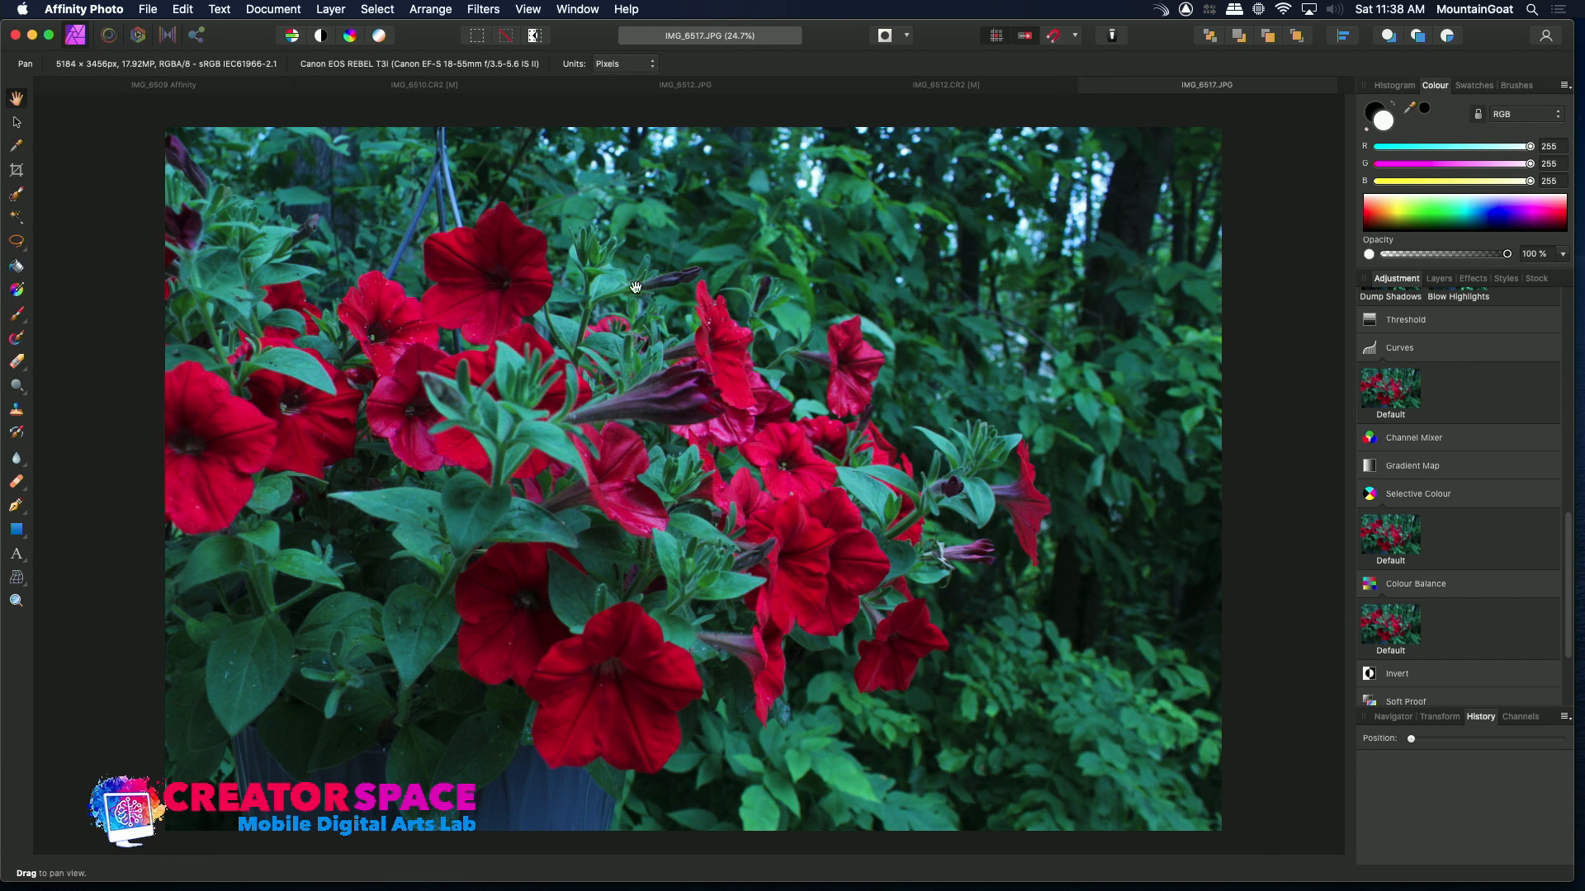
Open the IMG_6517.CR2 raw file from the same folder and compare it against the IMG_6517.JPG tab
left_click(146, 10)
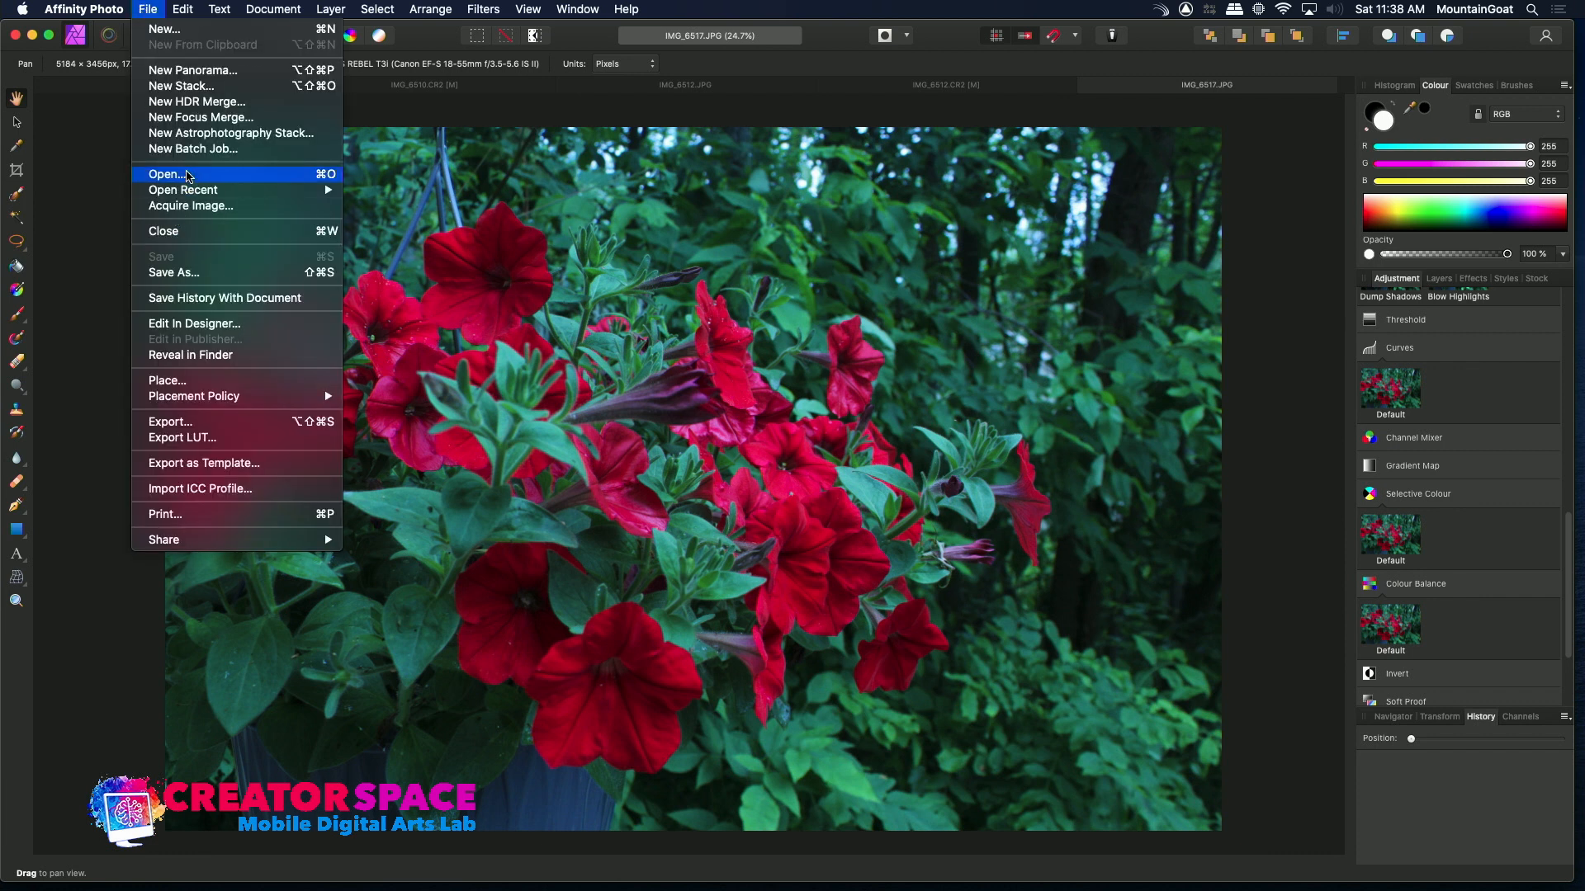
left_click(188, 175)
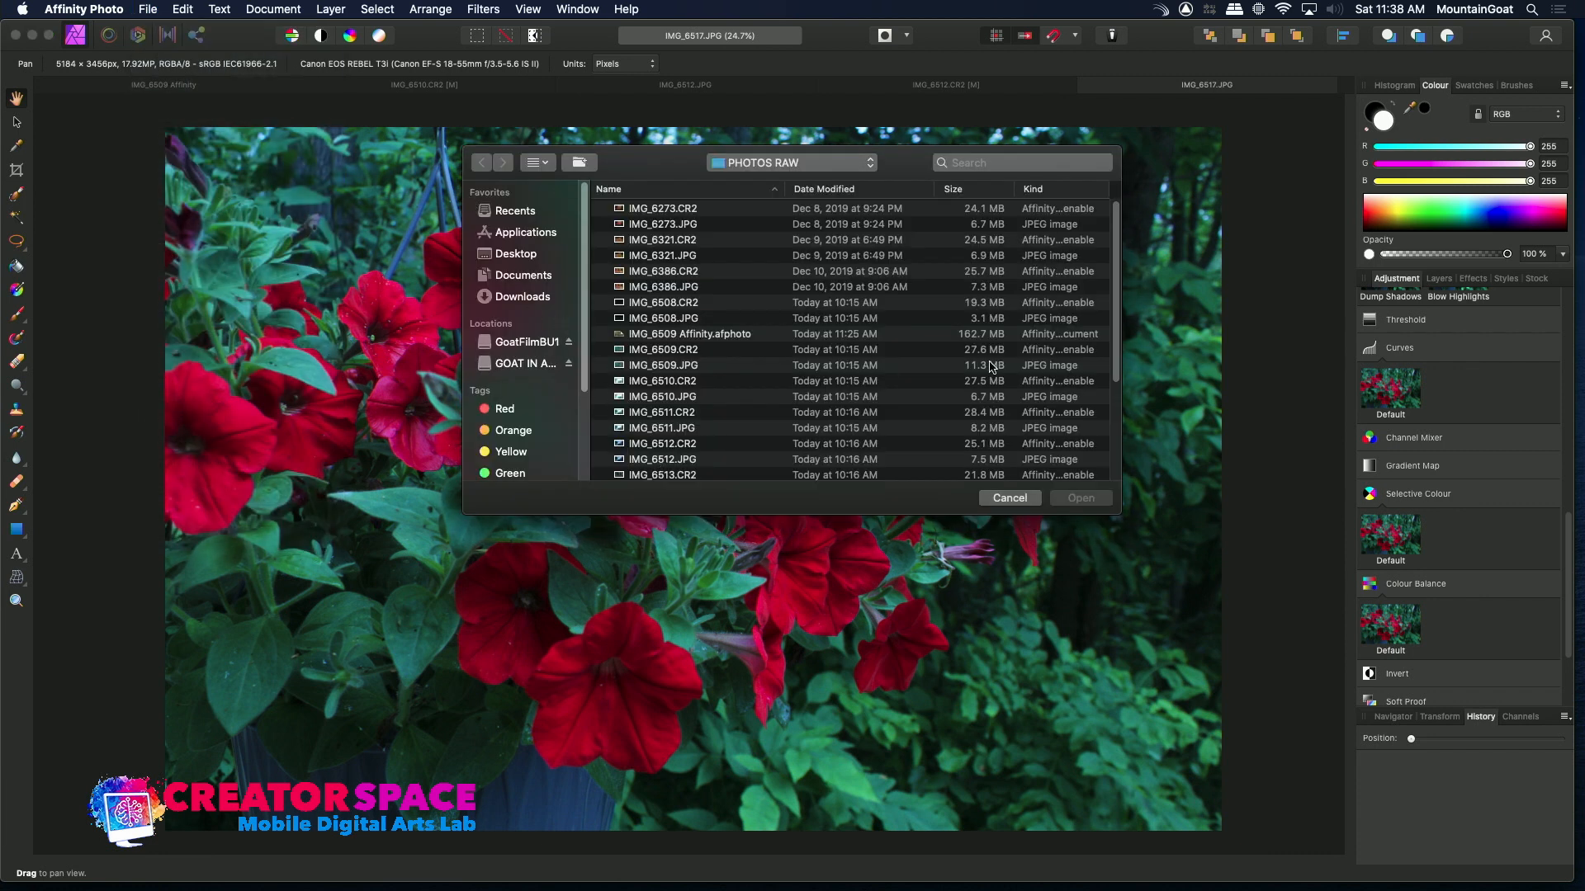
scroll(1116, 381, "down", 1)
left_click_drag(1116, 382, 1120, 469)
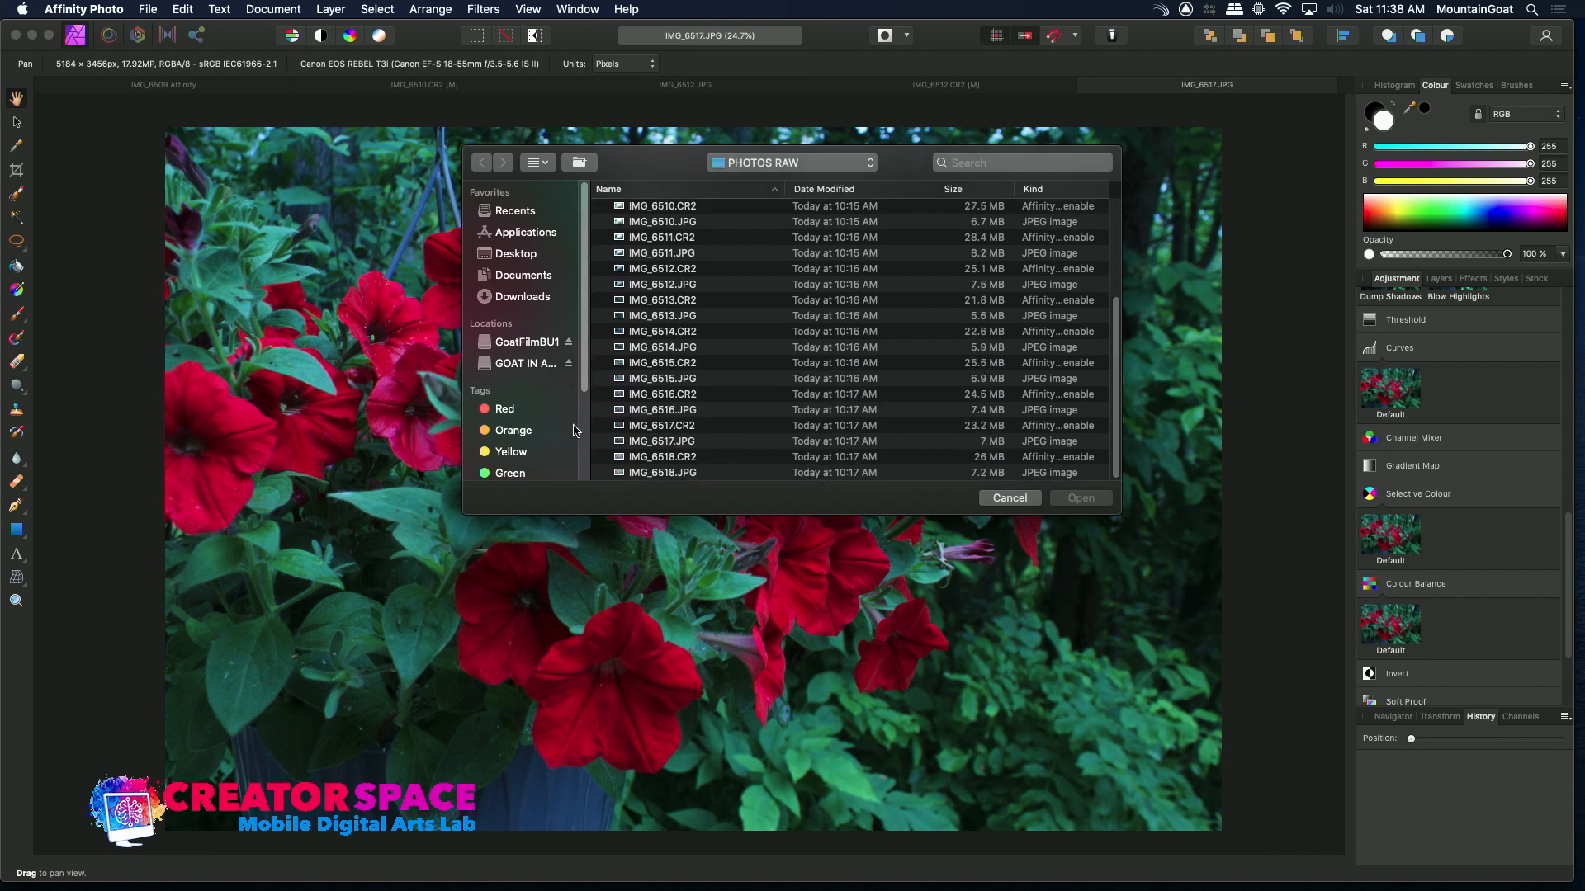
left_click(618, 426)
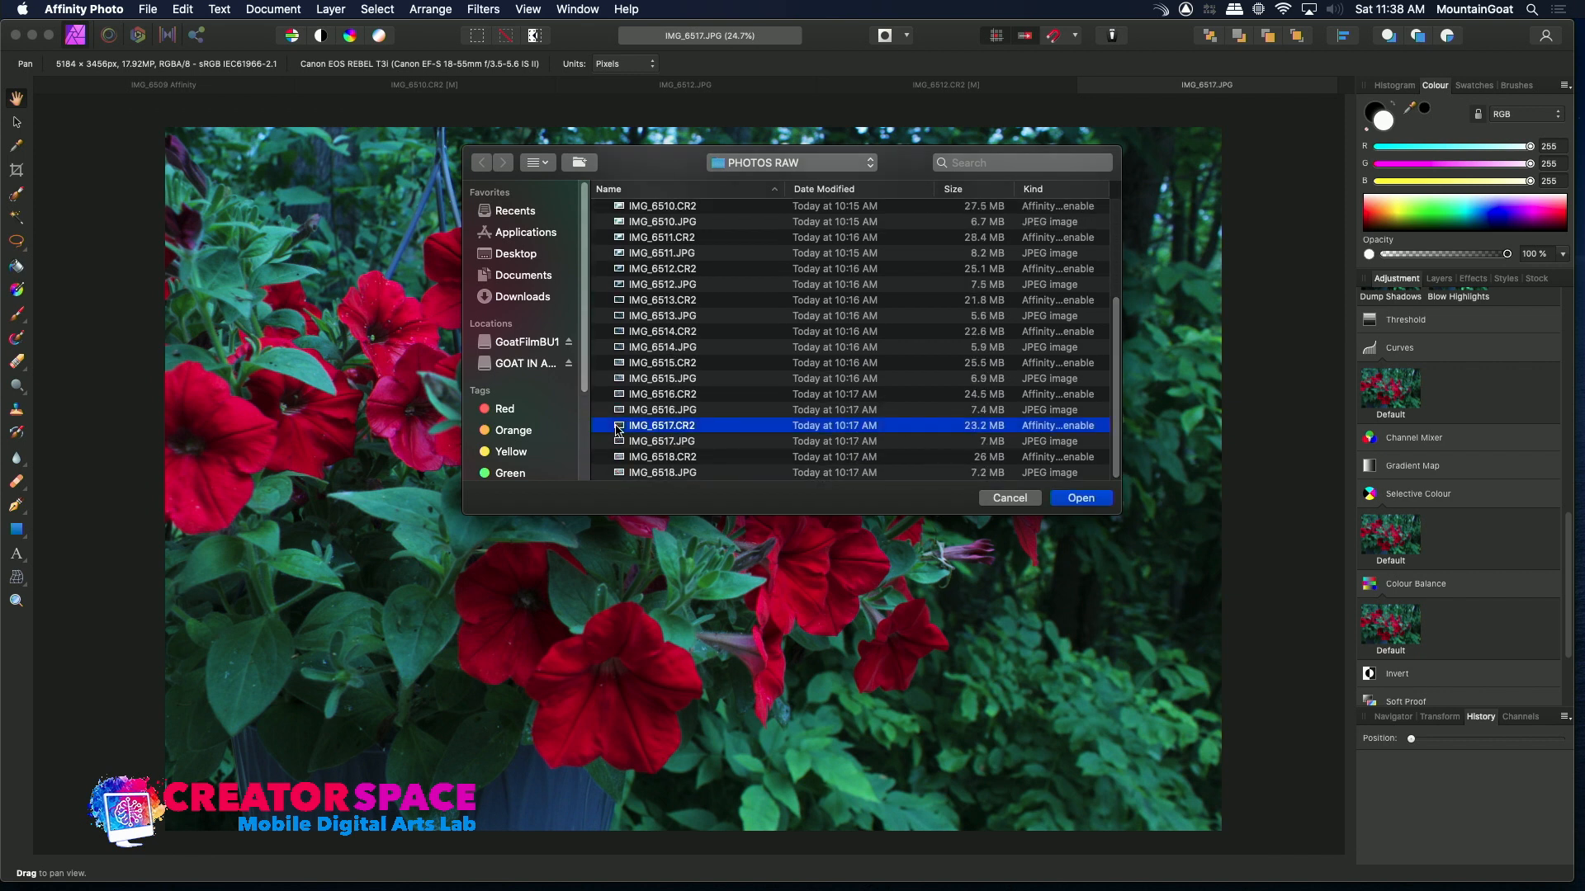
double_click(619, 429)
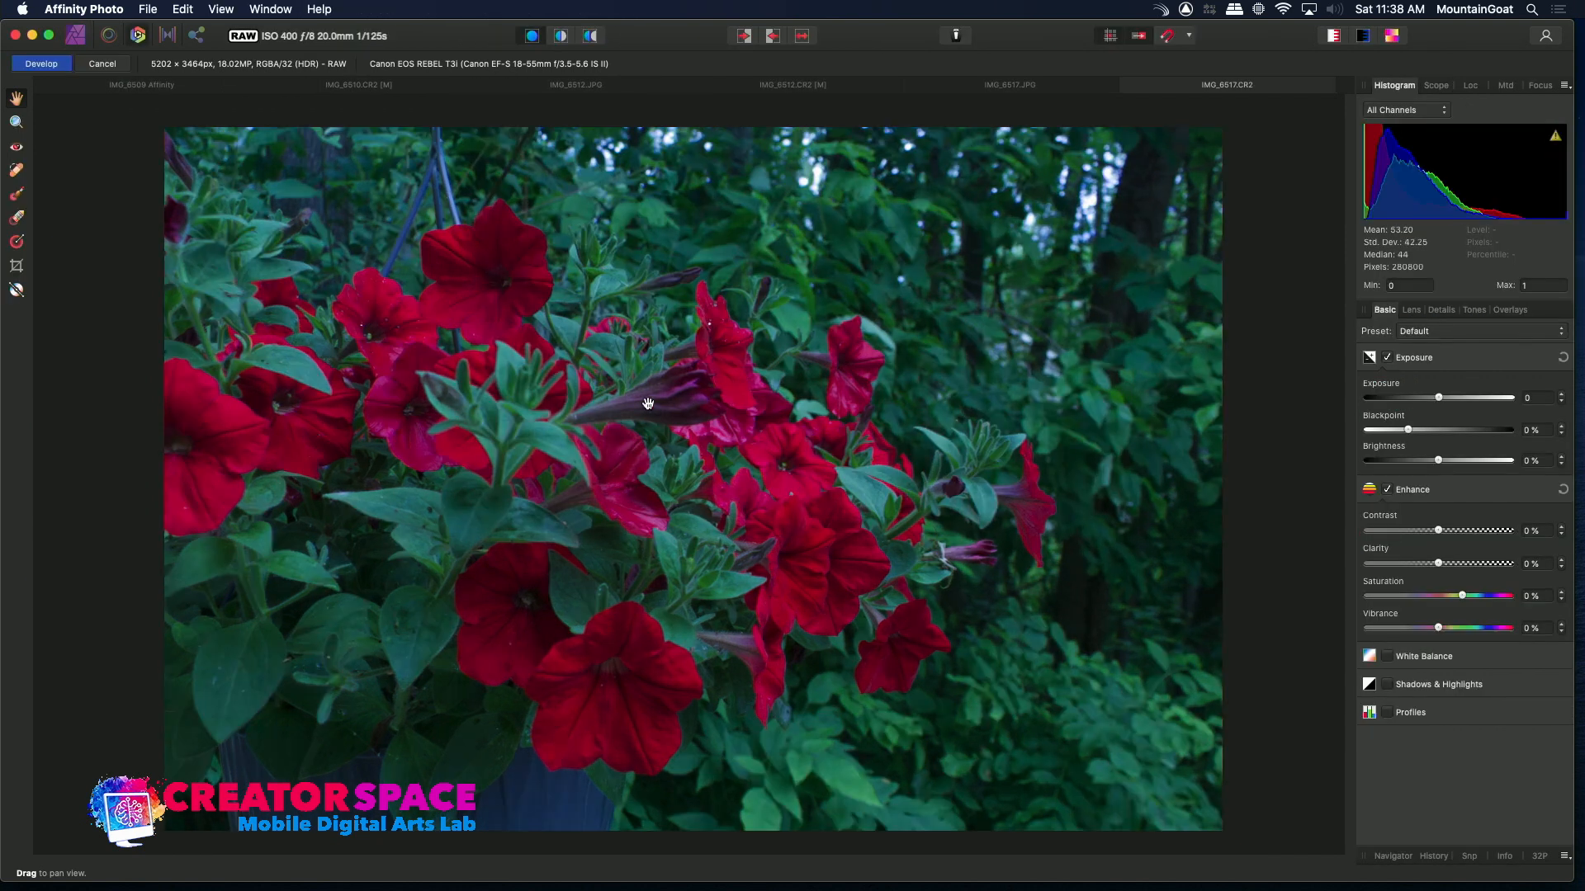
left_click(1049, 89)
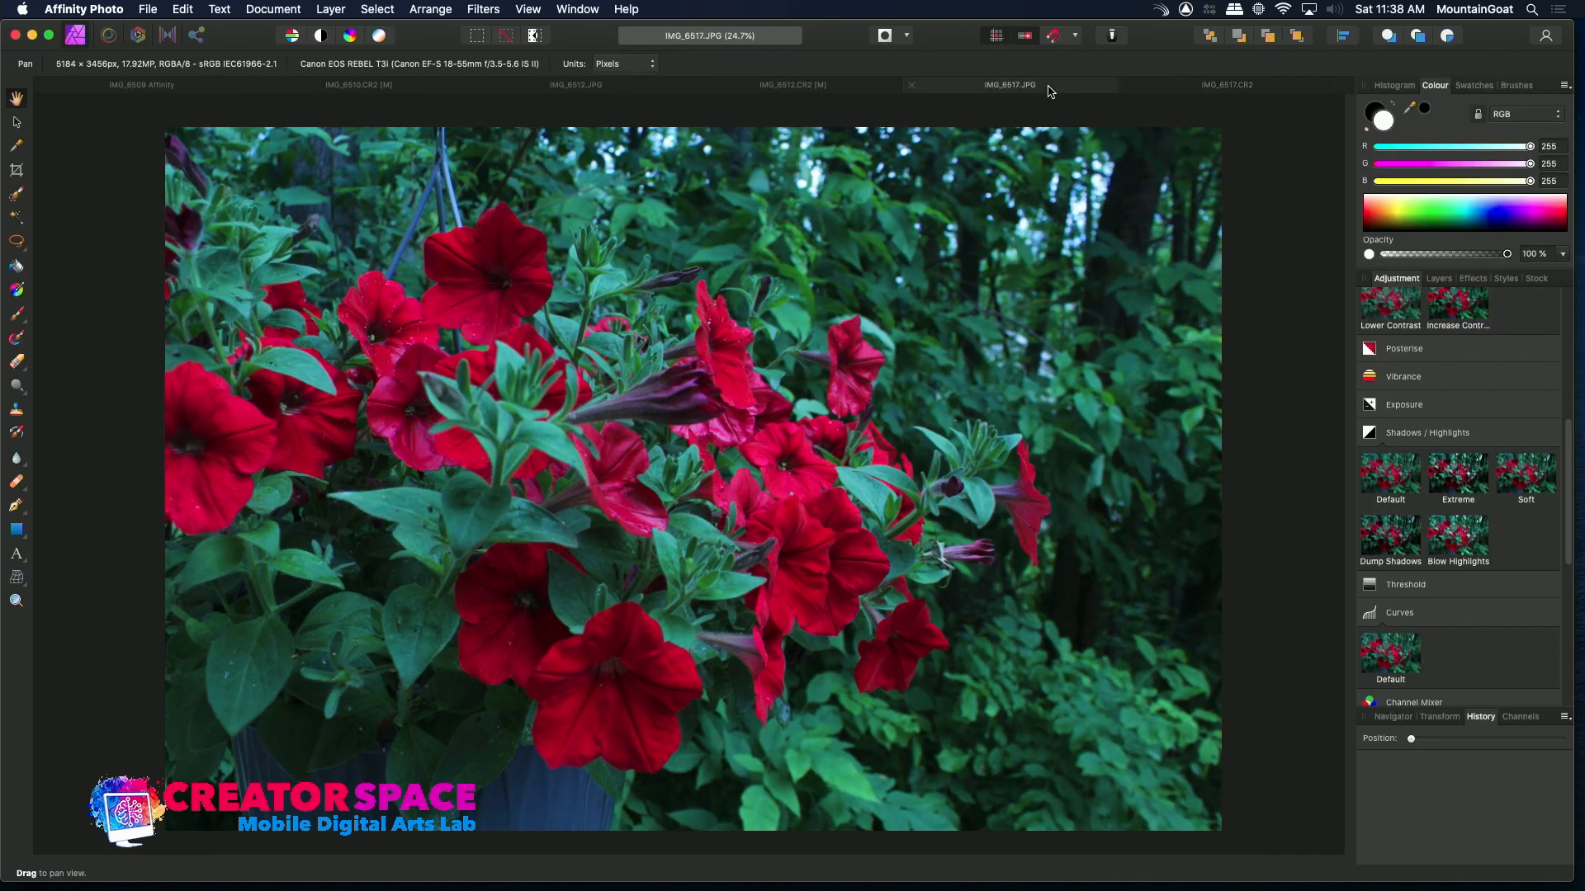
left_click(1206, 91)
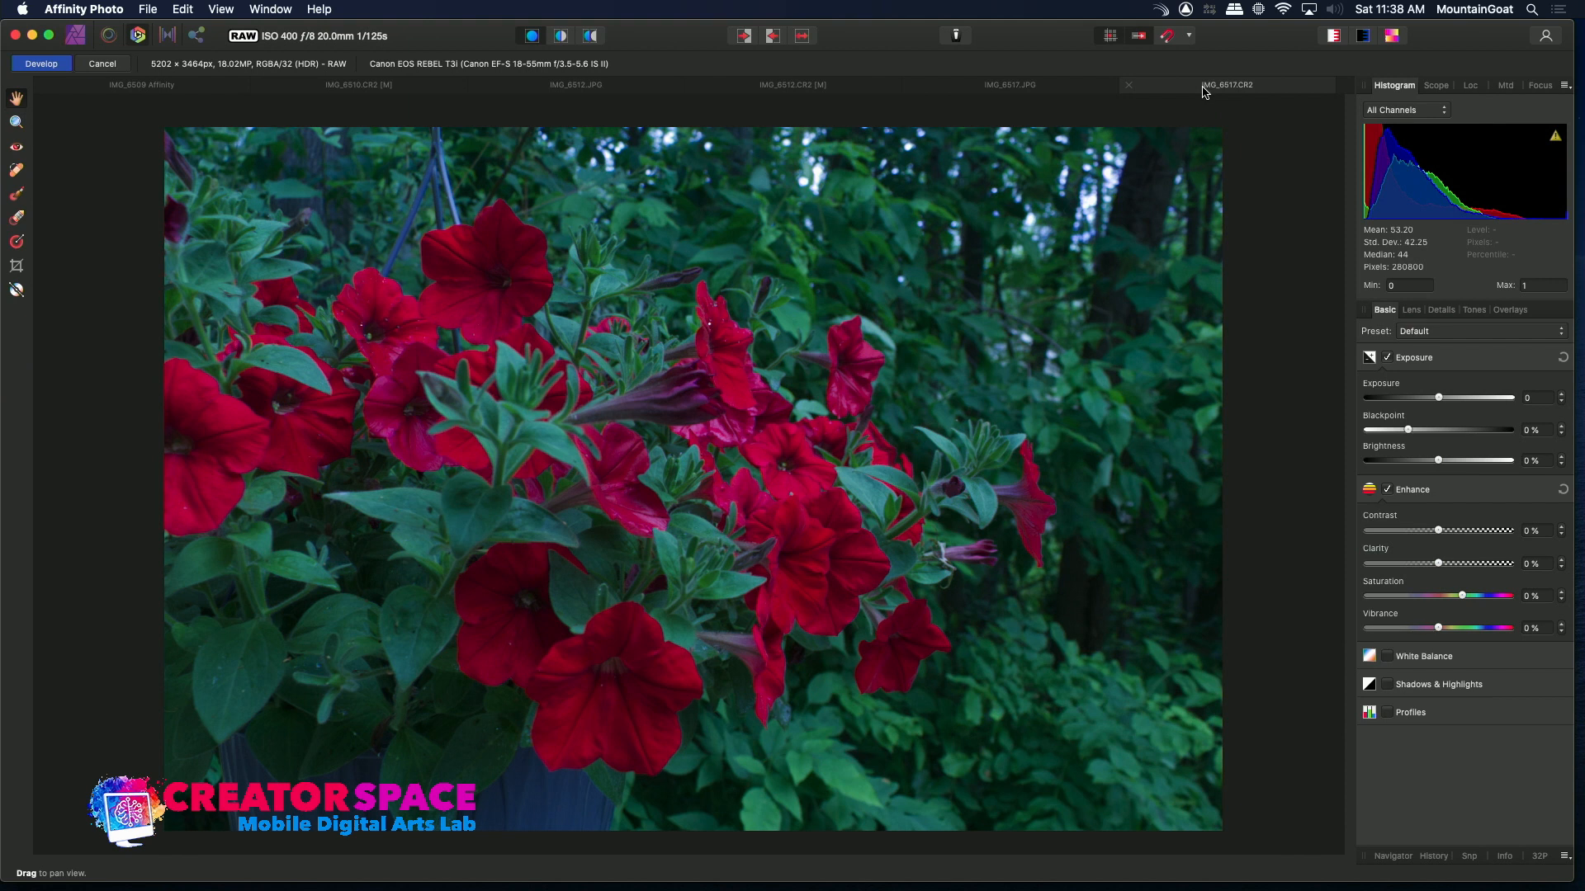
Enable White Balance for the raw image and raise the temperature to 5392 K
left_click(1388, 657)
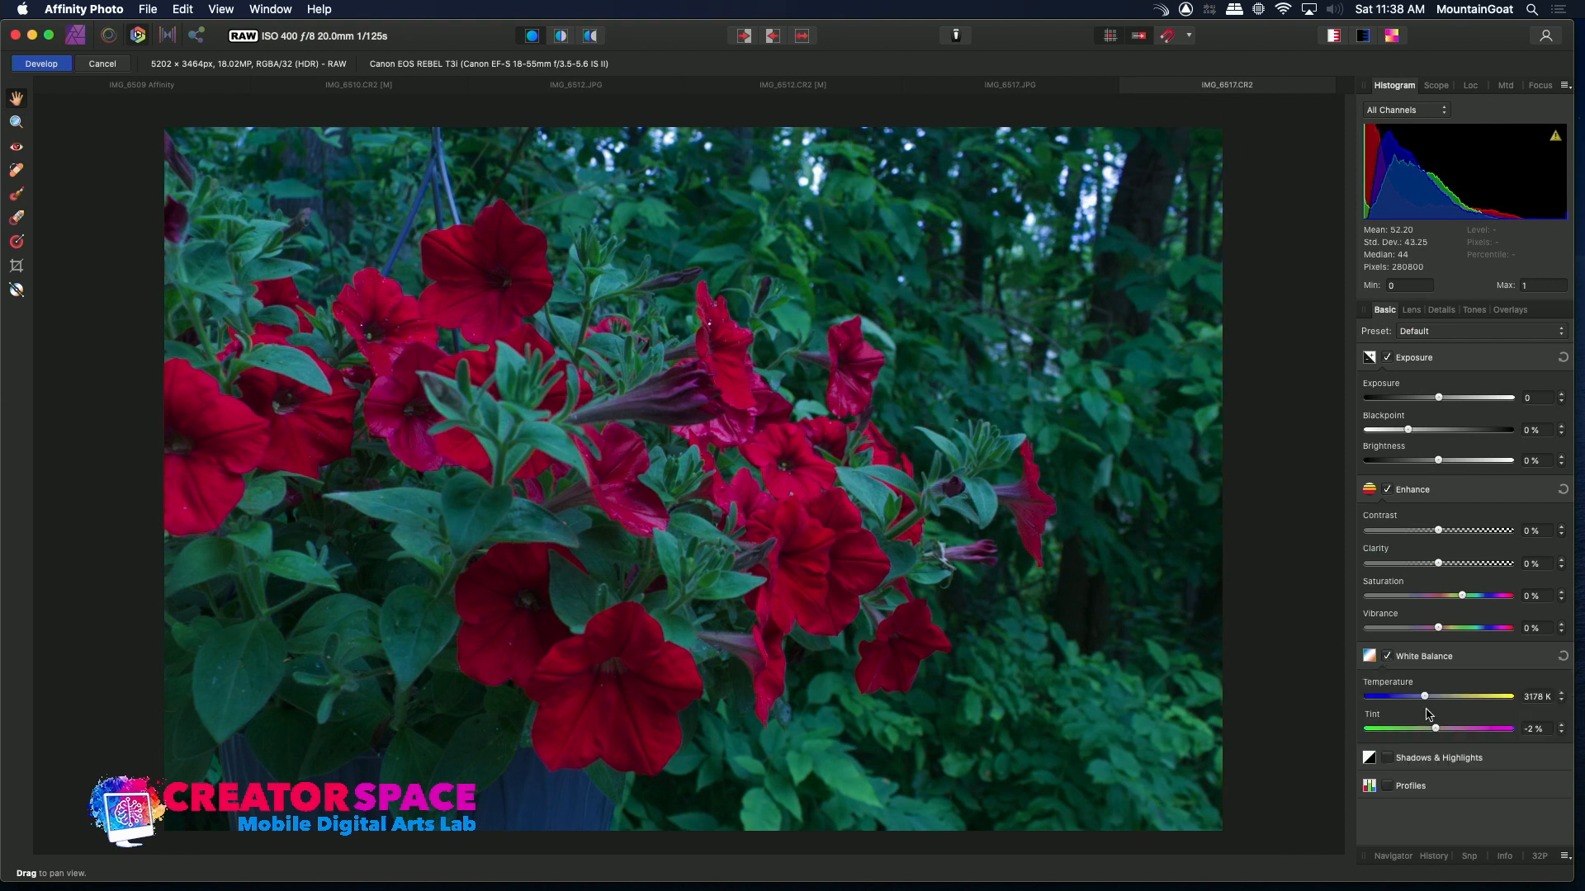
left_click_drag(1427, 700, 1466, 721)
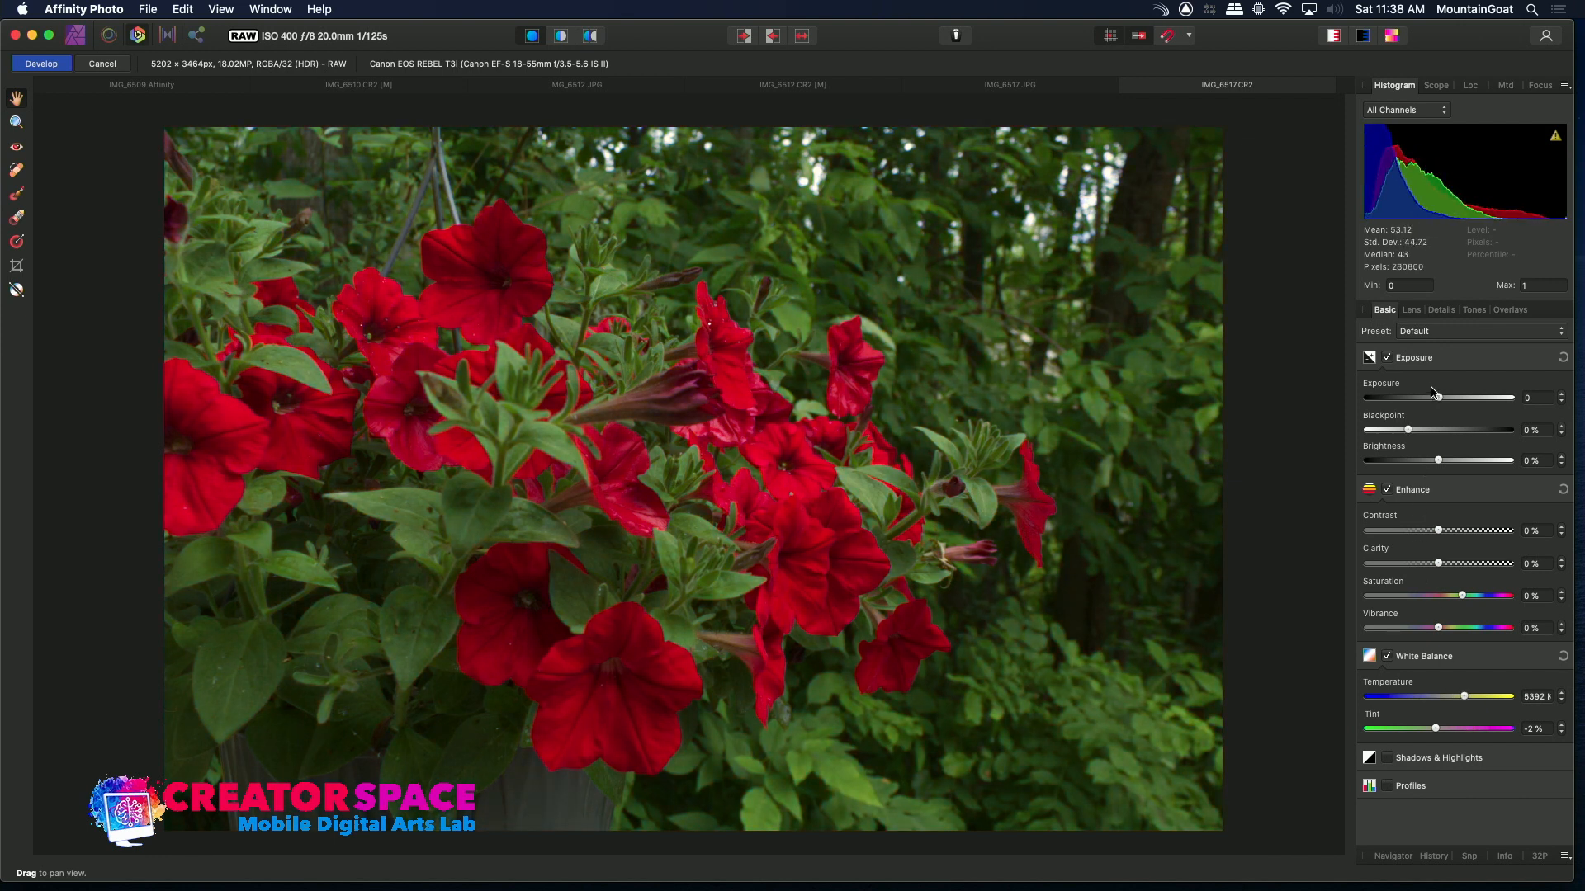
Set Exposure to 1.143, Blackpoint to 4%, Brightness to -7%, Saturation to 7% and Vibrance to 5%
left_click_drag(1440, 399, 1450, 409)
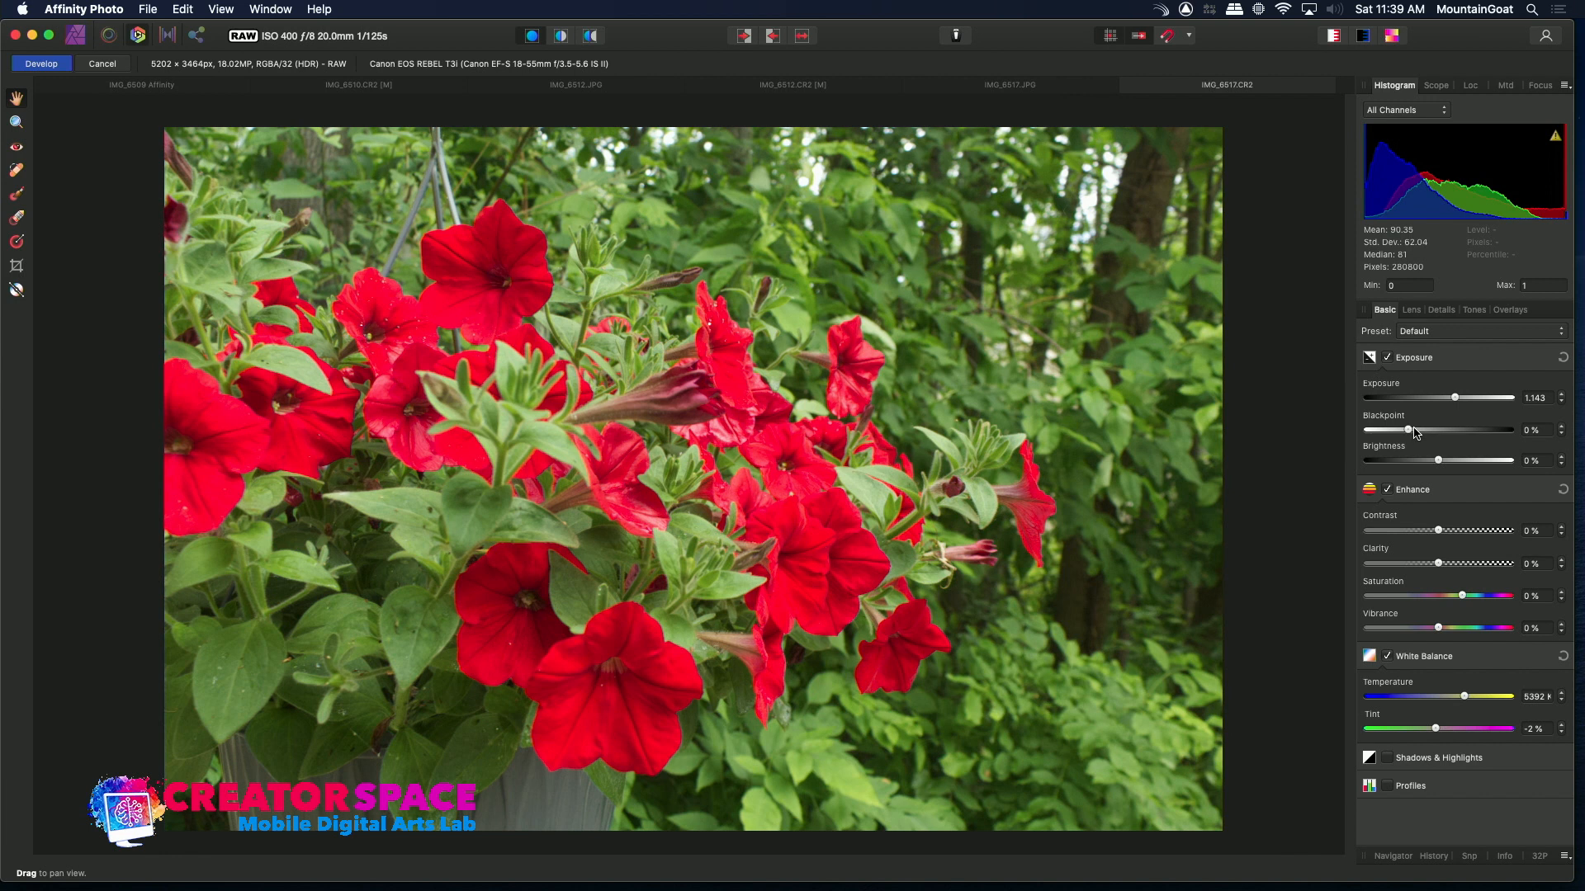
left_click_drag(1410, 436, 1423, 443)
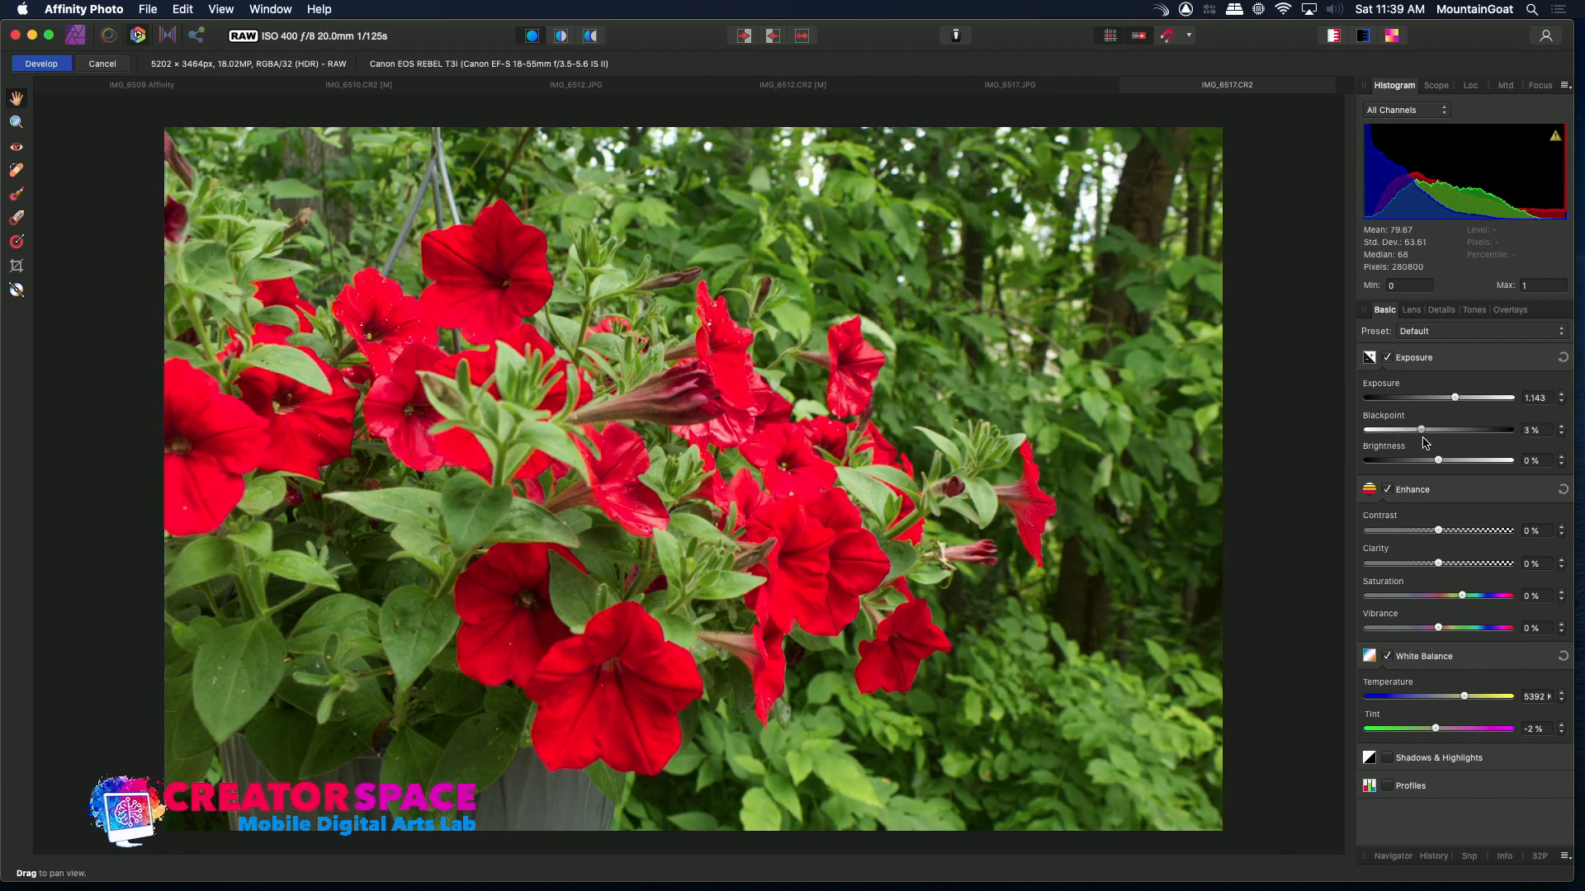
mouse_move(1439, 460)
left_mouse_down()
mouse_move(1463, 468)
mouse_move(1420, 464)
left_mouse_up()
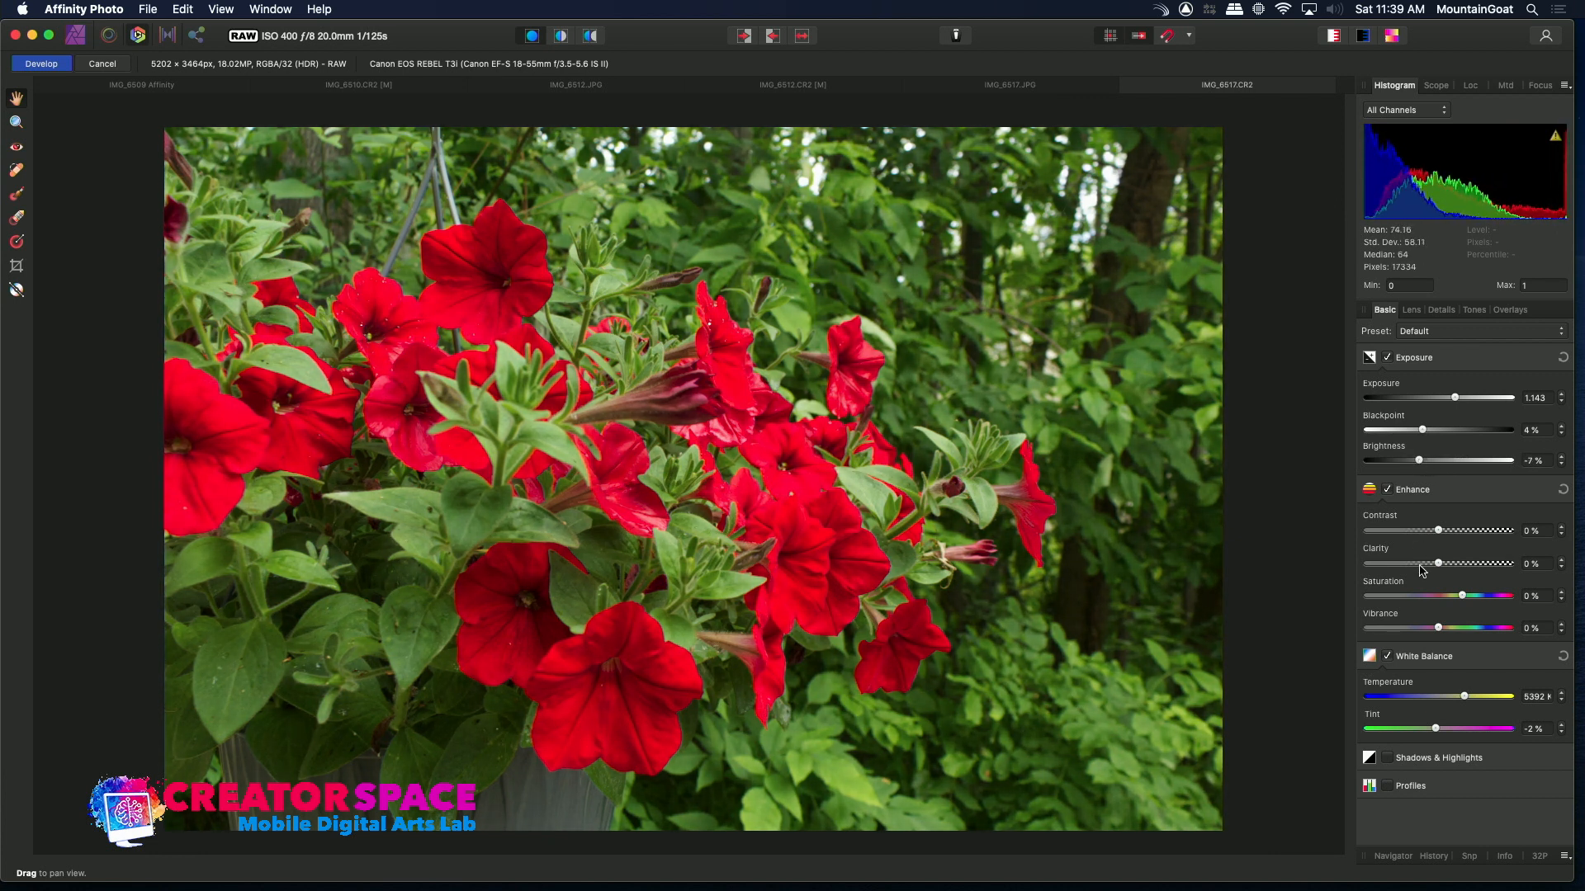
left_click_drag(1469, 600, 1474, 602)
left_click_drag(1439, 629, 1443, 630)
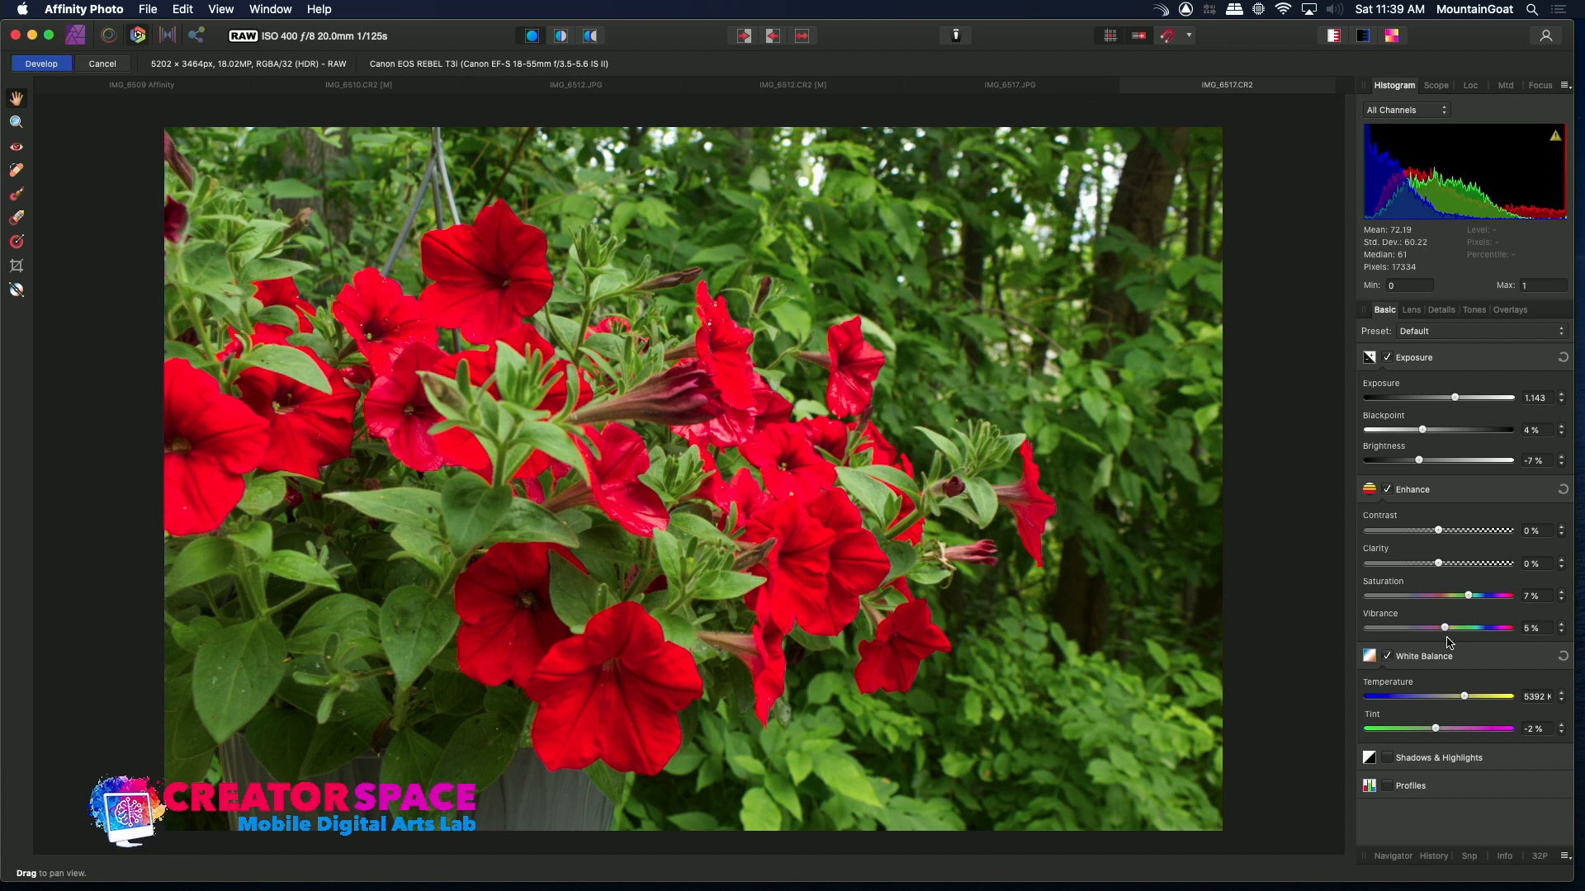
Enable Shadows & Highlights and set shadows to -25% and highlights to 29%
left_click(1387, 758)
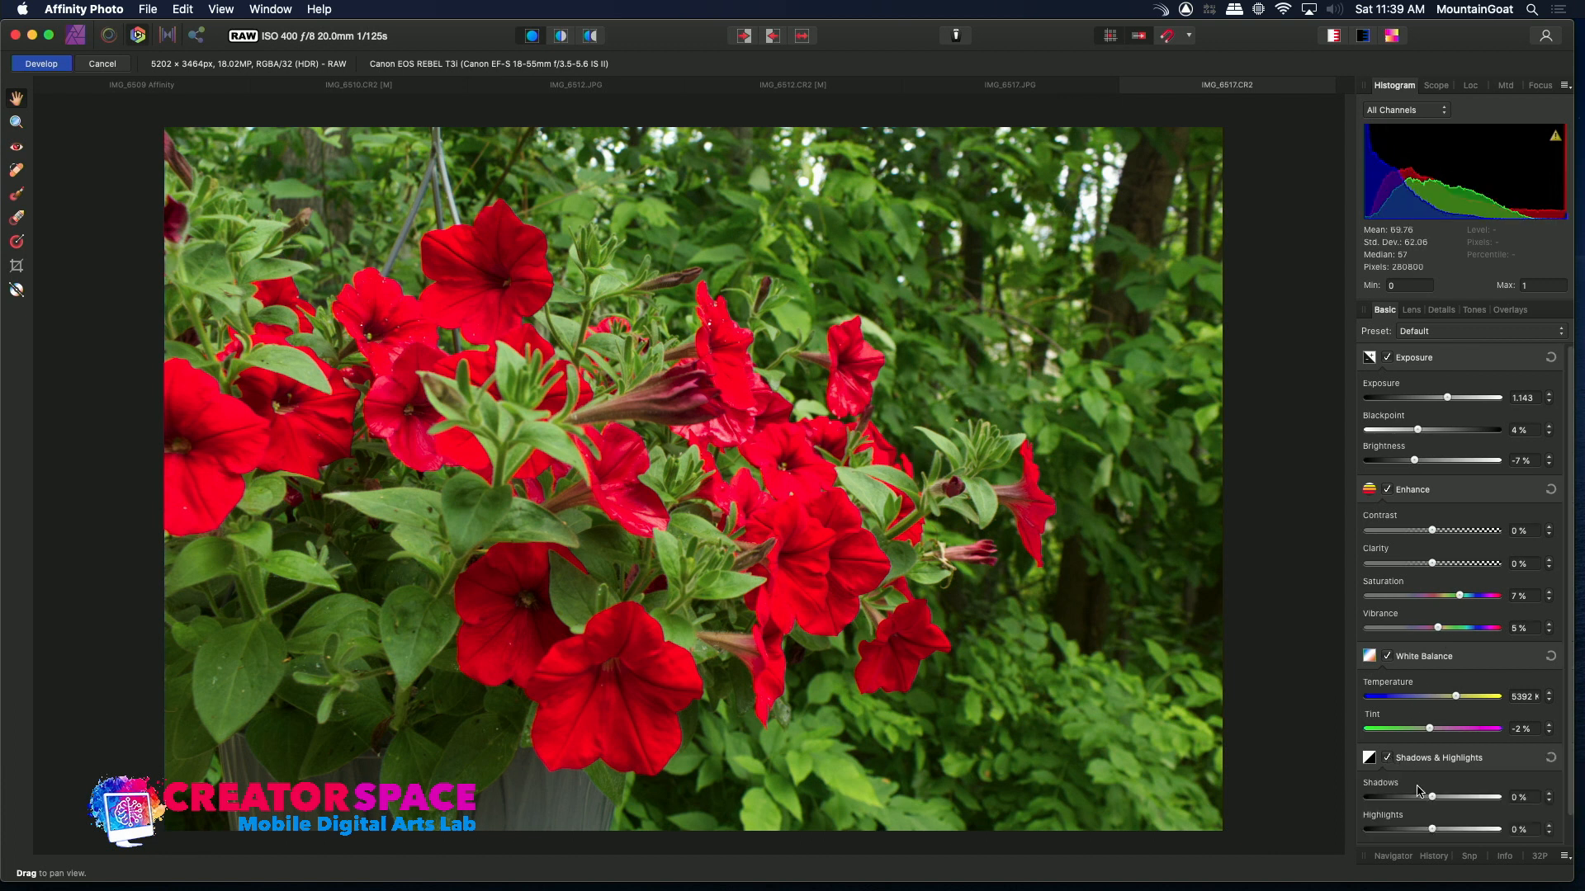
left_click_drag(1432, 798, 1415, 797)
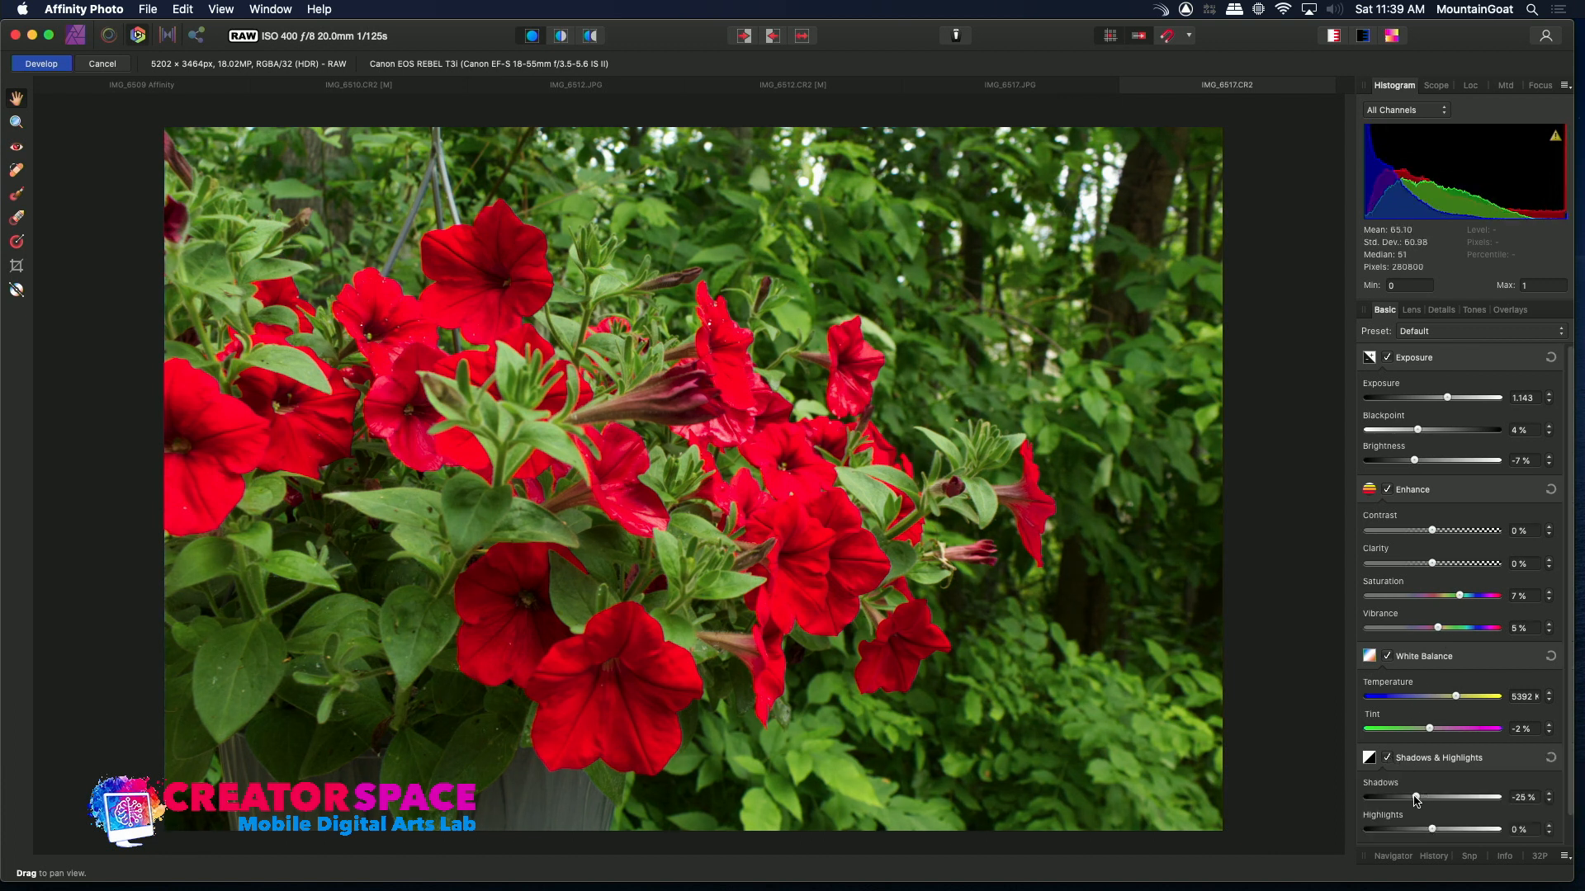
mouse_move(1433, 831)
left_mouse_down()
mouse_move(1465, 845)
mouse_move(1451, 845)
left_mouse_up()
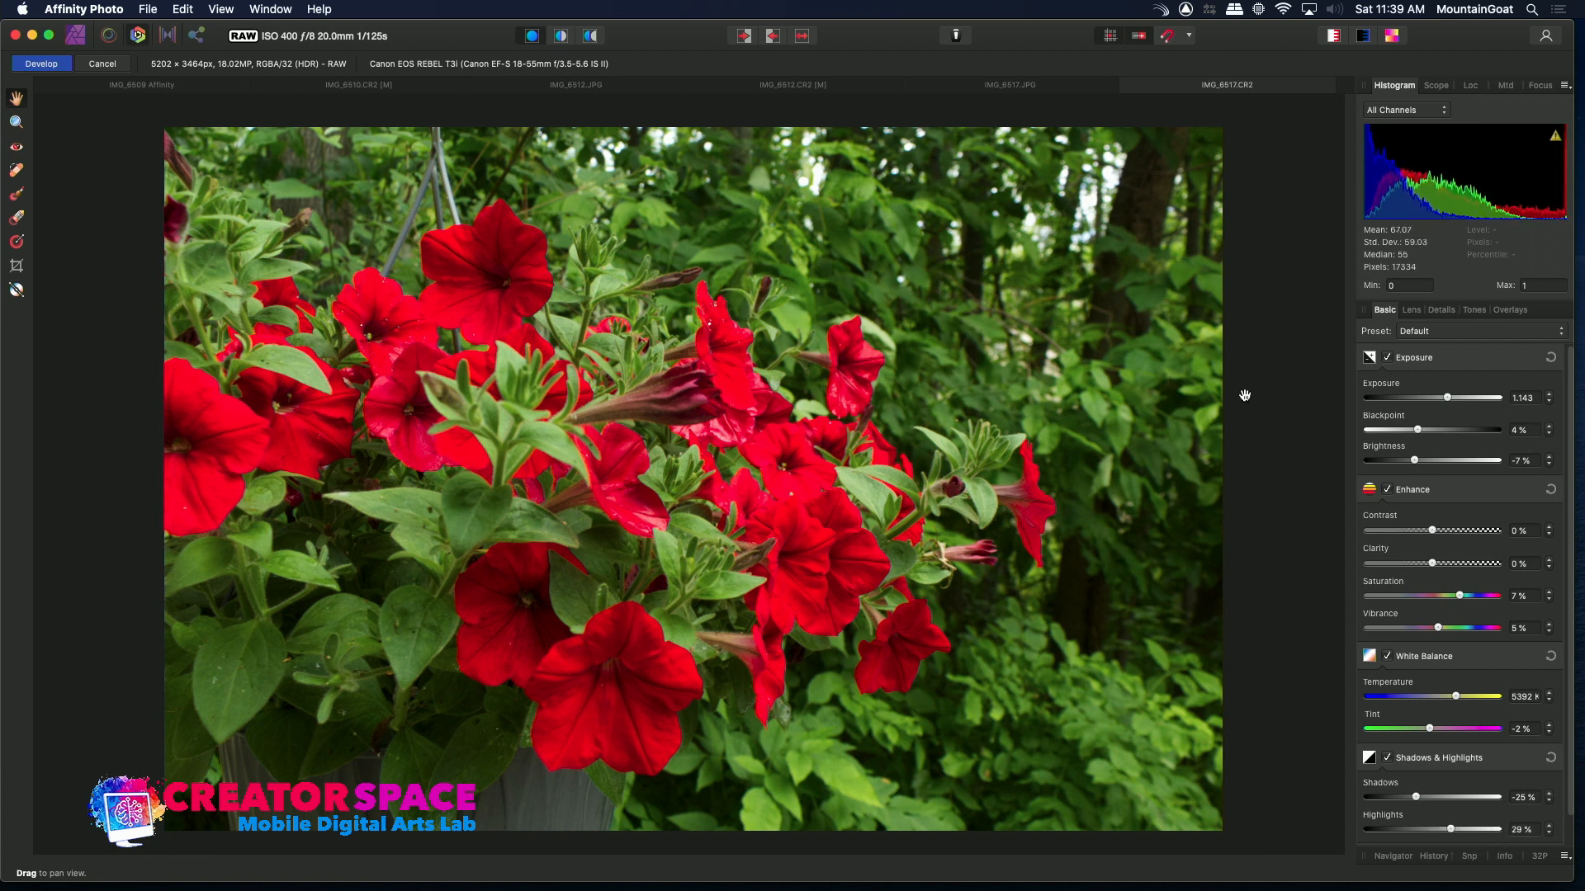
Compare against the IMG_6517 JPEG tab, then develop the adjusted raw image
left_click(1035, 91)
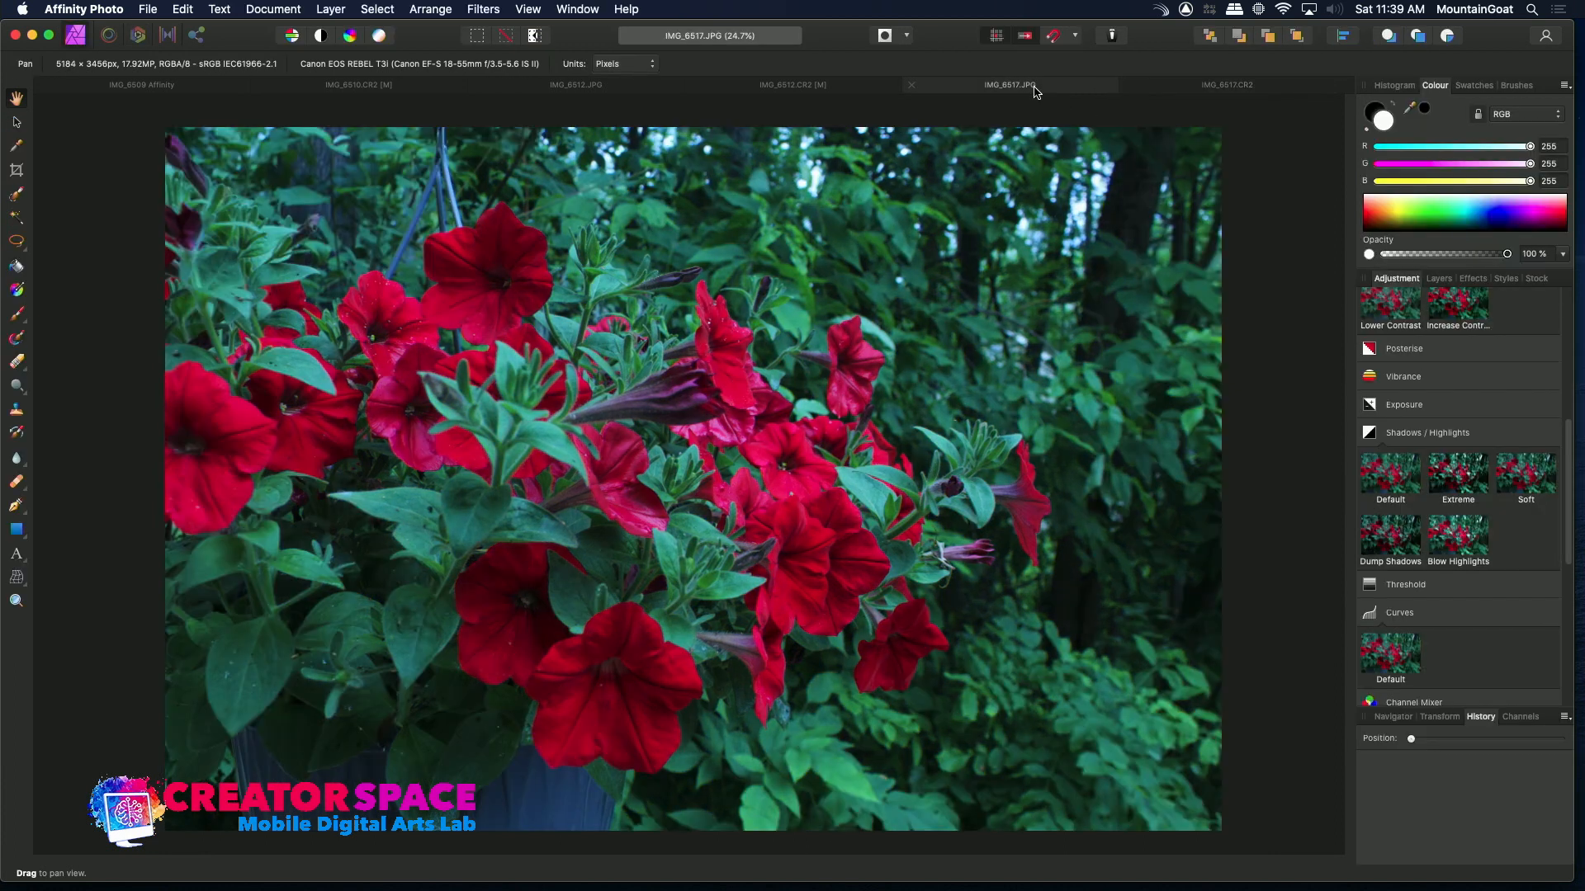
left_click(1212, 85)
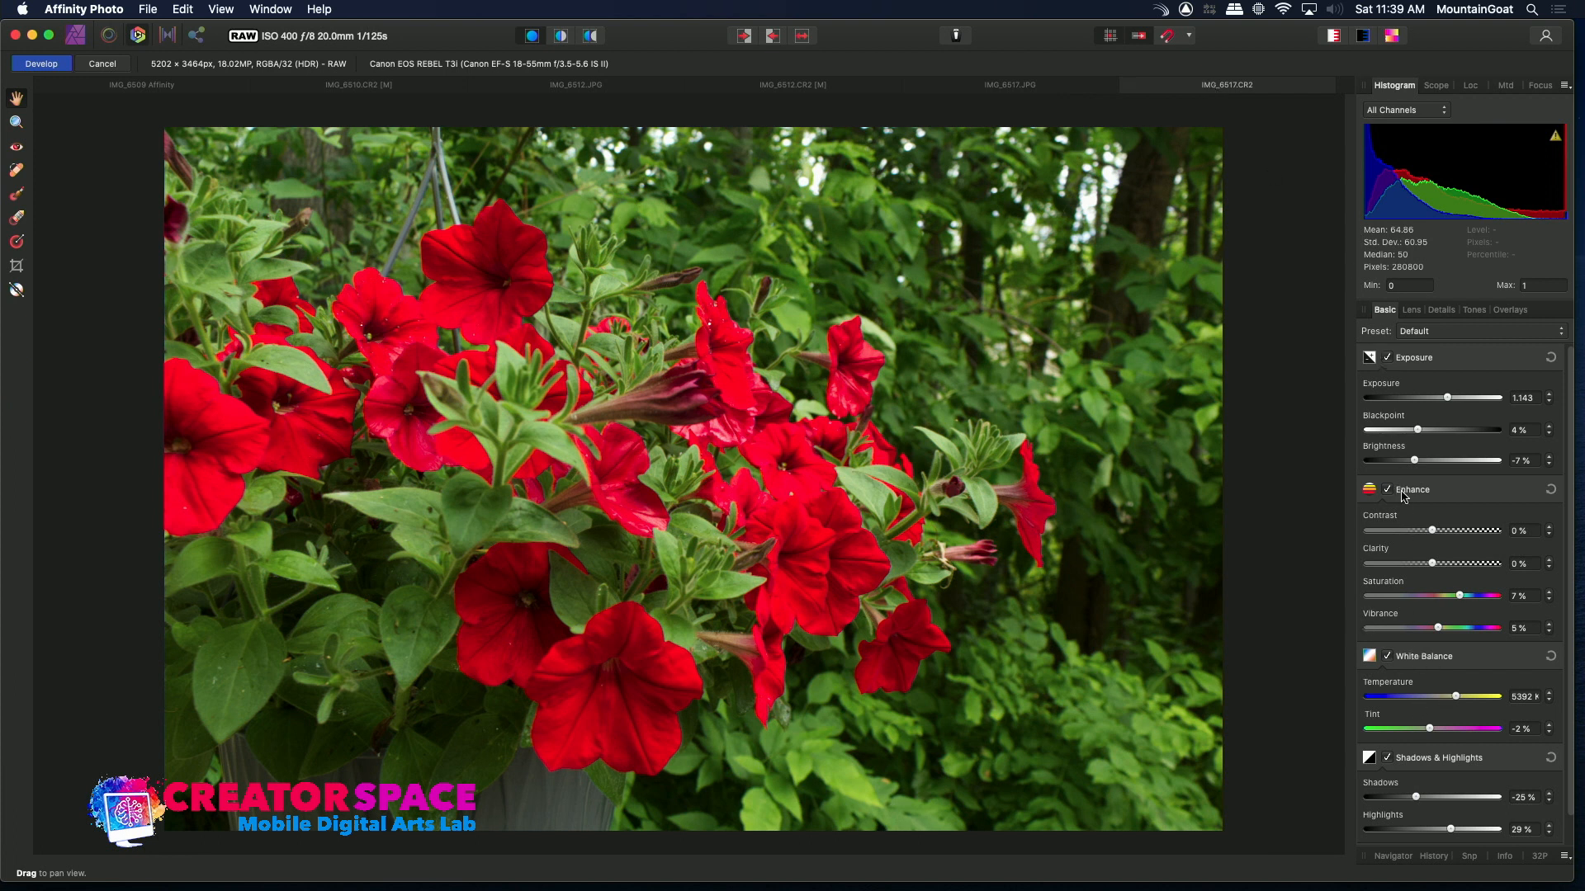
mouse_move(1447, 398)
left_mouse_down()
mouse_move(1464, 403)
mouse_move(1448, 401)
left_mouse_up()
left_click(47, 65)
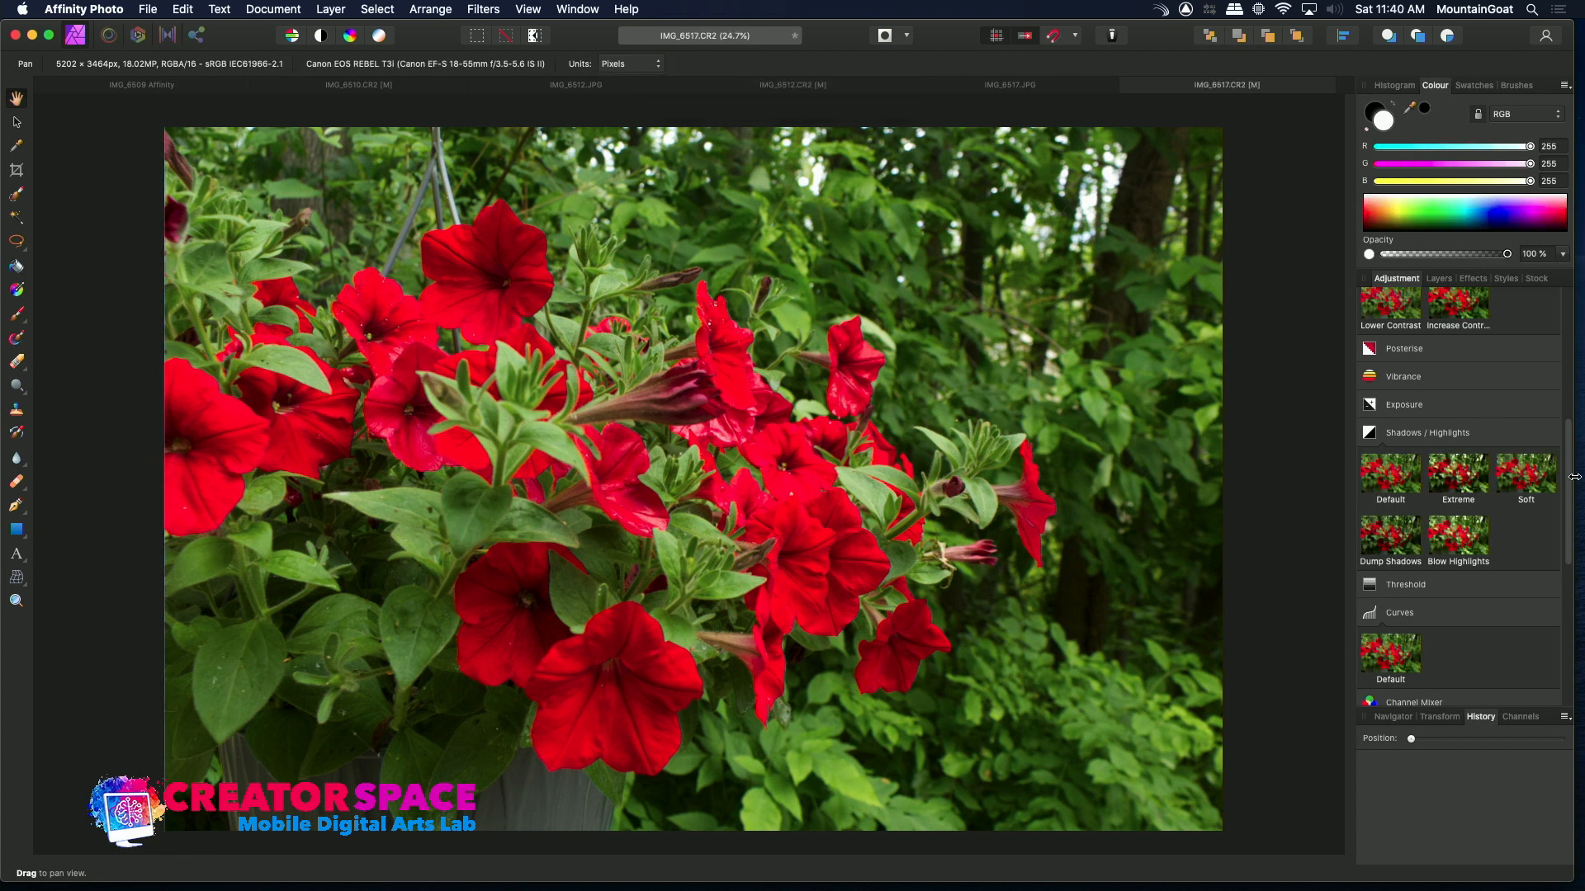
Add a Curves adjustment and raise two master curve points to brighten shadows and midtones
left_click(1403, 652)
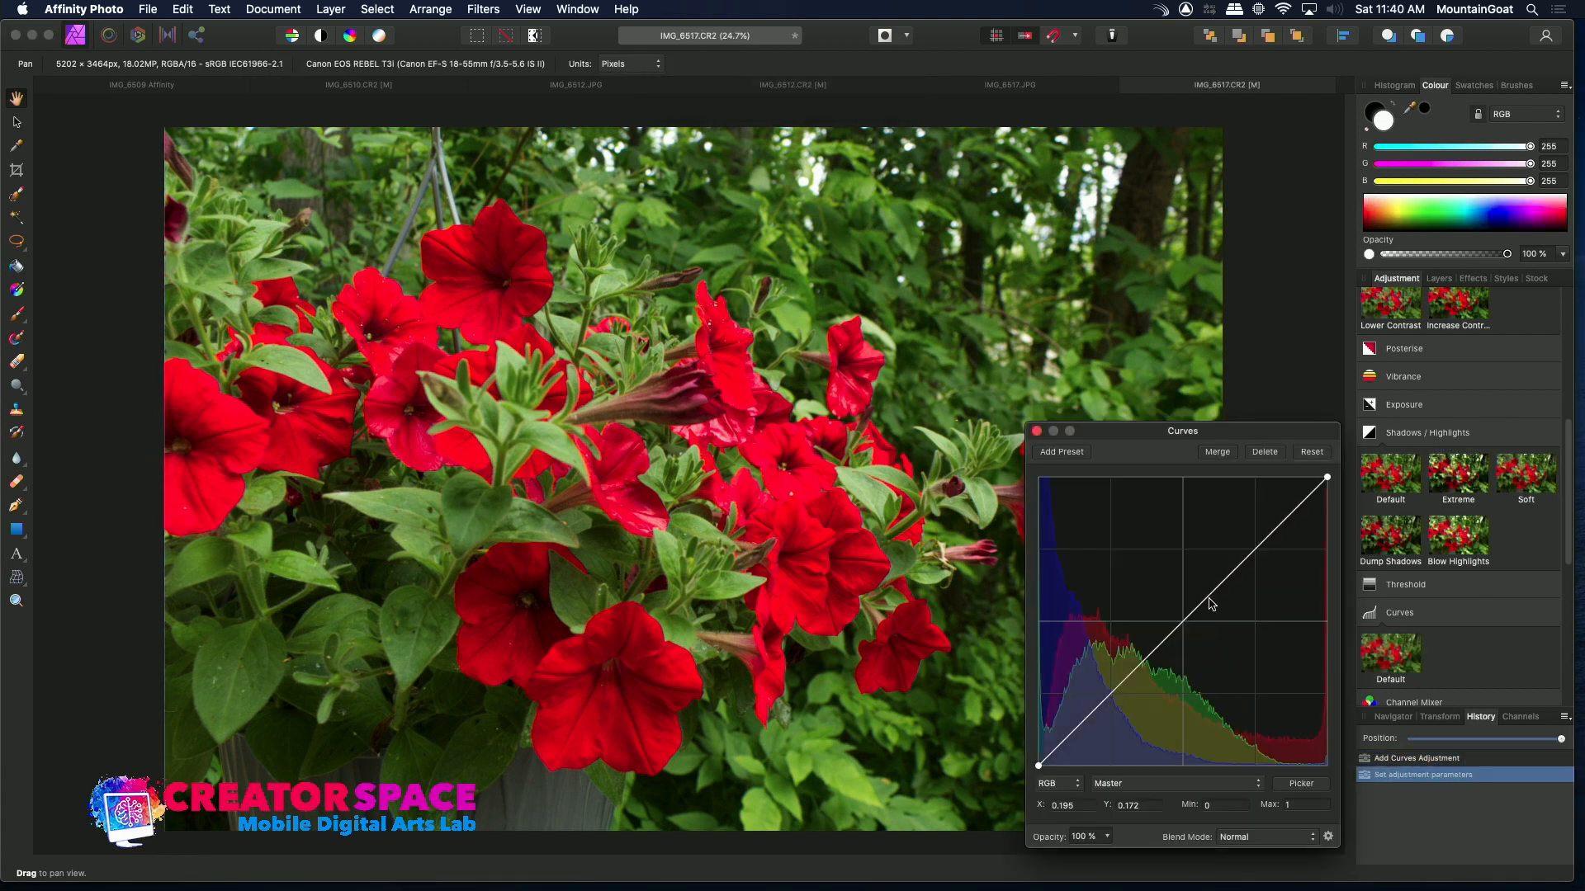
left_click_drag(1196, 613, 1185, 599)
left_click_drag(1090, 708, 1095, 711)
left_click_drag(1186, 598, 1186, 601)
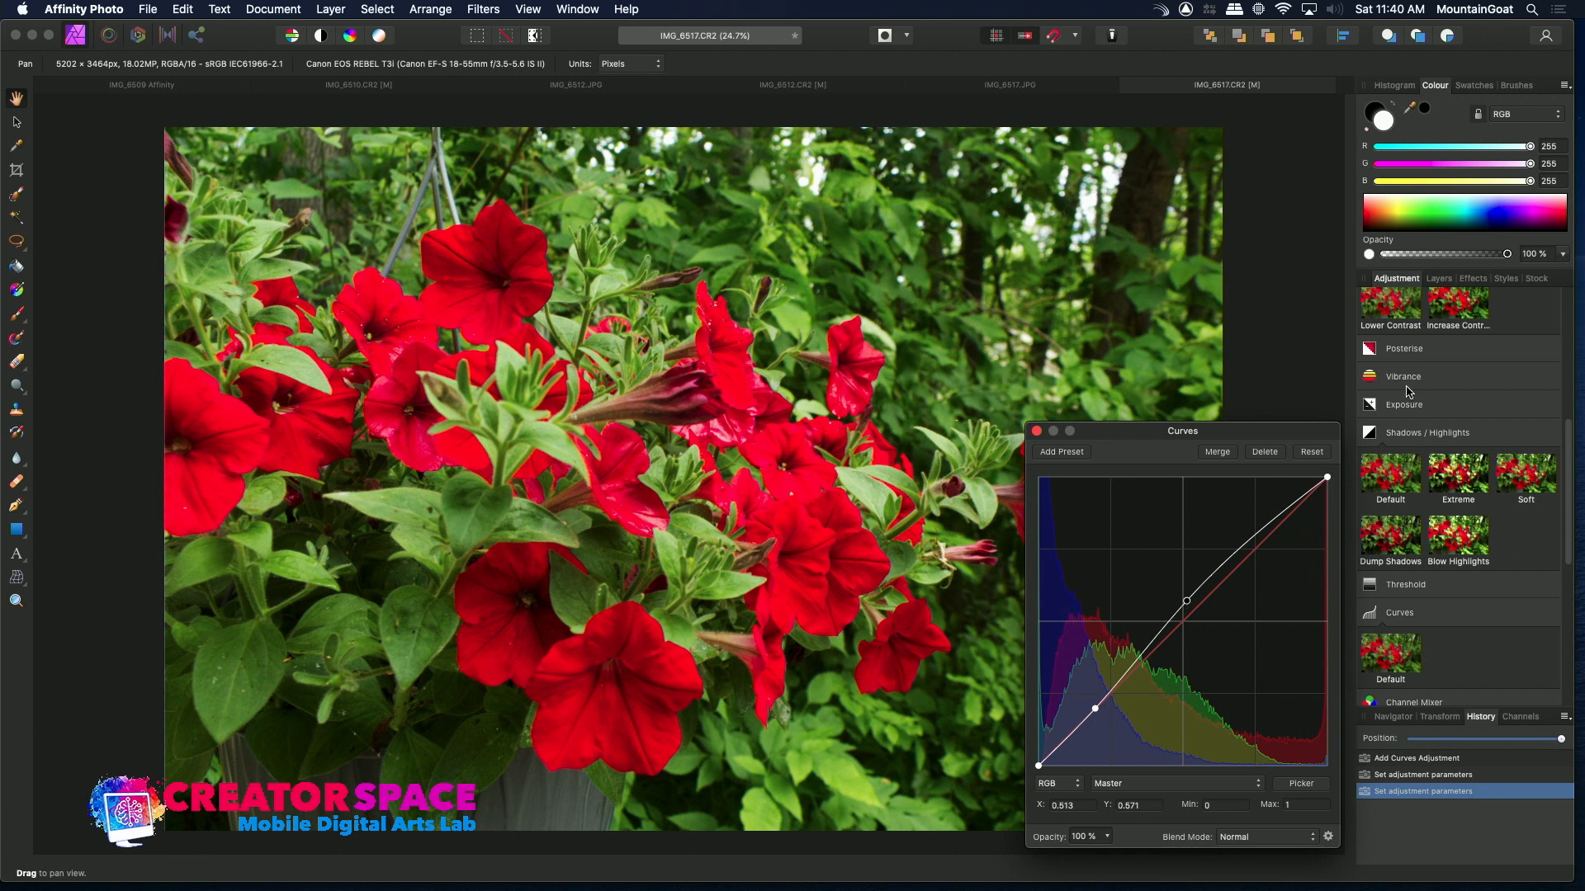
Add an Increase Contrast Brightness/Contrast adjustment, set brightness to 8%, and close the dialog
left_click(1470, 312)
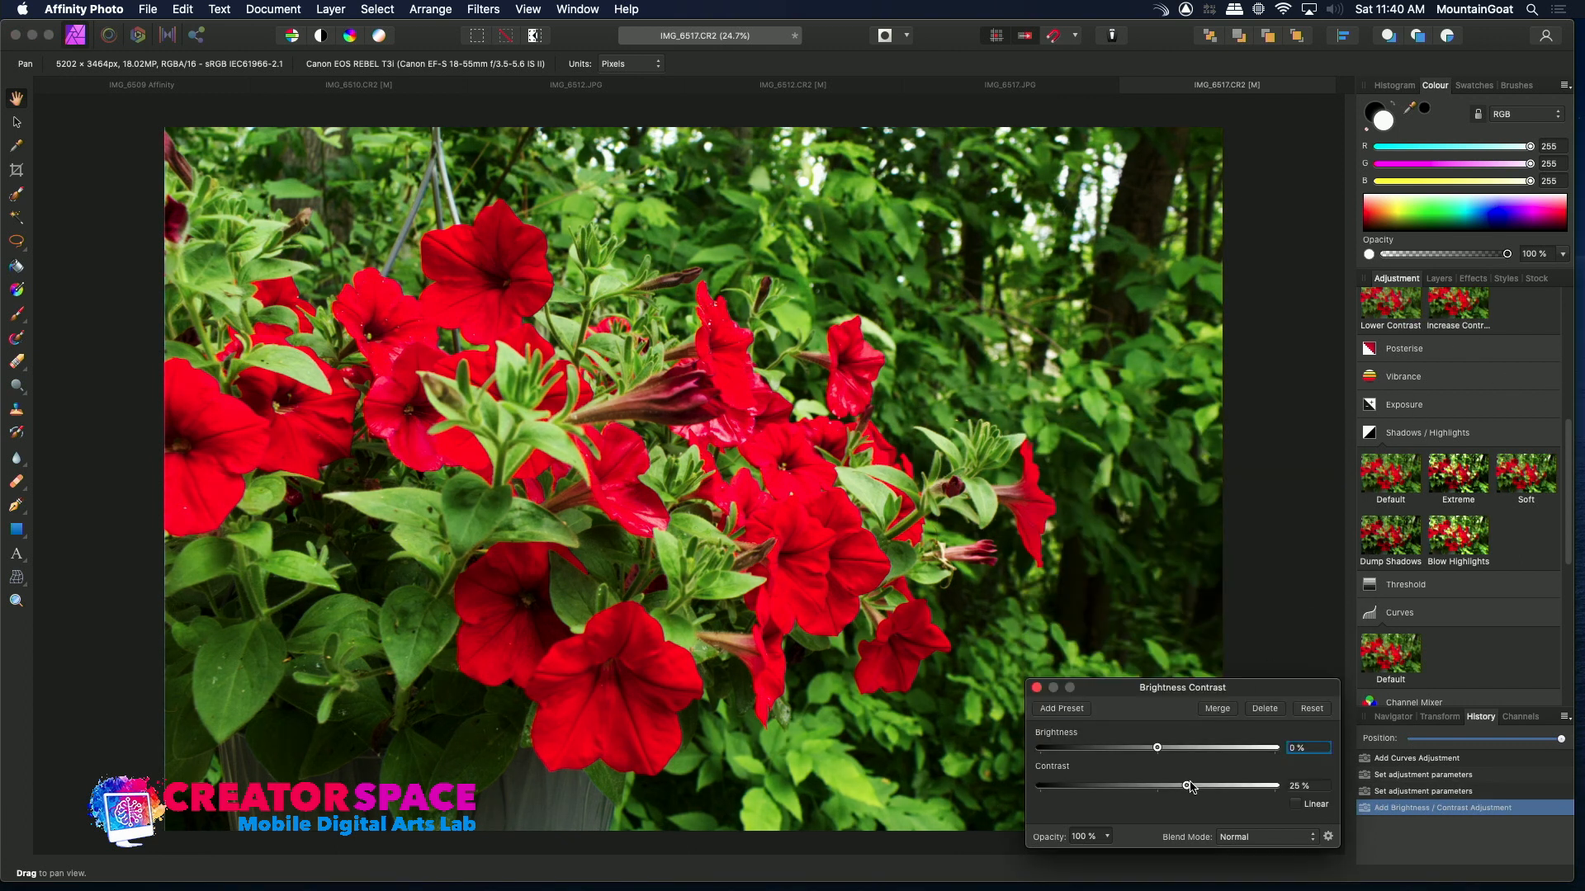
left_click_drag(1188, 786, 1166, 756)
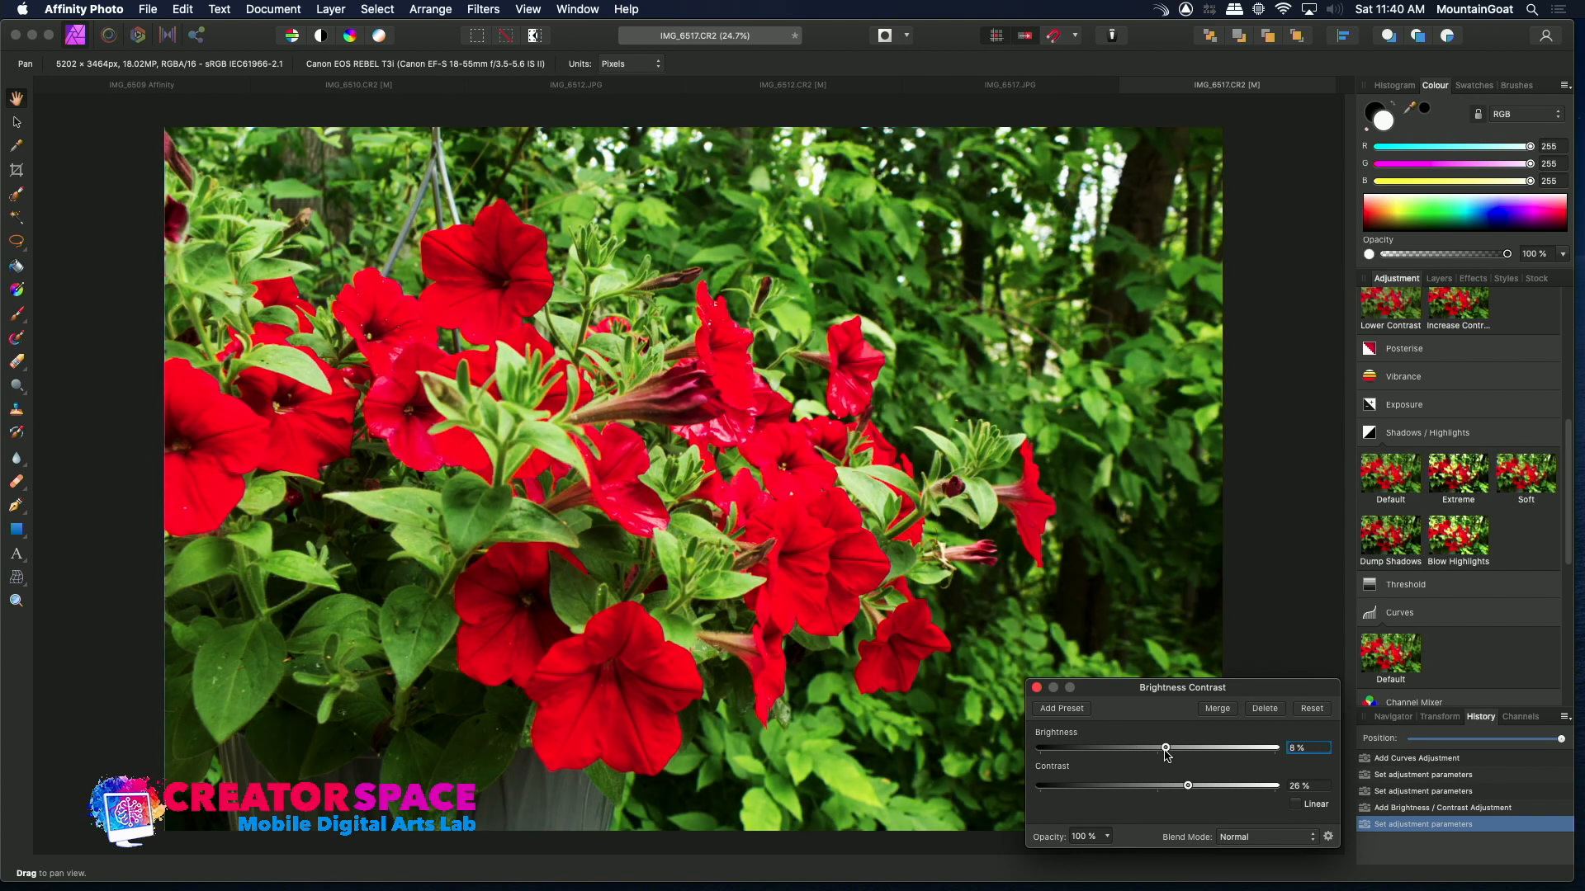
left_click(1037, 688)
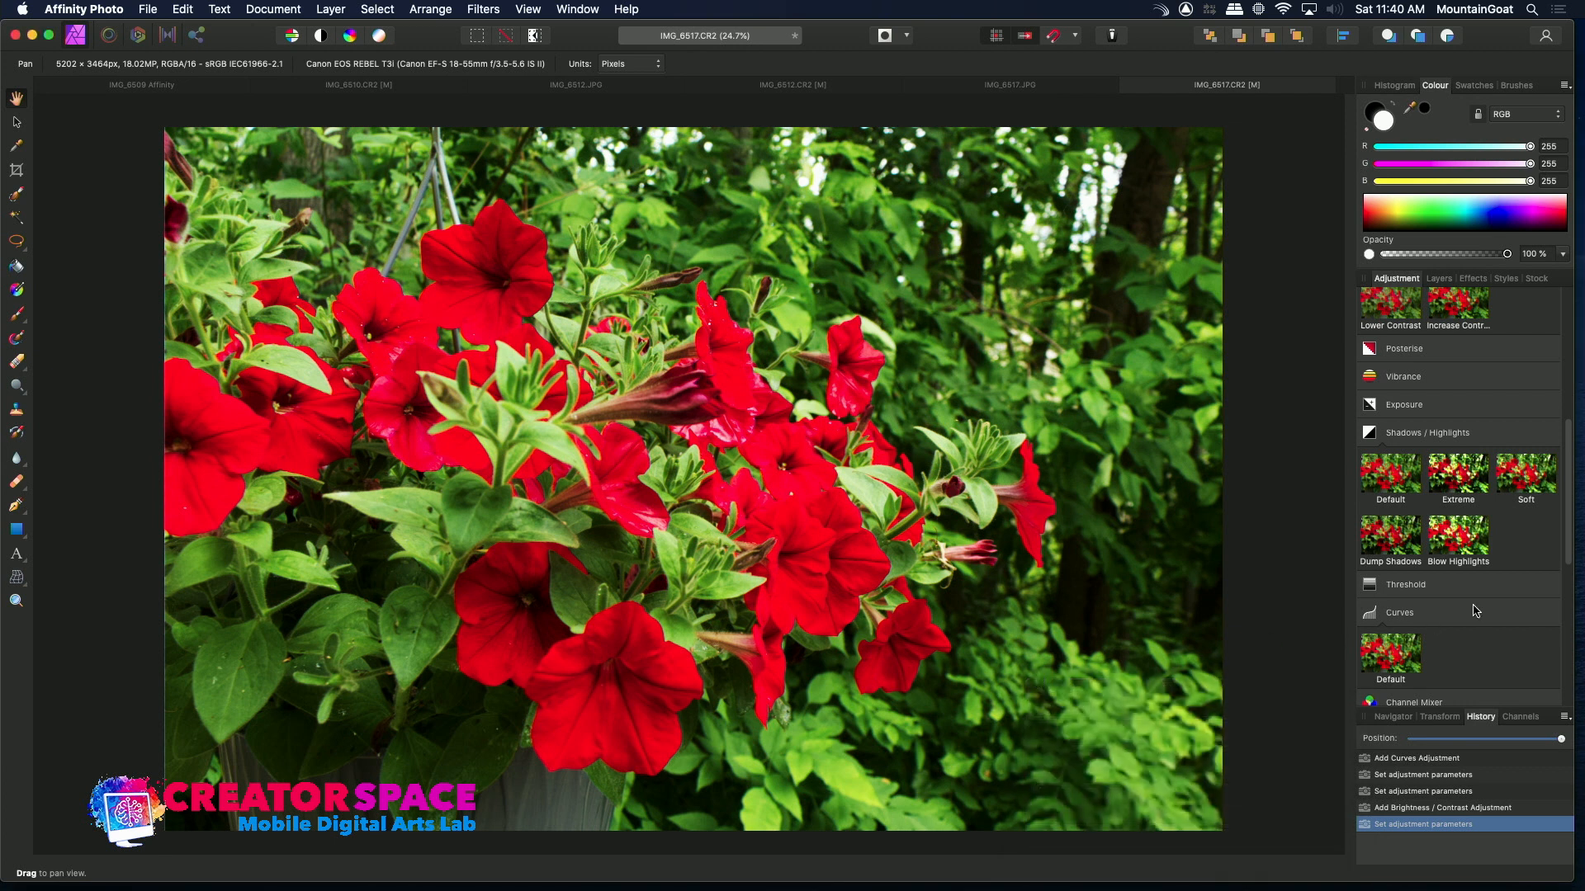
left_click_drag(1570, 496, 1582, 335)
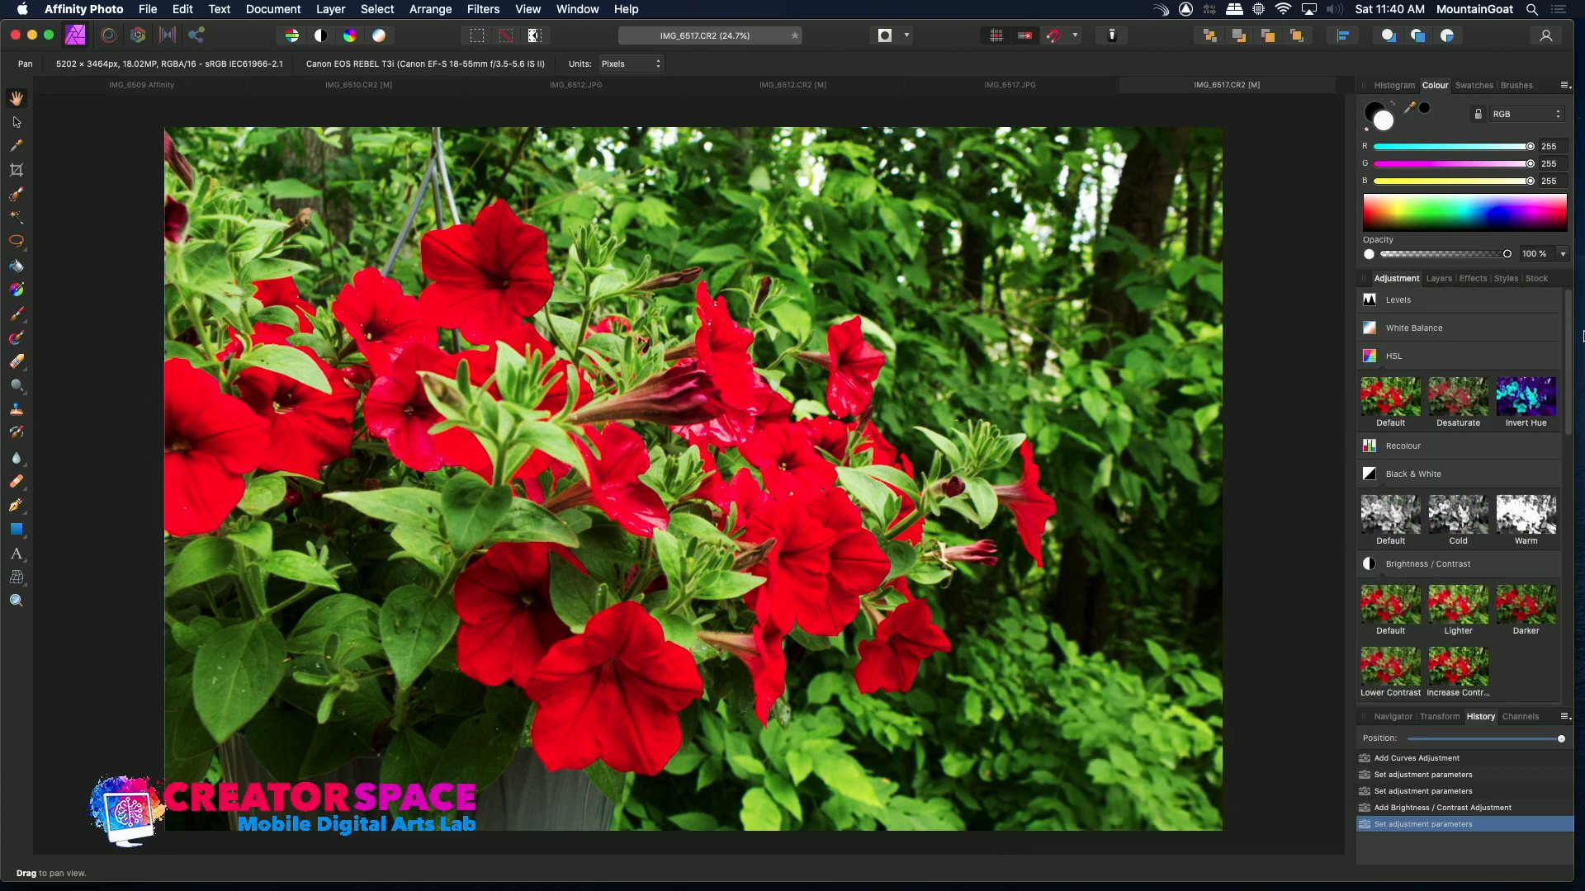
left_click(1470, 402)
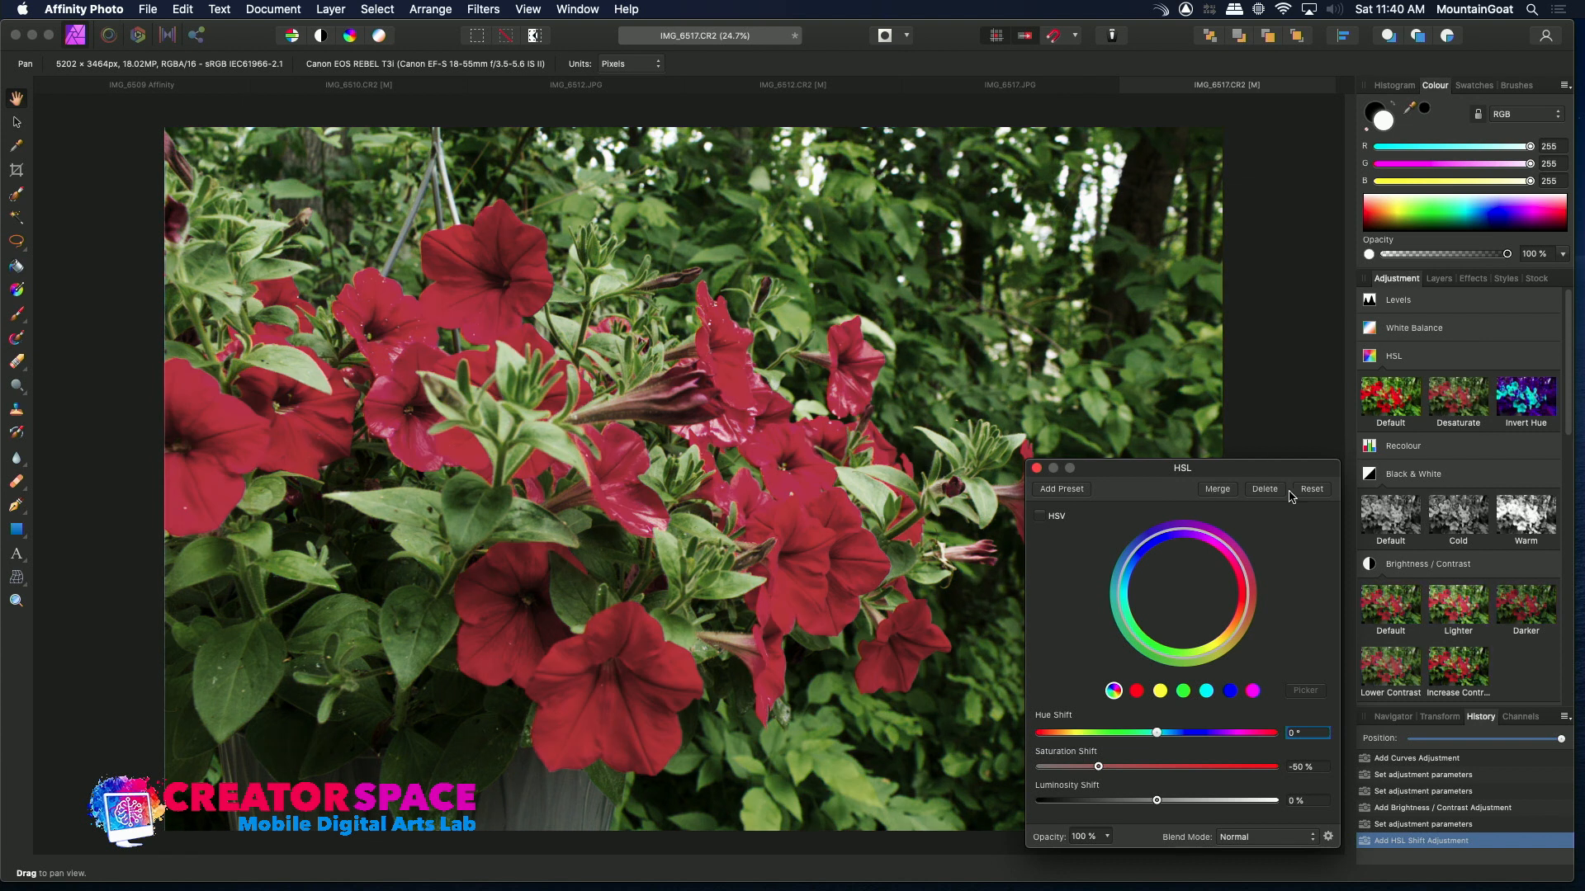
left_click(1263, 490)
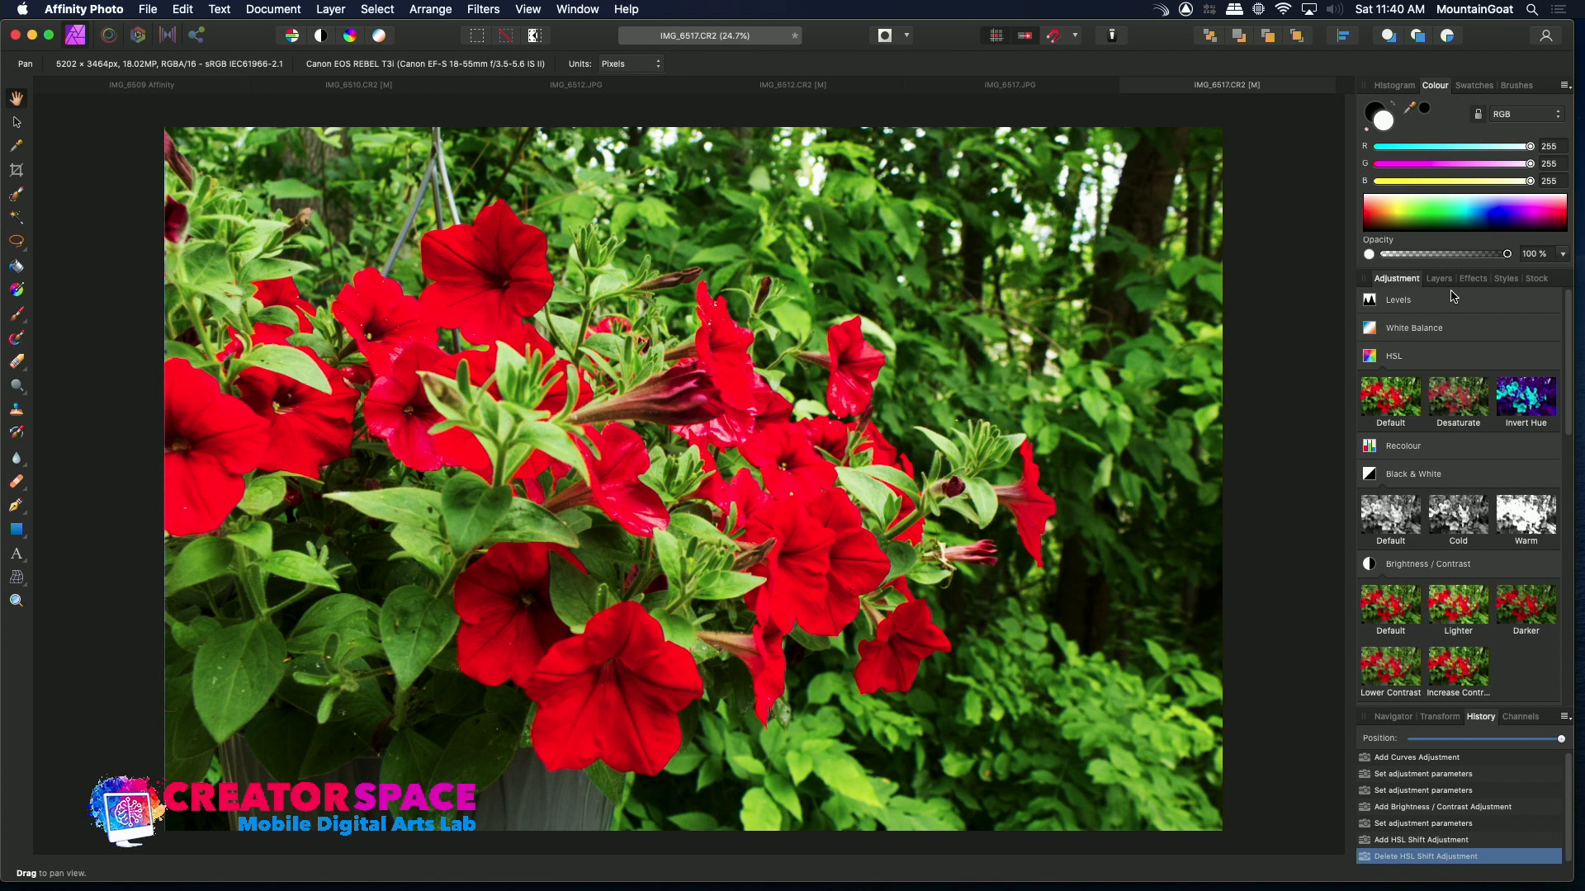
mouse_move(1452, 297)
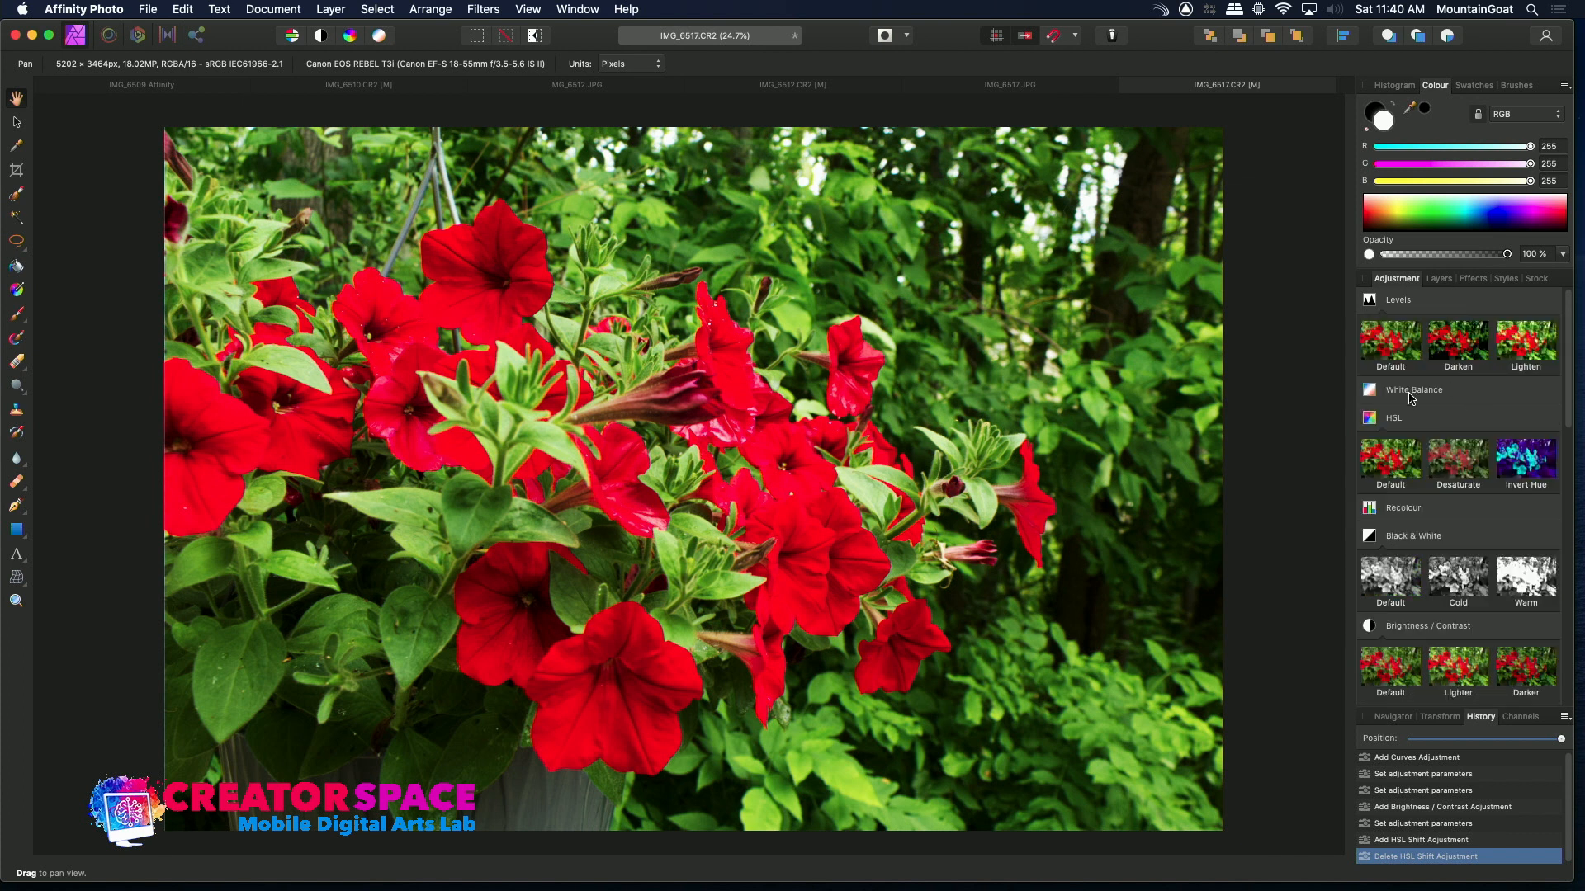
left_click(1388, 469)
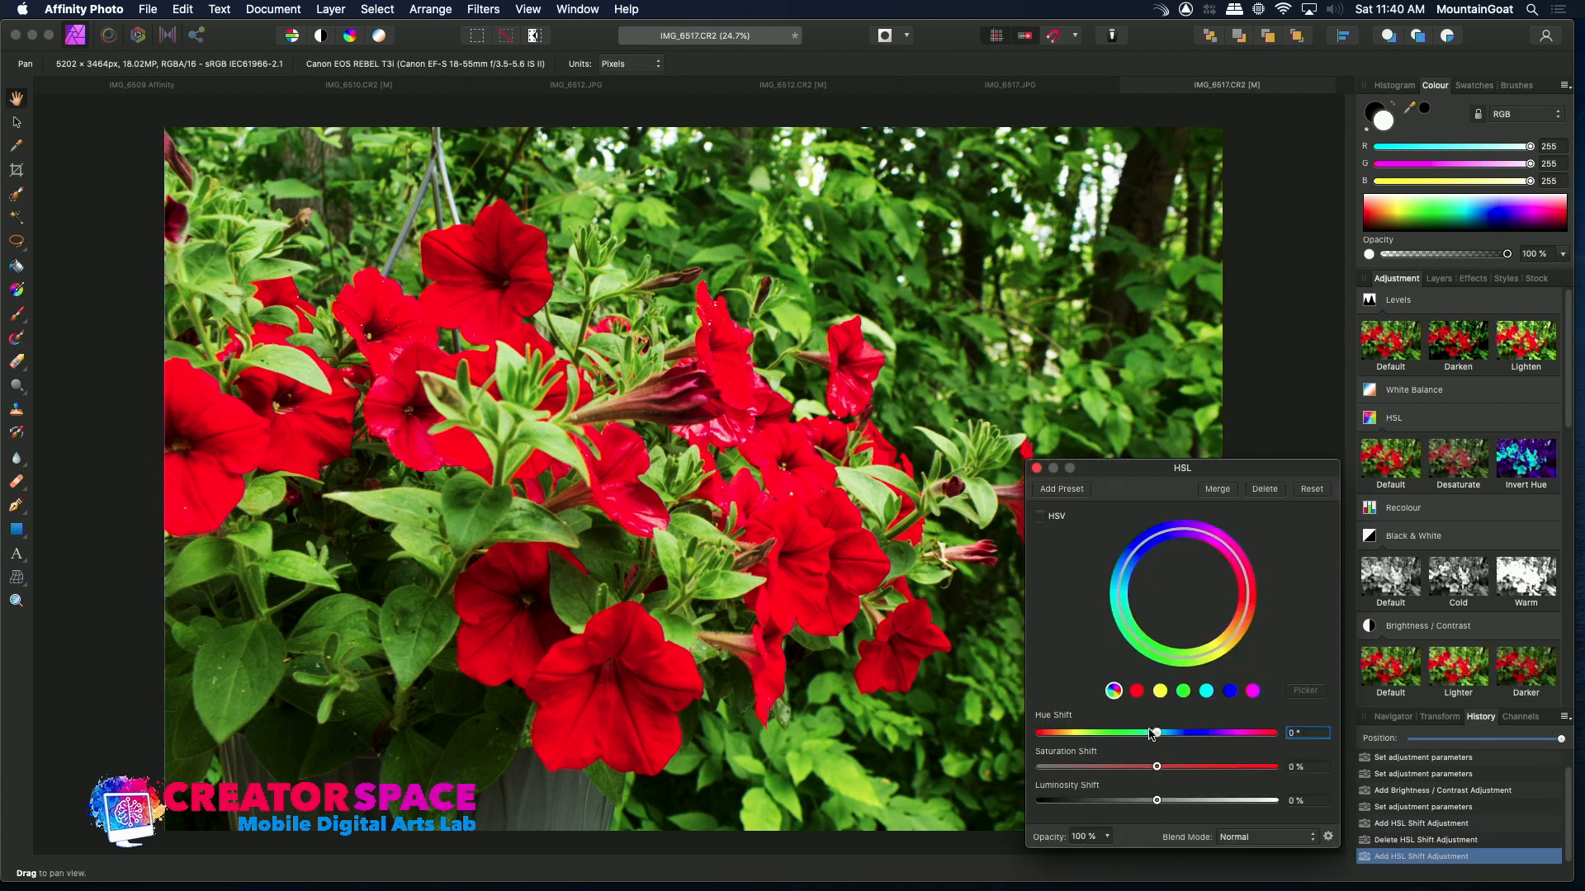
left_click_drag(1159, 733, 1141, 805)
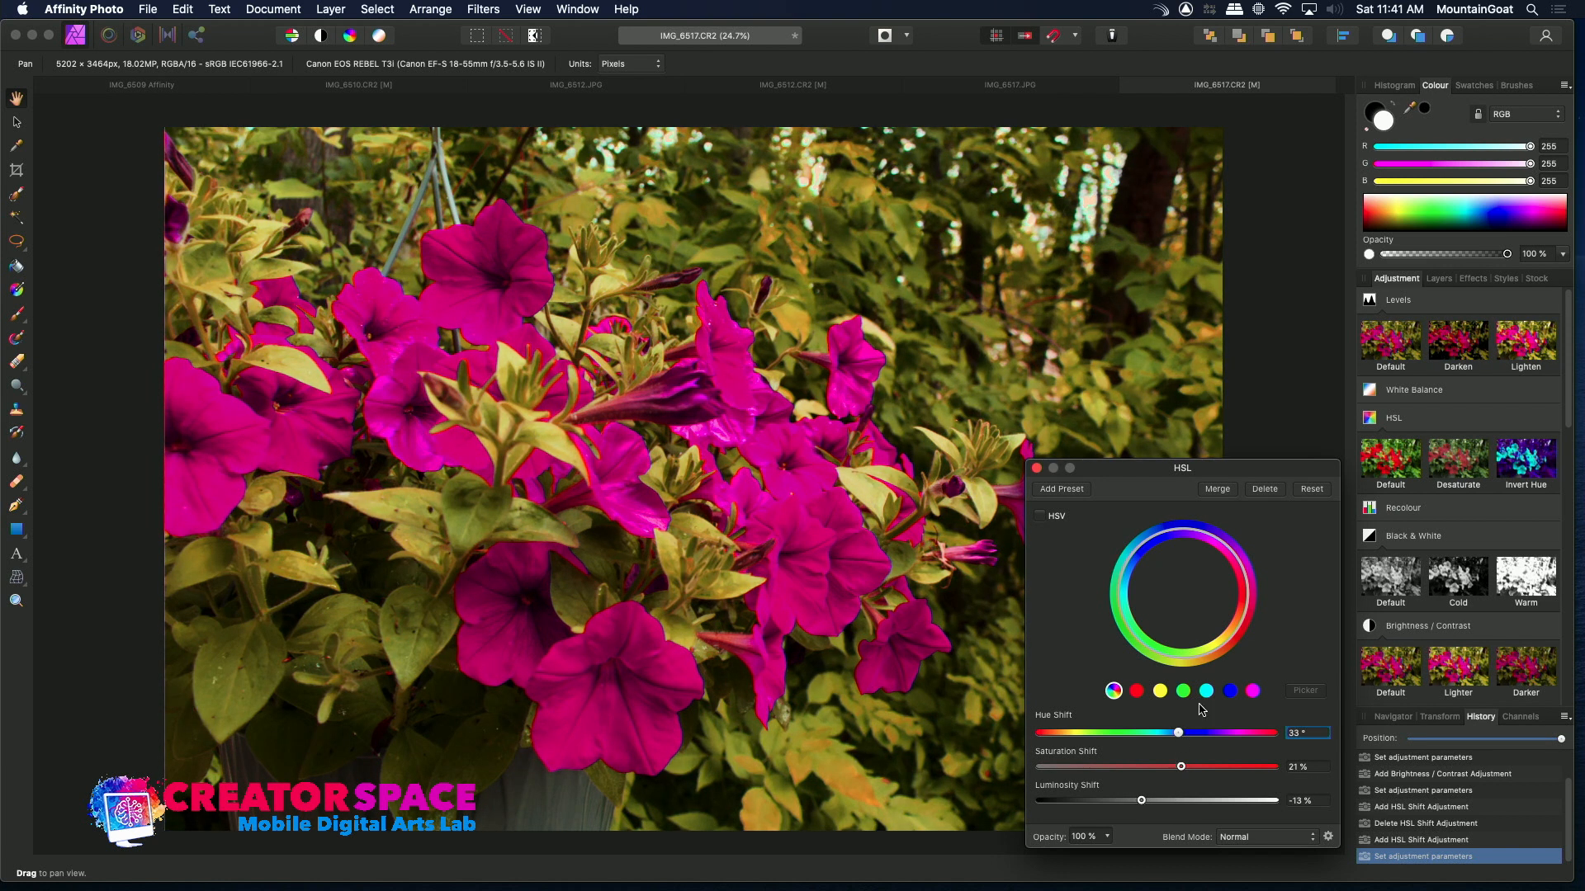
mouse_move(1178, 734)
left_mouse_down()
mouse_move(1211, 748)
mouse_move(1164, 740)
left_mouse_up()
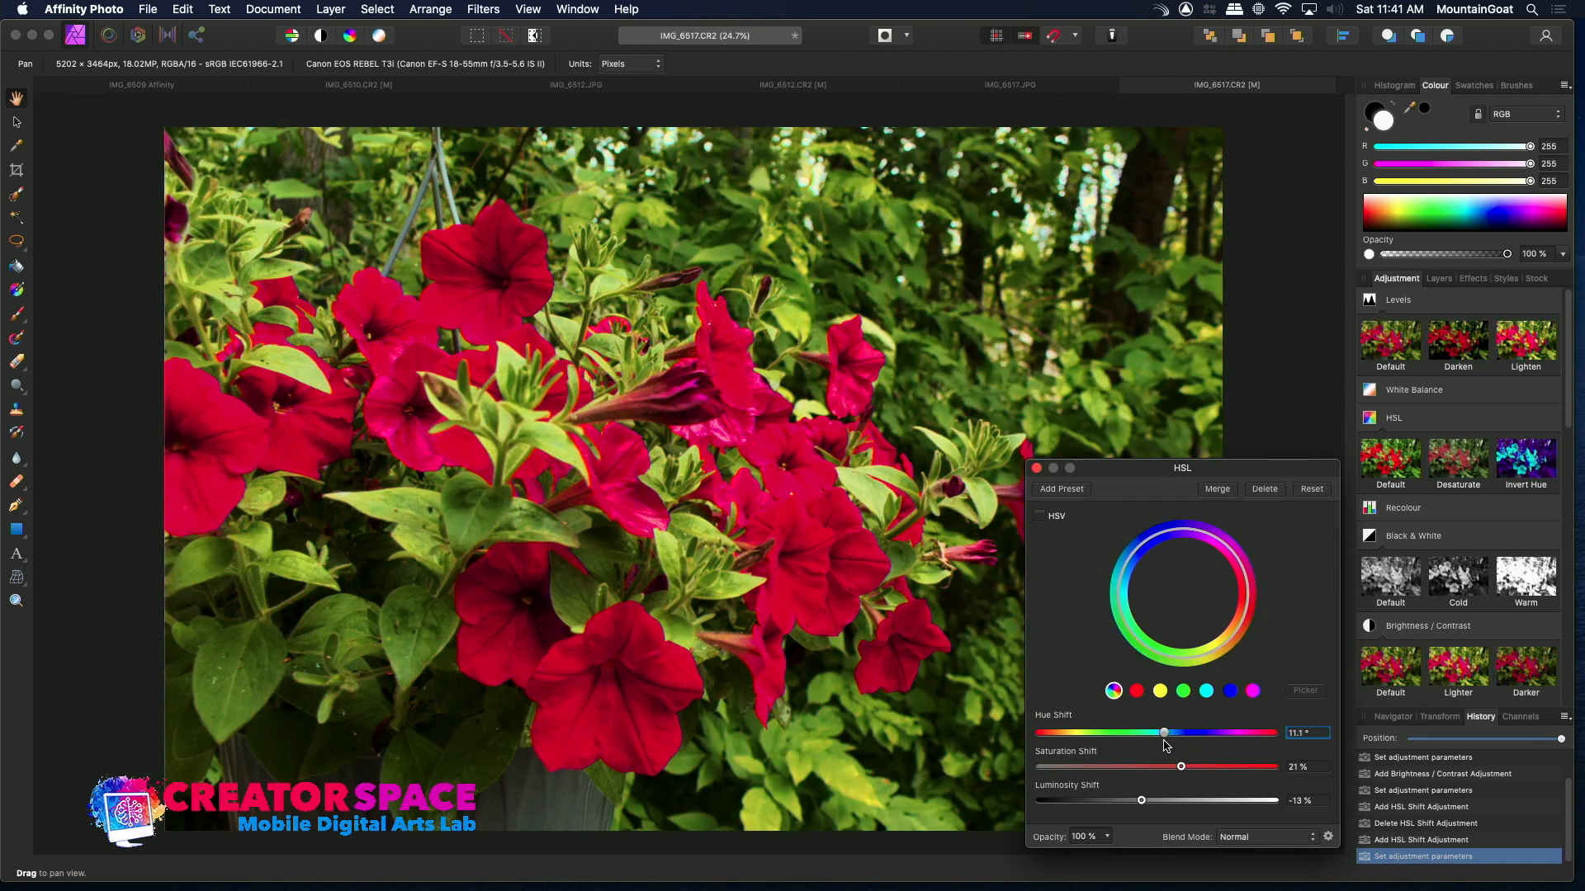
left_click(1262, 490)
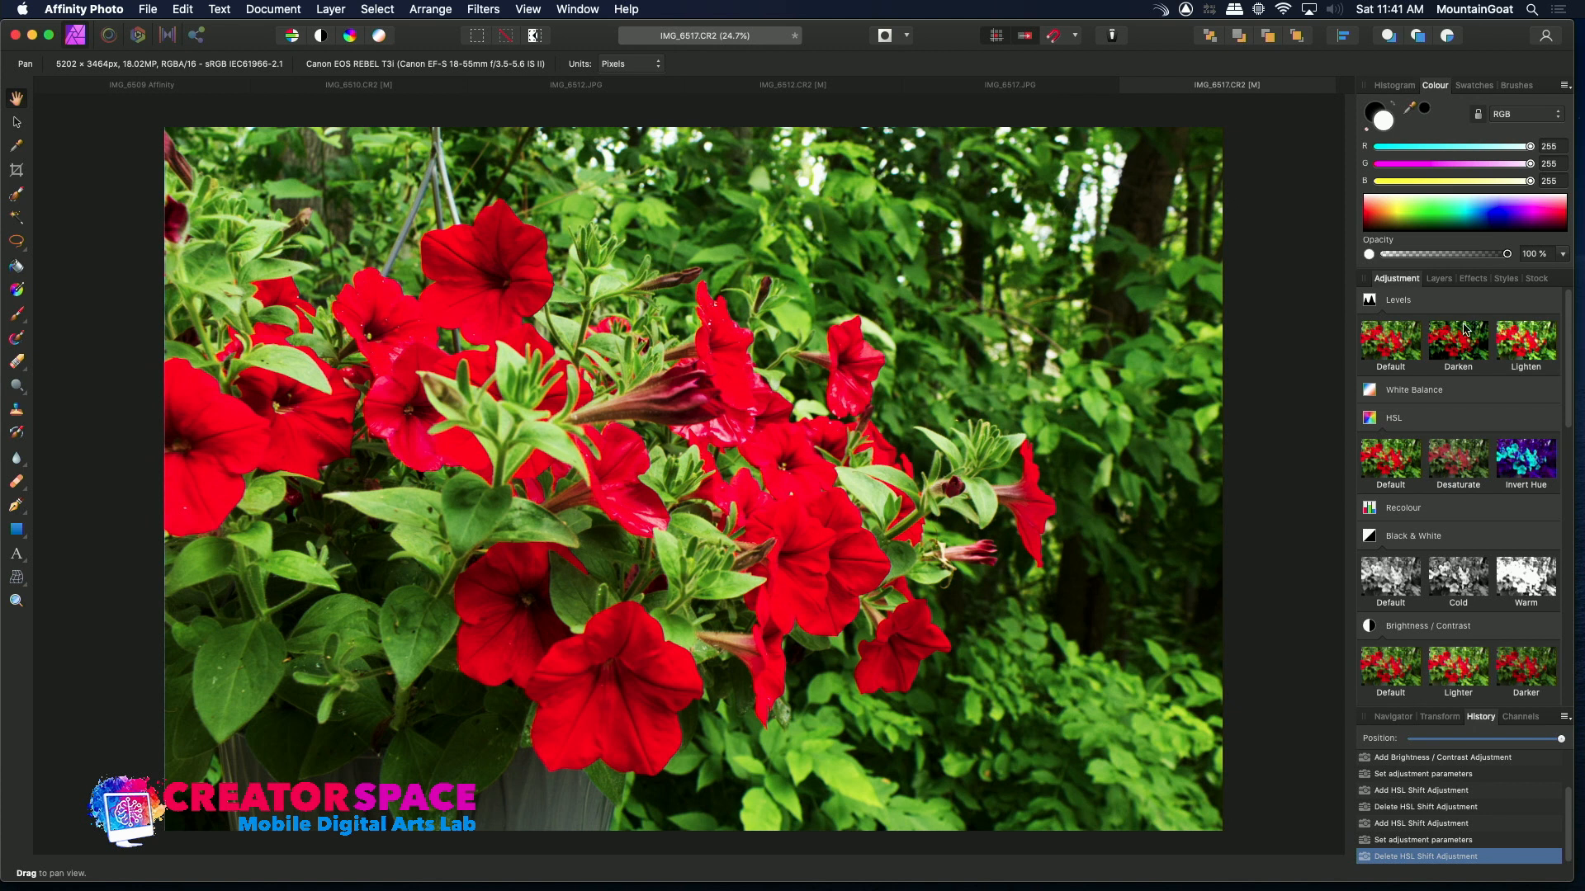
Compare the image with and without the Brightness/Contrast and Curves adjustment layers by toggling their visibility
left_click(1438, 279)
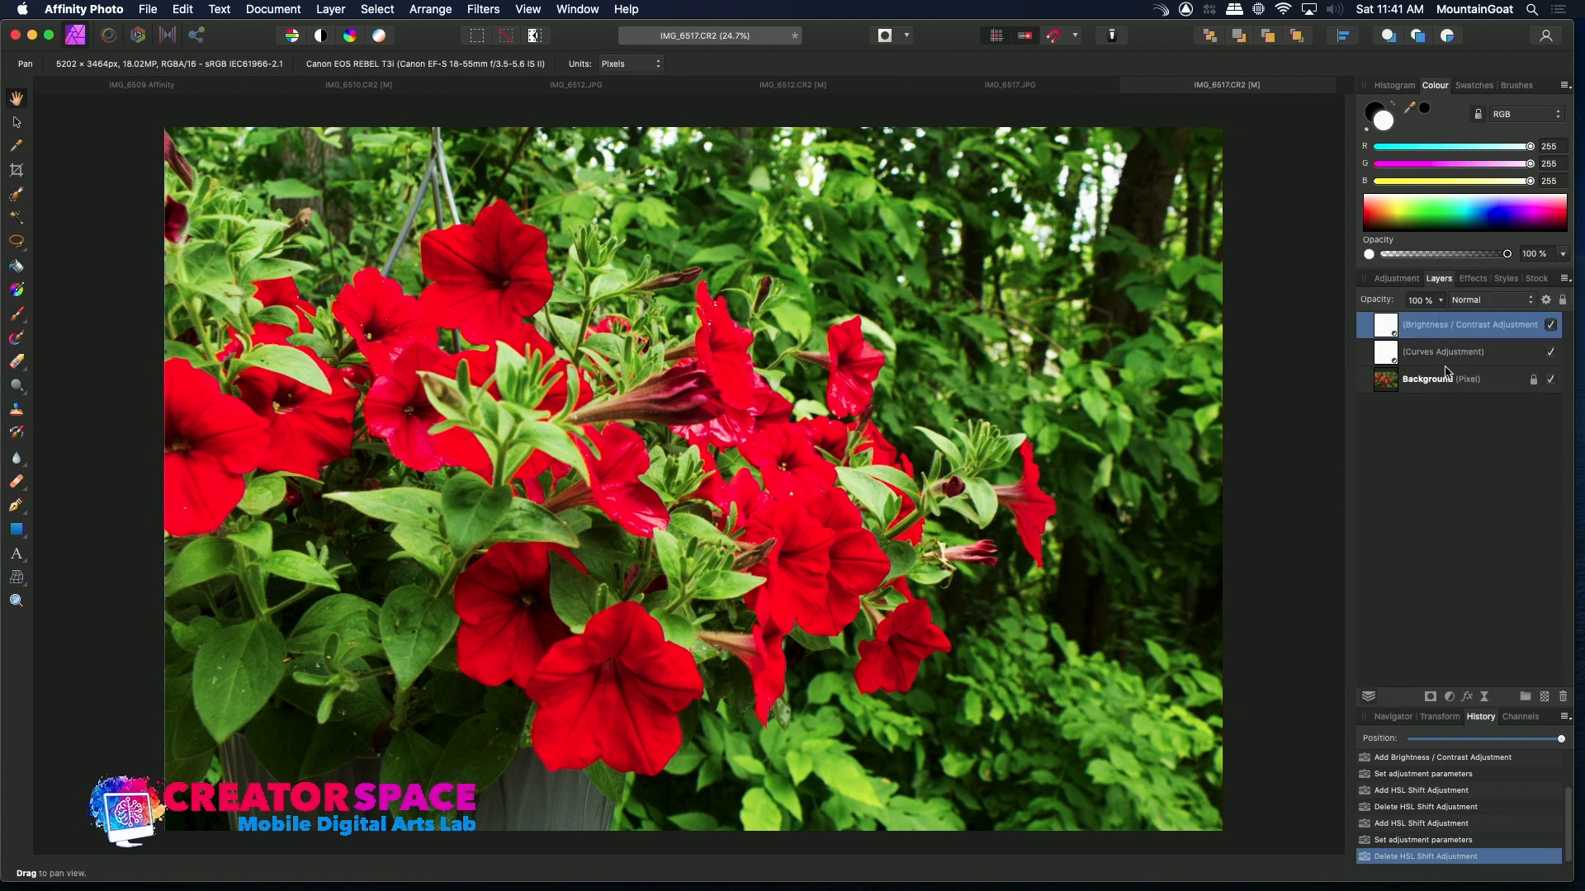
left_click(1549, 325)
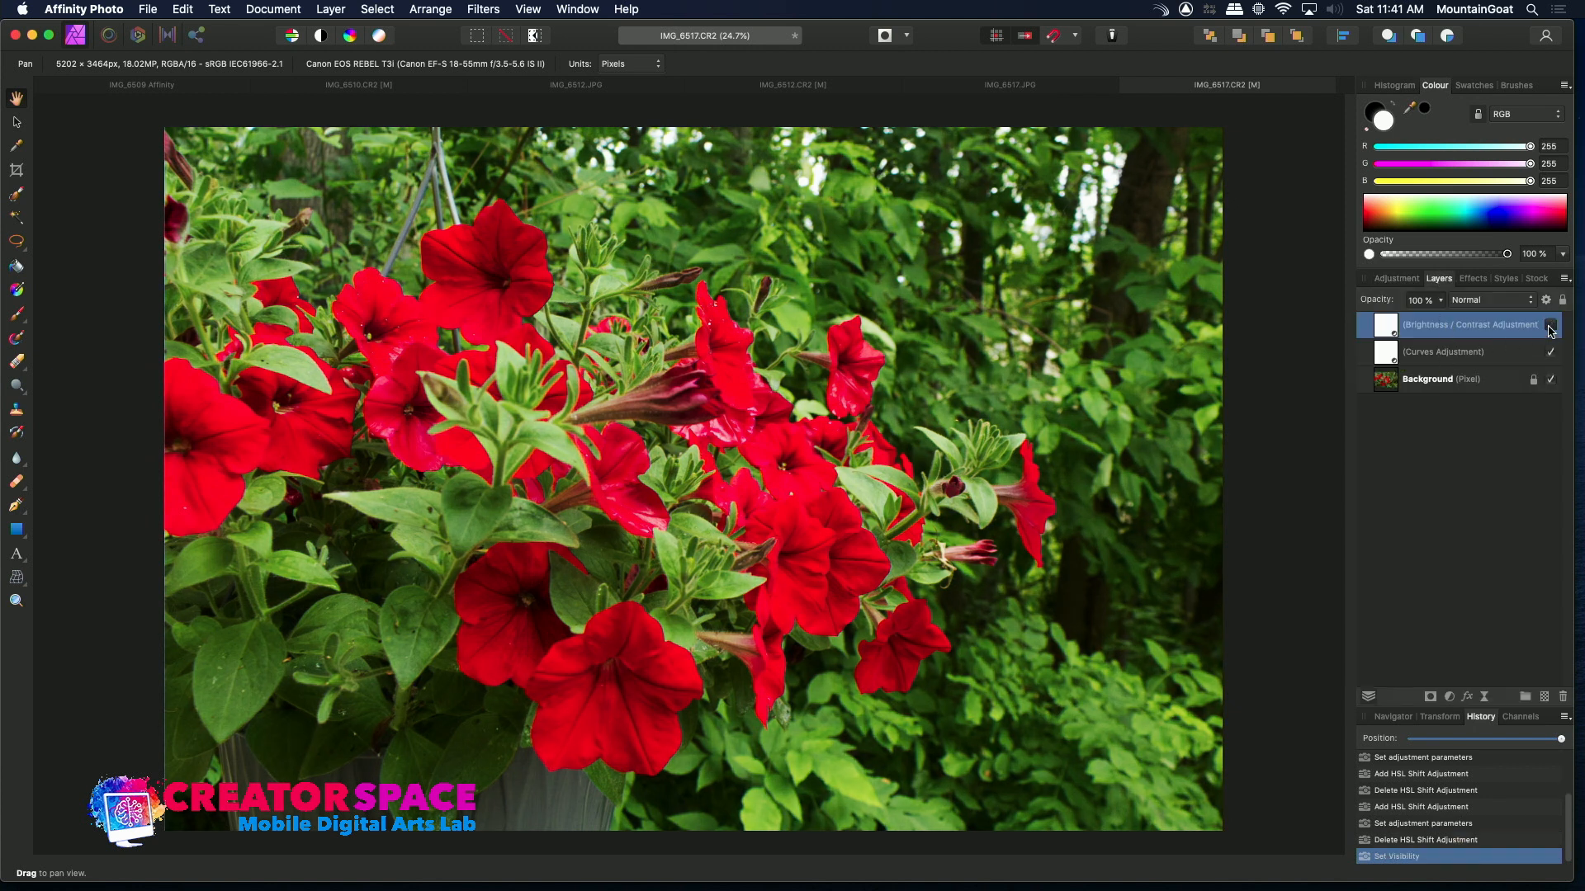
left_click(1550, 352)
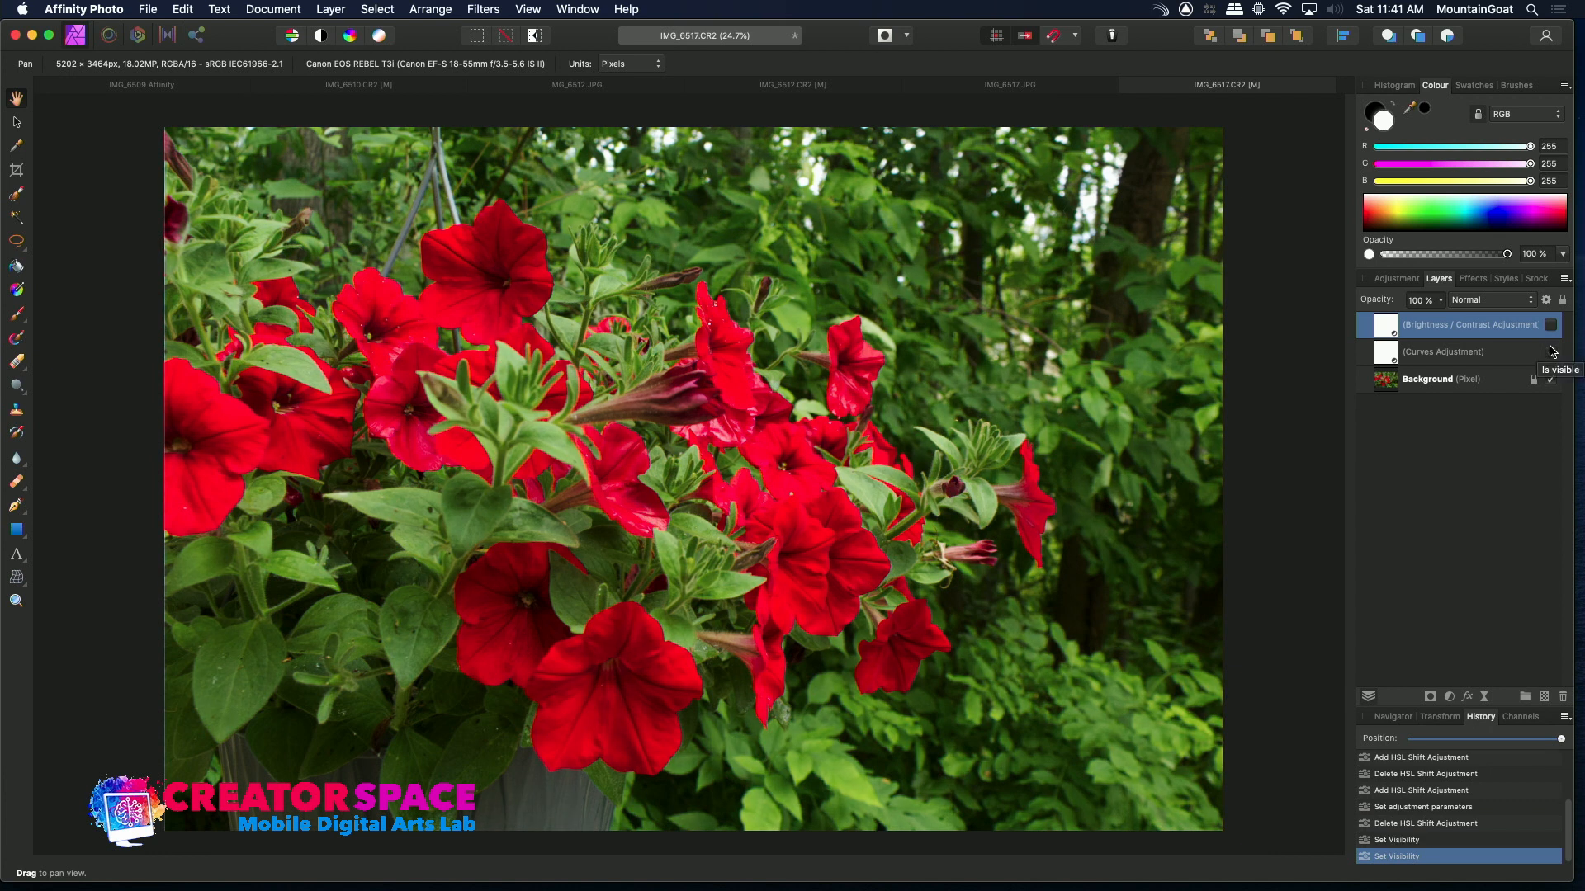
left_click(1552, 325)
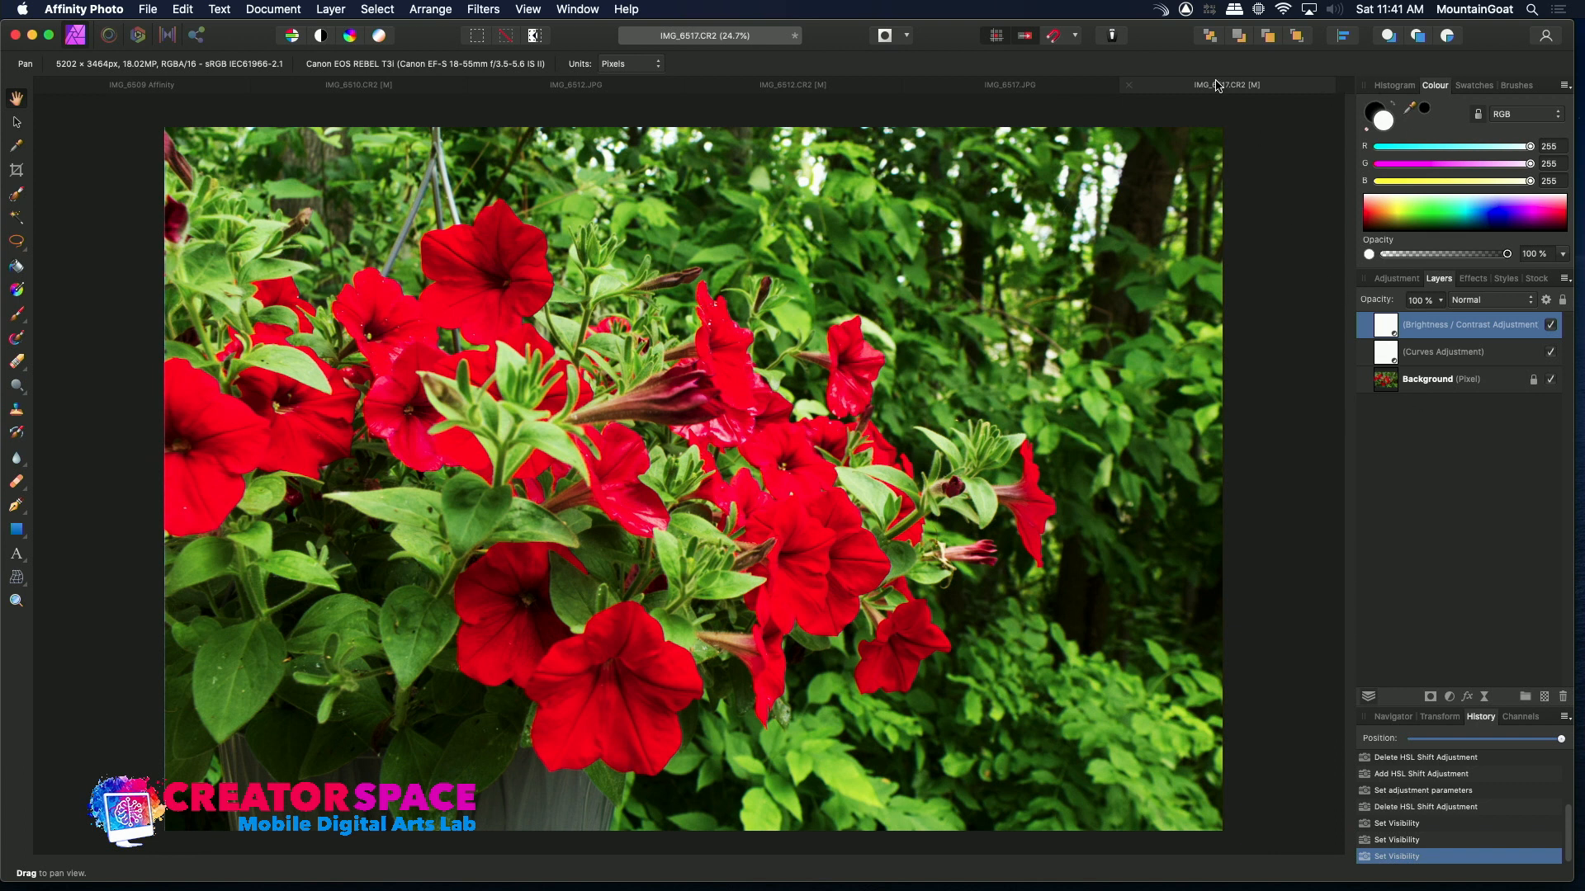
Save the edited image as a new document in the PHOTOS RAW folder, named IMG_6517 AffinityPhoto plus a suffix
left_click(154, 10)
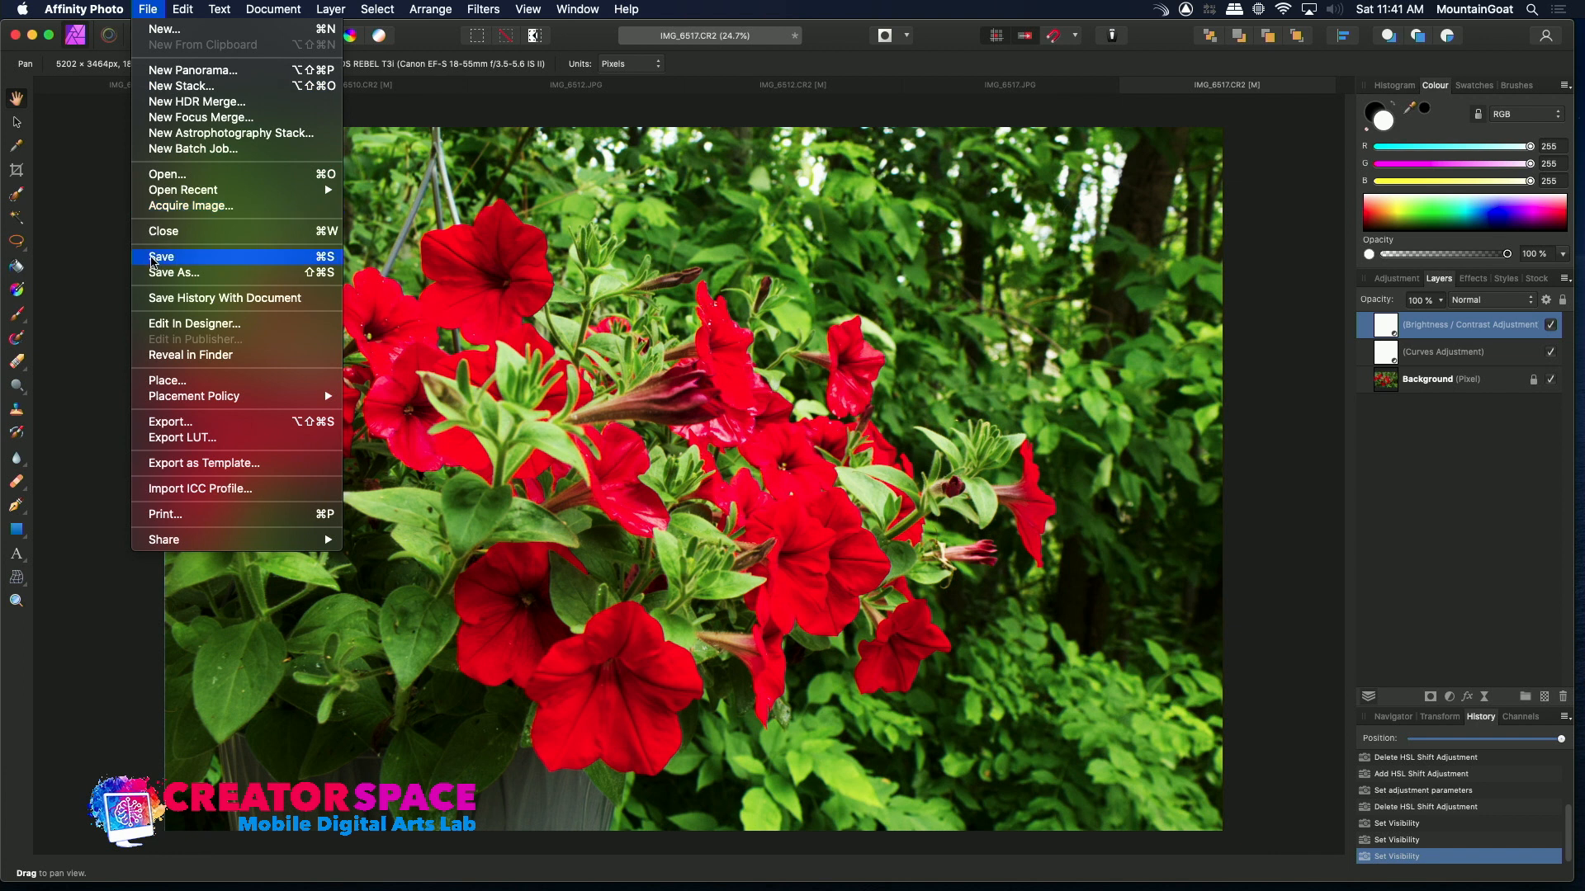
left_click(157, 272)
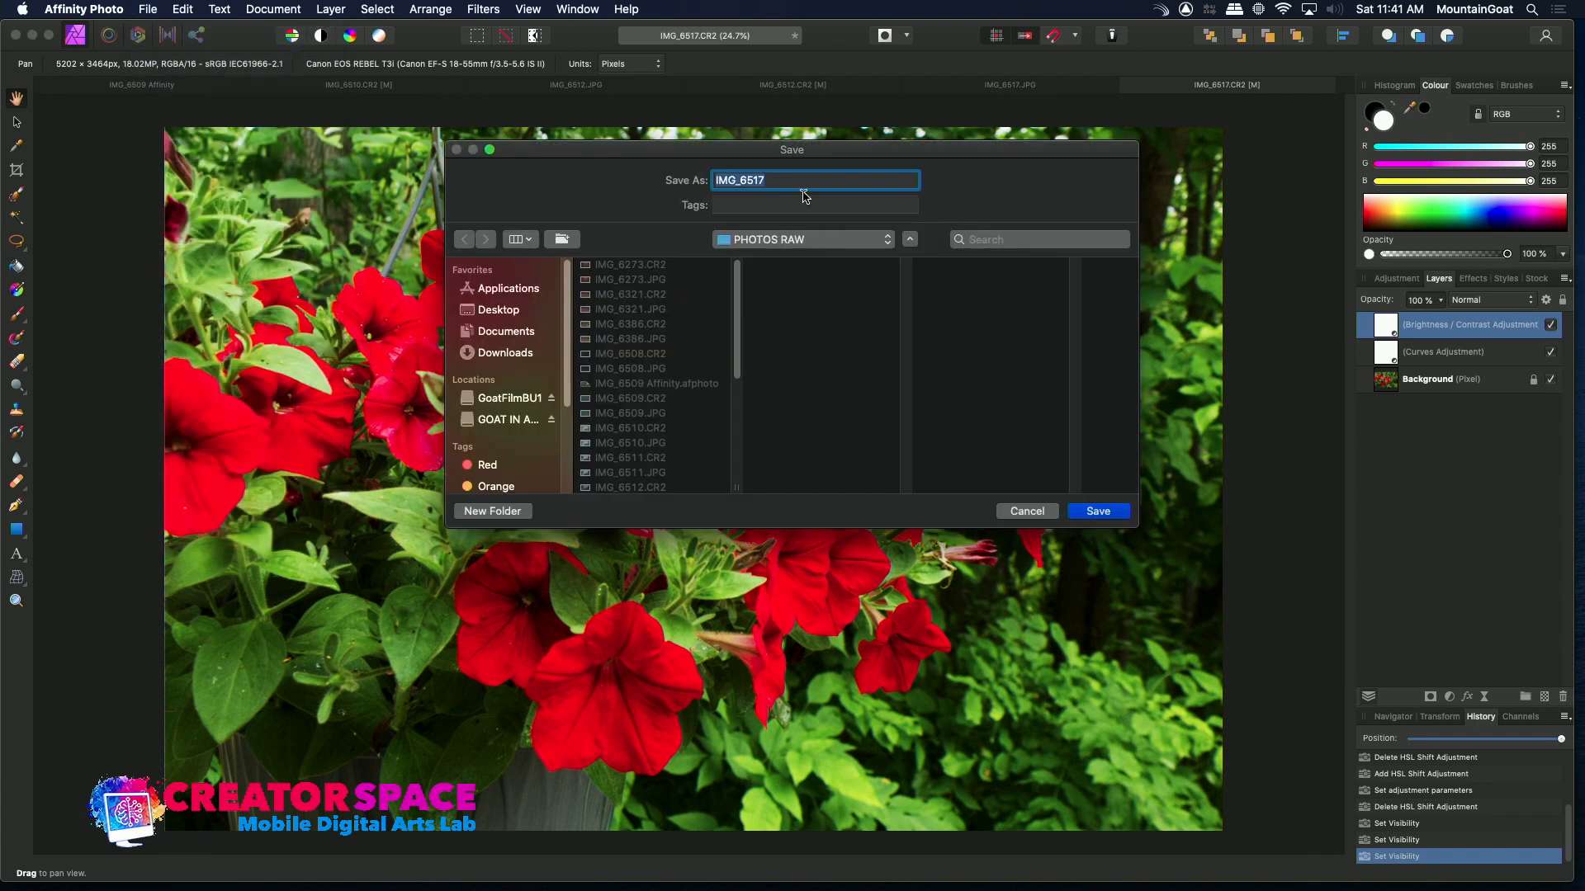
left_click(794, 185)
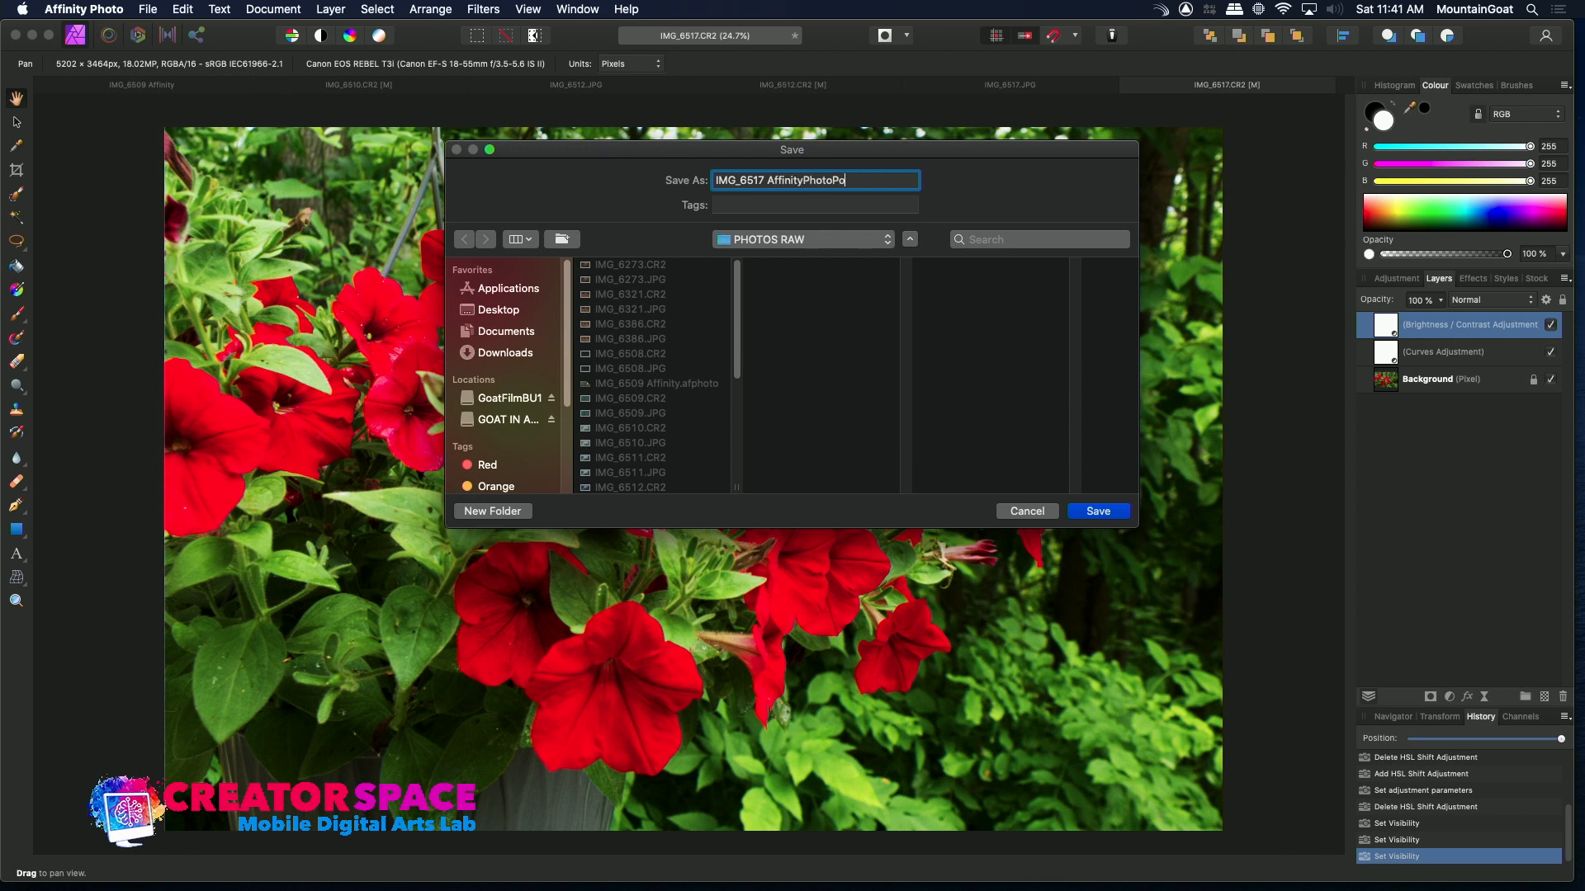
type("ss")
key("Return")
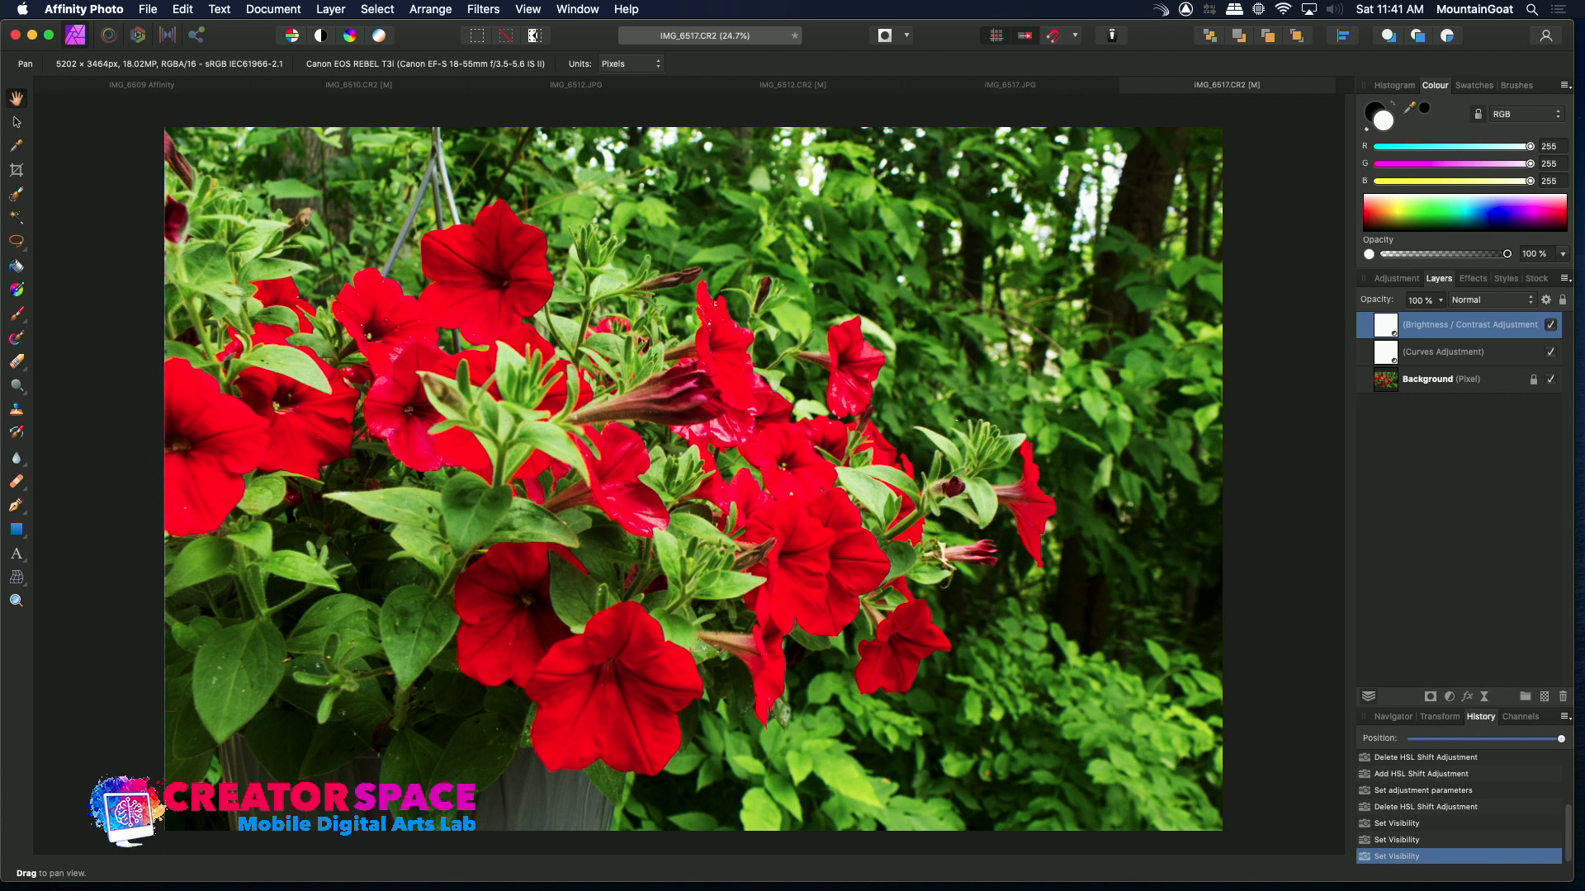
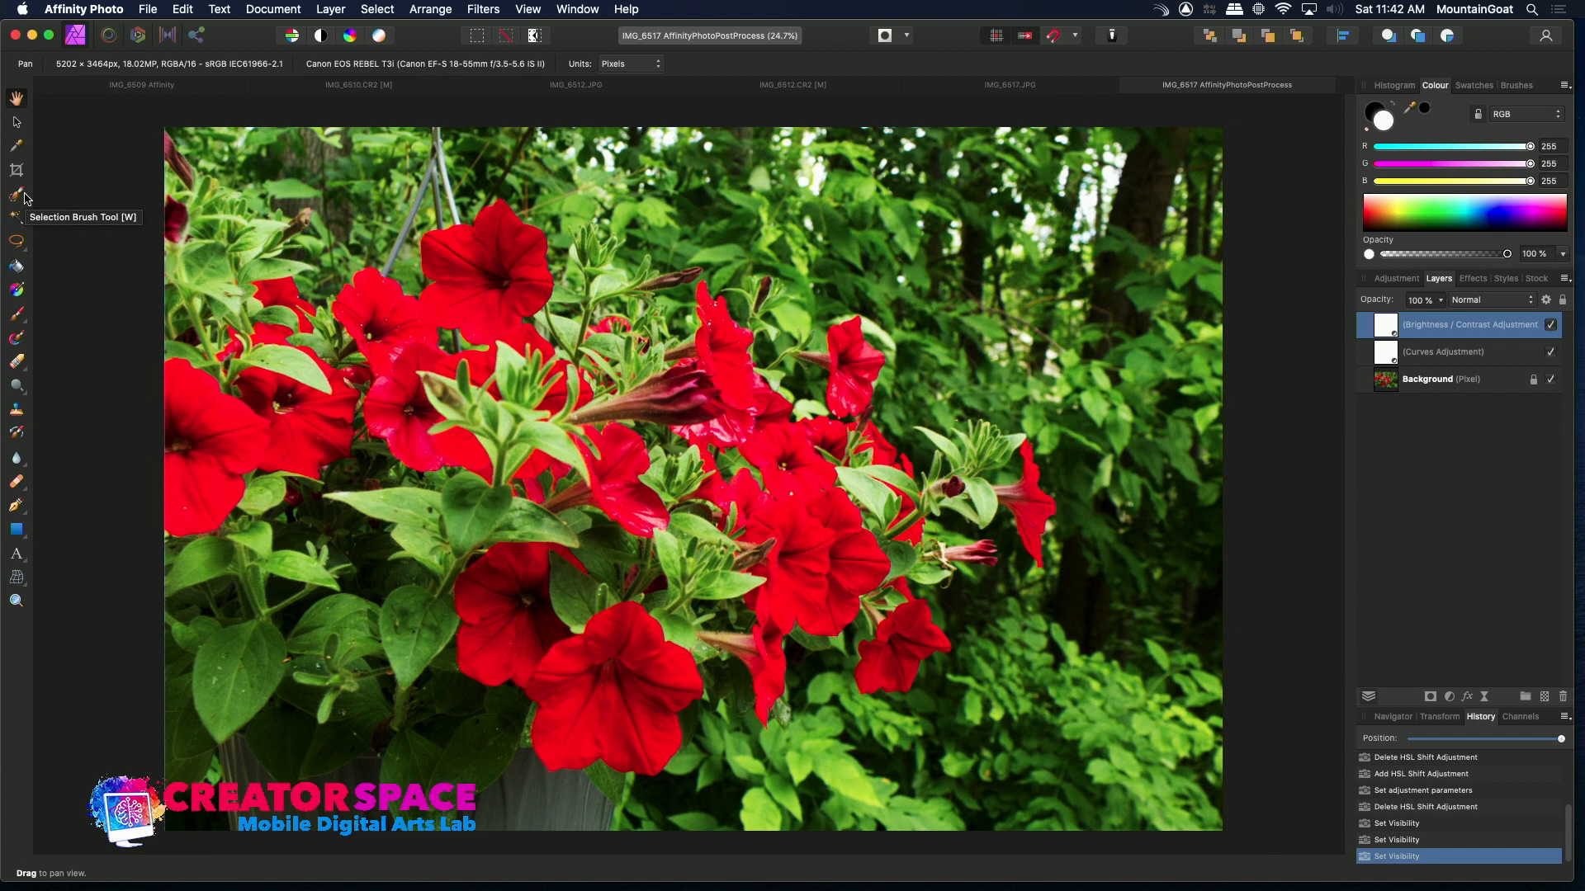
left_click(20, 195)
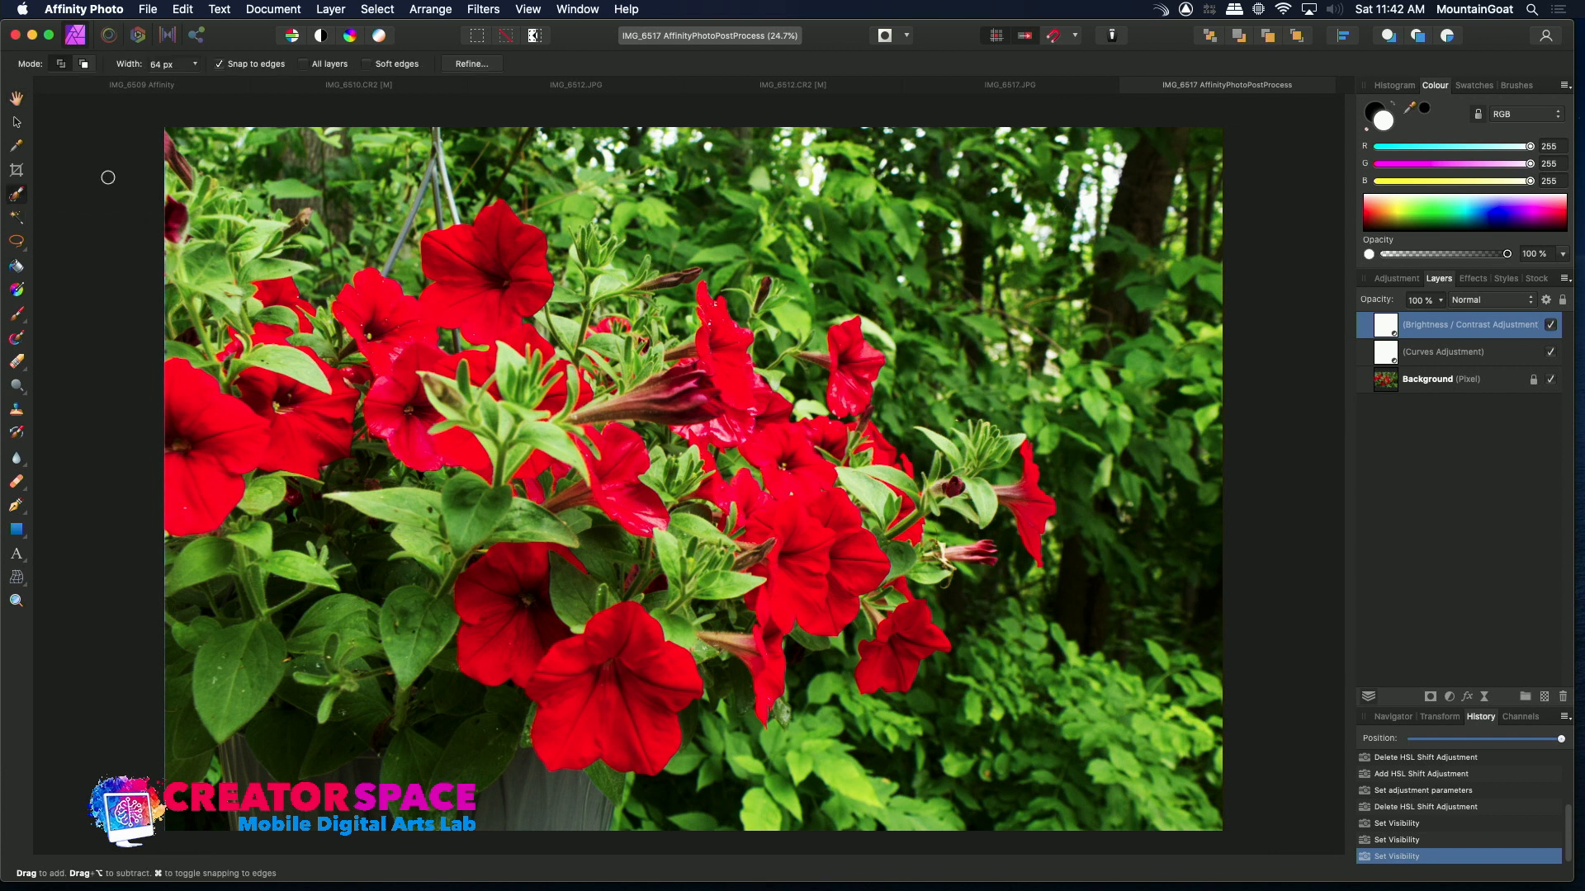
mouse_move(911, 181)
left_mouse_down()
mouse_move(1087, 174)
mouse_move(1135, 216)
mouse_move(1056, 252)
mouse_move(932, 178)
mouse_move(1011, 208)
left_mouse_up()
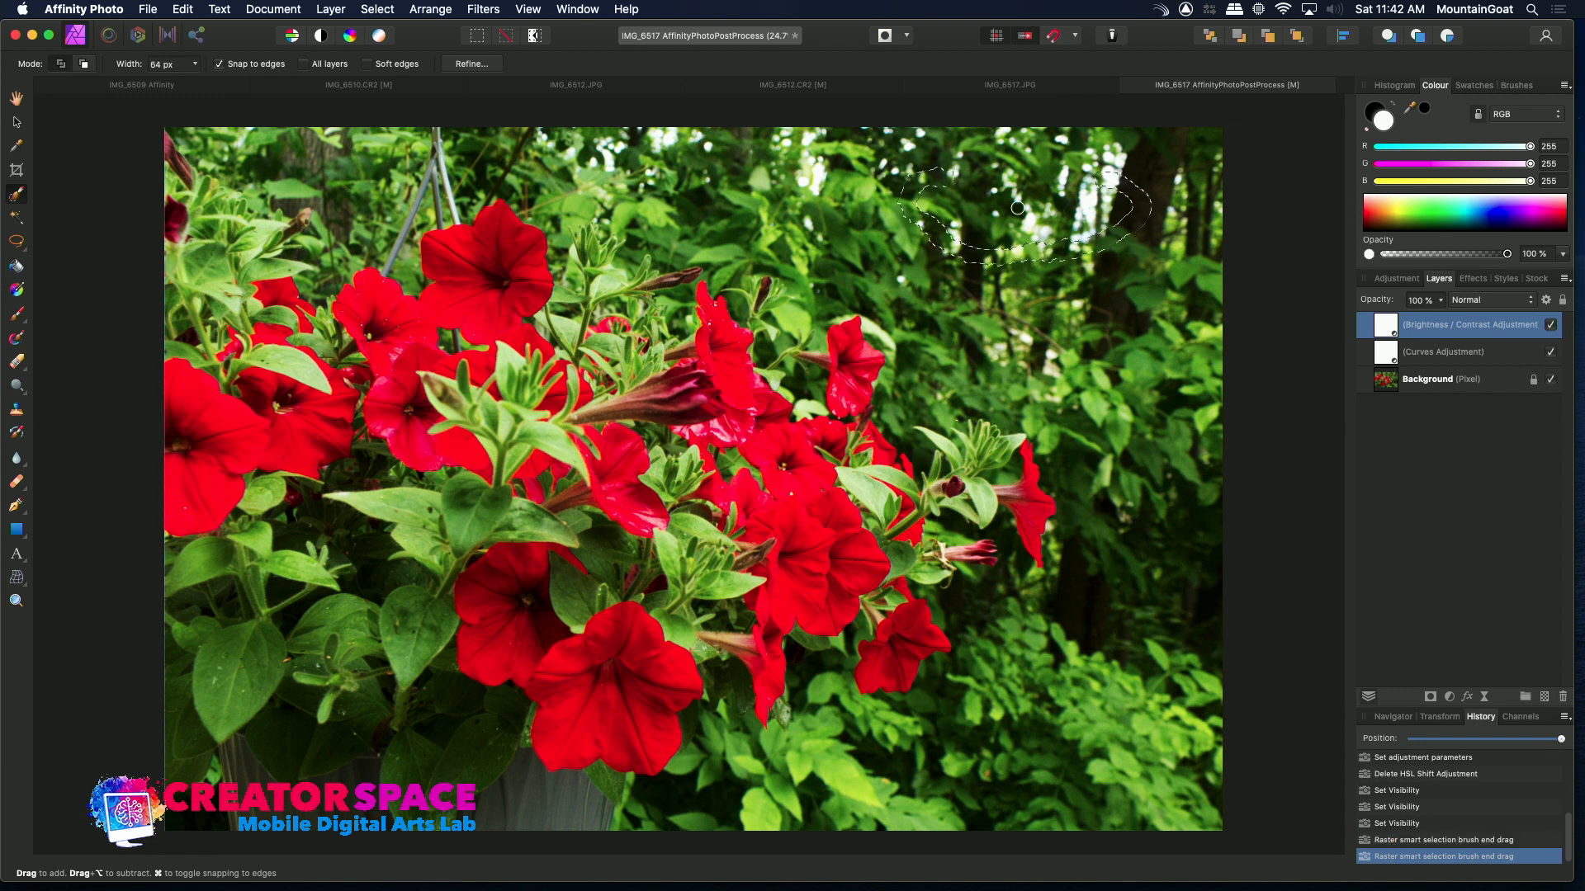
key("super+z")
key("super+z")
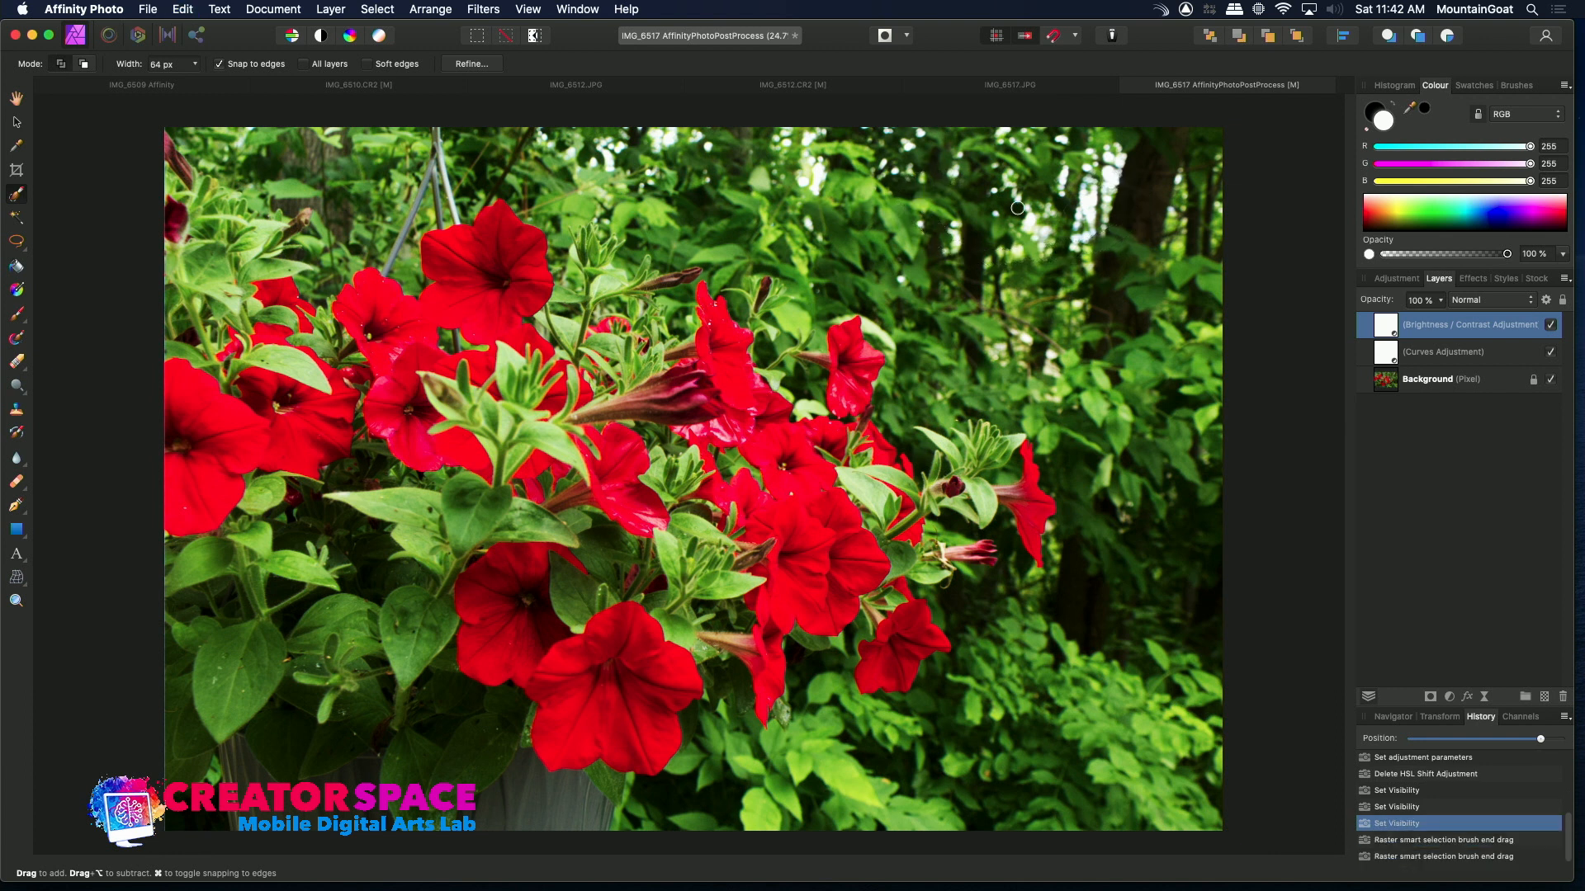
Flood select the pale sky patch among the trees in the upper right, working on the Background layer
left_click(16, 218)
left_click(1108, 176)
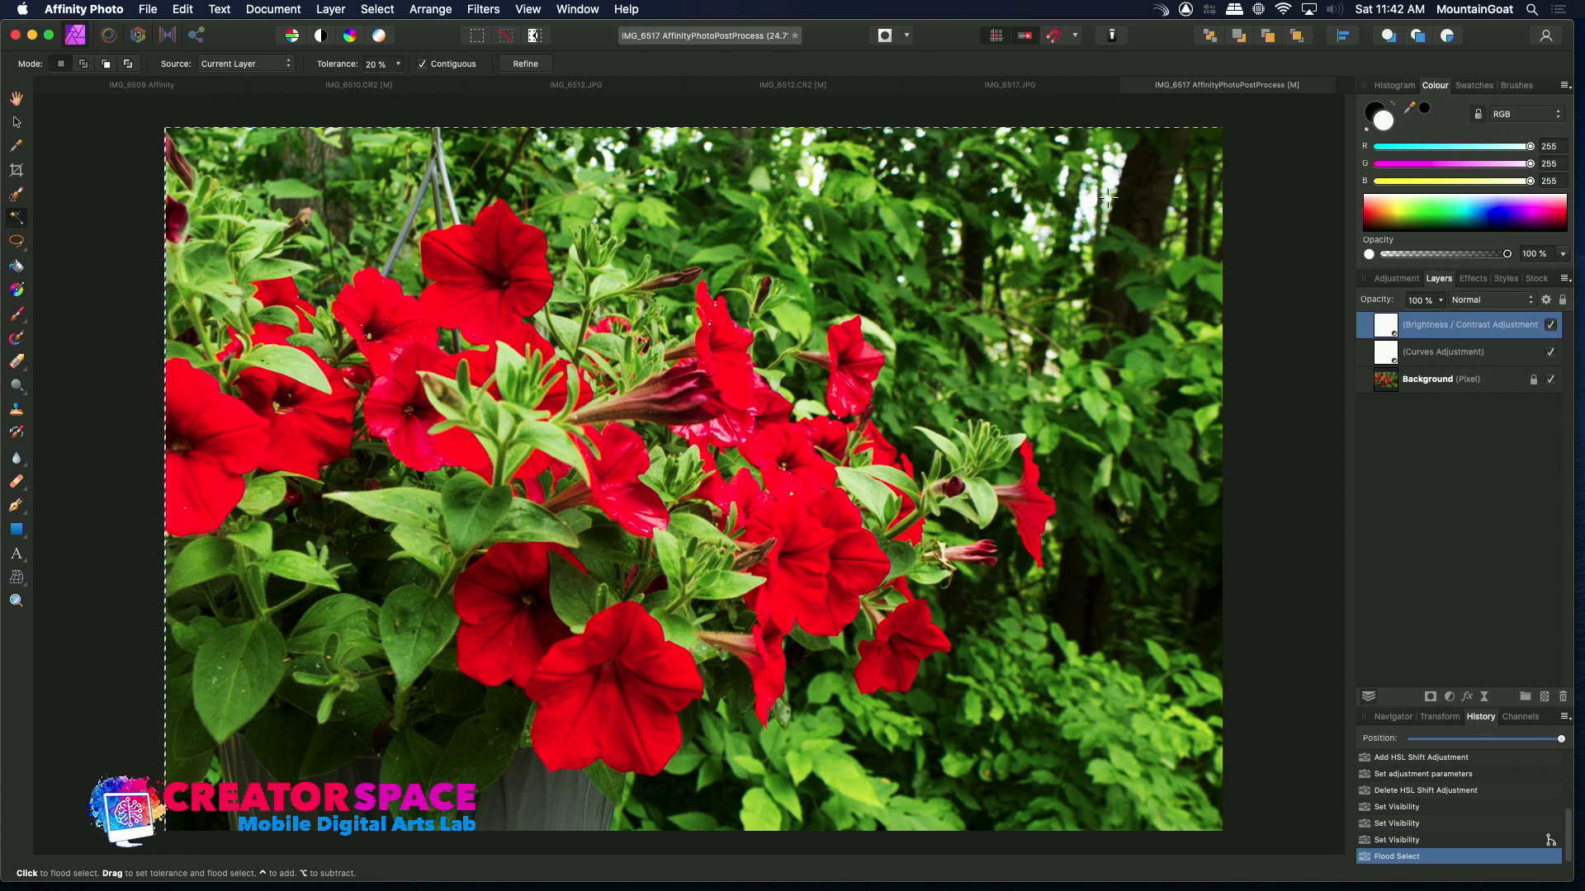
left_click(1063, 235)
left_click(1063, 235)
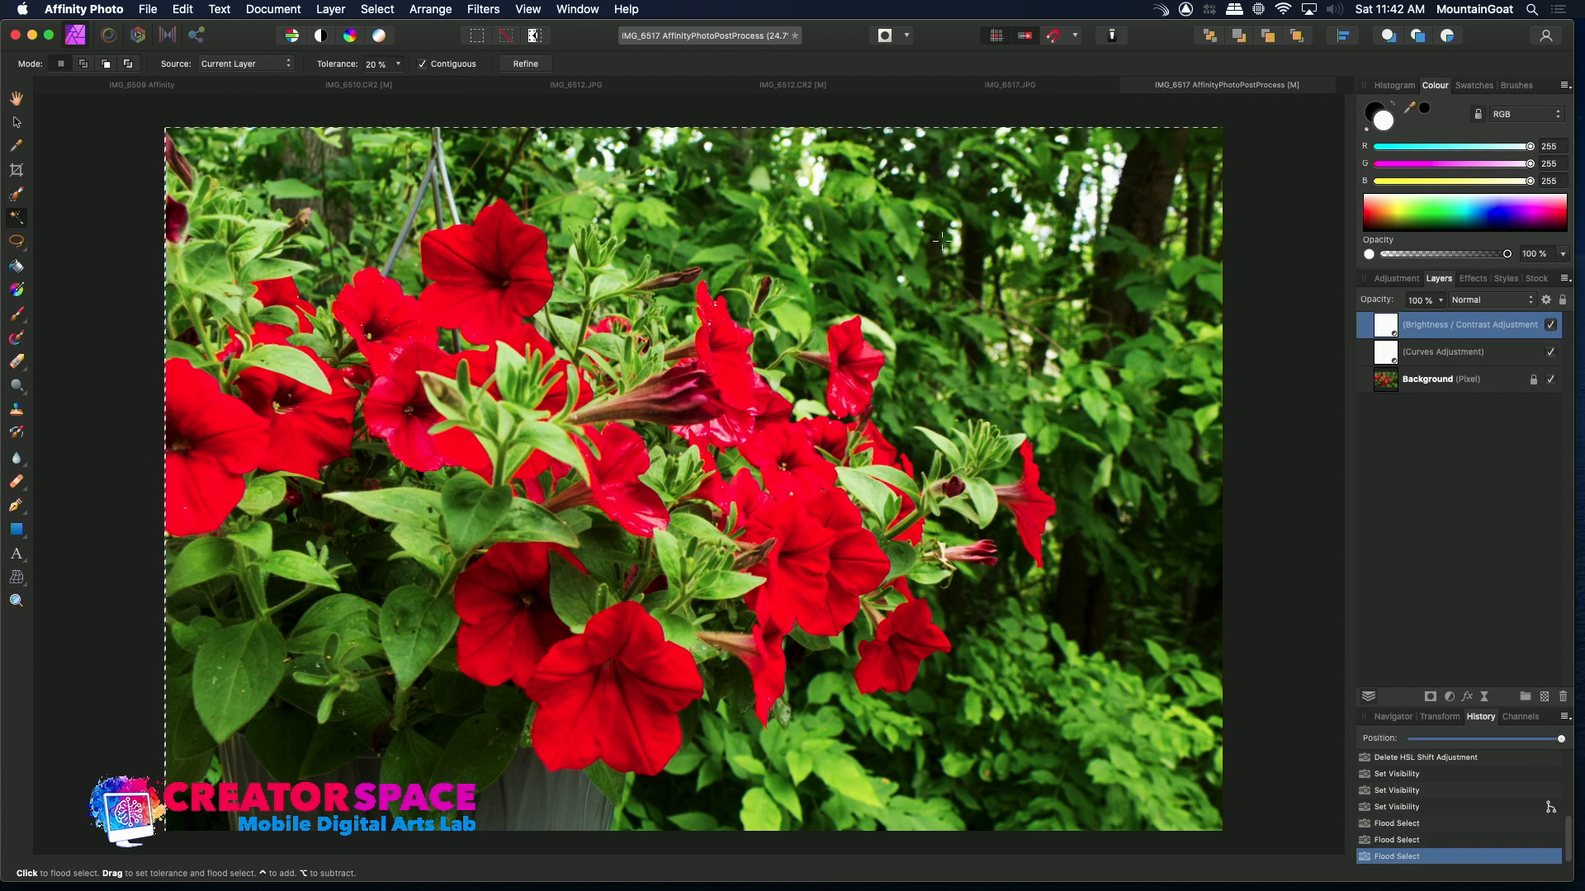
left_click(1394, 387)
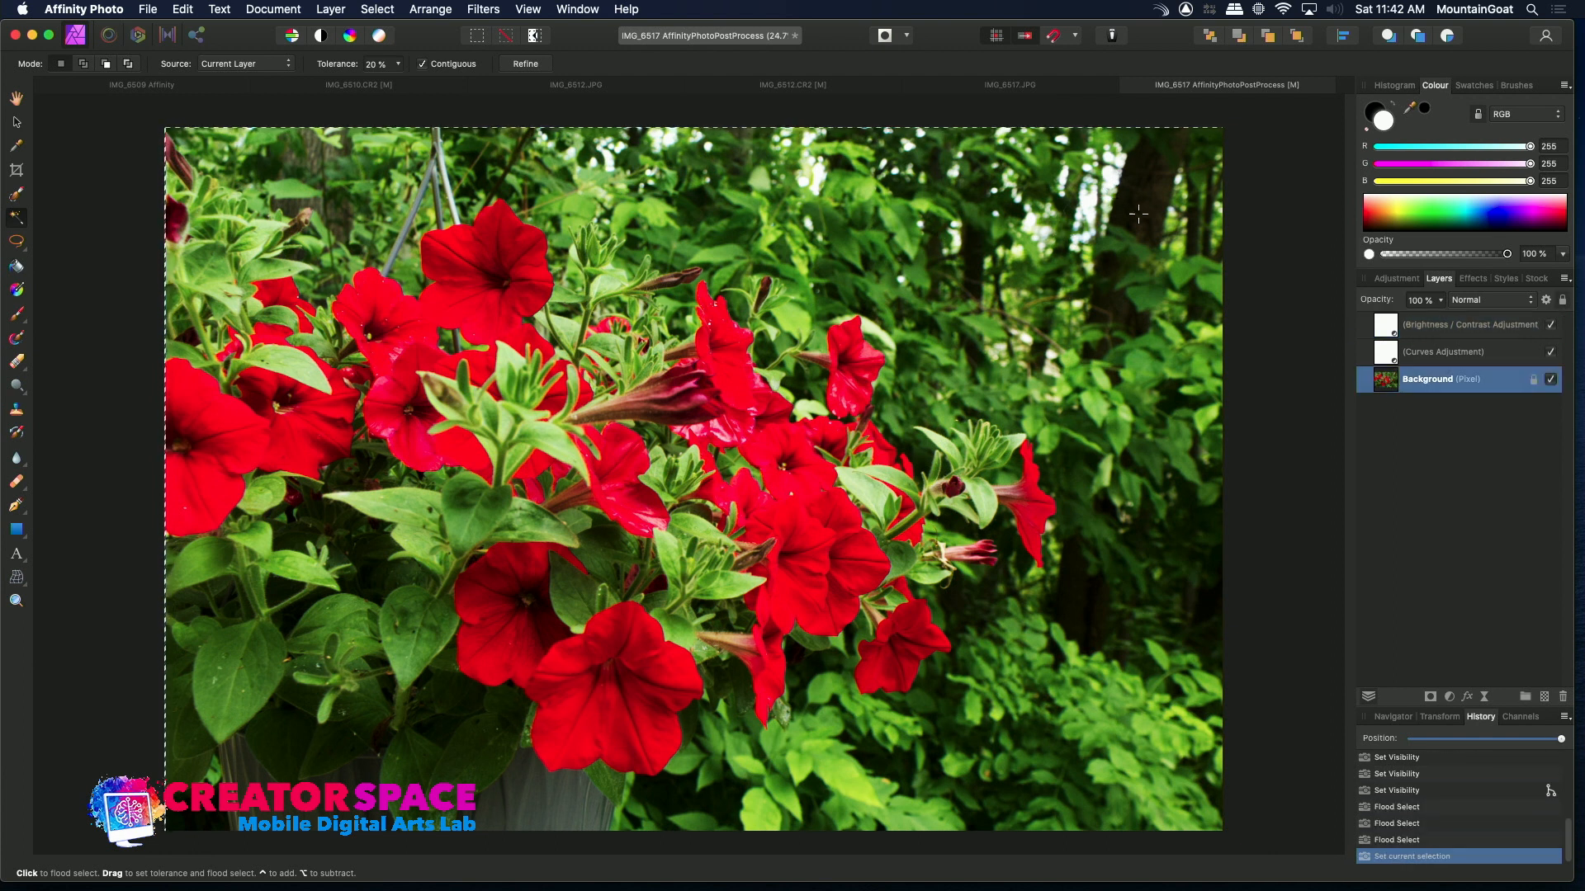
left_click(1088, 198)
left_click(1109, 175)
left_click(1089, 200)
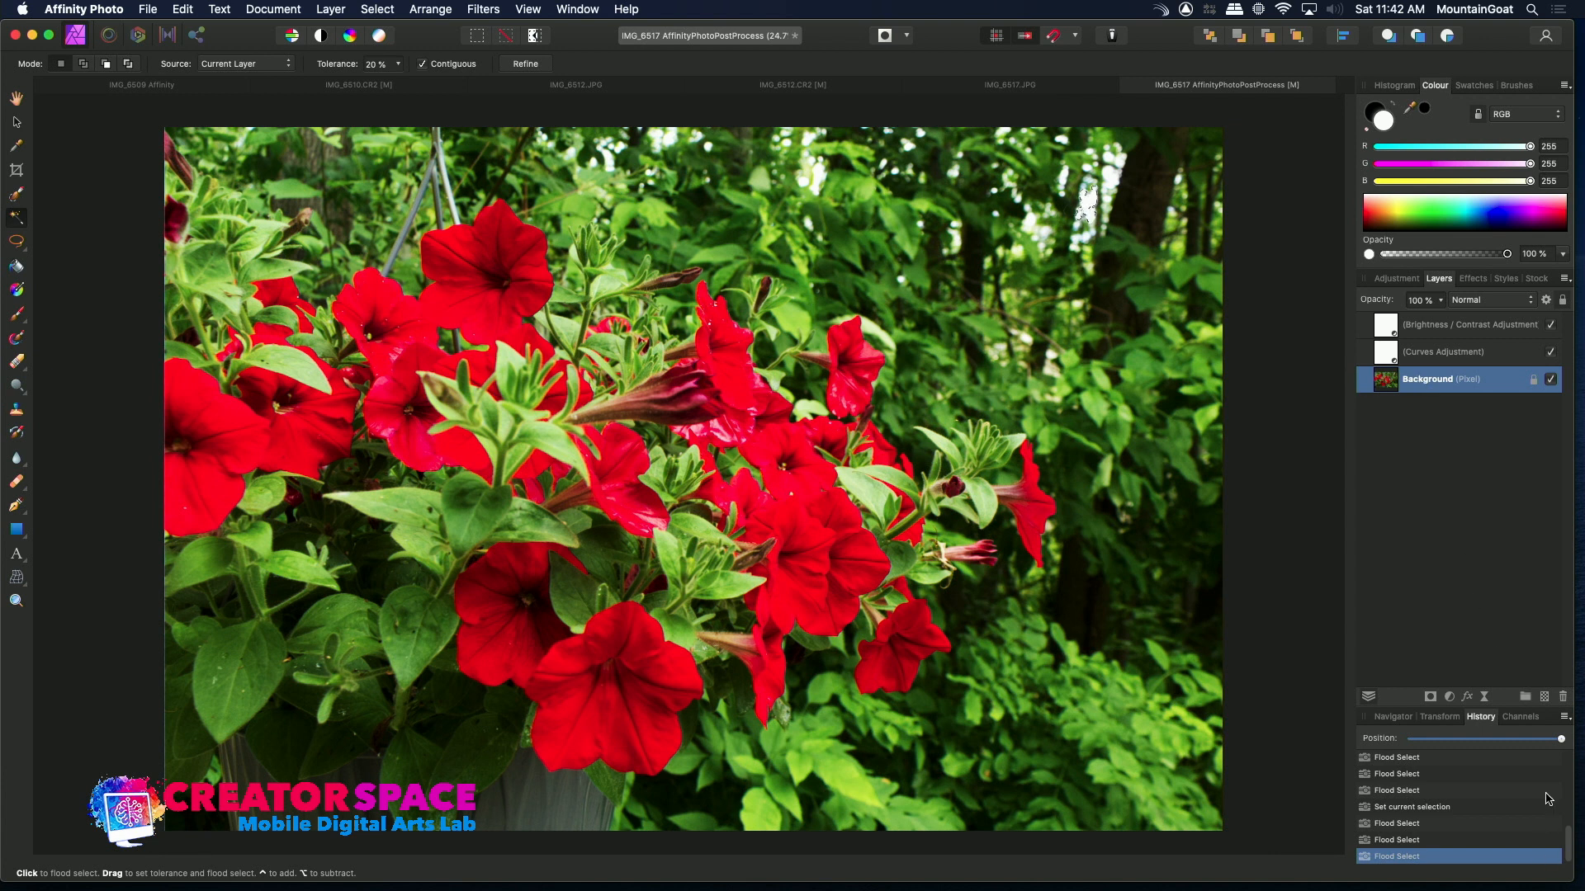
Add a new empty pixel layer and paste the copied selection as a new layer above it
left_click(1545, 697)
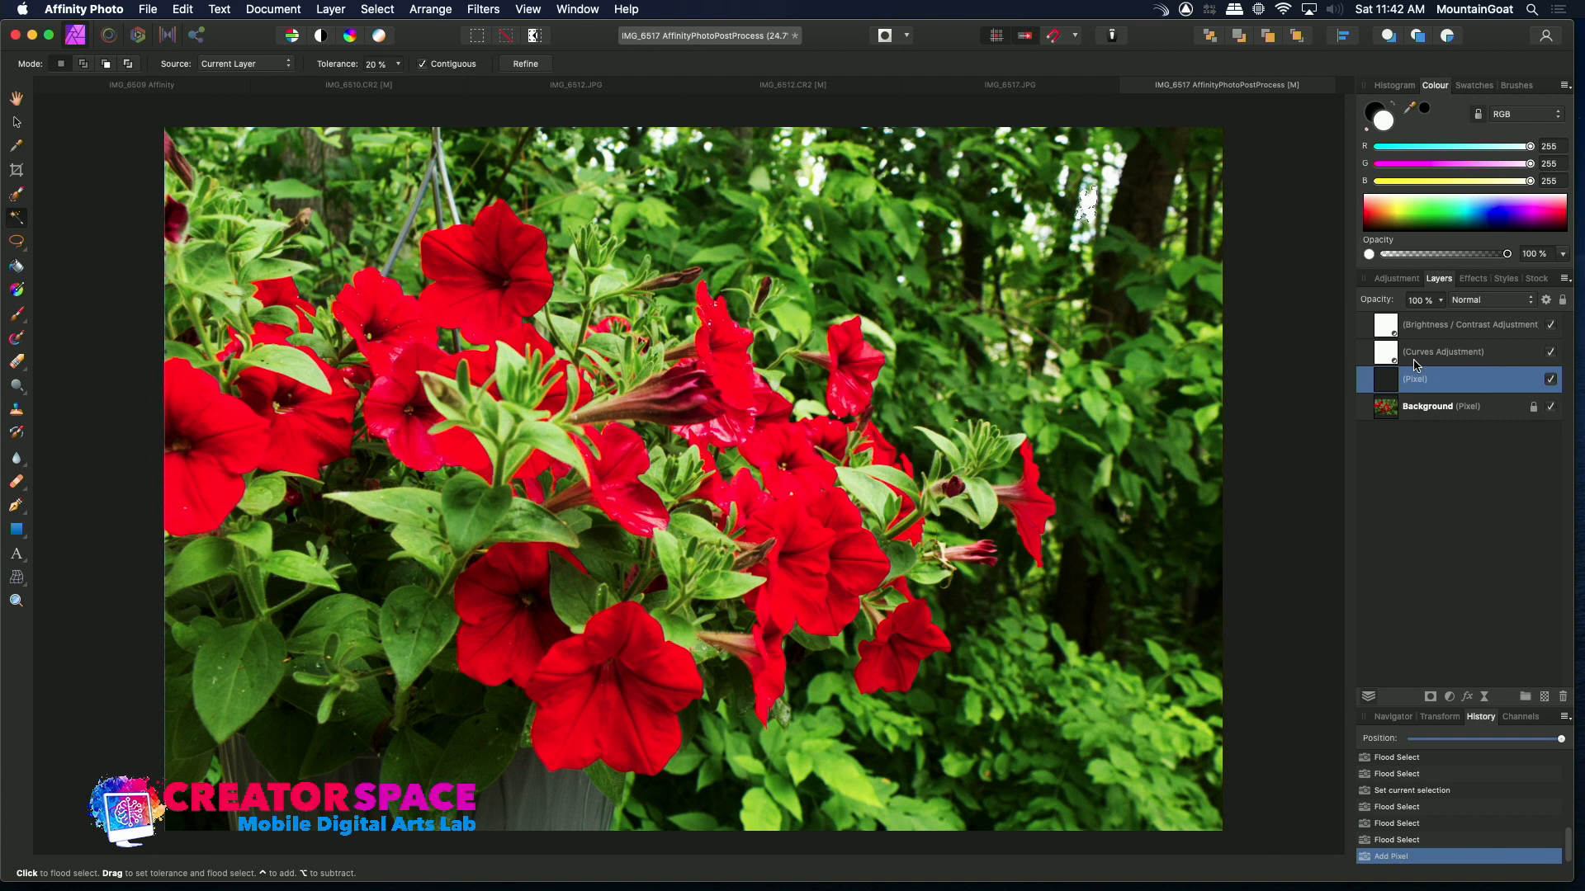
left_click(1416, 408)
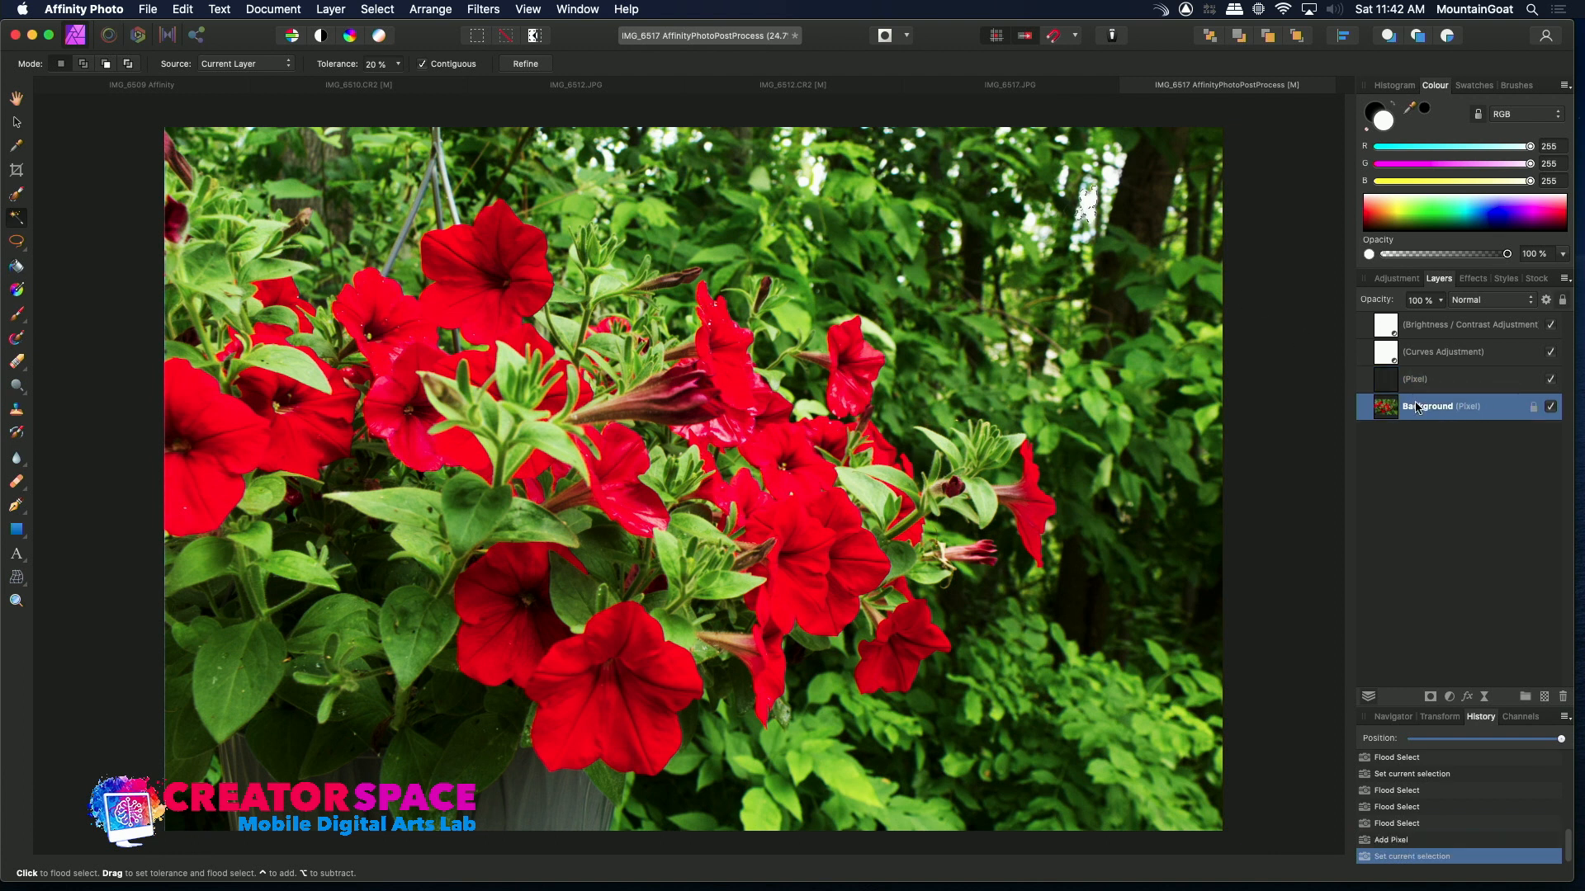
left_click(1421, 378)
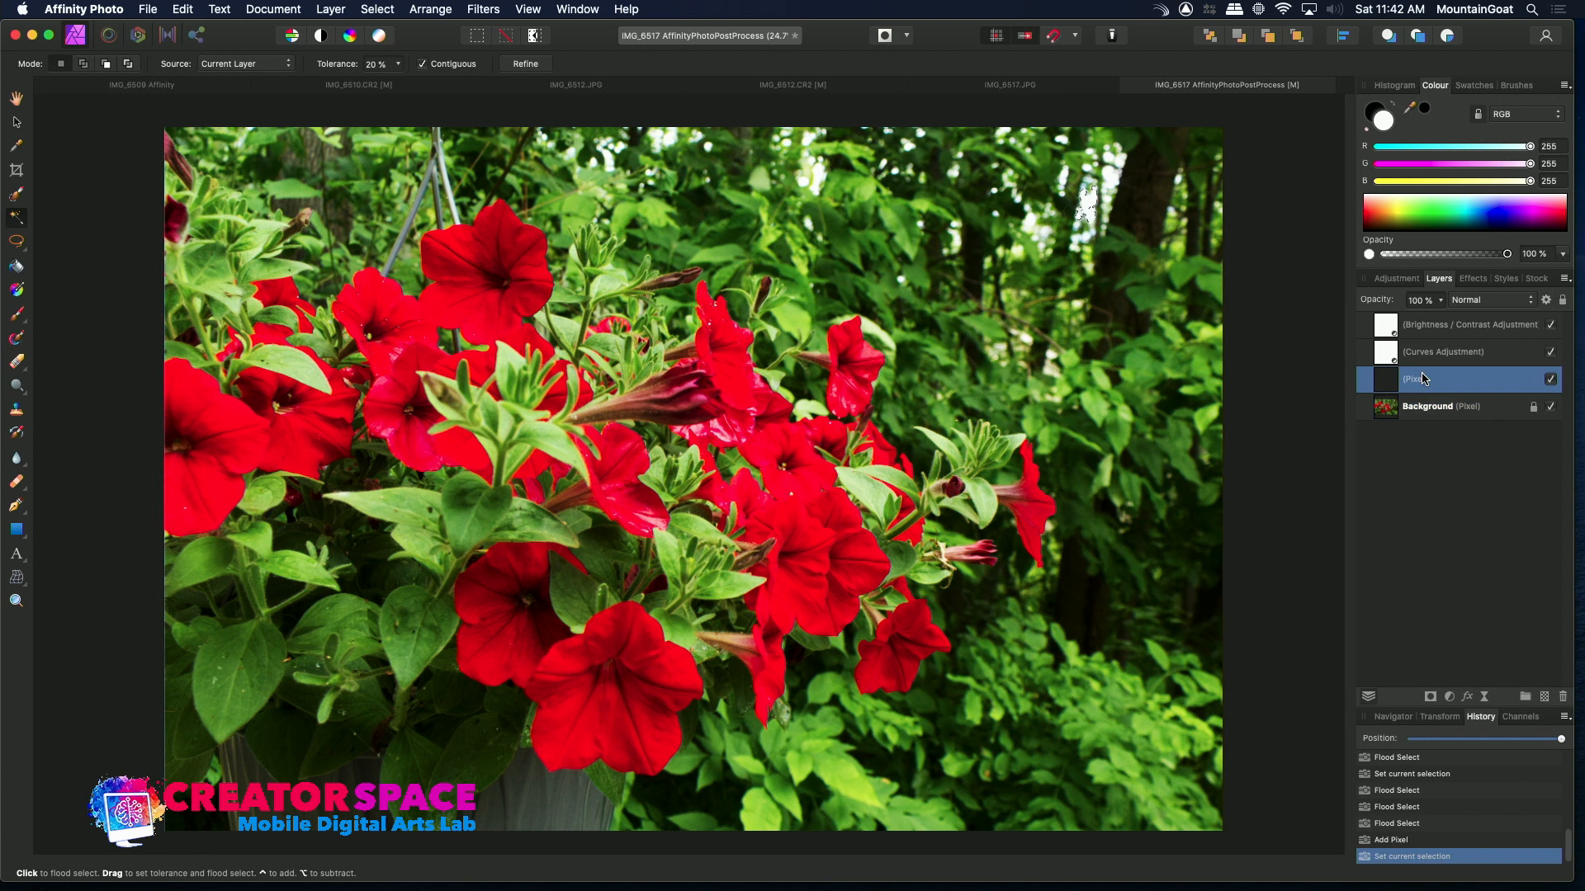
key("super+v")
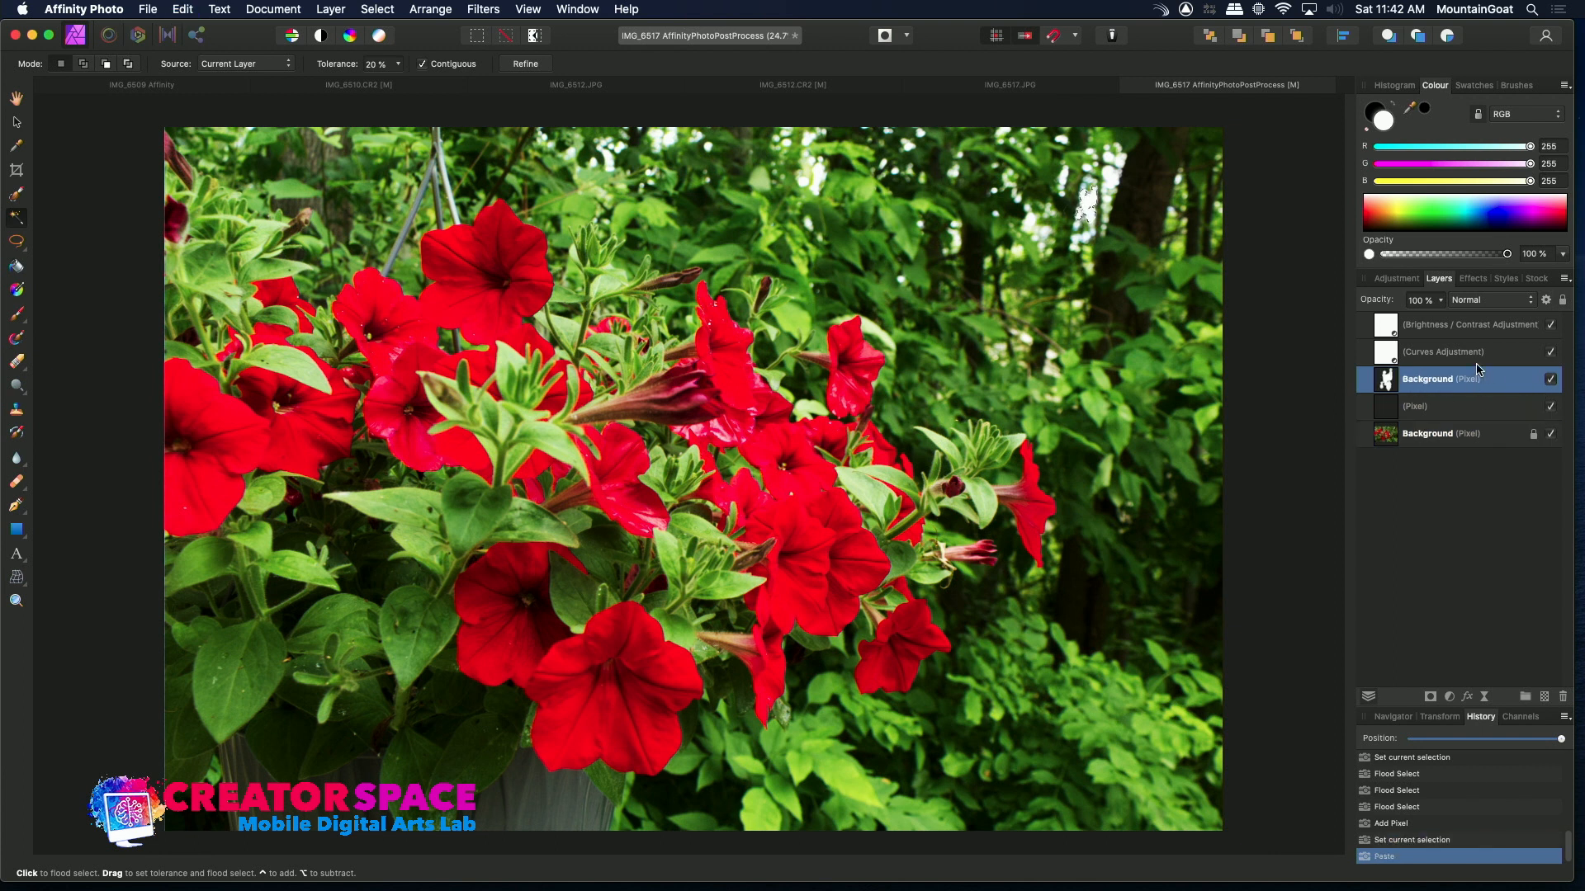
Toggle the visibility of the empty pixel layer and the original Background layer to inspect the pasted content
left_click(1551, 407)
left_click(1552, 434)
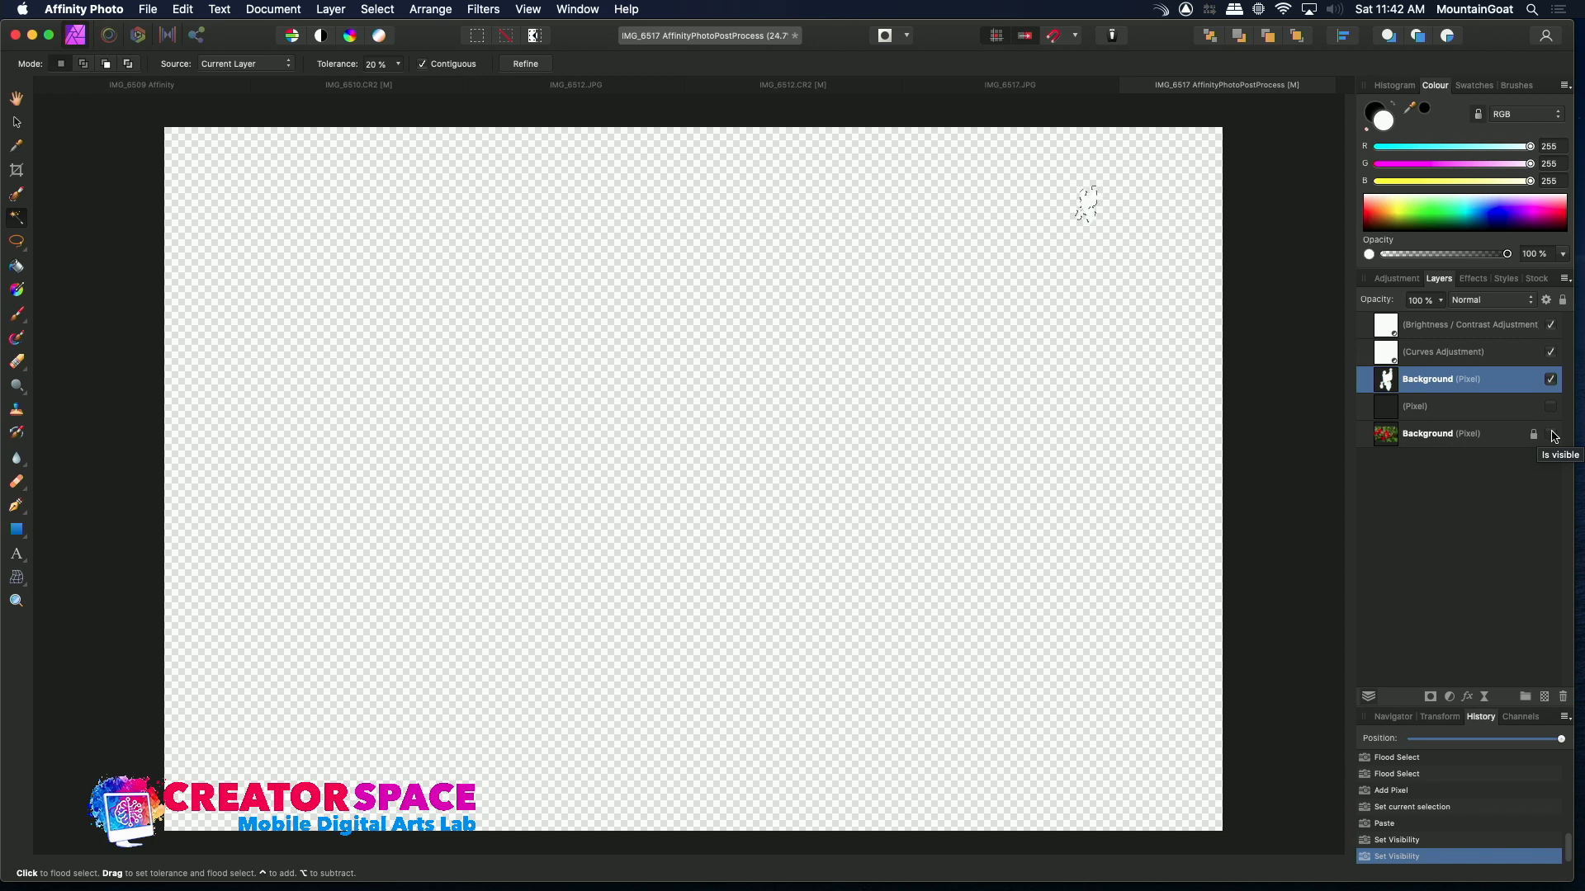
left_click(1551, 434)
left_click(1551, 406)
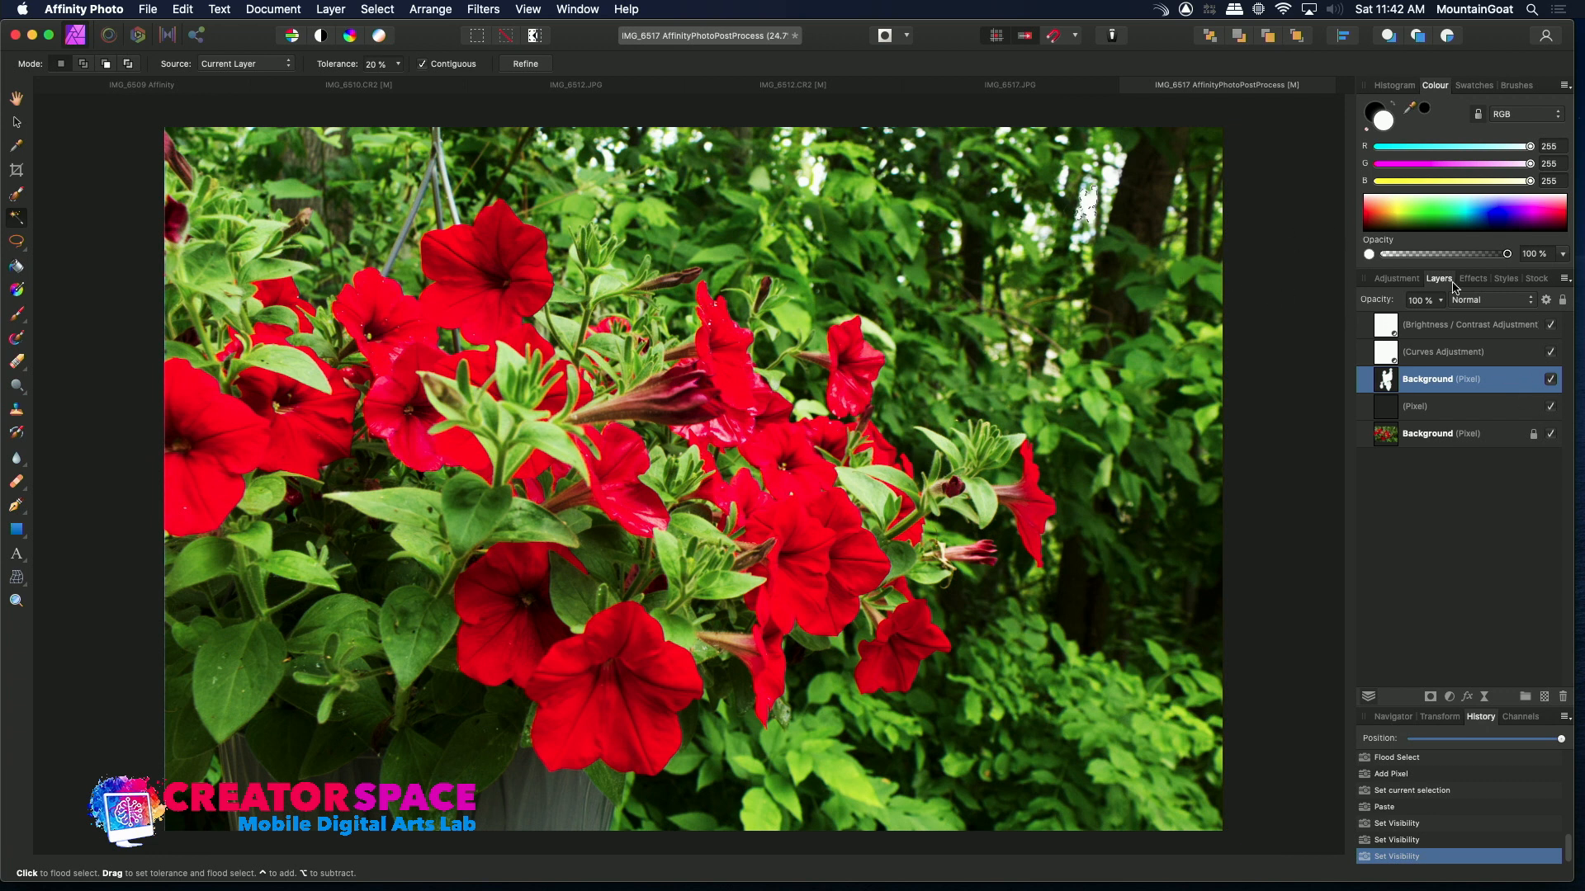
Add an HSL adjustment with a hue shift of -106.3° and close its dialog
left_click(1405, 280)
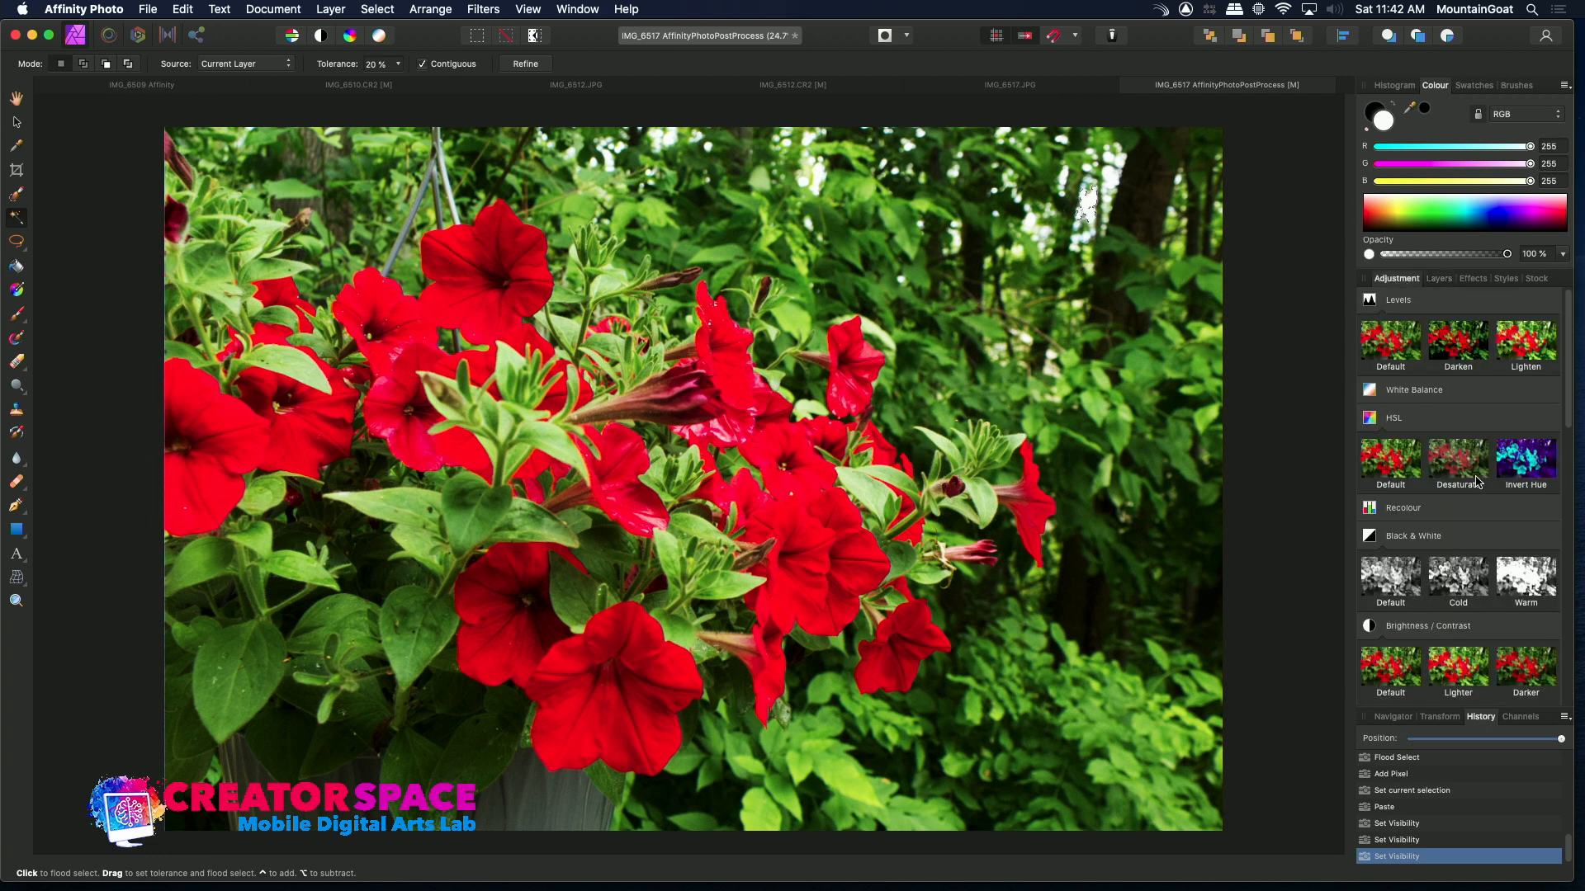
left_click(1393, 460)
left_click_drag(1156, 733, 1088, 734)
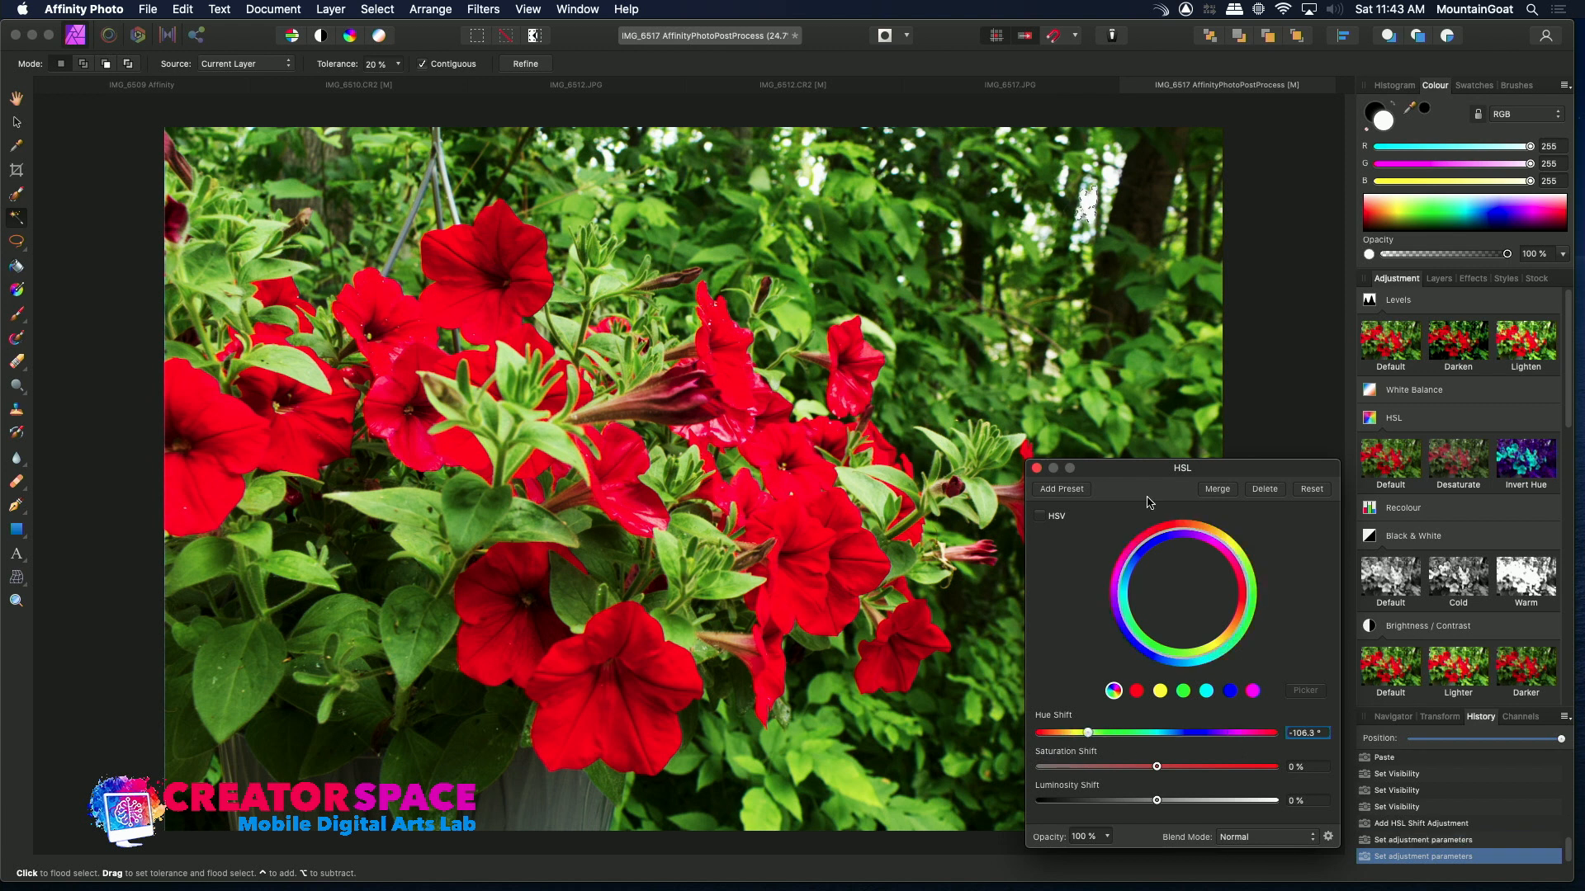
left_click(1038, 469)
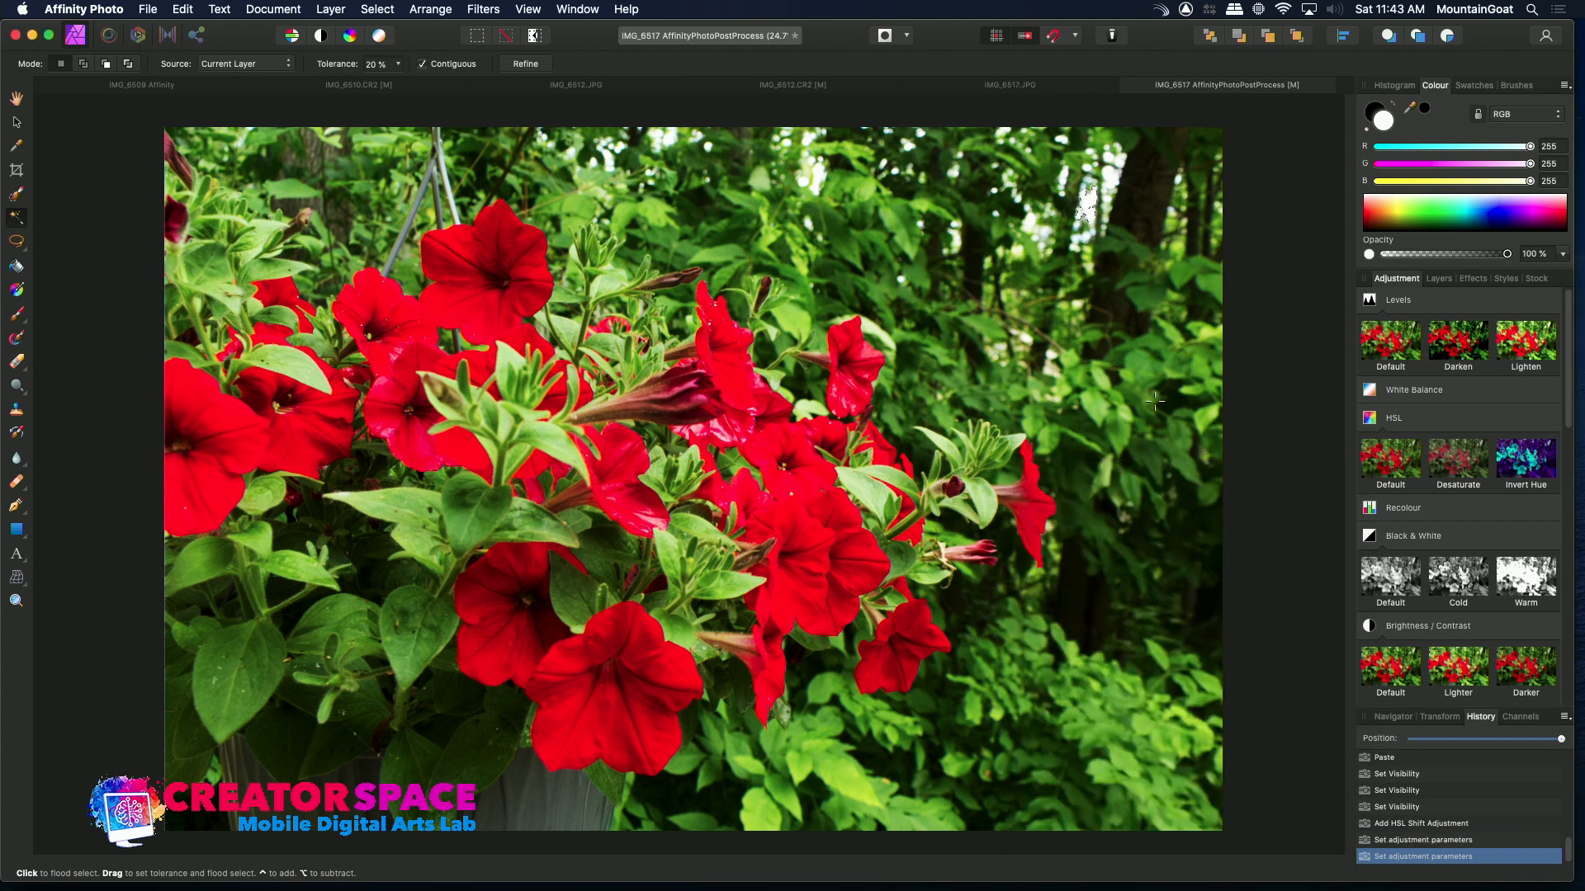
Select the pasted layer, clear the selection, and hide the HSL Shift adjustment layer
left_click(1437, 280)
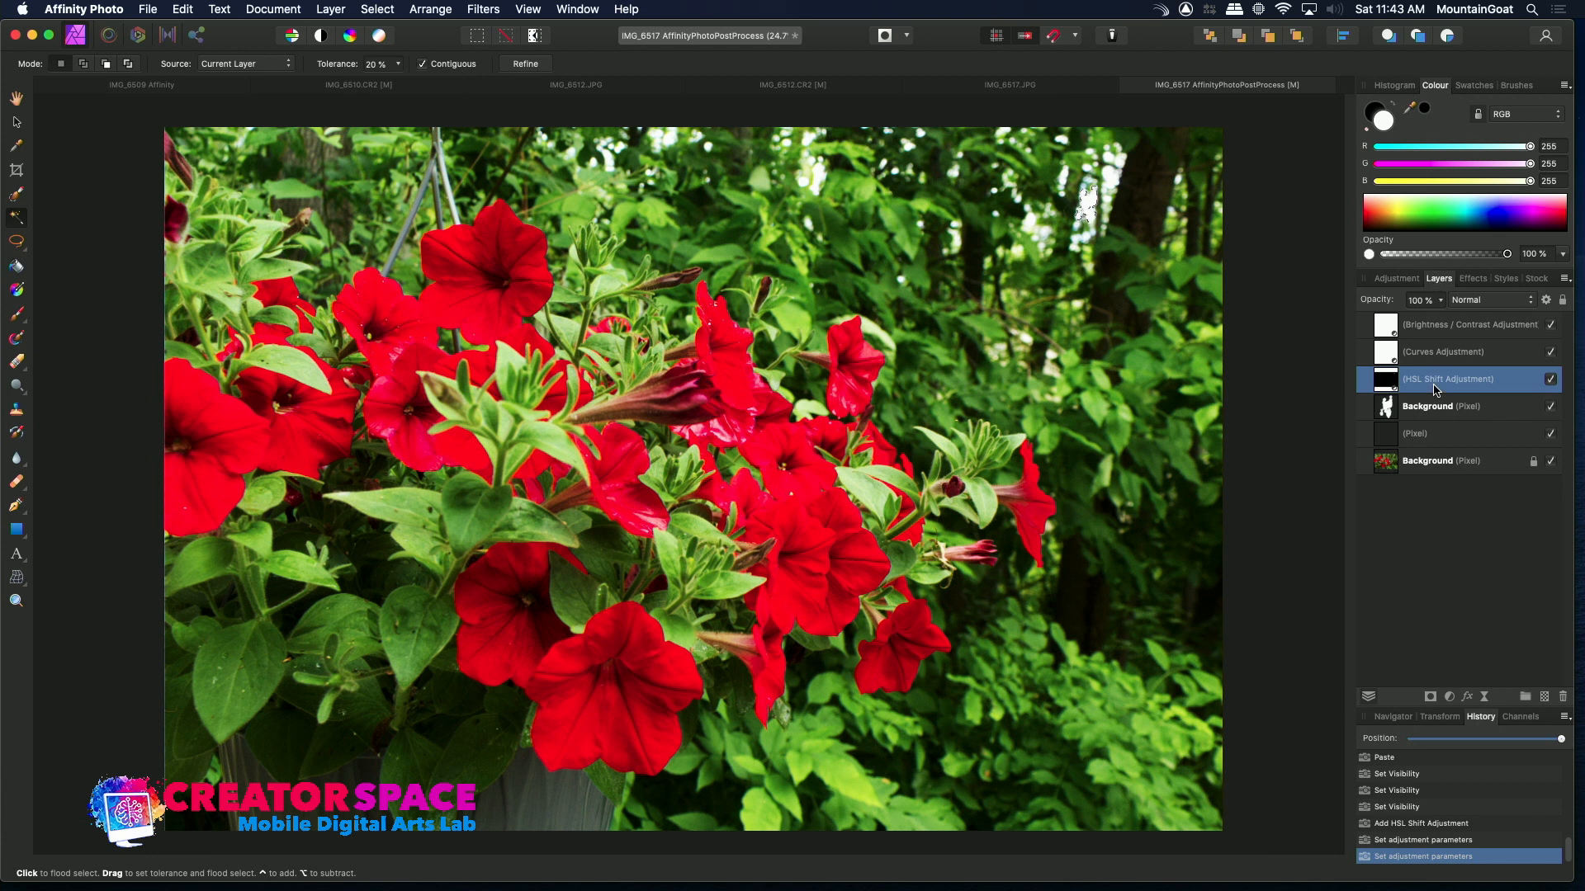
left_click(1551, 380)
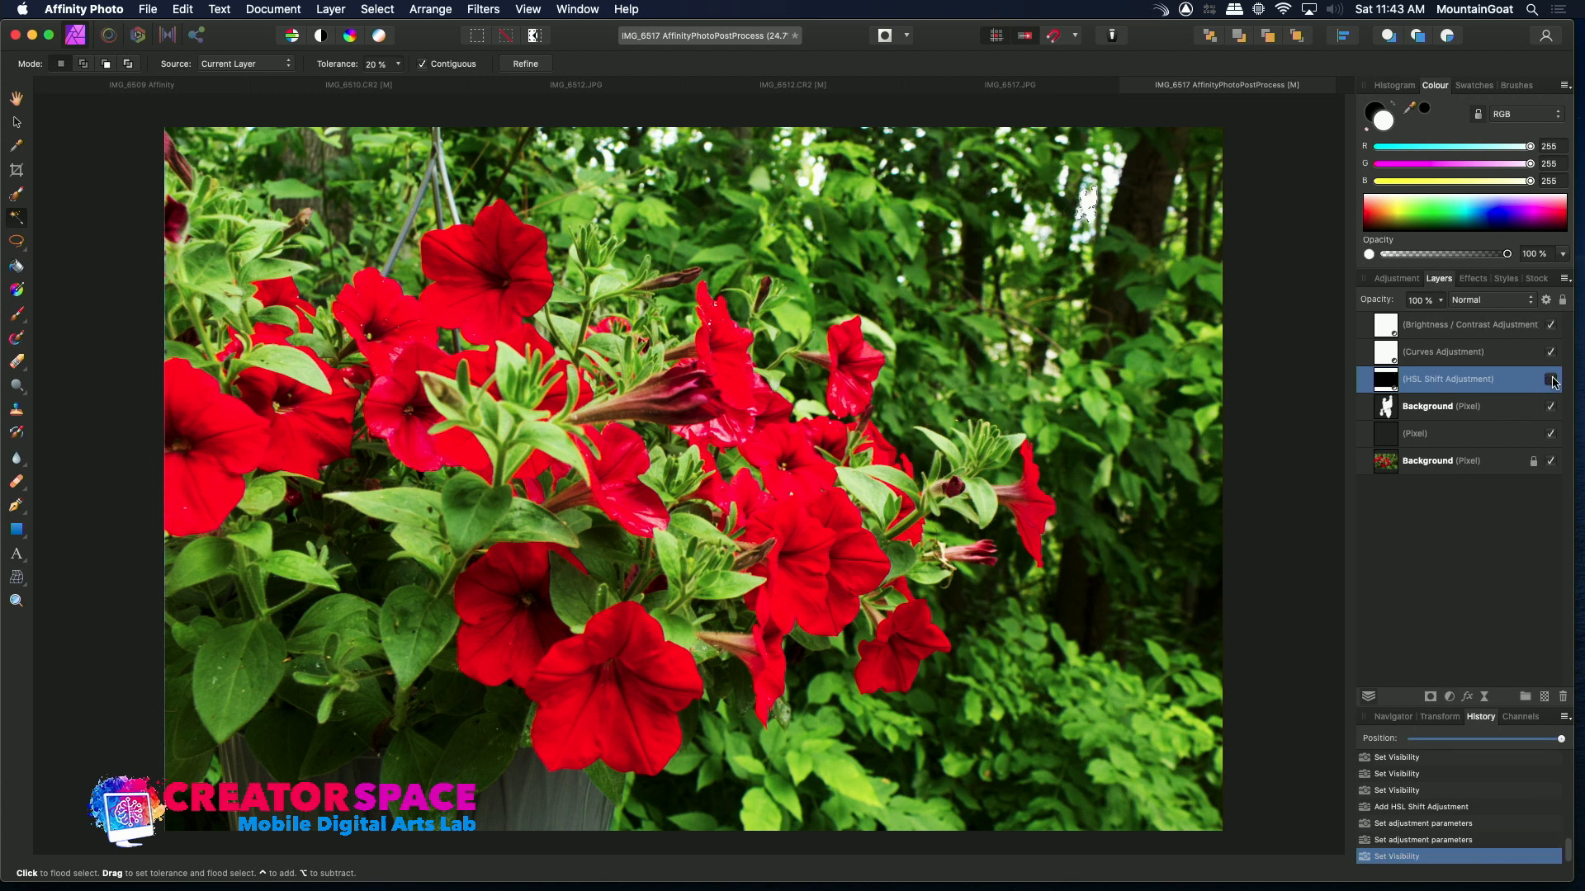
left_click(1512, 411)
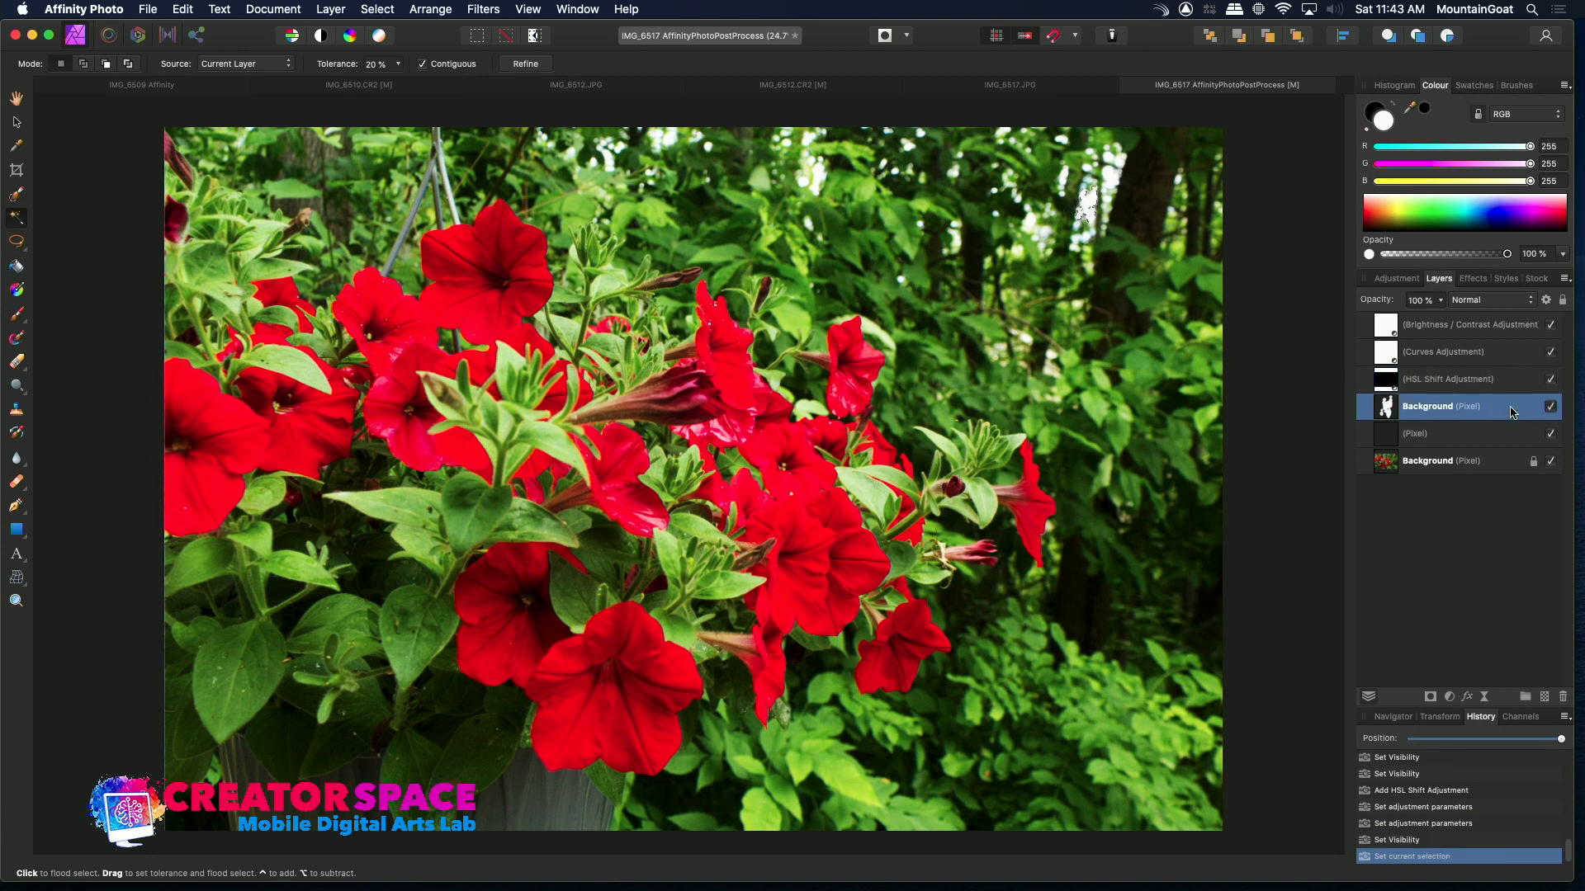
key("super+d")
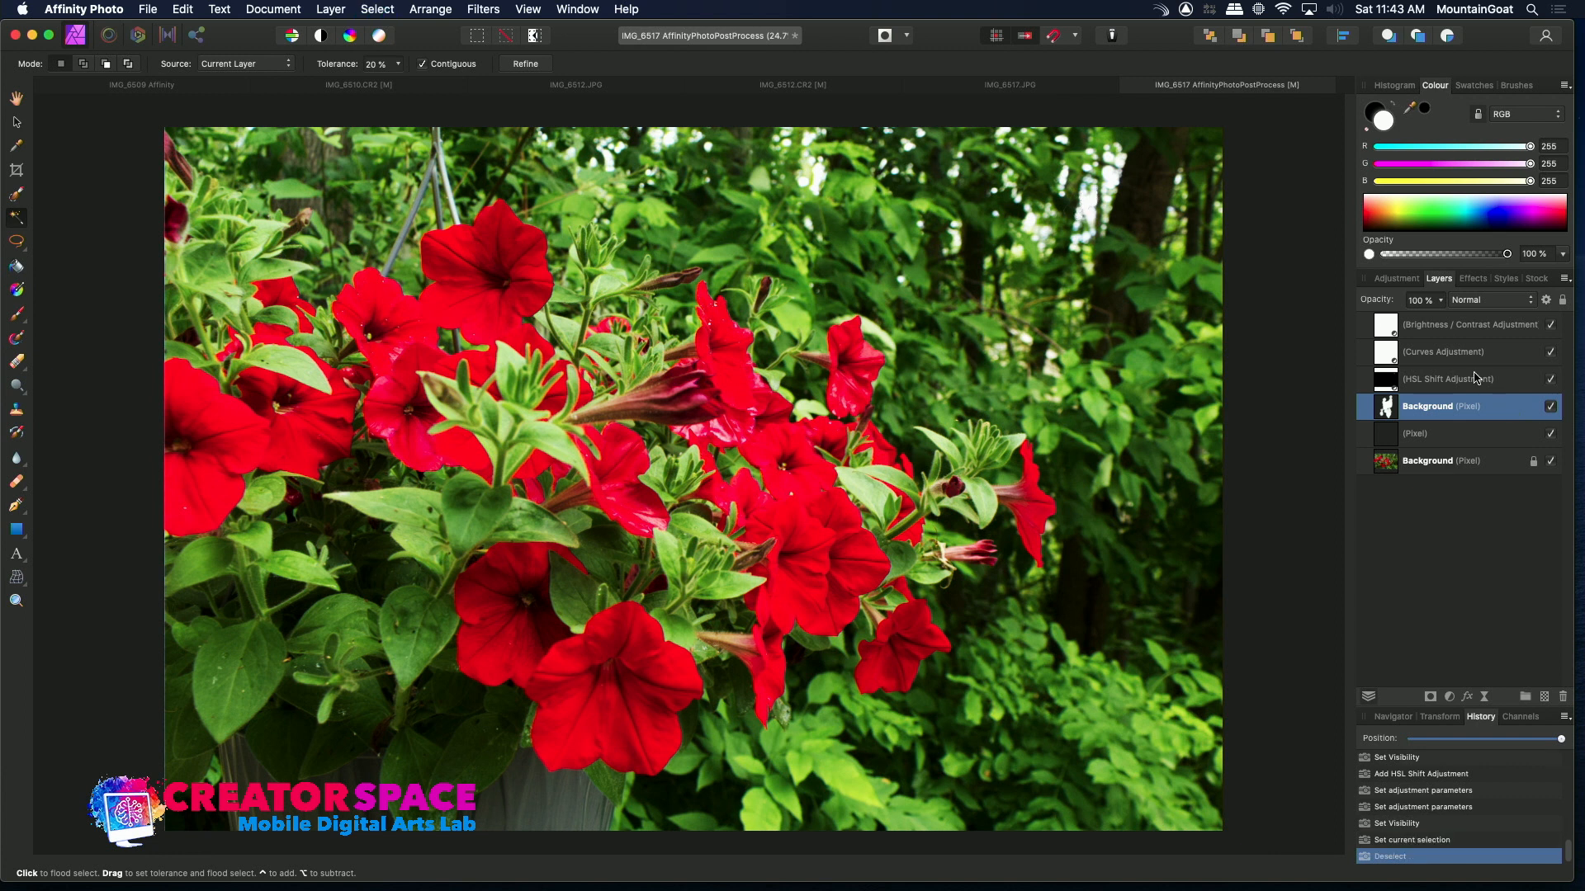
left_click(1550, 381)
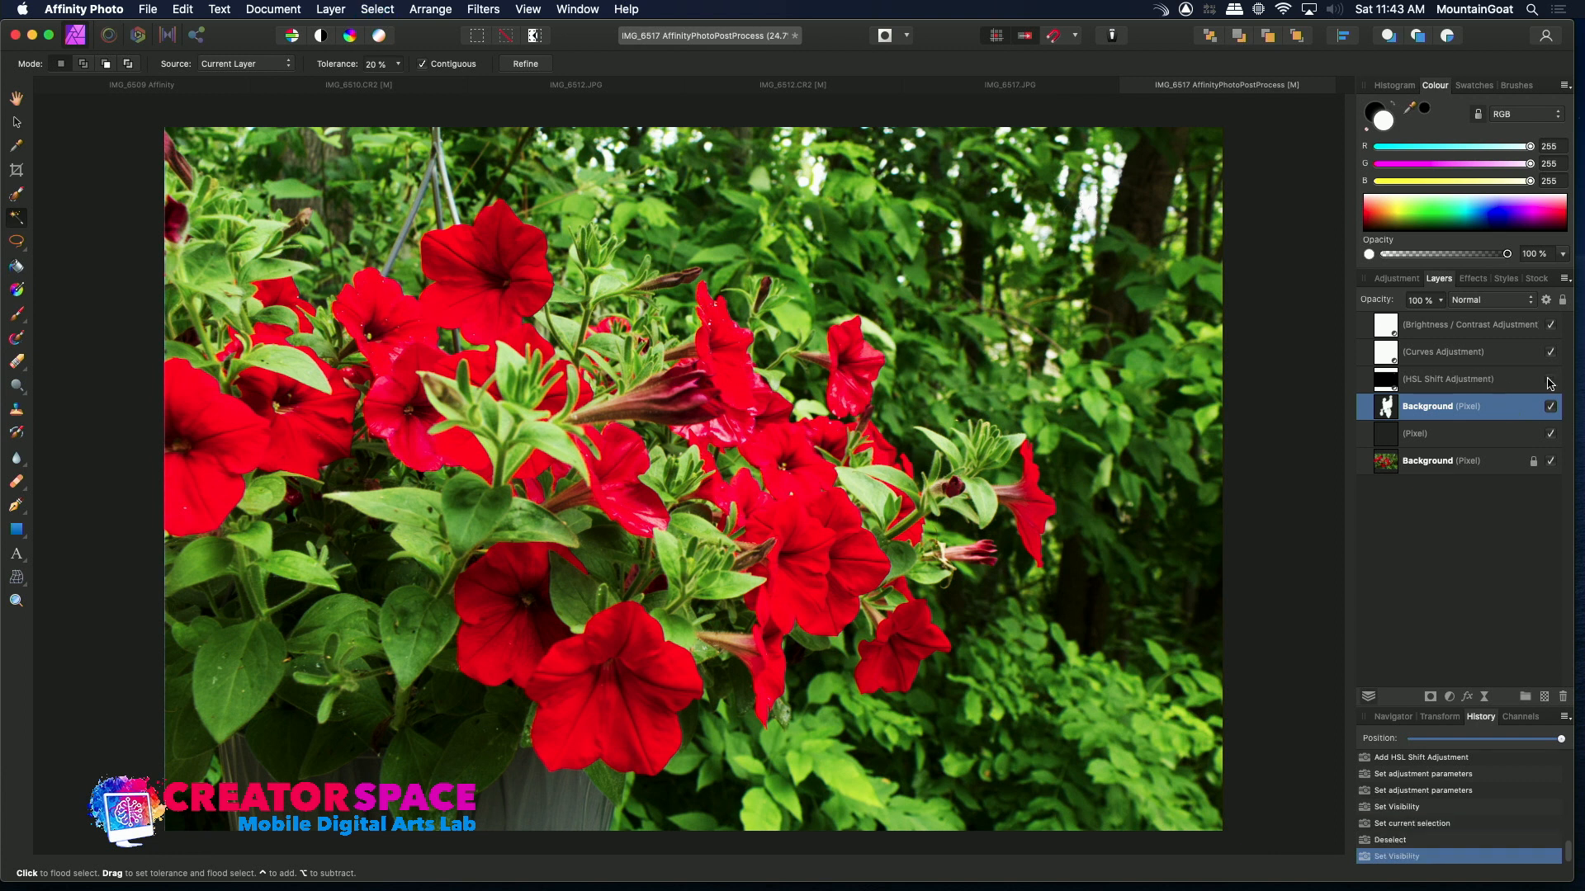
Add another HSL adjustment, try raising its saturation to 40%, and undo that change
double_click(1468, 413)
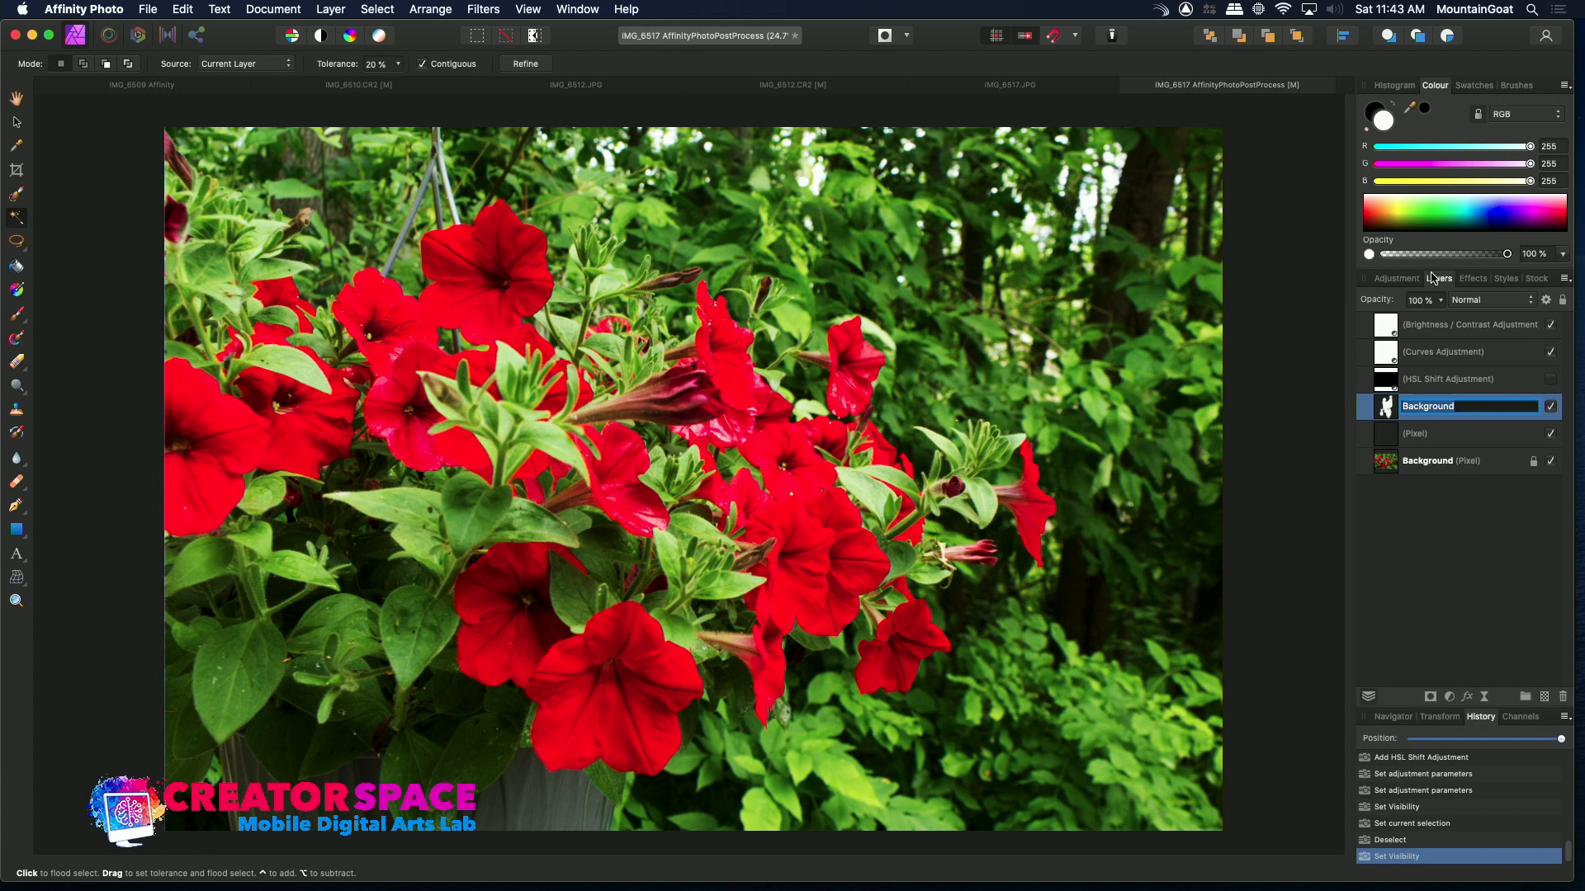
left_click(1385, 411, "ctrl")
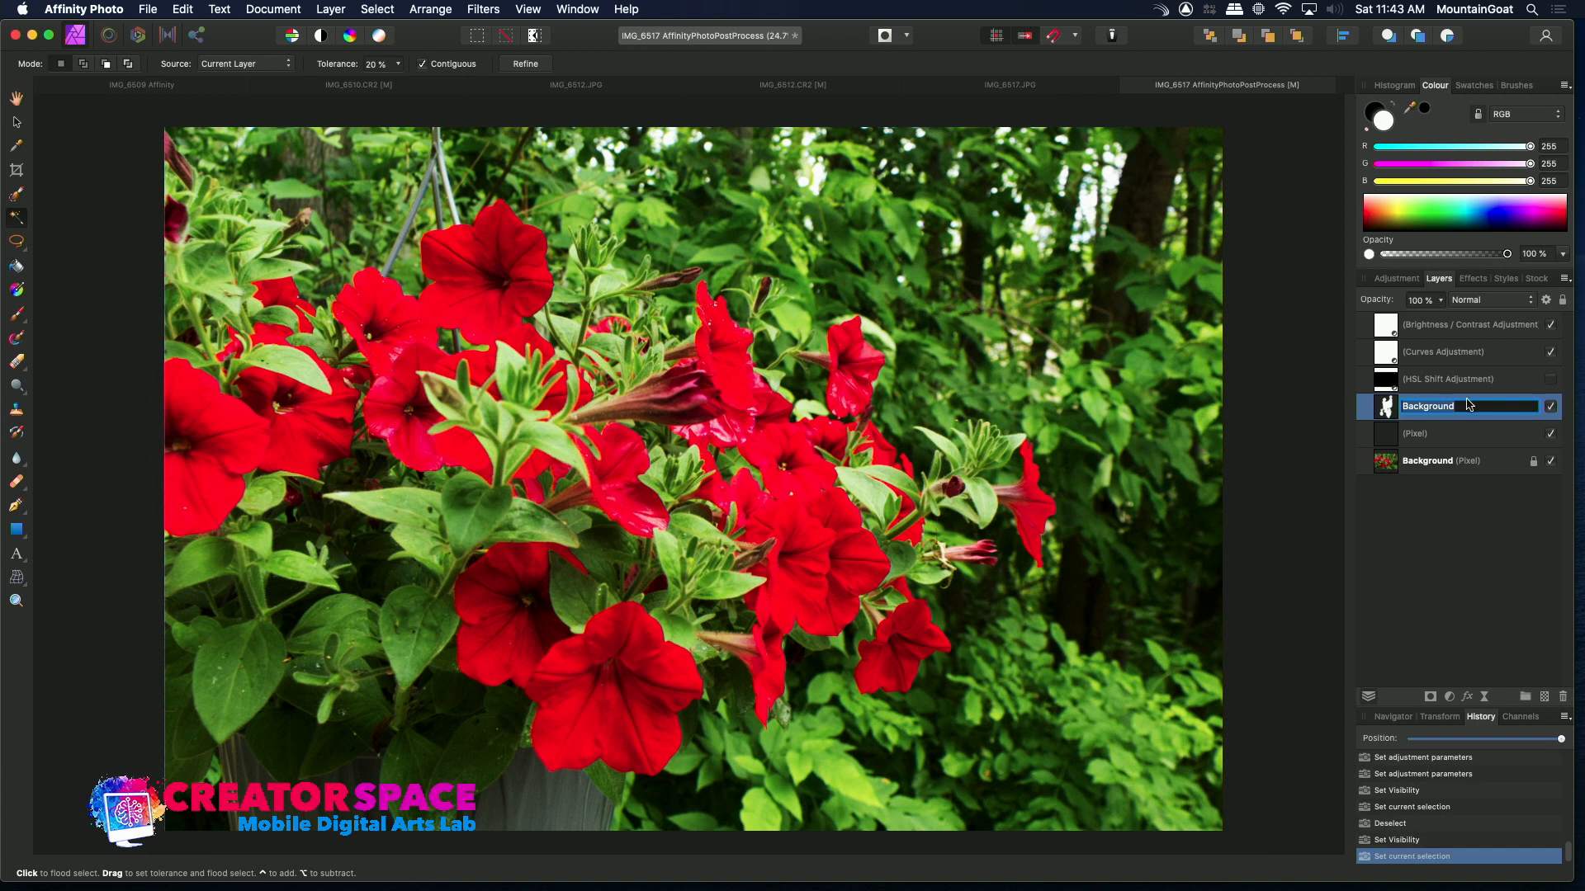
left_click(1408, 281)
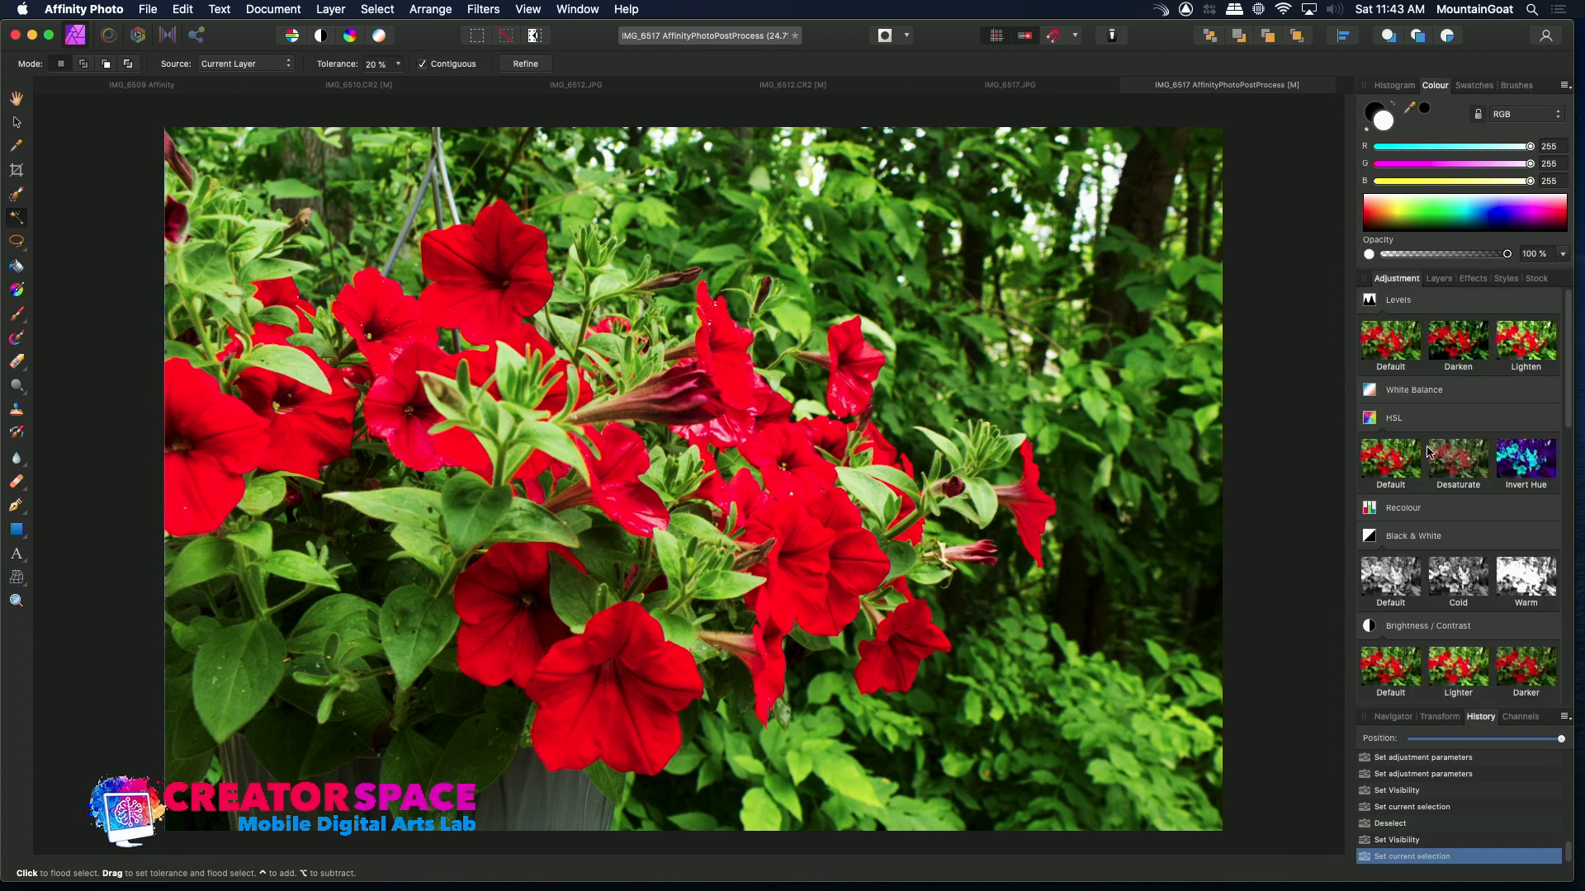
left_click(1399, 459)
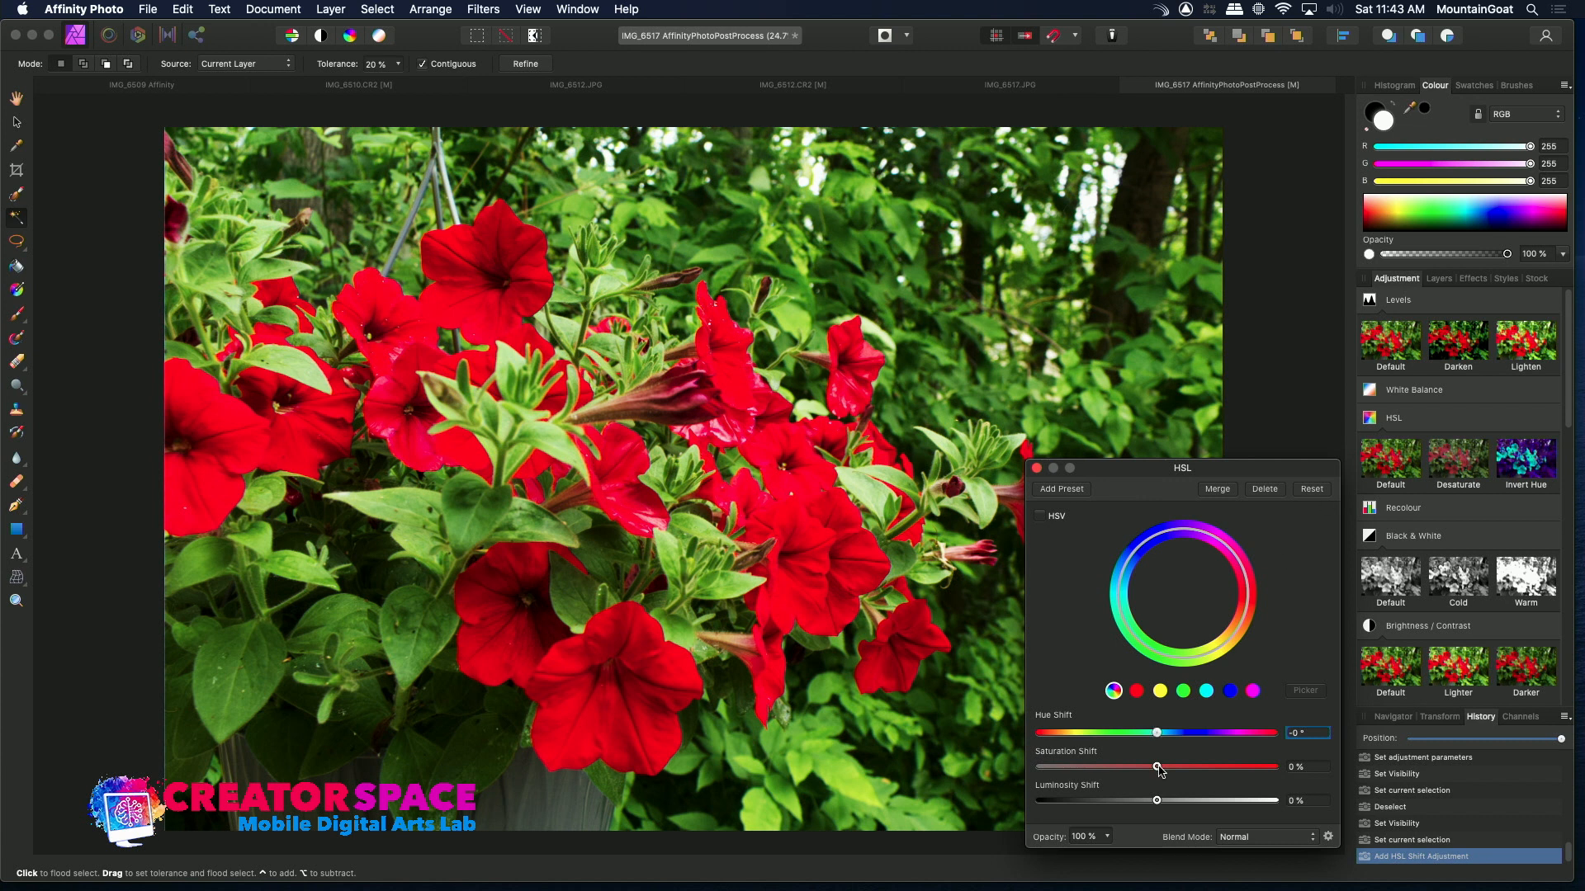
left_click_drag(1157, 768, 1204, 789)
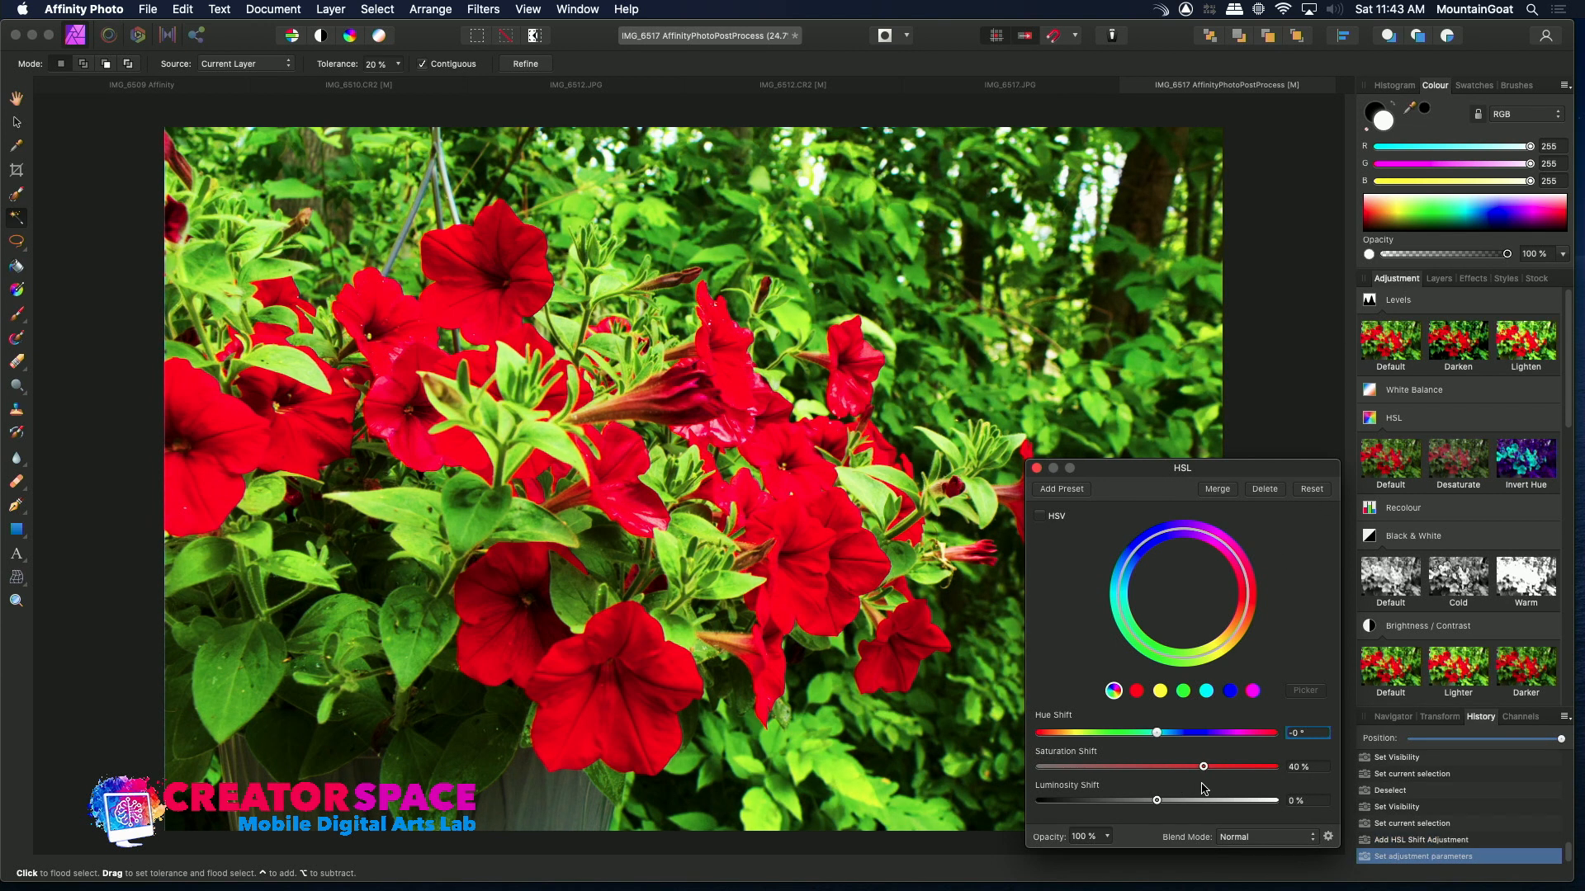
key("super+z")
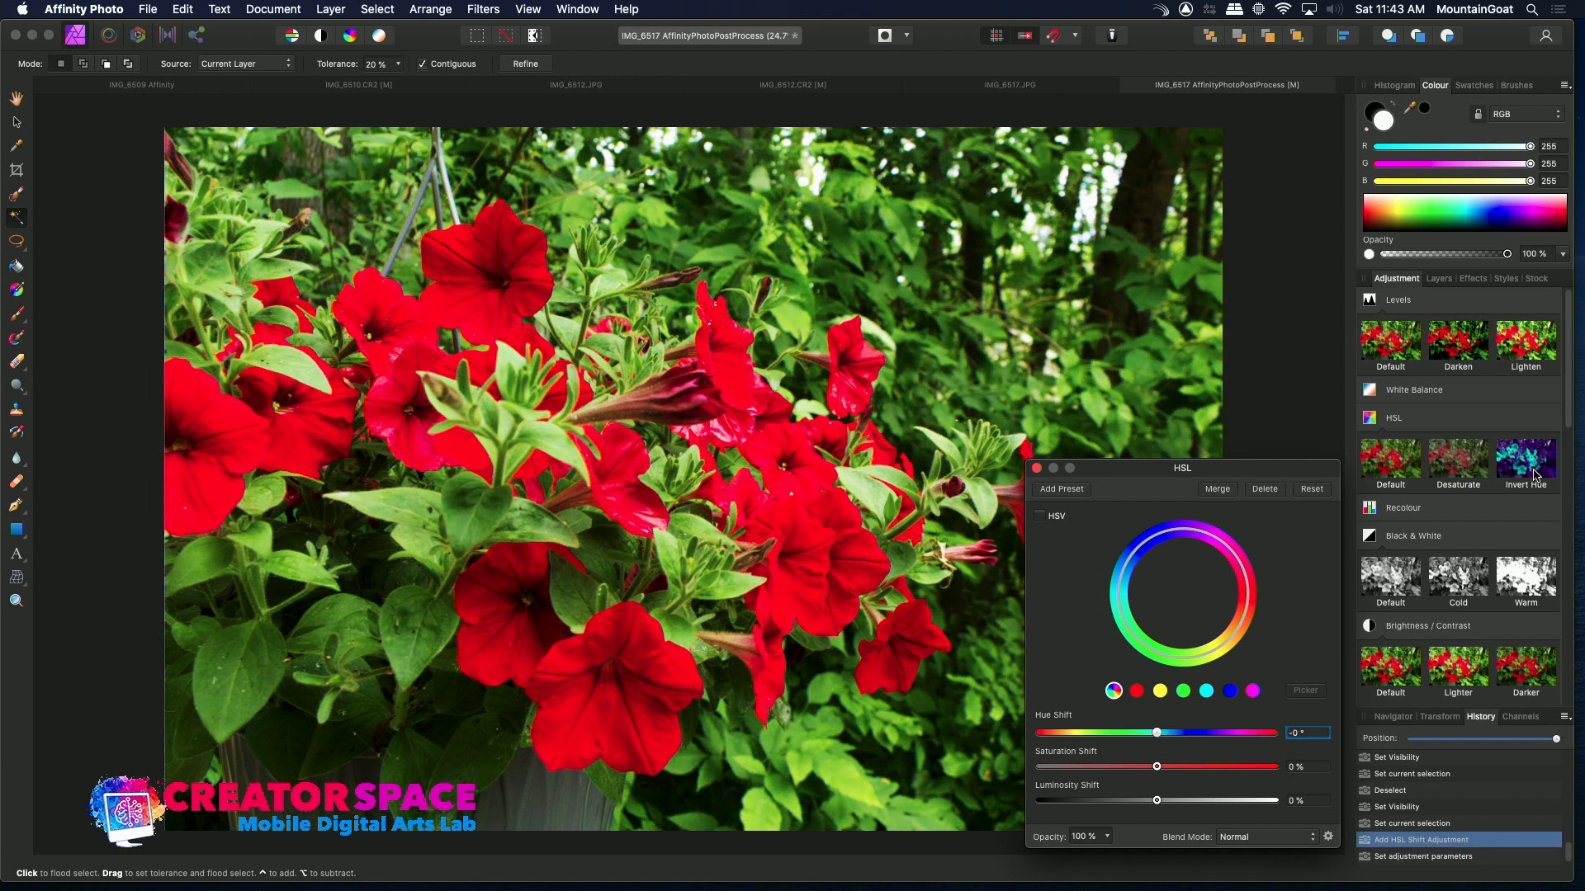
Hide the original Background layer and move the pasted layer to the top of the layer stack
left_click(1440, 279)
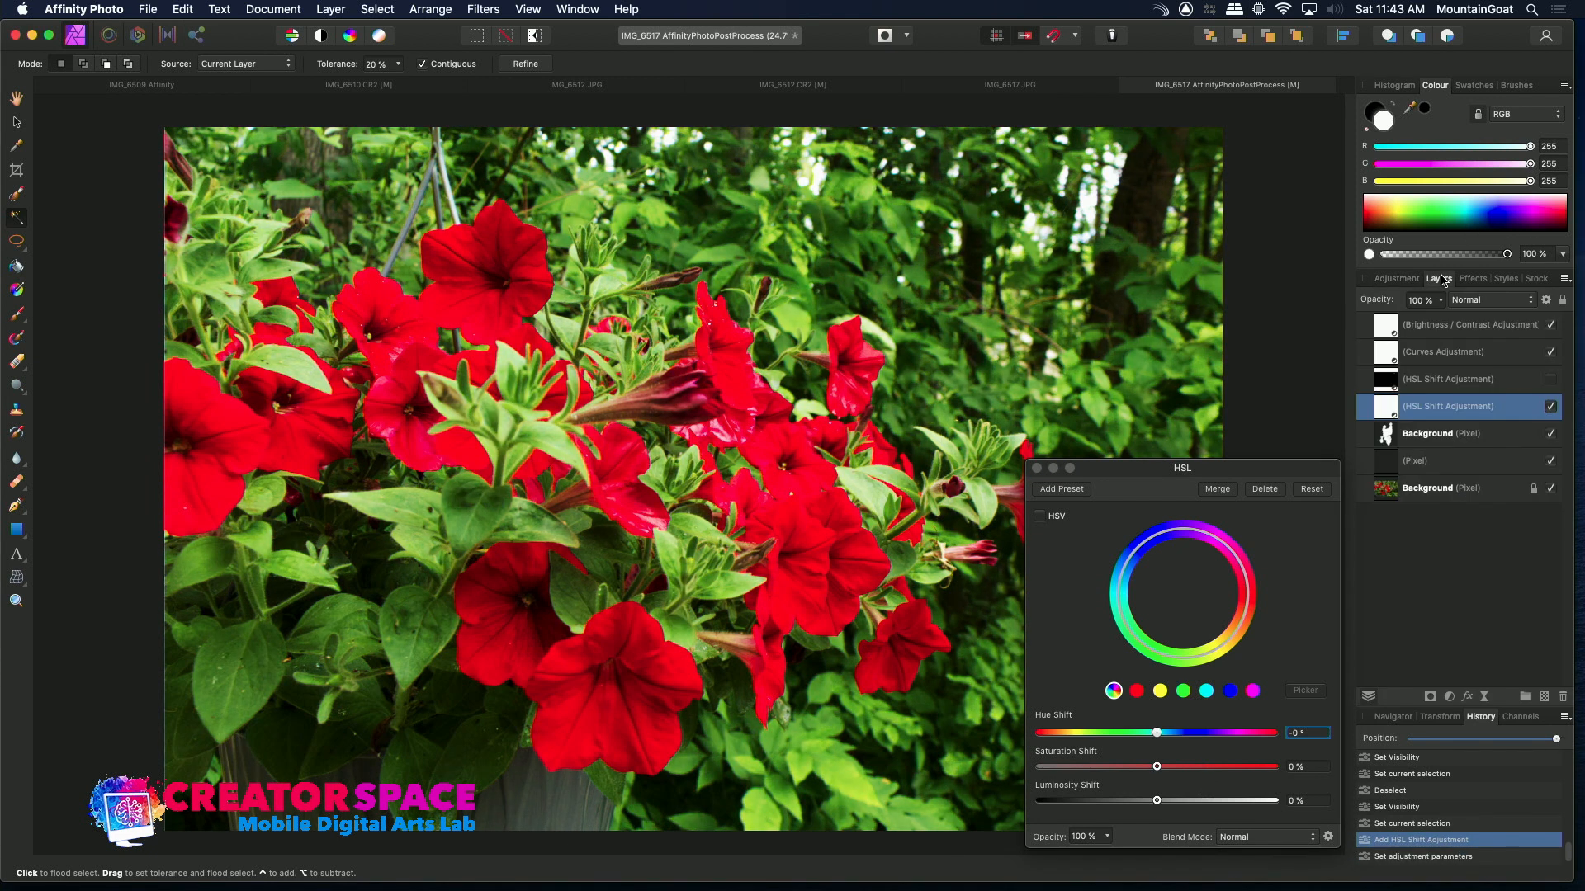
left_click(1498, 437)
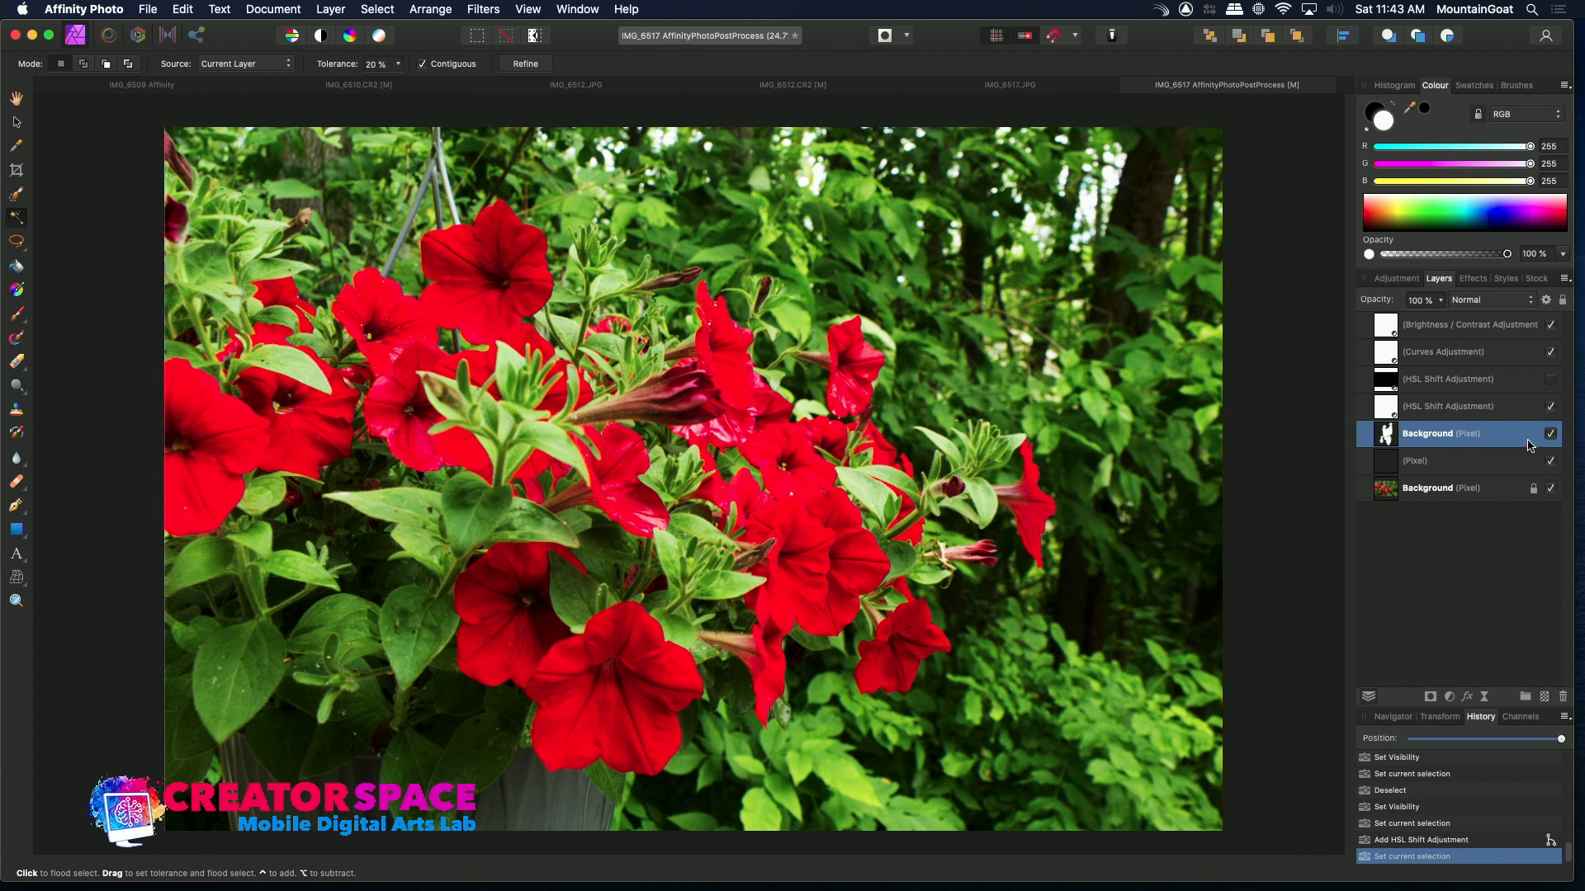
left_click(1551, 489)
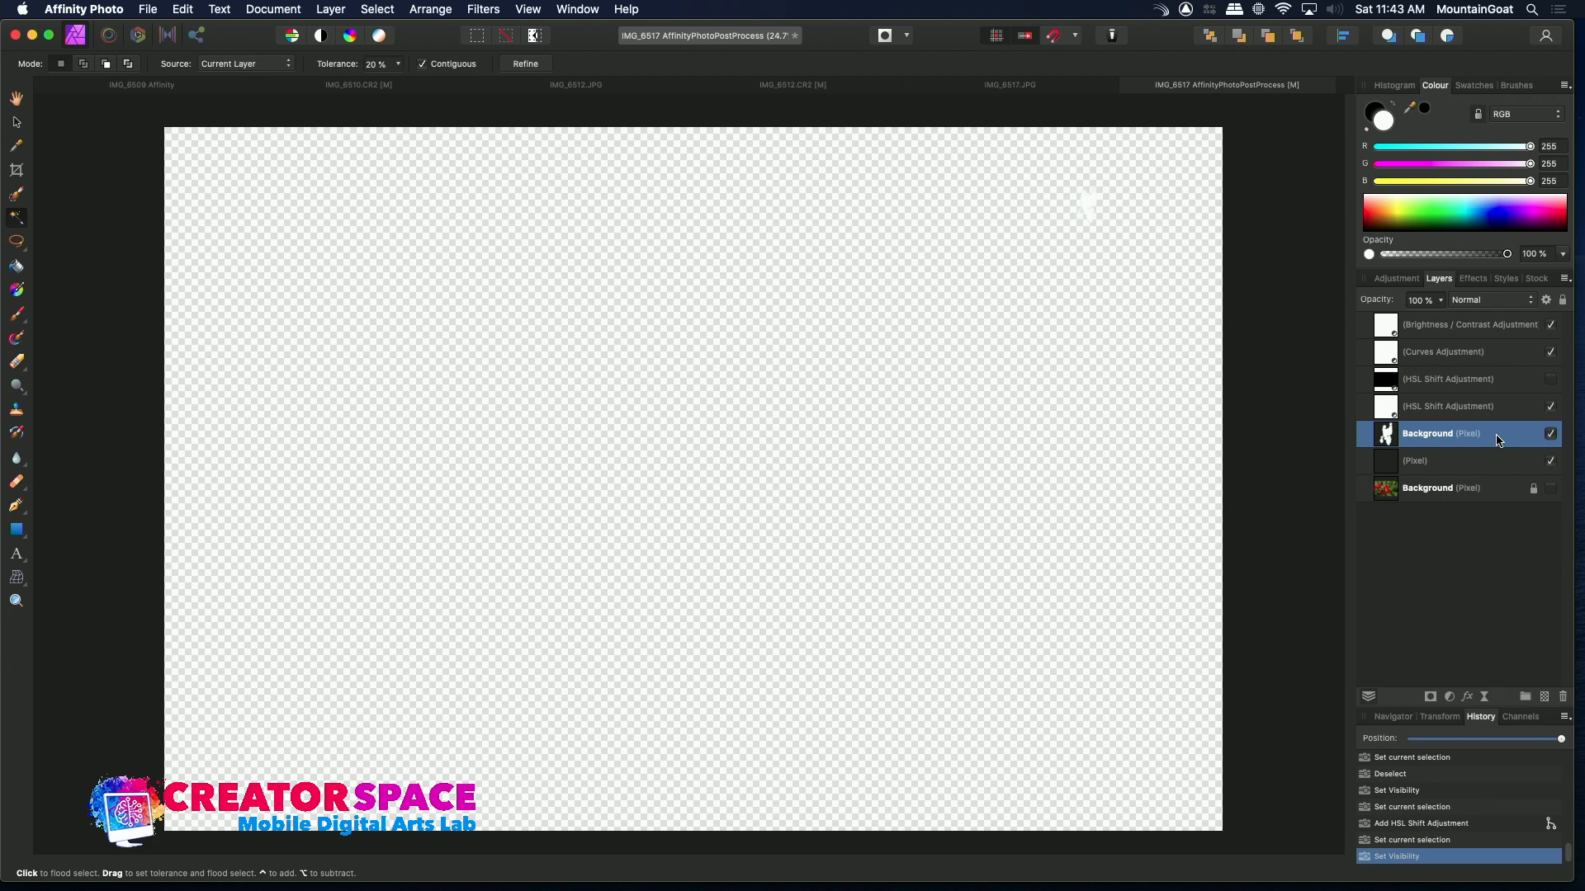
left_click_drag(1498, 440, 1478, 319)
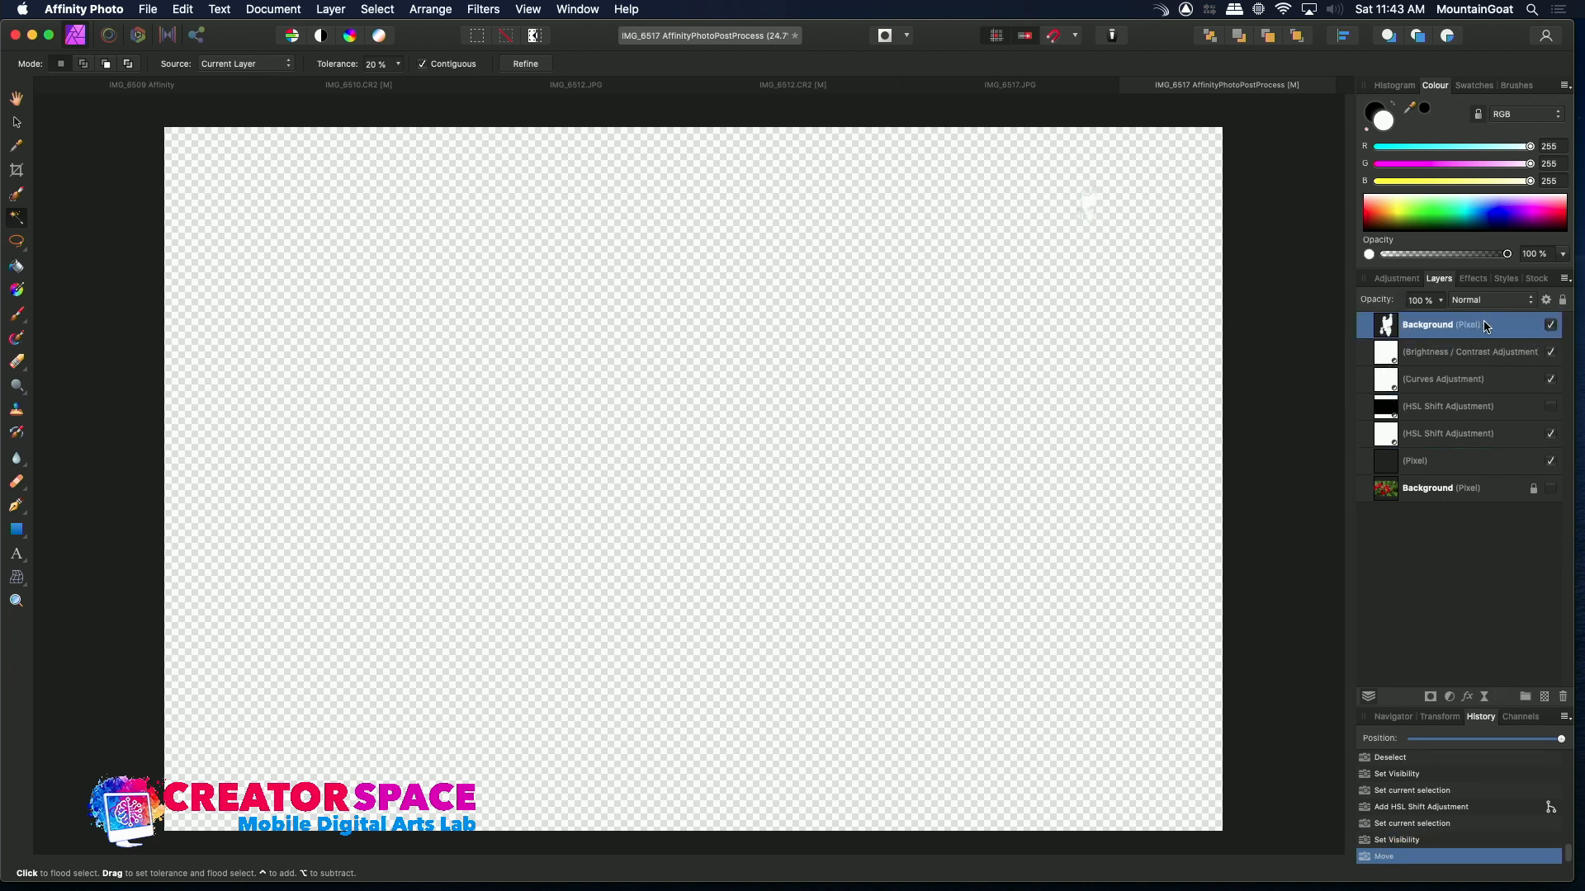
Add an HSL adjustment with a hue shift of 91° and luminosity shift of -29%
left_click(1401, 280)
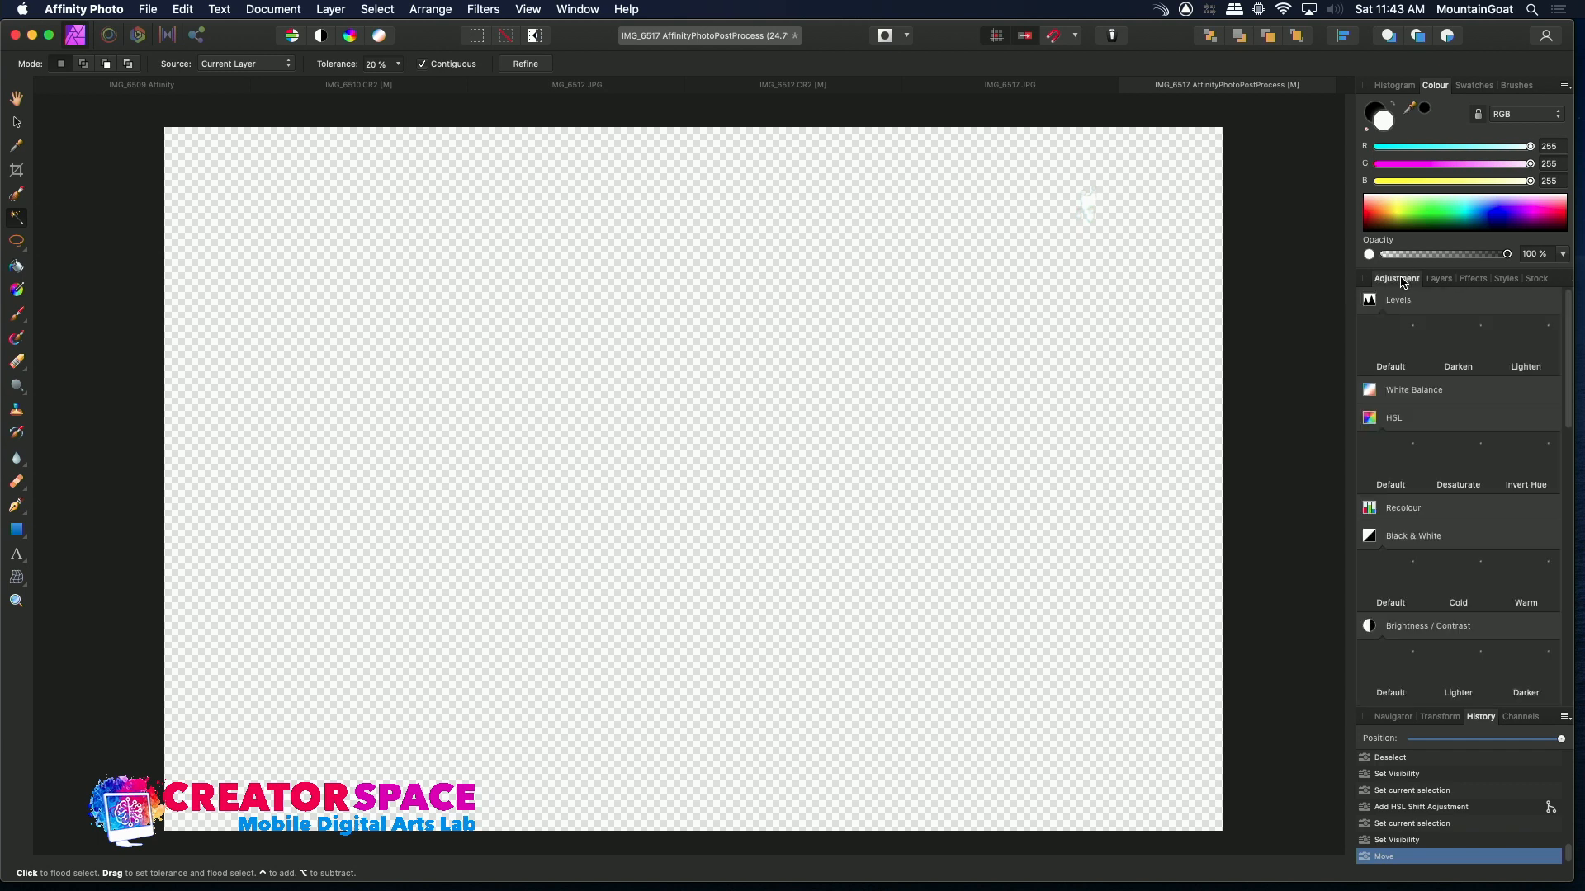
left_click(1397, 469)
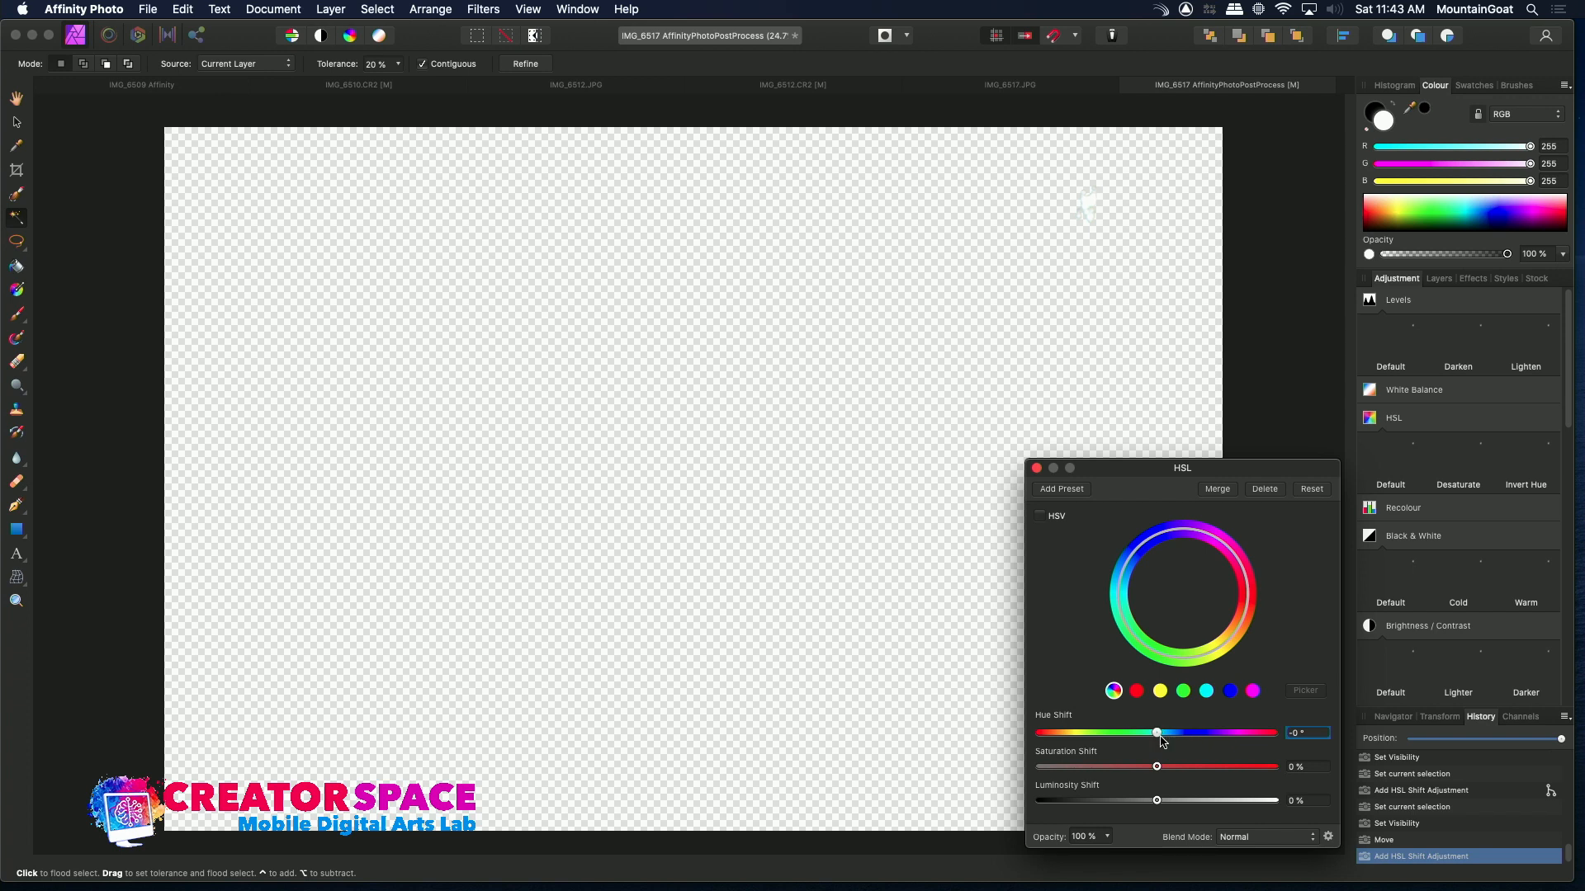
left_click_drag(1159, 738, 1215, 739)
left_click_drag(1156, 801, 1121, 802)
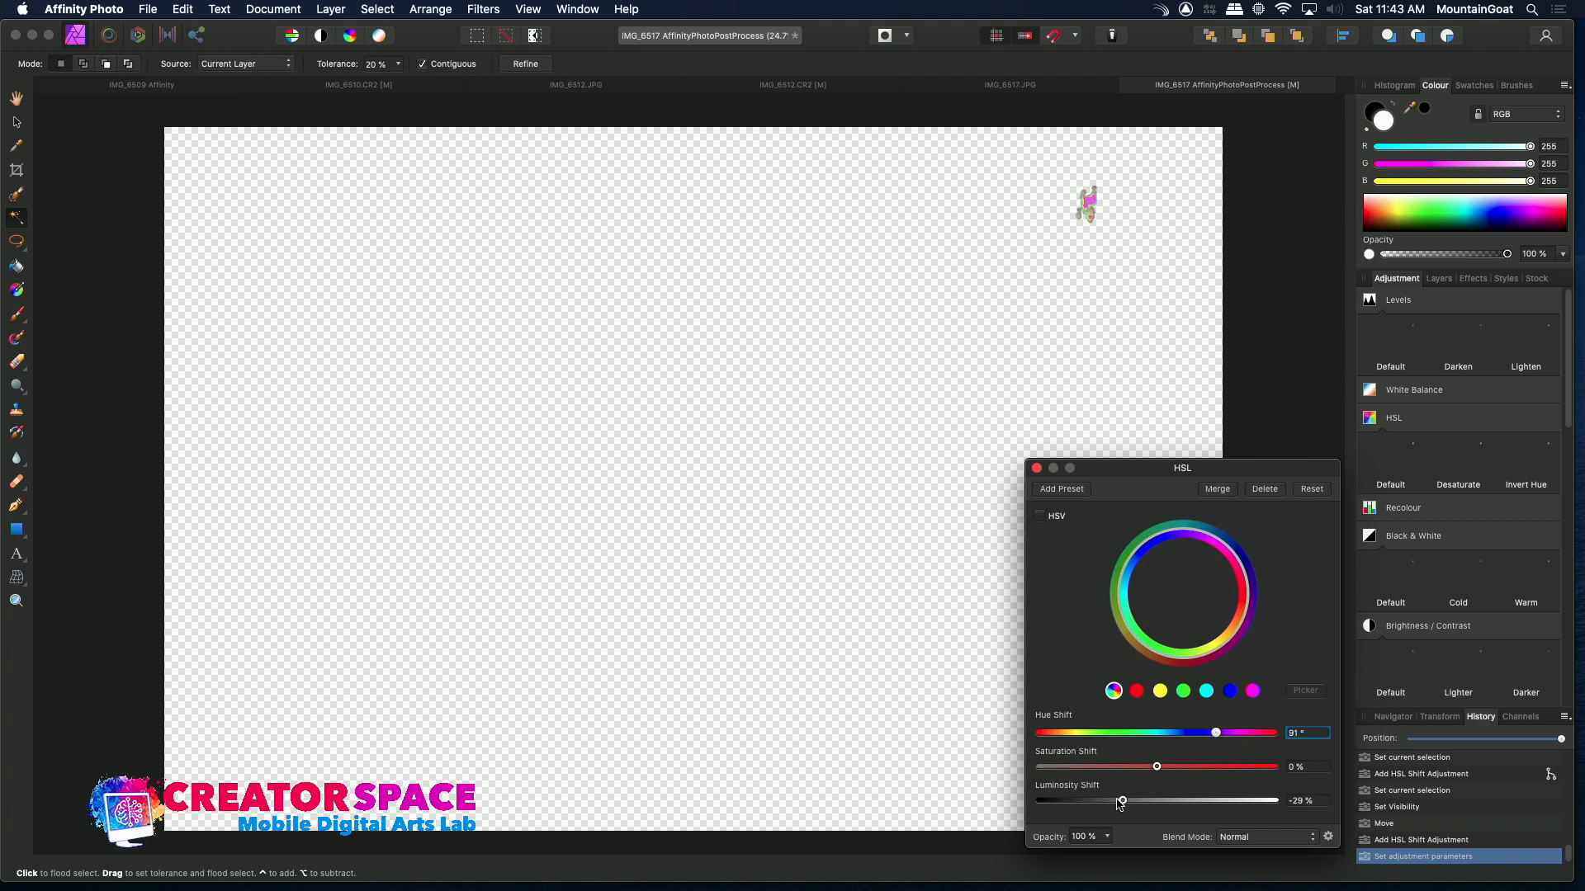
Show the original Background layer and compare the image with the HSL Shift adjustments switched on and off
left_click(1439, 281)
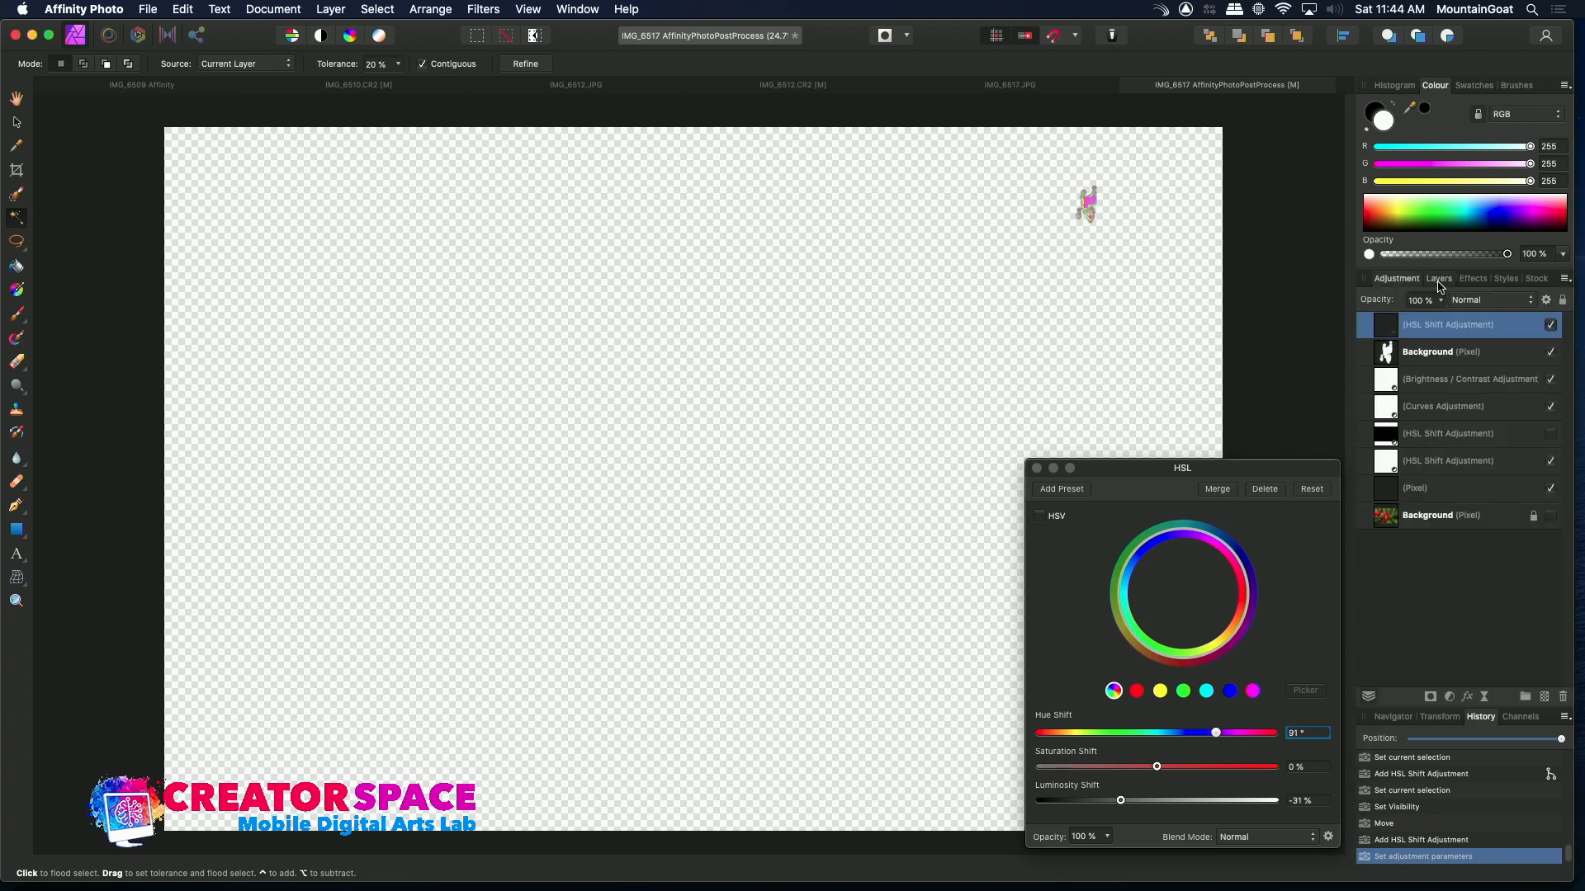
left_click(1550, 515)
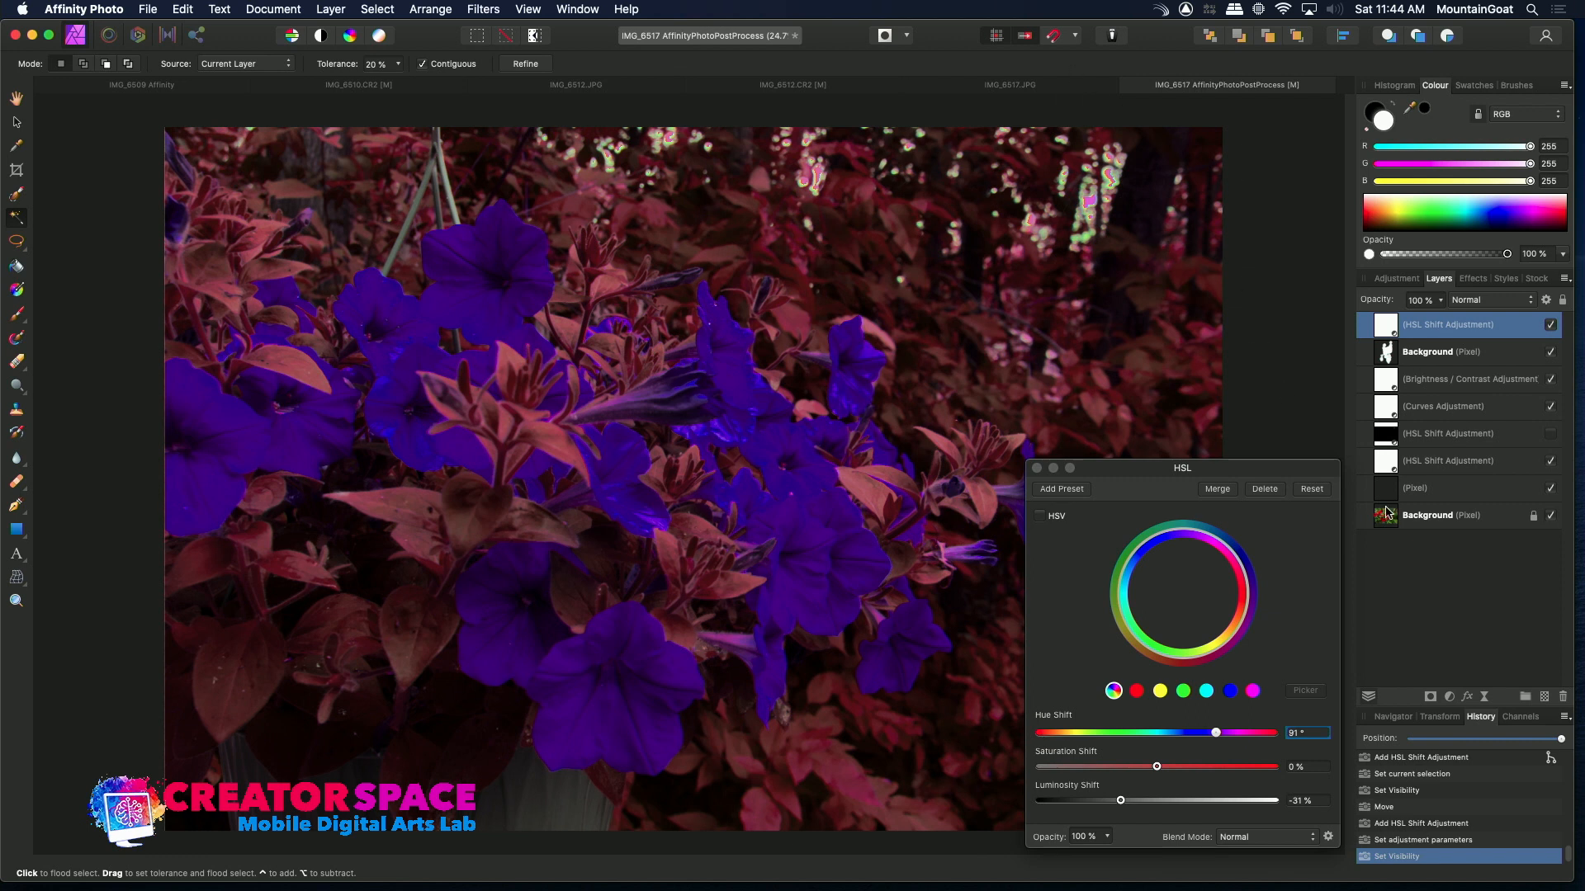
left_click(1551, 462)
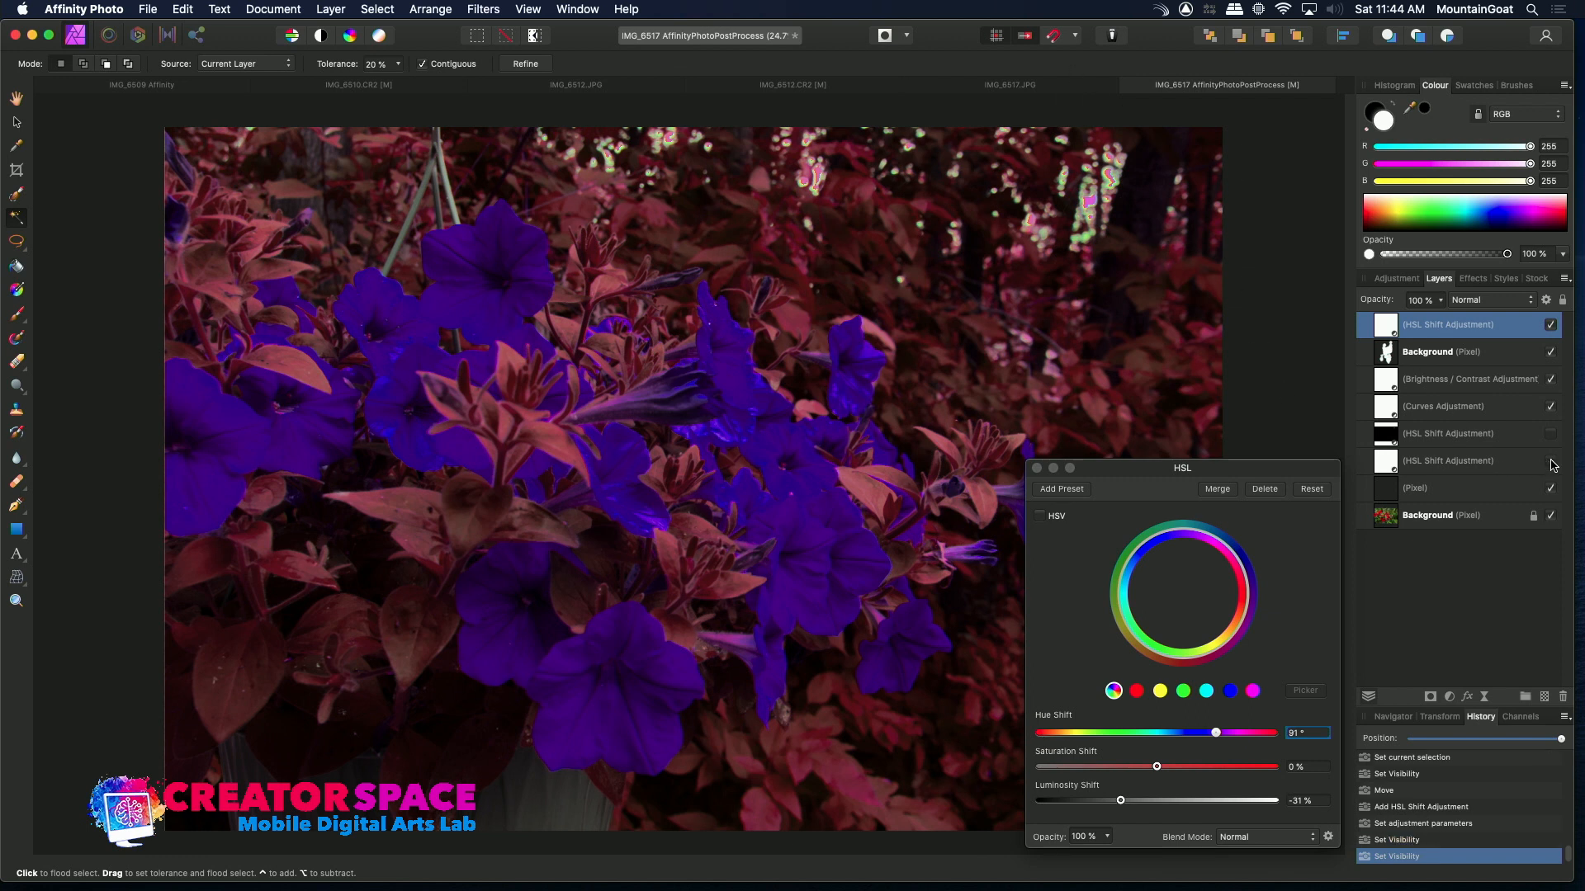
left_click(1552, 326)
left_click(1551, 326)
left_click(1552, 326)
left_click(1551, 326)
left_click(1551, 326)
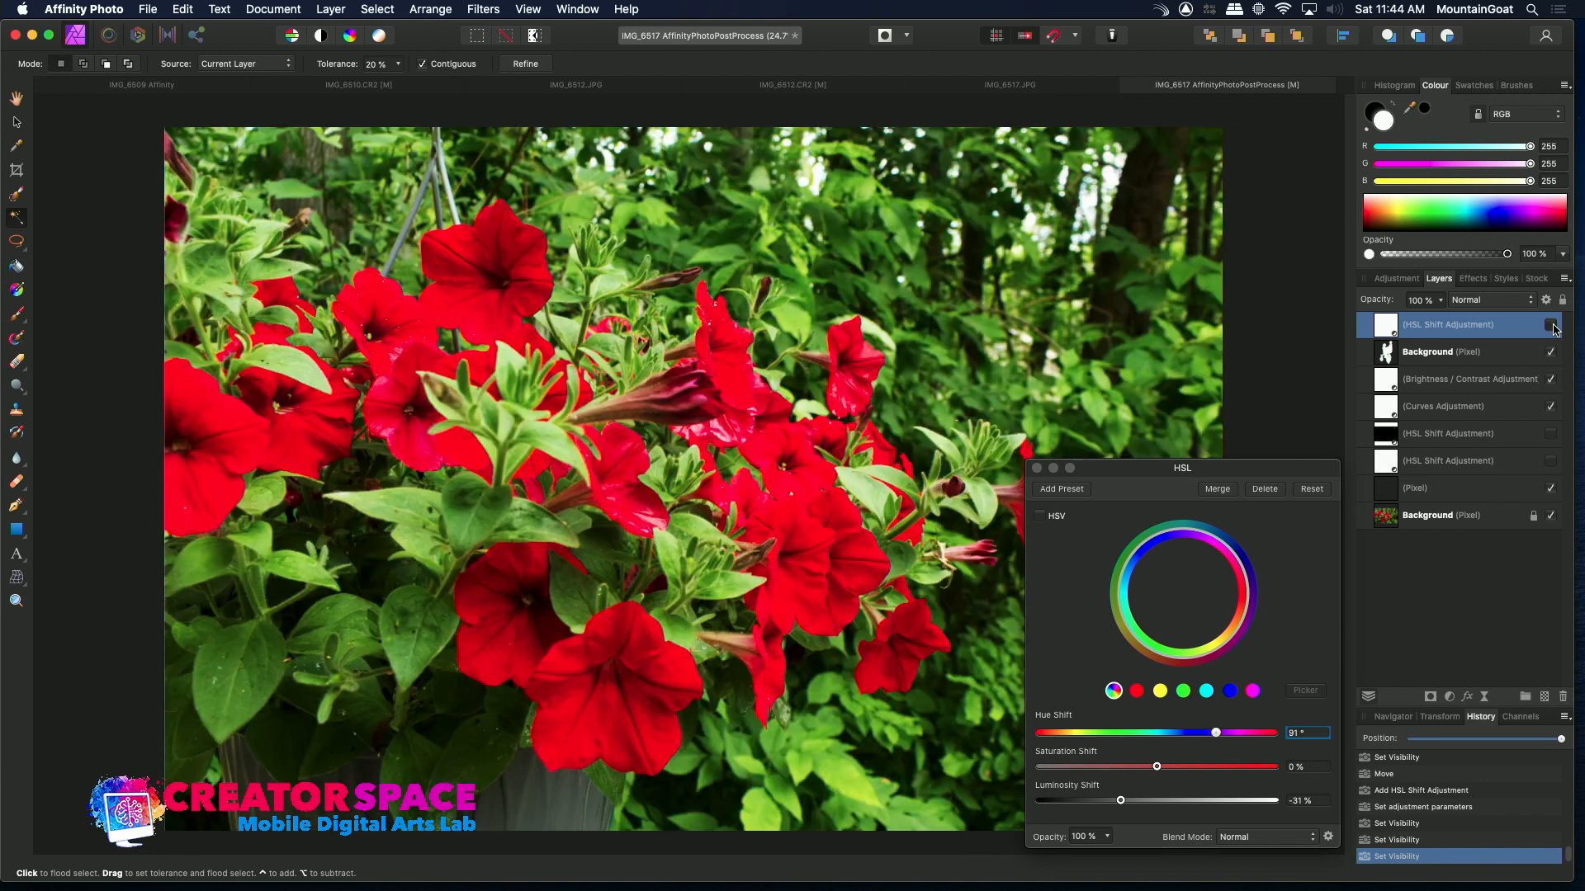
Hide the pasted layer, the pixel layer and the HSL adjustments, and select the original Background layer
left_click(1485, 355)
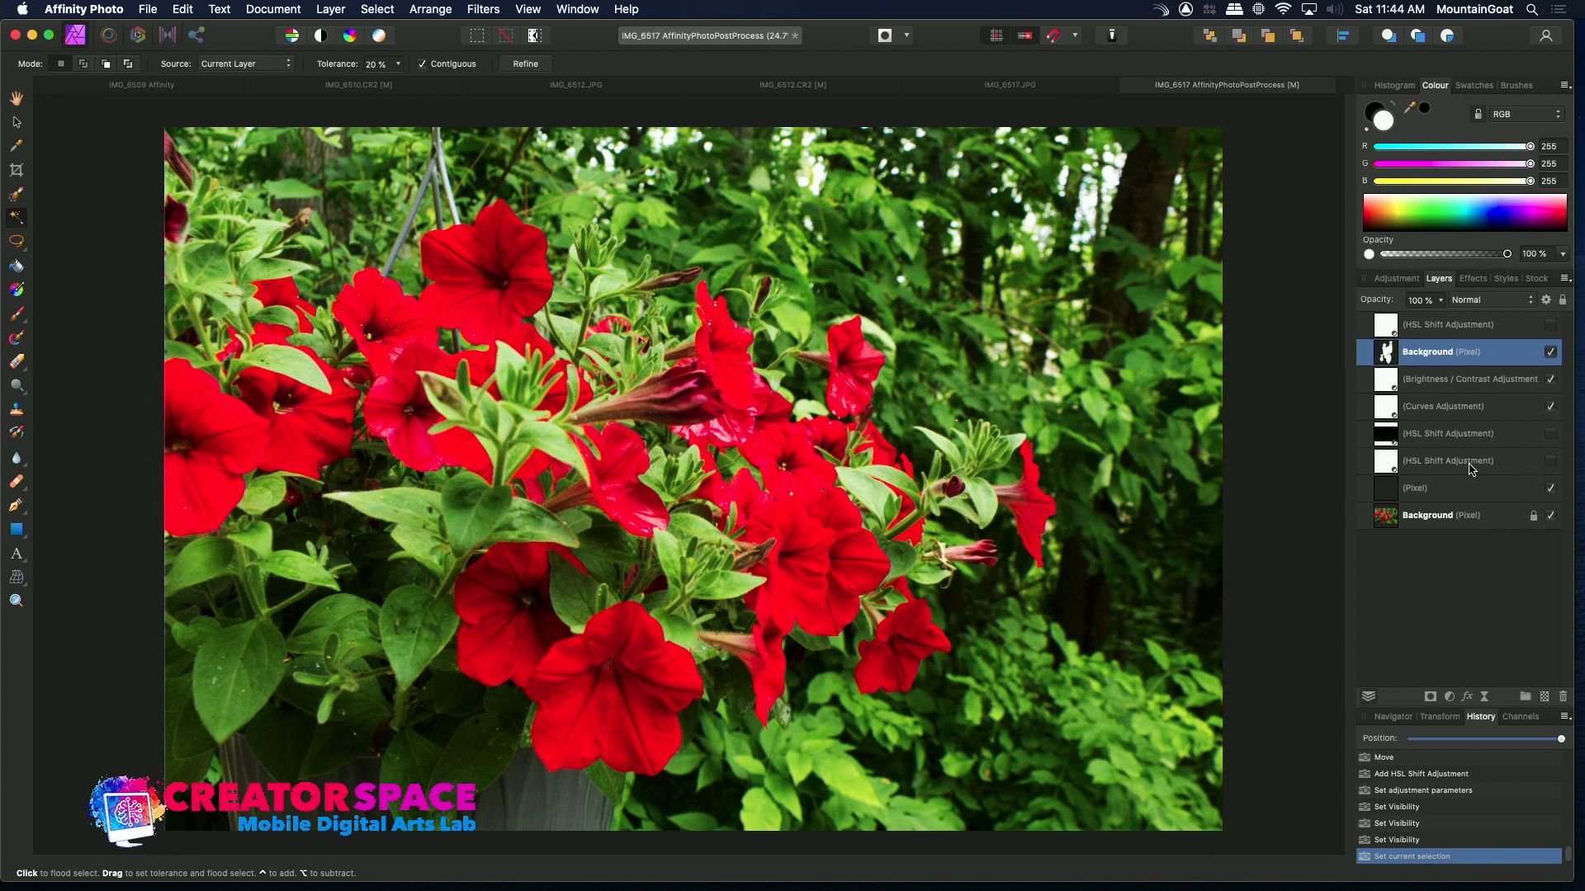
left_click(1478, 490)
left_click(1551, 489)
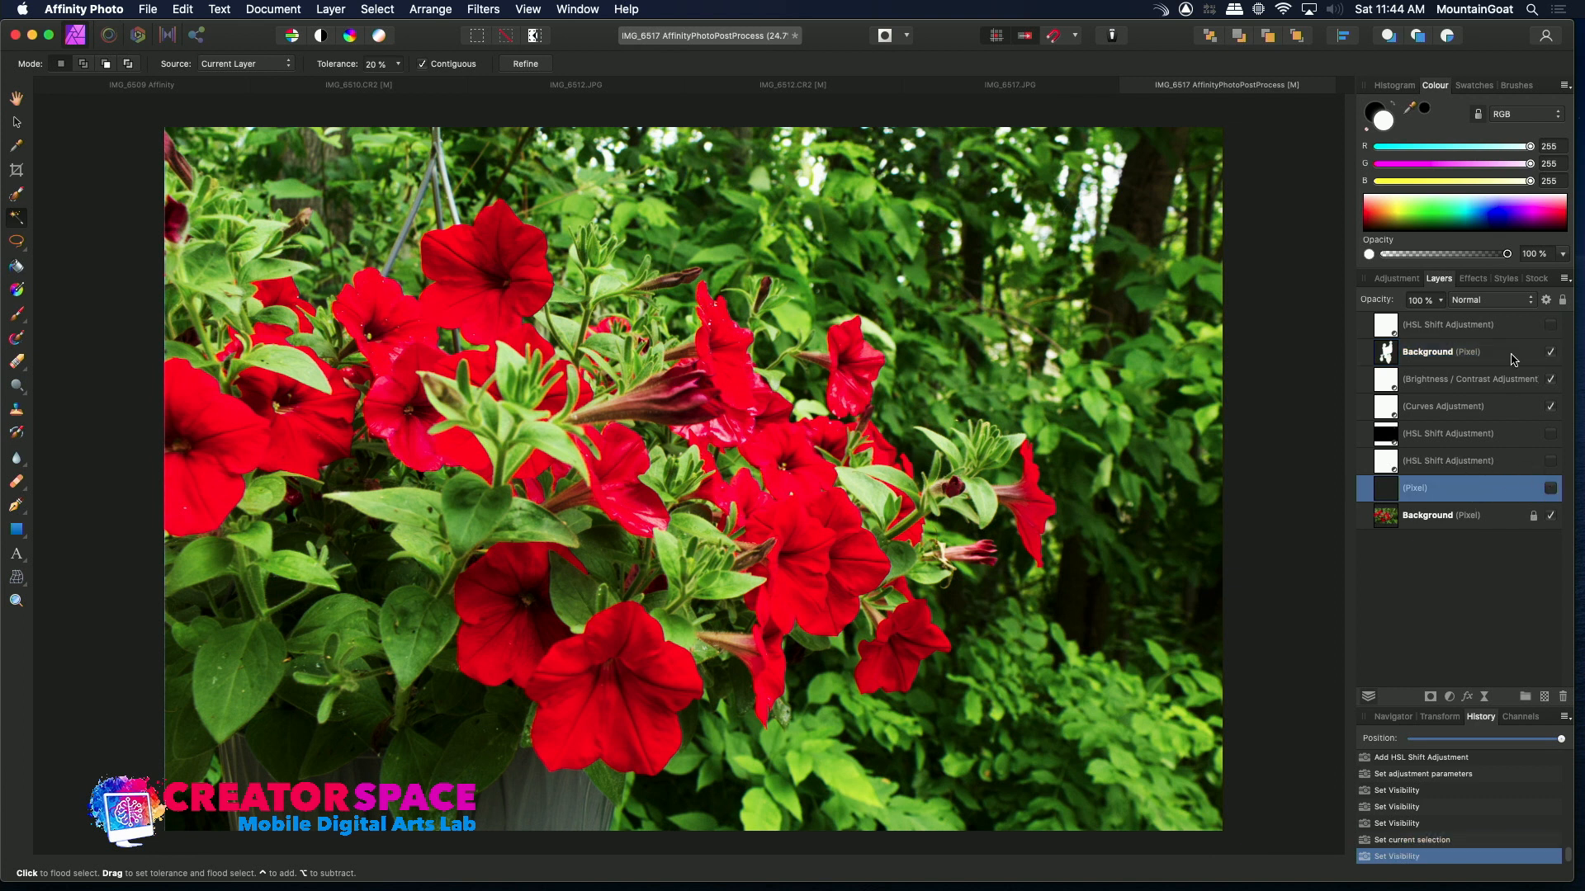
left_click(1546, 354)
left_click(1548, 354)
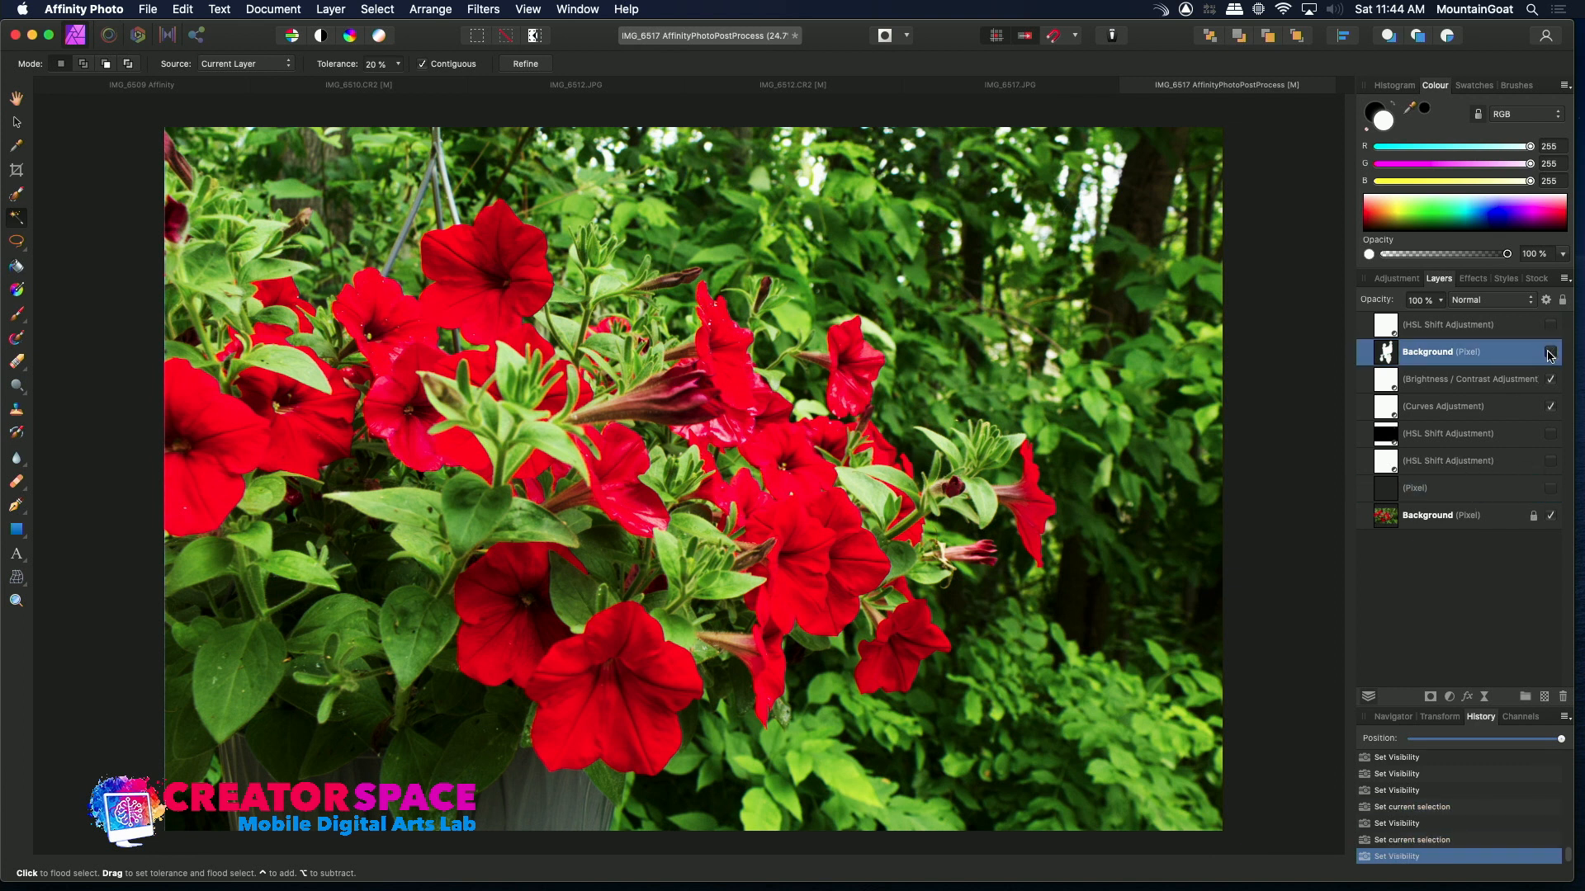
left_click(1550, 463)
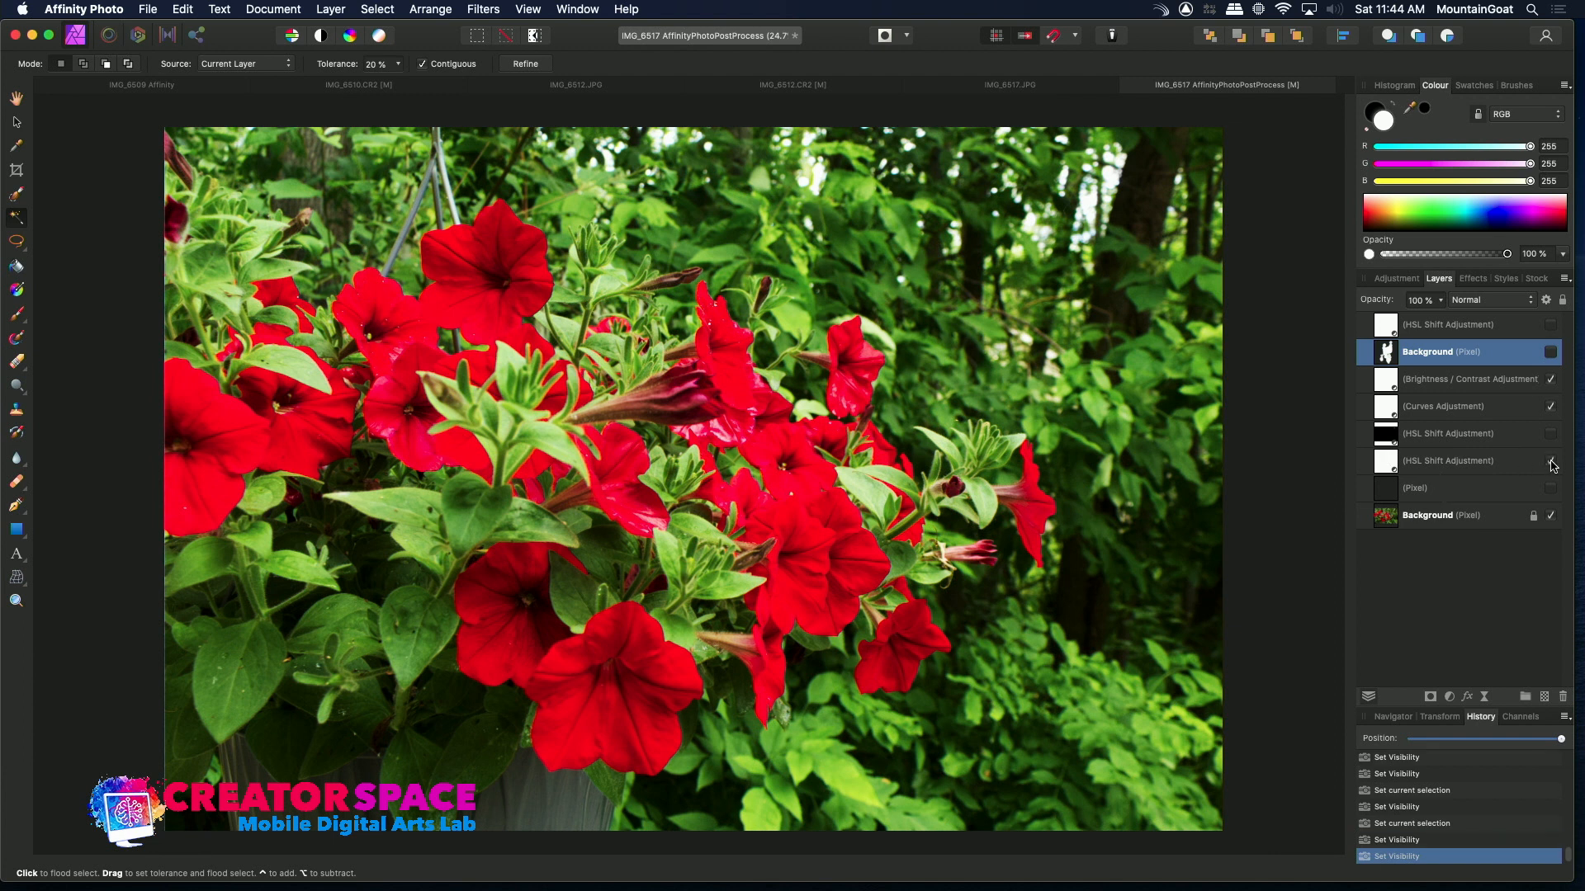
left_click(1551, 435)
left_click(1550, 460)
left_click(1551, 324)
left_click(1551, 324)
left_click(1469, 492)
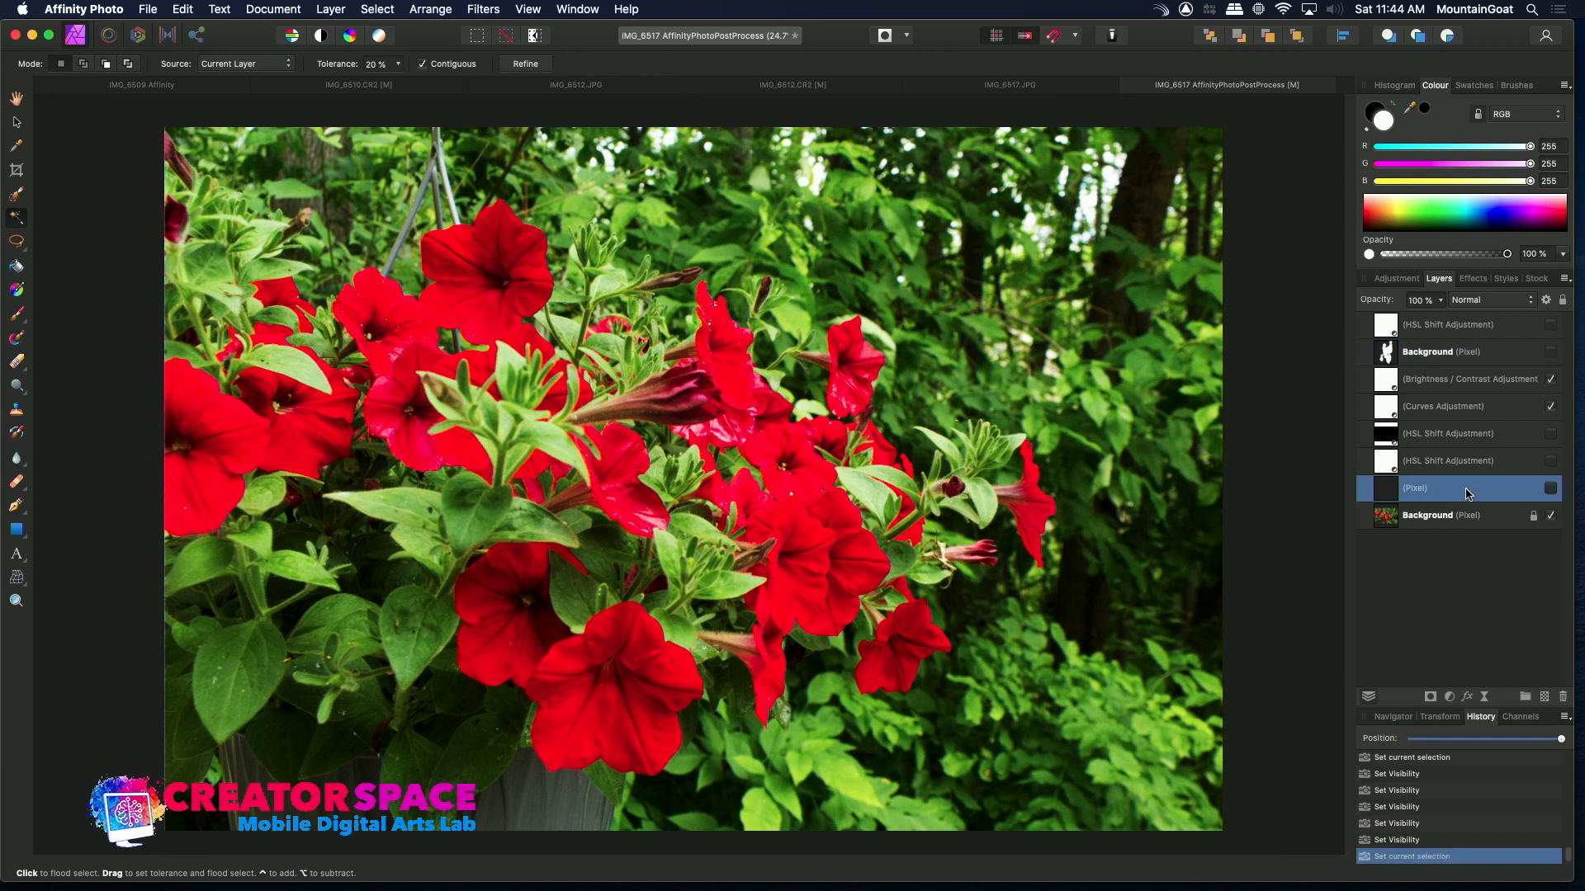
left_click(1428, 516)
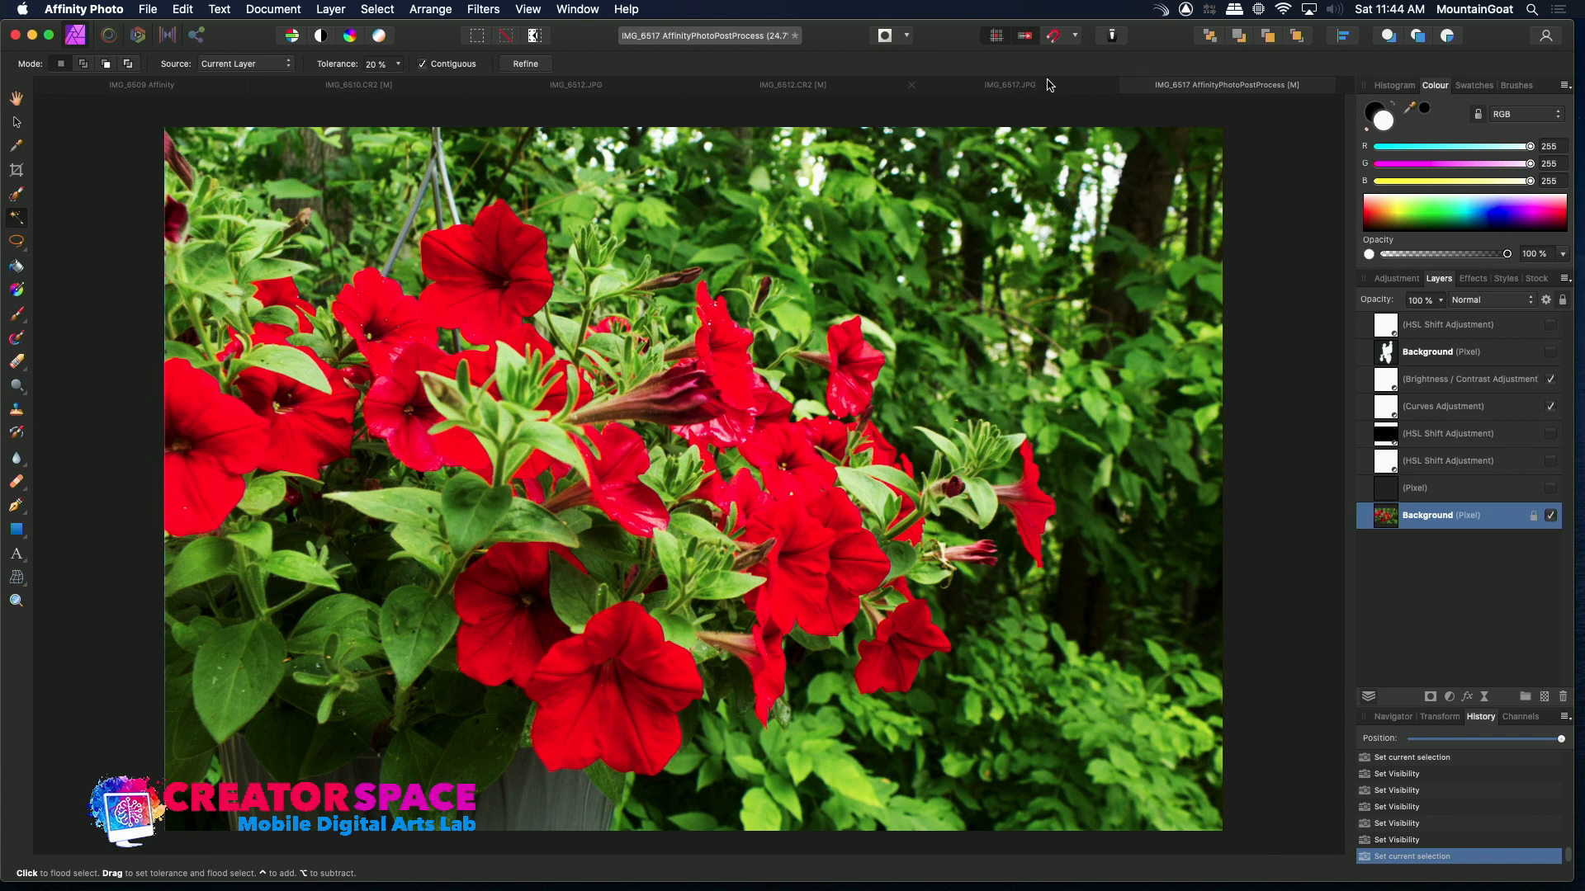
Clear the current selection on the original Background layer
left_click(16, 361)
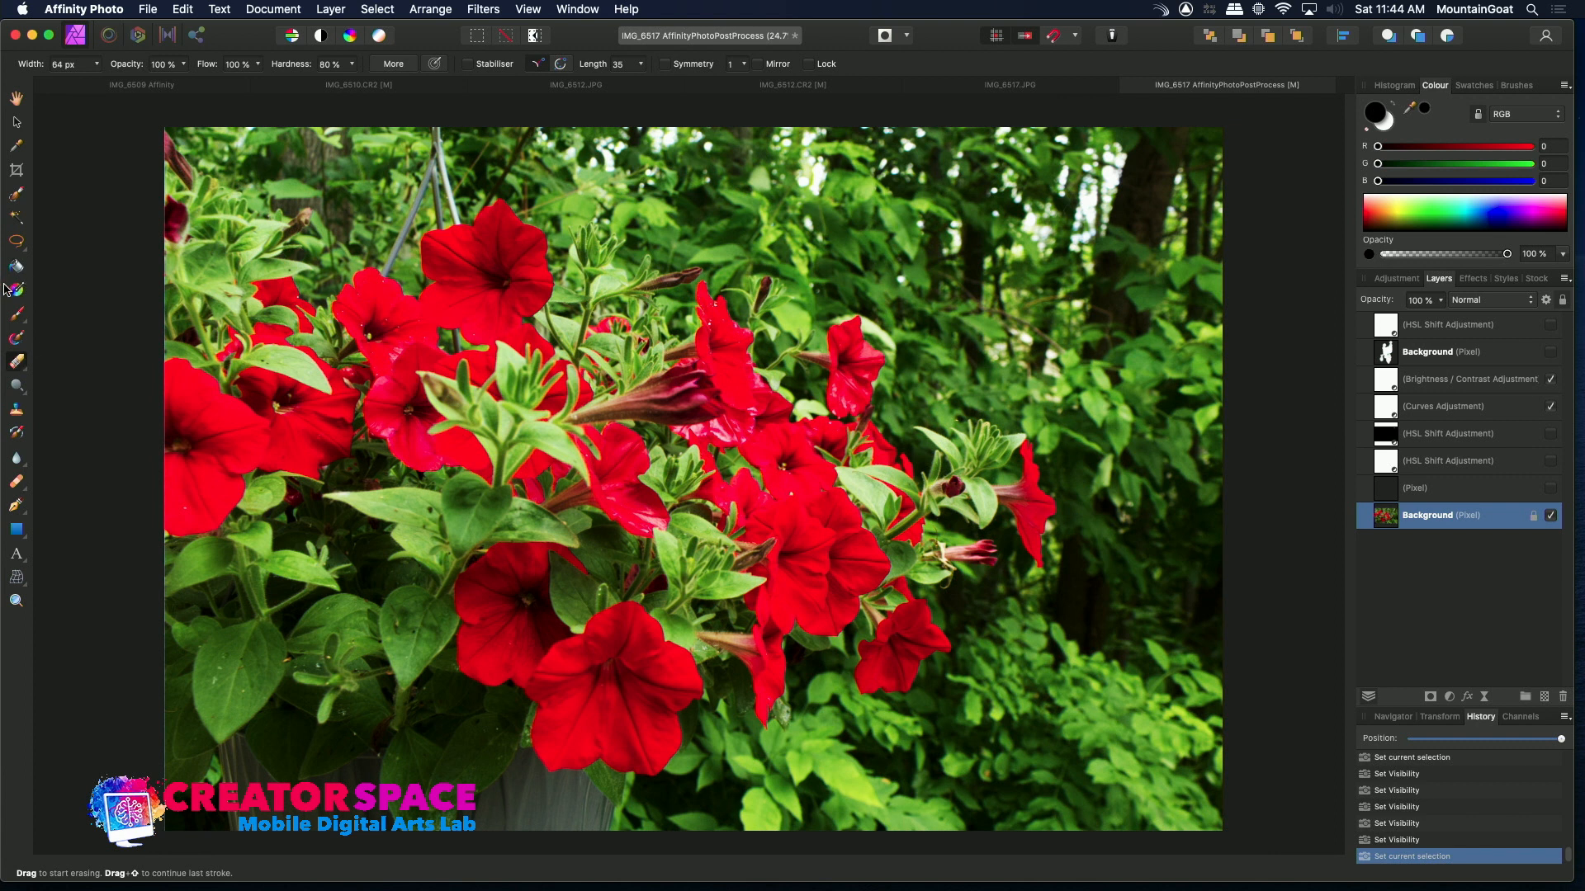
left_click(17, 98)
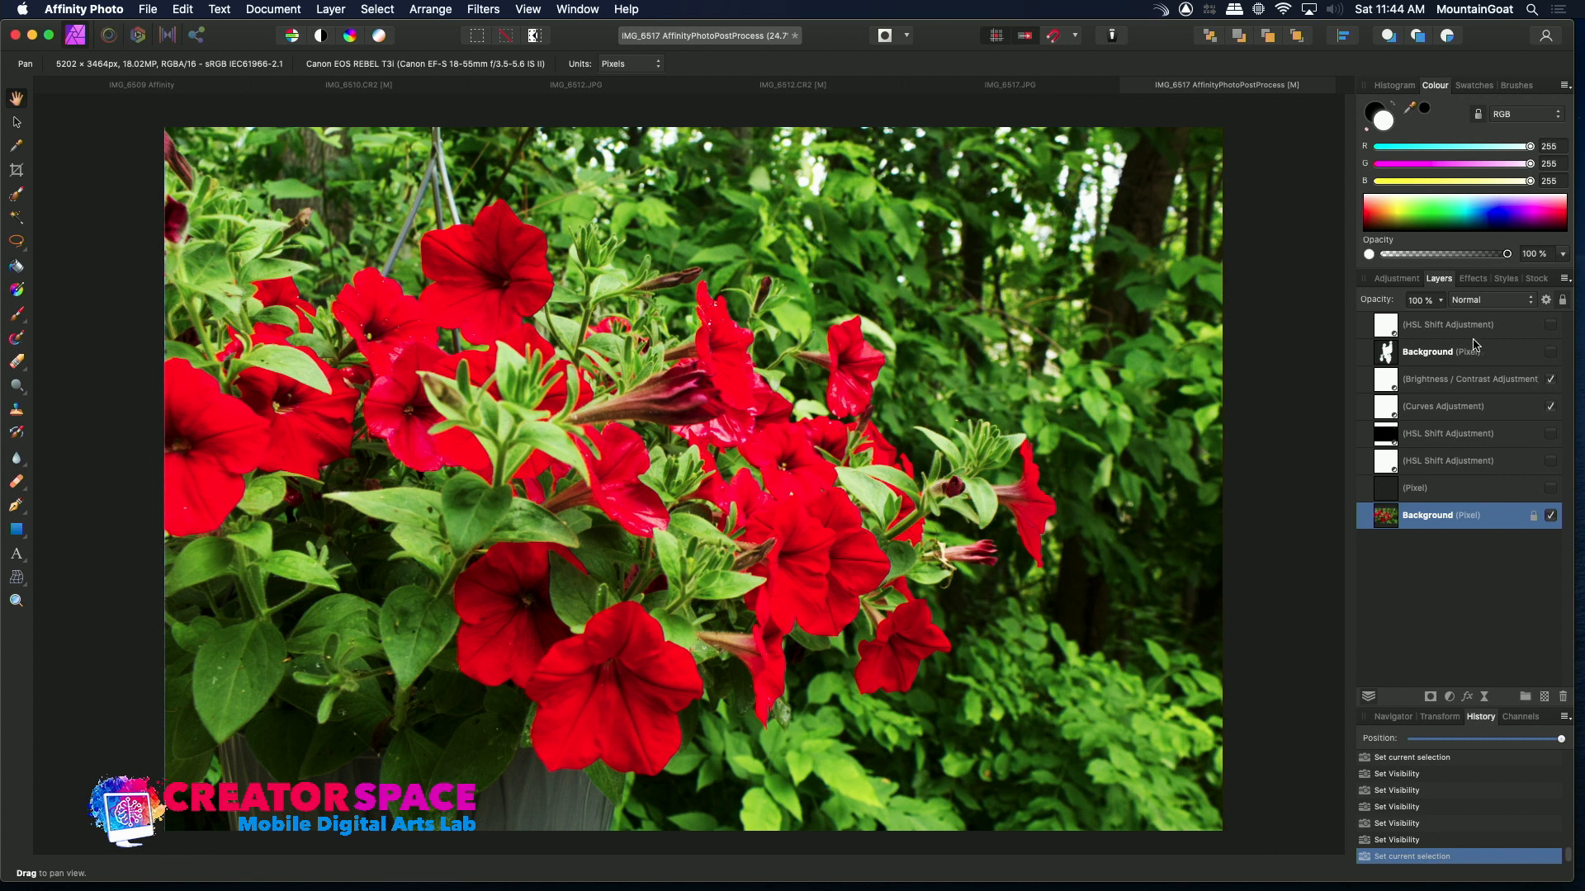
double_click(1425, 516)
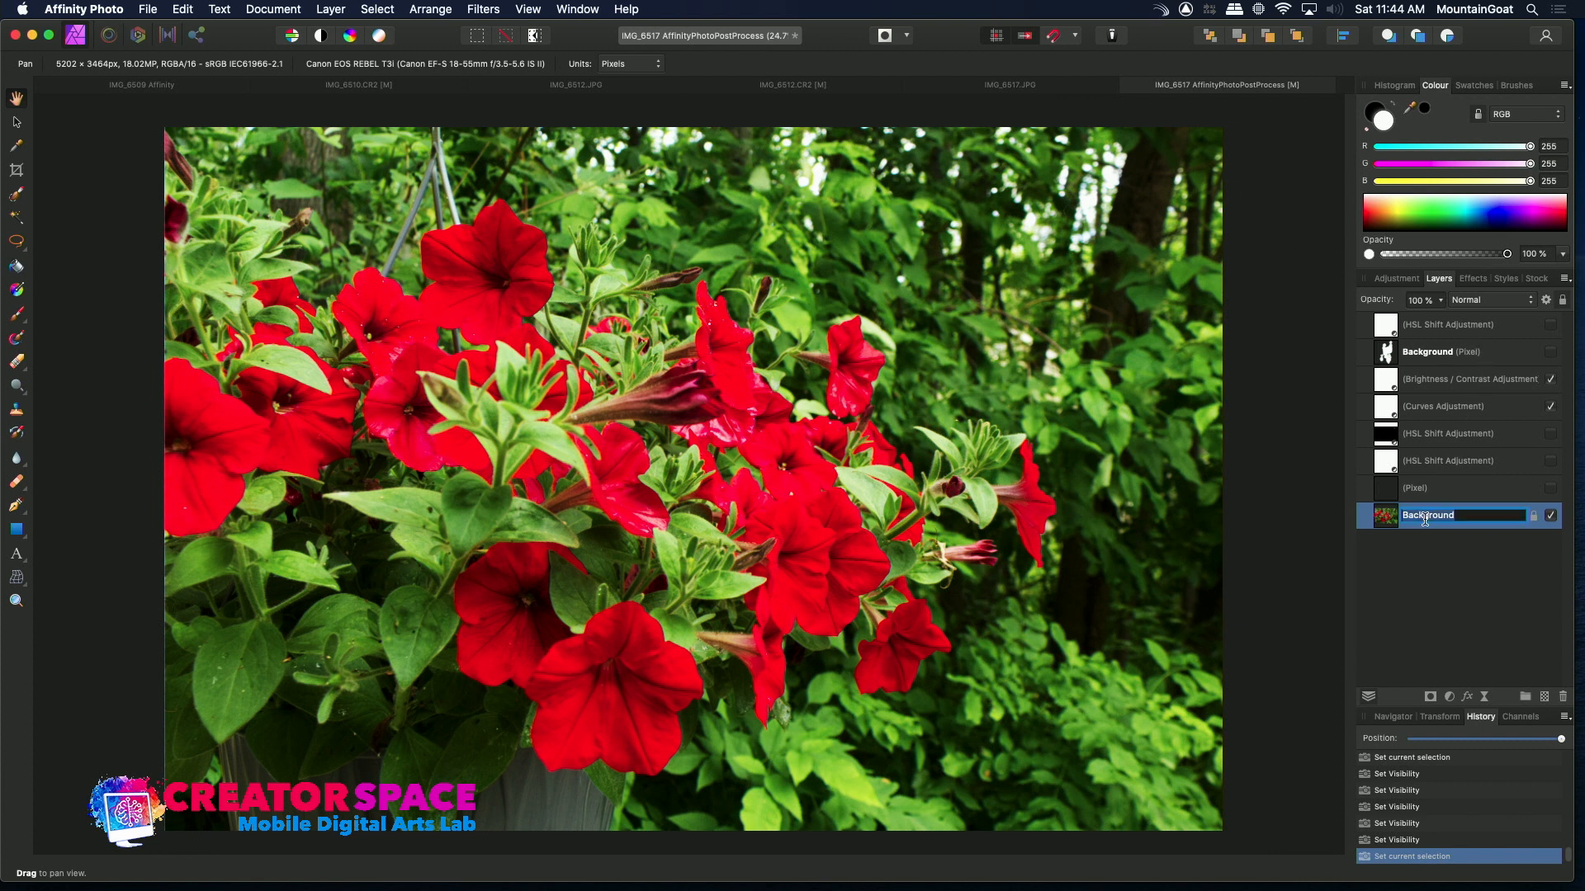
key("super+d")
Draw a freehand selection around the foliage just above the central red flowers
left_click(16, 241)
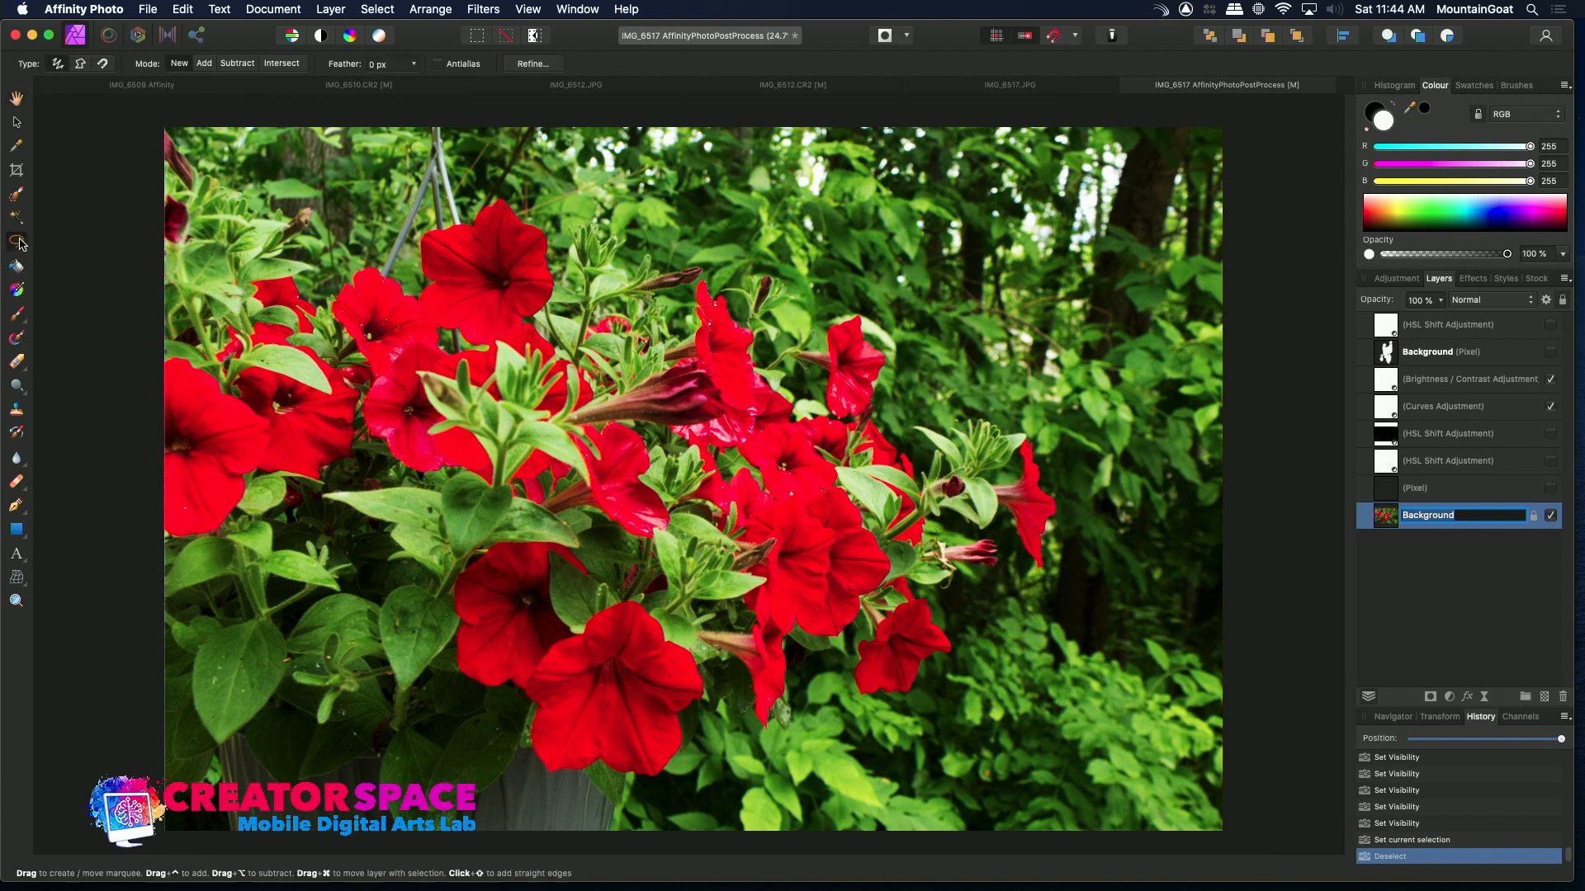
mouse_move(517, 239)
left_mouse_down()
mouse_move(652, 277)
mouse_move(784, 351)
mouse_move(811, 440)
mouse_move(584, 456)
mouse_move(508, 359)
mouse_move(517, 240)
left_mouse_up()
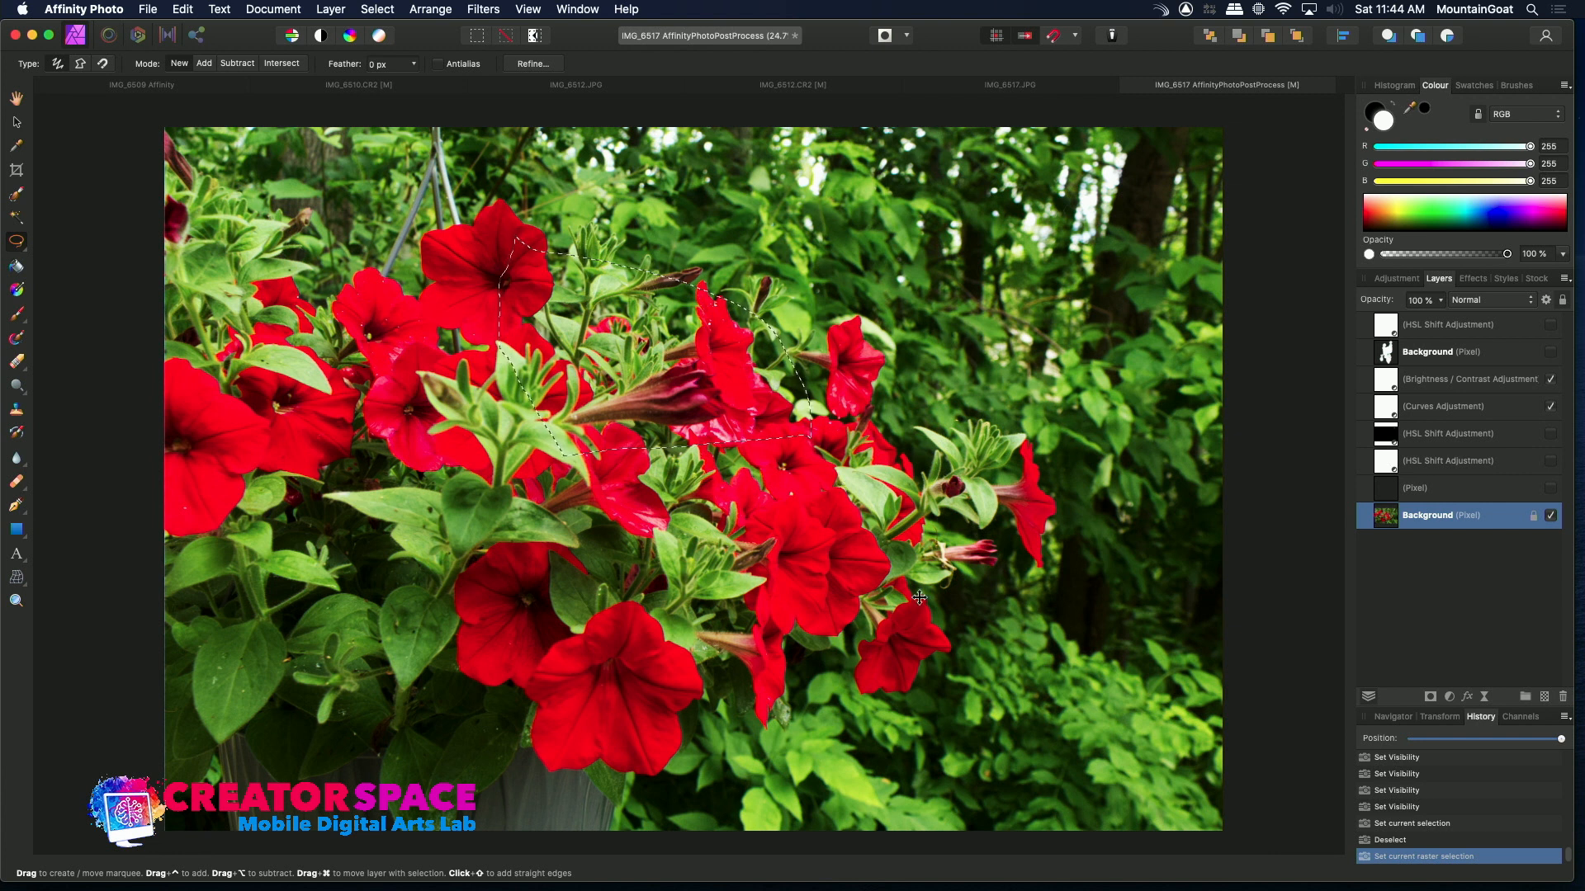
Add an HSL adjustment to the selected foliage with a hue shift of -107.4° and close its dialog
left_click(1398, 279)
left_click(1393, 457)
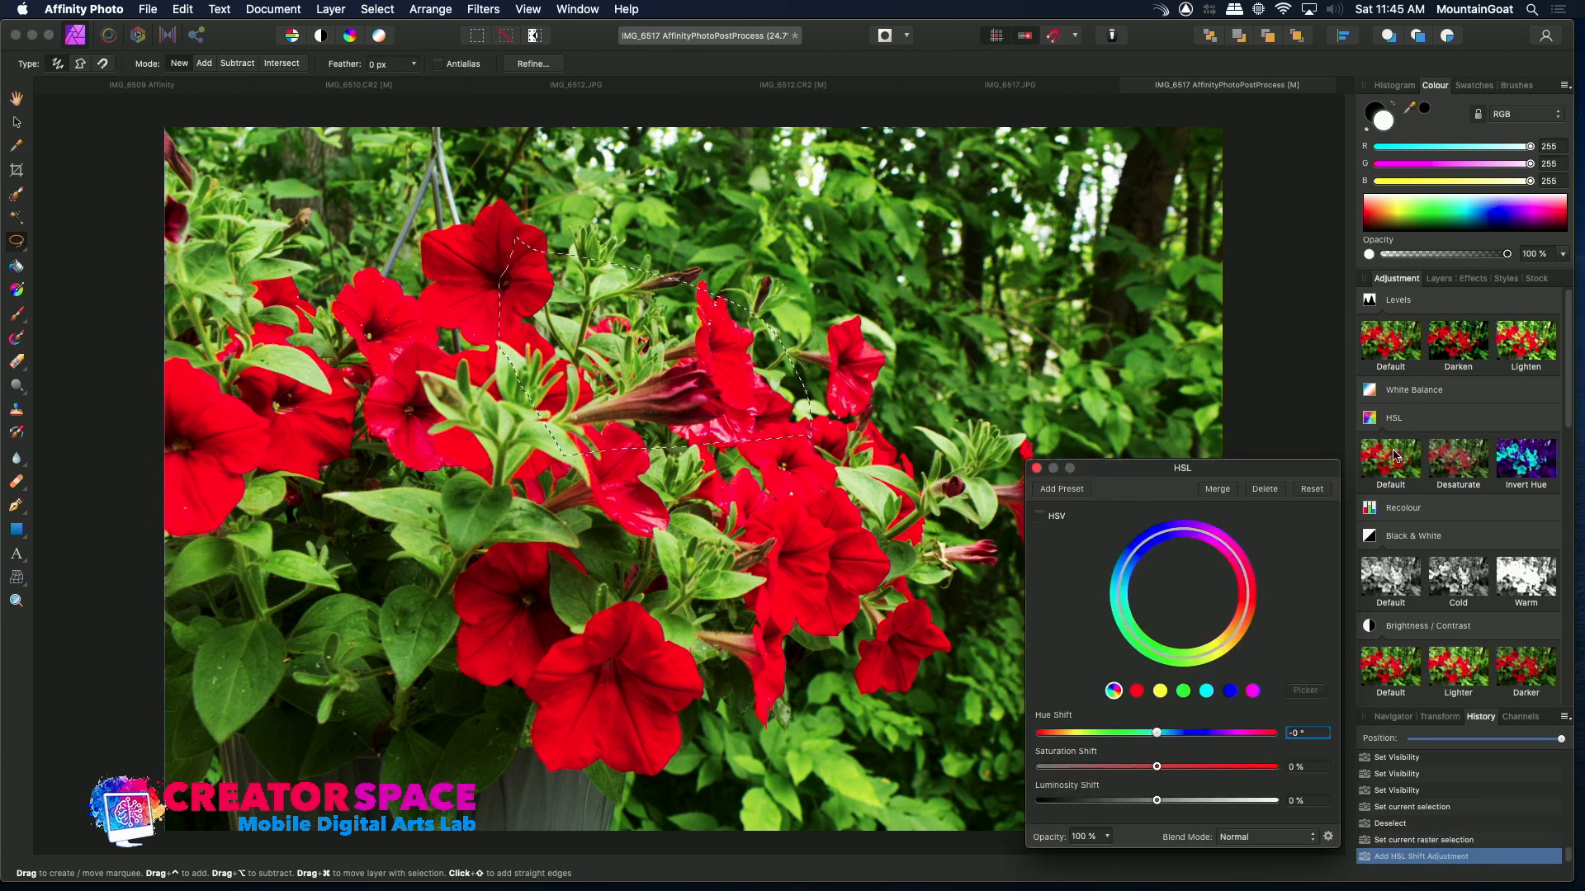
left_click_drag(1156, 735, 1087, 737)
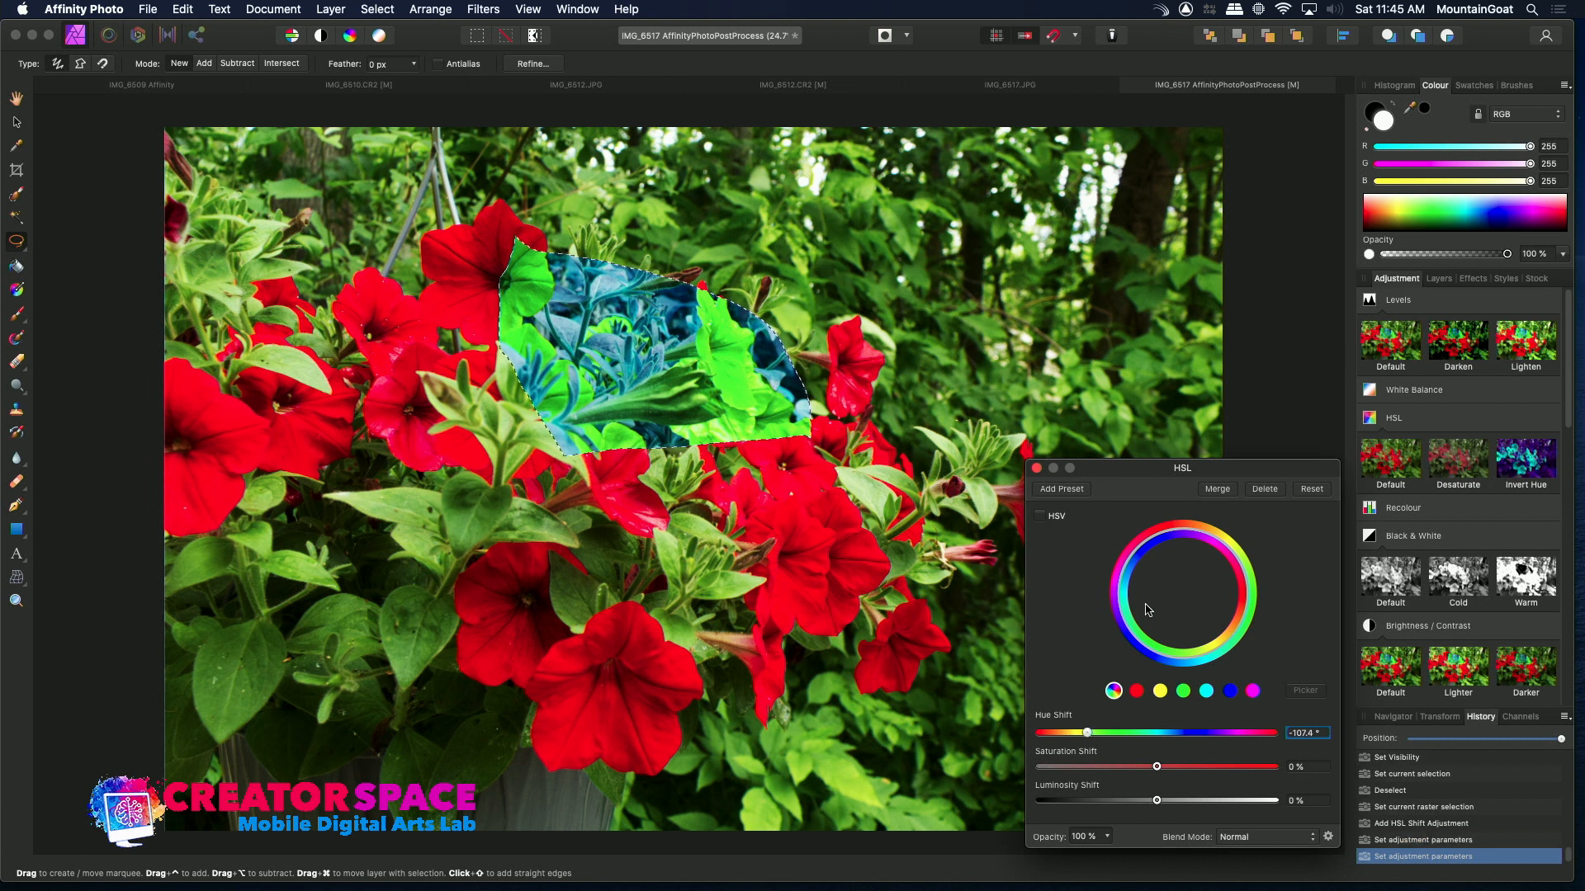
left_click(1036, 469)
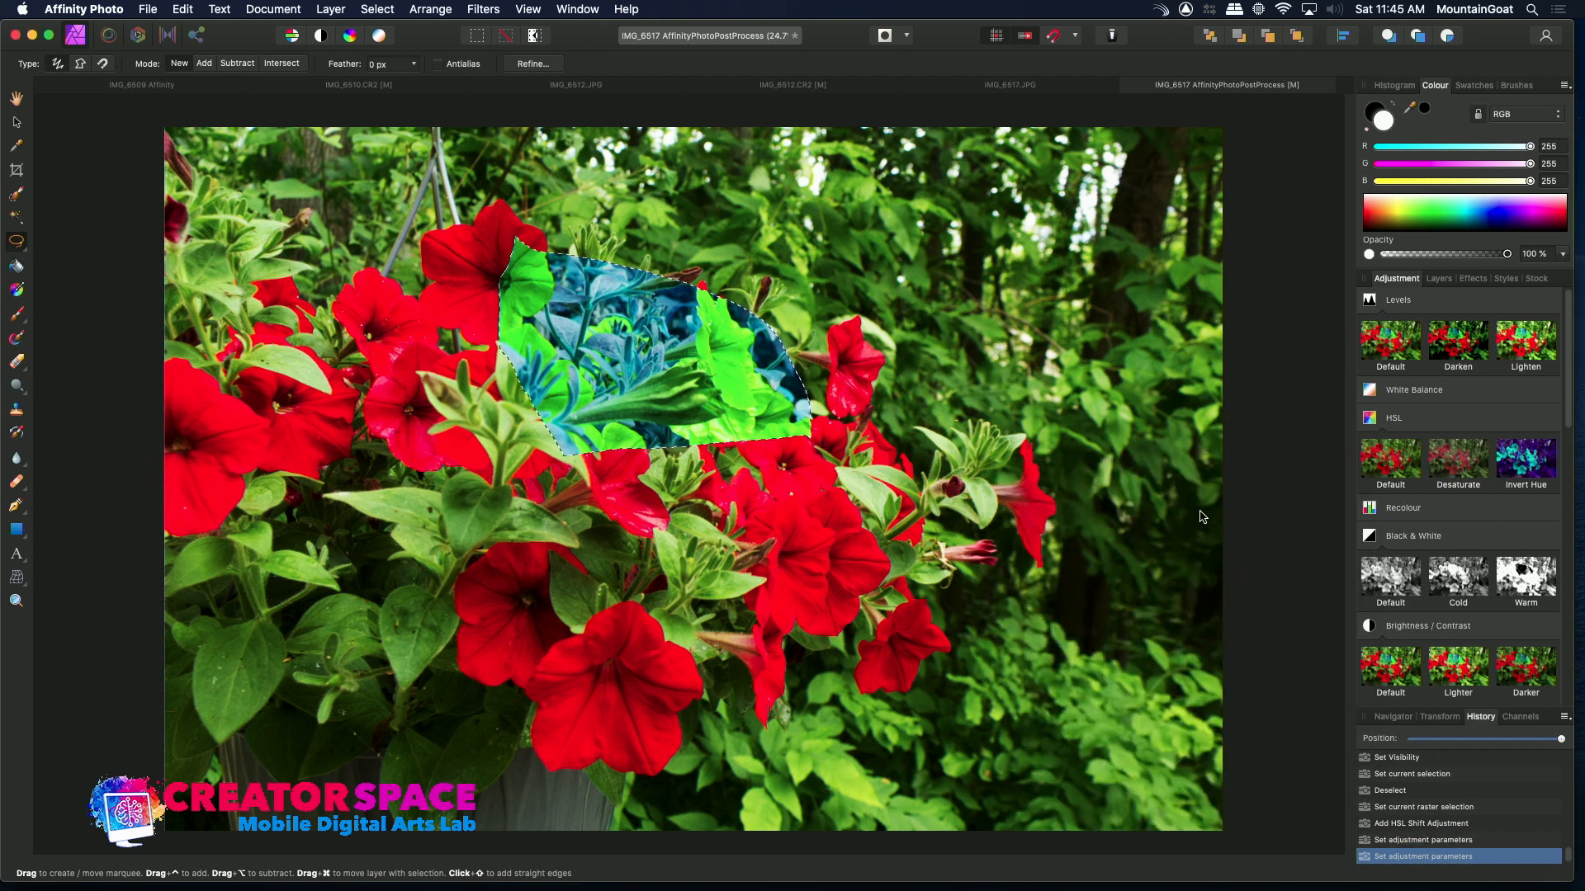
Toggle the new HSL adjustment's visibility to compare, leave it hidden, and clear the selection
left_click(1440, 278)
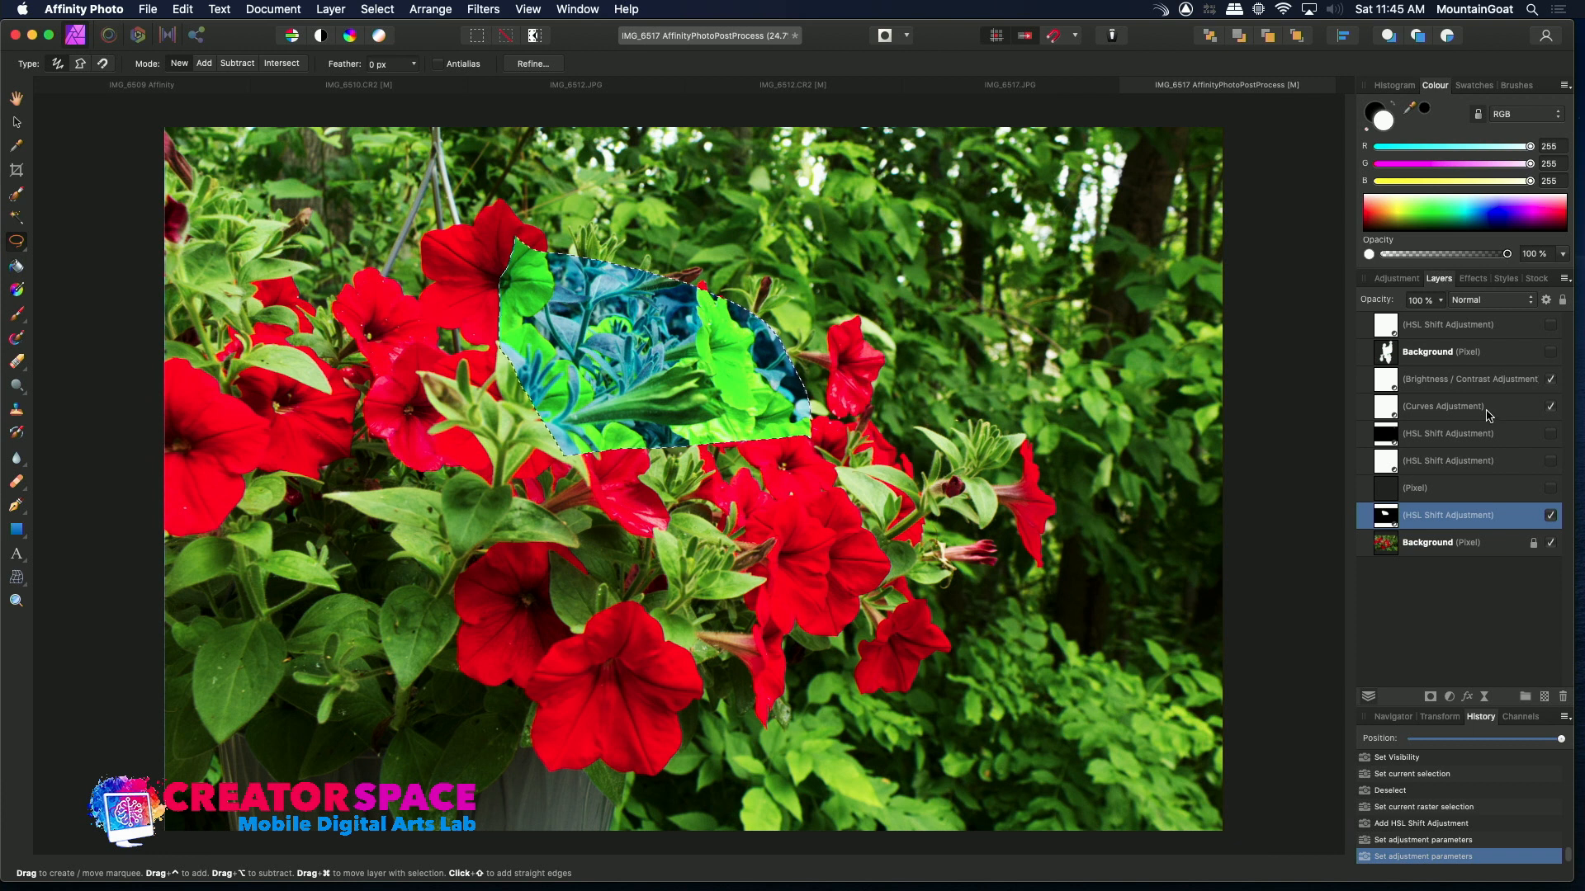
left_click(1551, 515)
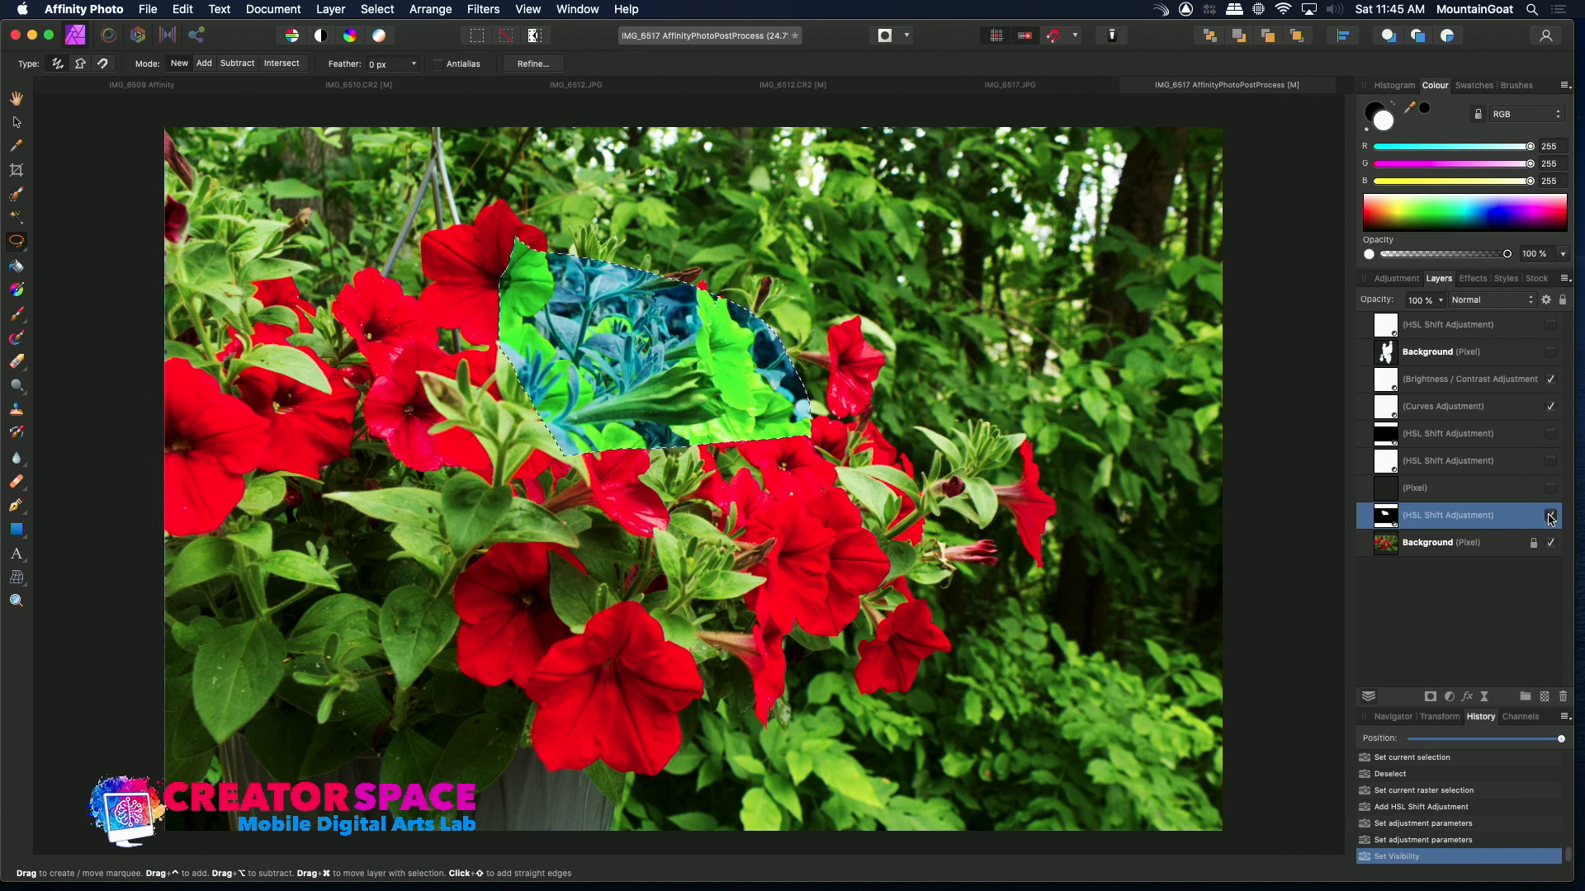
left_click(1550, 516)
left_click(1550, 516)
left_click(1550, 516)
left_click(1550, 516)
left_click(1550, 516)
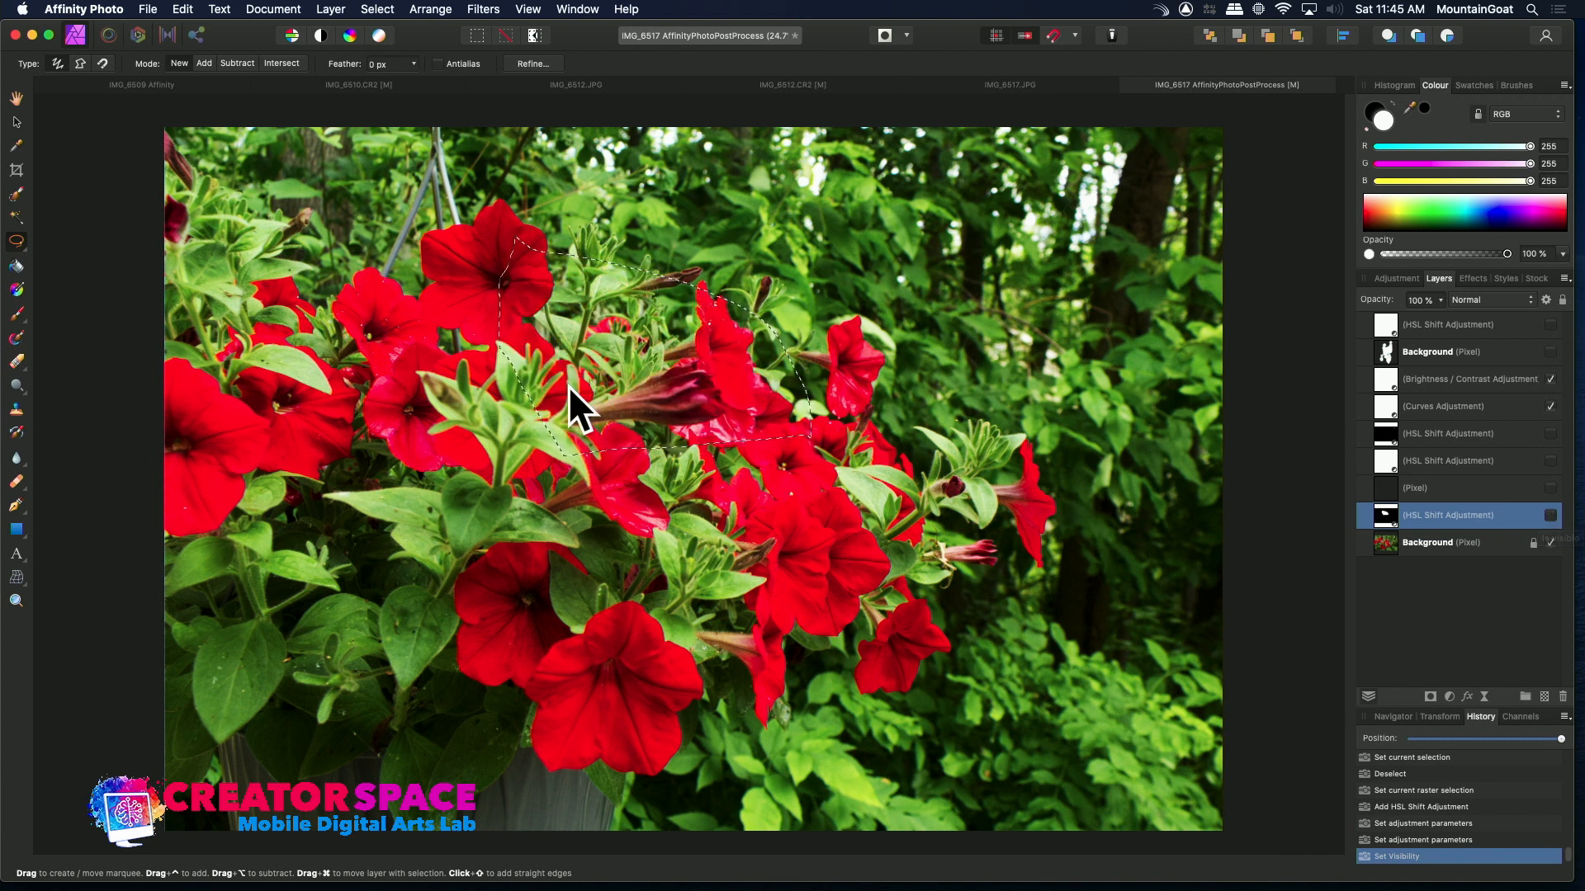
key("super+d")
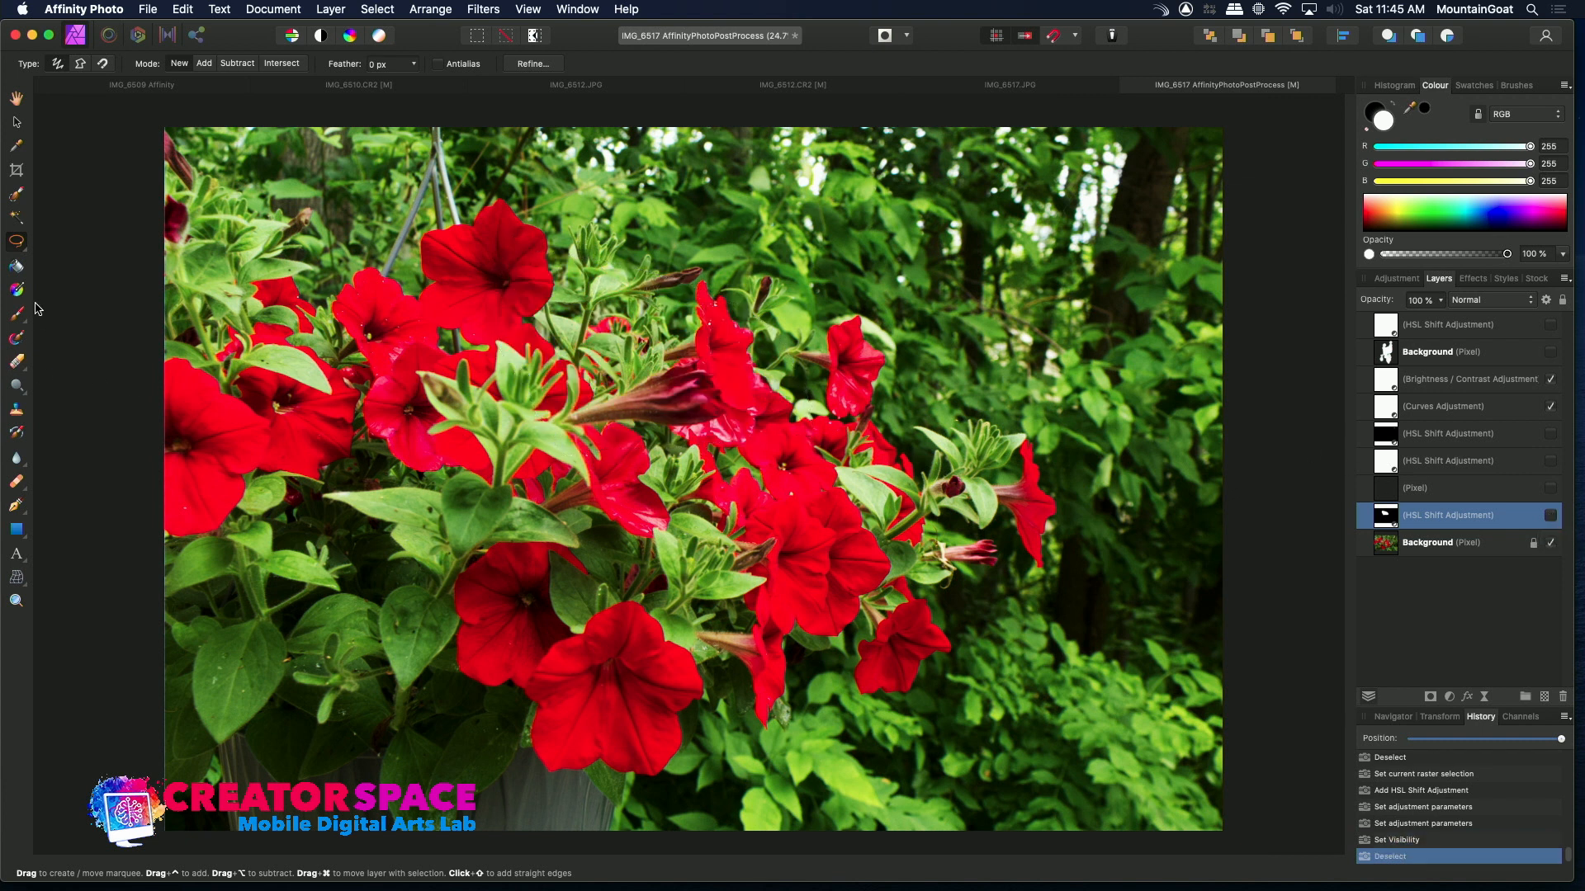
Sample a leaf green from the photo with the Colour Picker and add a new pixel layer
left_click(17, 146)
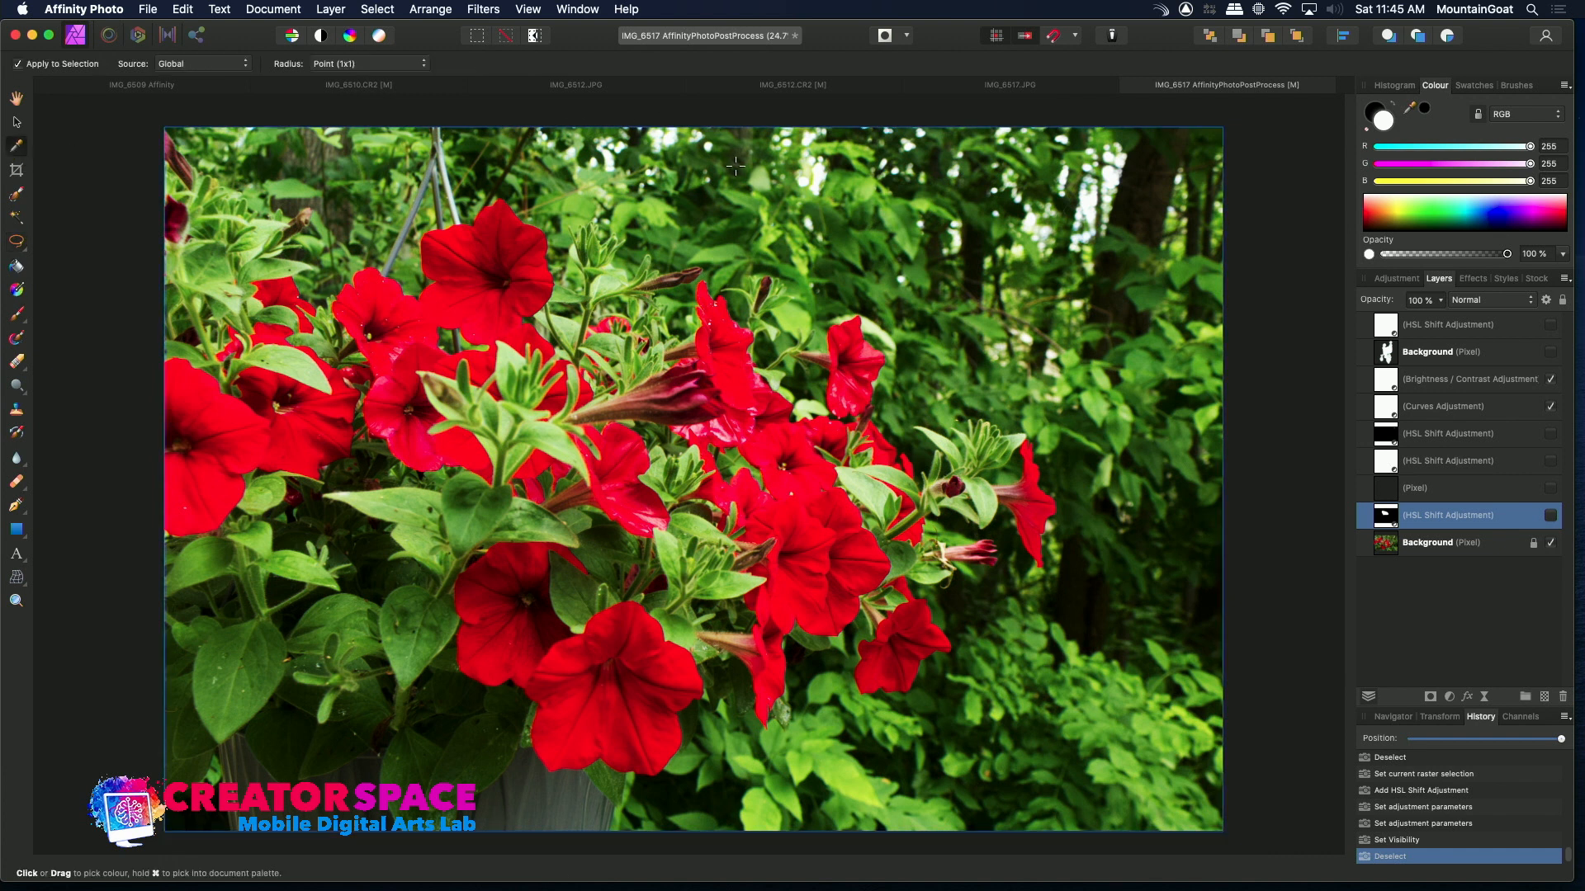
left_click(892, 223)
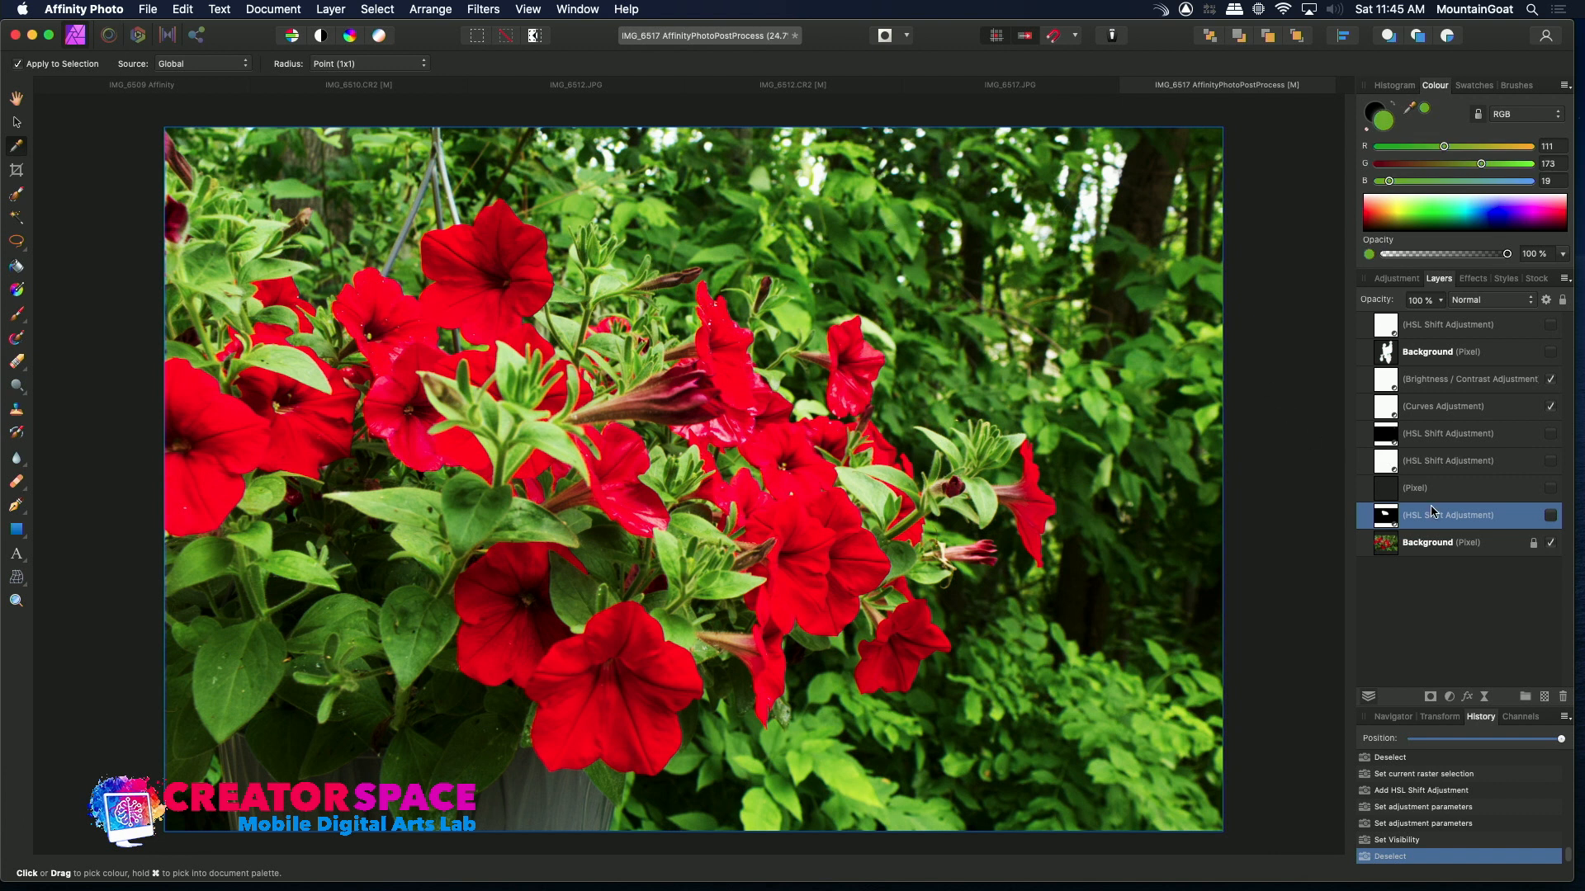
left_click(1544, 697)
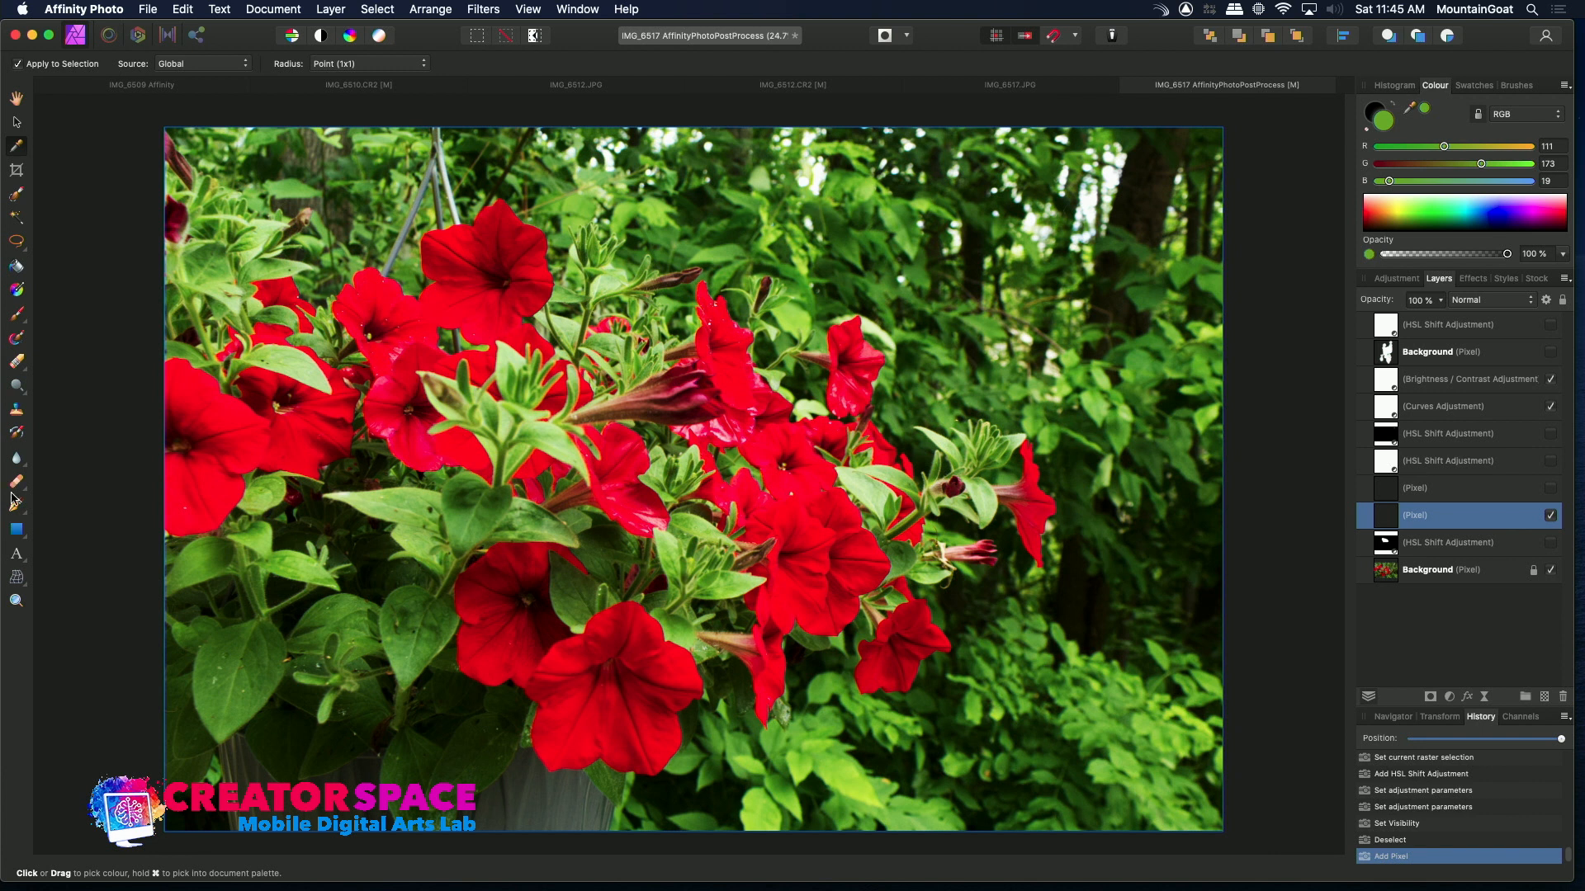
left_click(17, 314)
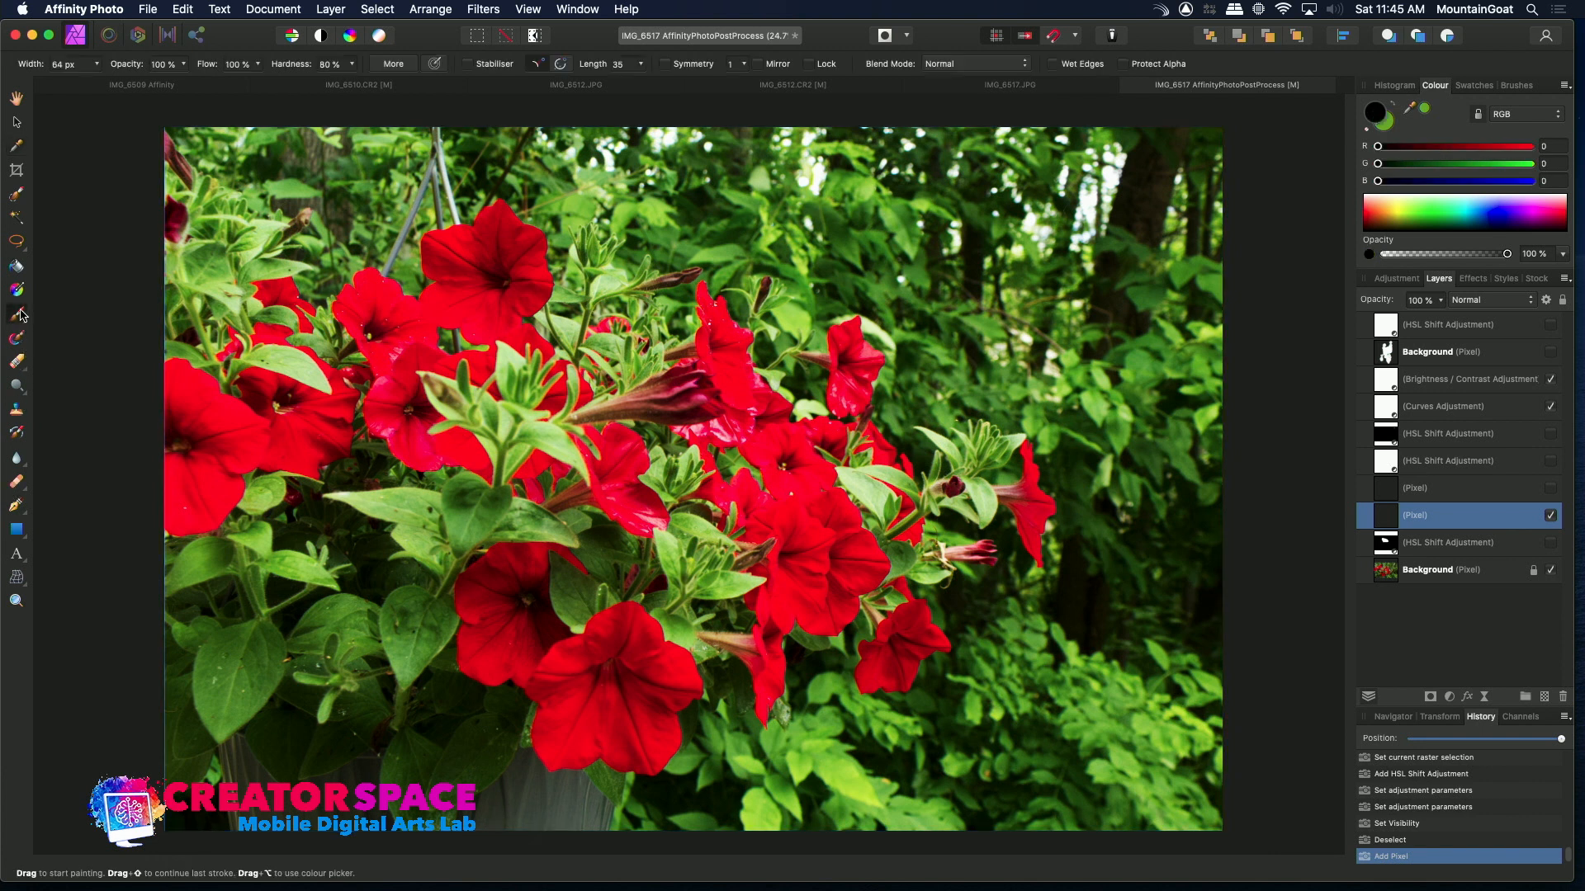
mouse_move(714, 357)
left_mouse_down()
mouse_move(733, 395)
mouse_move(714, 369)
left_mouse_up()
key("super+z")
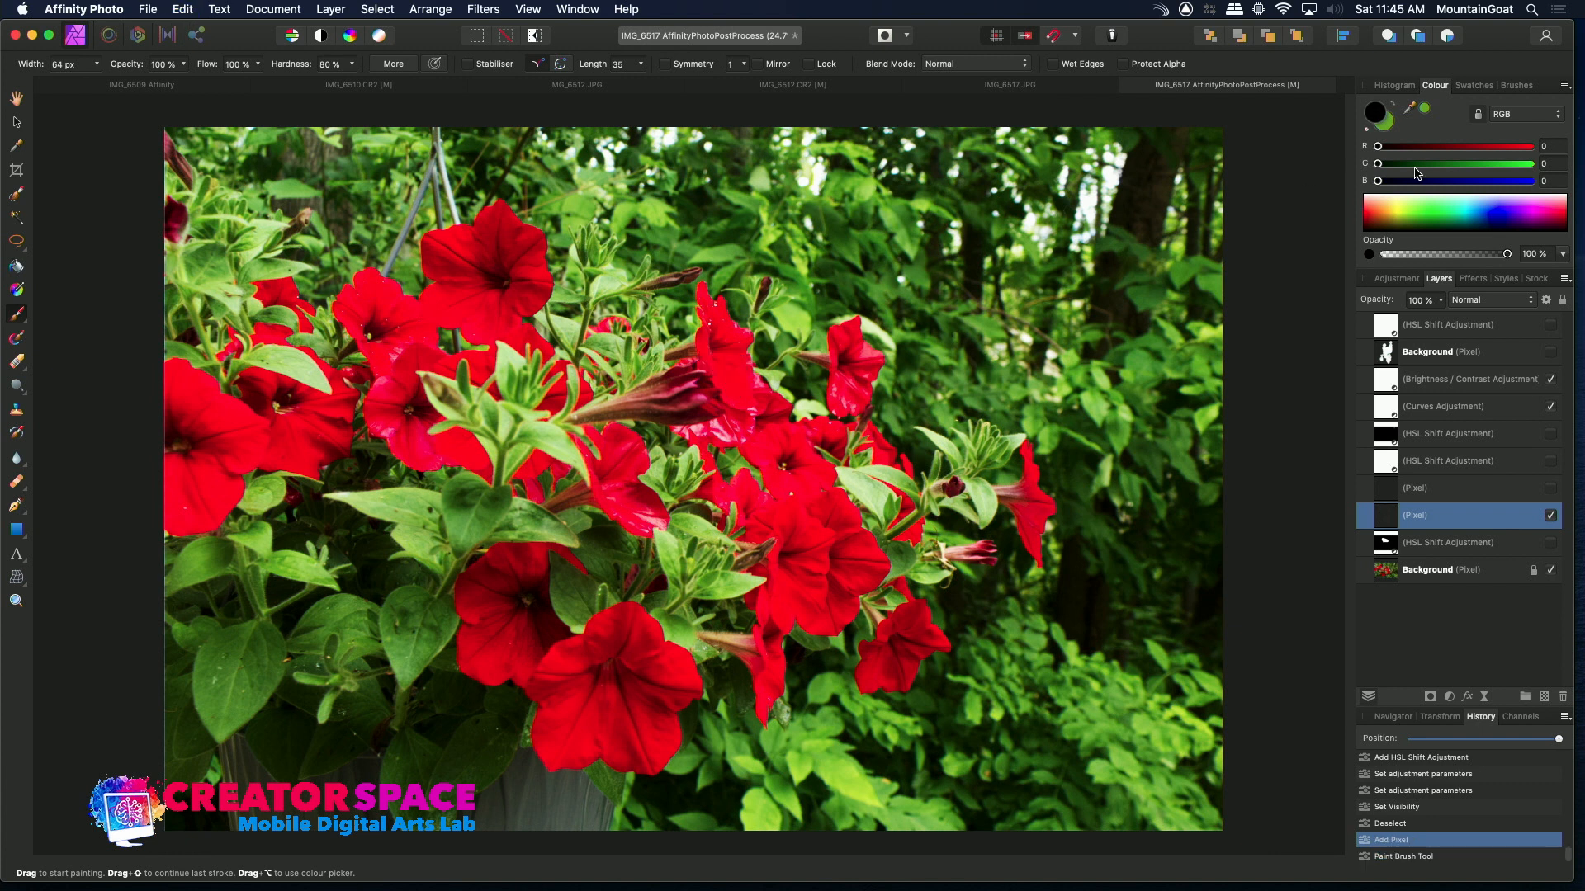
Paint green brush strokes on the new pixel layer over the foliage at the upper right
left_click(1388, 124)
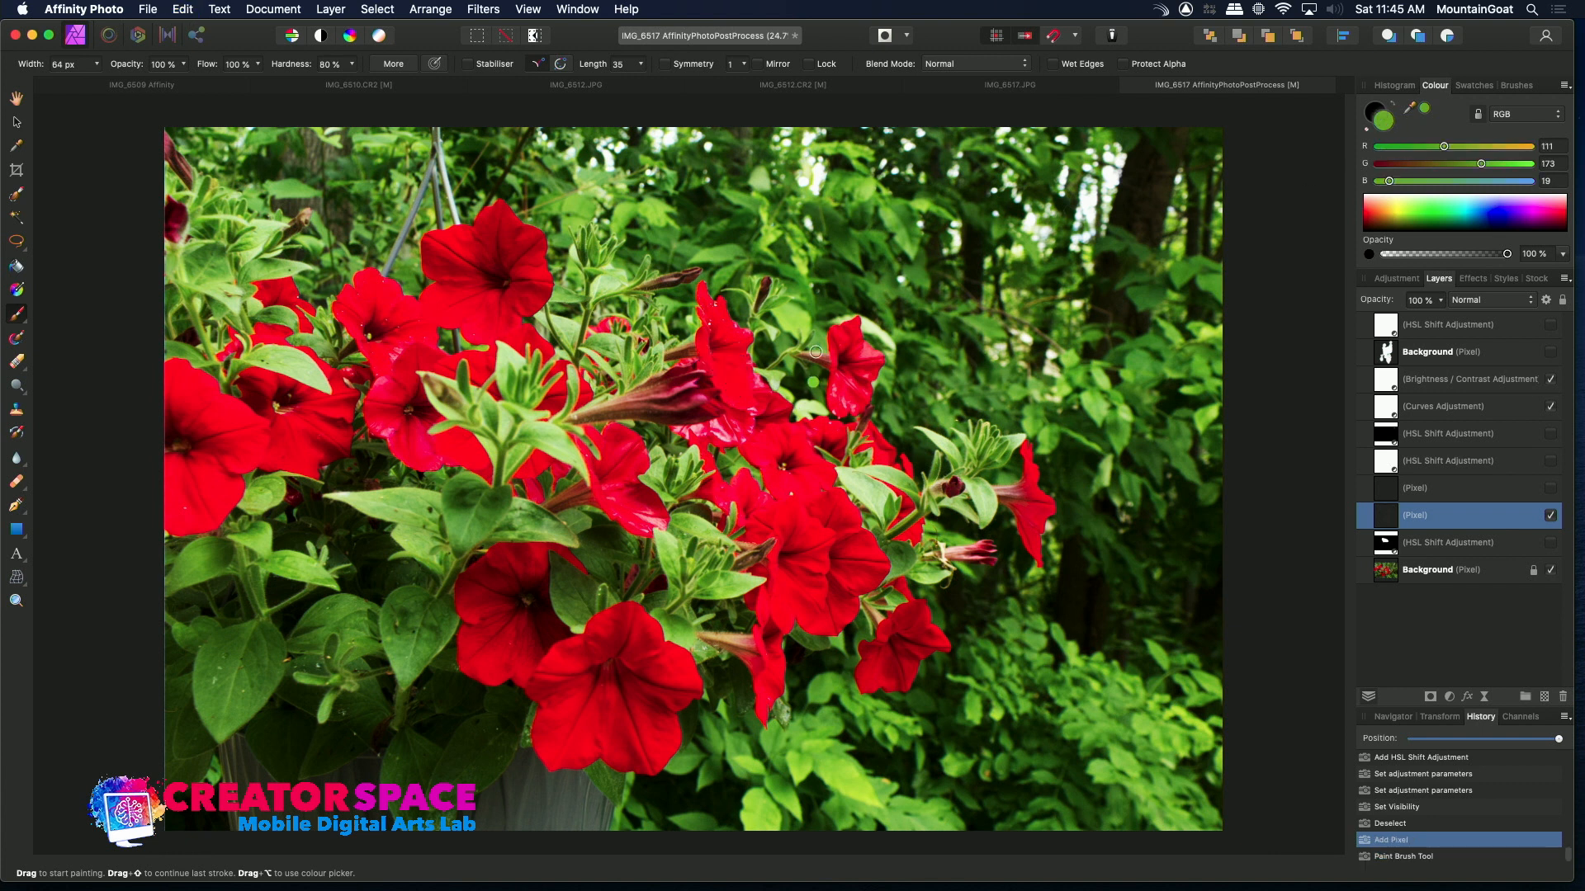
mouse_move(1040, 264)
left_mouse_down()
mouse_move(946, 233)
mouse_move(982, 275)
mouse_move(1022, 290)
mouse_move(991, 276)
mouse_move(1018, 271)
mouse_move(967, 263)
mouse_move(992, 292)
mouse_move(993, 347)
left_mouse_up()
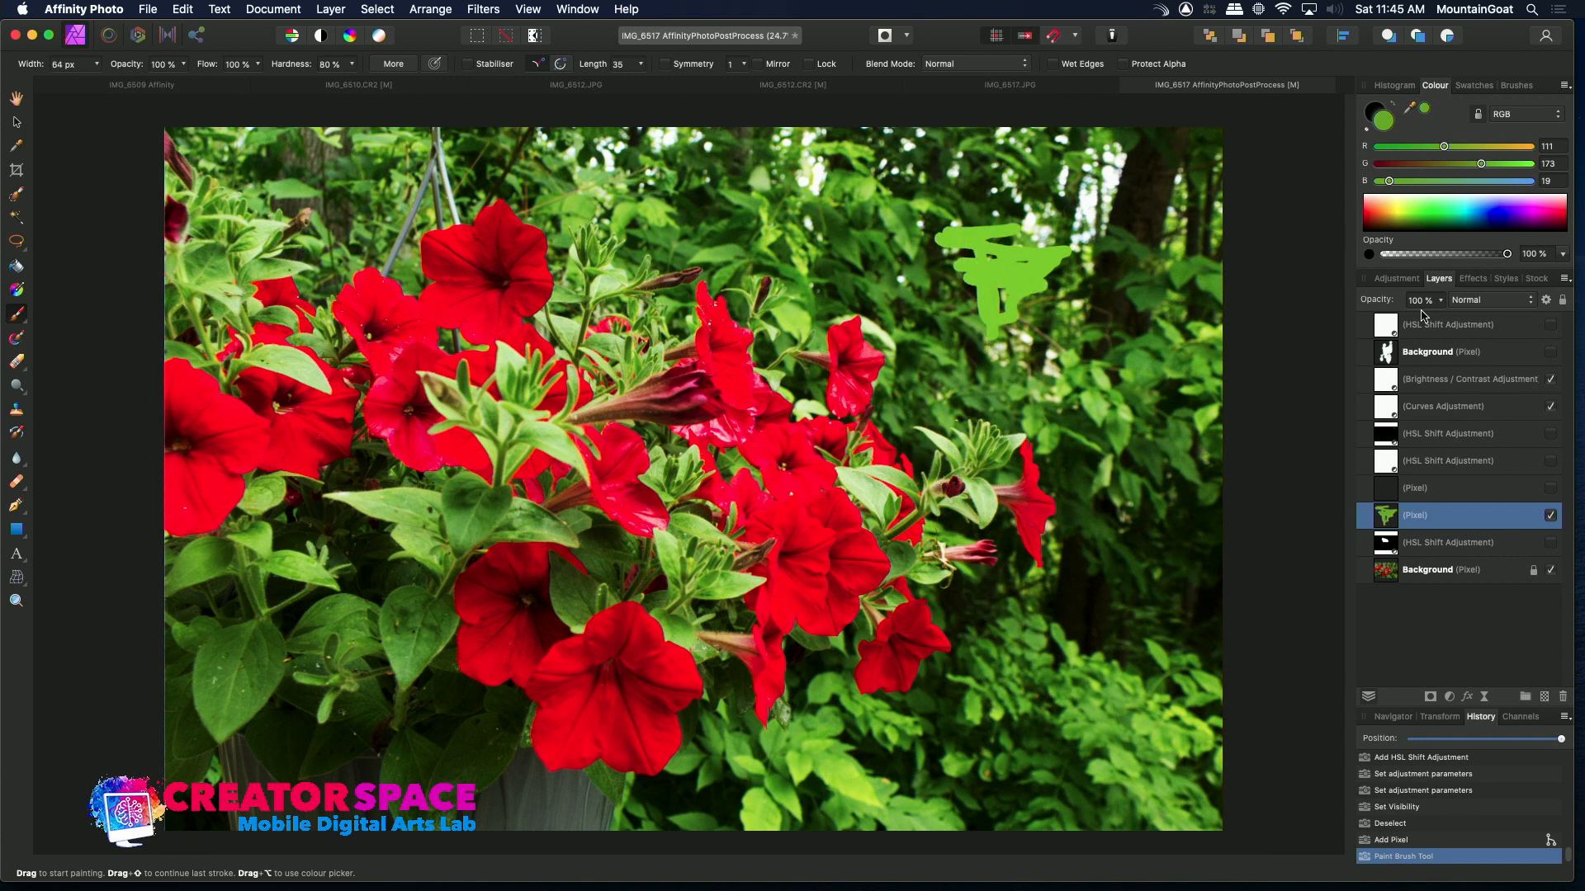
left_click(1171, 237)
left_click(1162, 250)
left_click(1157, 276)
left_click(1169, 272)
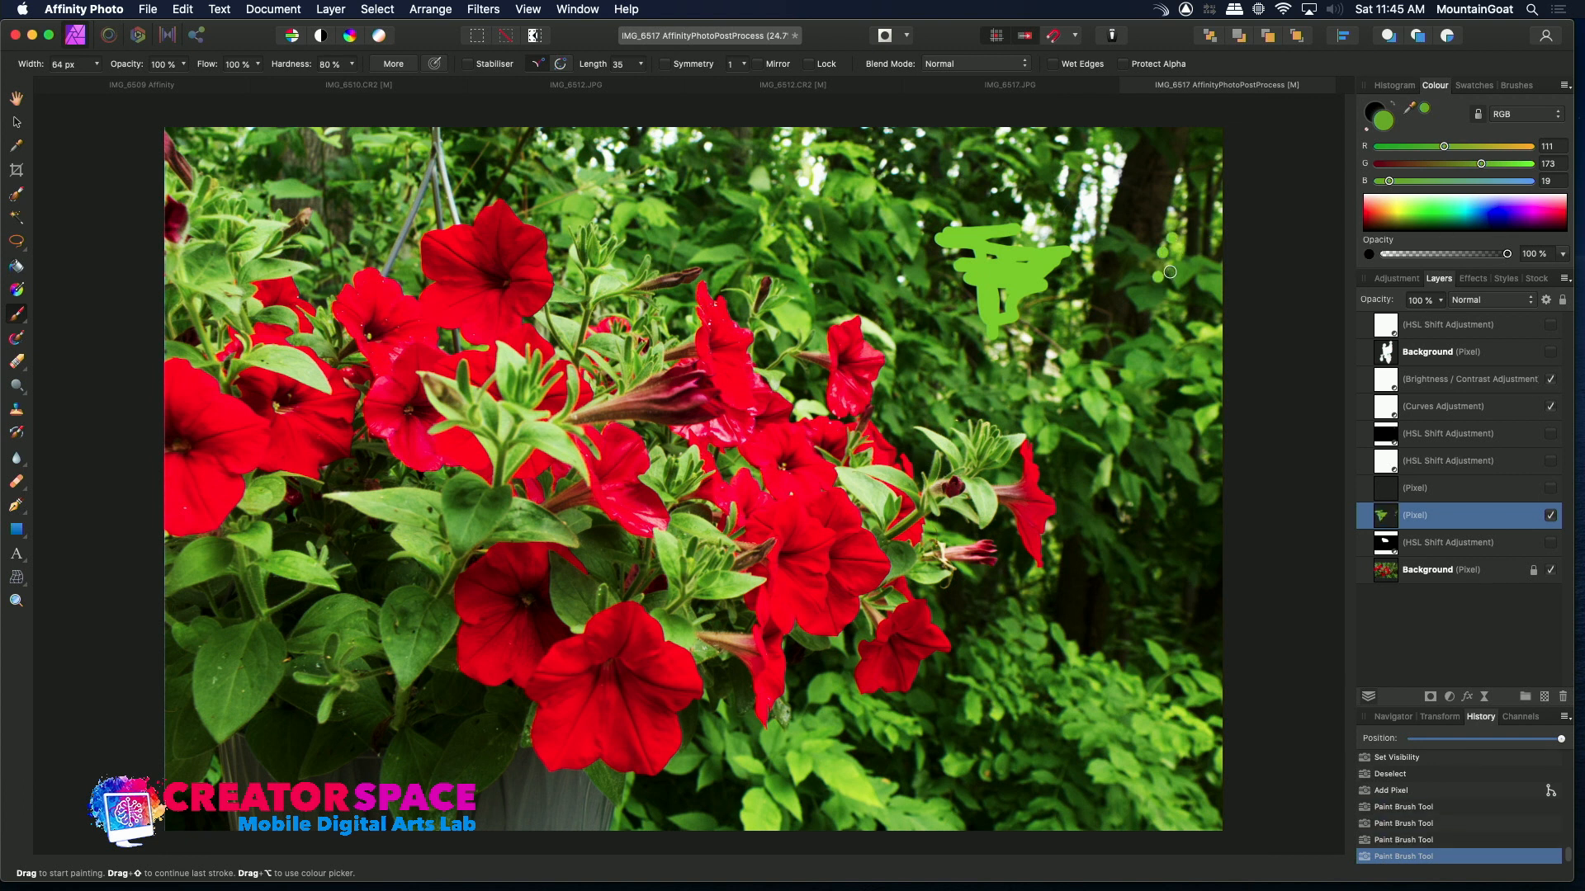
Toggle the painted pixel layer's visibility to compare, leaving it hidden
left_click(1549, 516)
left_click(1549, 516)
left_click(1549, 515)
left_click(1550, 516)
left_click(1551, 516)
left_click(1551, 516)
left_click(1551, 516)
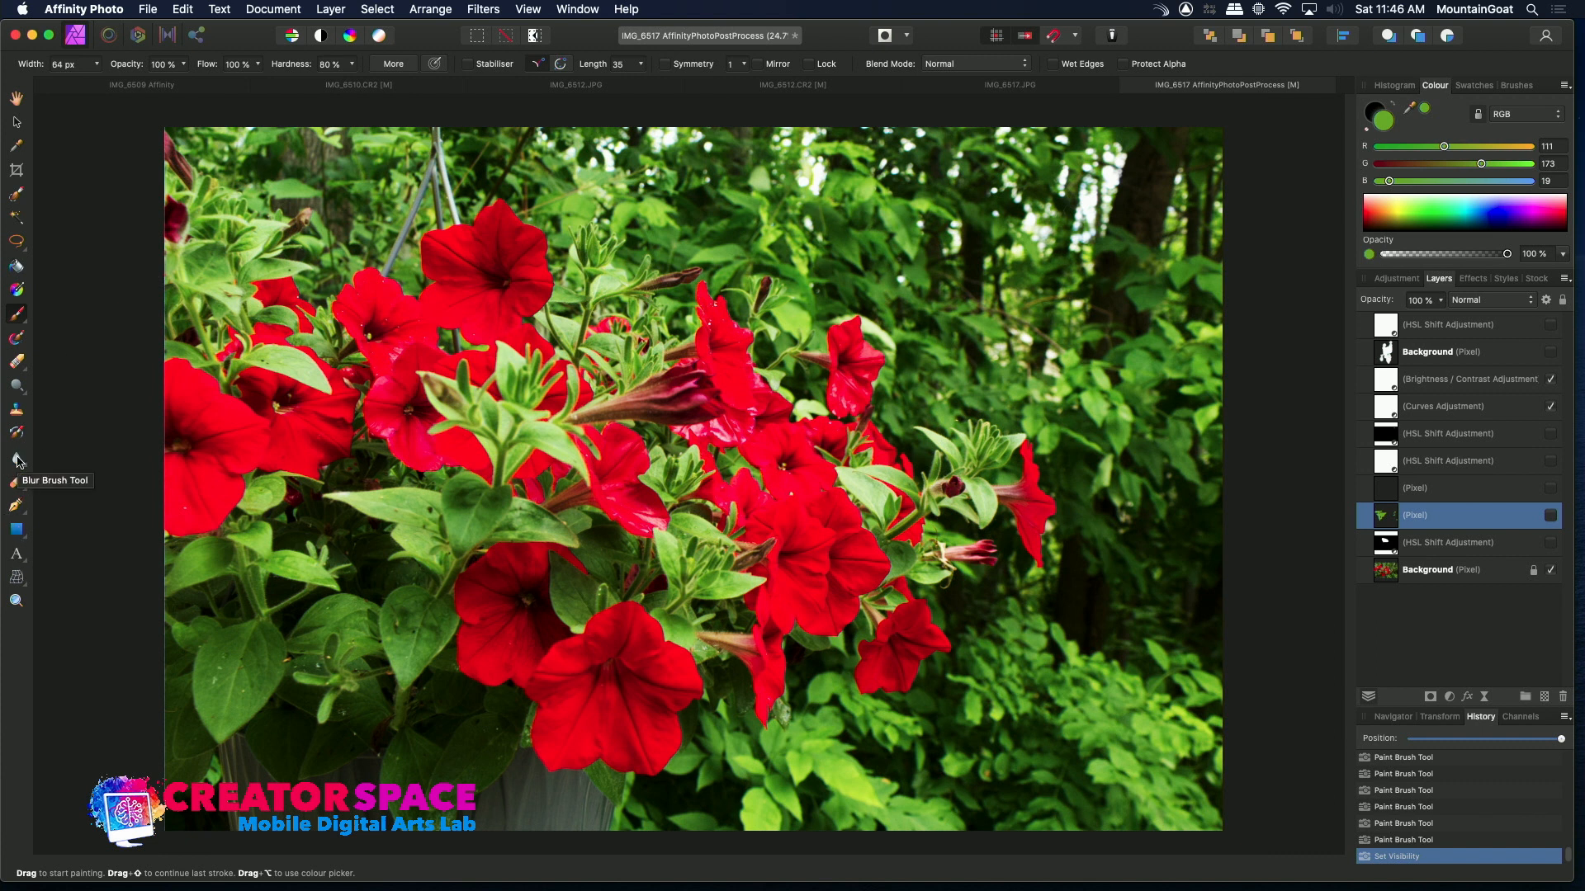
Switch to the Clone Brush tool and set a clone source in the foliage
left_click(15, 411)
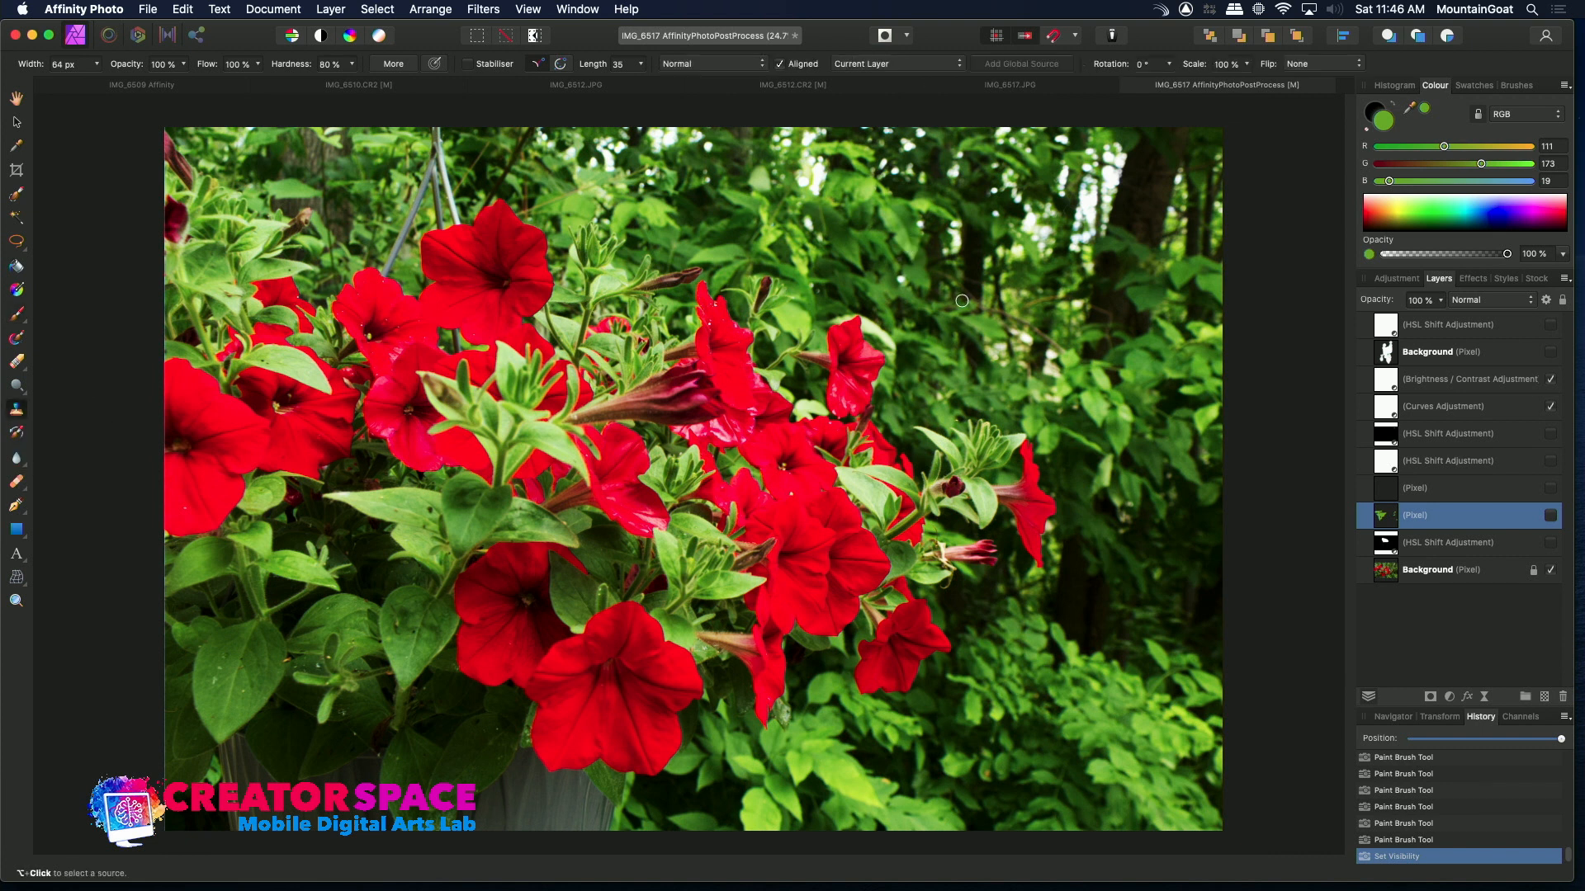
left_click(879, 400)
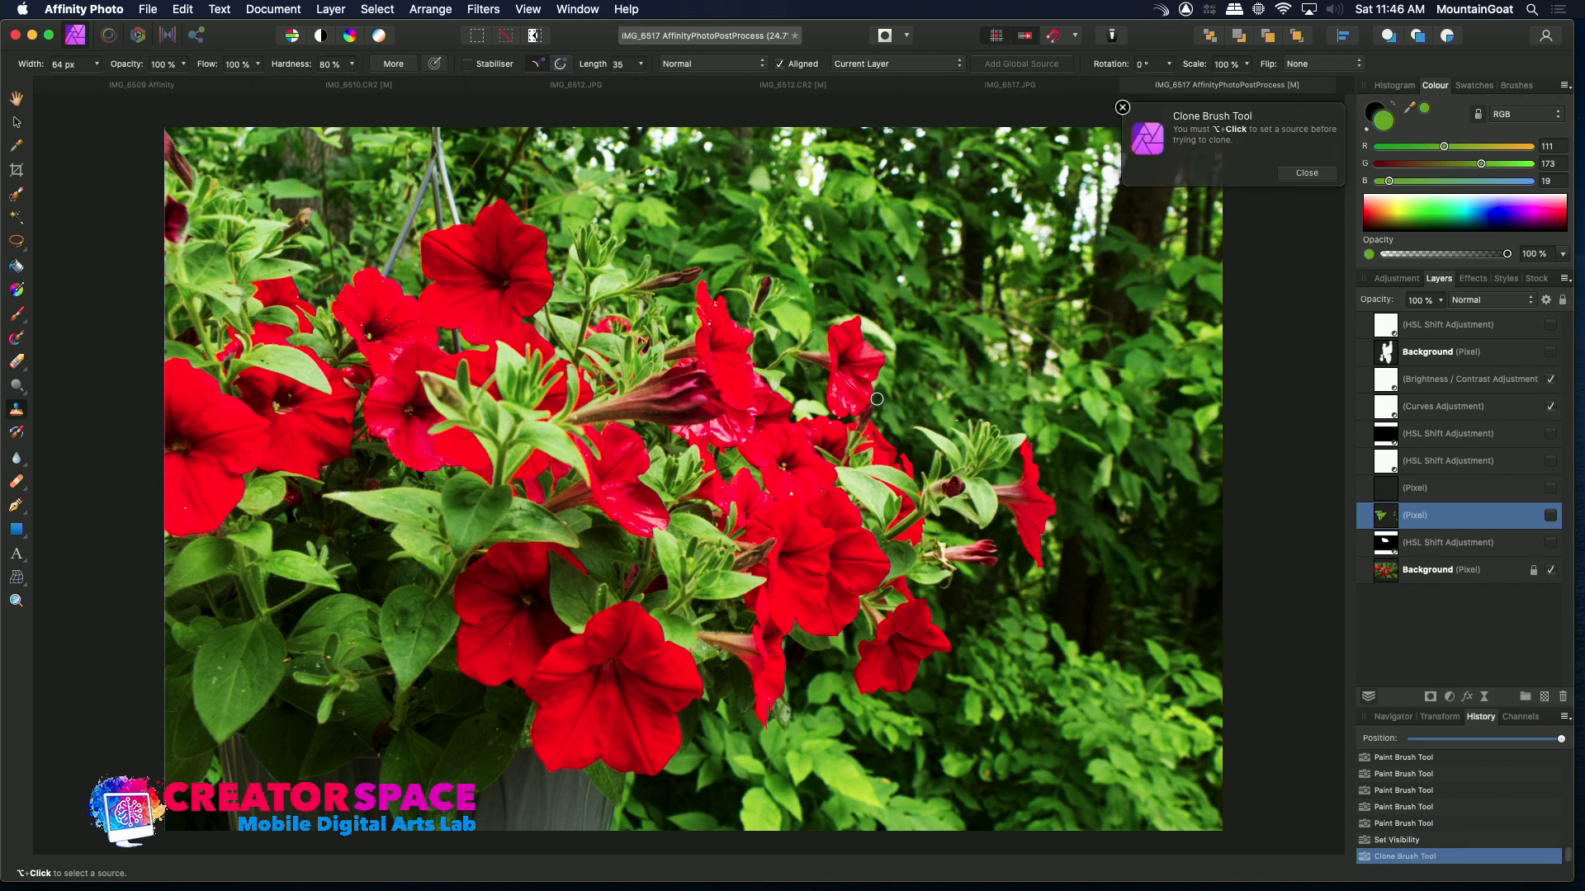
left_click(1308, 174)
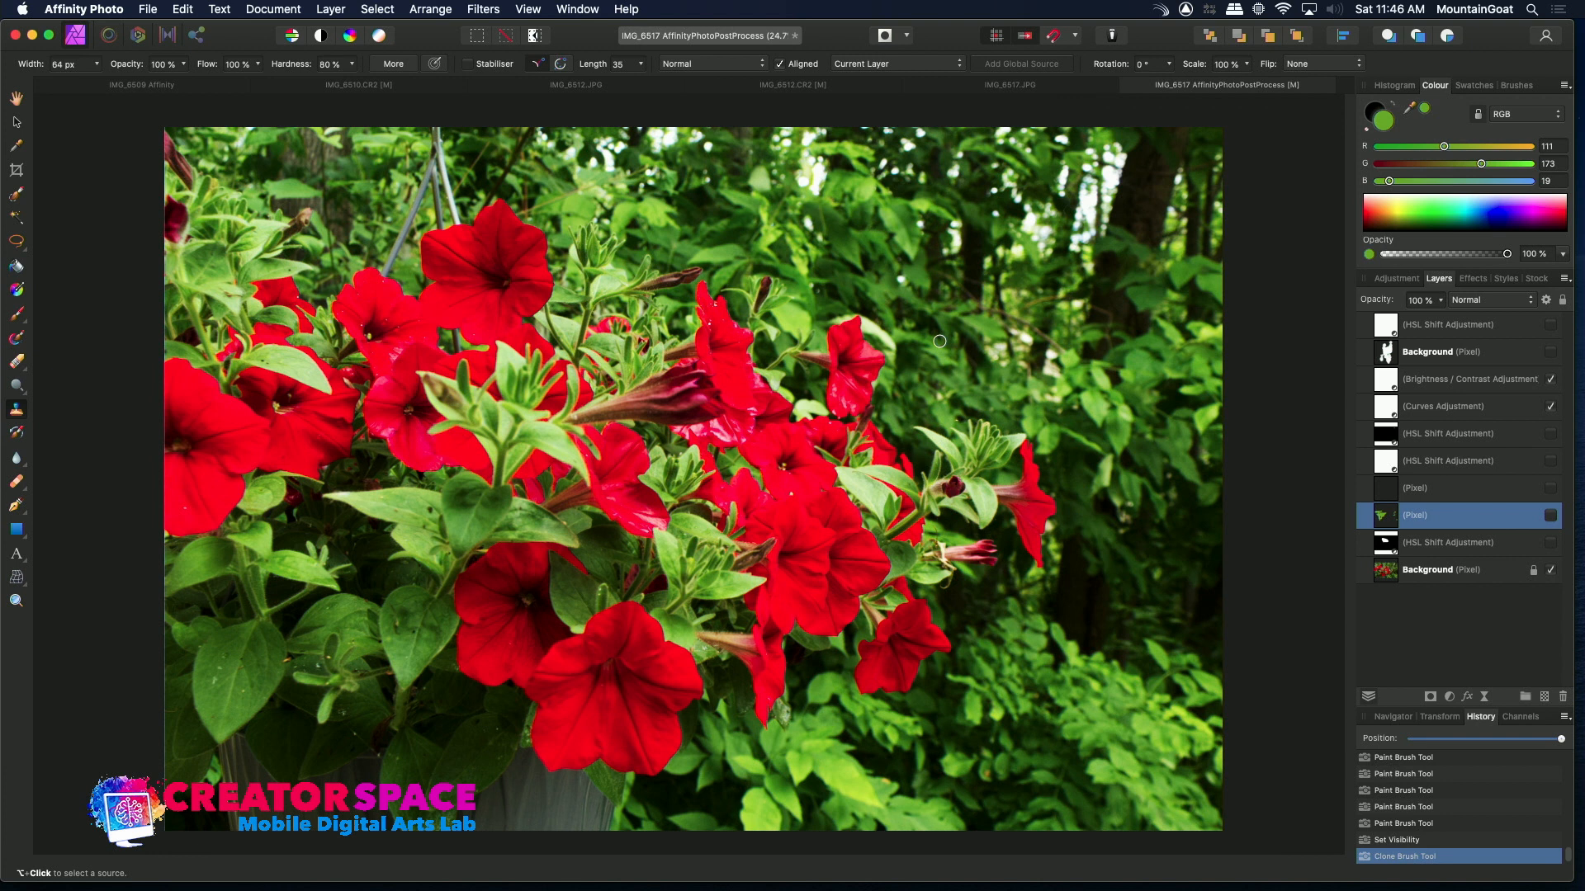
left_click(871, 361, "alt")
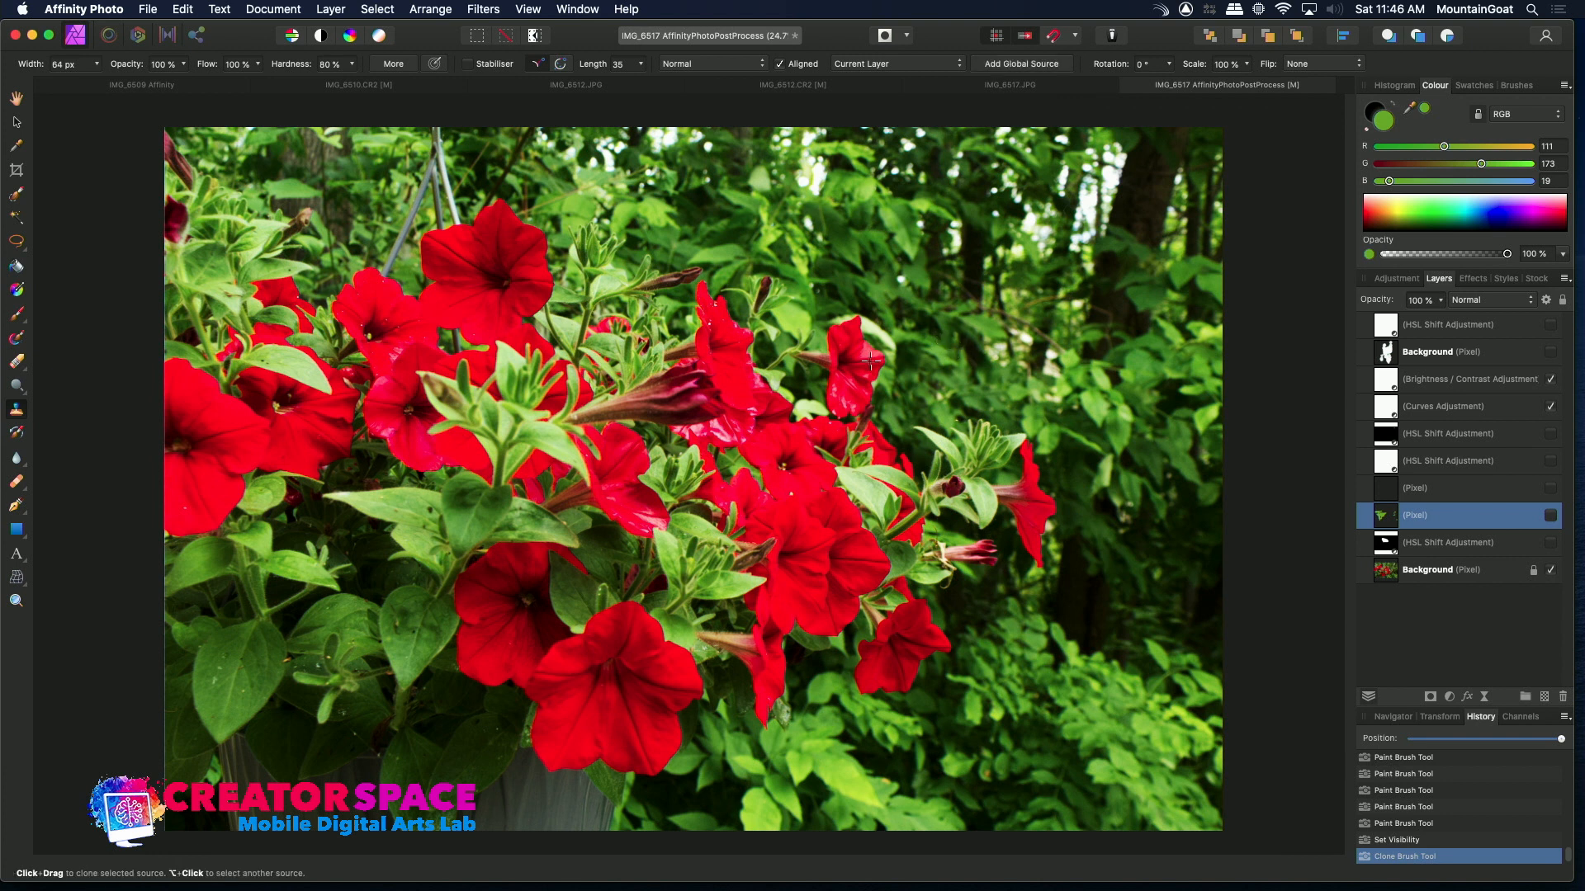
Clone-brush over the upper-right foliage on the painted pixel layer and toggle that layer's visibility to compare, leaving it hidden
left_click_drag(929, 354, 948, 376)
left_click_drag(1078, 360, 1083, 365)
left_click(1551, 515)
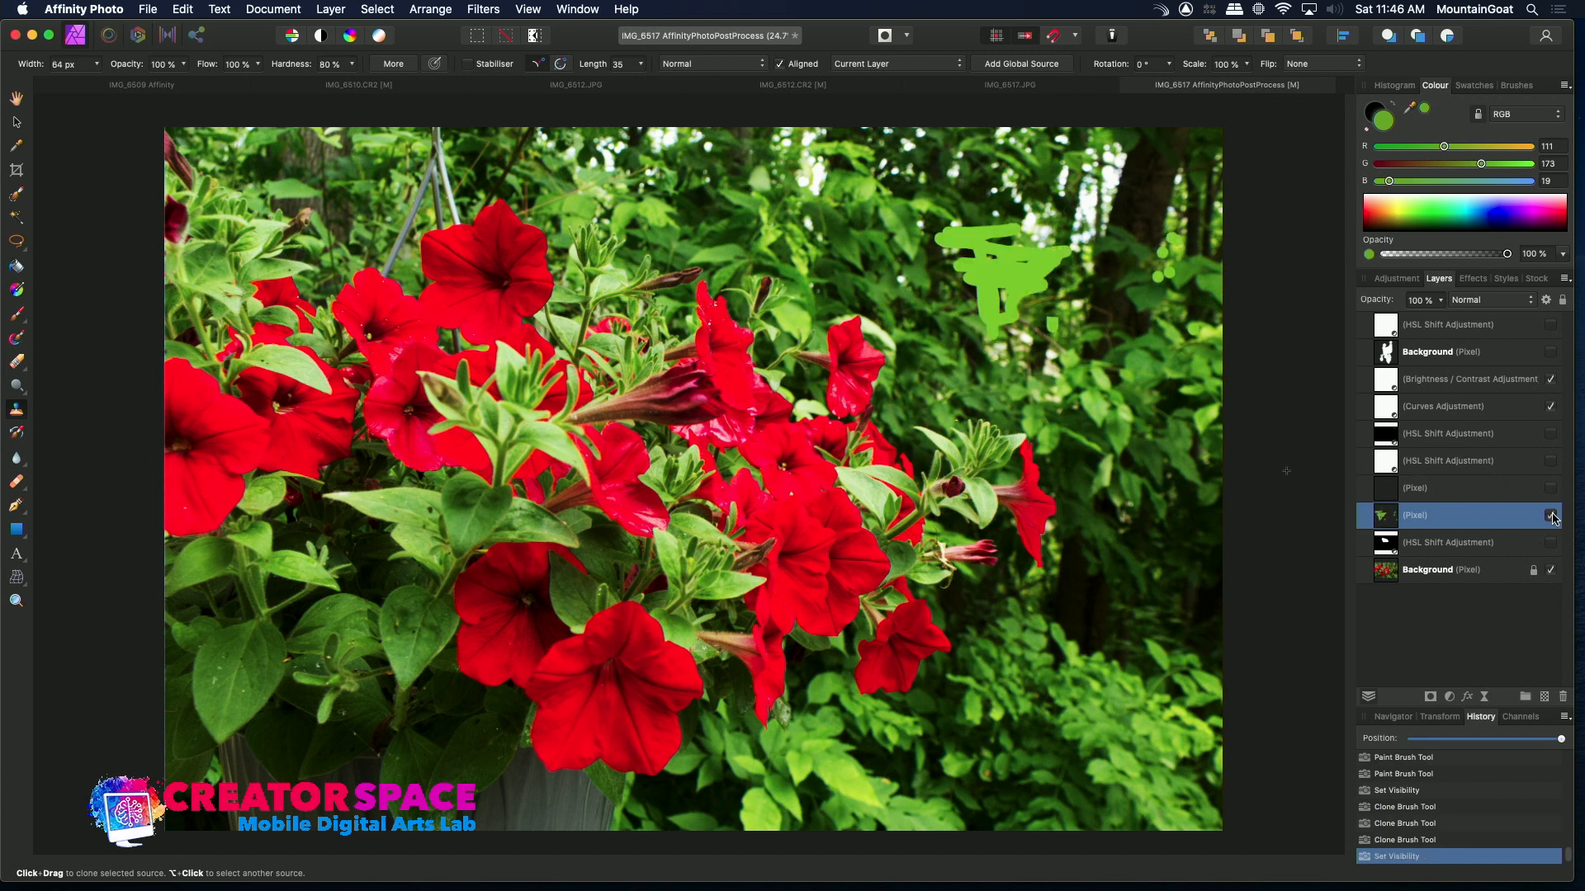
left_click(1551, 515)
left_click(1550, 515)
left_click(1551, 515)
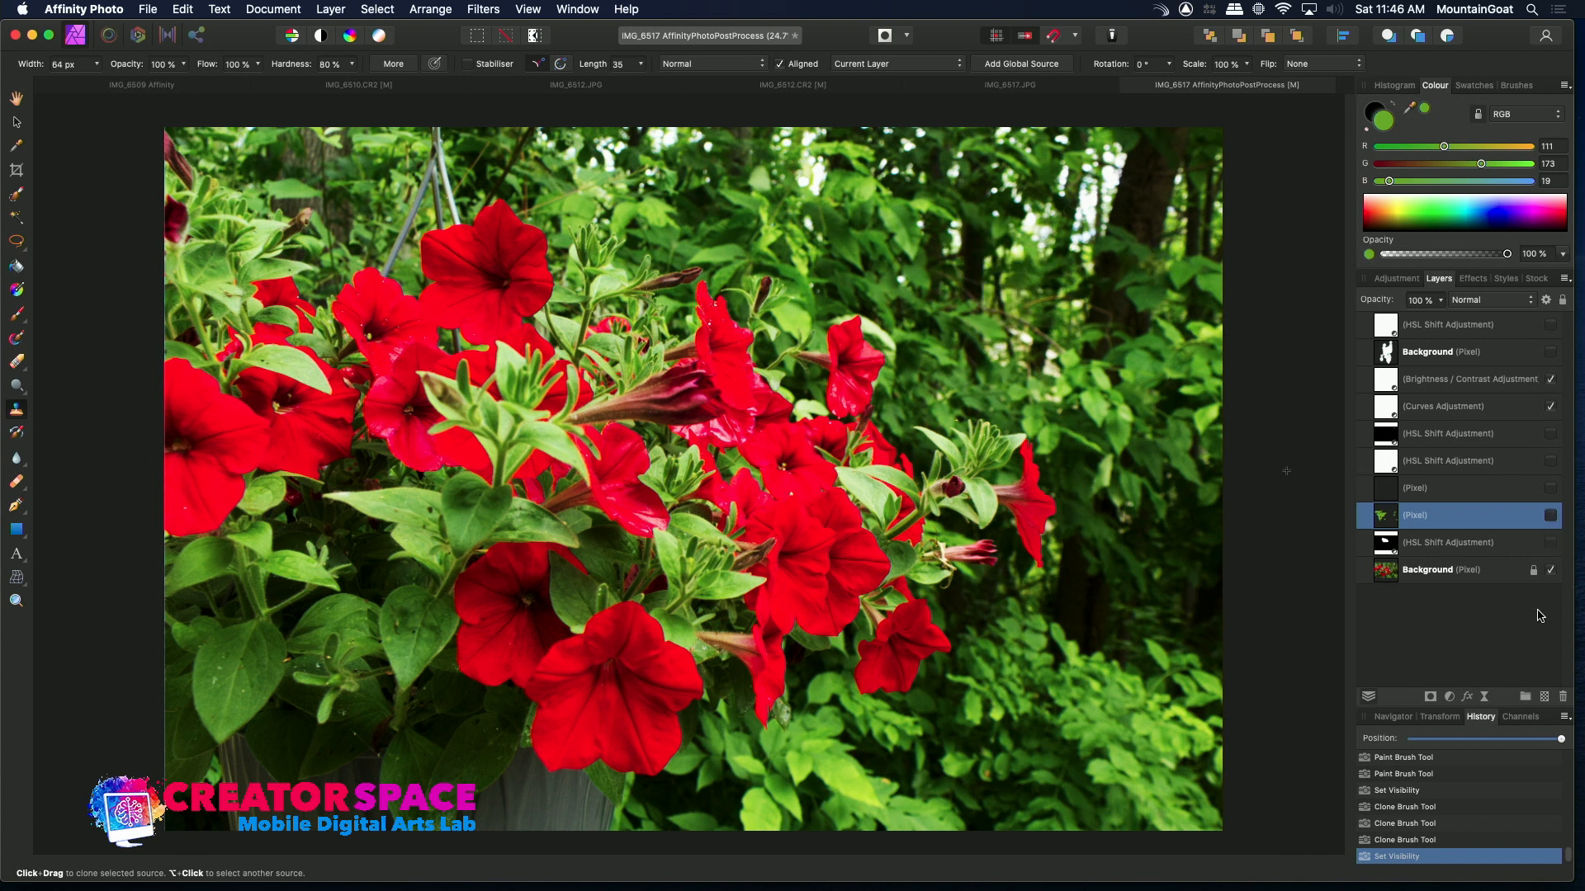
Add a new pixel layer above the painted one and apply clone brush strokes onto it in the upper-right foliage
left_click(1545, 699)
left_click(1445, 603)
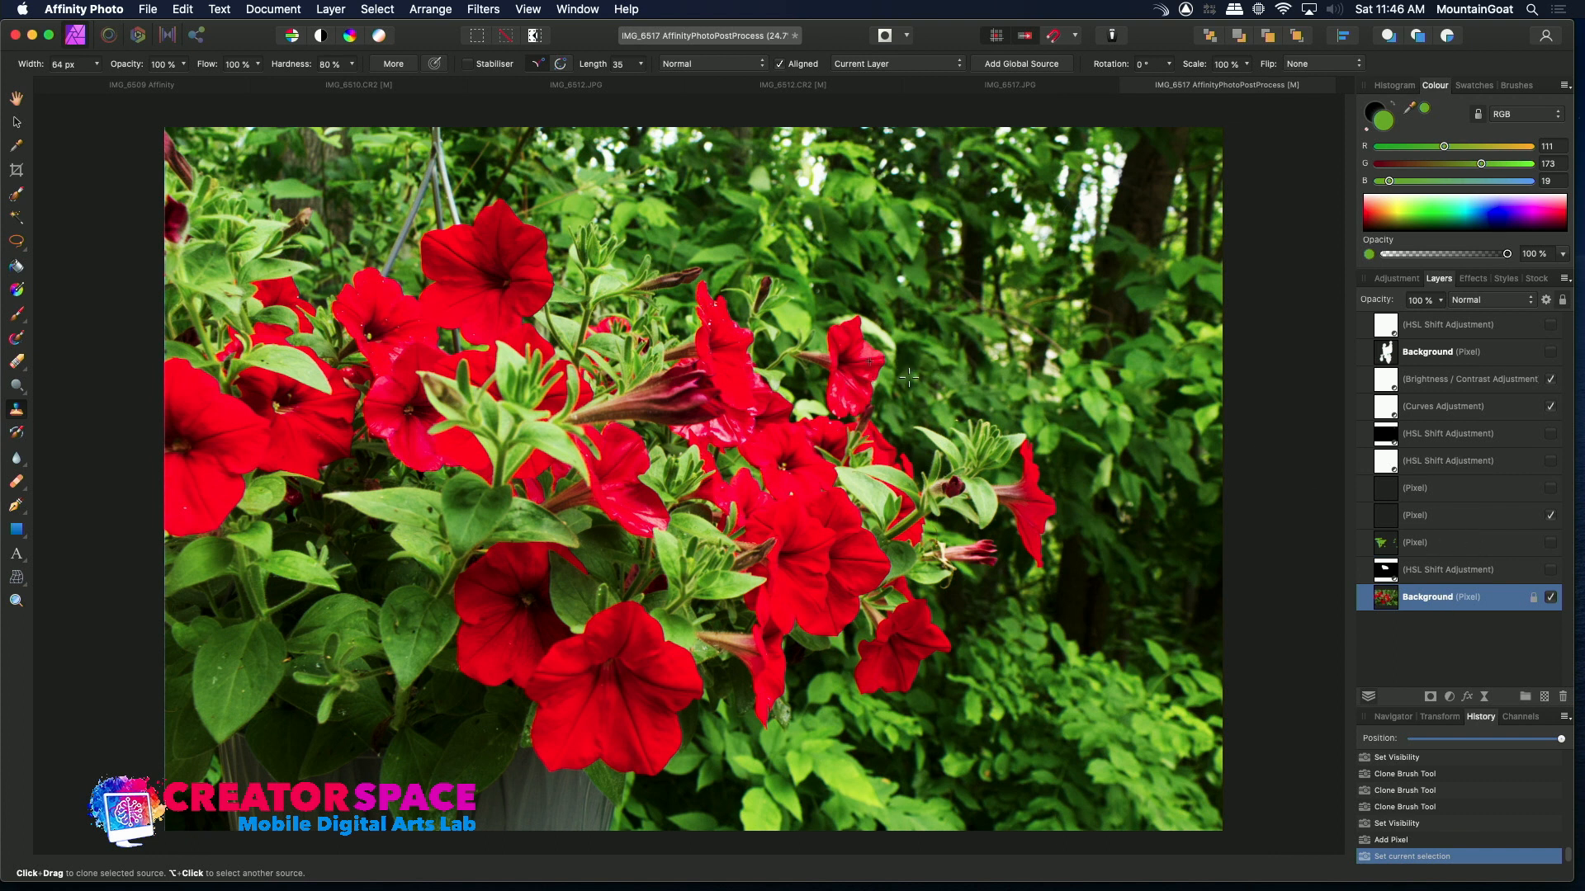
left_click(1478, 516)
left_click(1057, 392)
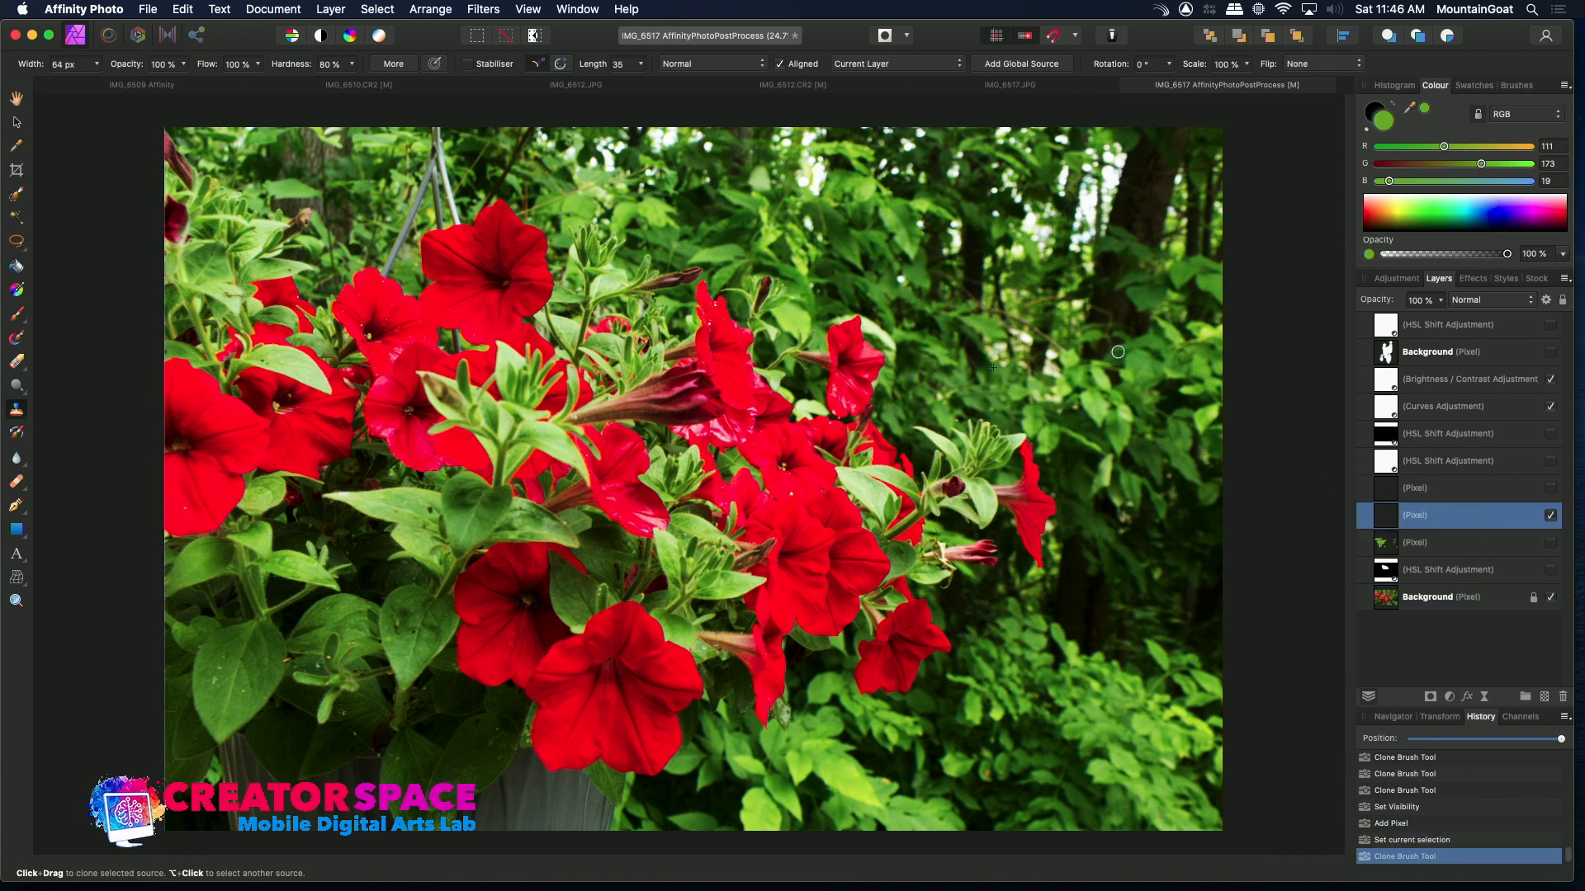
left_click(951, 406)
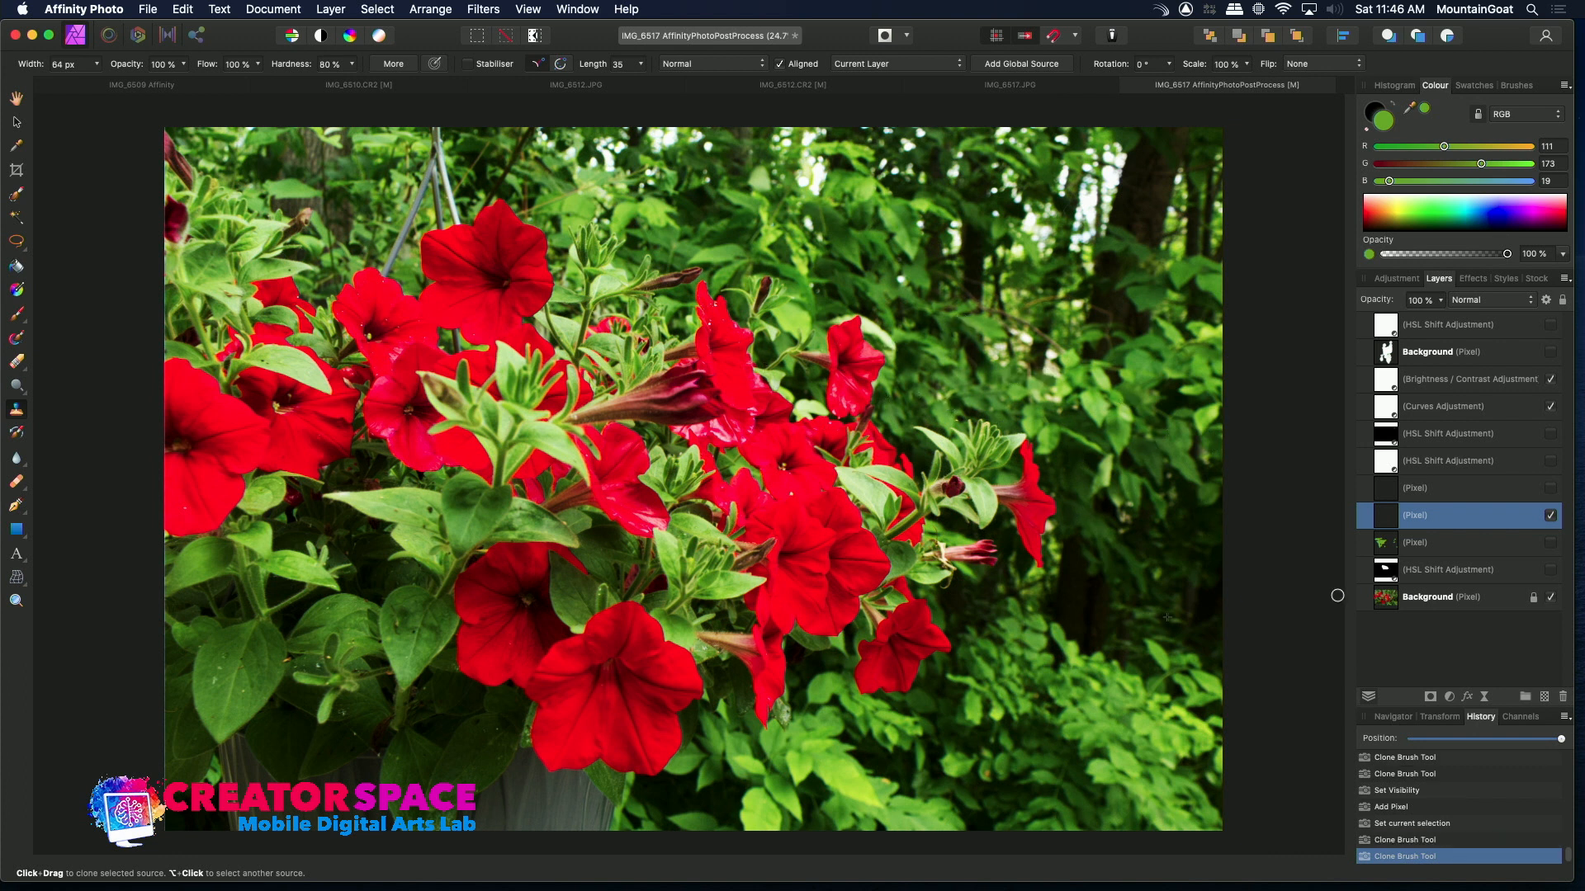
Select the Background layer, clone a red petunia into the upper-right foliage, and toggle the Background's visibility to check the result
left_click(1427, 597)
mouse_move(1023, 363)
left_mouse_down()
mouse_move(990, 390)
mouse_move(994, 332)
mouse_move(998, 354)
mouse_move(980, 324)
mouse_move(1003, 374)
mouse_move(962, 381)
mouse_move(1024, 364)
mouse_move(953, 391)
mouse_move(947, 334)
mouse_move(960, 374)
mouse_move(961, 323)
mouse_move(973, 342)
mouse_move(952, 332)
mouse_move(933, 363)
mouse_move(957, 381)
mouse_move(934, 382)
mouse_move(953, 370)
mouse_move(991, 398)
left_mouse_up()
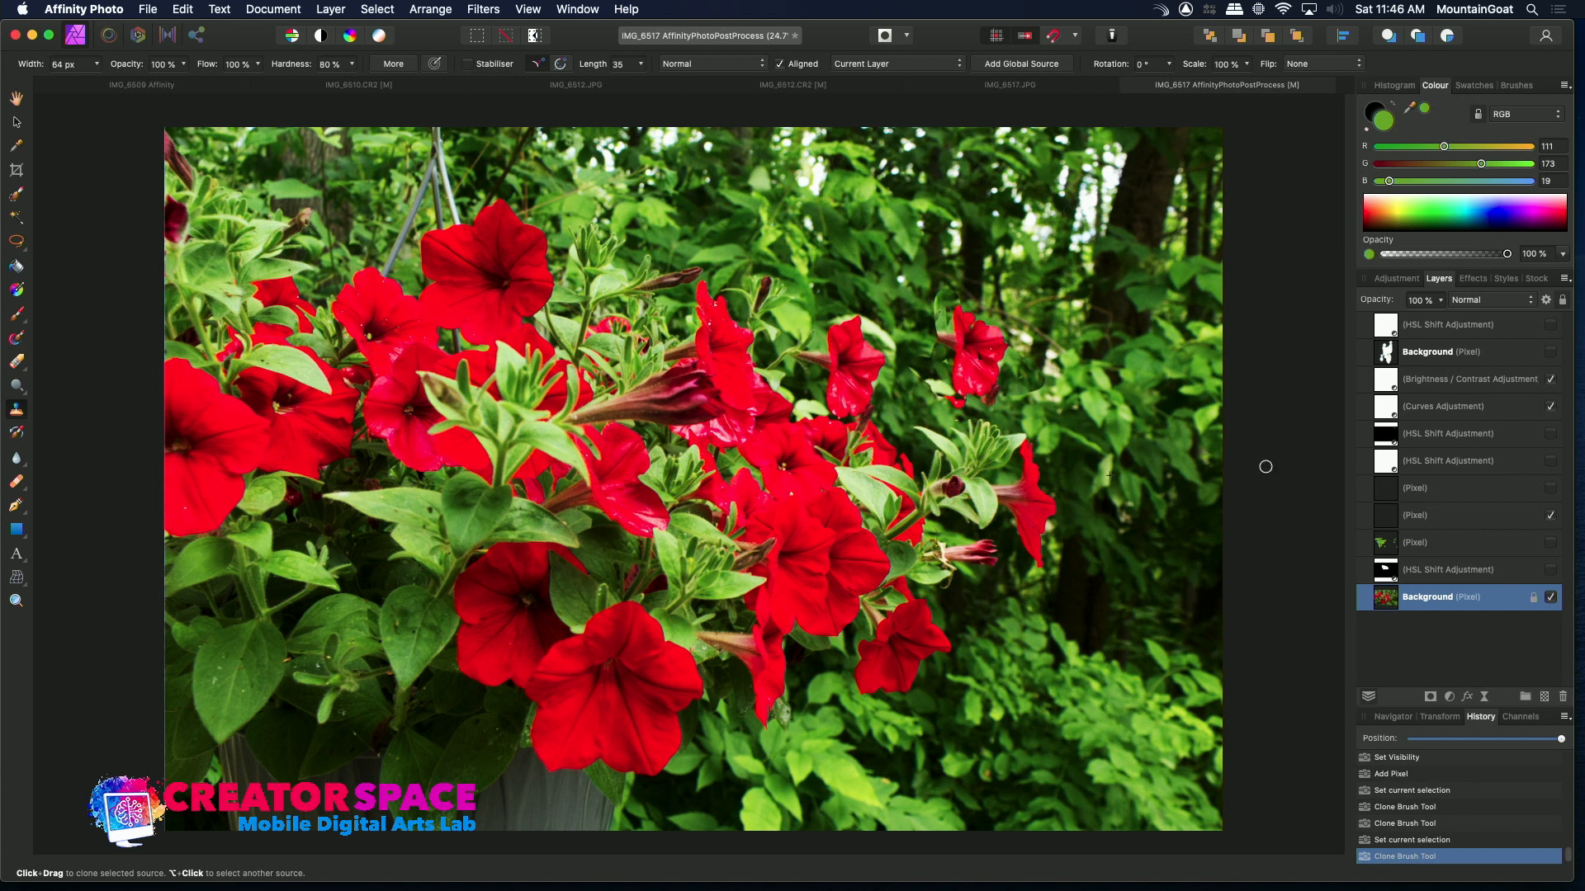
left_click(1551, 599)
left_click(1551, 602)
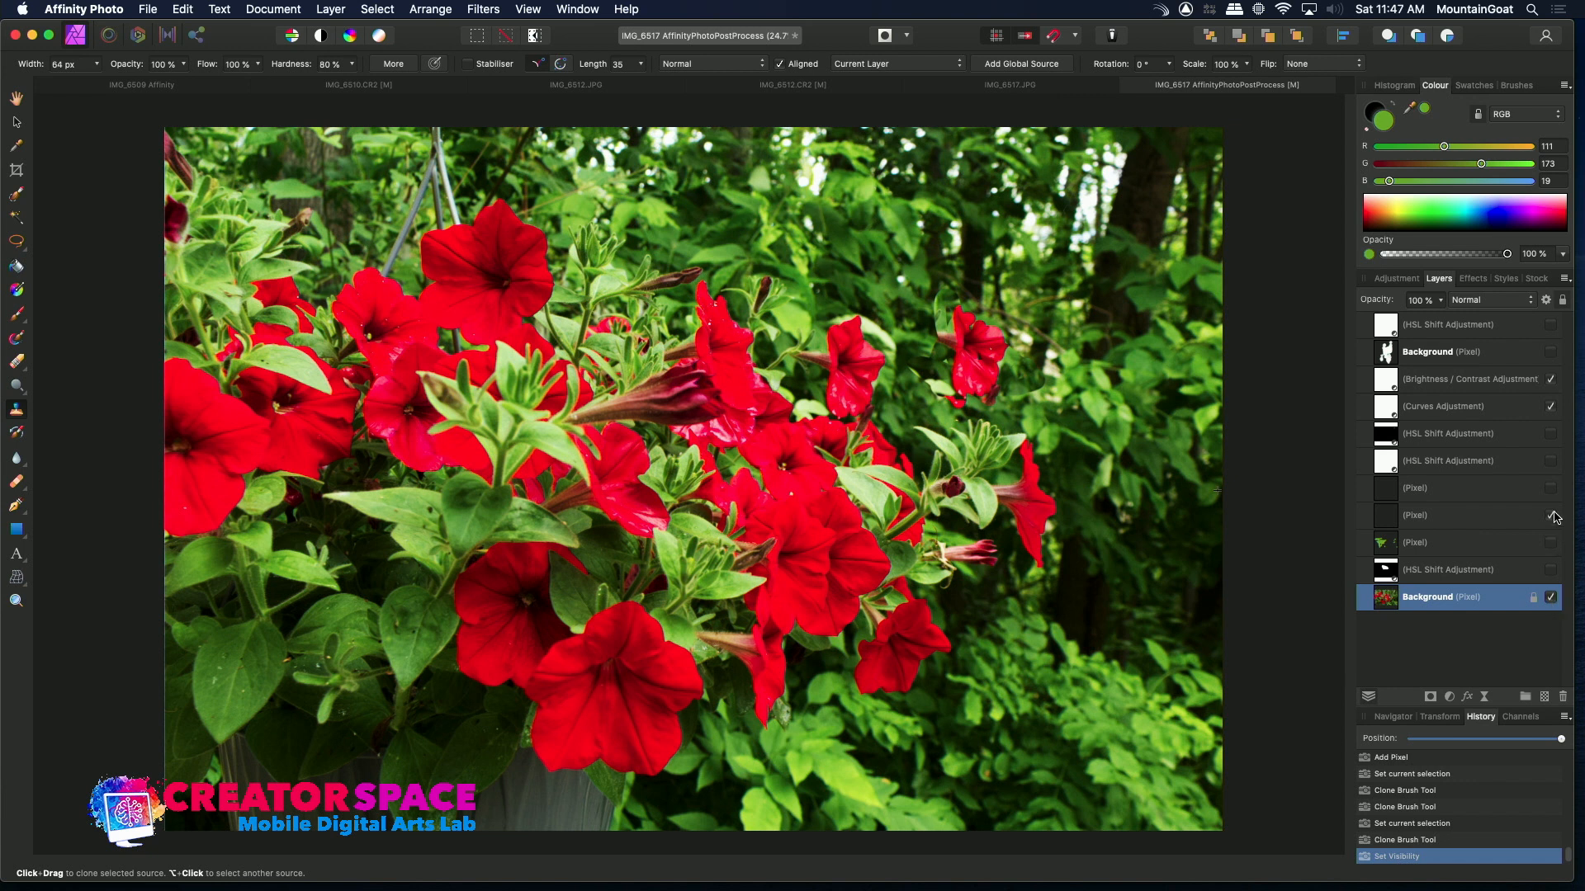